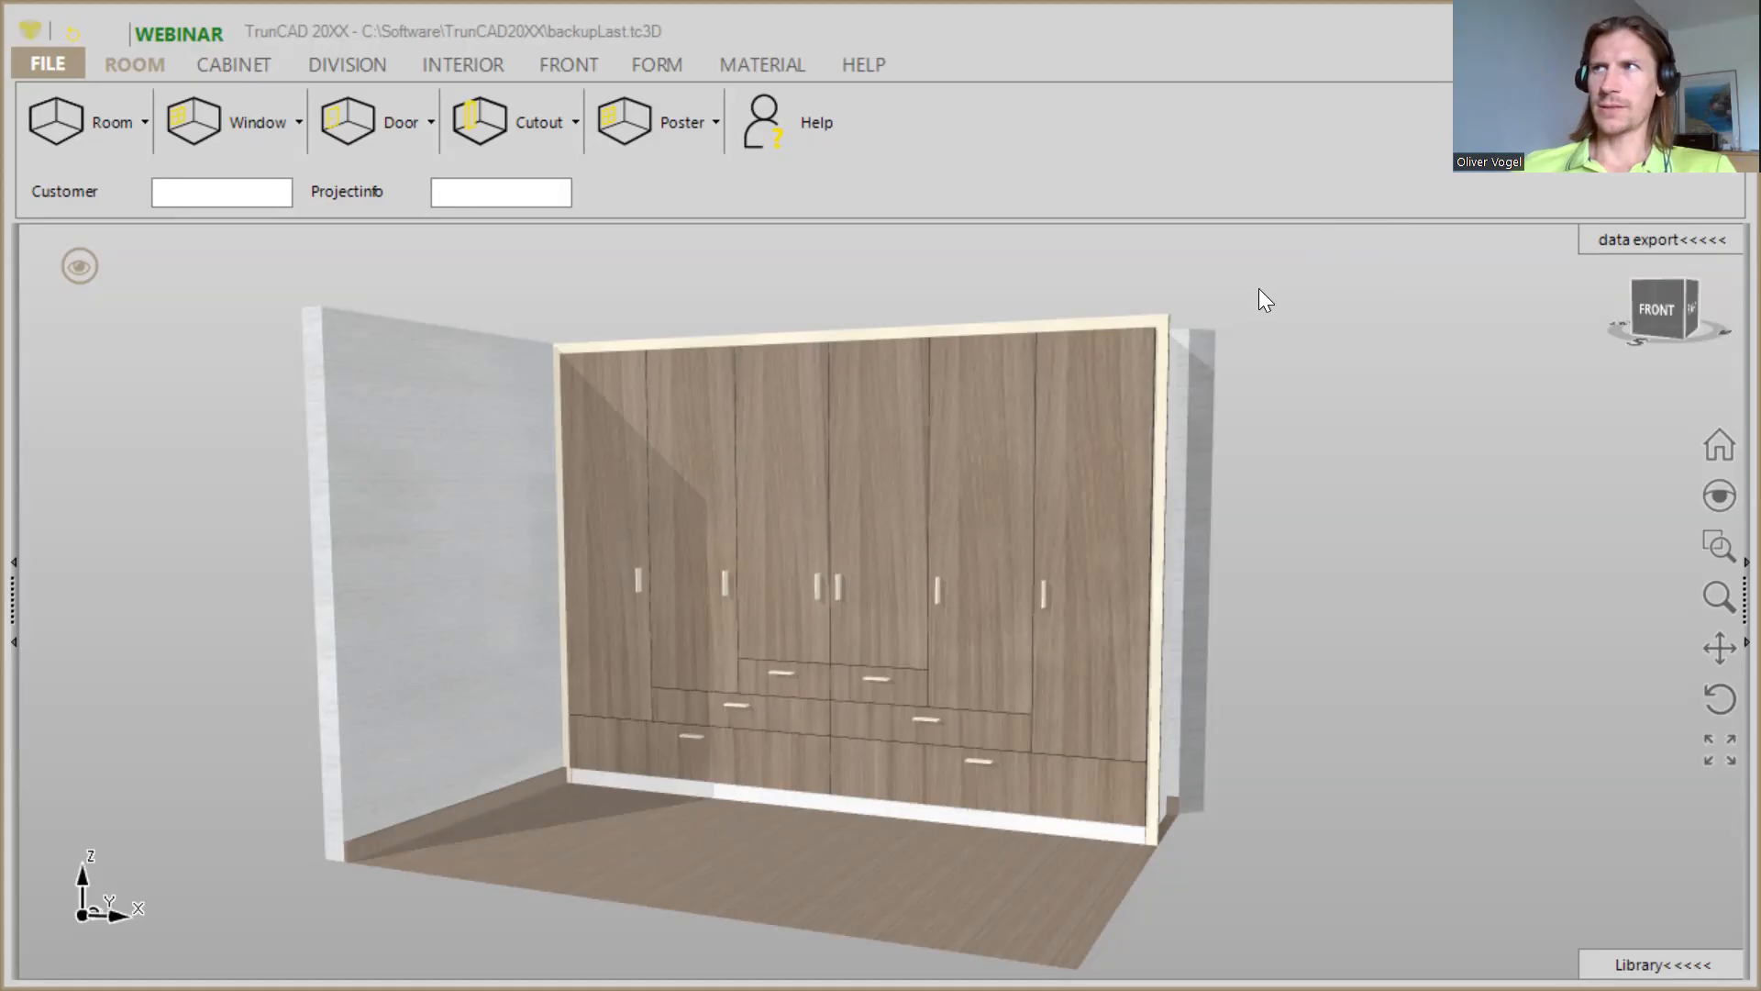
- Show the finished wardrobe with its doors and drawers open to examine the interior fittings
click(1133, 379)
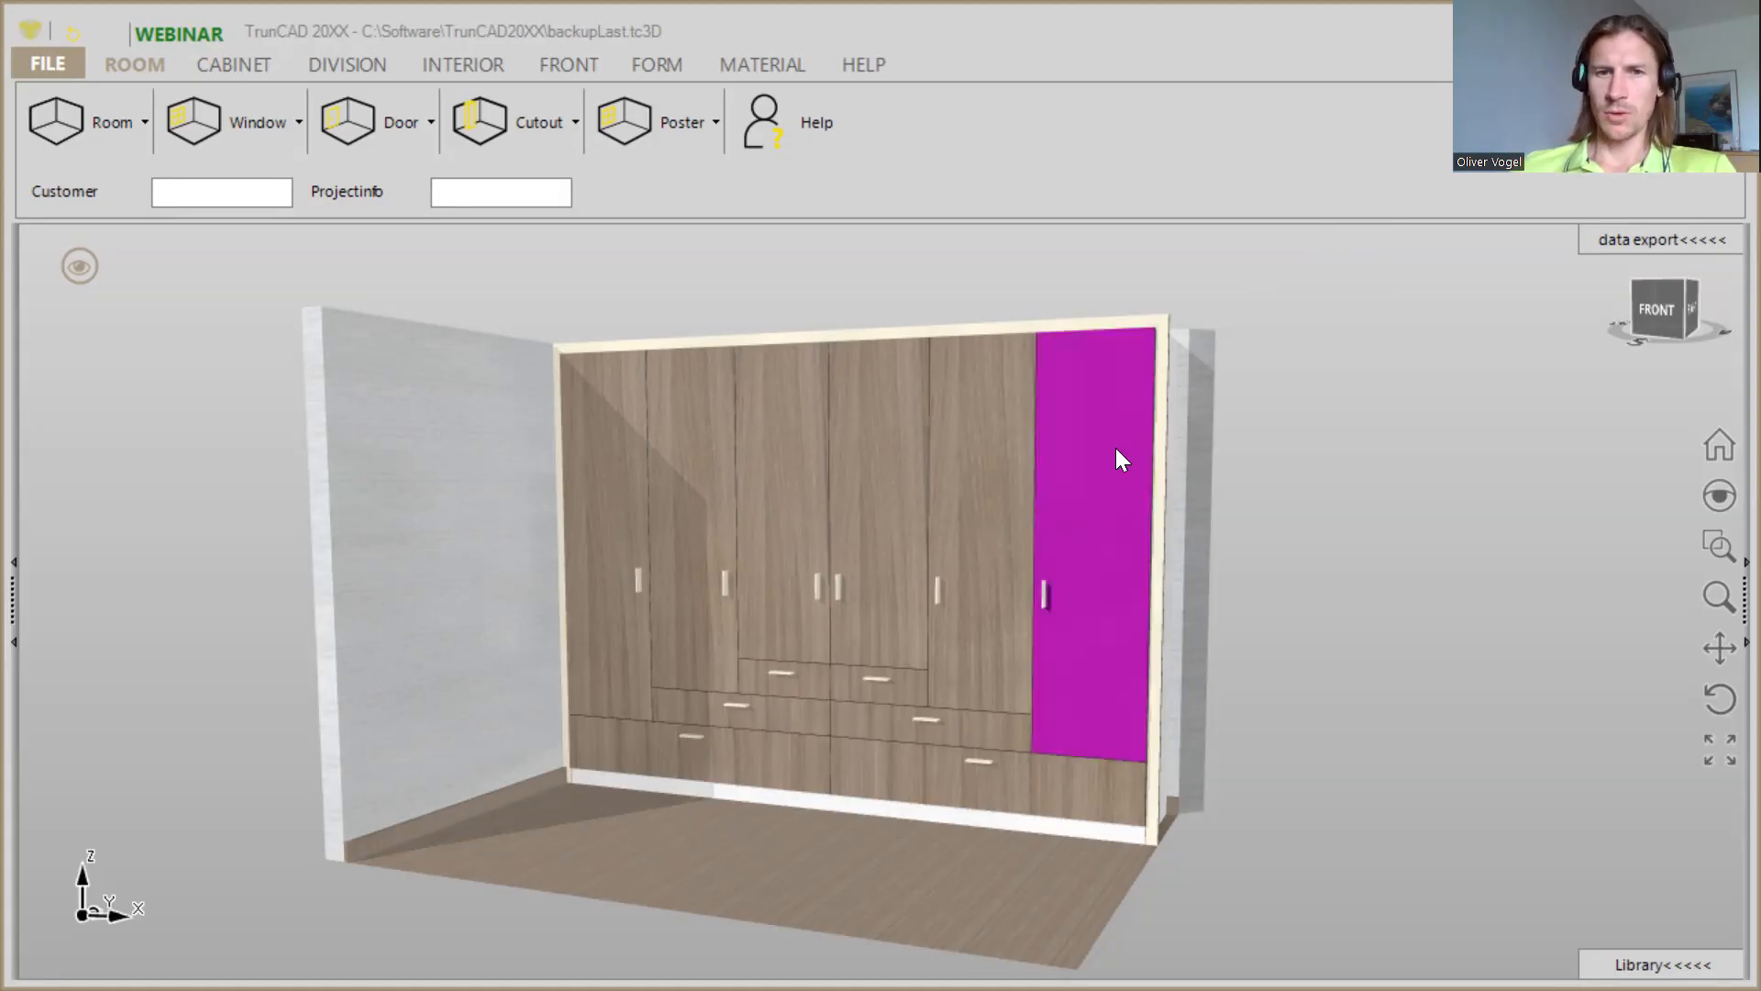
middle_drag(1343, 479, 1288, 488)
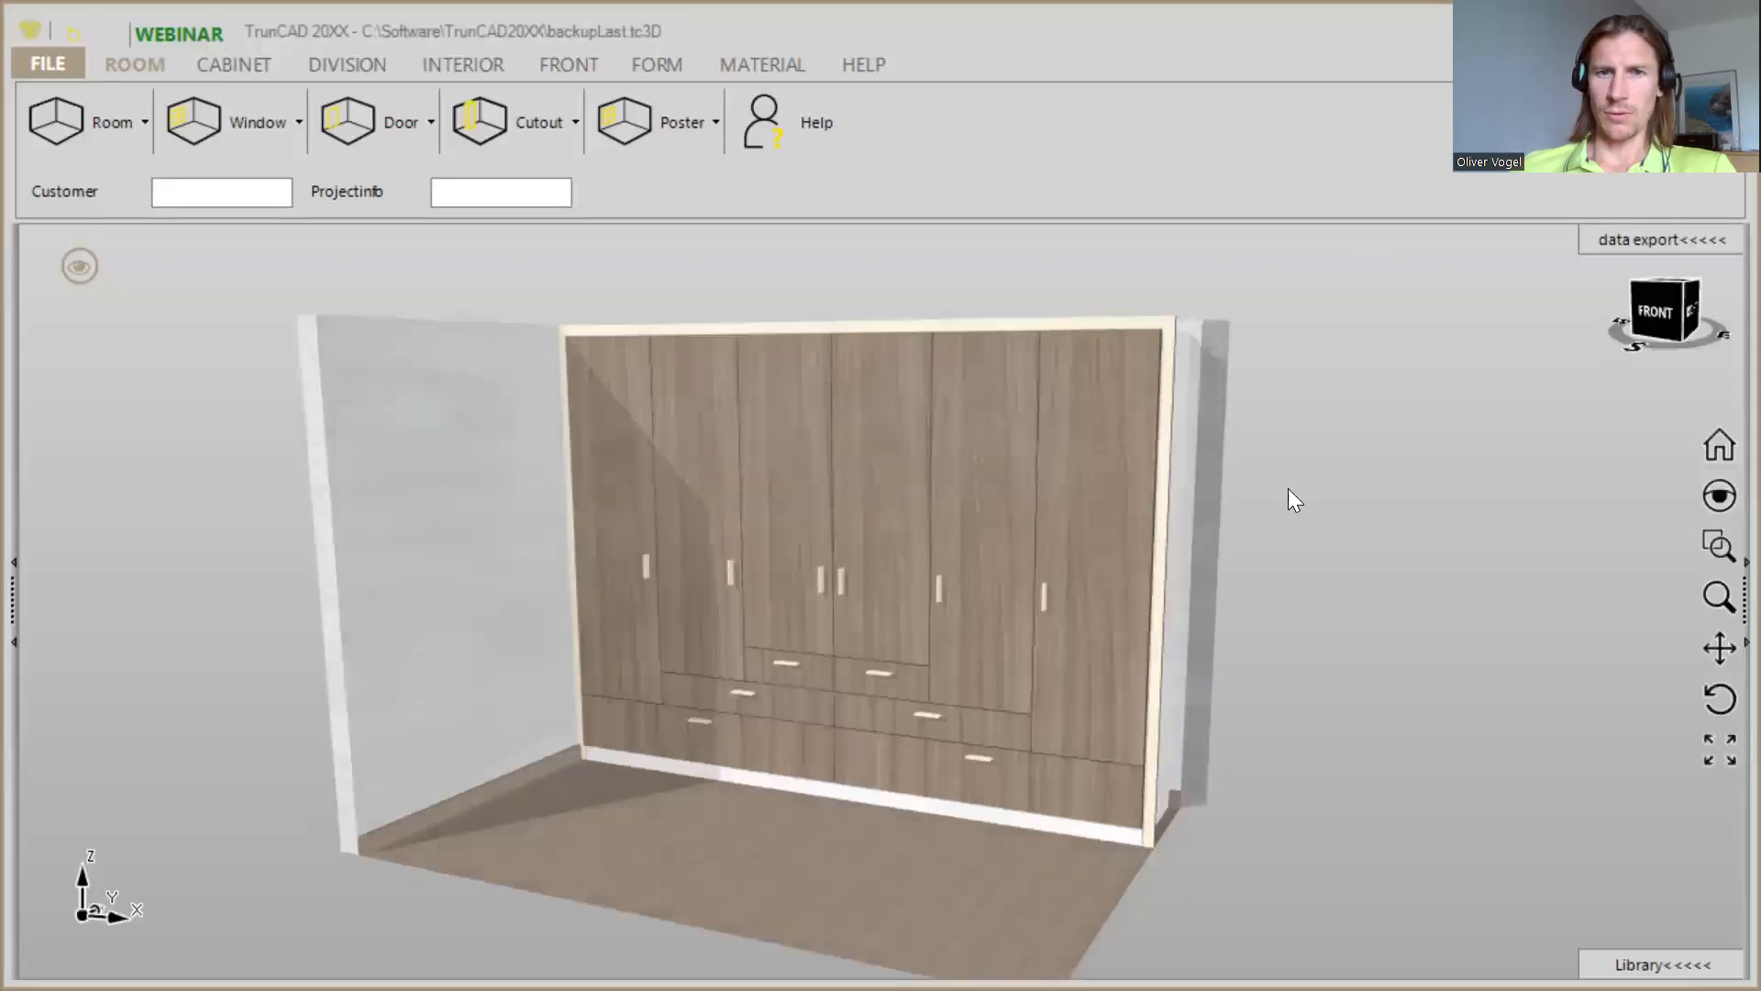
click(75, 268)
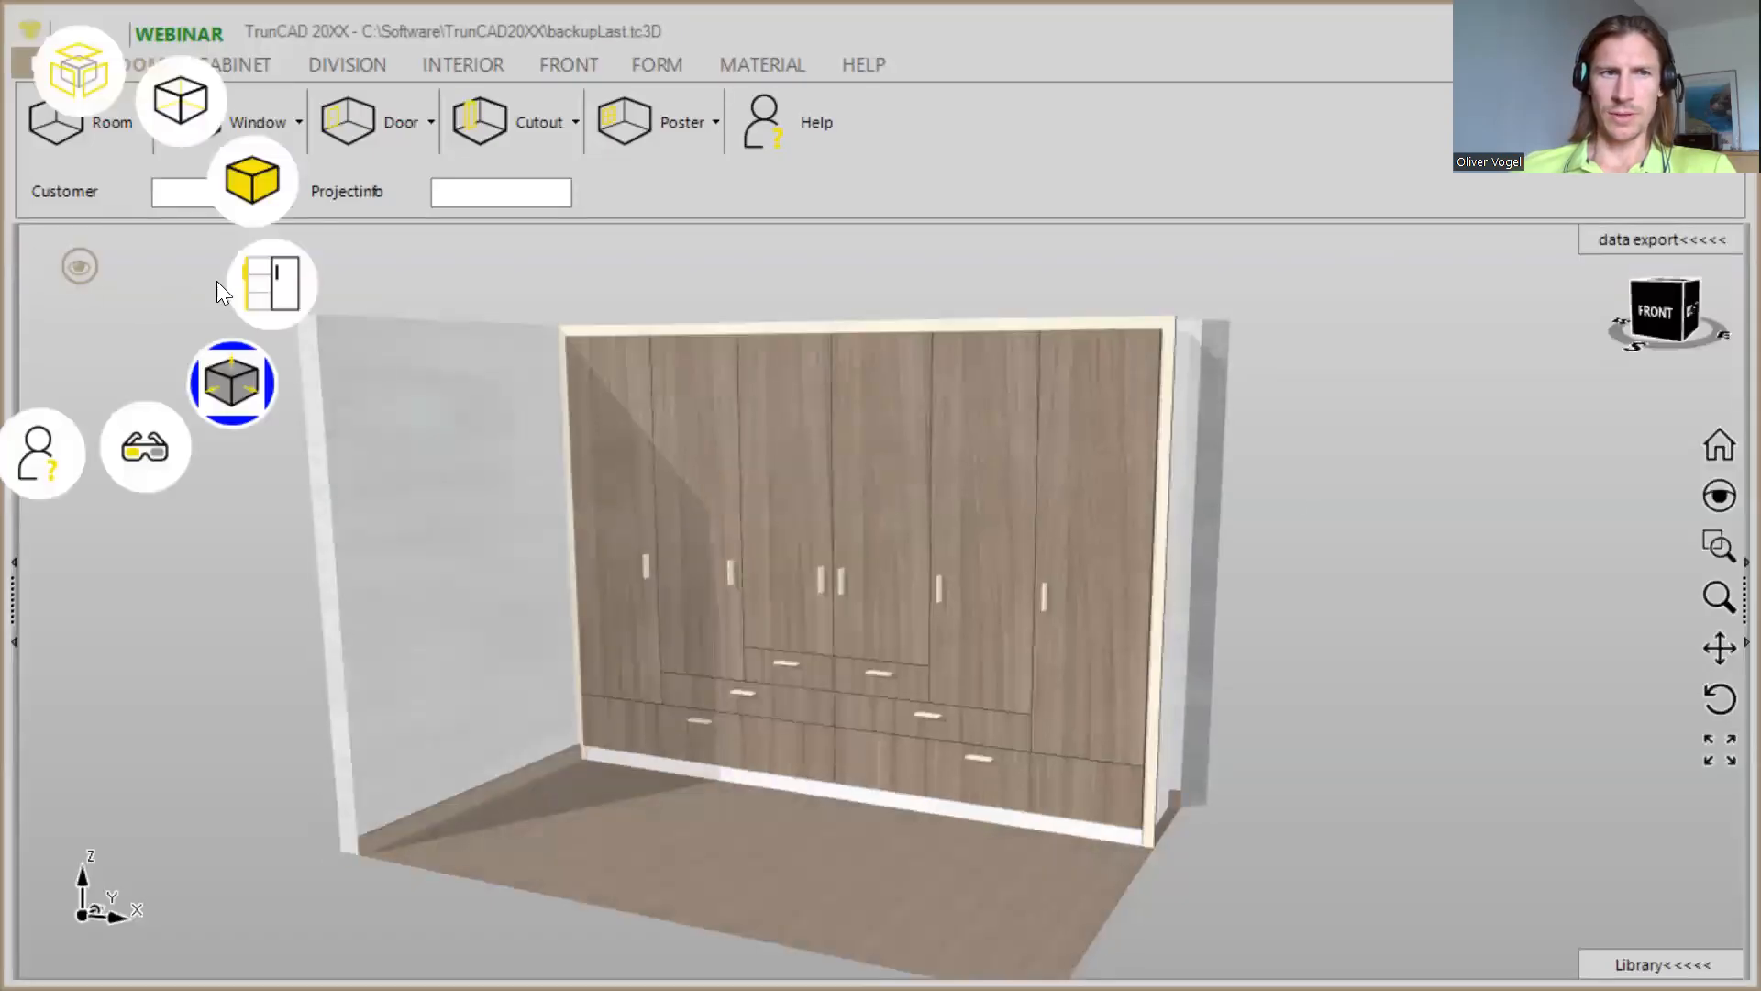
click(266, 299)
mouse_move(1337, 605)
middle_down()
mouse_move(1416, 575)
mouse_move(1337, 593)
mouse_move(1301, 649)
mouse_move(1331, 608)
middle_up()
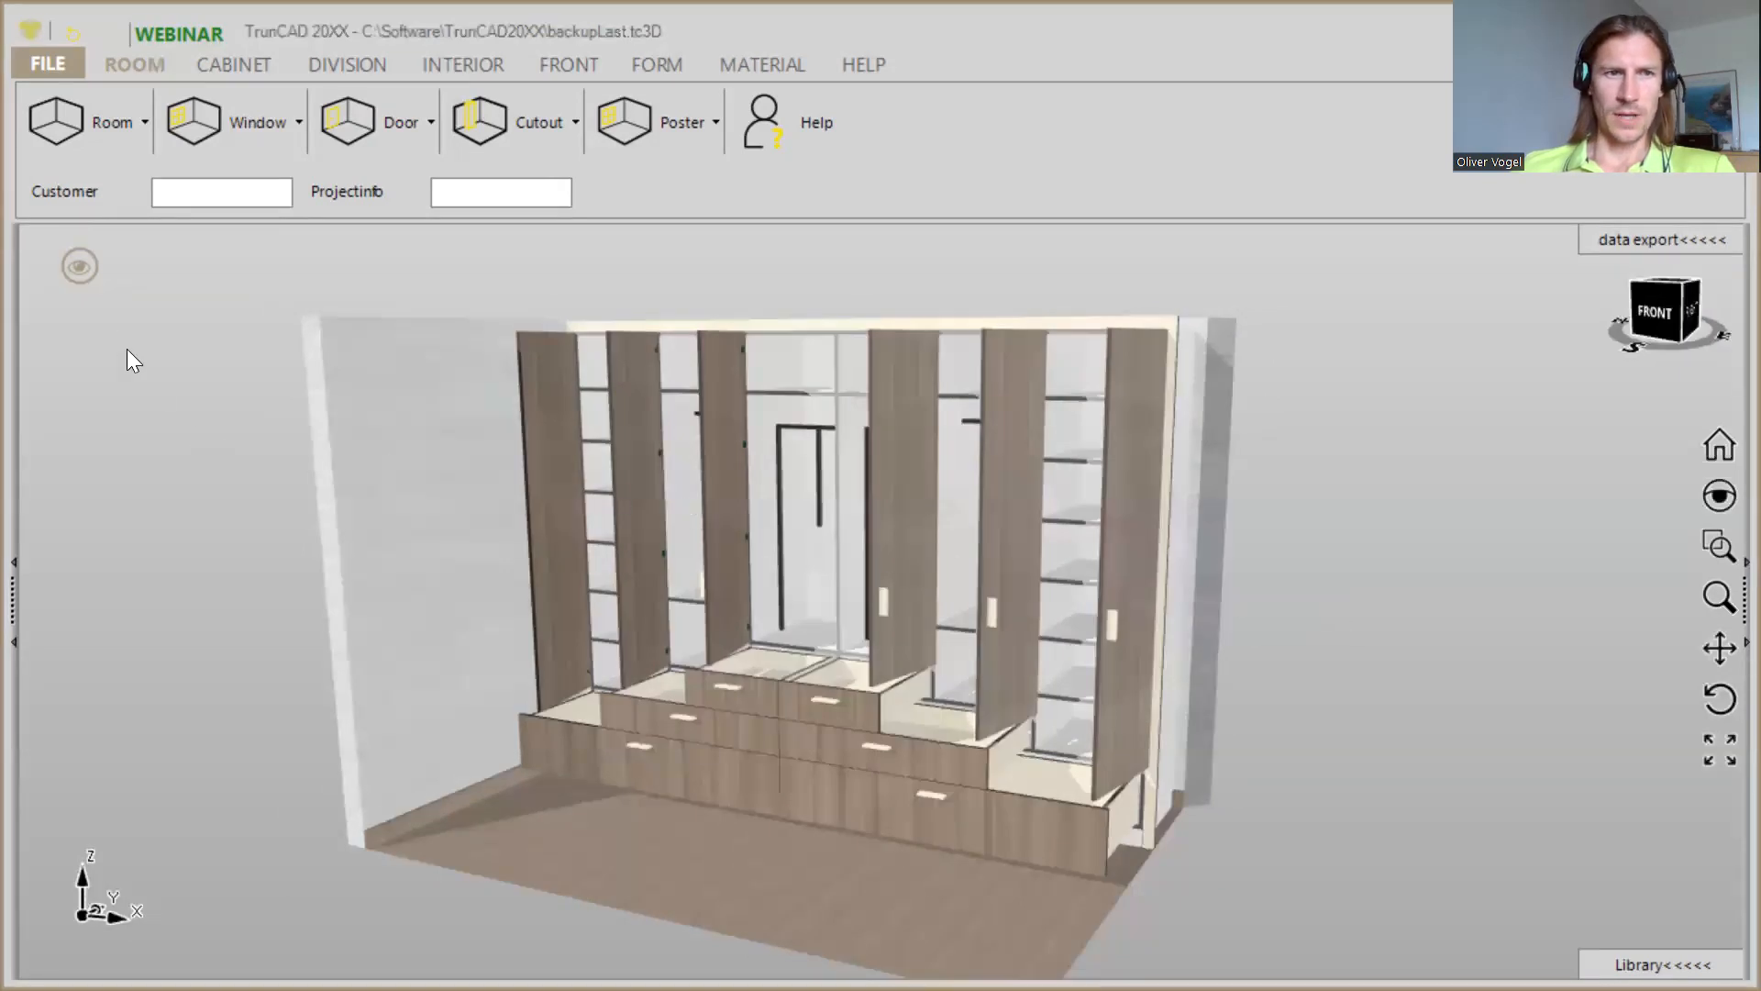
- Start a new project without saving the current wardrobe
click(59, 75)
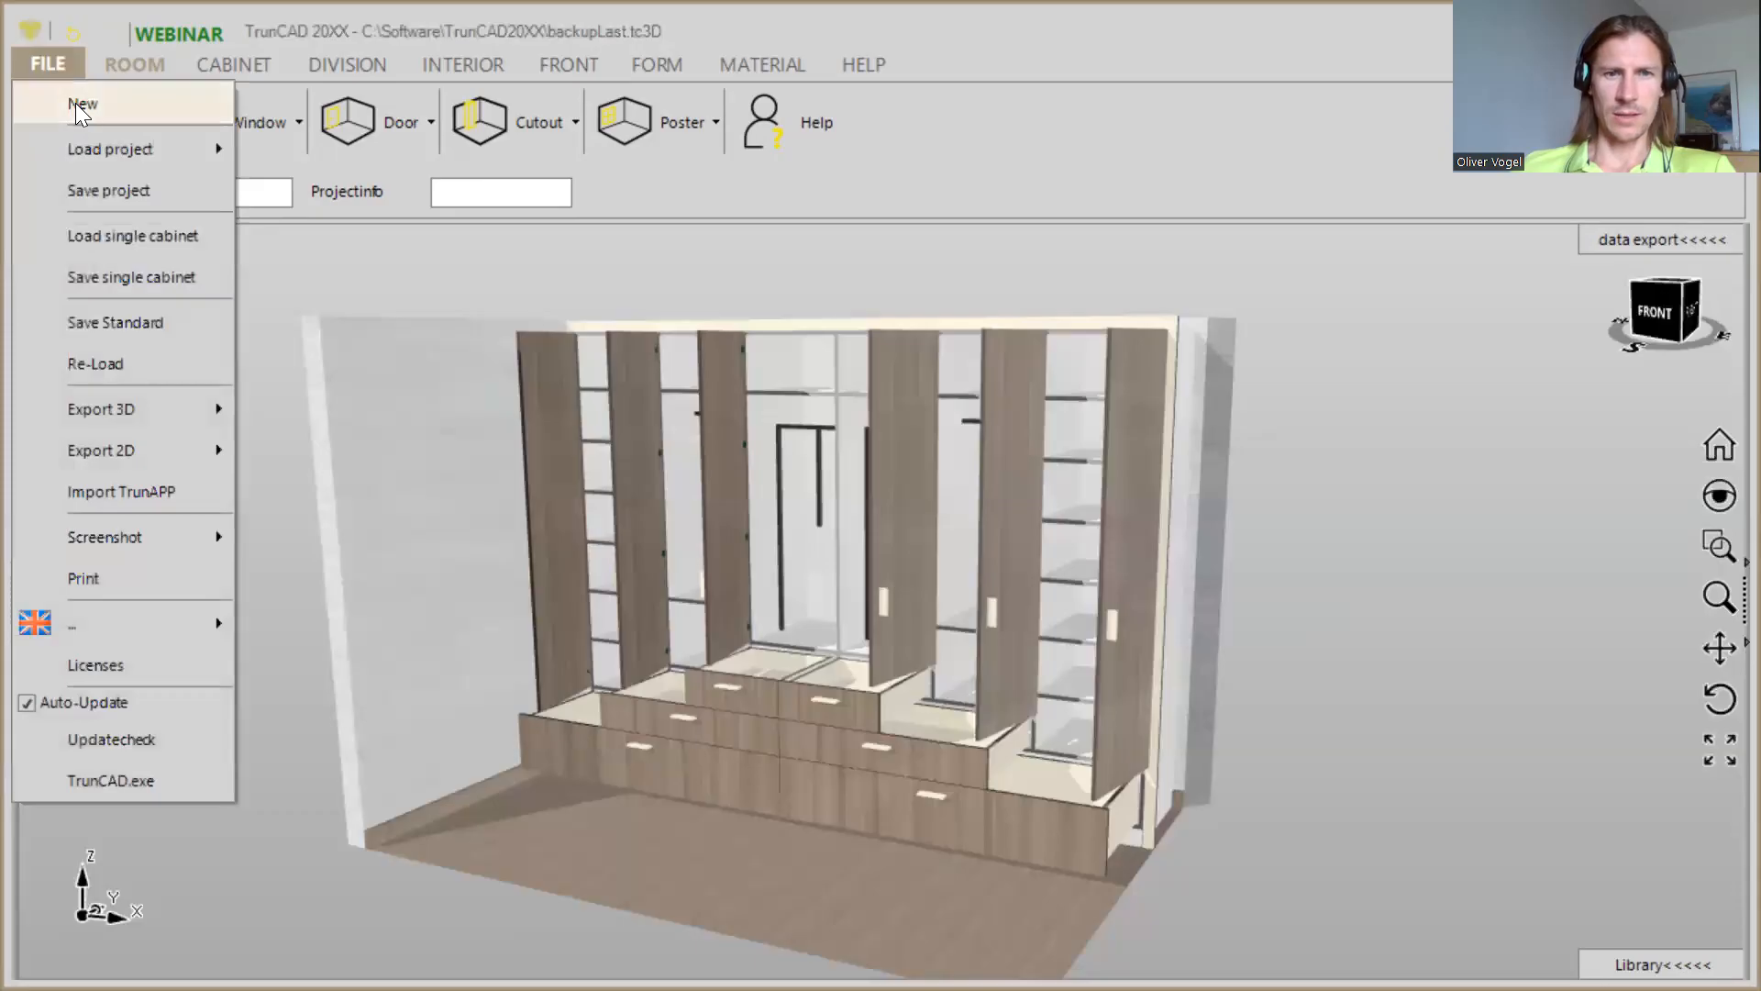
click(75, 103)
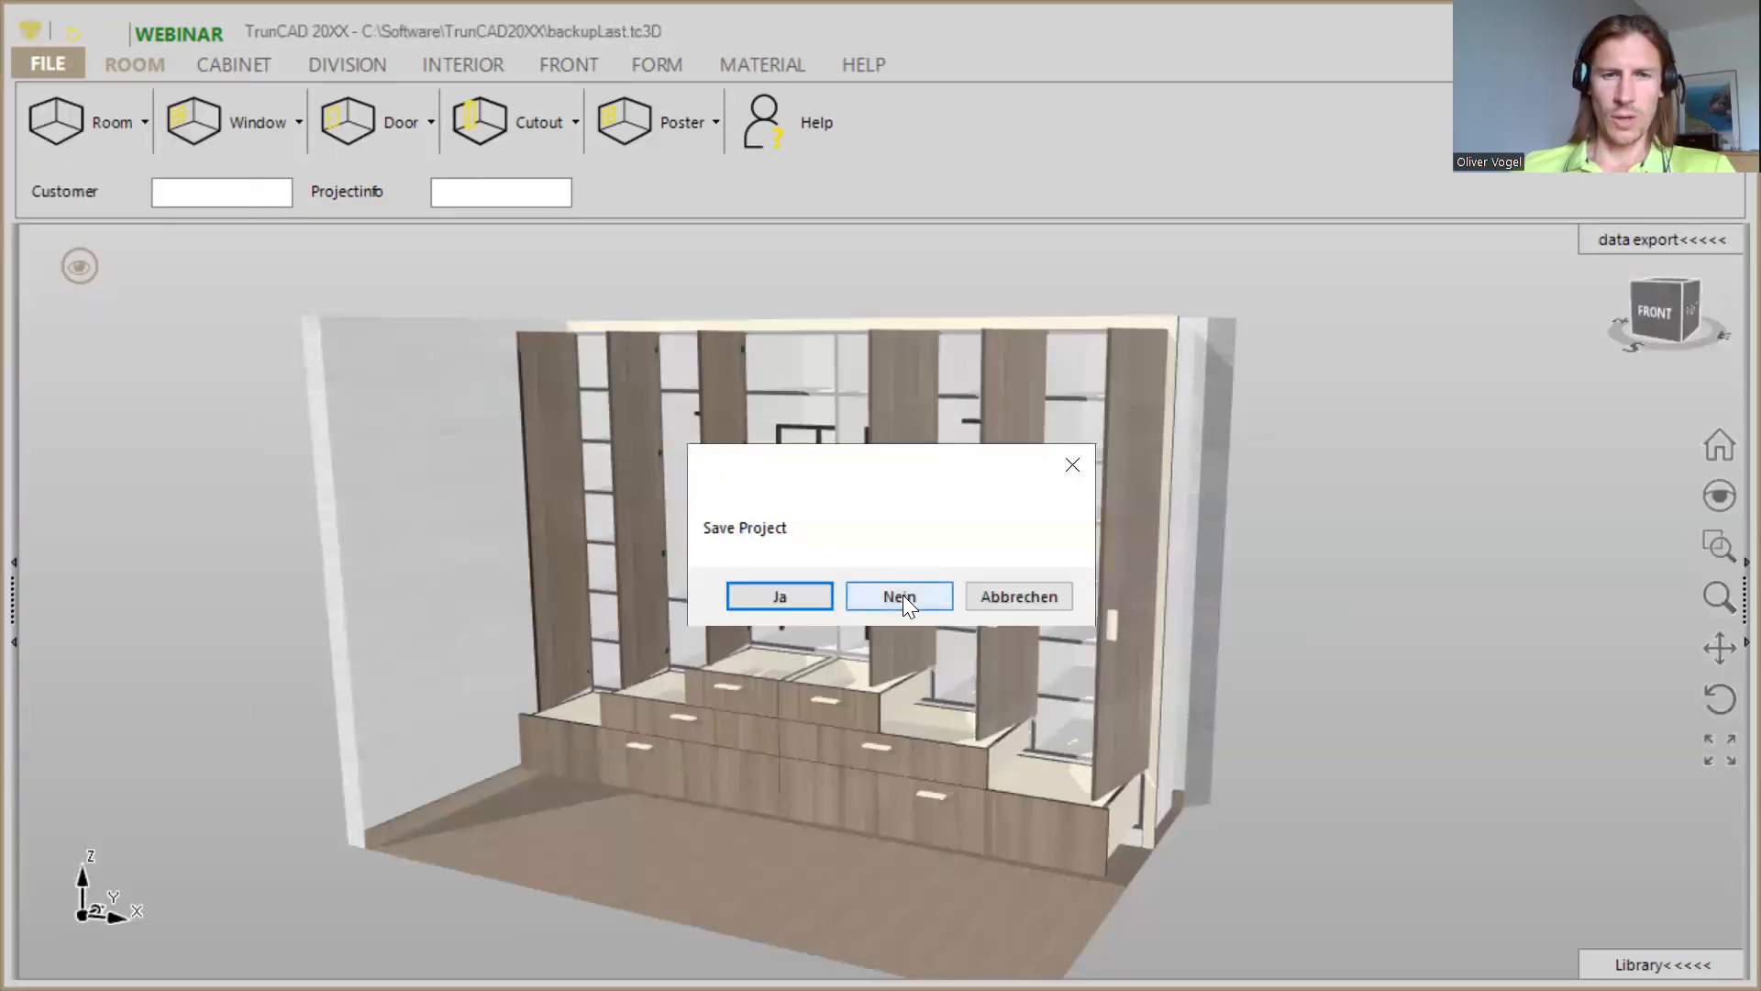
click(903, 596)
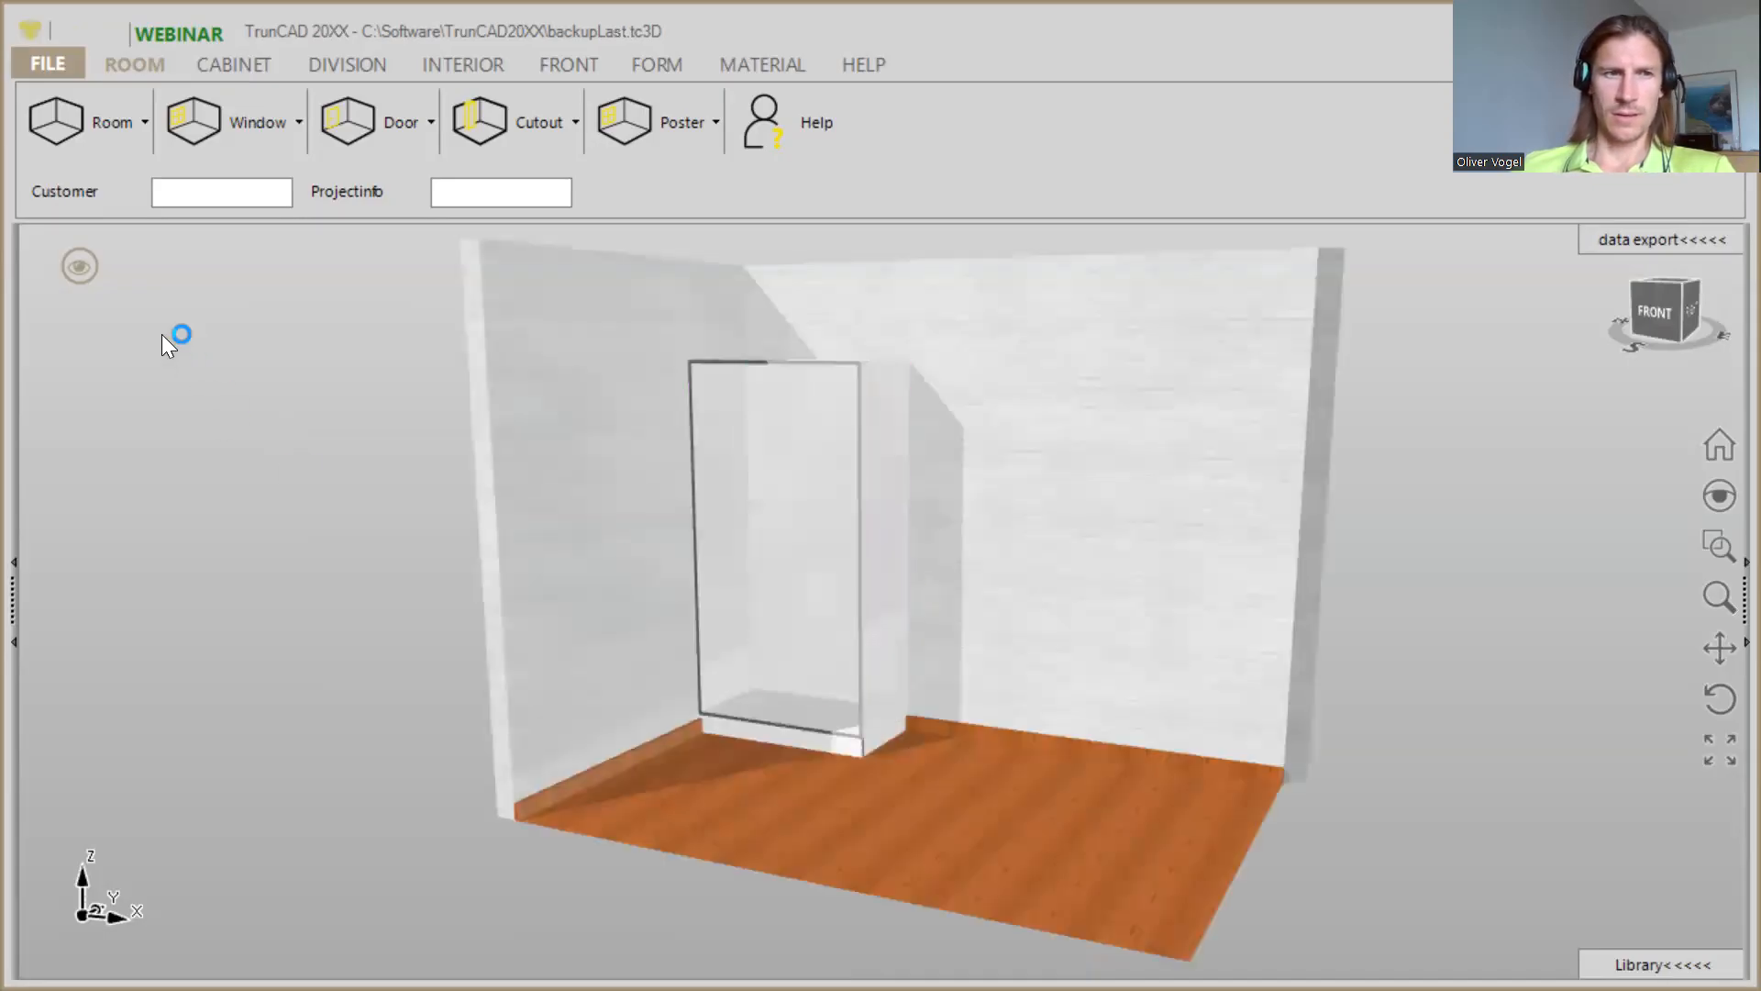
- Show the room and cabinet dimensions without the green arrows, and hide the room walls and floor
click(73, 270)
click(227, 394)
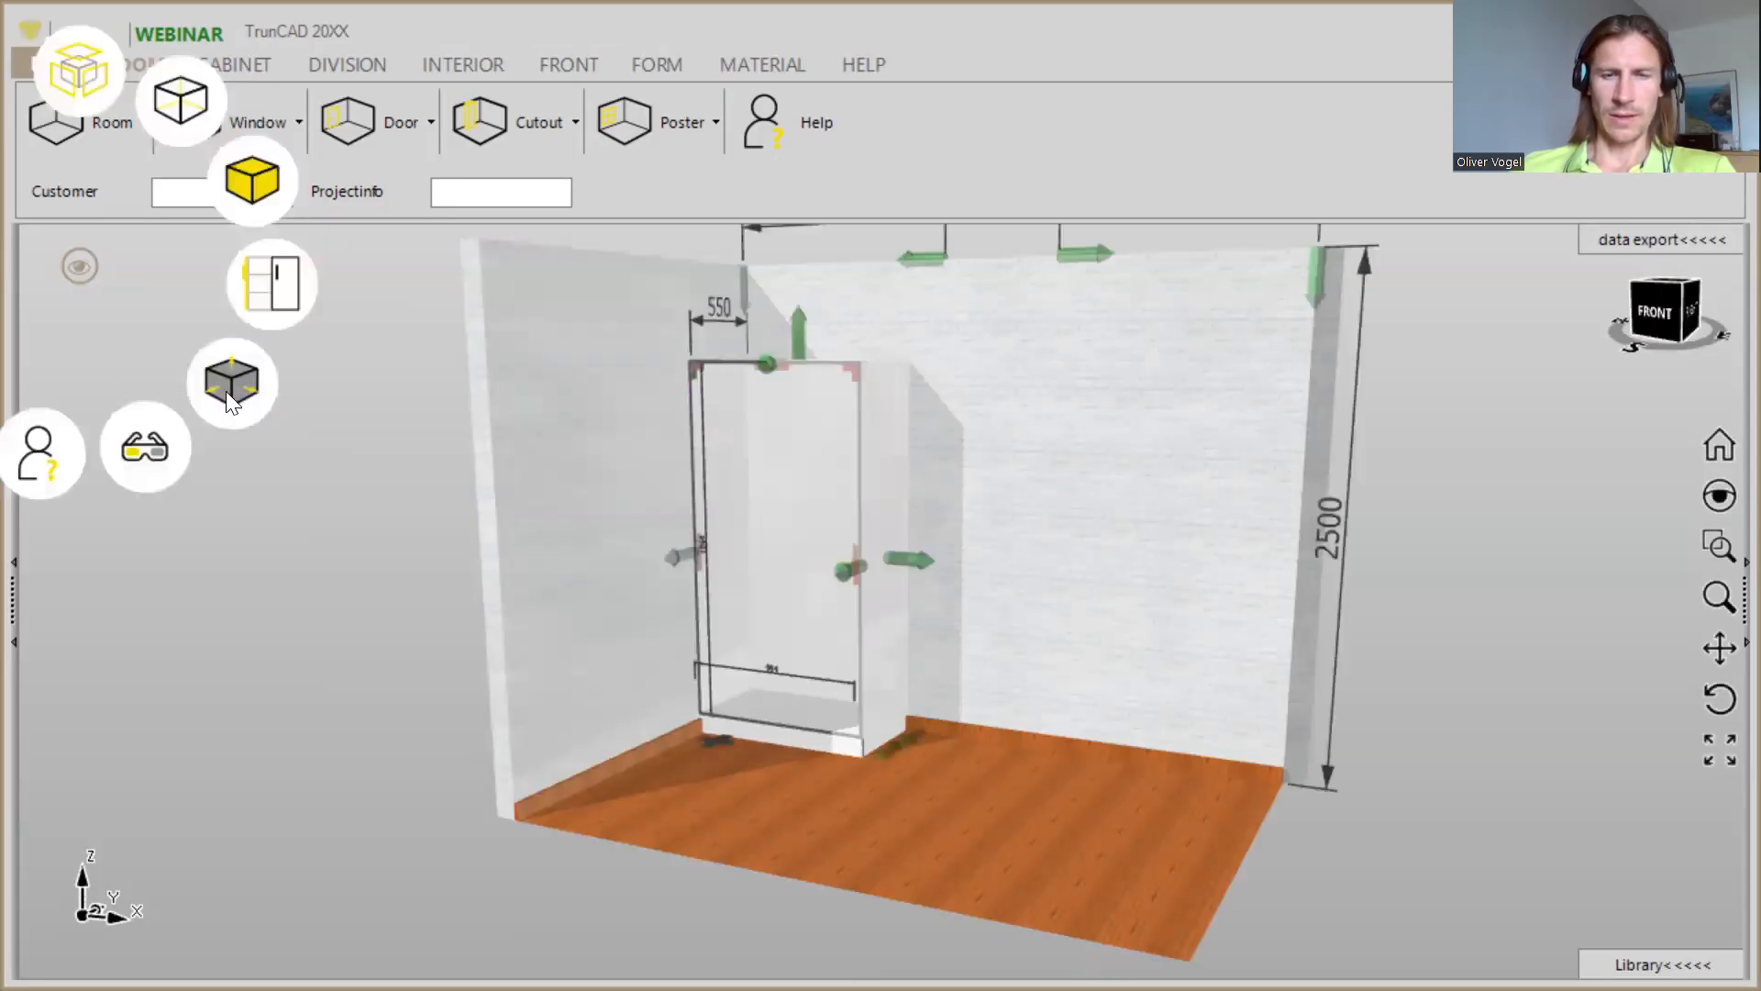
click(227, 392)
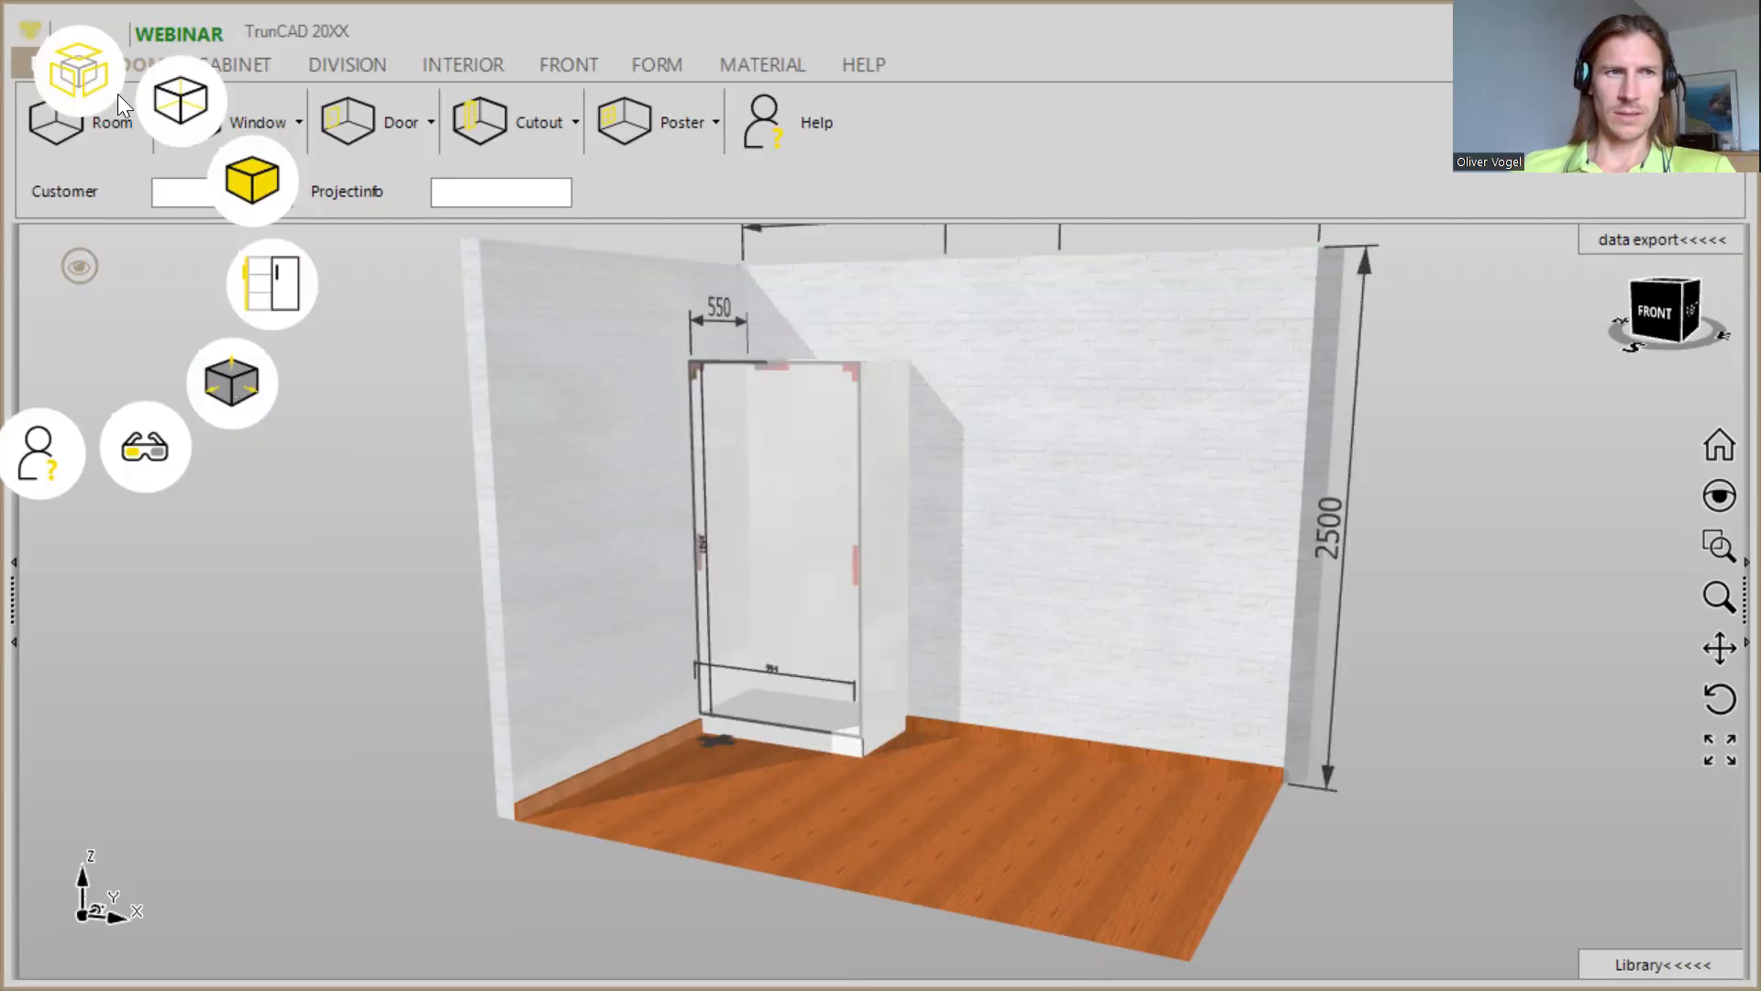
click(77, 81)
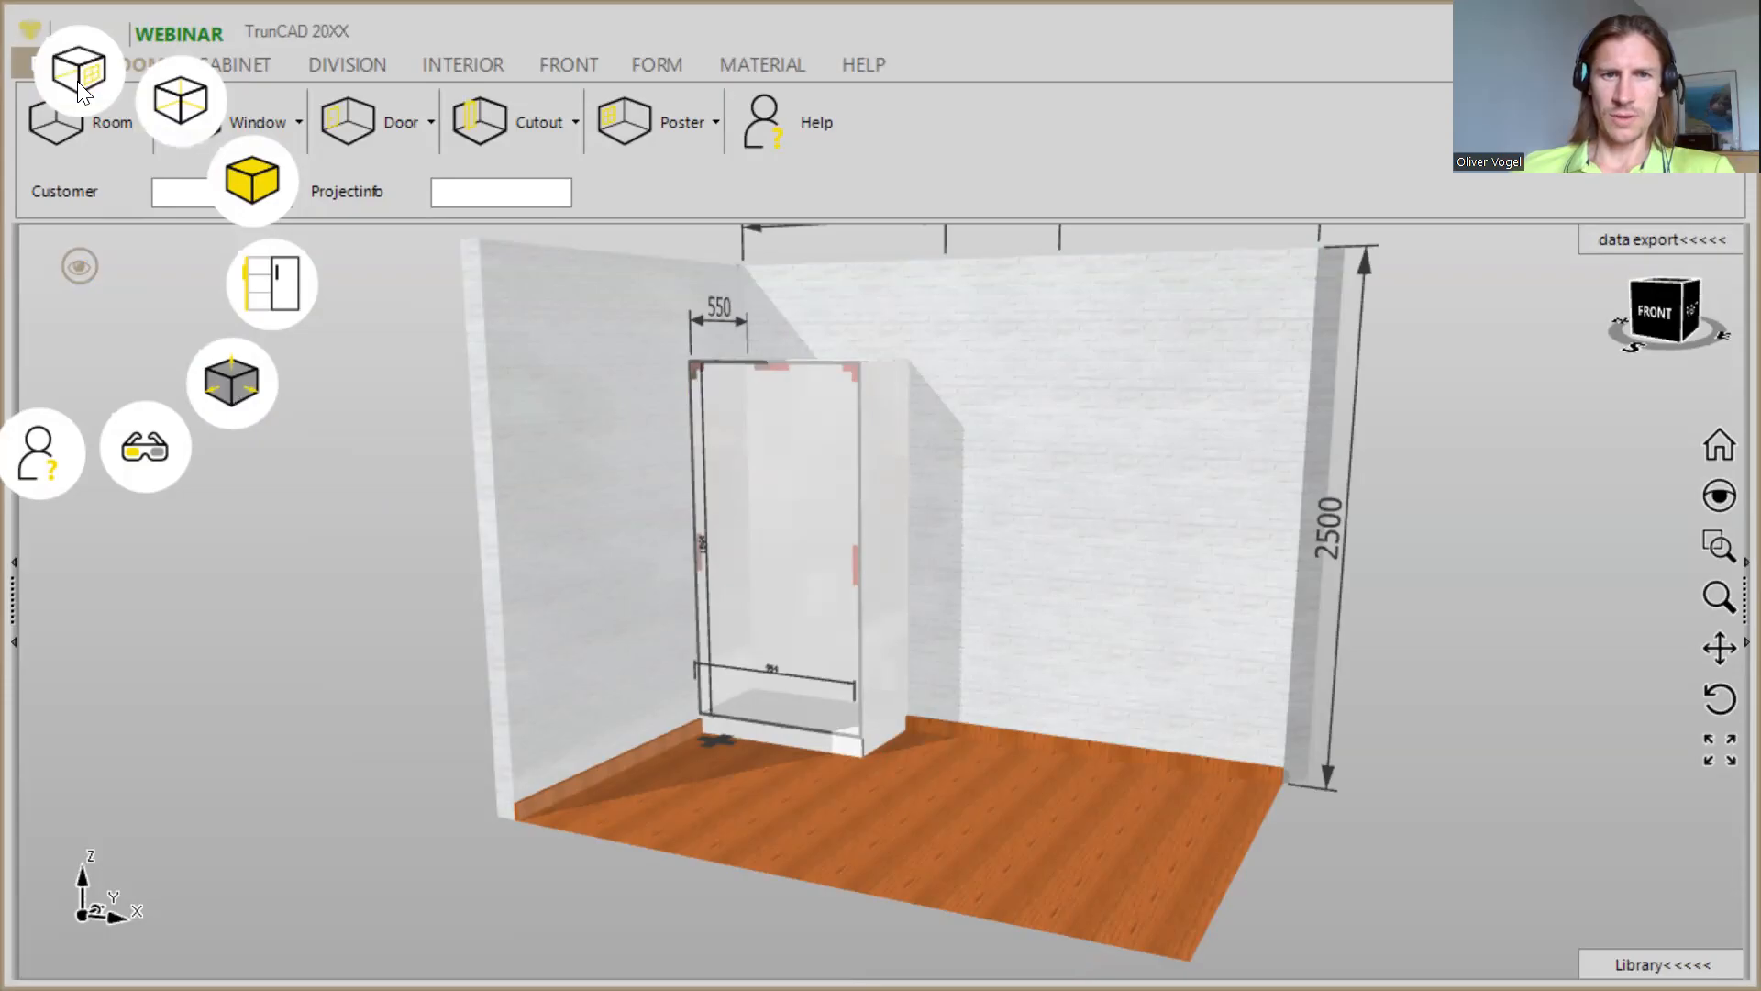
click(79, 88)
- Set the height of the room to 2200
middle_drag(1062, 453, 1040, 516)
scroll(1038, 514, up, 3)
scroll(923, 516, down, 3)
middle_drag(923, 516, 1077, 574)
click(504, 304)
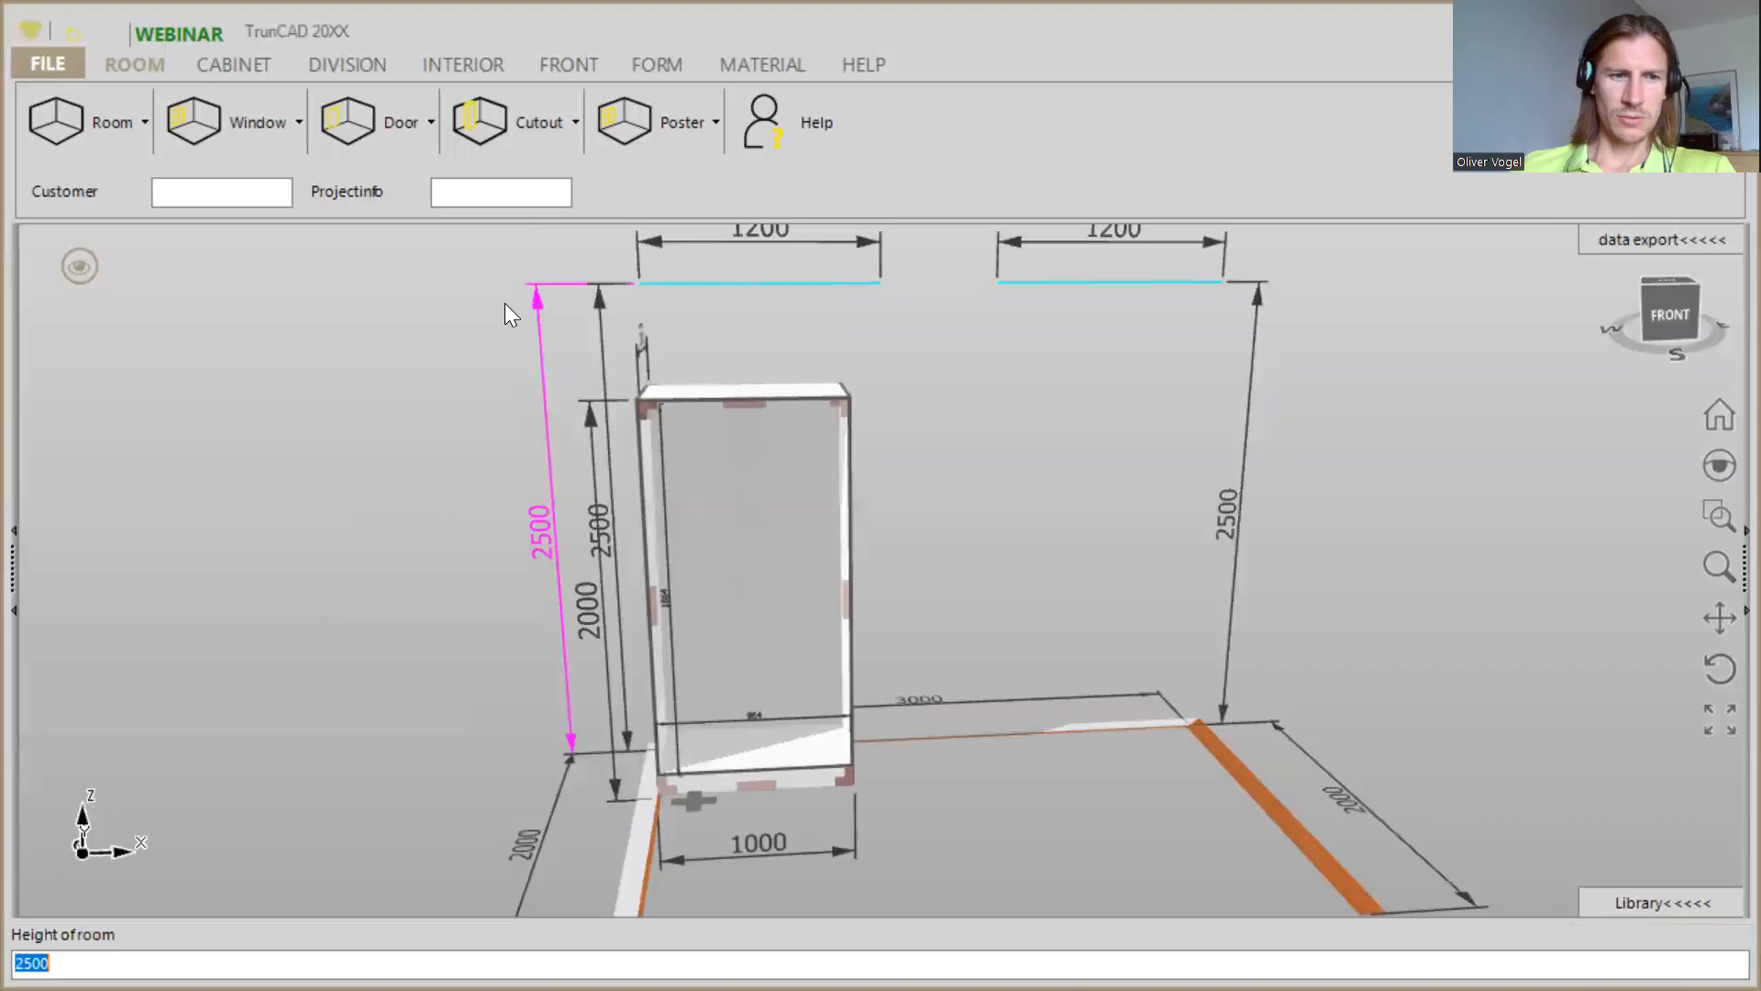
text(2200)
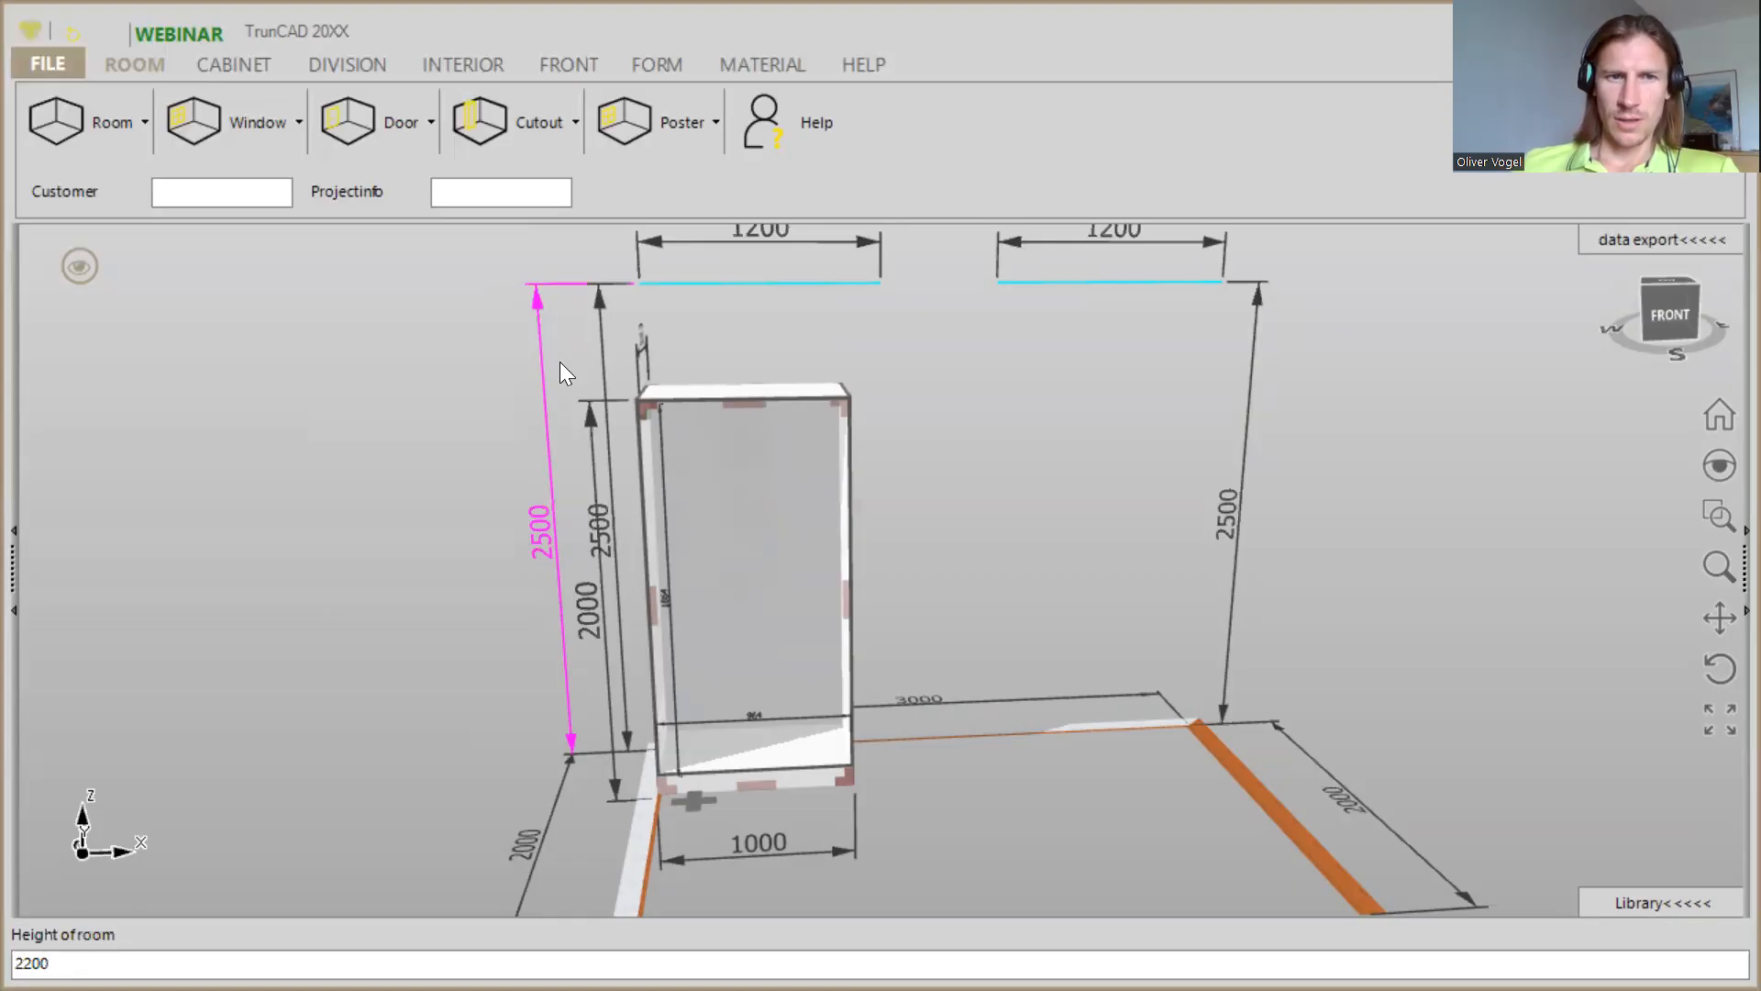
key(Return)
- Set the height of the cabinet to 2200
click(572, 437)
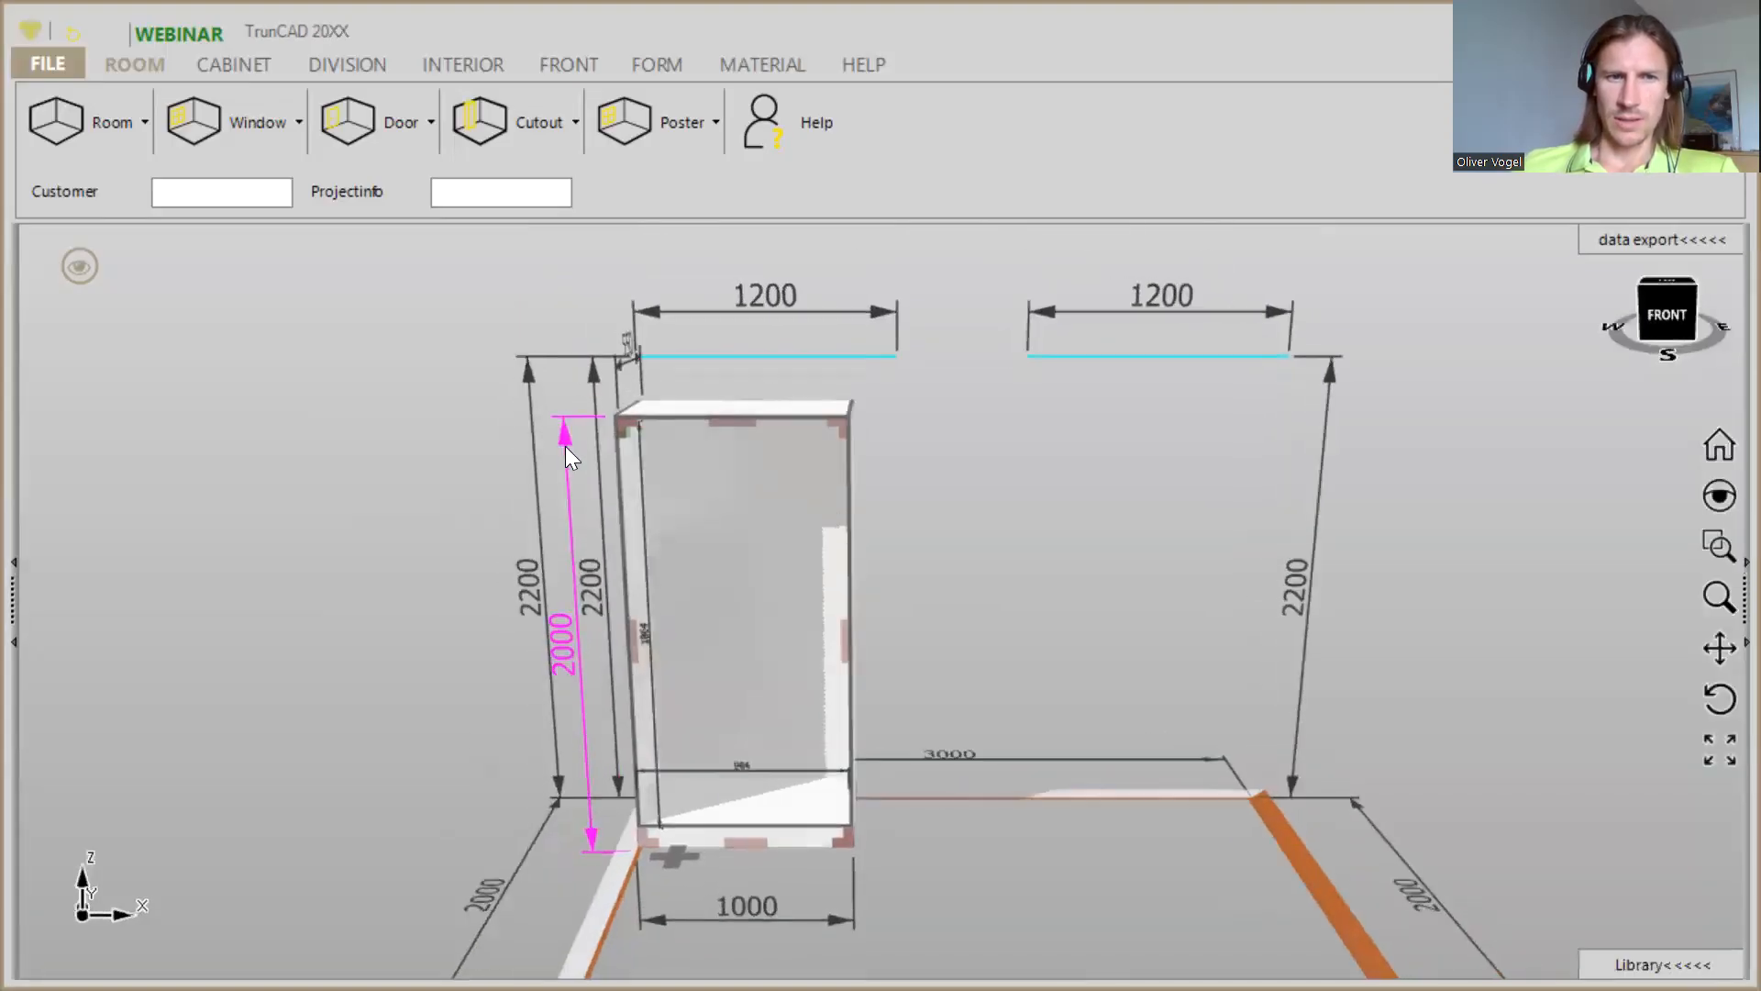
scroll(565, 446, up, 2)
scroll(565, 443, down, 2)
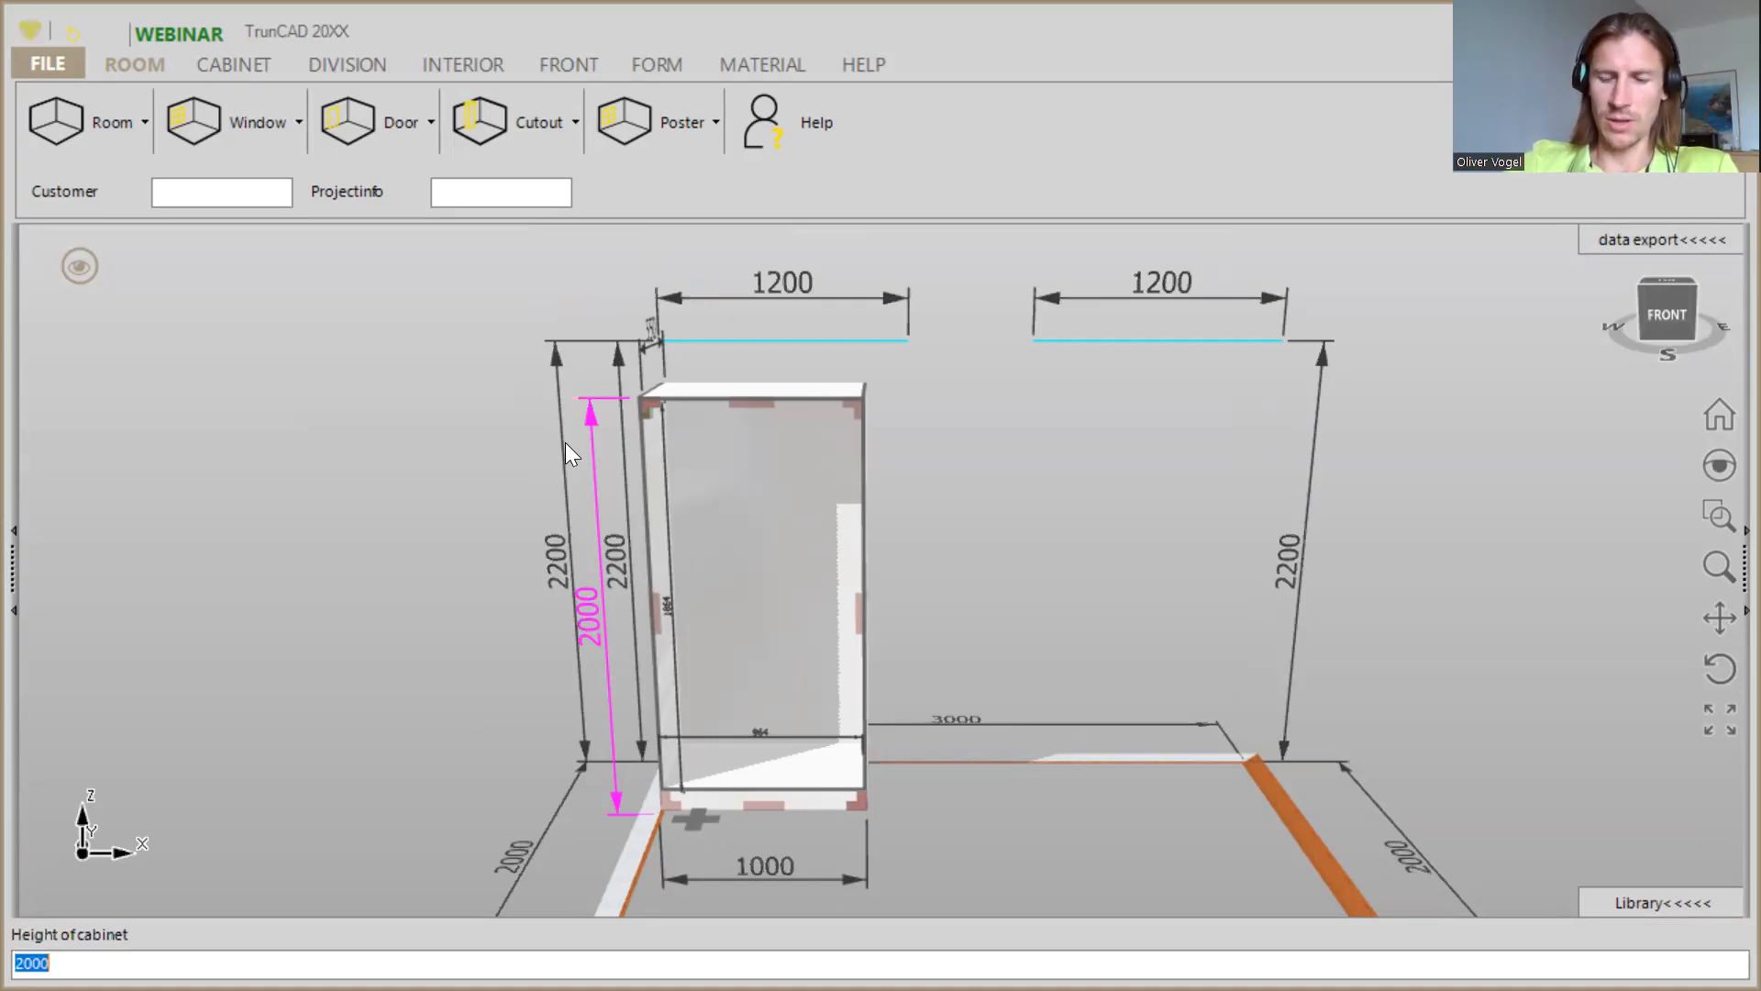
text(2200)
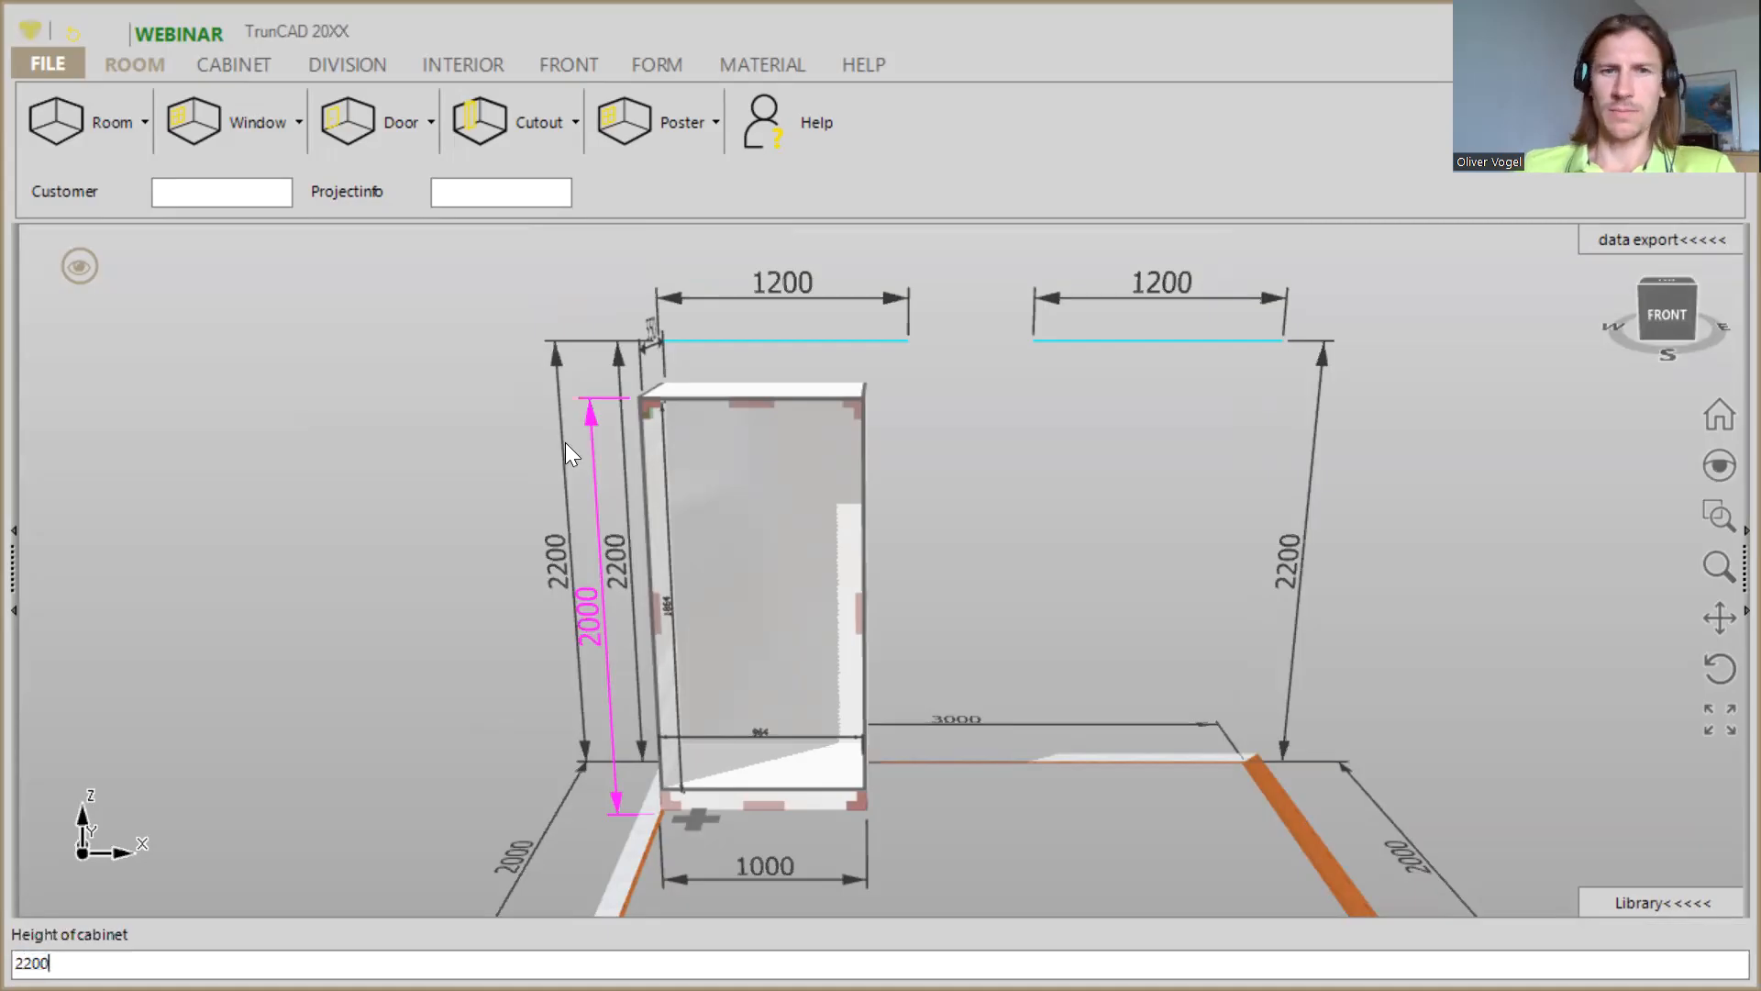
key(Return)
- Set the width of the cabinet to 3000
scroll(963, 789, up, 2)
middle_drag(924, 602, 887, 620)
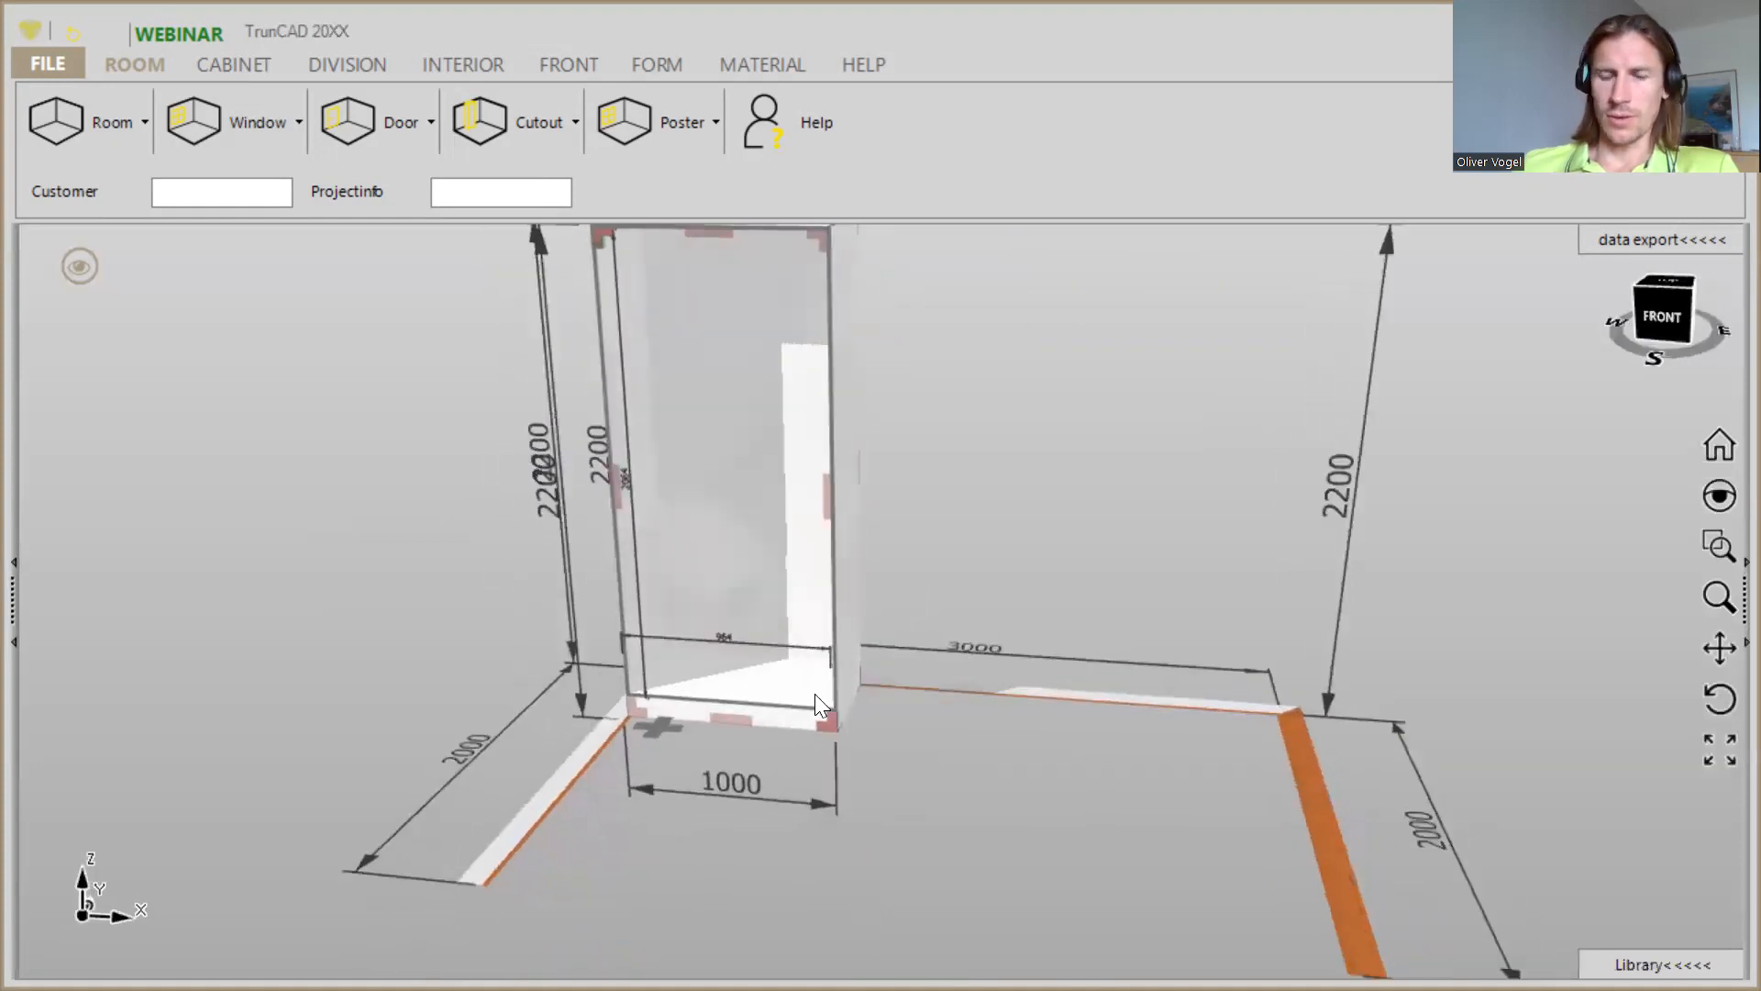
click(796, 801)
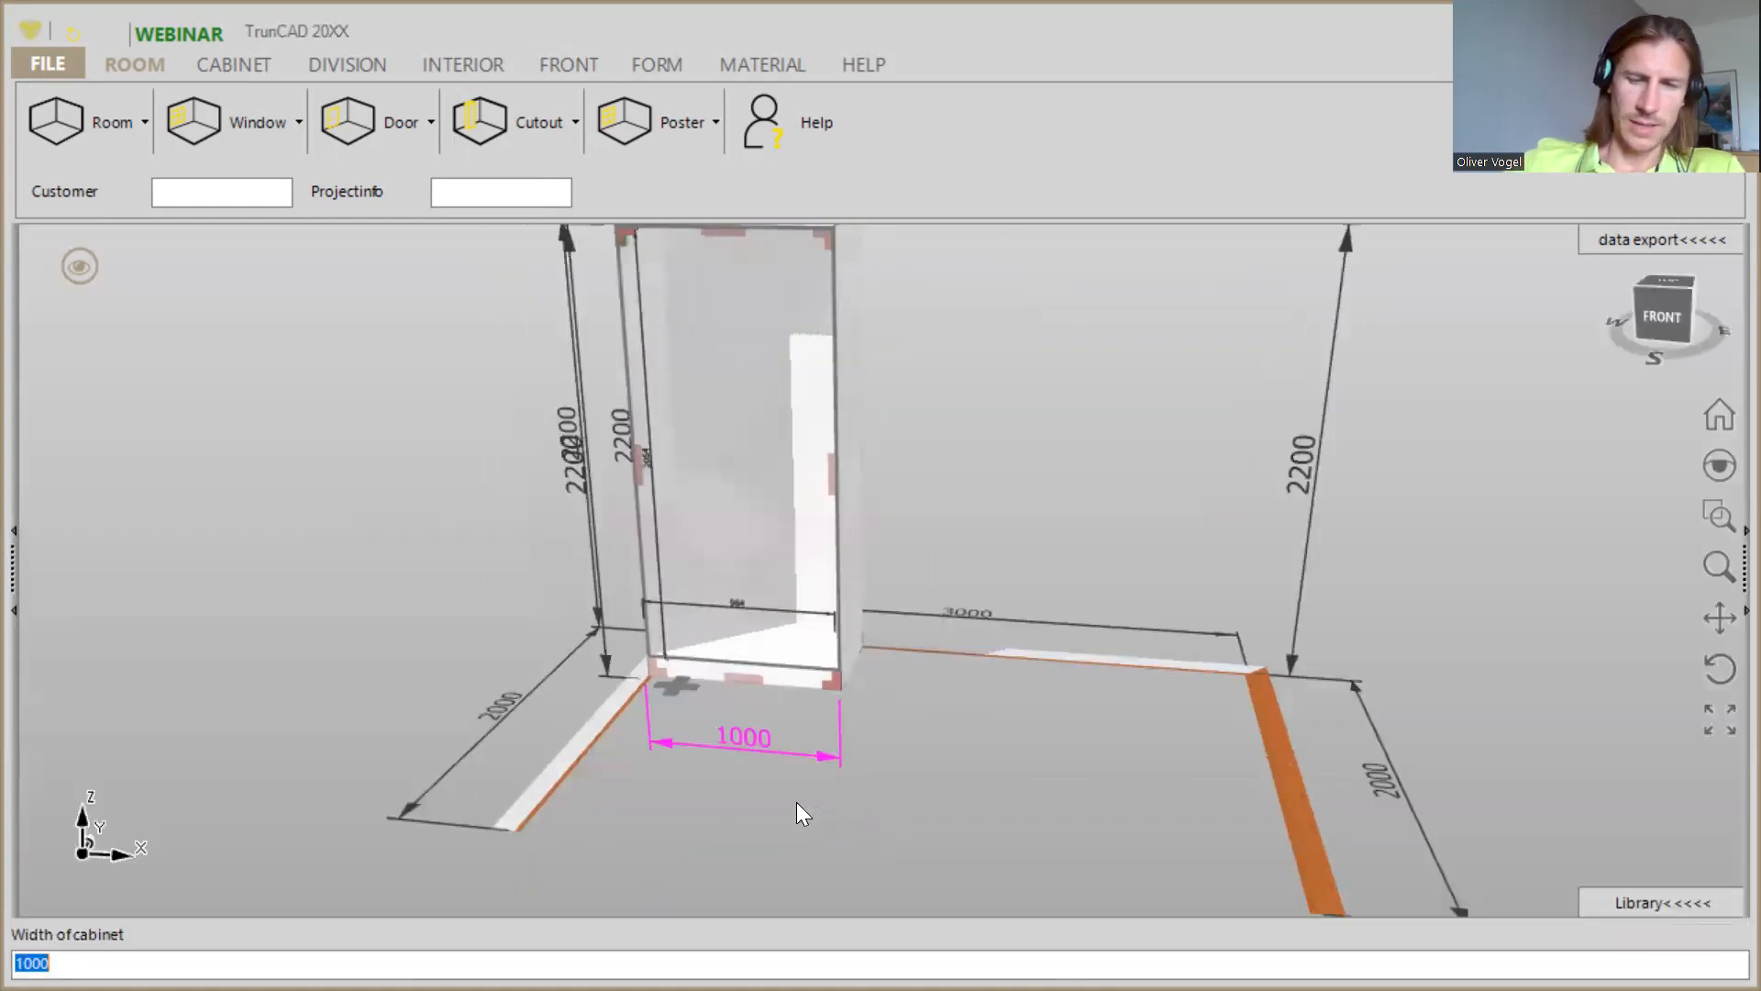
text(3000)
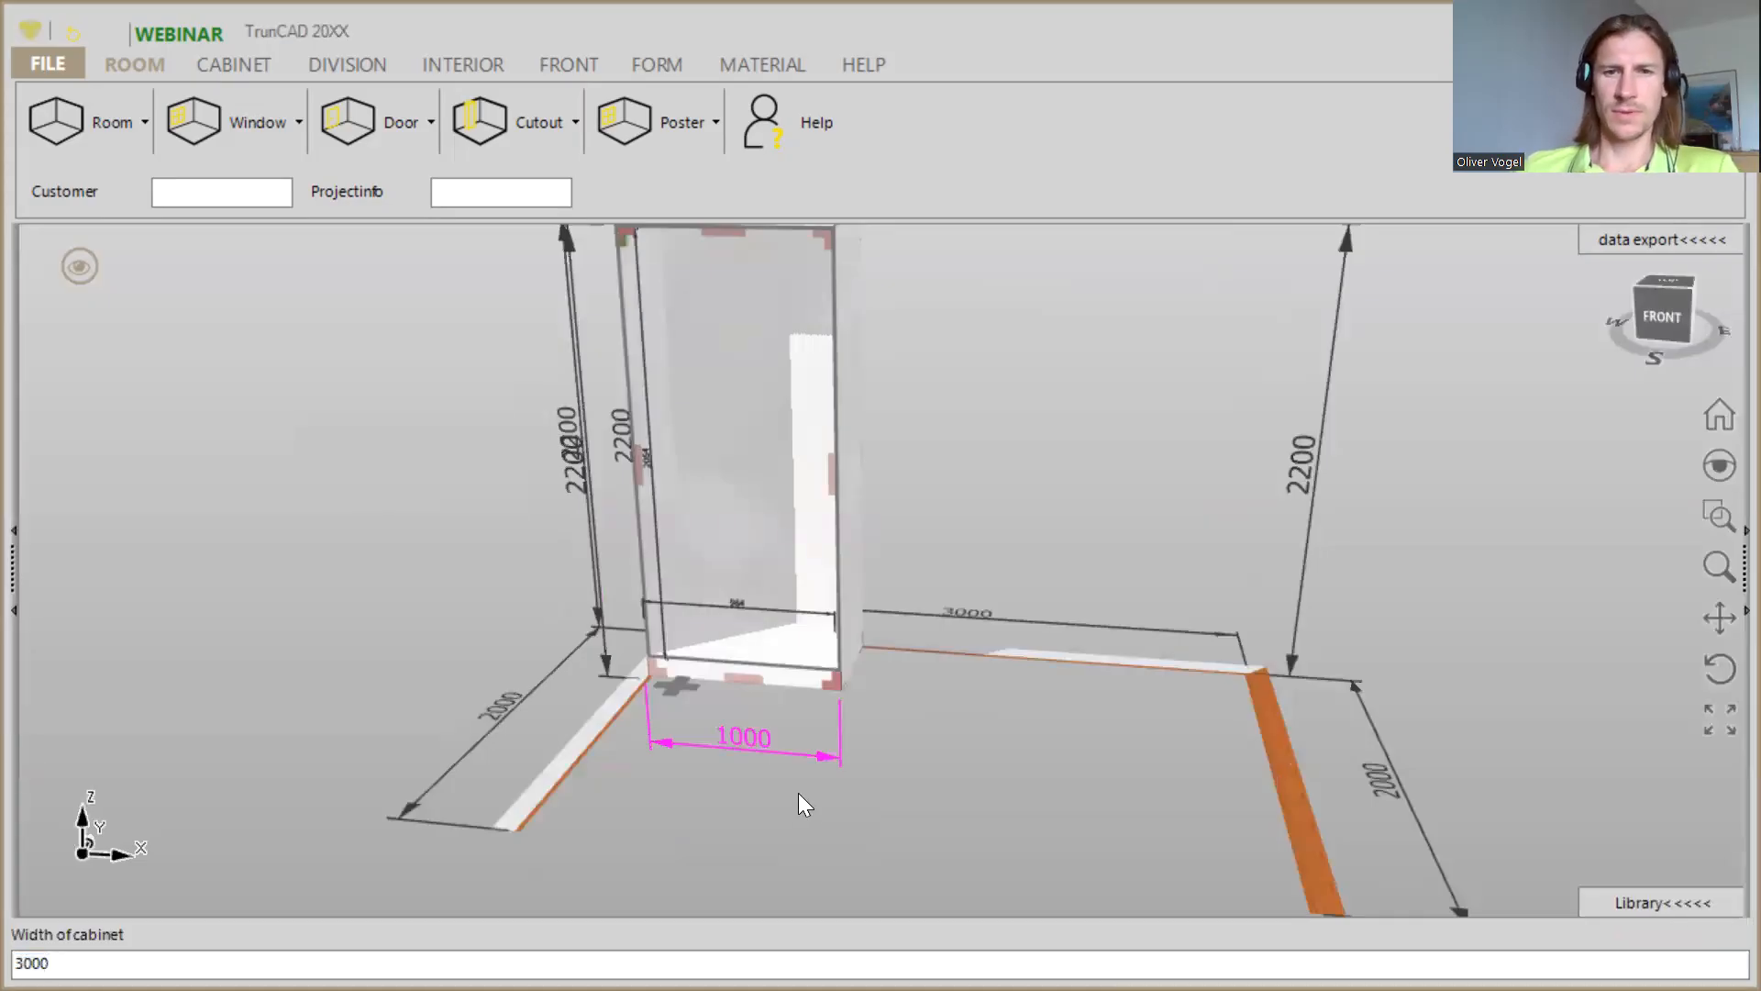
key(Return)
middle_drag(836, 594, 883, 637)
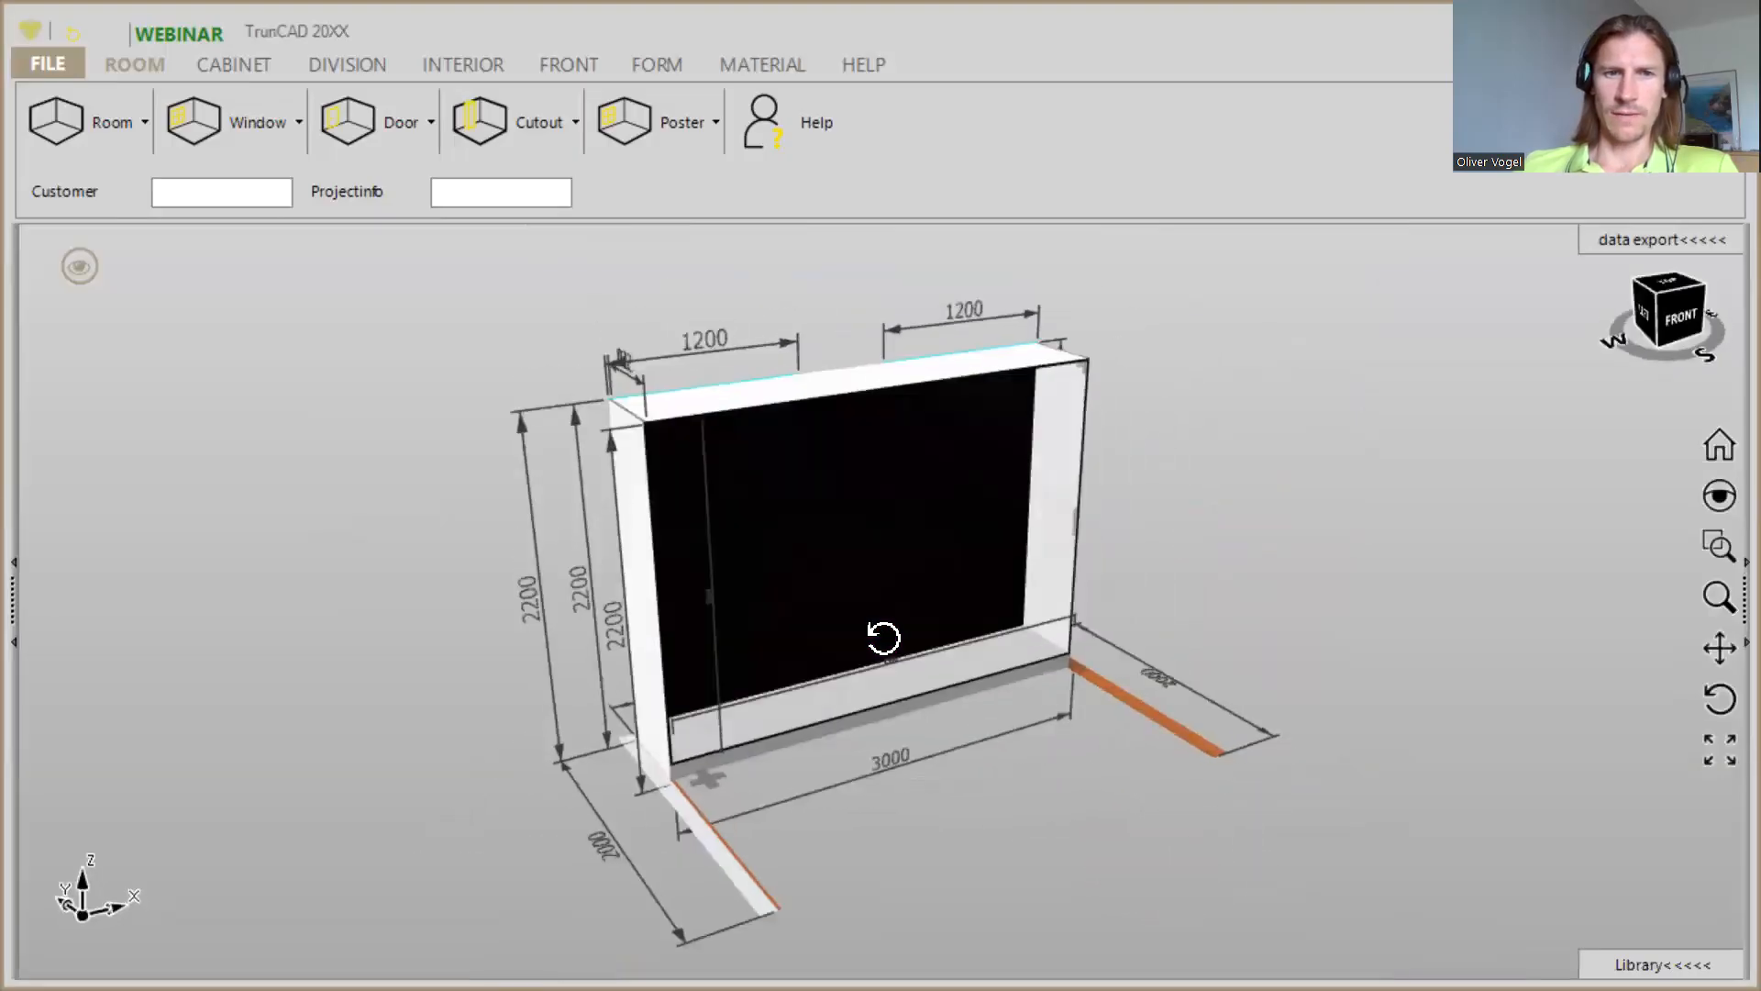
- Set the height of the plinth beneath the cabinet to 80
click(230, 75)
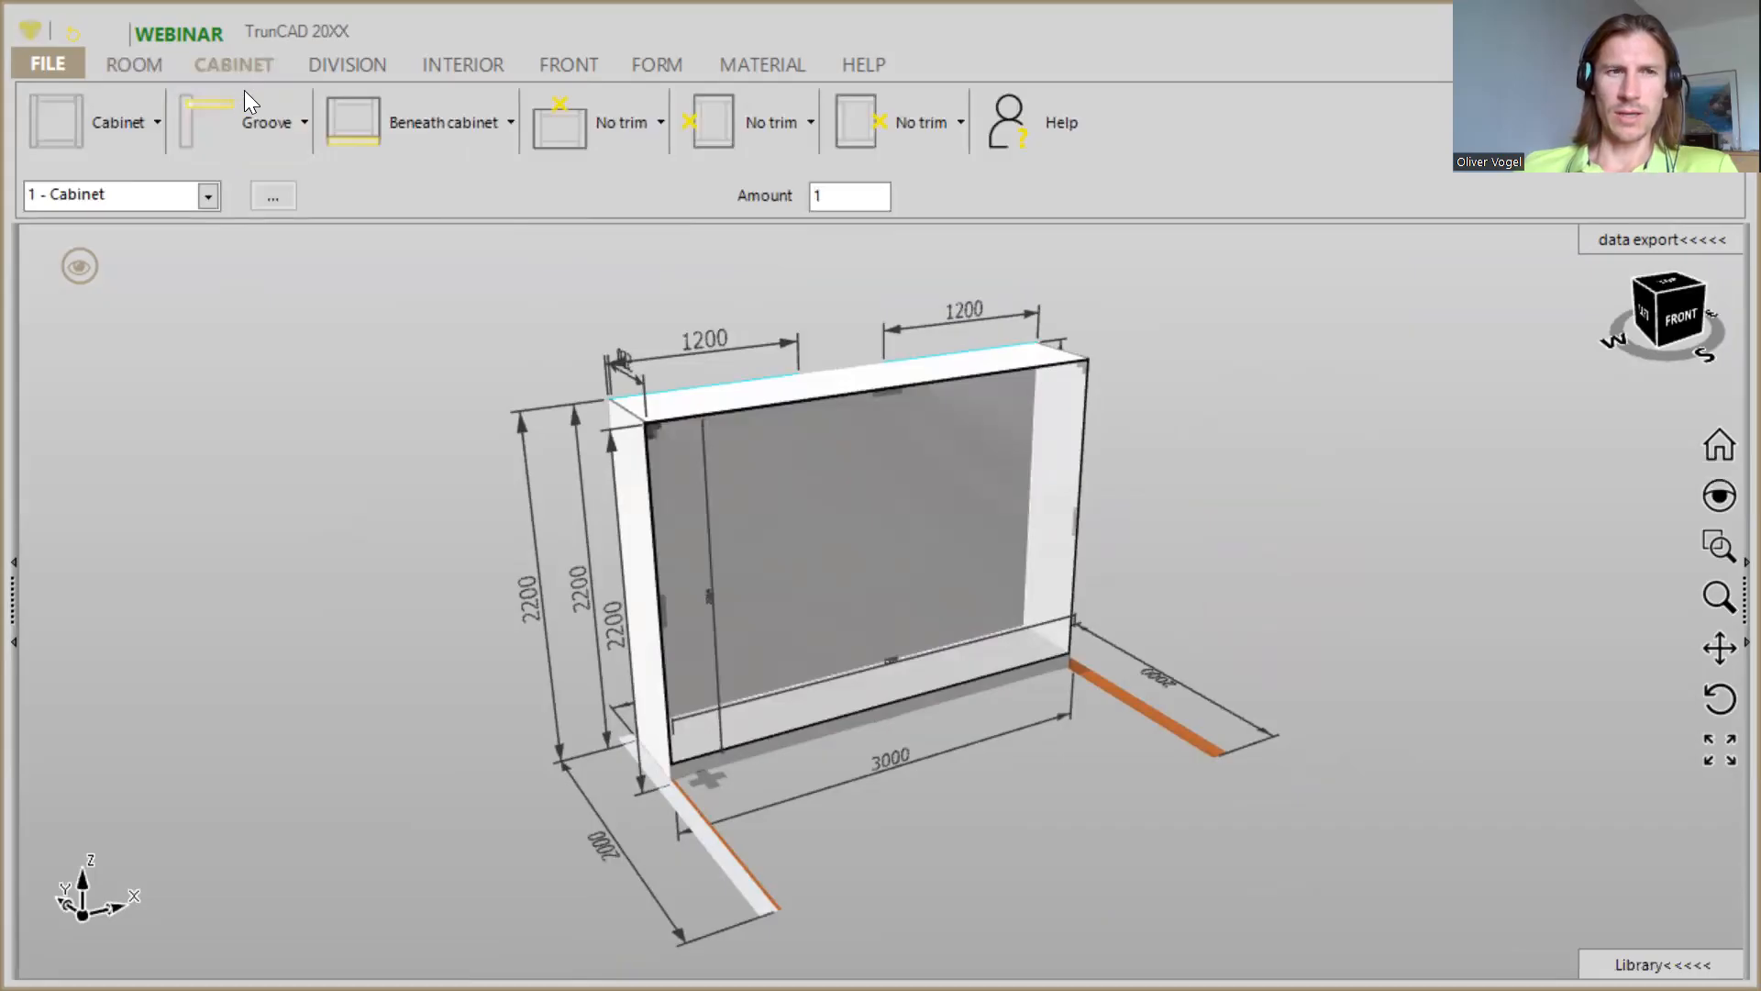
click(443, 145)
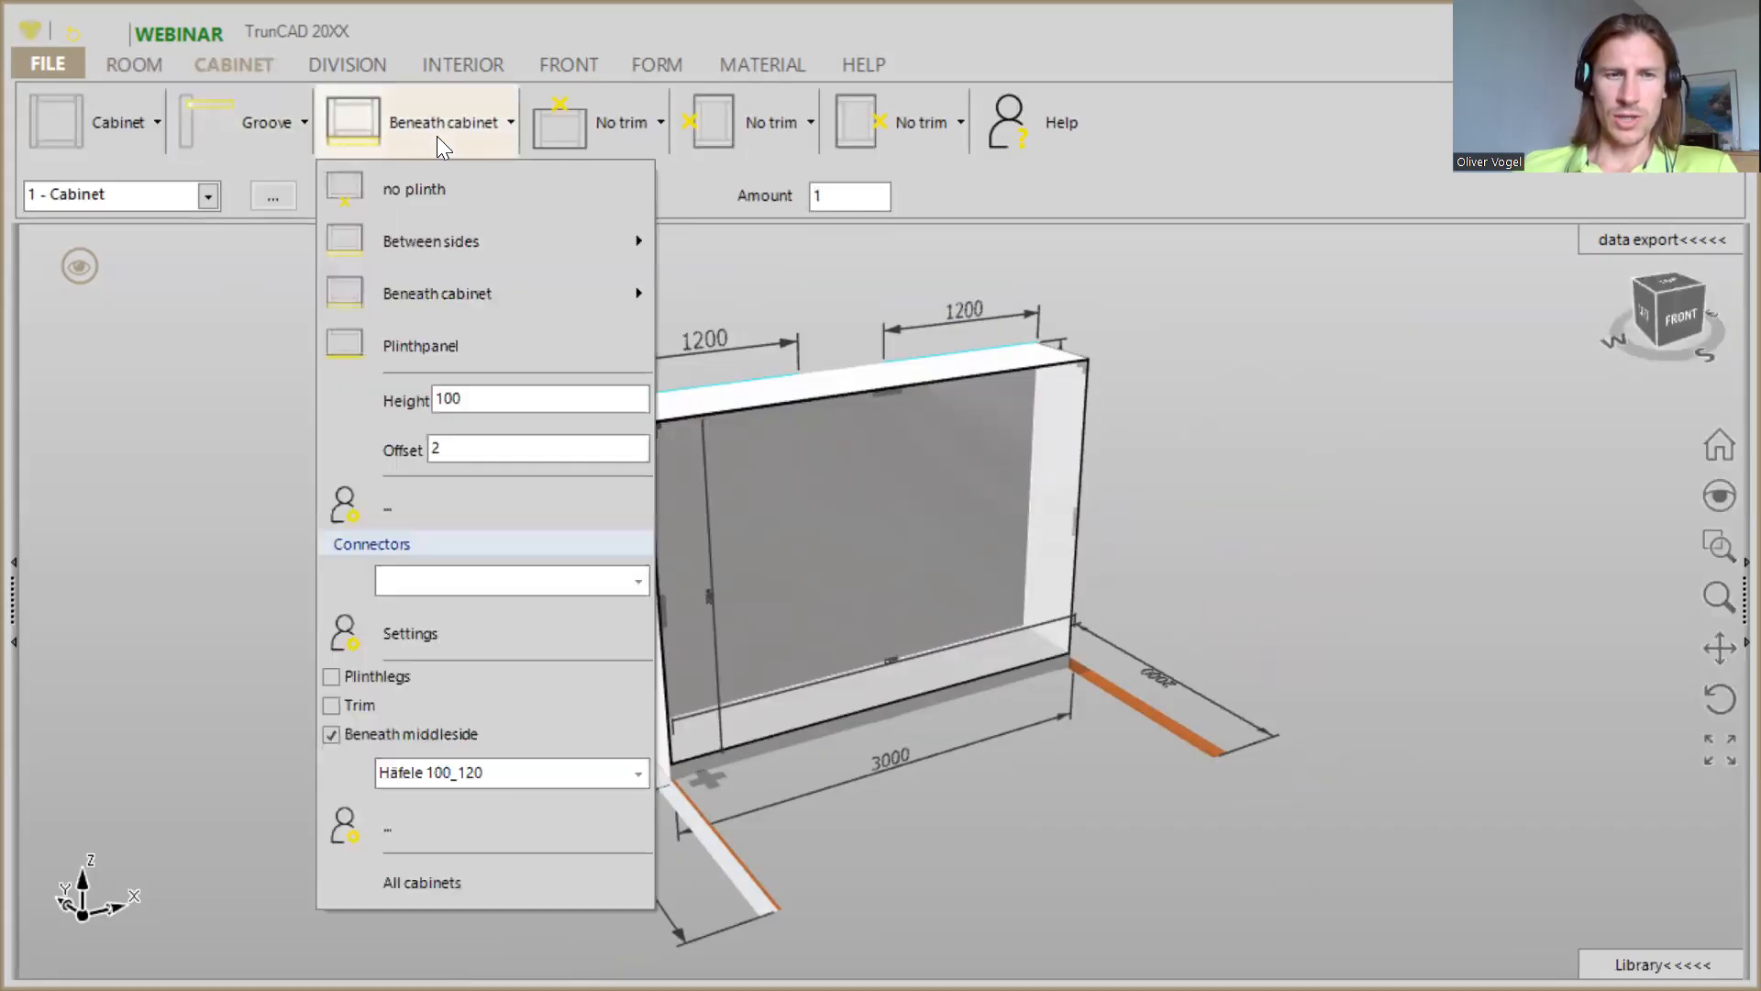
double_click(541, 396)
text(80)
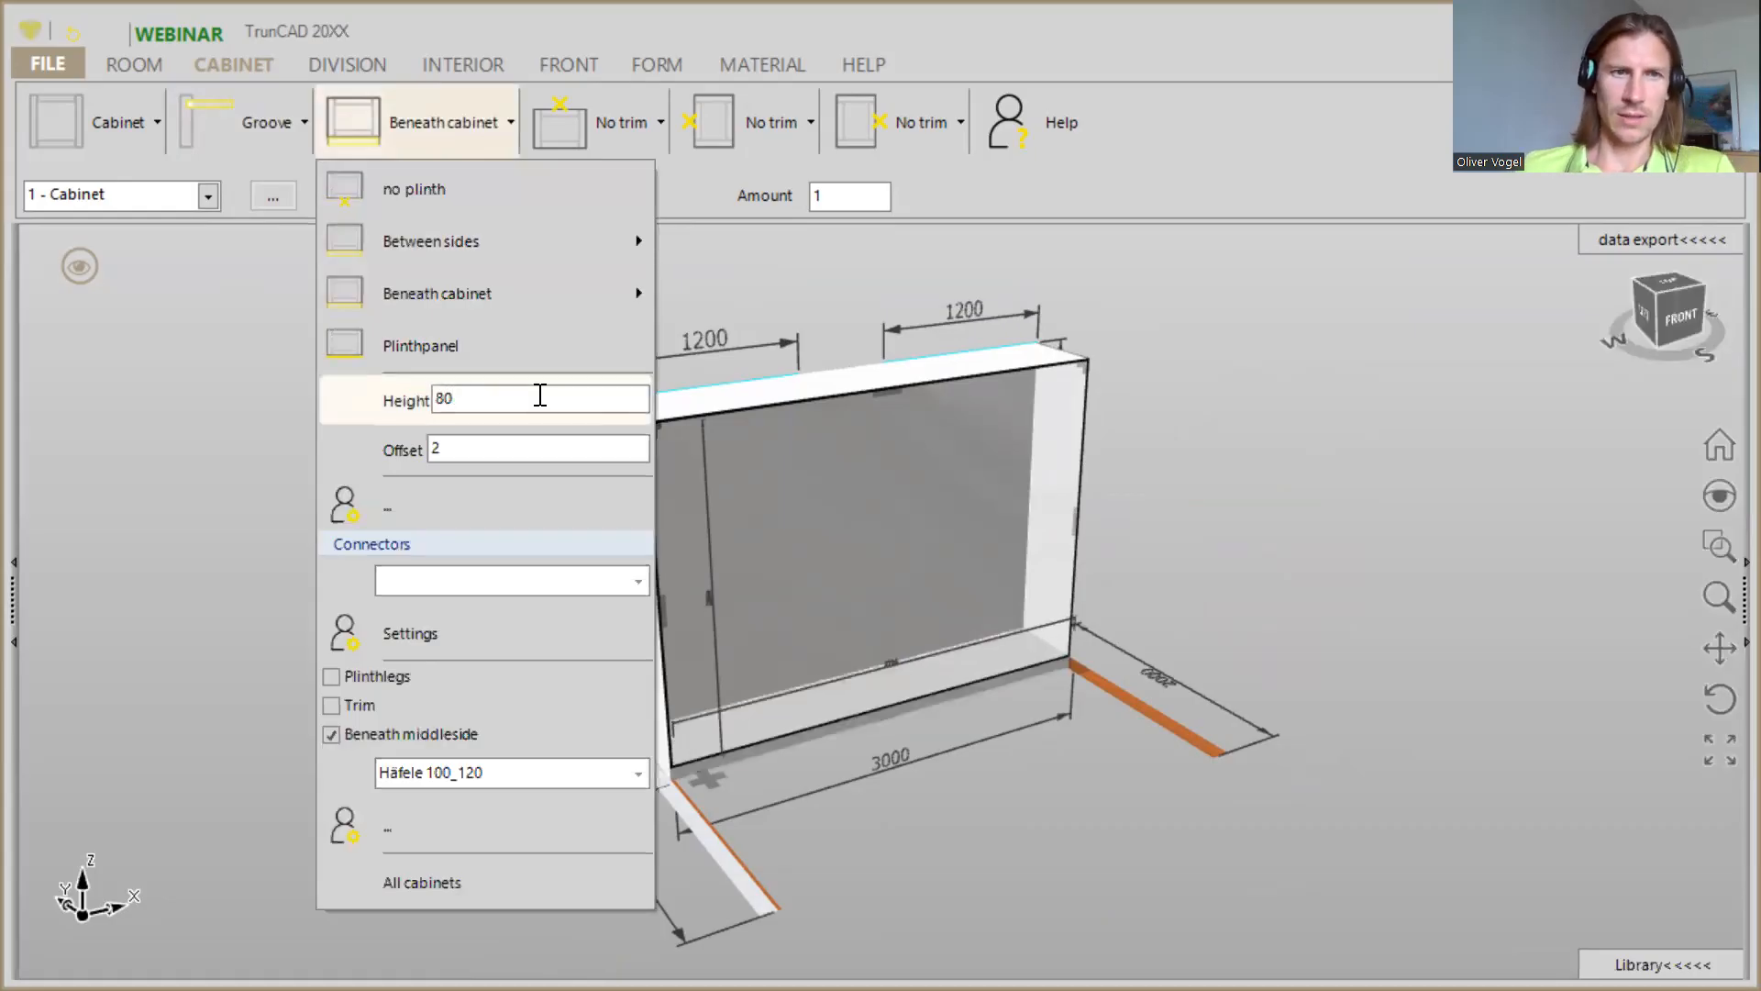
- Add a top trim of the On cabinet type above the cabinet
click(596, 150)
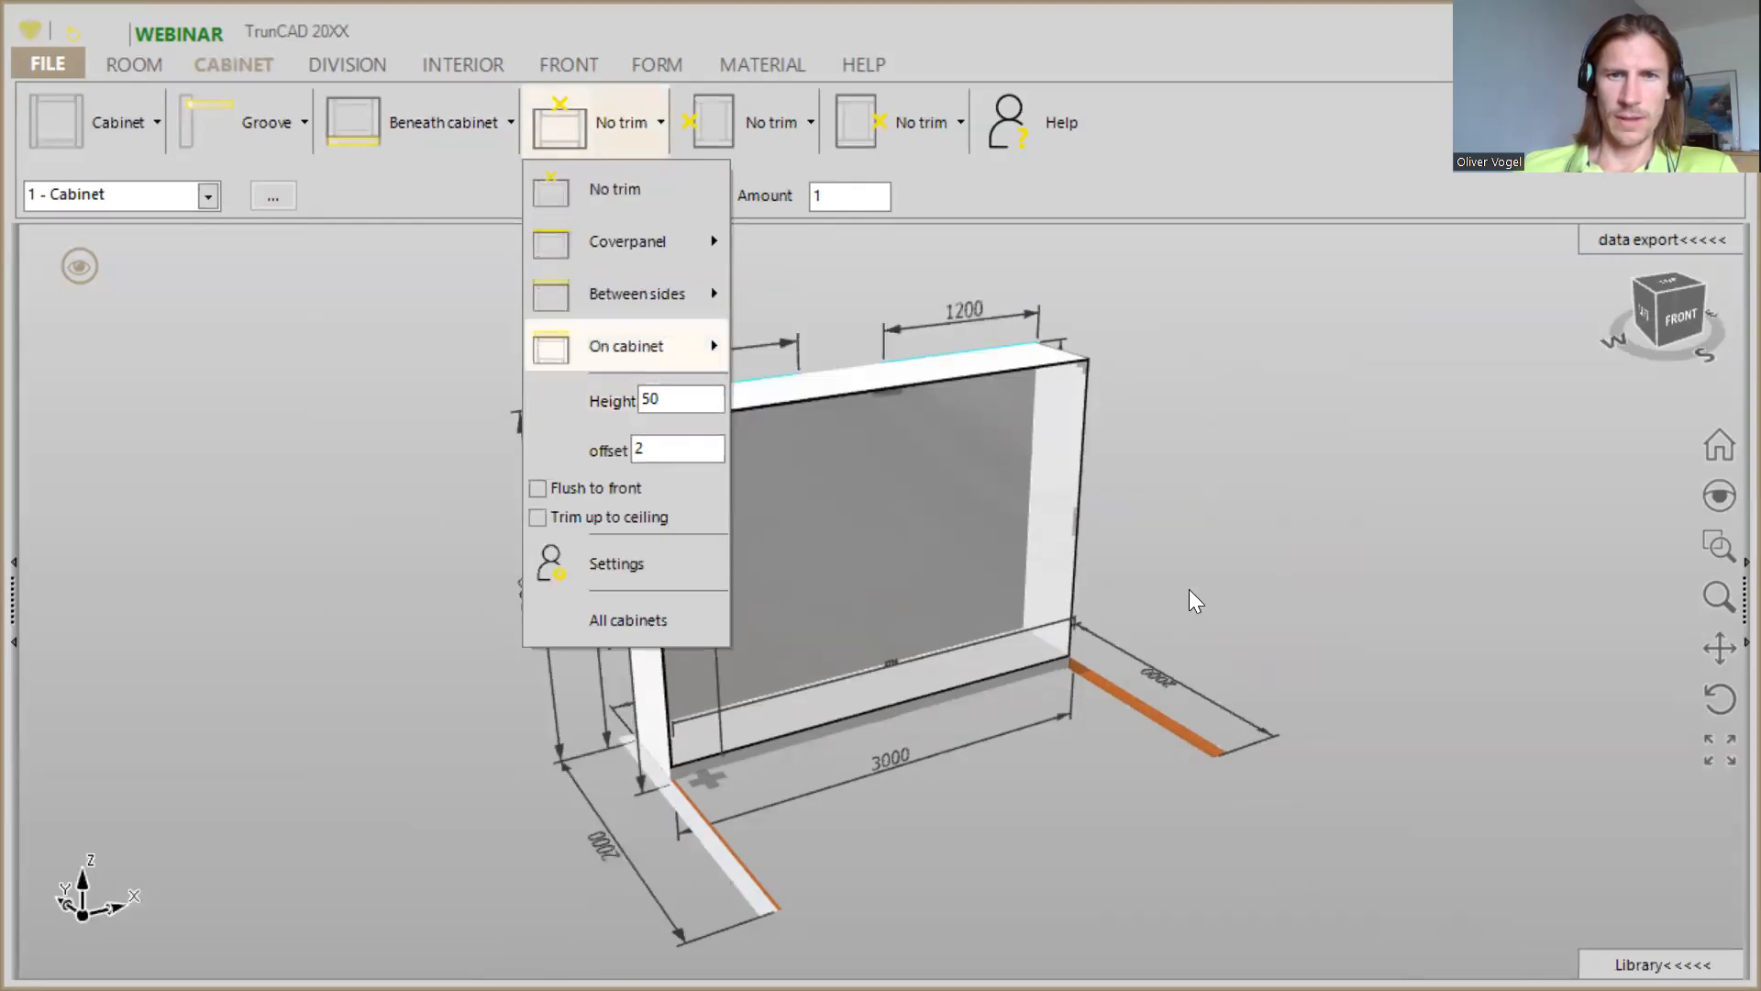
click(1282, 510)
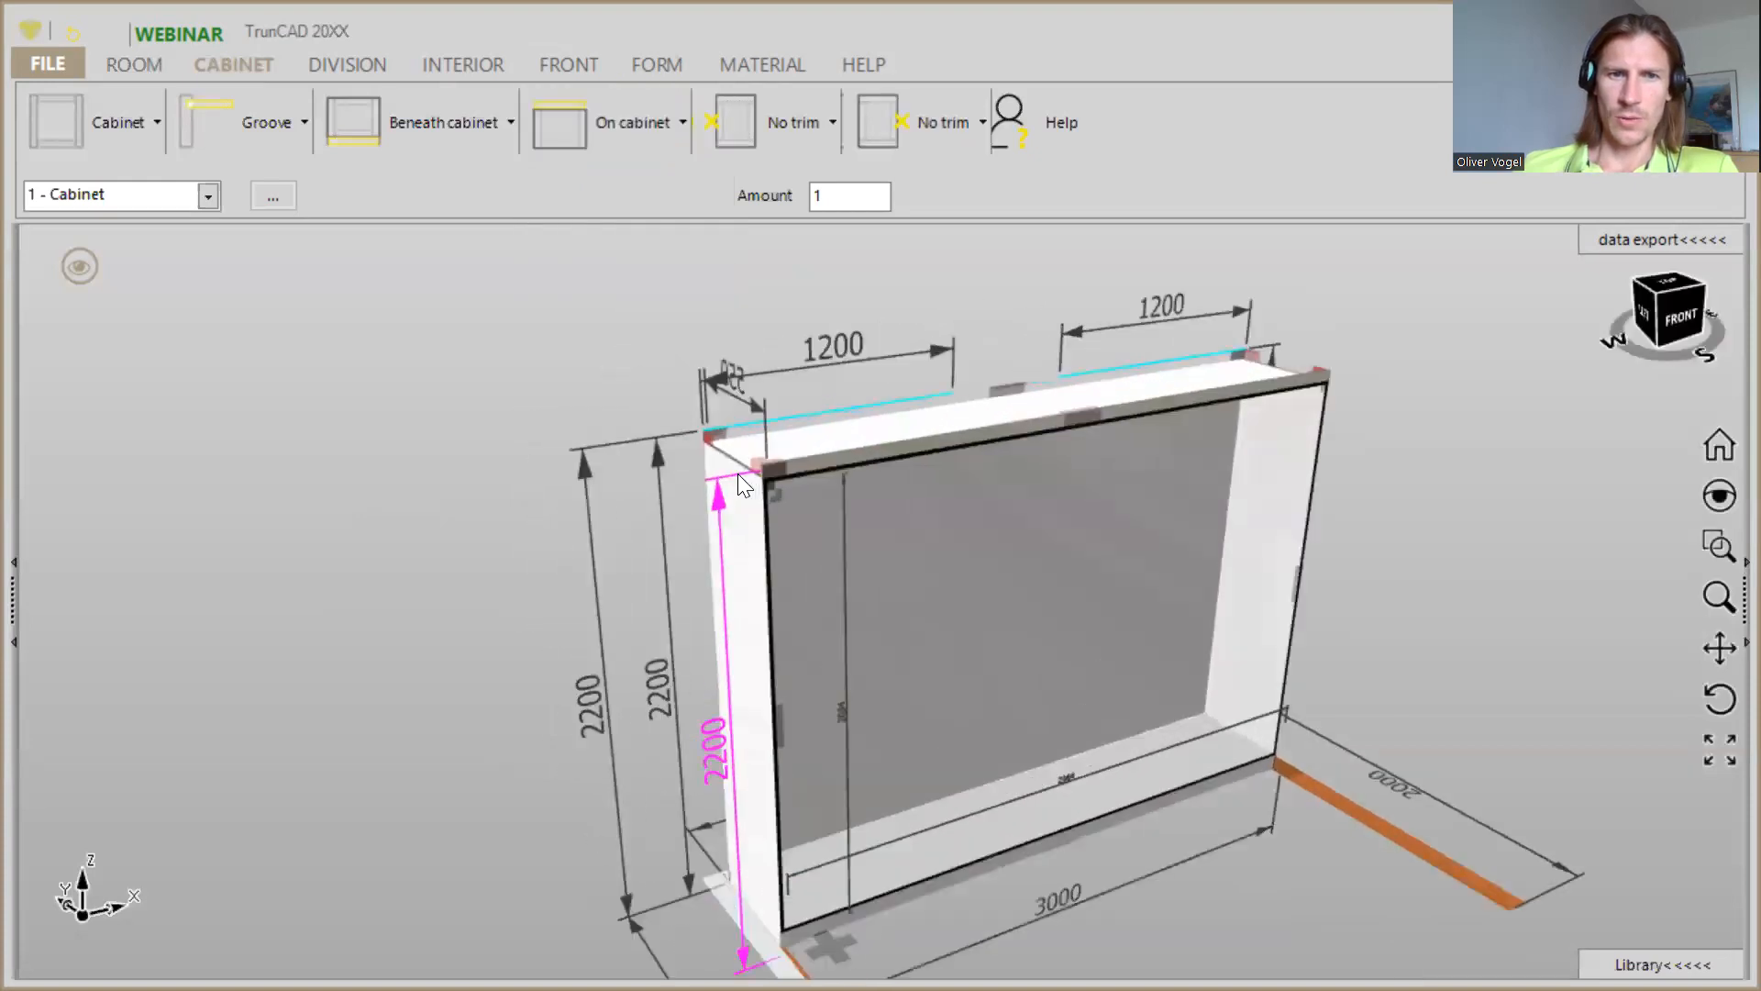
scroll(738, 473, up, 3)
mouse_move(732, 470)
middle_down()
mouse_move(703, 455)
mouse_move(740, 444)
middle_up()
scroll(736, 512, down, 2)
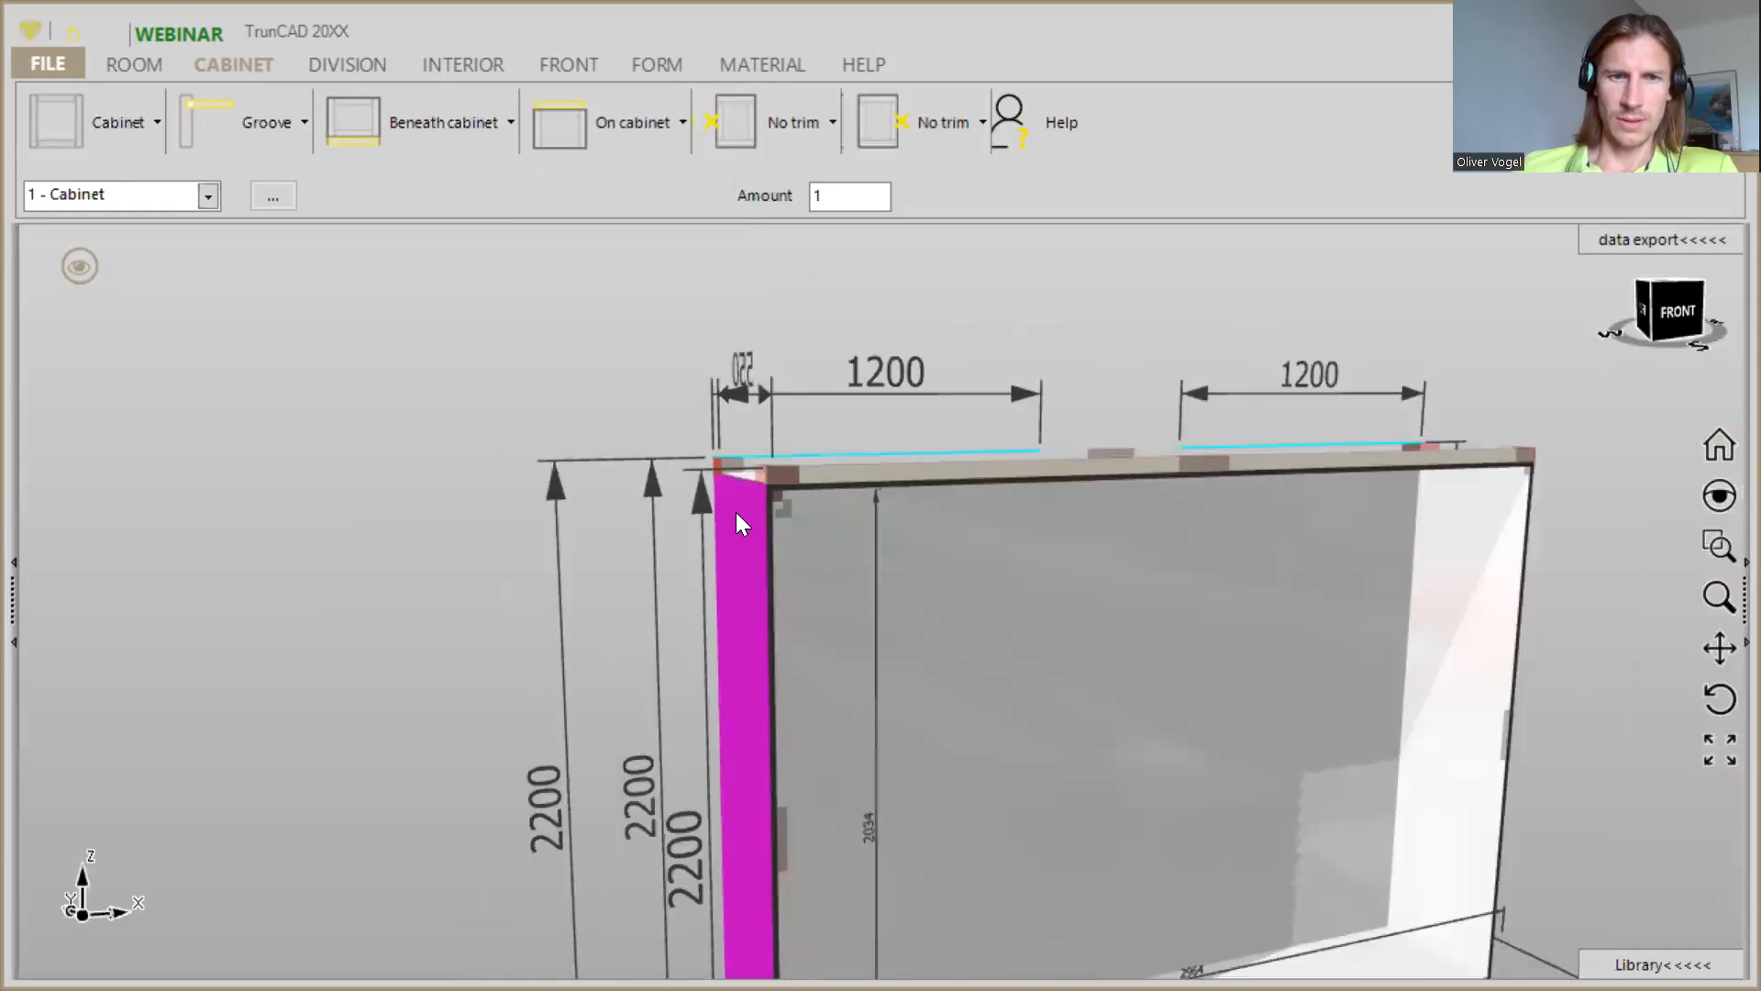
- Add a trim of the Left type along the cabinet's left side
scroll(736, 511, up, 2)
middle_drag(737, 513, 795, 476)
scroll(789, 533, down, 3)
scroll(811, 825, up, 3)
ctrl+middle_drag(811, 826, 960, 711)
click(784, 125)
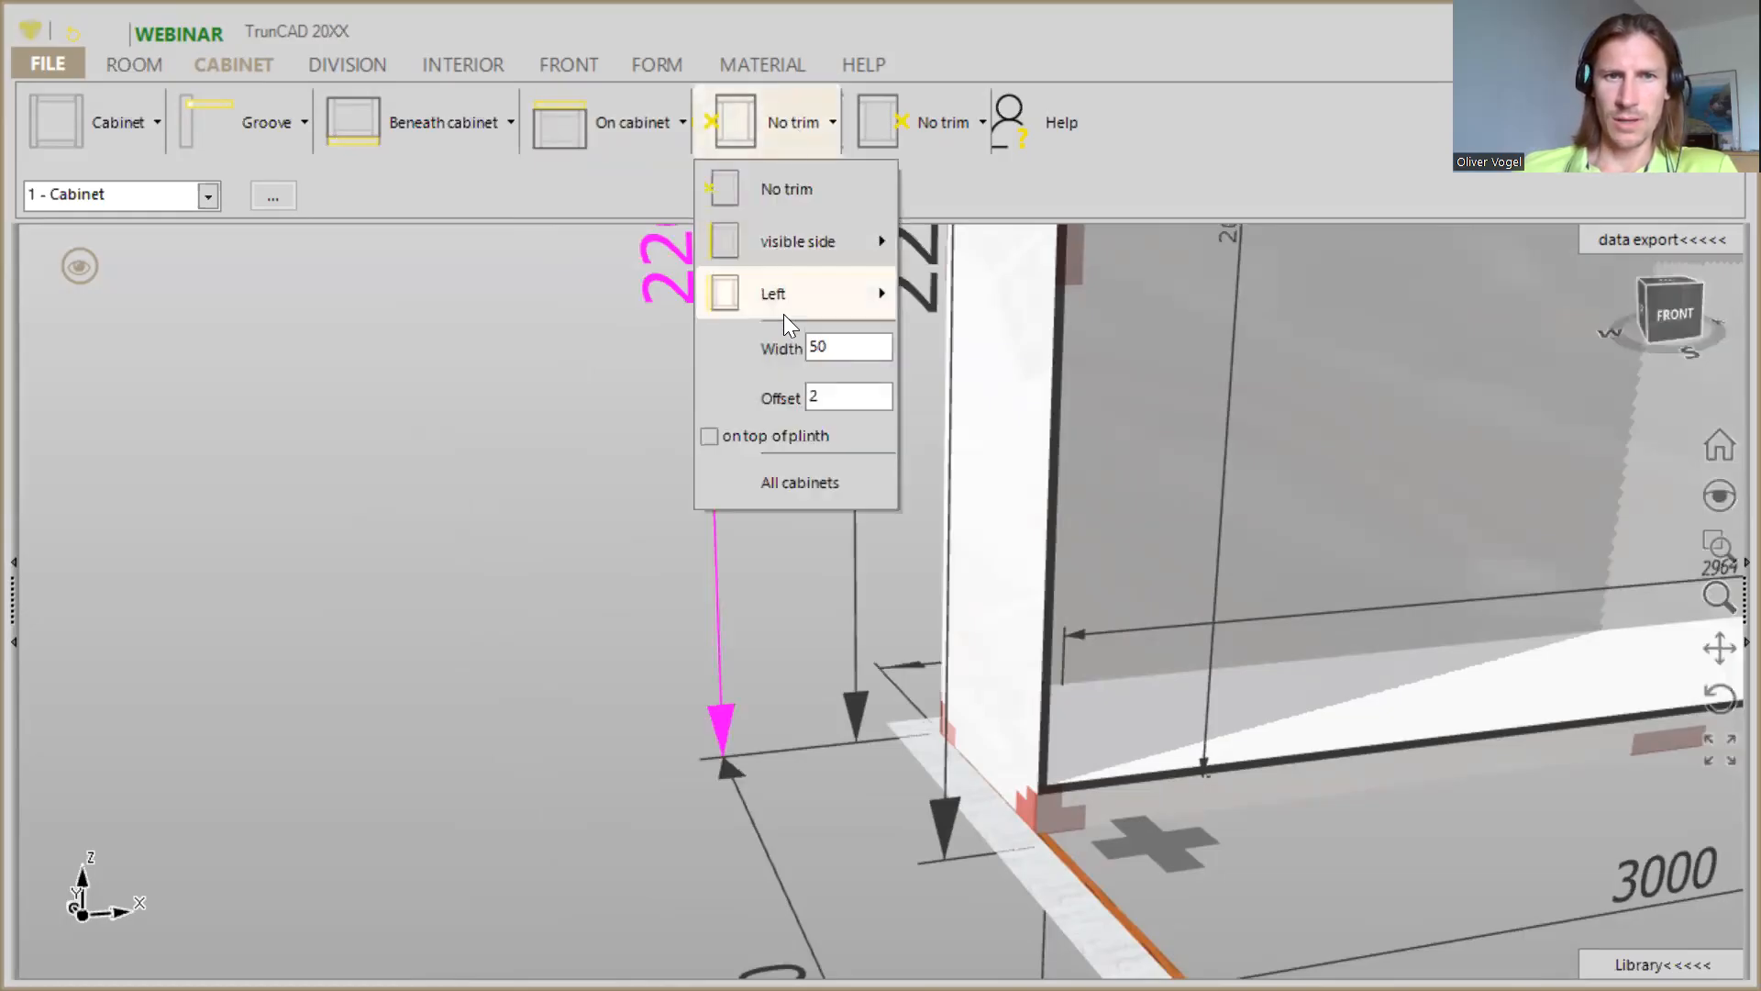
mouse_move(772, 305)
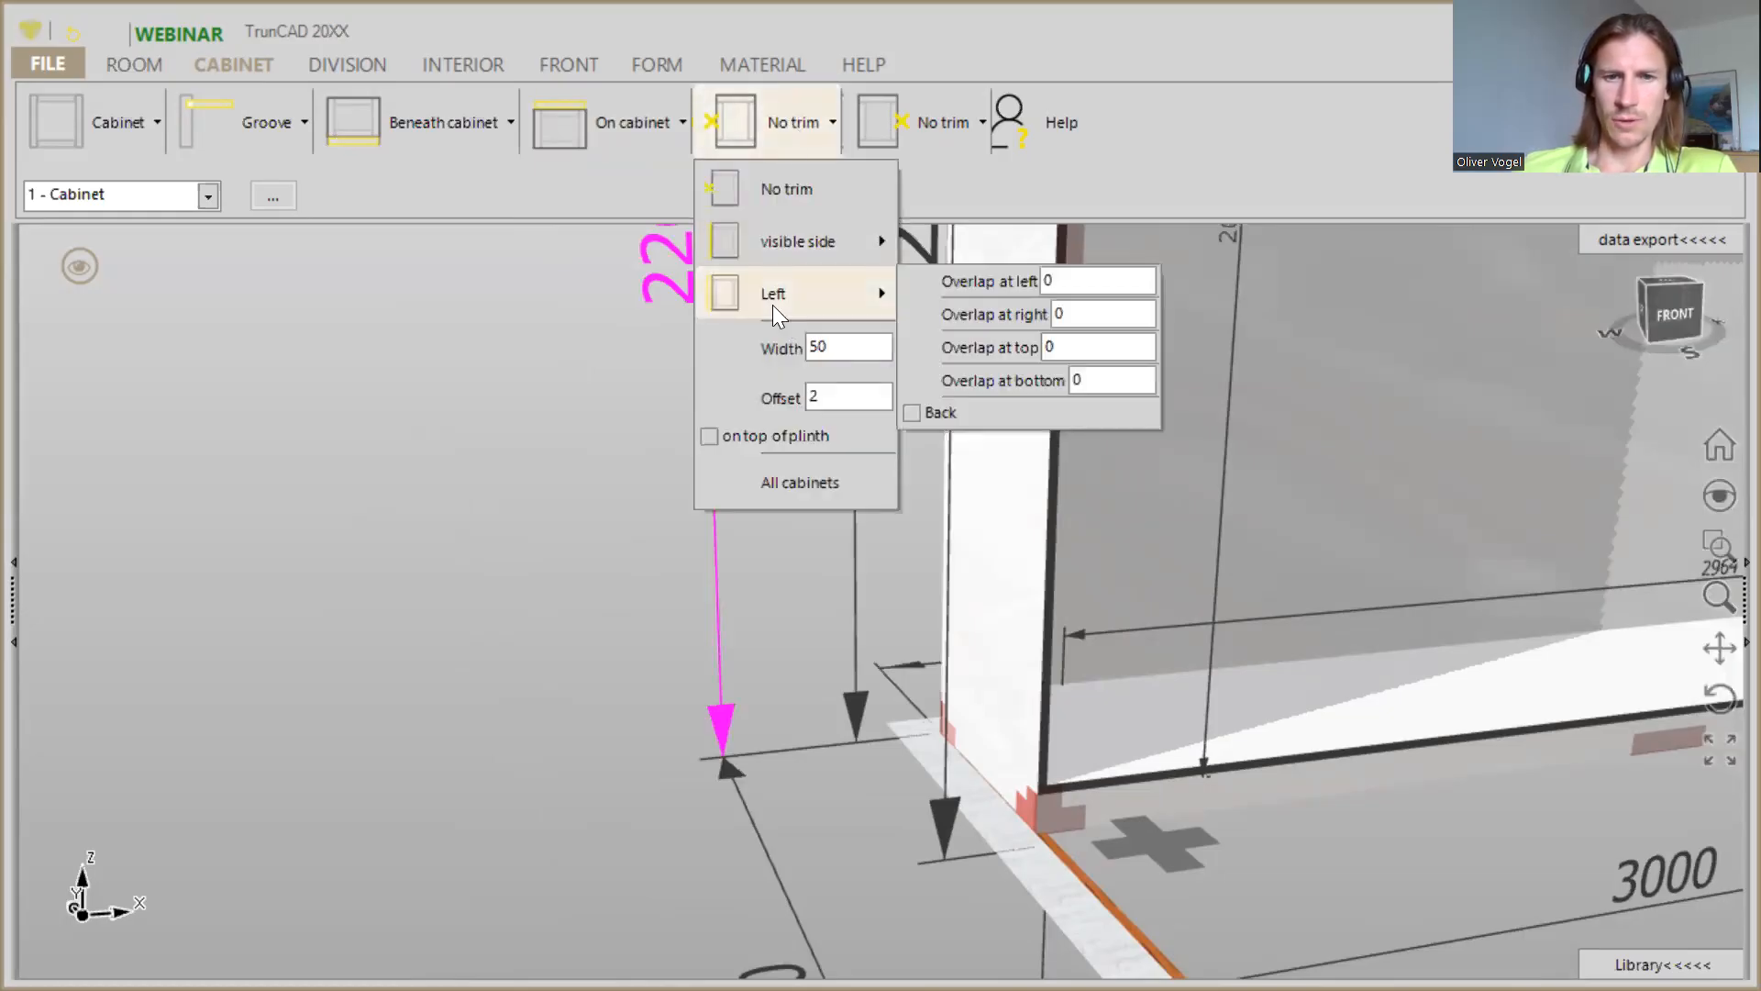
click(773, 305)
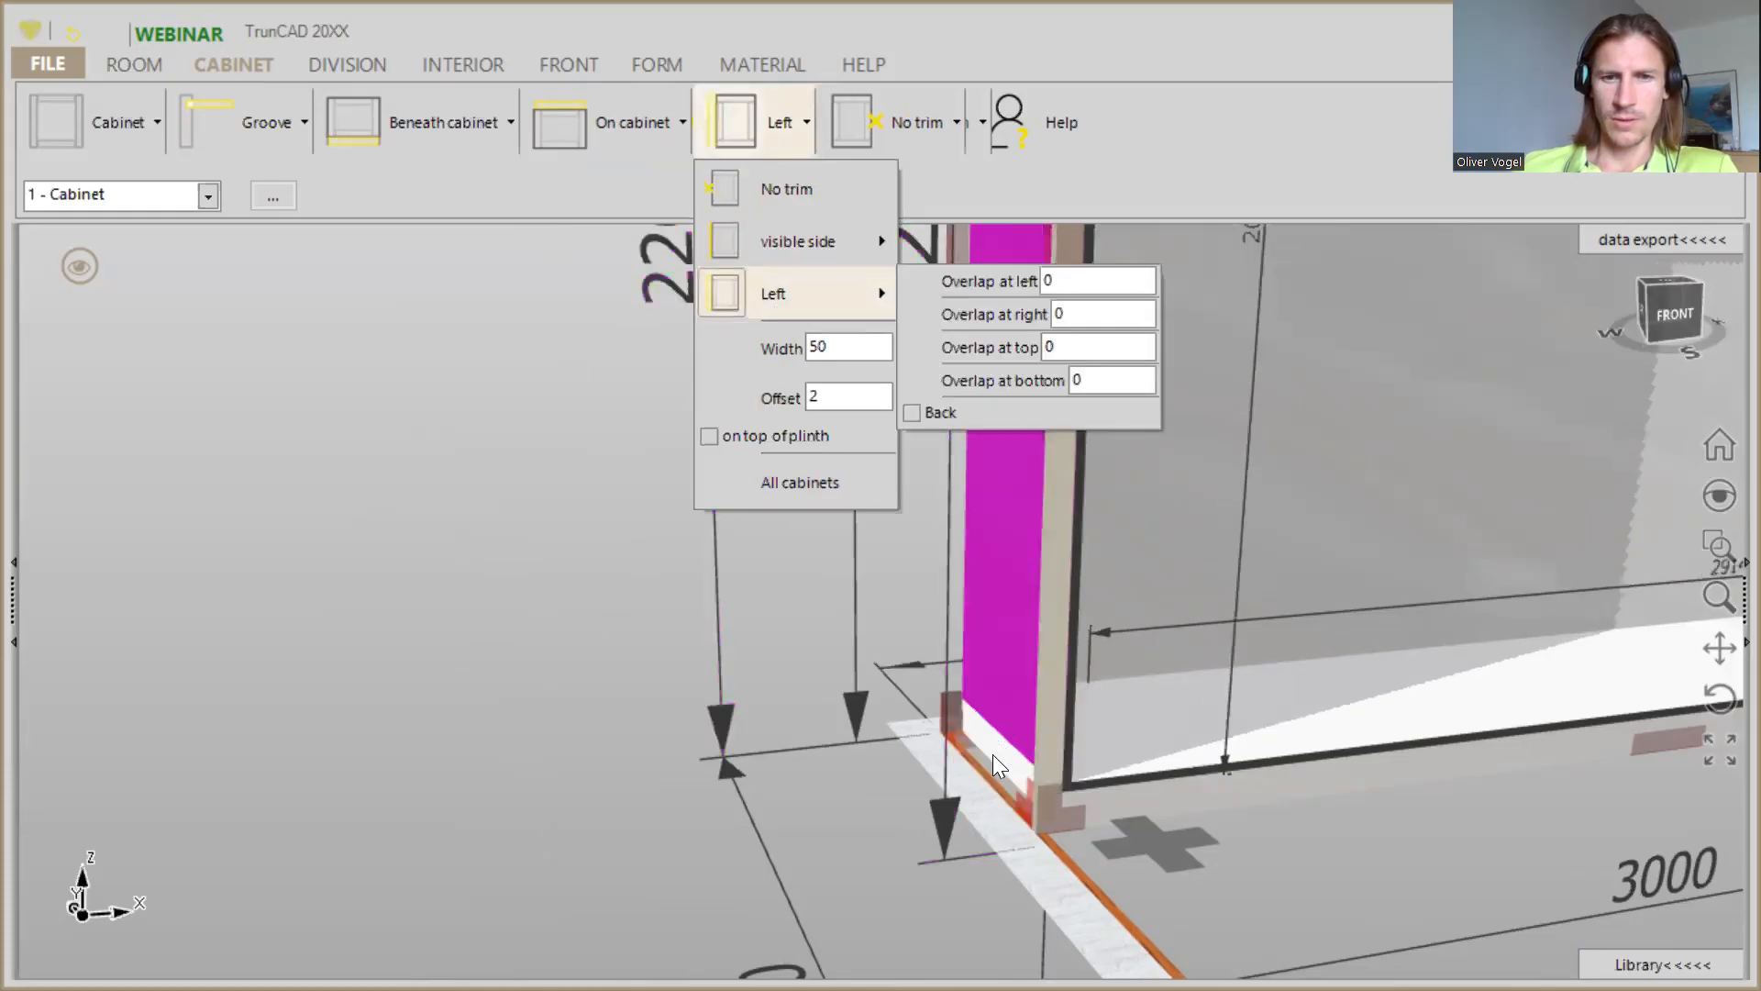
- Examine how the left trim meets the plinth at the cabinet's lower front corner
scroll(992, 756, down, 3)
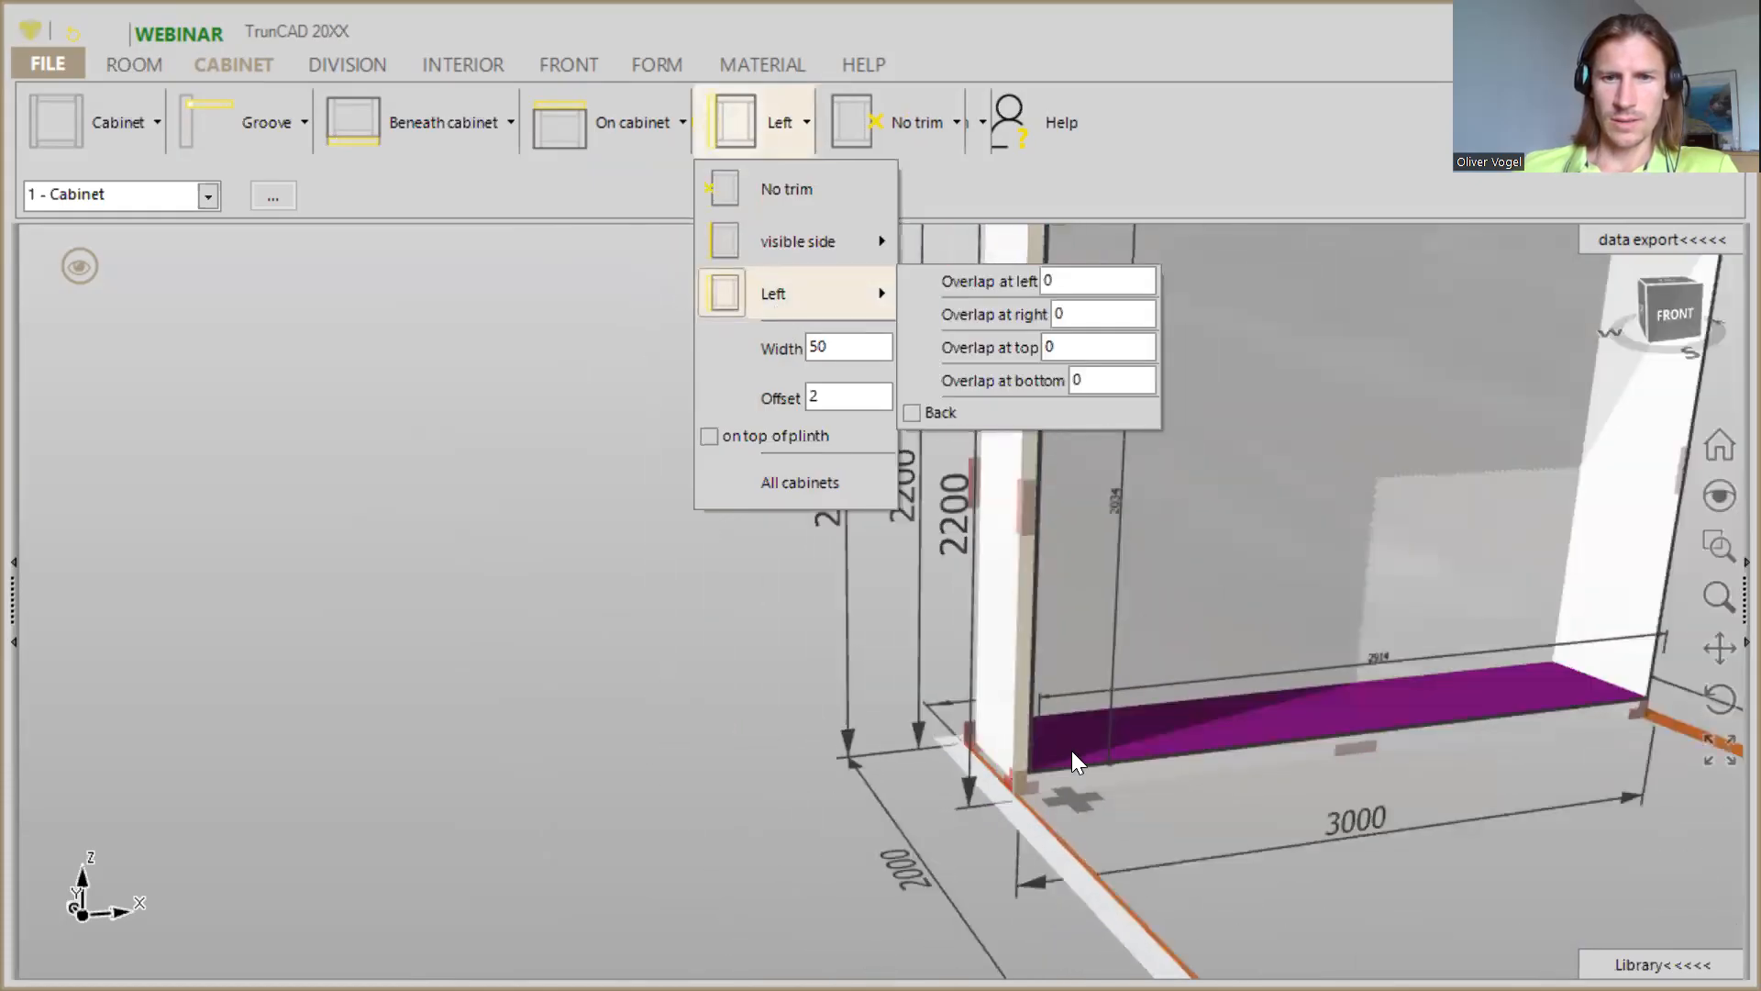
middle_drag(1292, 809, 1242, 809)
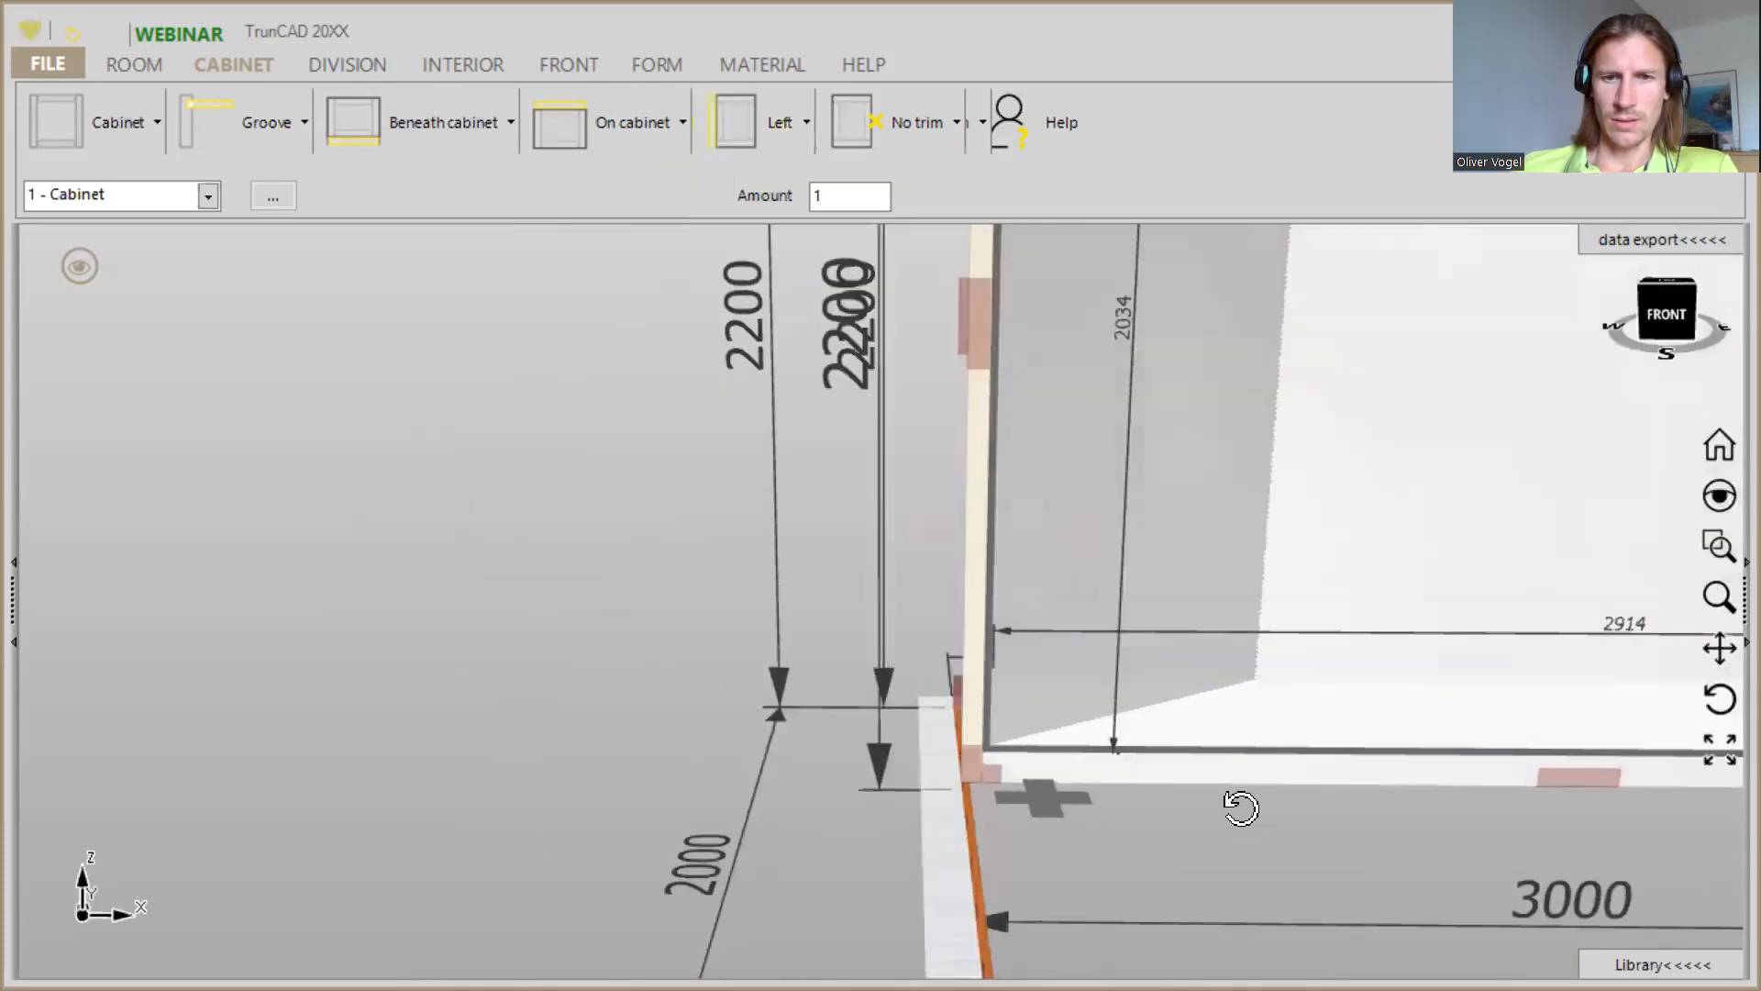
middle_drag(1018, 639, 897, 745)
scroll(884, 756, up, 4)
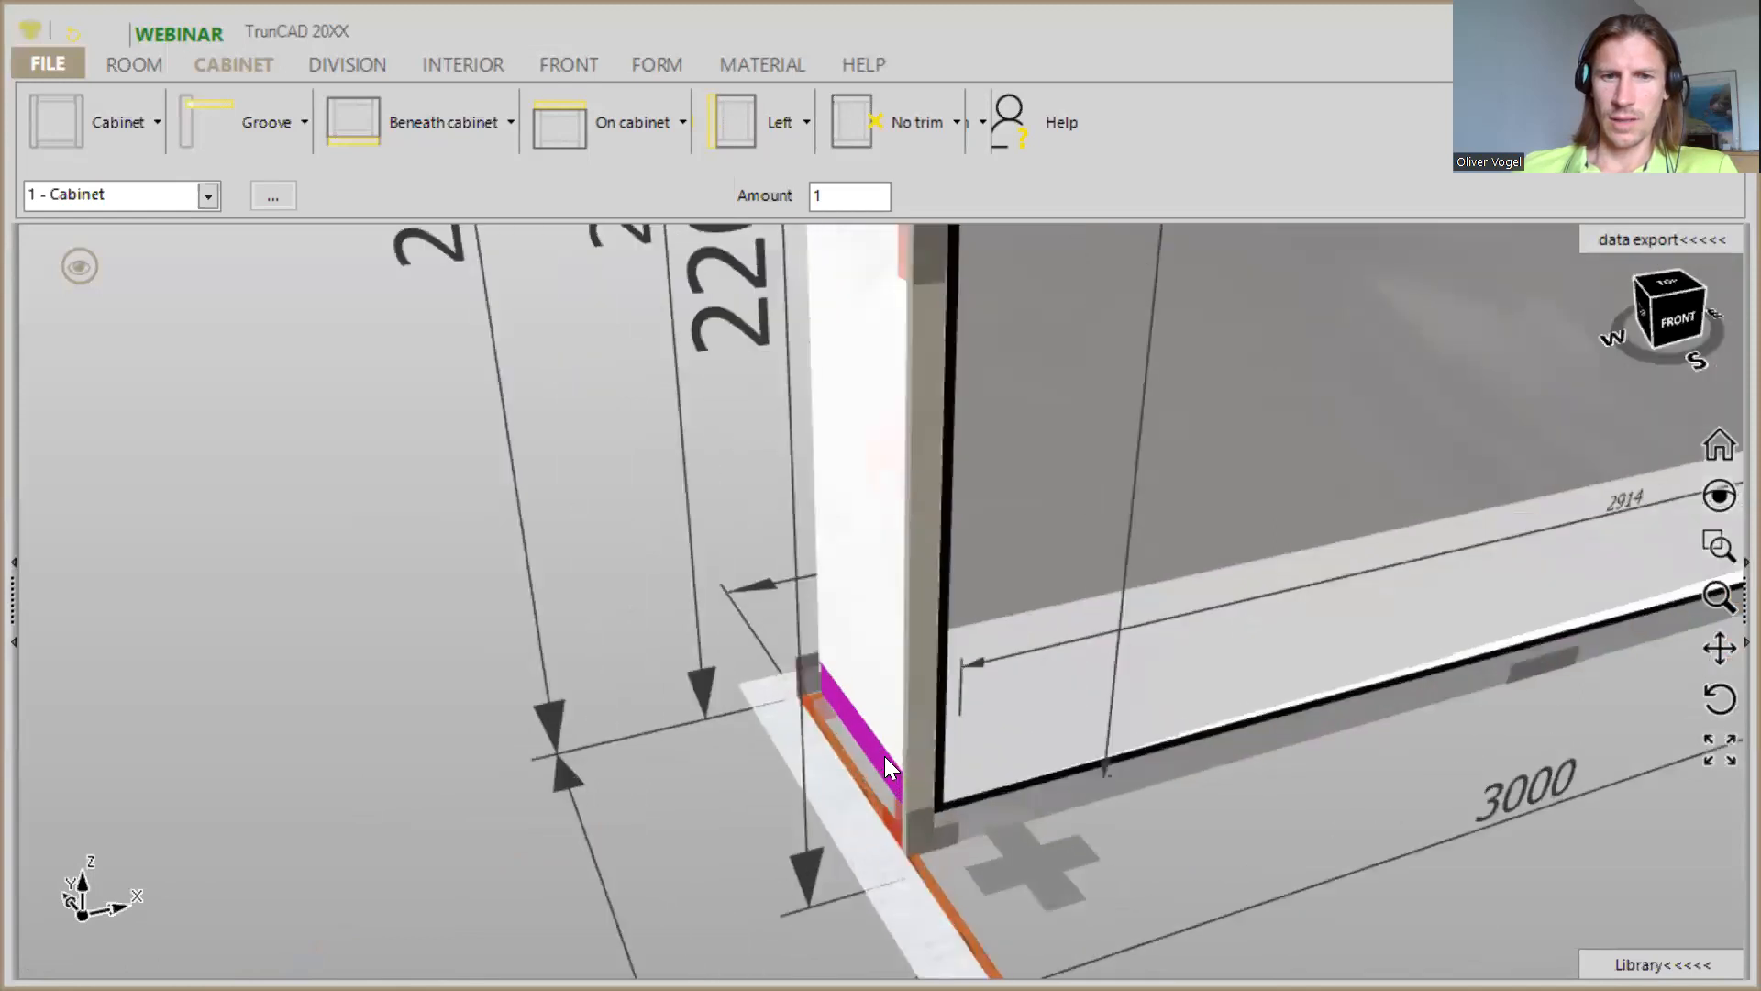
scroll(925, 763, down, 2)
scroll(925, 763, down, 2)
middle_drag(1273, 805, 1172, 762)
- Add a trim of the Right type along the cabinet's right side
middle_drag(885, 752, 444, 739)
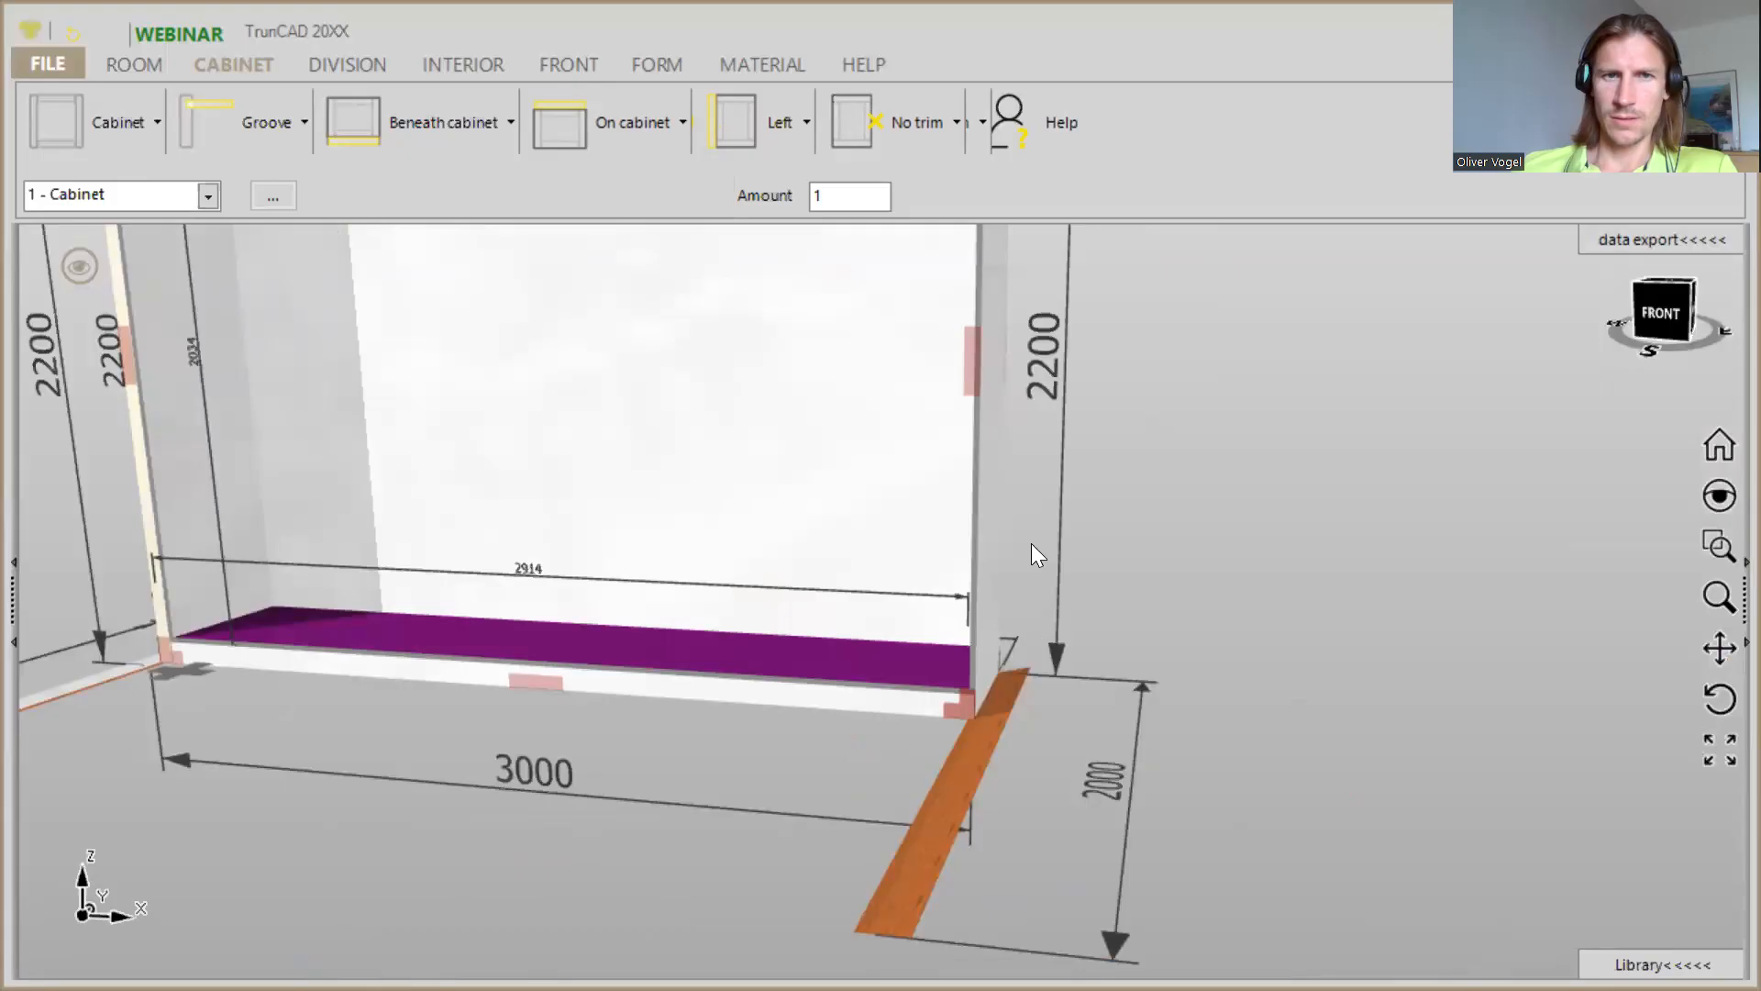
scroll(1159, 700, up, 3)
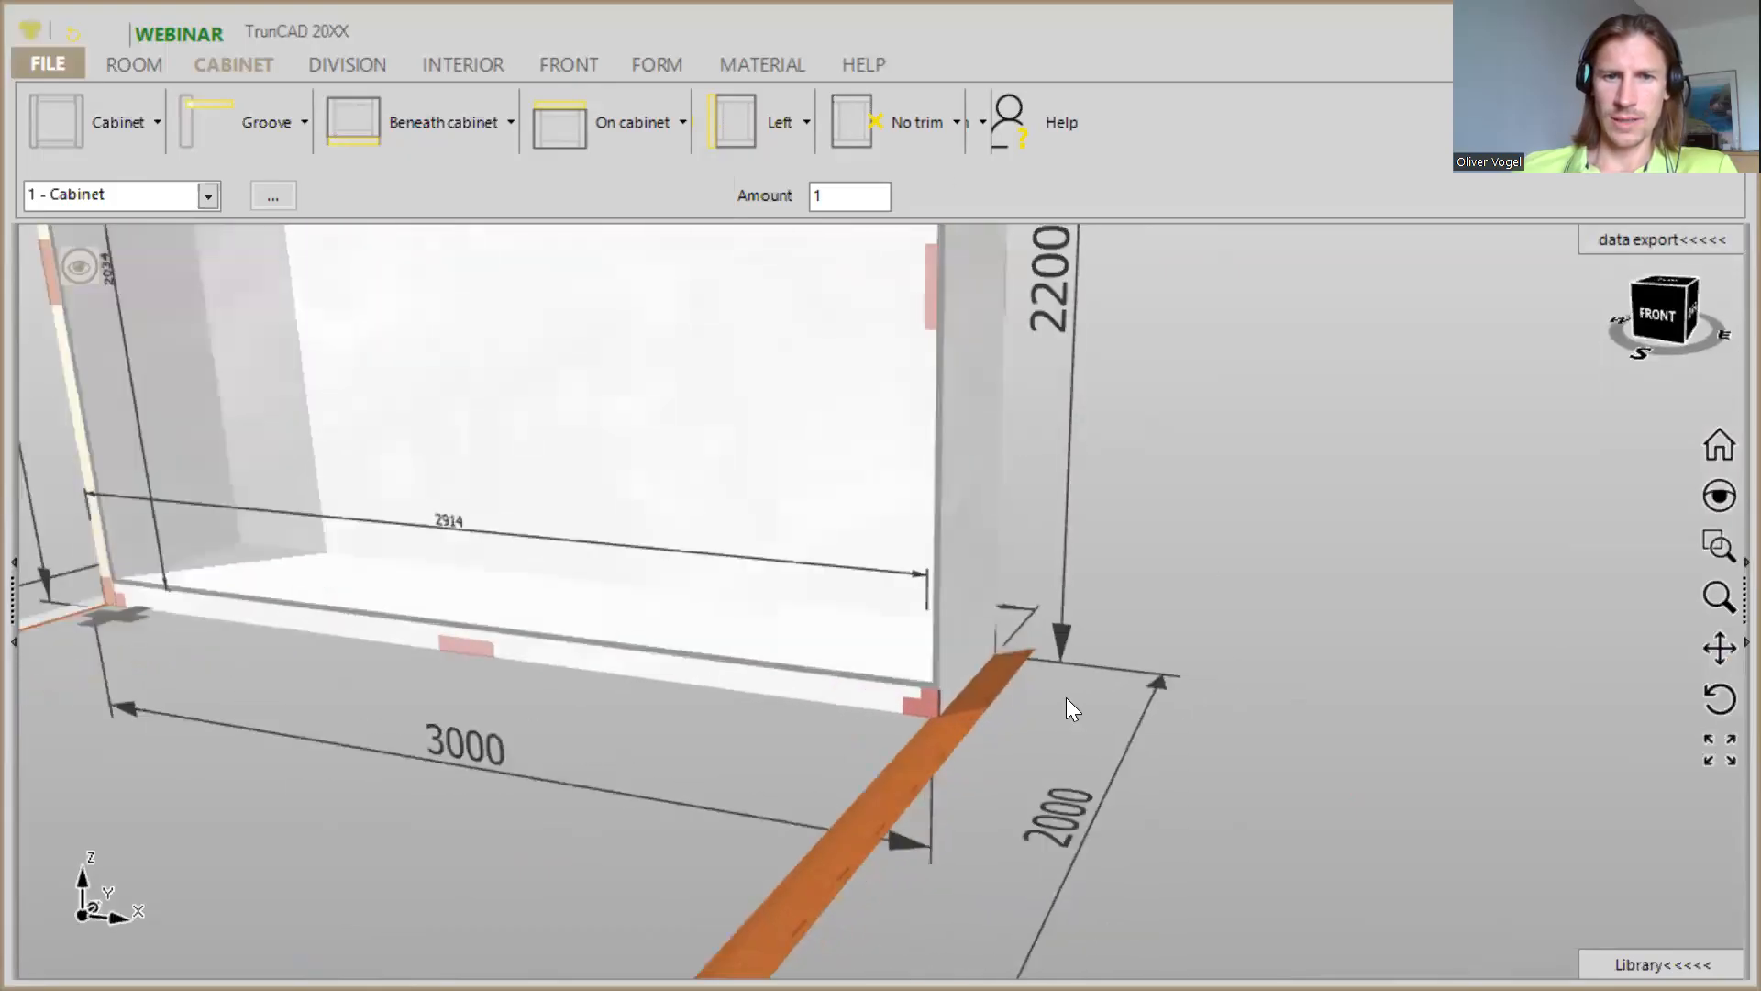
click(917, 131)
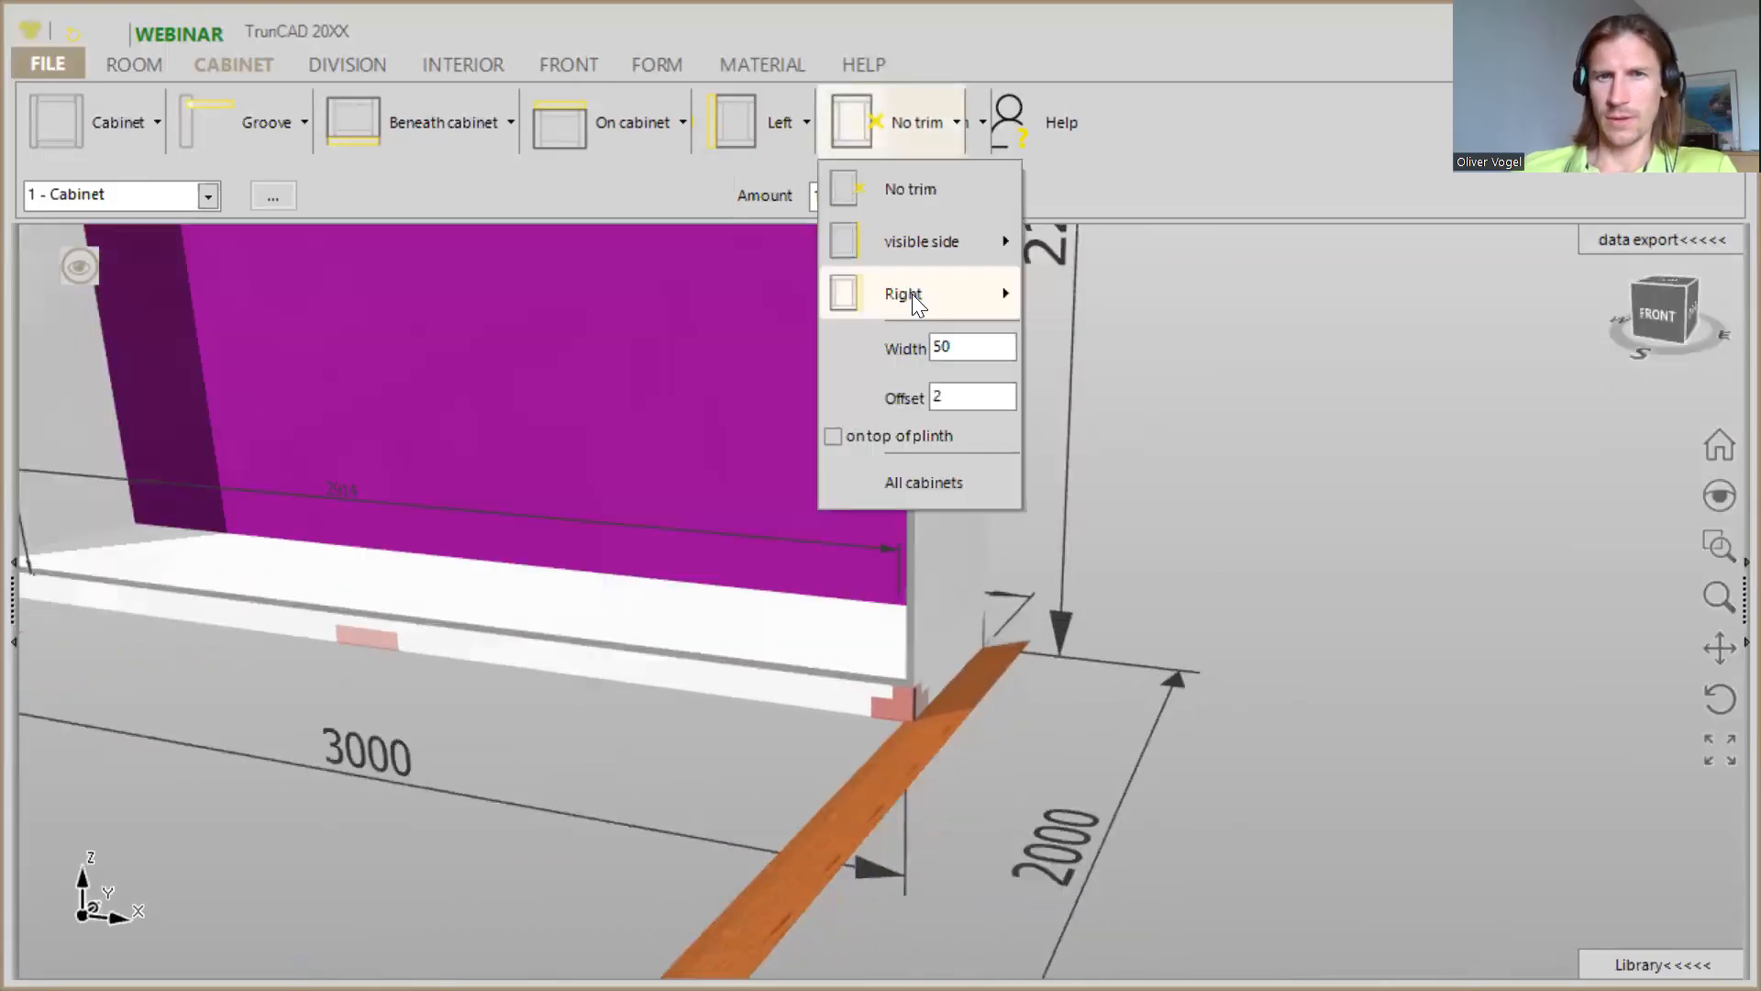
mouse_move(913, 295)
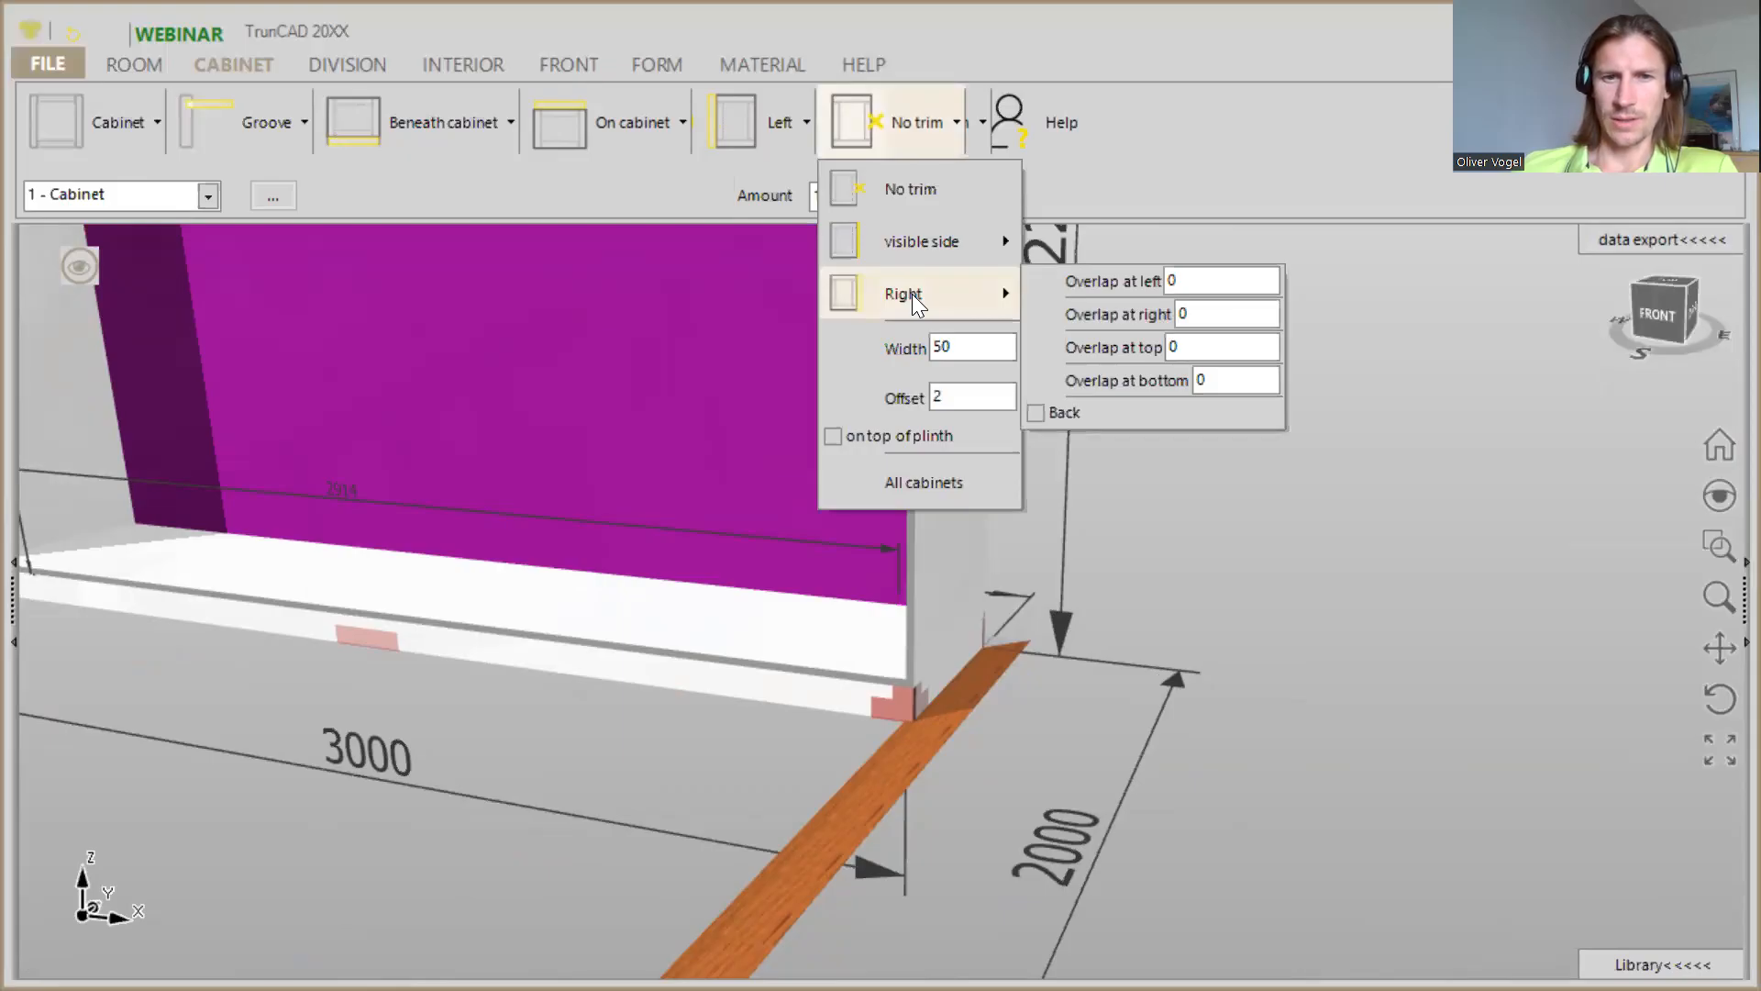
click(912, 293)
scroll(893, 545, down, 5)
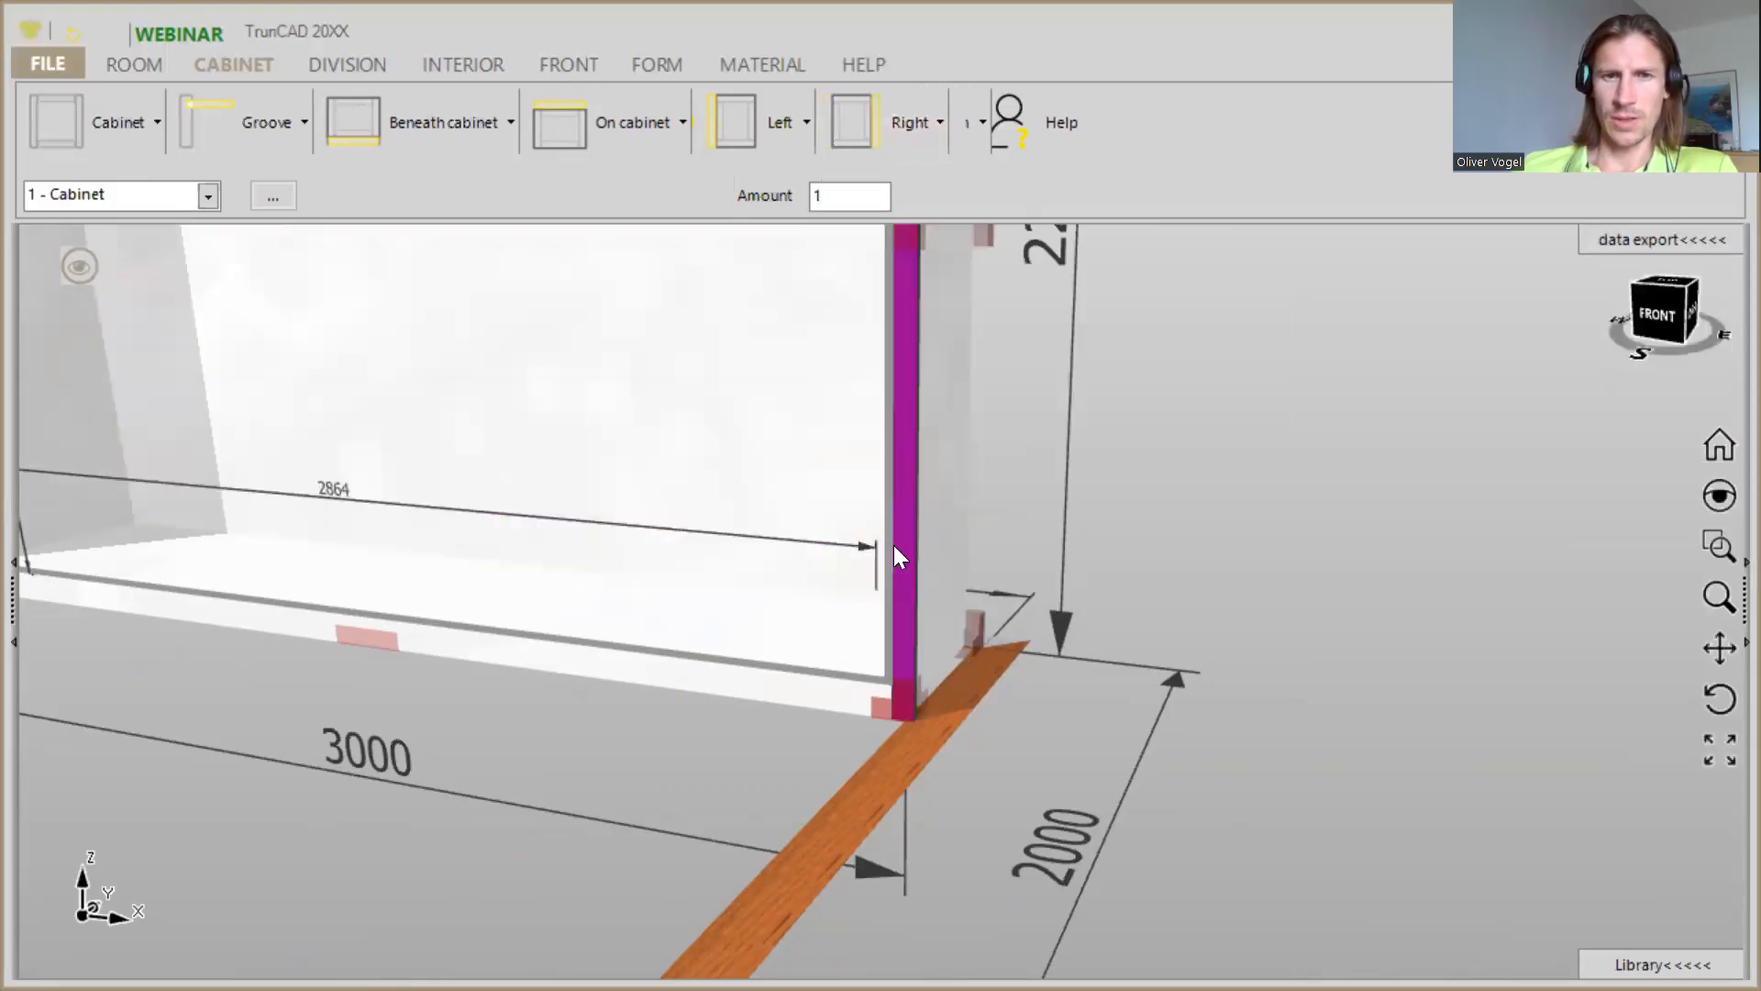
mouse_move(928, 715)
middle_down()
mouse_move(982, 702)
mouse_move(1002, 660)
mouse_move(890, 726)
mouse_move(922, 716)
middle_up()
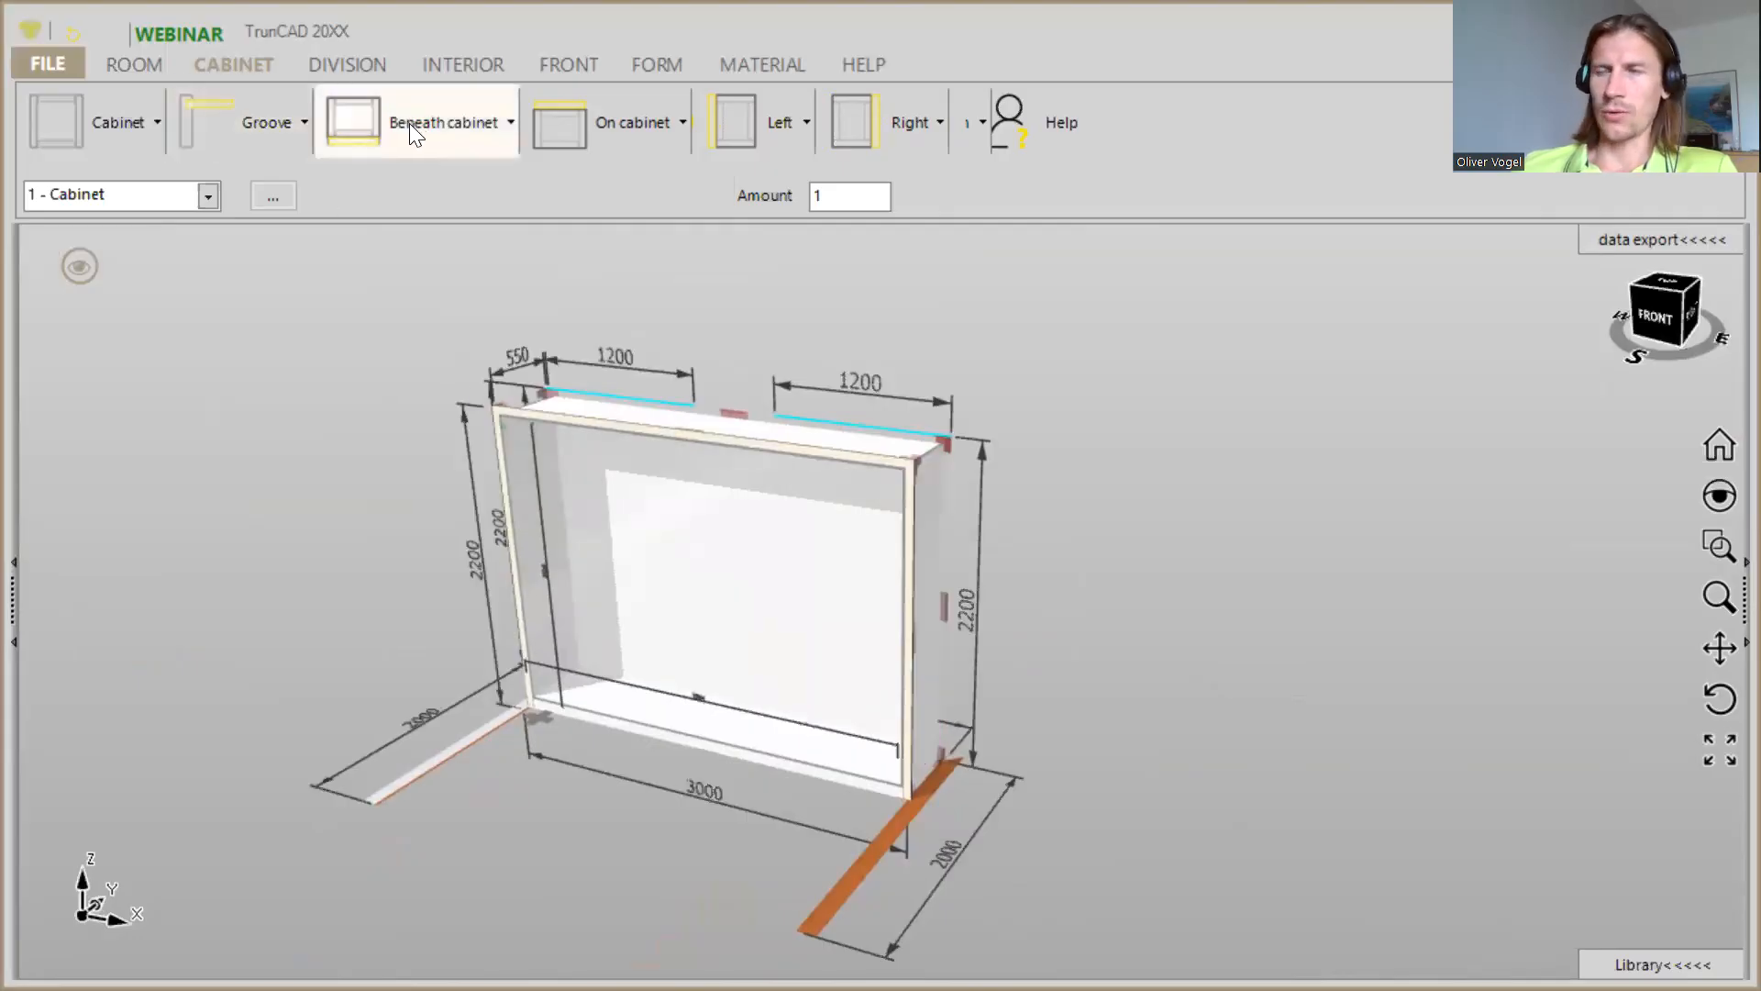
- Divide the cabinet interior into two equal compartments with one vertical partition
click(360, 68)
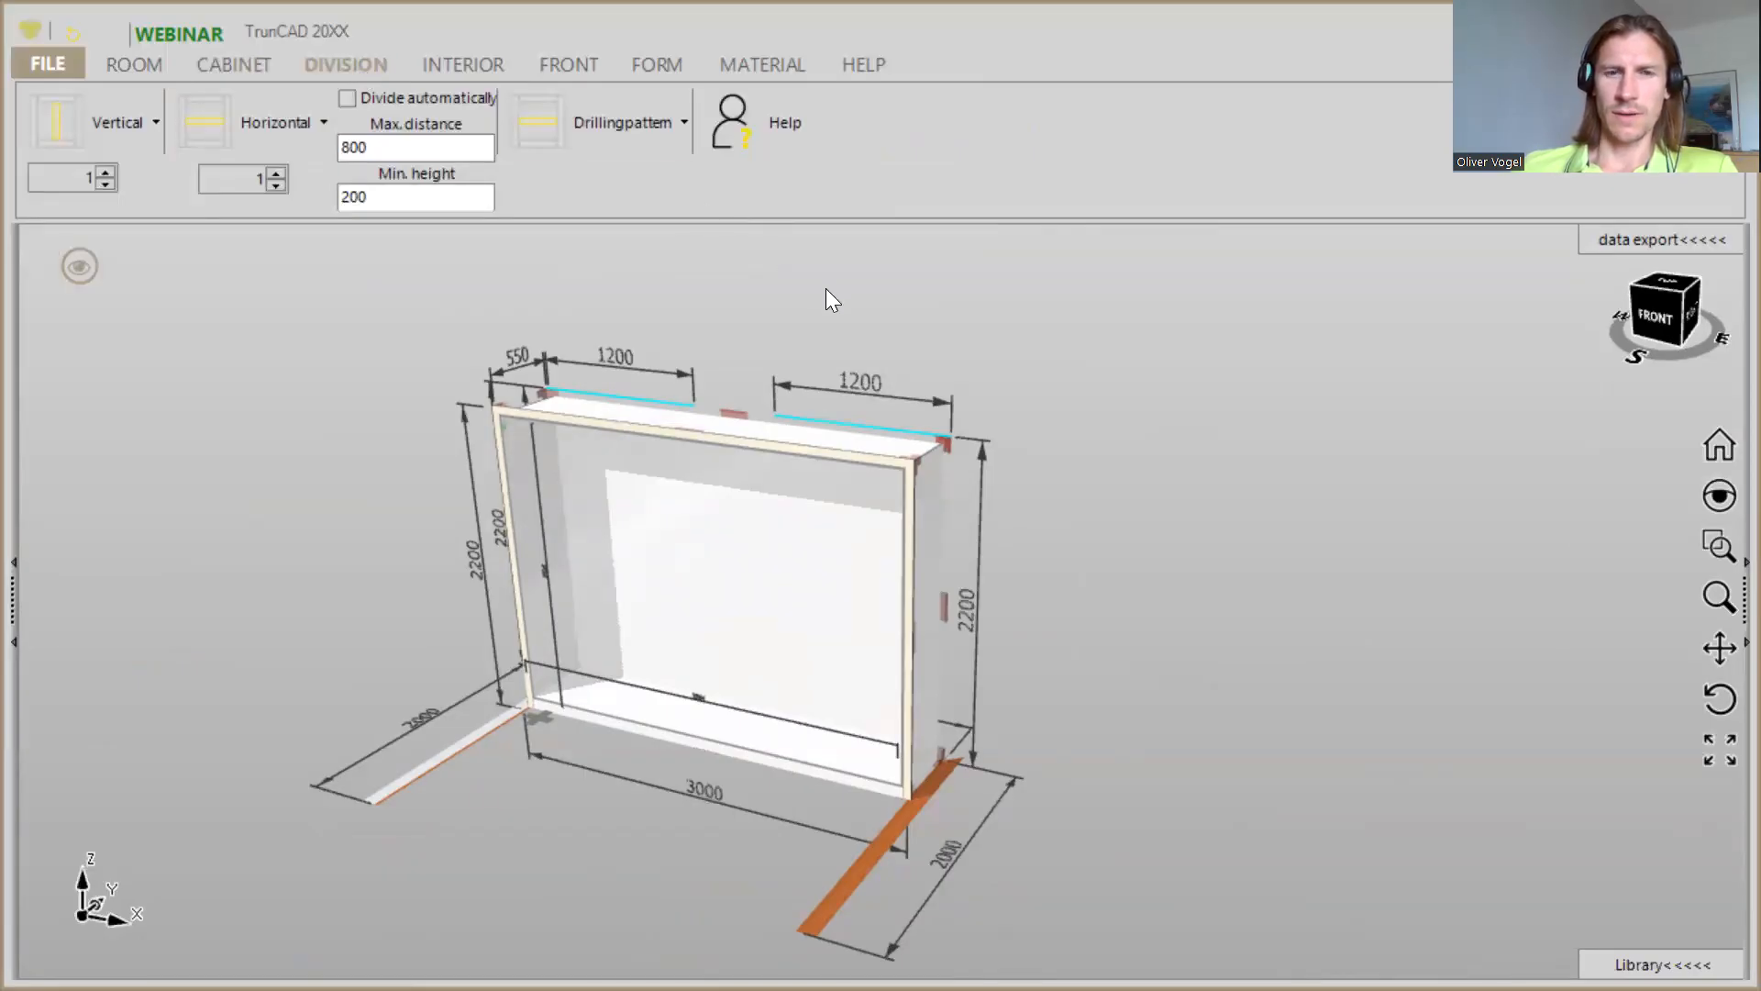
middle_drag(711, 339, 750, 324)
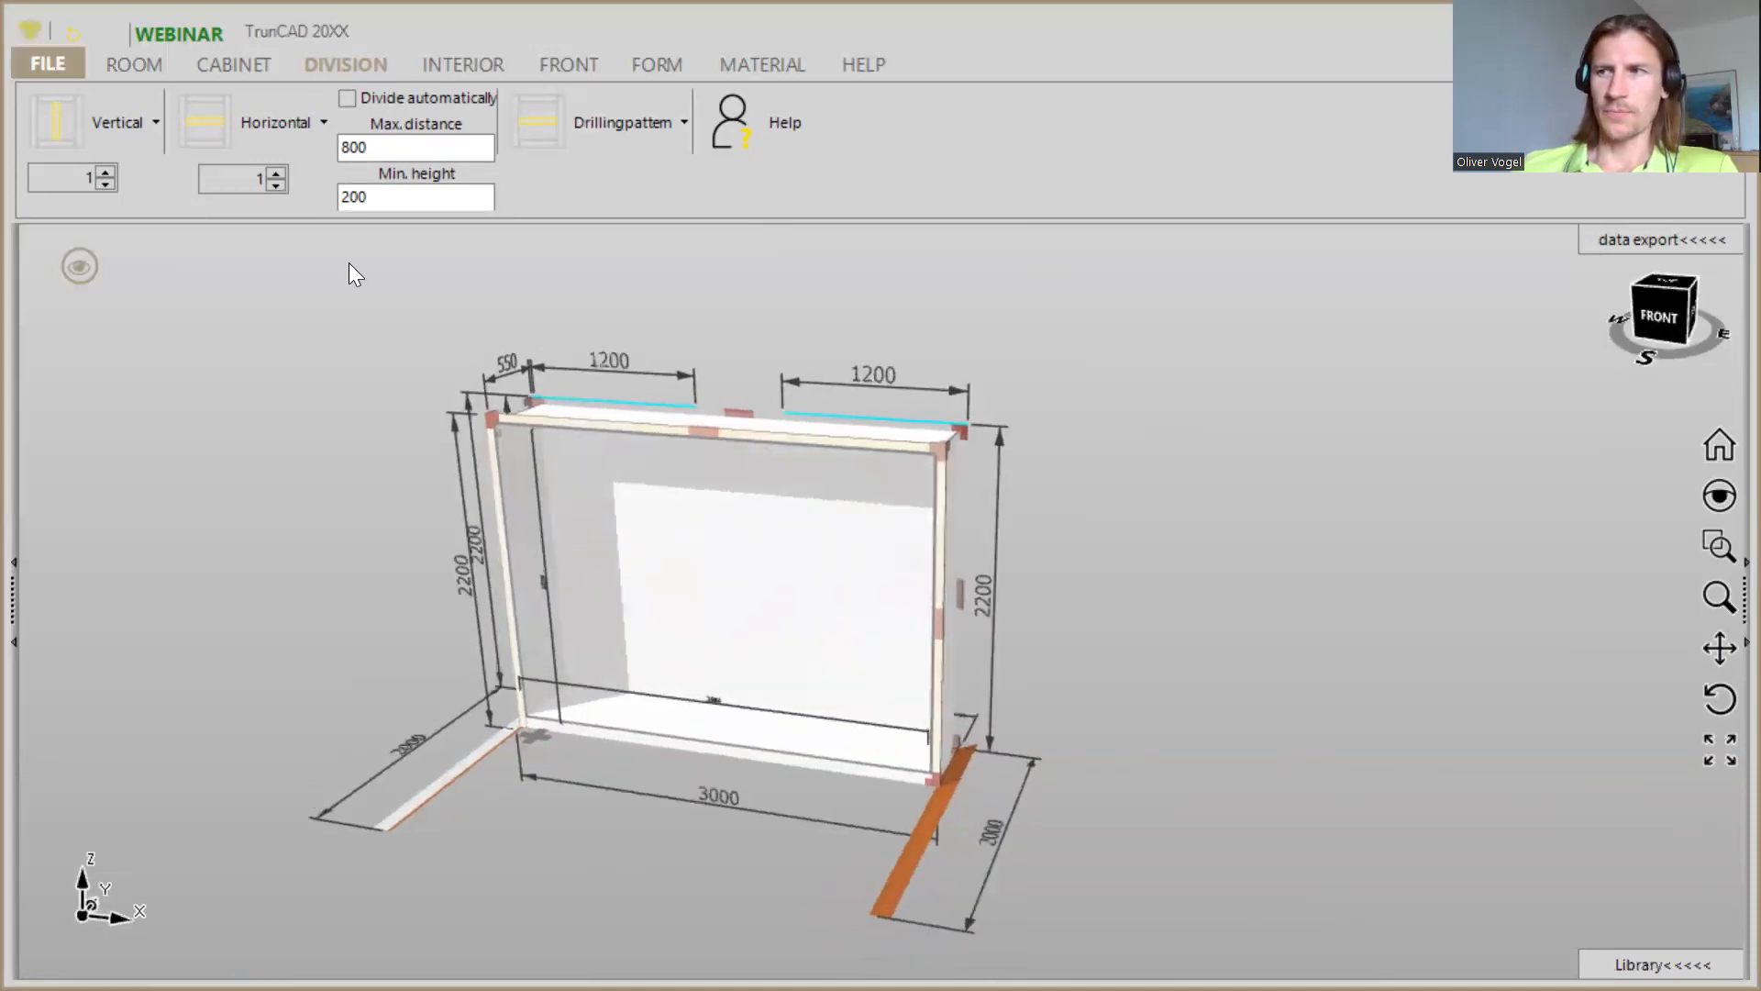
click(103, 138)
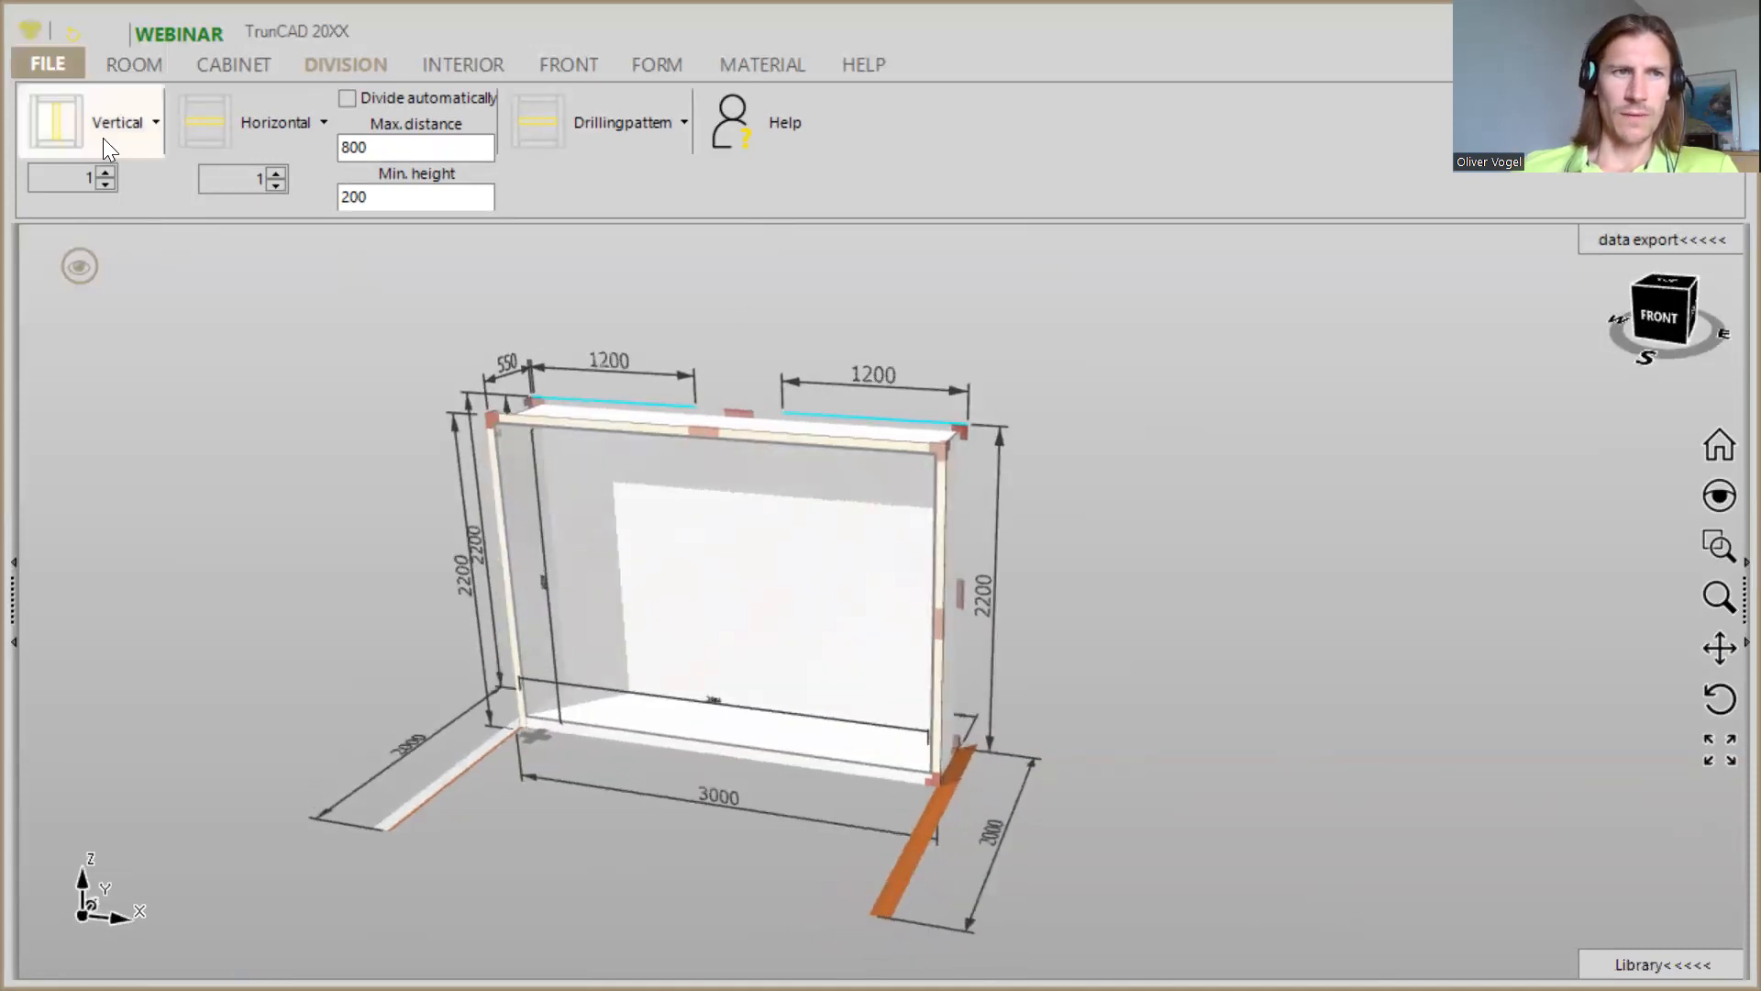
drag(71, 108, 538, 502)
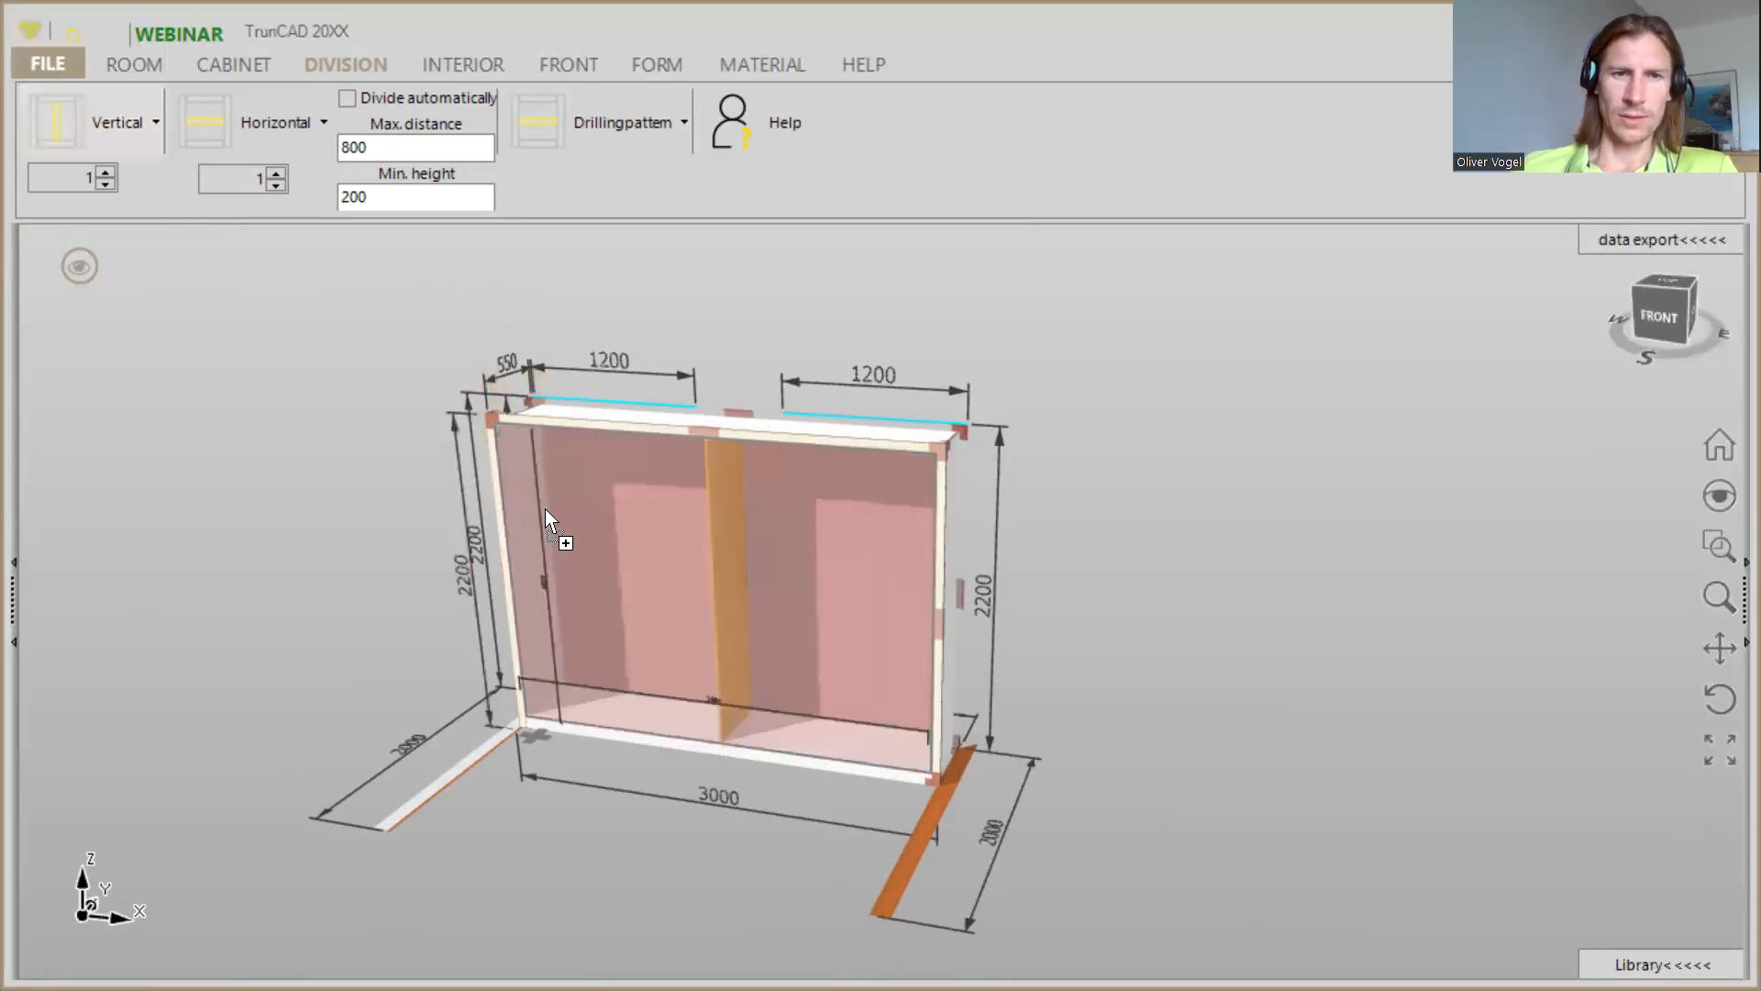
drag(682, 574, 683, 574)
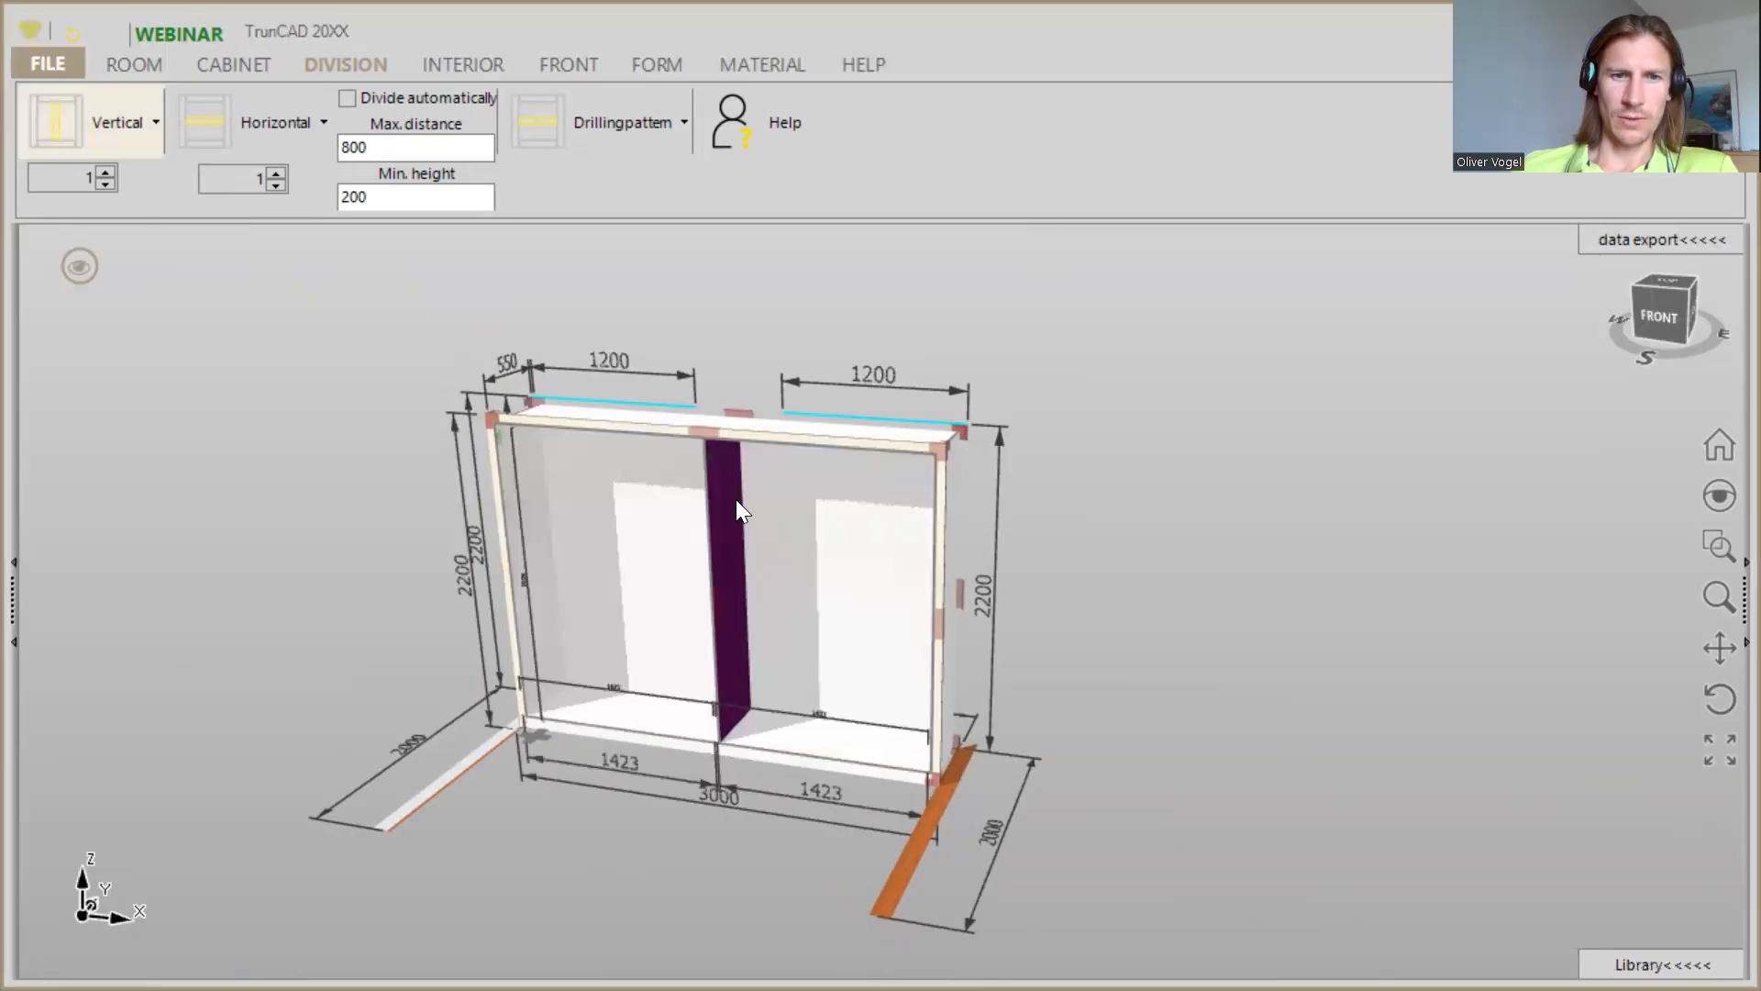
scroll(737, 505, up, 3)
middle_drag(735, 500, 723, 519)
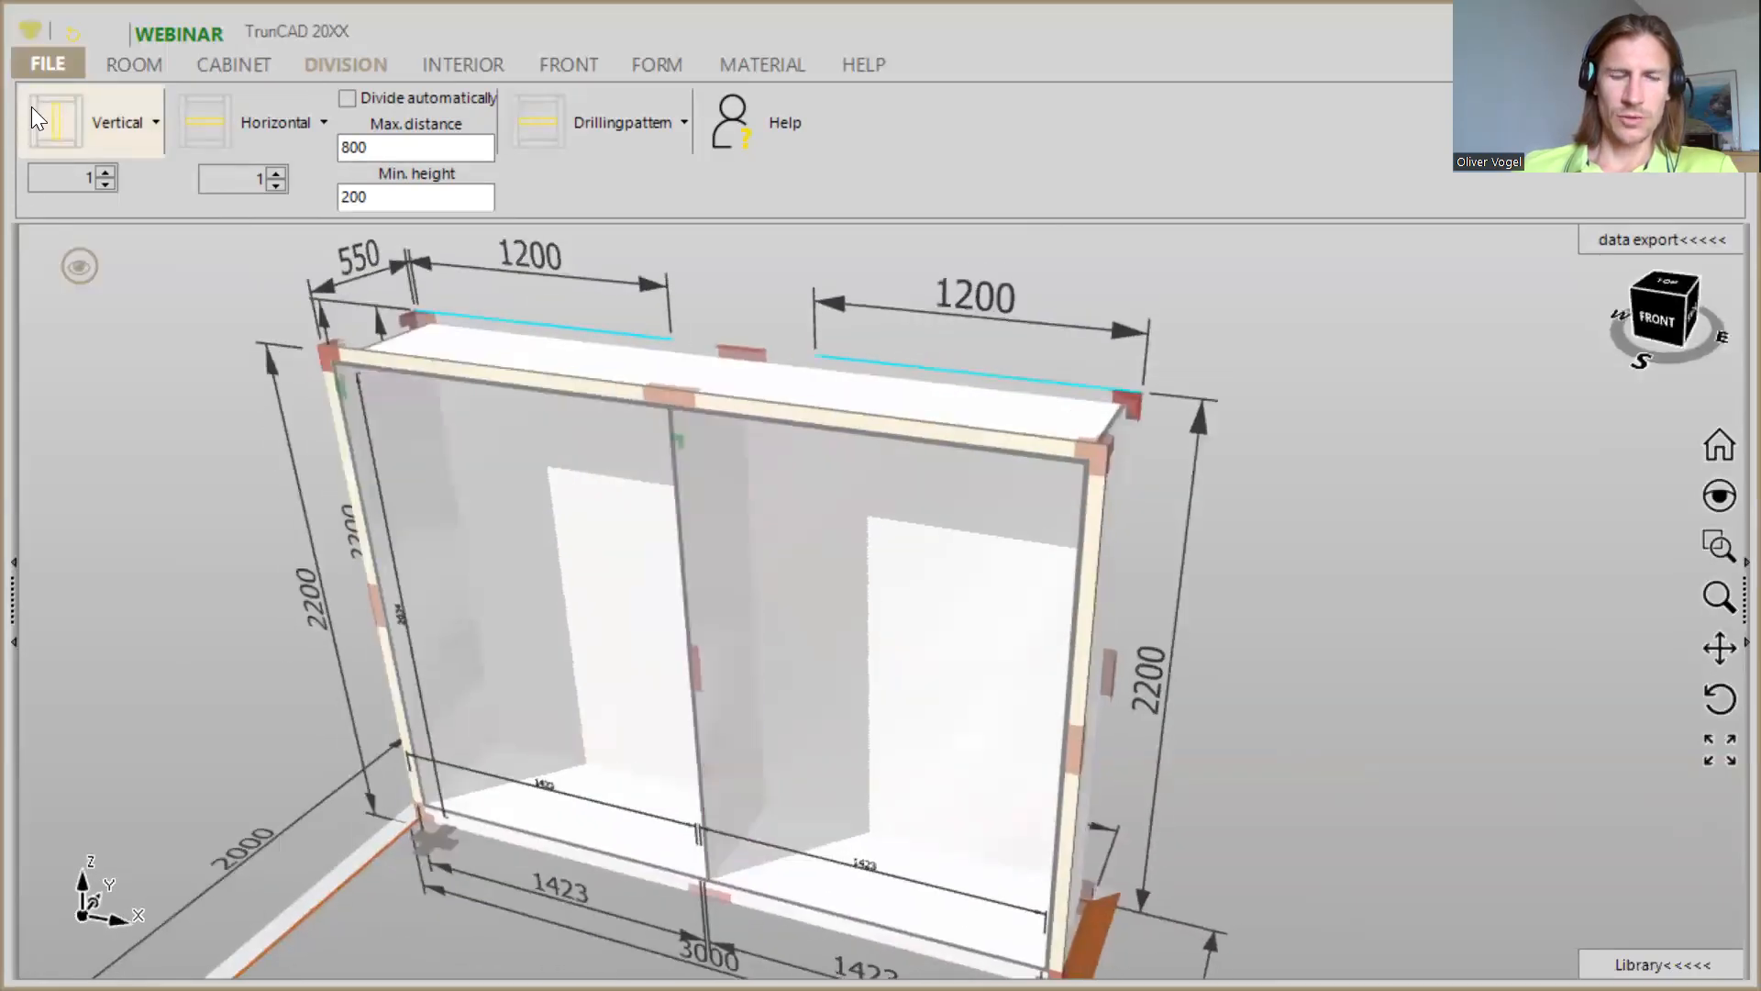
- Make the vertical partition pass through both the top and the bottom panel of the cabinet
click(99, 121)
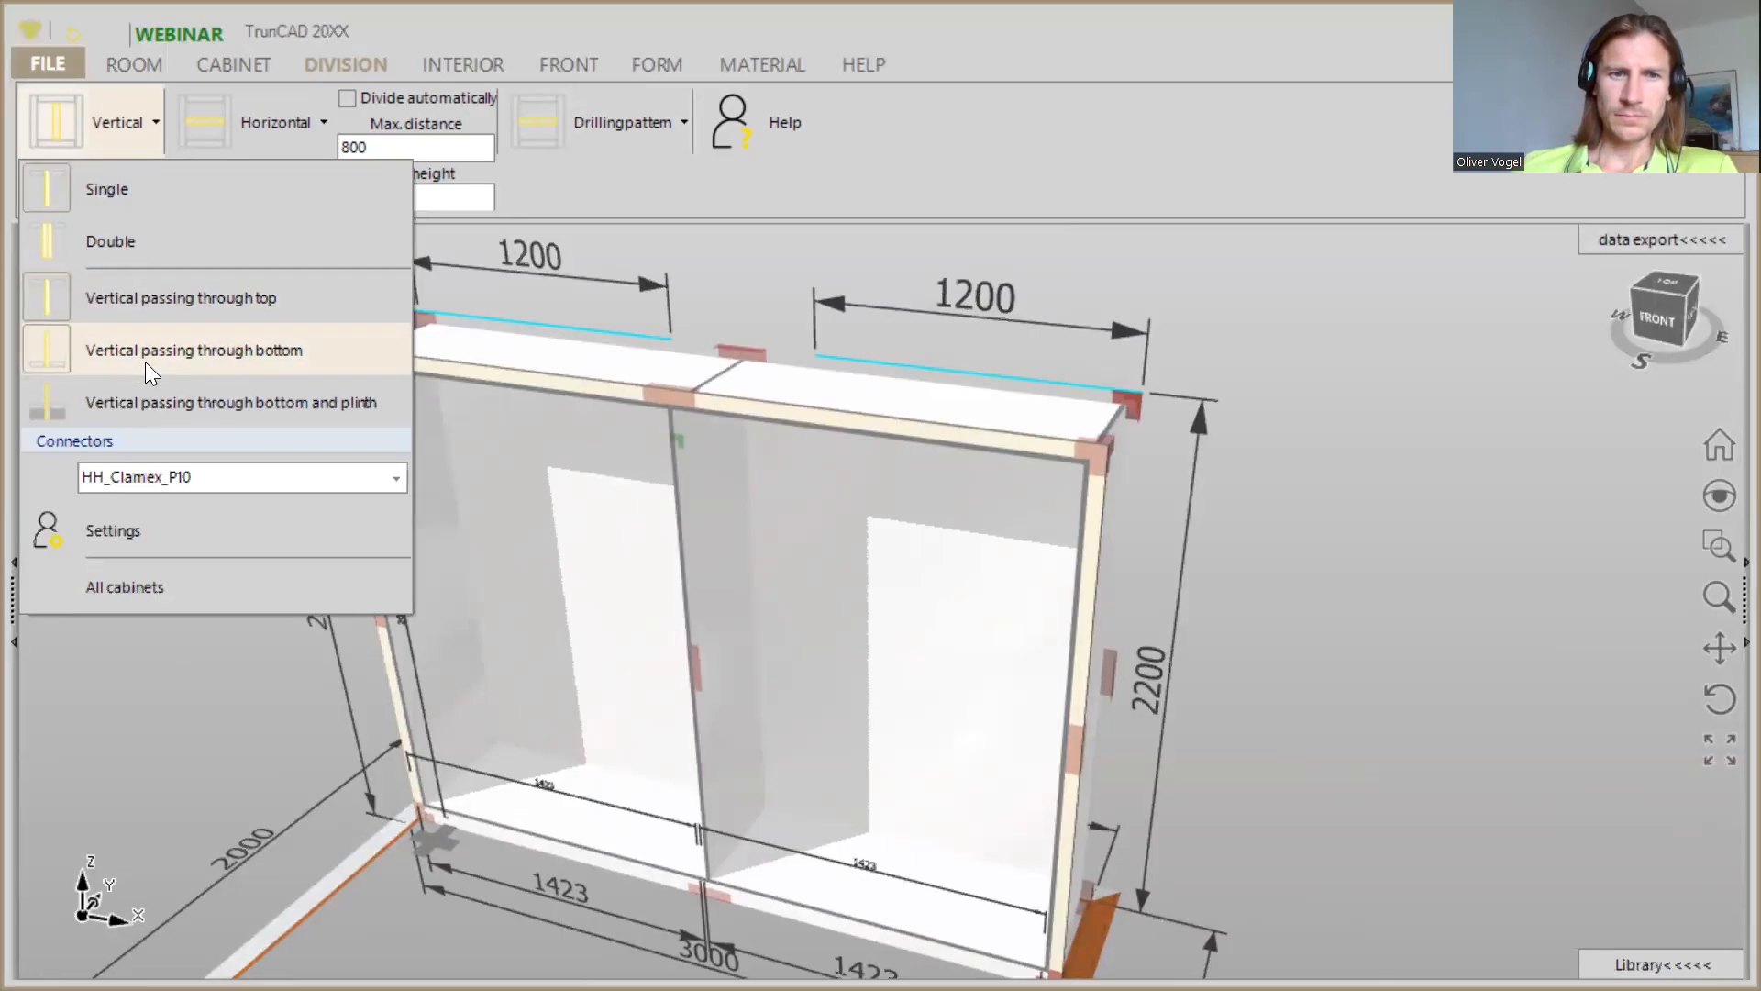
click(744, 282)
scroll(639, 534, down, 3)
middle_drag(640, 537, 704, 468)
mouse_move(699, 461)
middle_down()
mouse_move(666, 464)
mouse_move(677, 487)
middle_up()
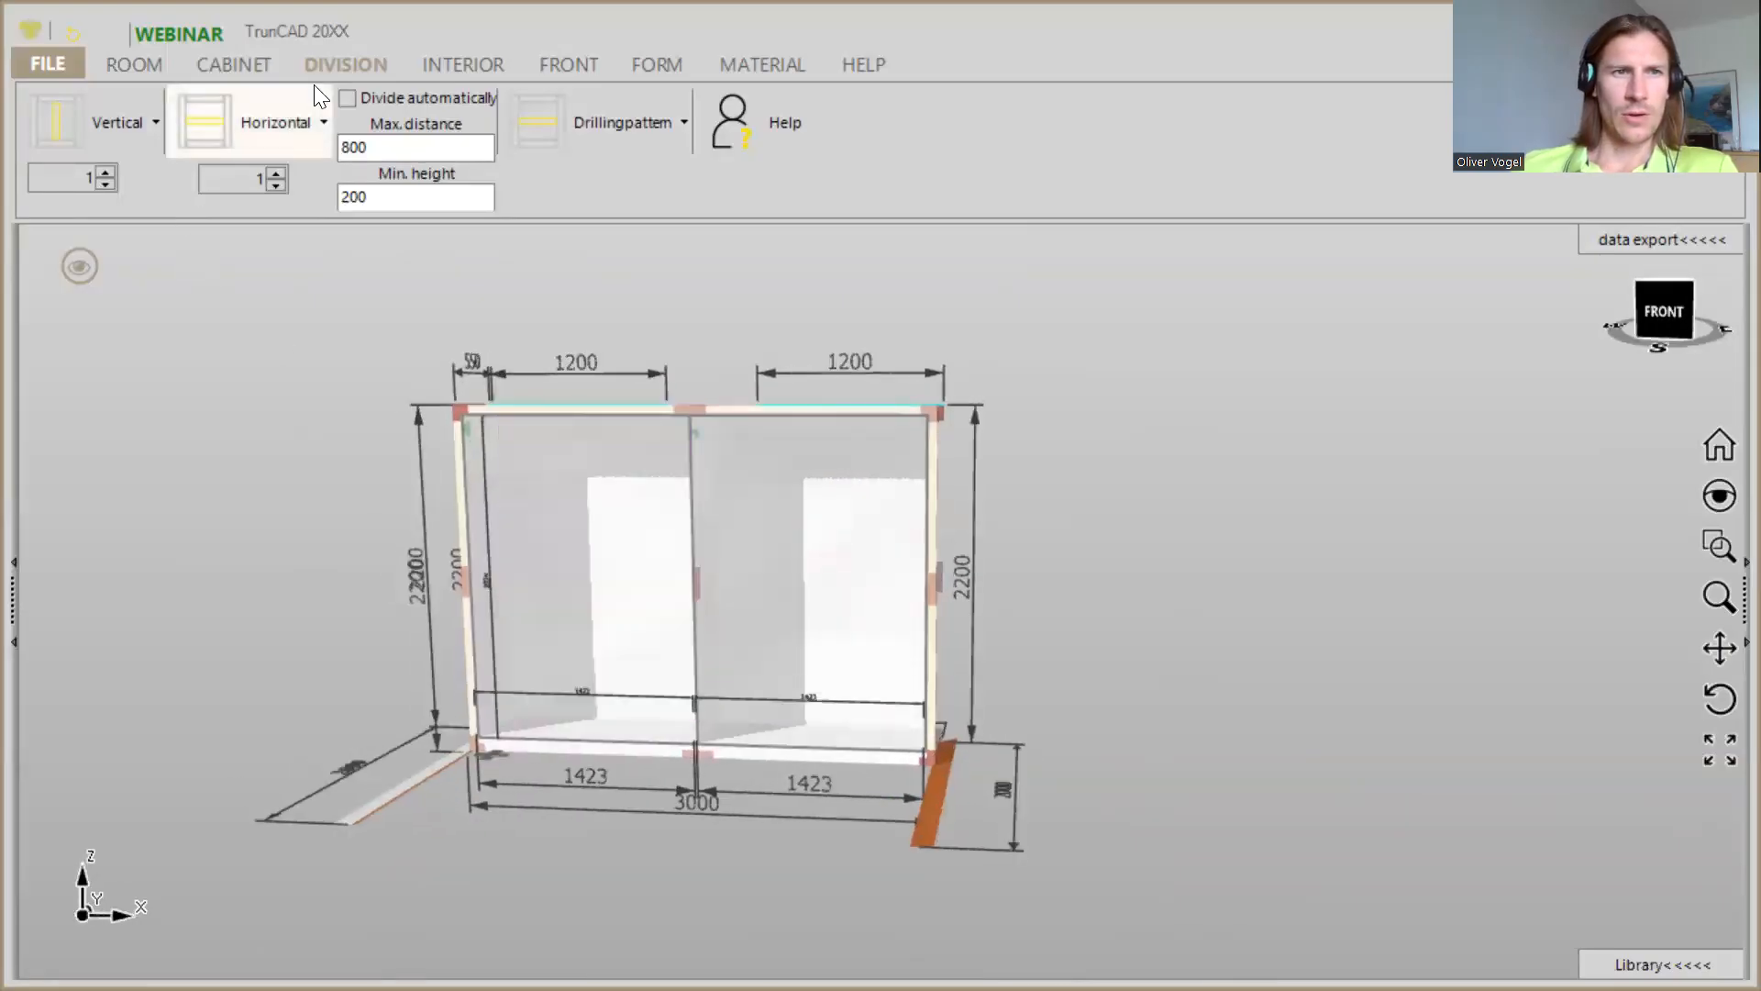
- Add a horizontal shelf in the left compartment and set the height of the area beneath it to 250
click(205, 124)
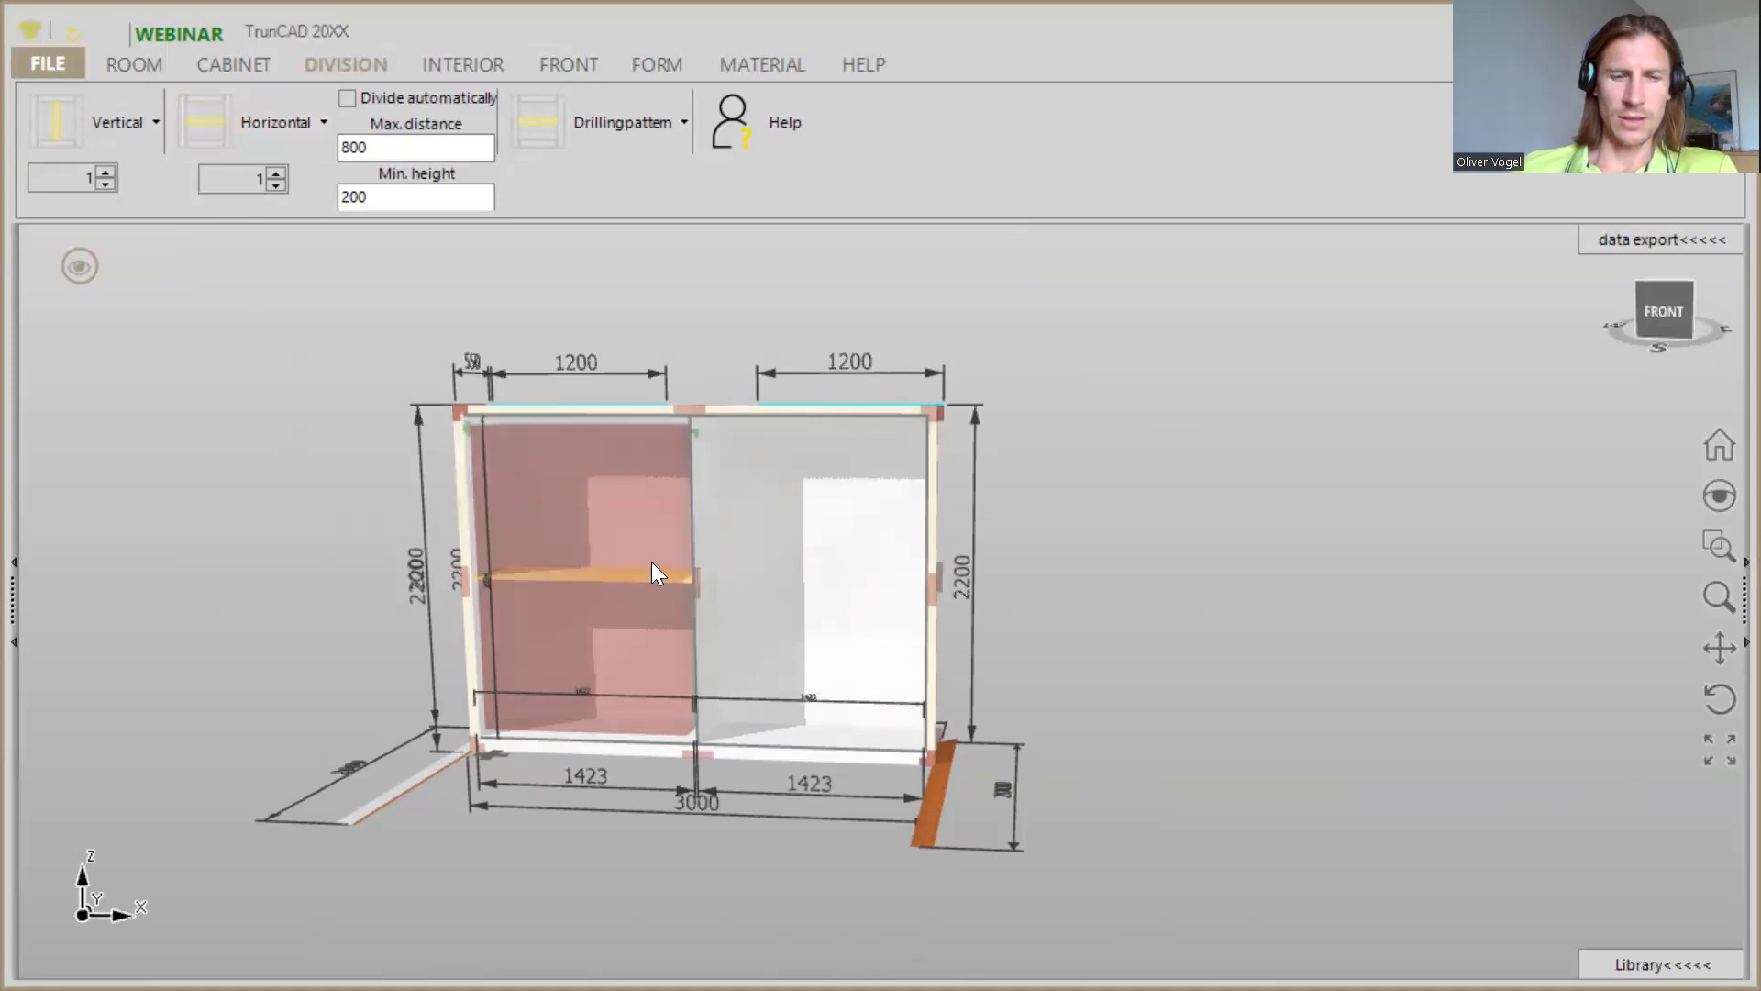
click(570, 754)
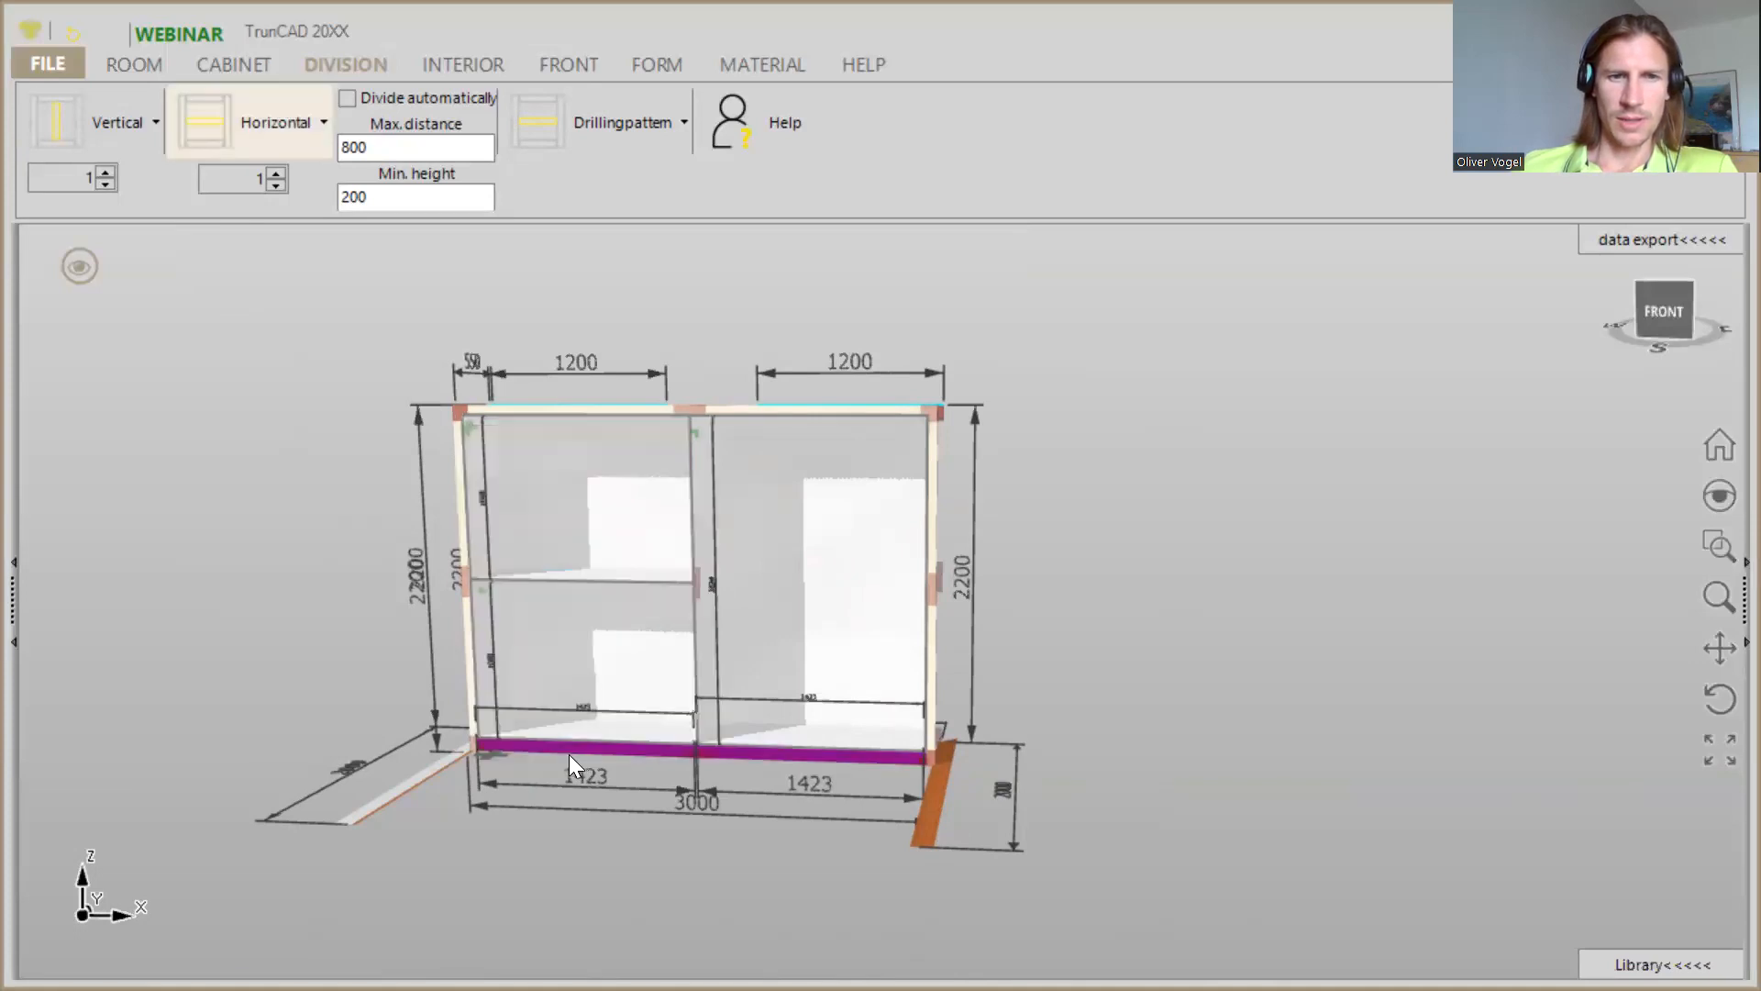
scroll(569, 754, up, 4)
scroll(523, 578, up, 3)
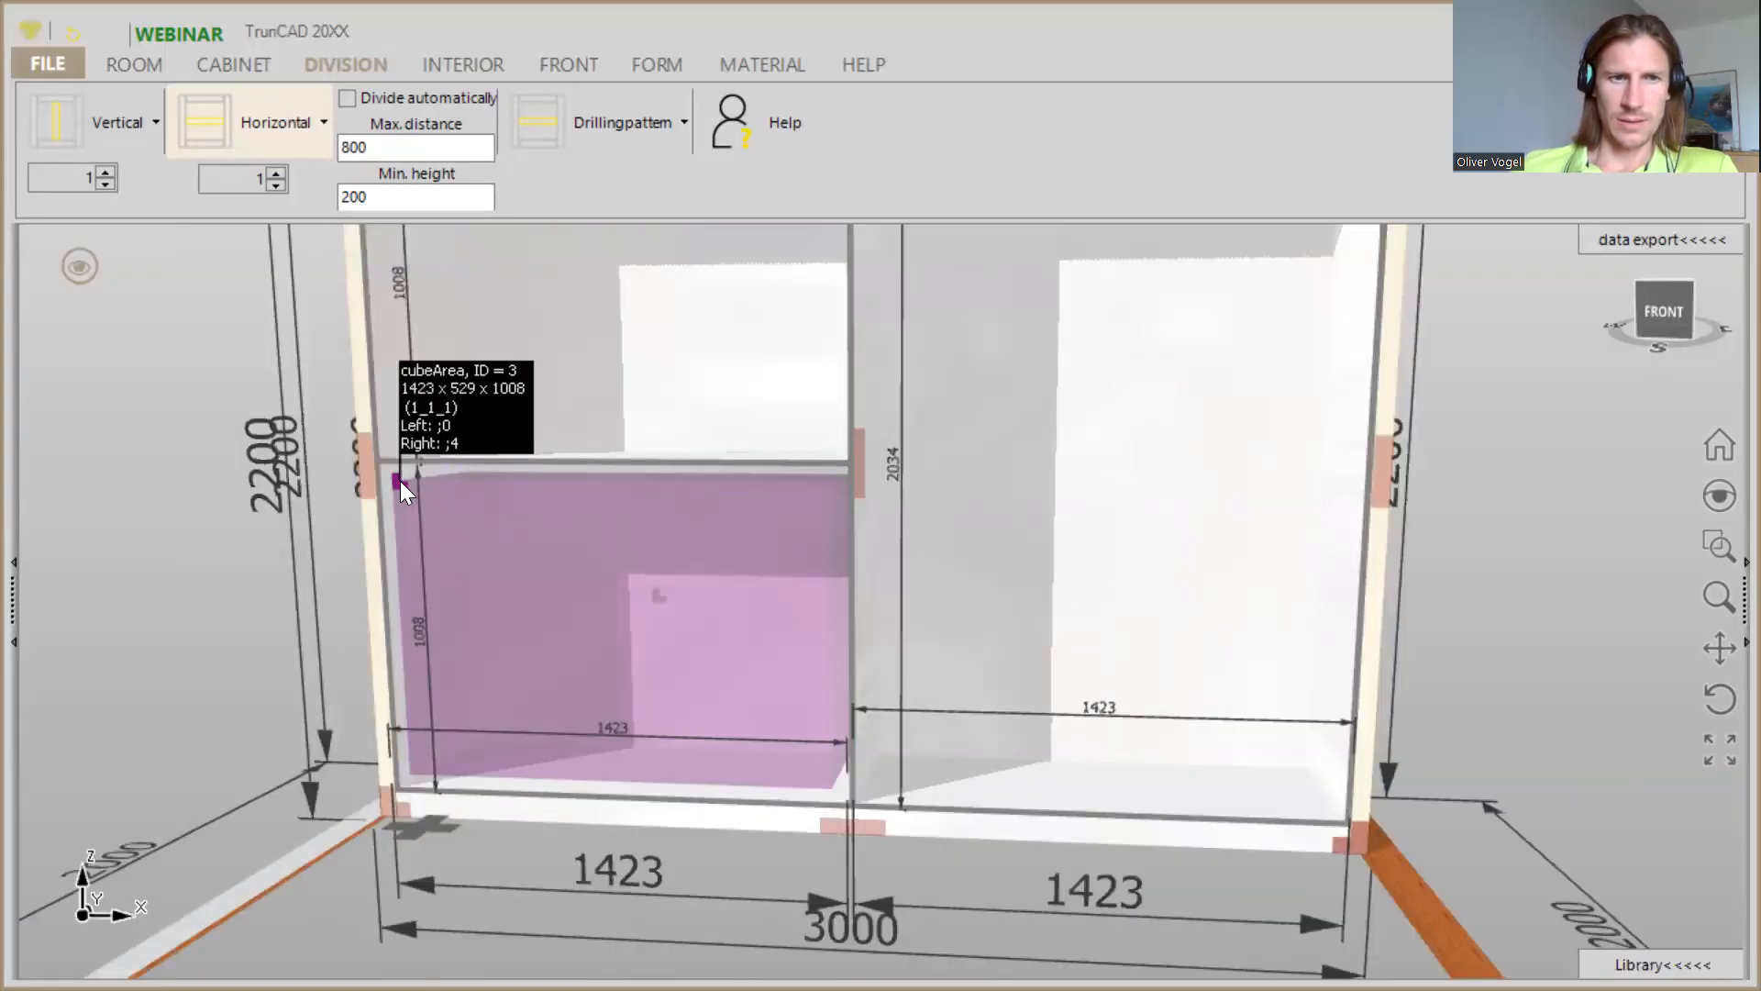
right_click(400, 481)
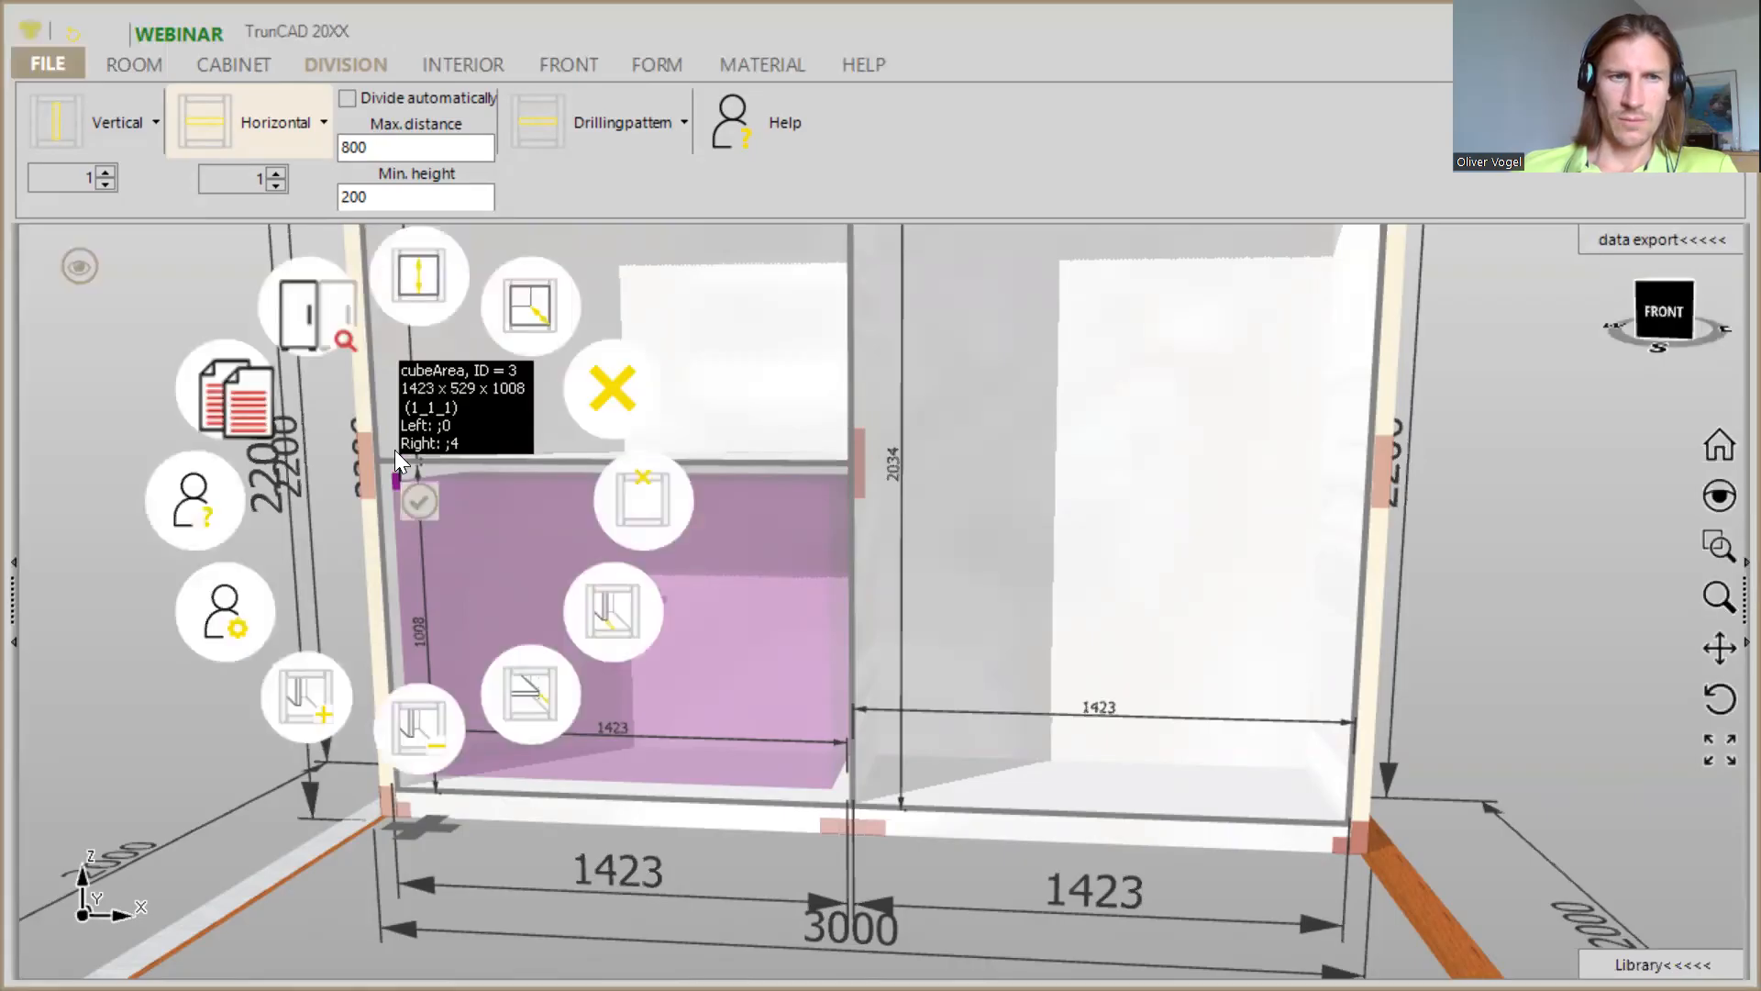
click(418, 280)
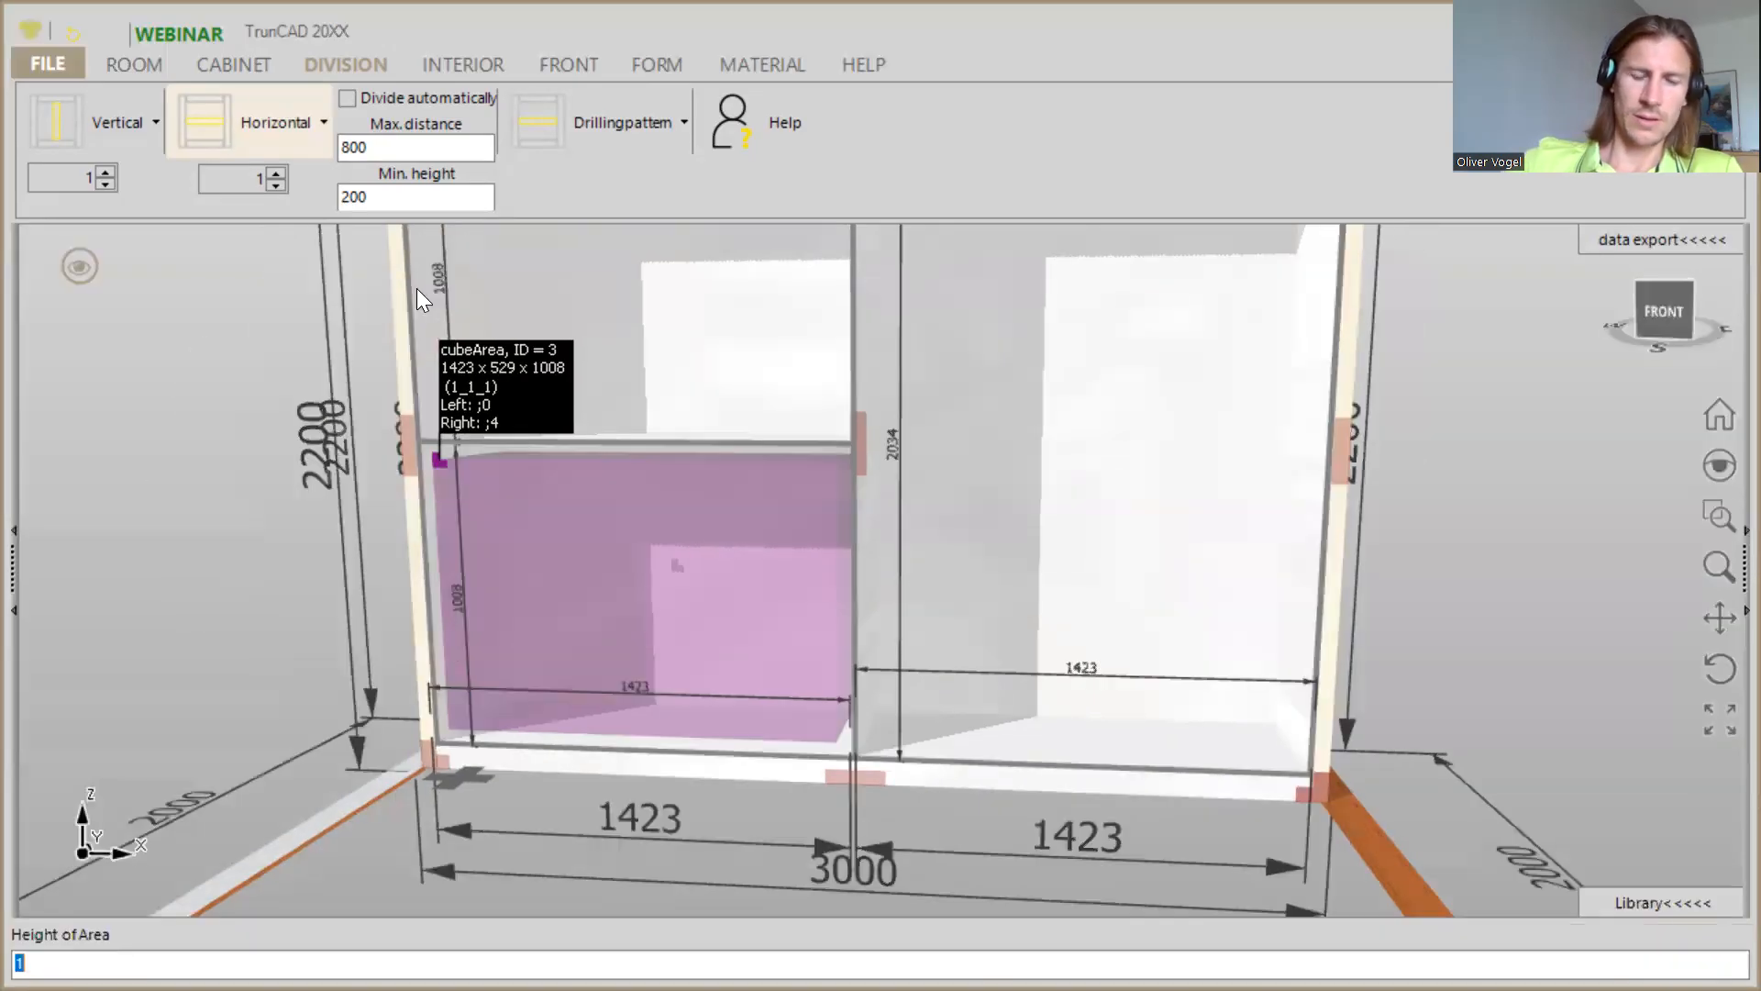
text(250)
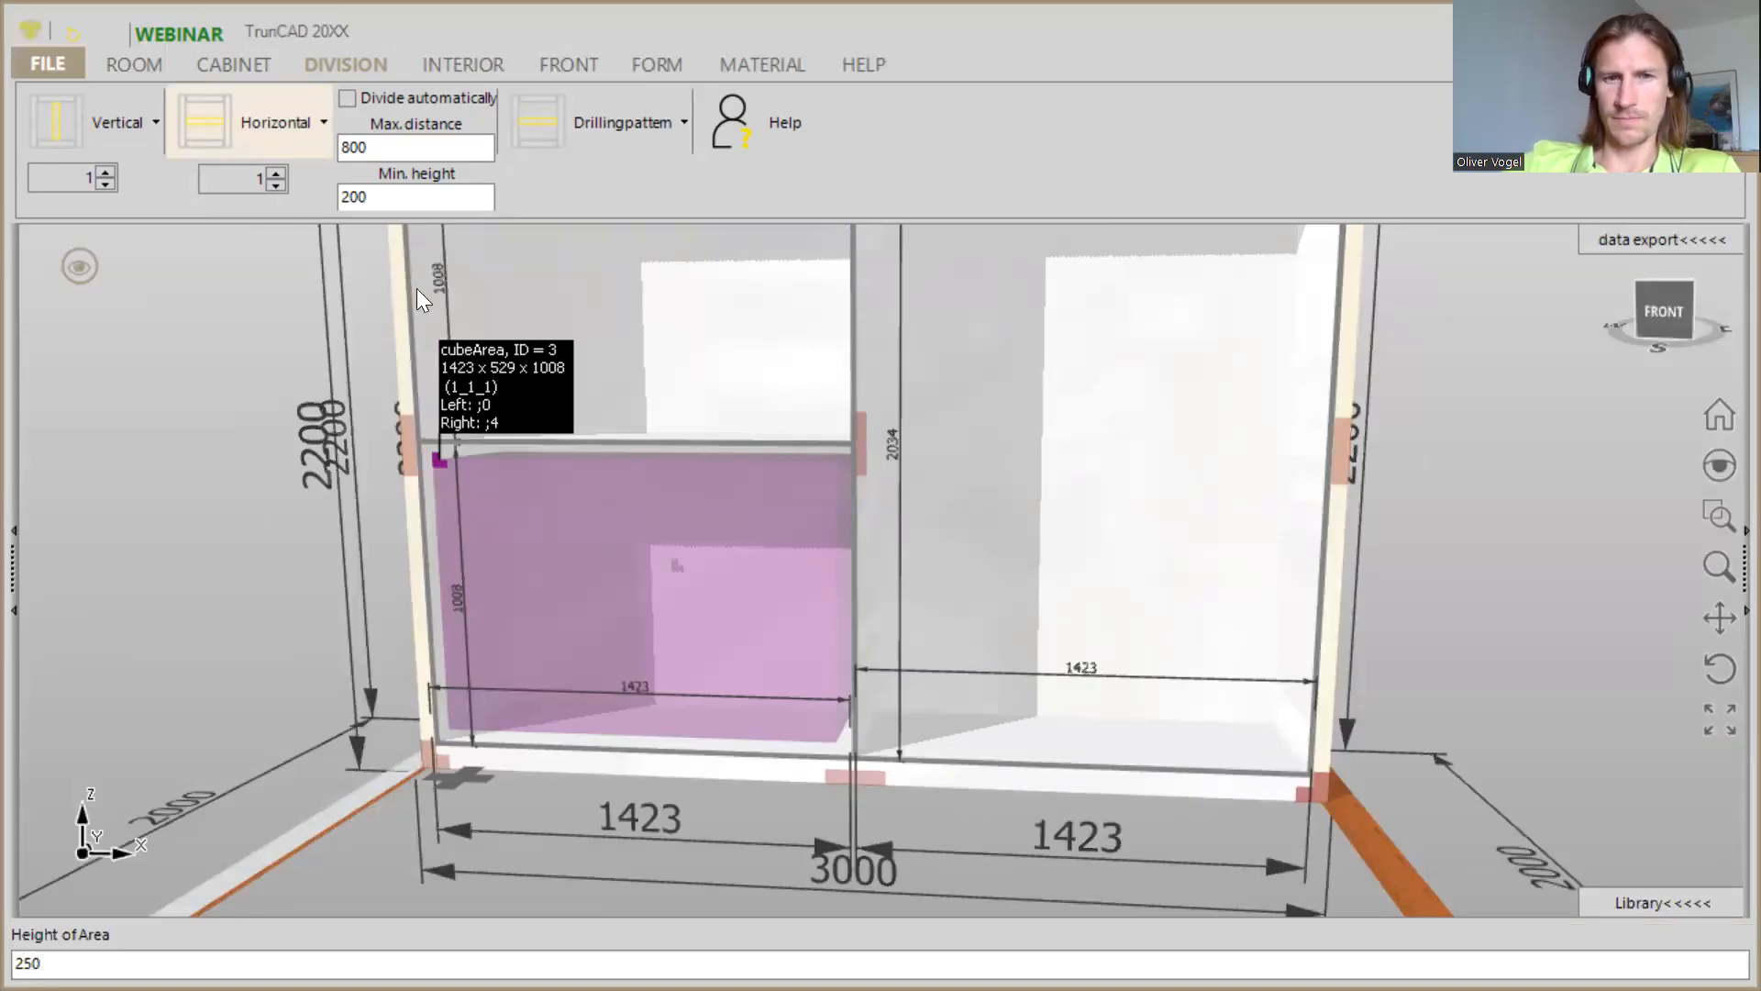
key(Return)
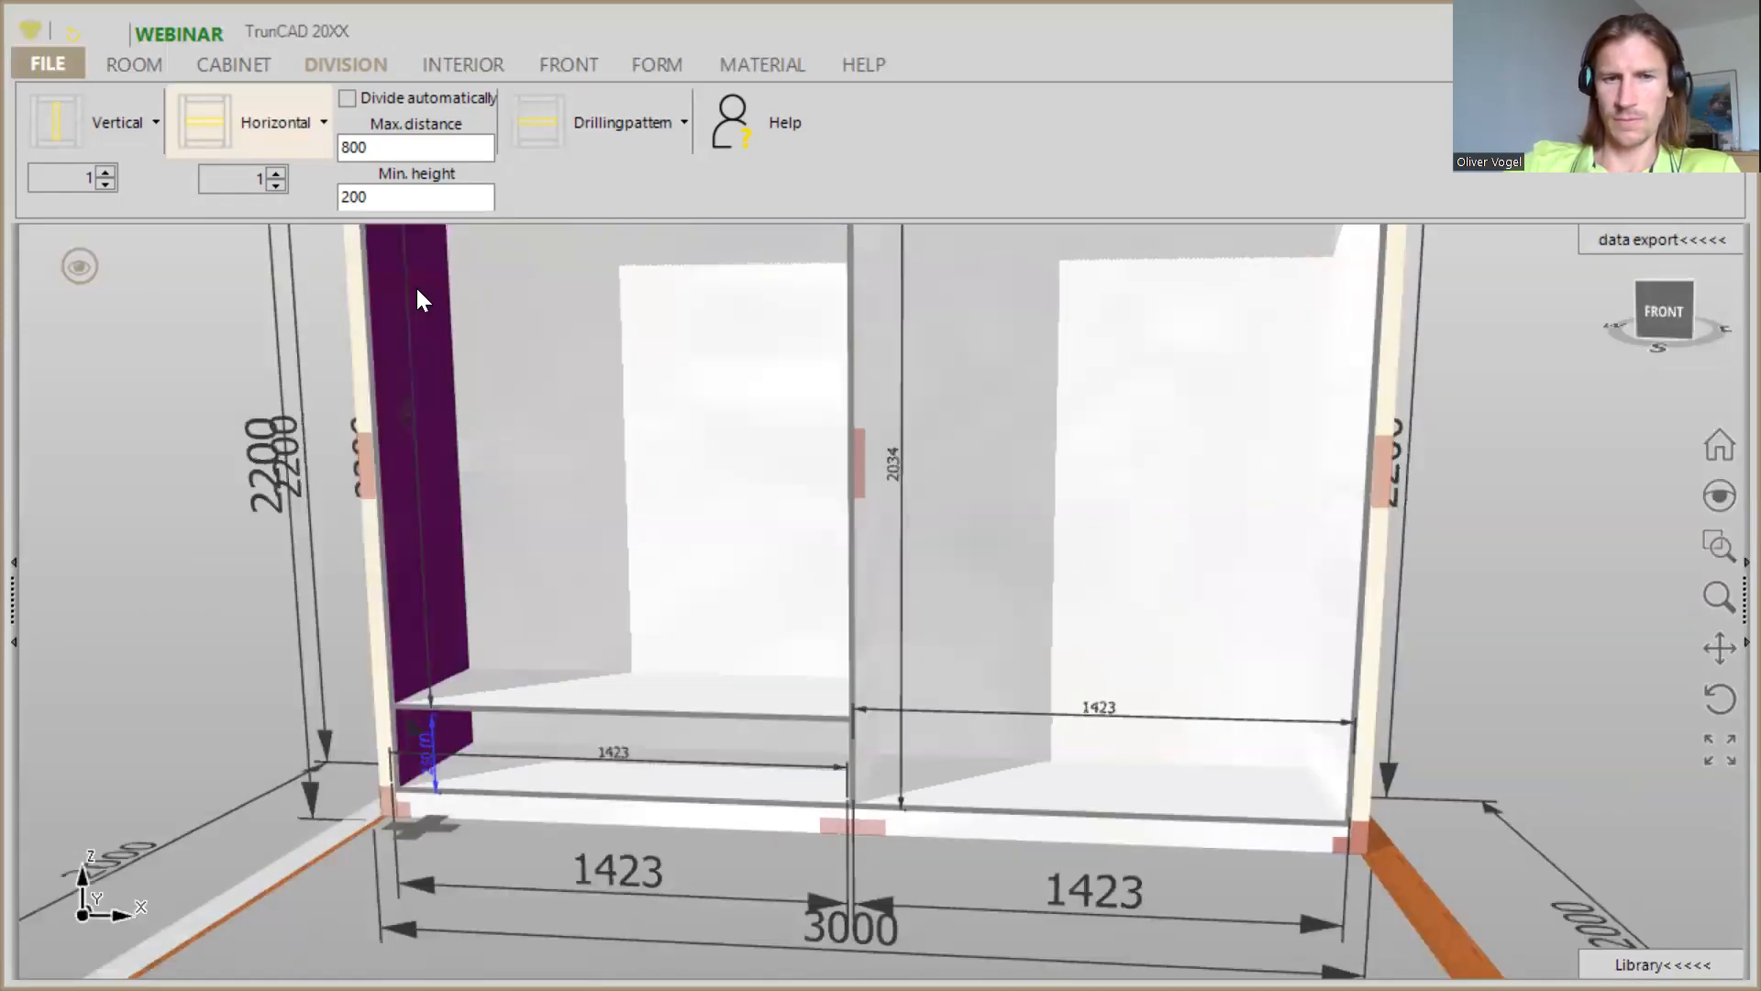
- Add a horizontal shelf in the right compartment and set the height of the area beneath it to 250
click(223, 137)
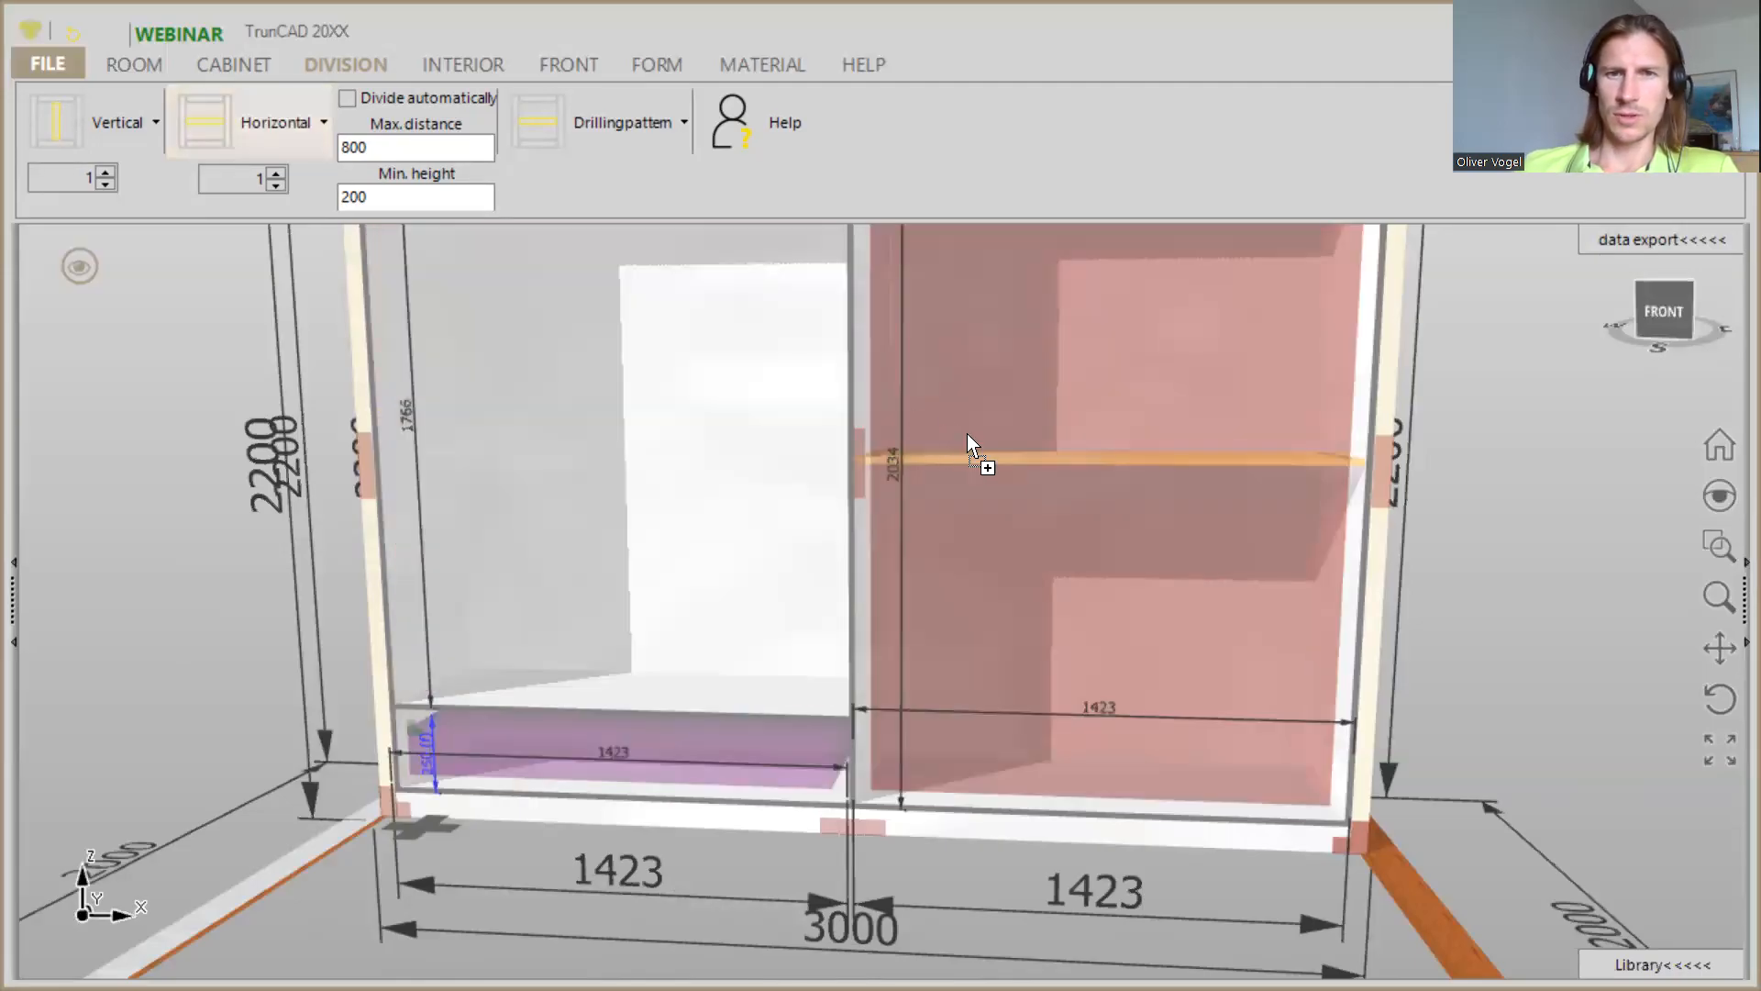
click(1007, 500)
middle_drag(1034, 519, 844, 480)
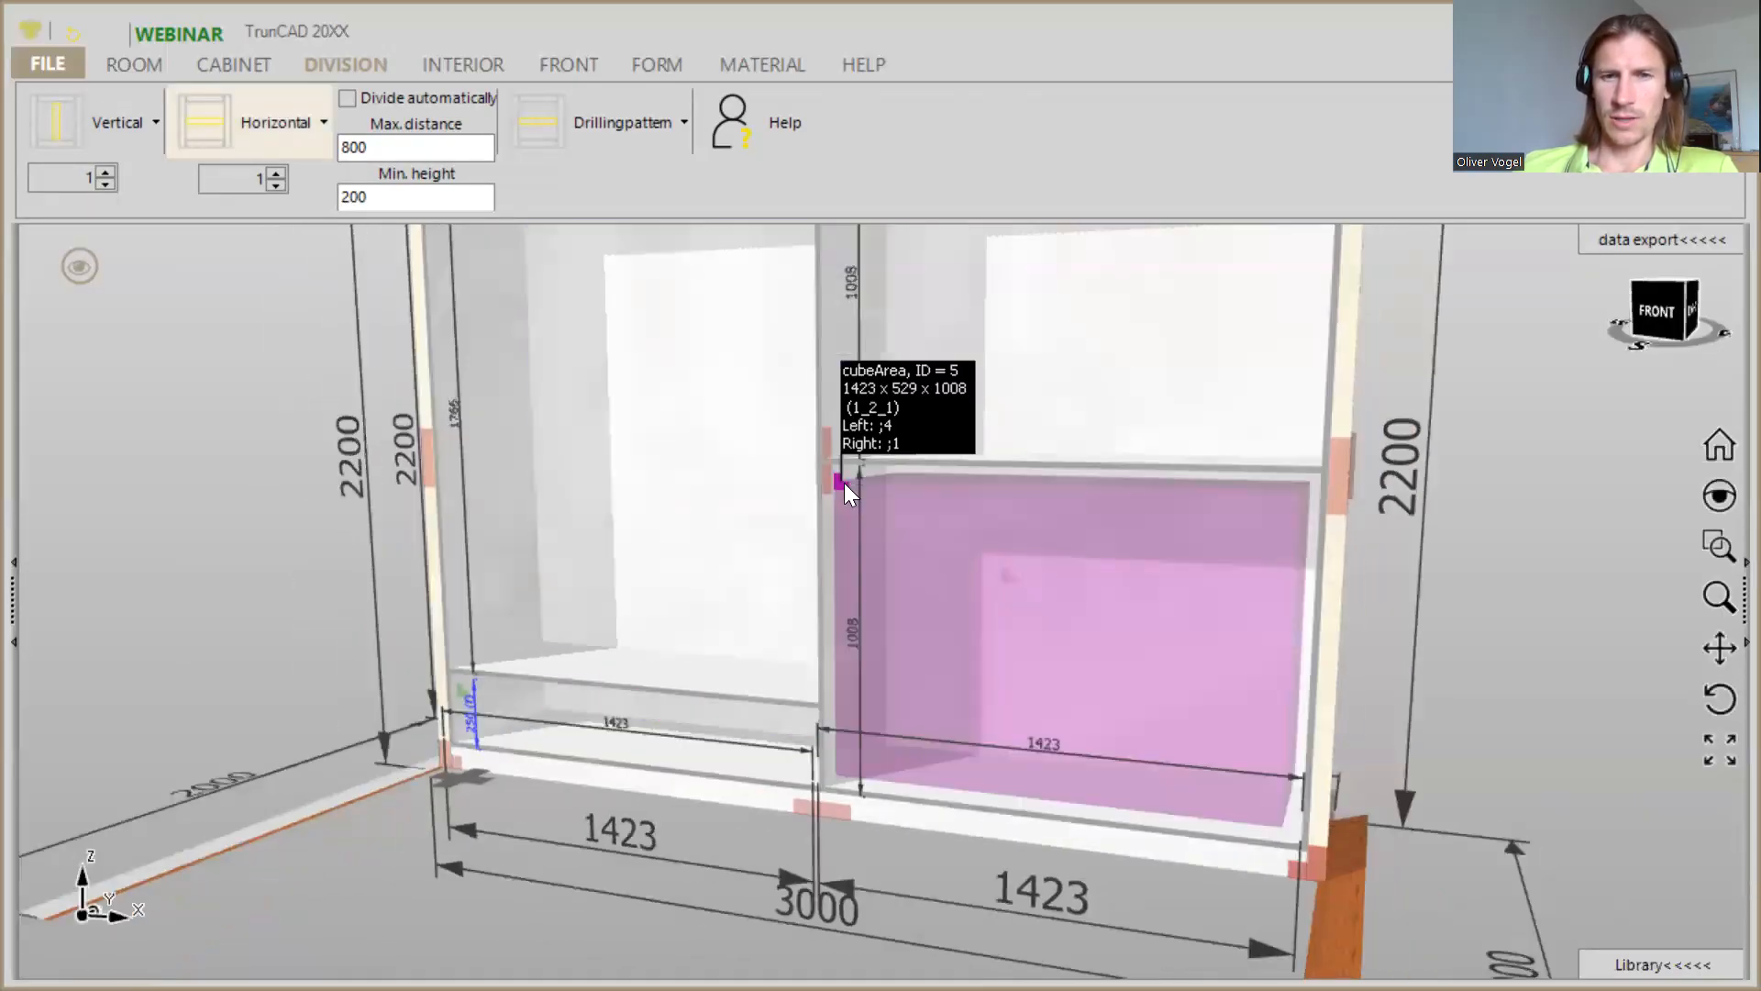
right_click(844, 482)
click(1466, 493)
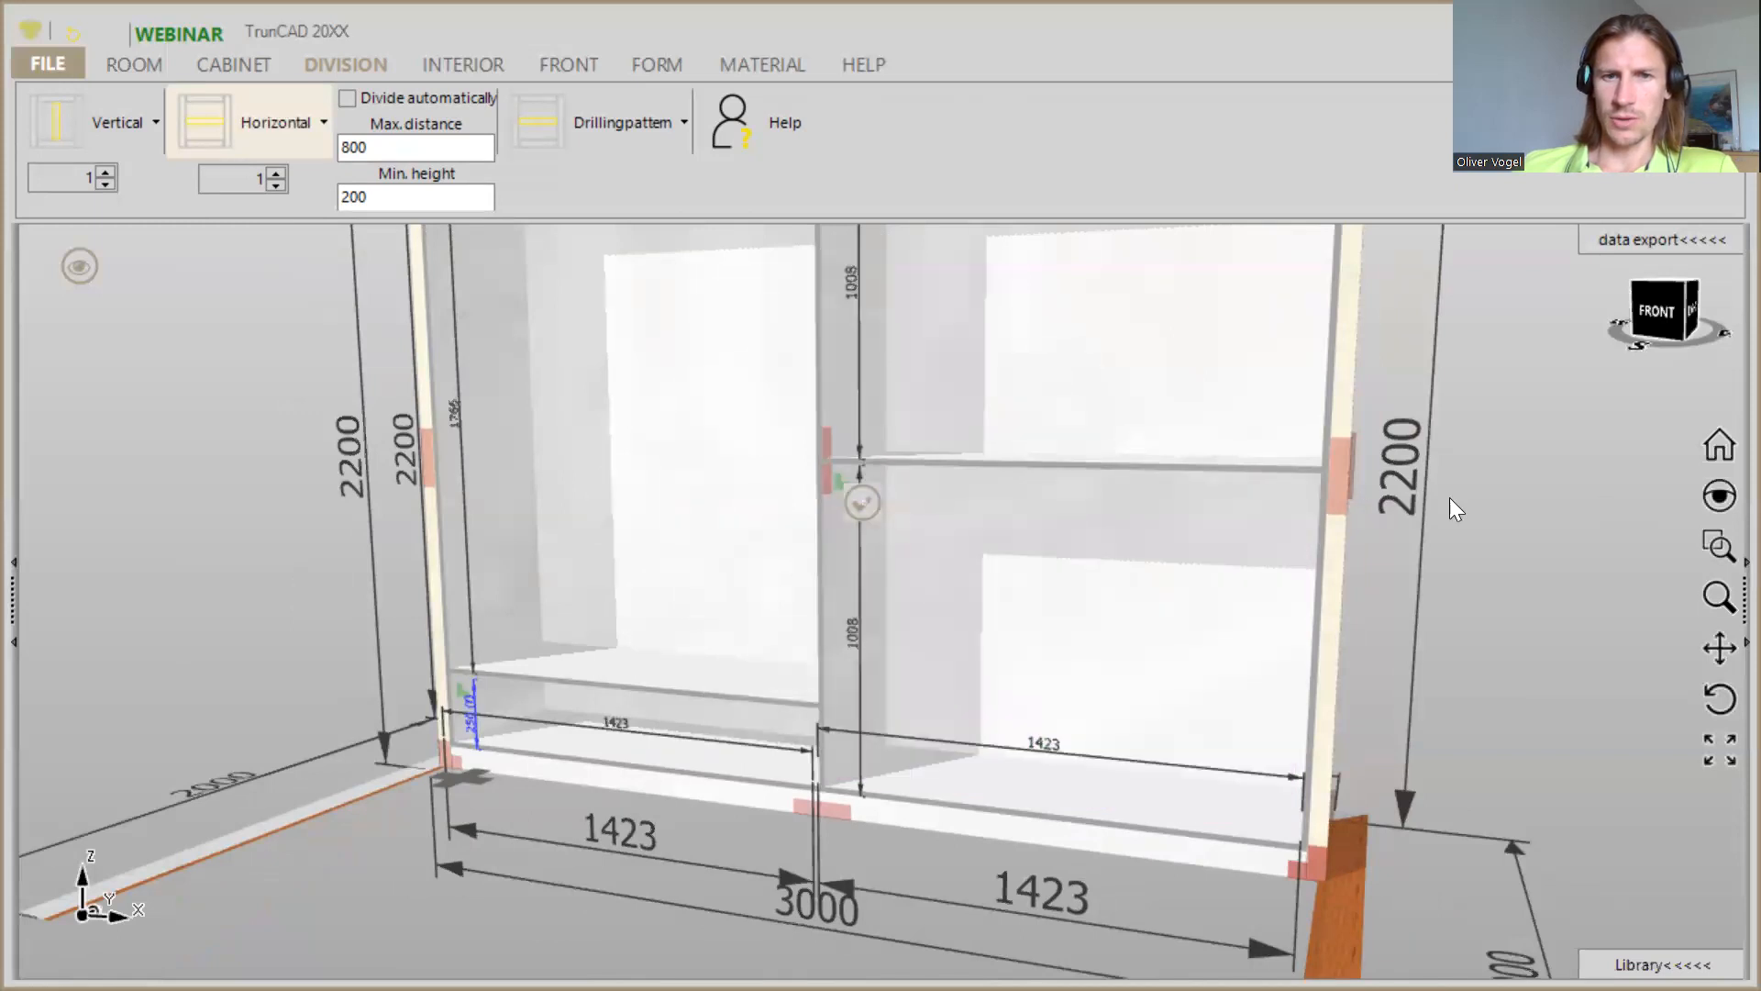
scroll(1061, 609, up, 6)
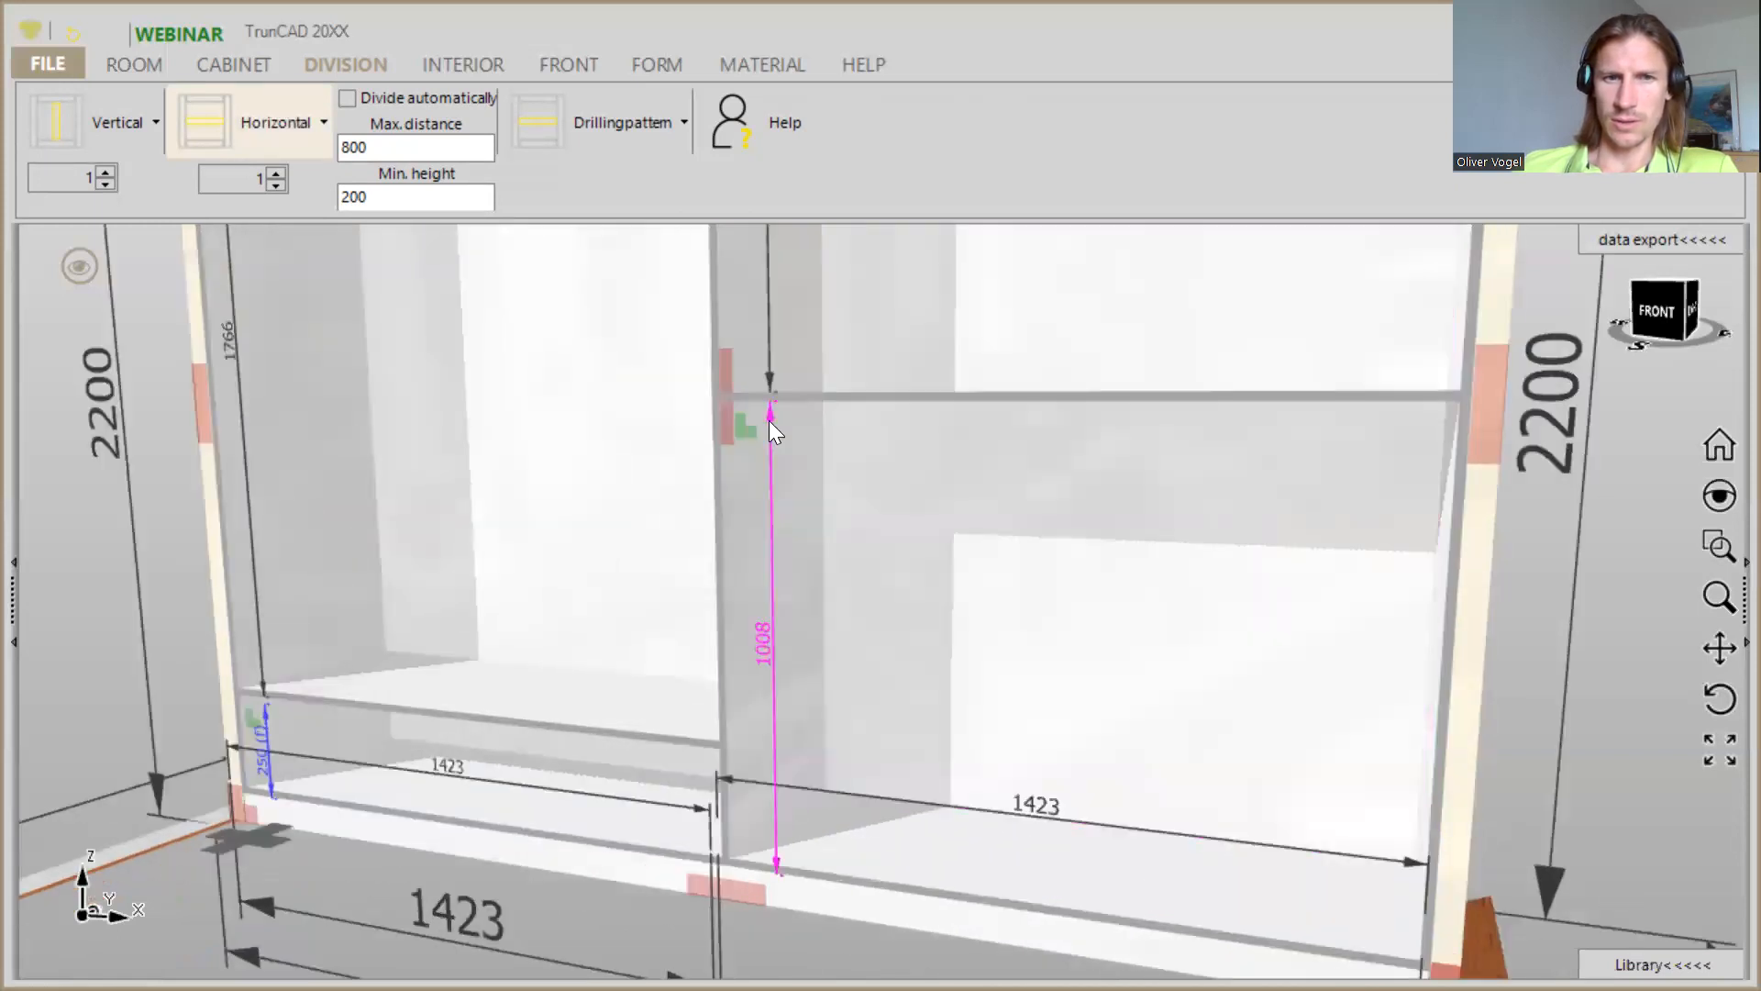
click(769, 420)
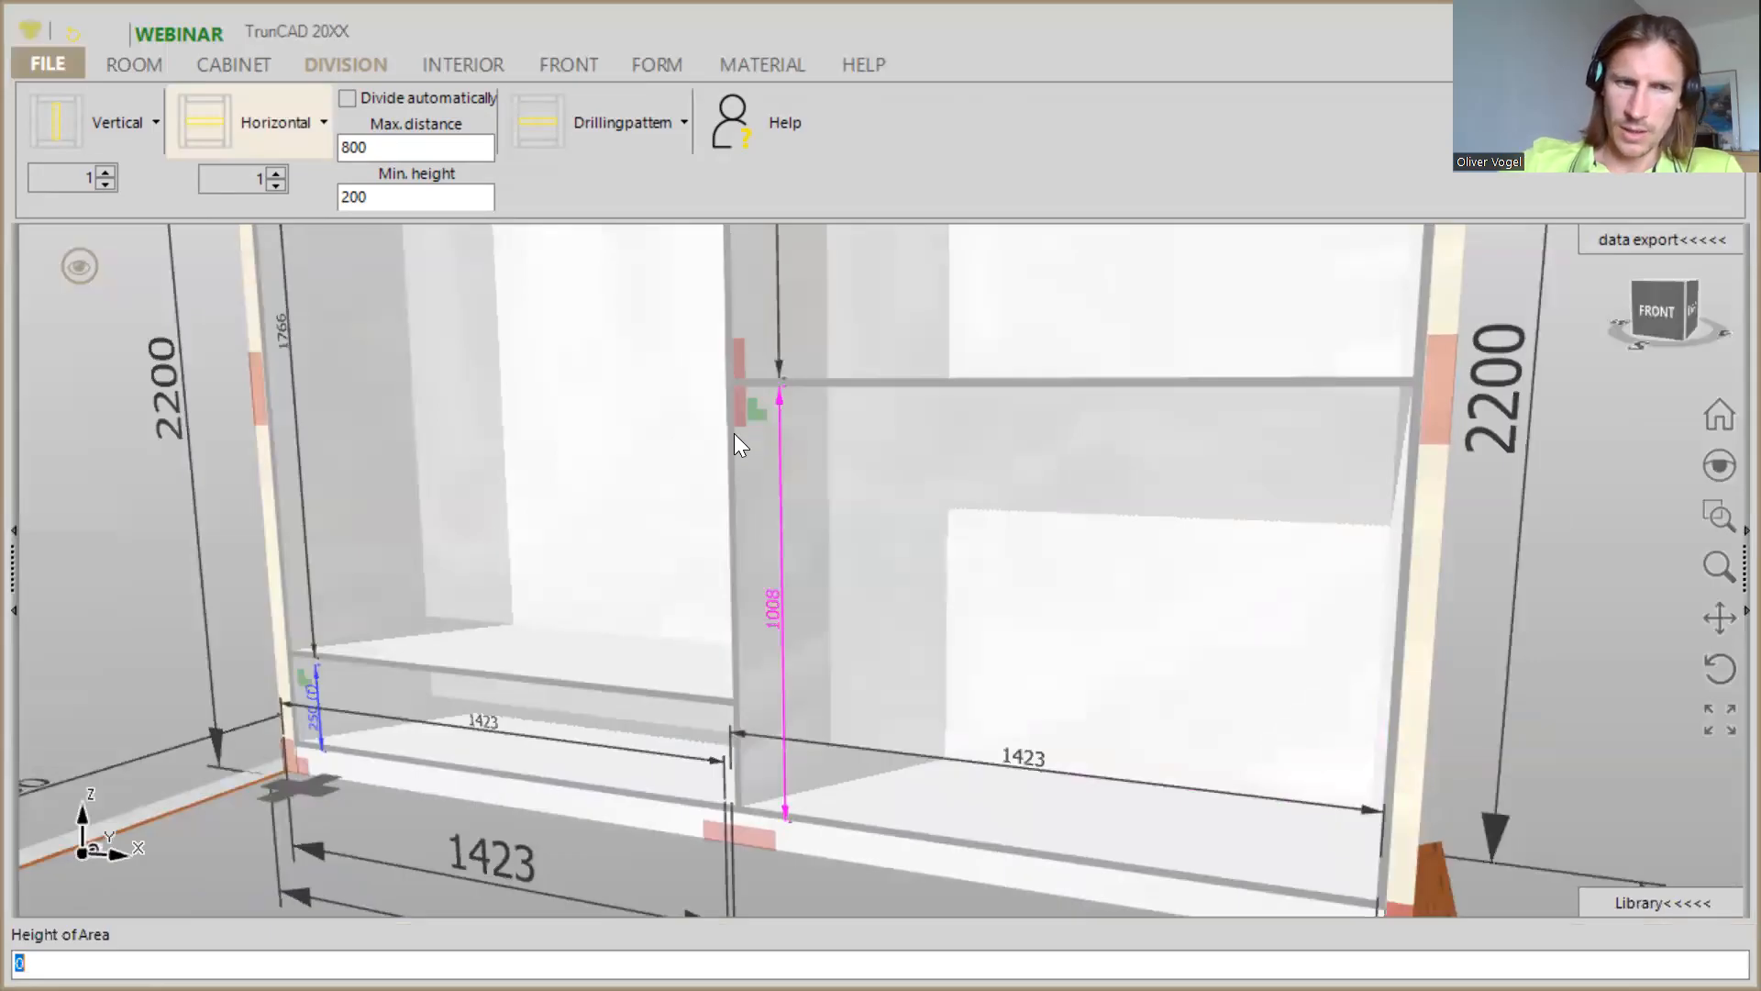
text(250)
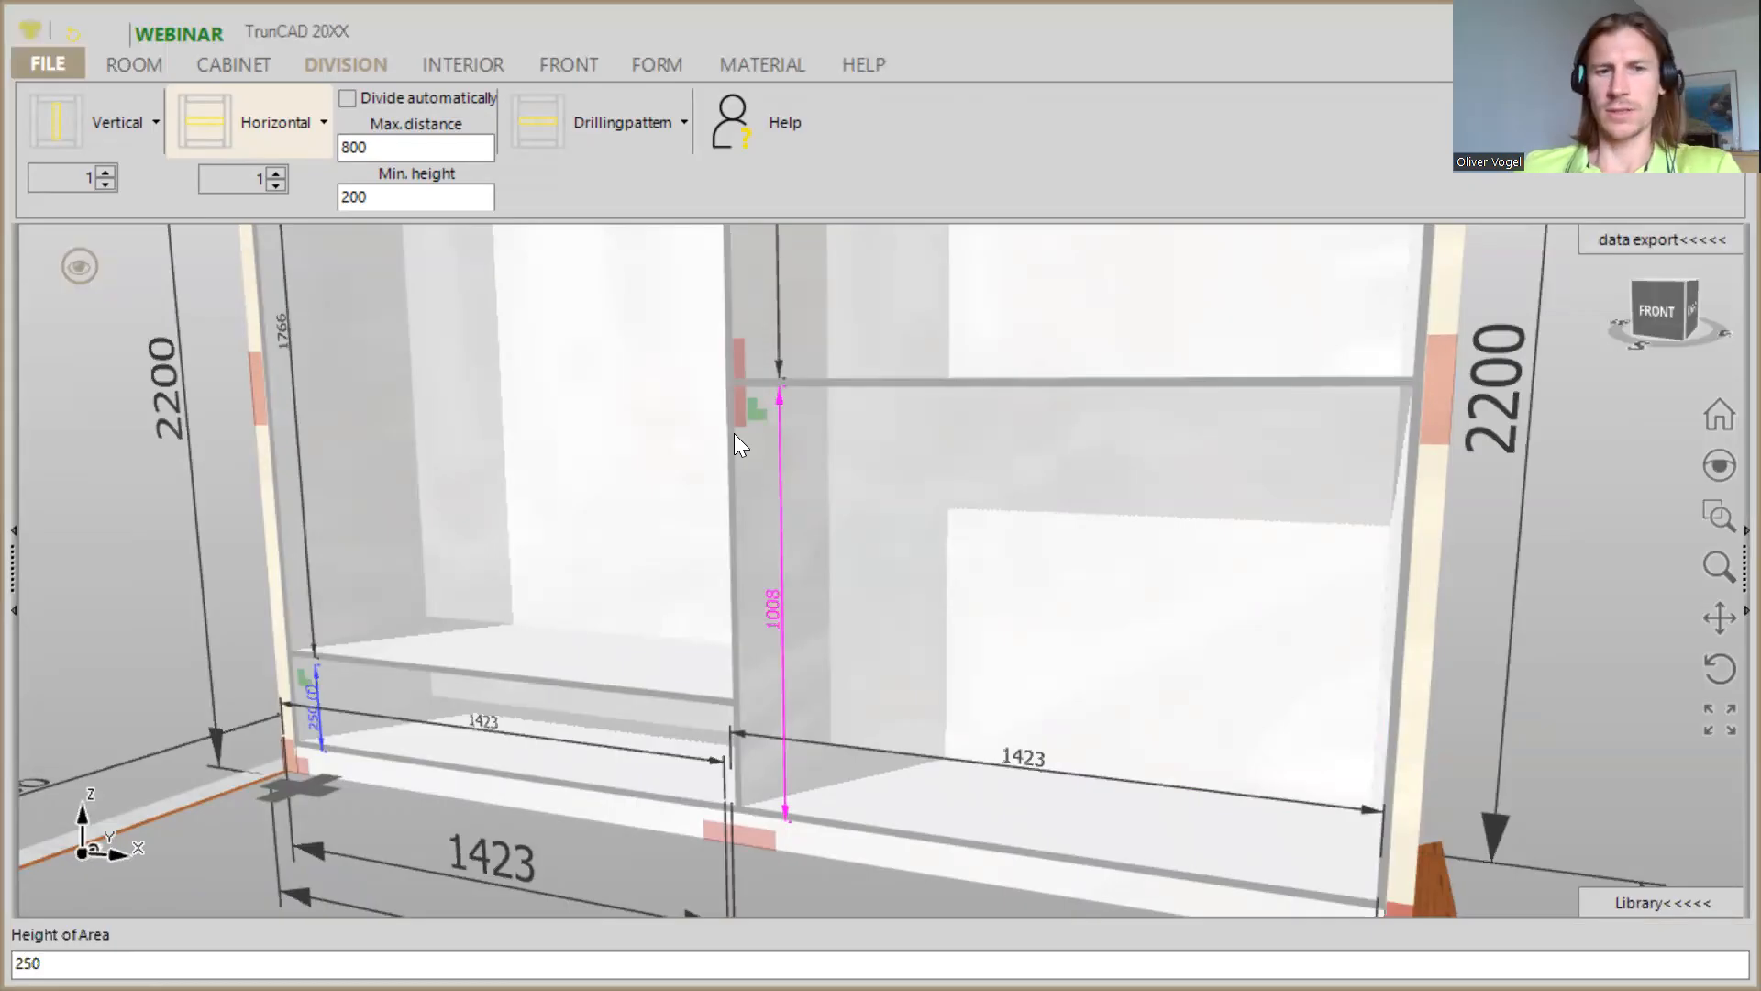
key(Return)
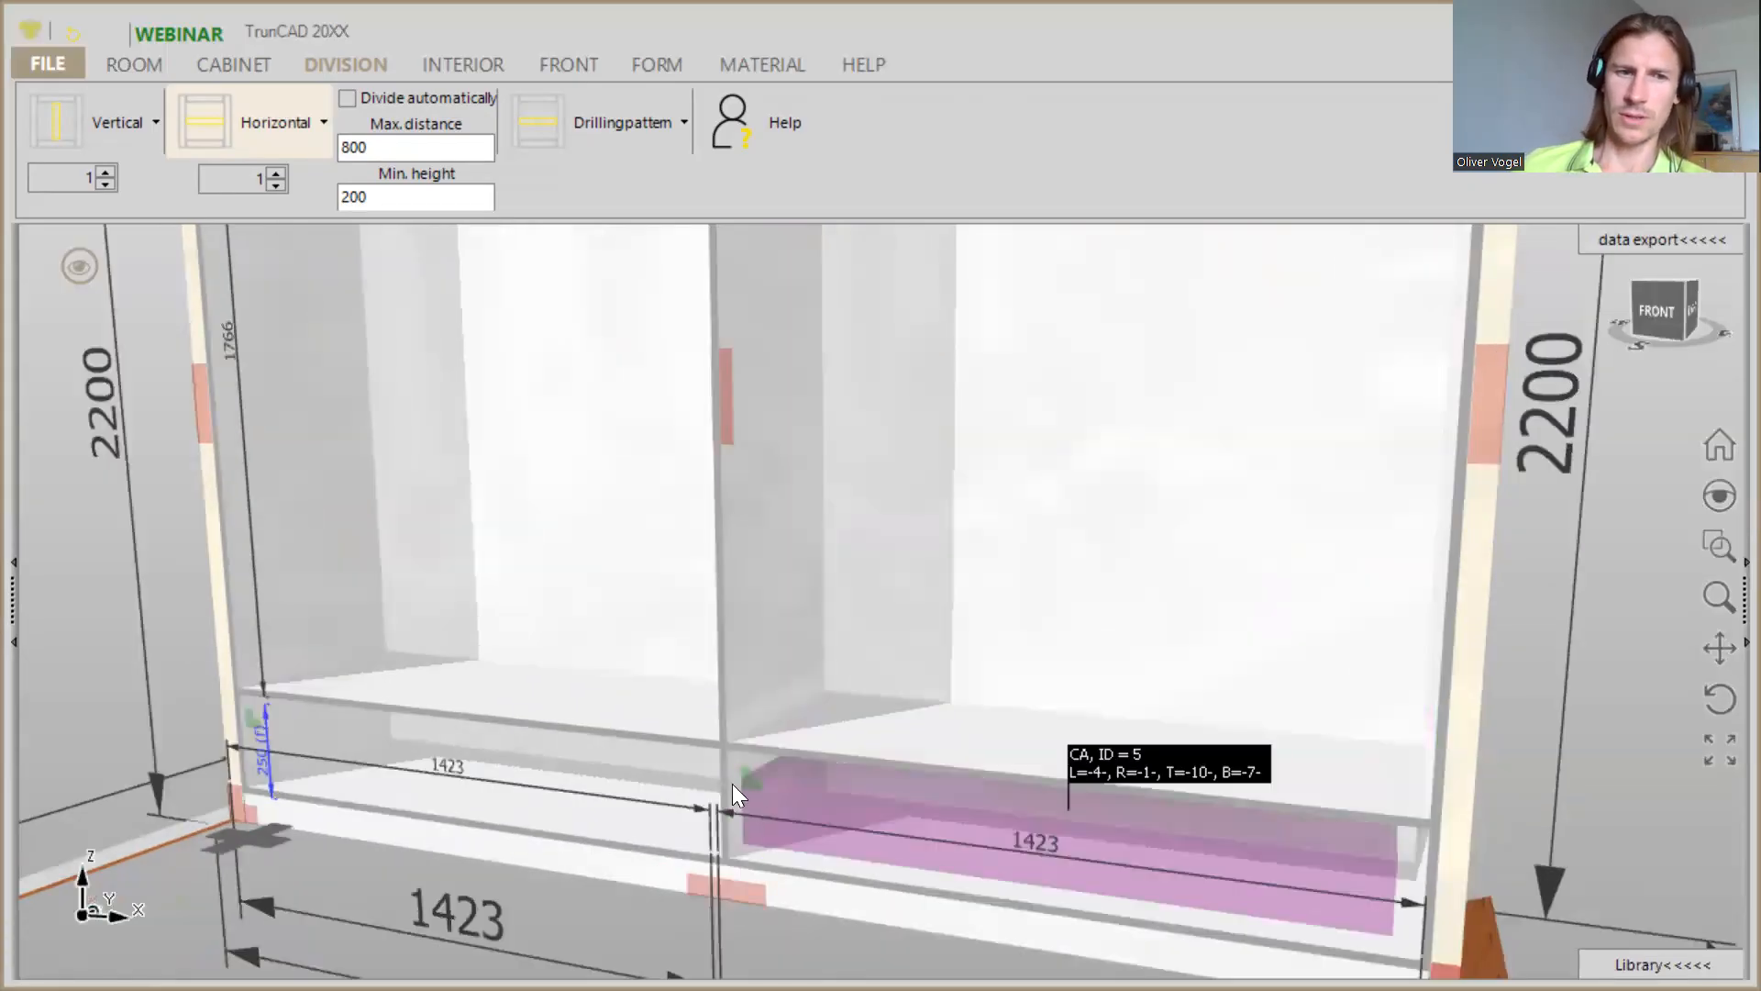
- Examine the low areas beneath both shelves and the overall division of the cabinet
scroll(231, 744, up, 3)
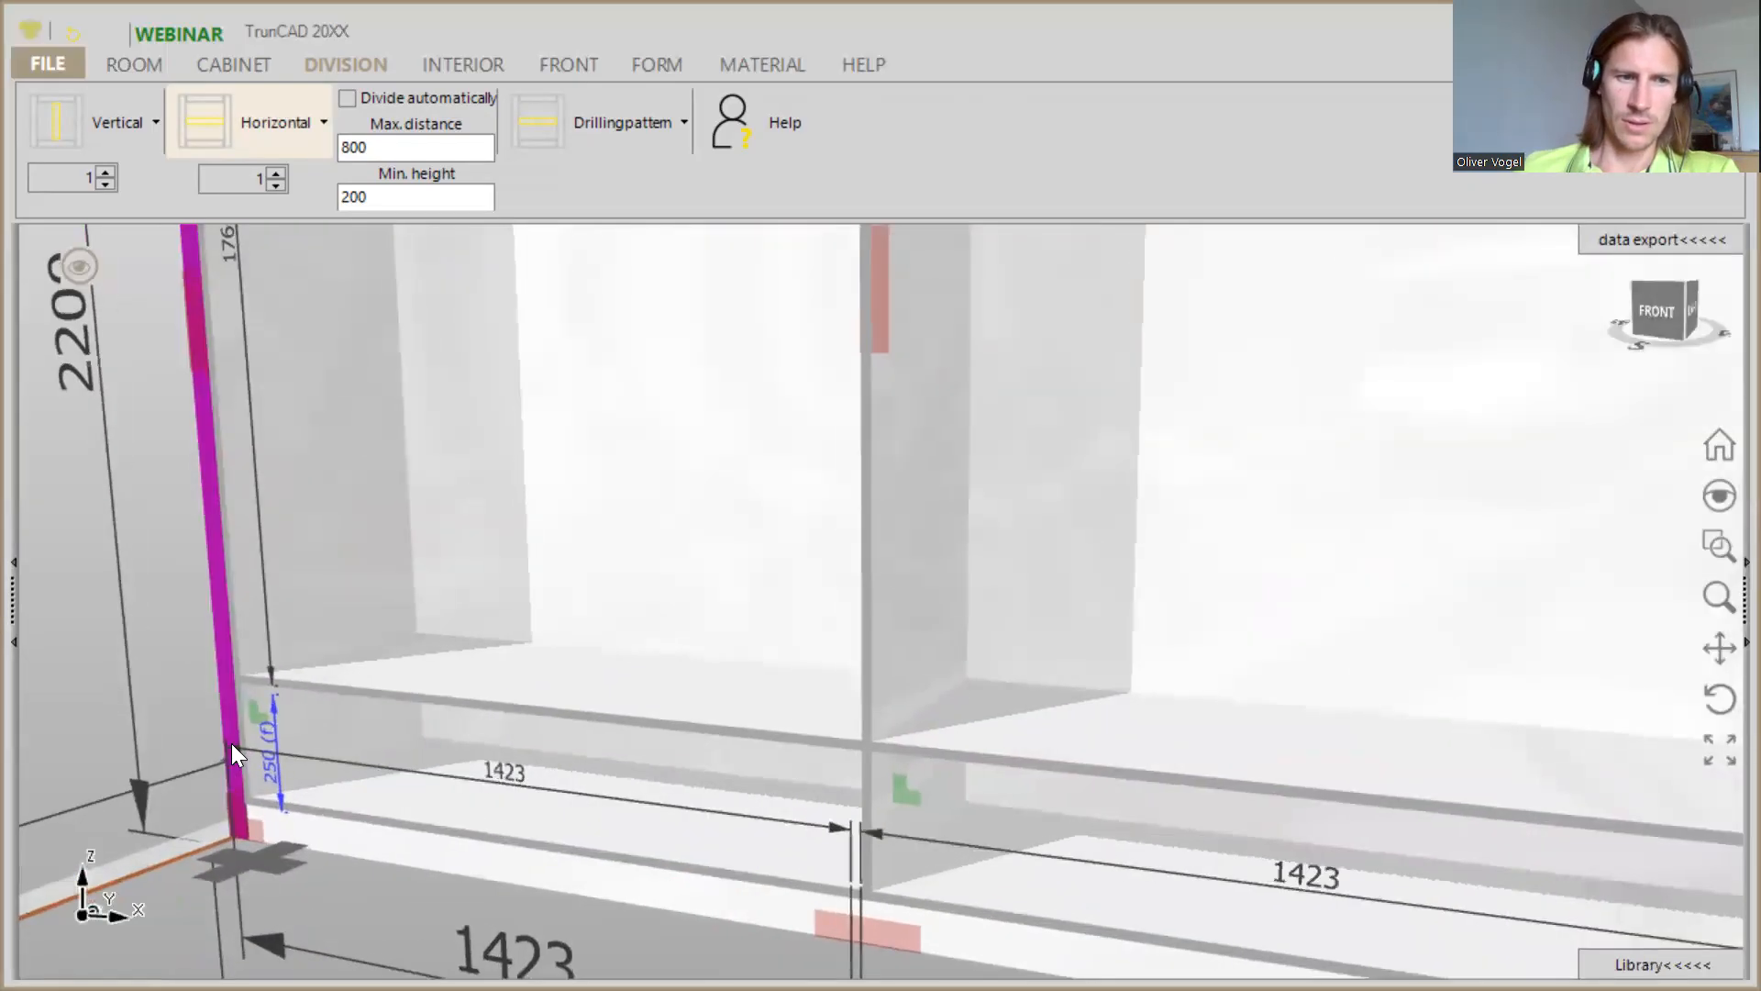
scroll(261, 726, up, 2)
scroll(312, 627, down, 5)
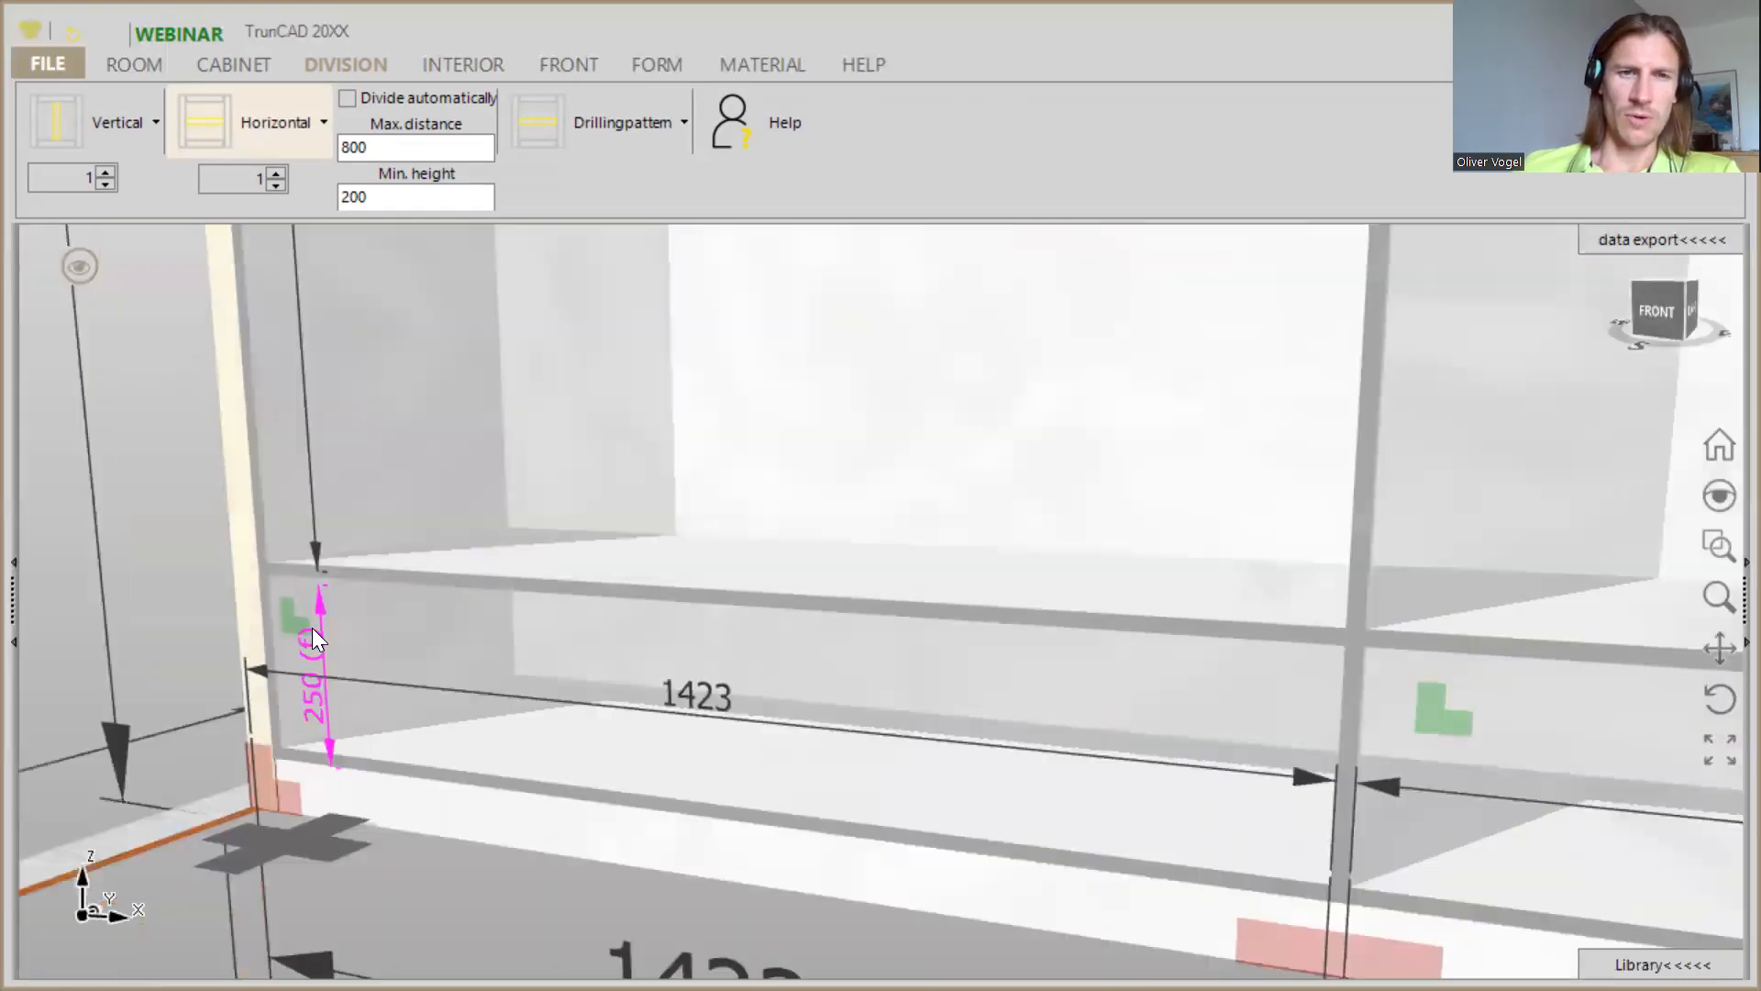
ctrl+middle_drag(367, 602, 601, 839)
middle_drag(601, 839, 650, 789)
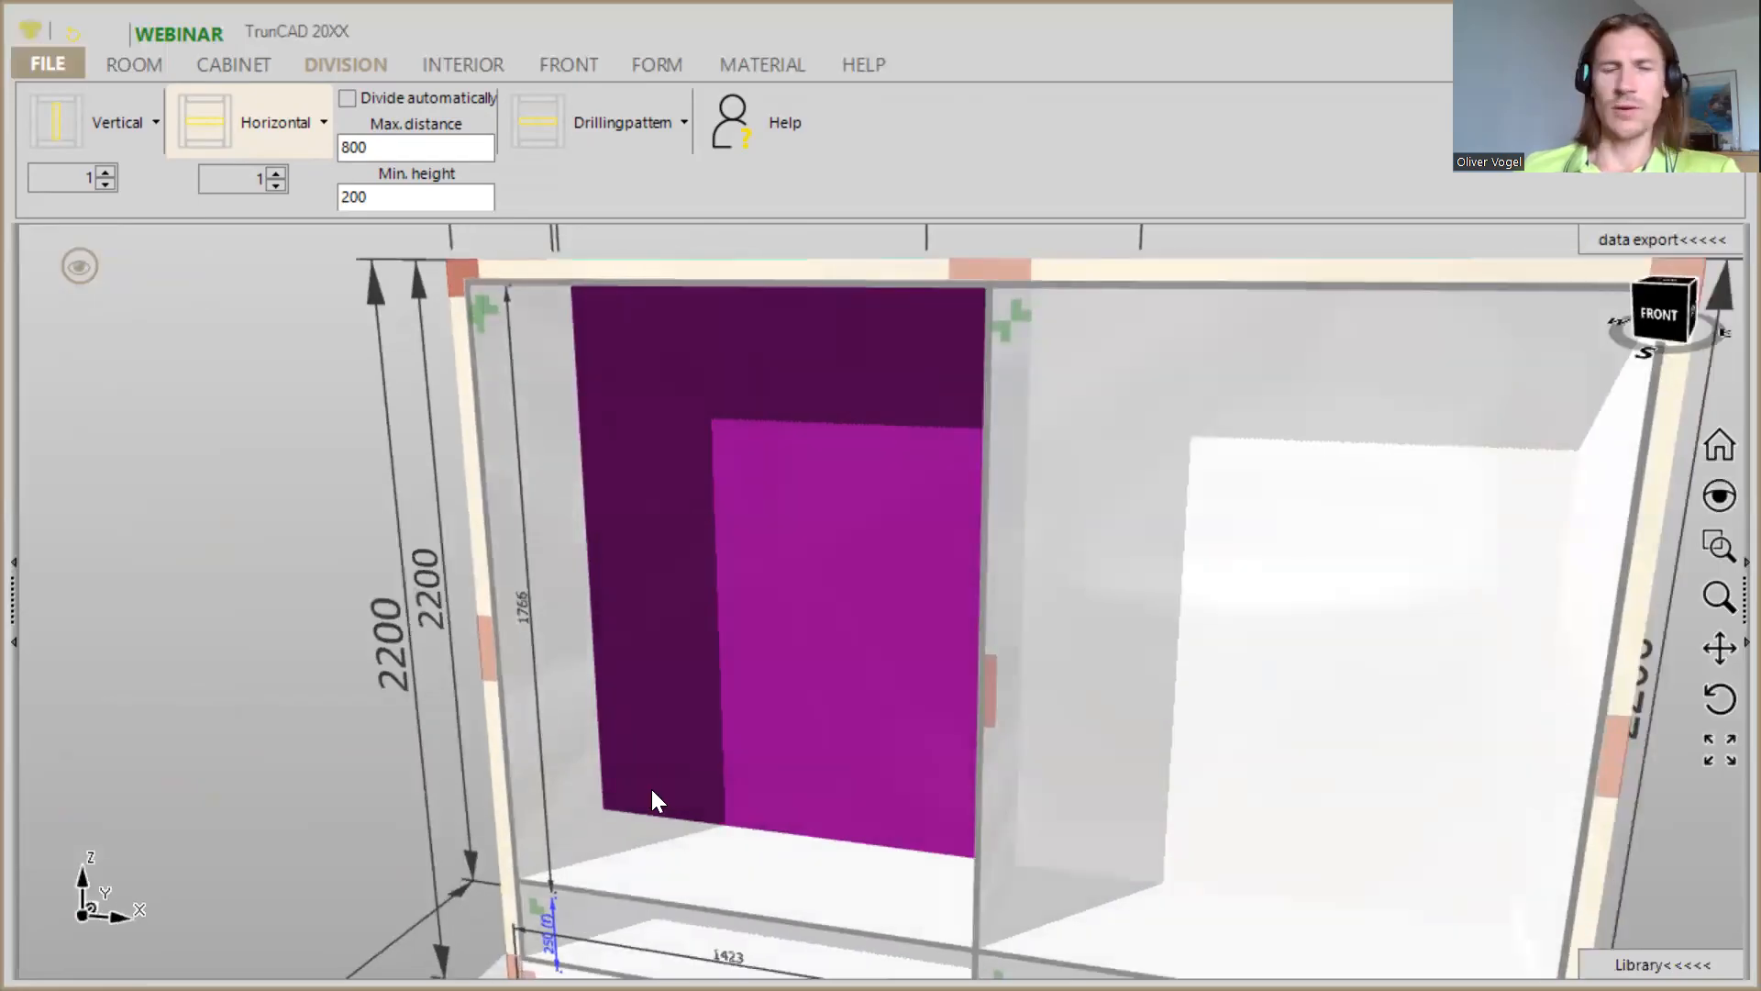
scroll(745, 754, down, 2)
ctrl+middle_drag(745, 754, 658, 670)
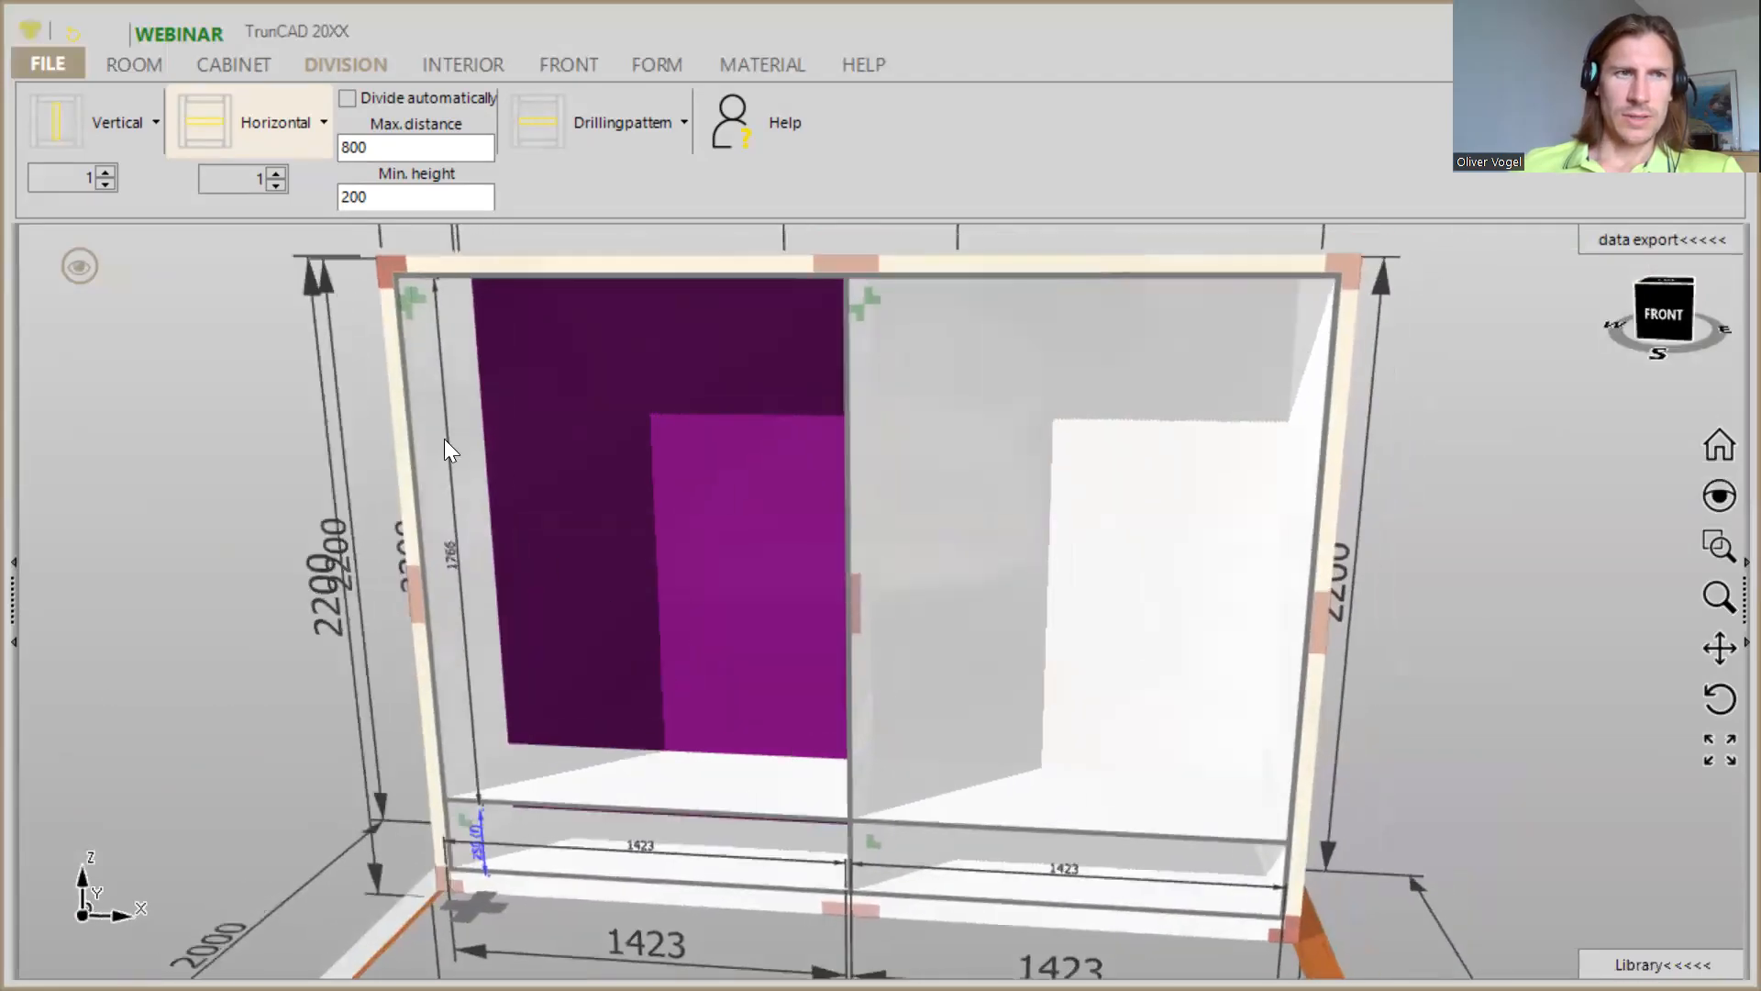
- Add a vertical partition in the left compartment above the low shelf and set the width of the area to its right to proportion 2
drag(53, 127, 538, 506)
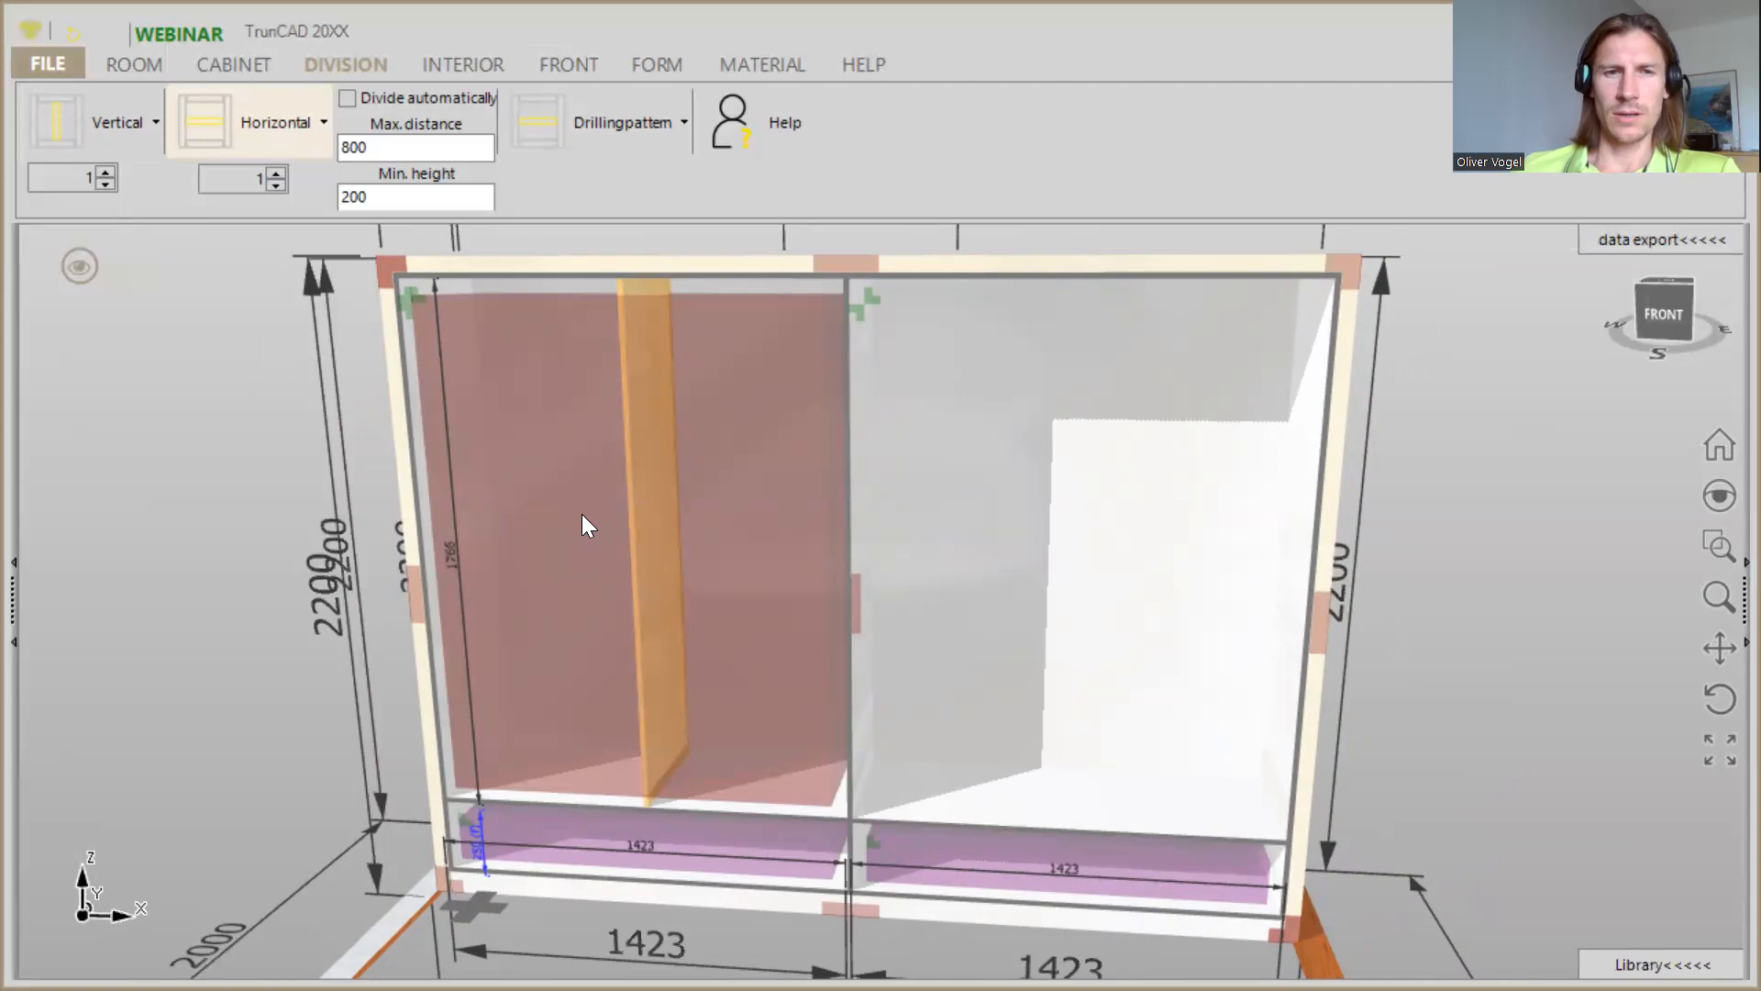
drag(581, 520, 579, 520)
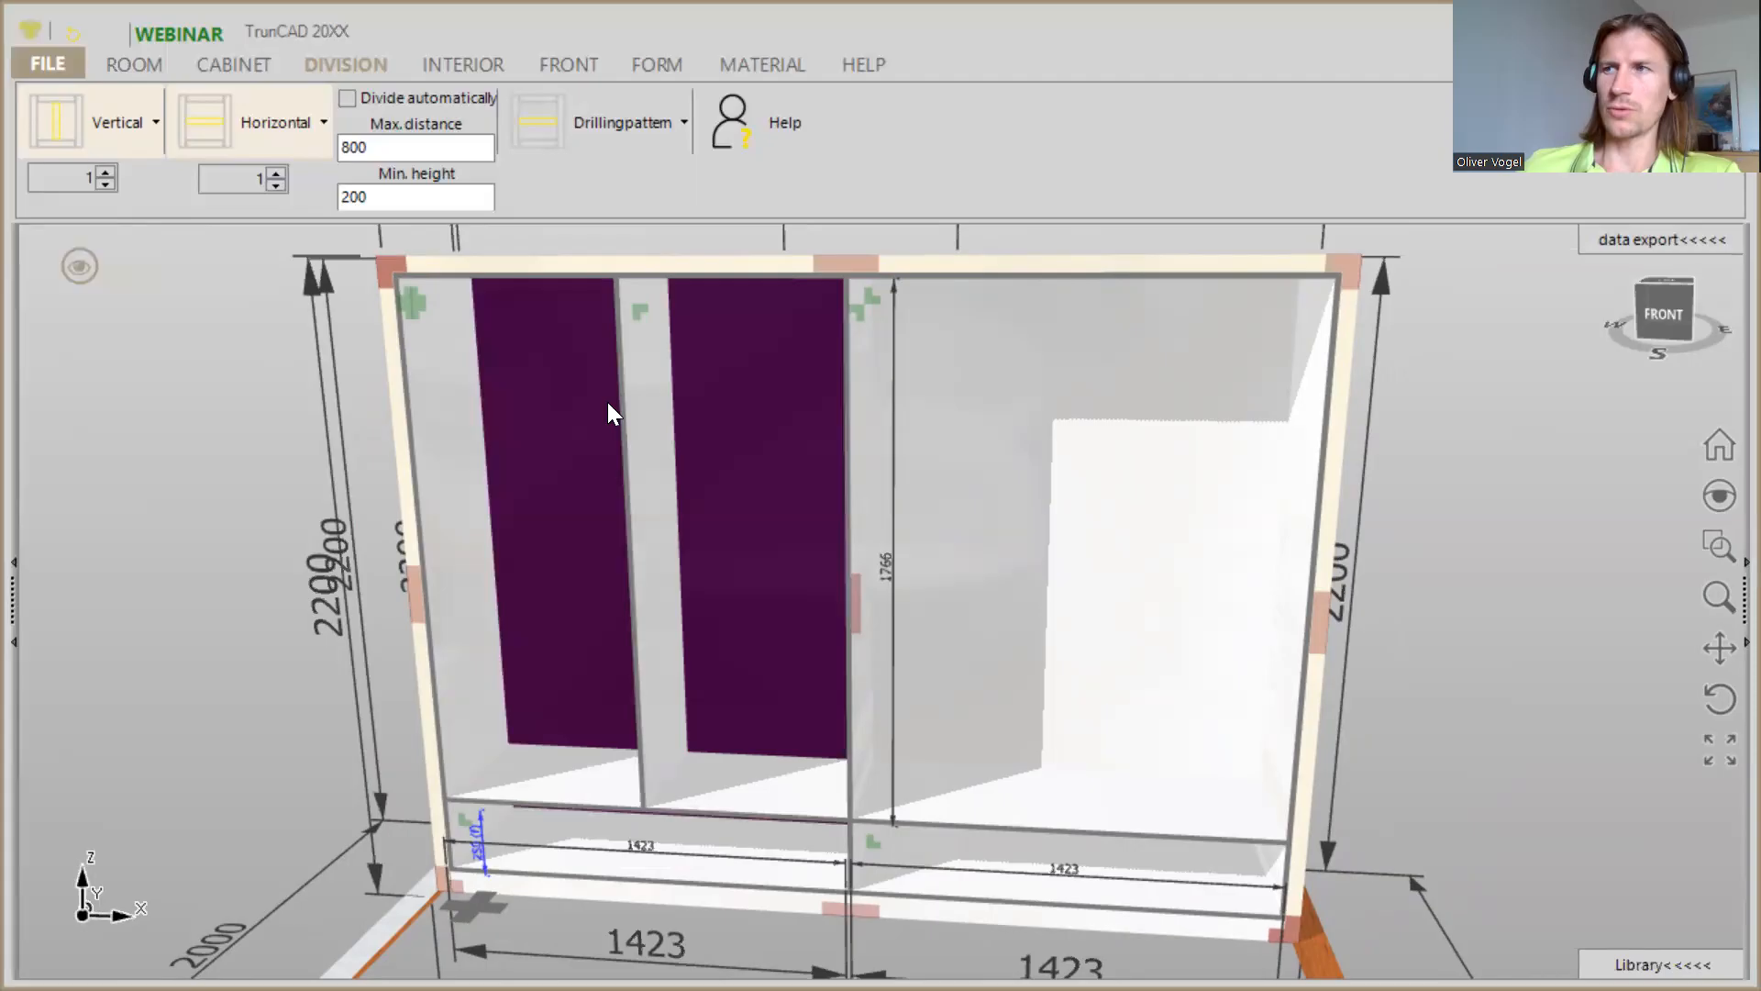
scroll(660, 367, up, 2)
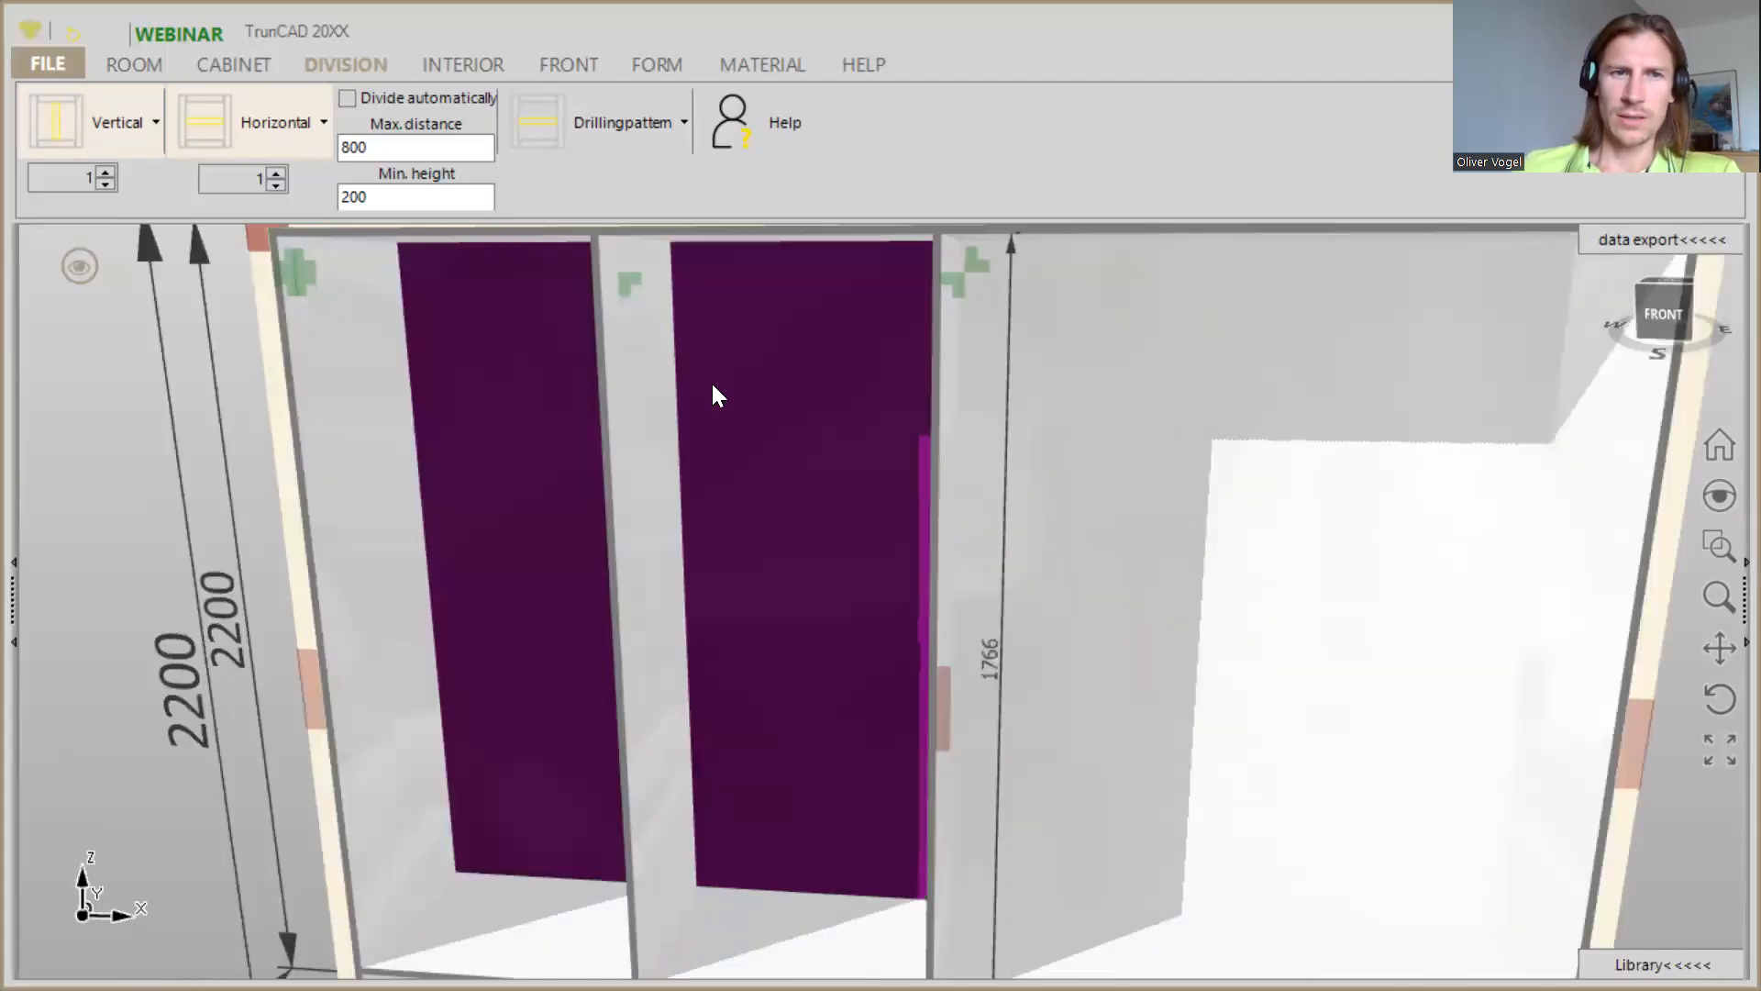
scroll(714, 394, down, 2)
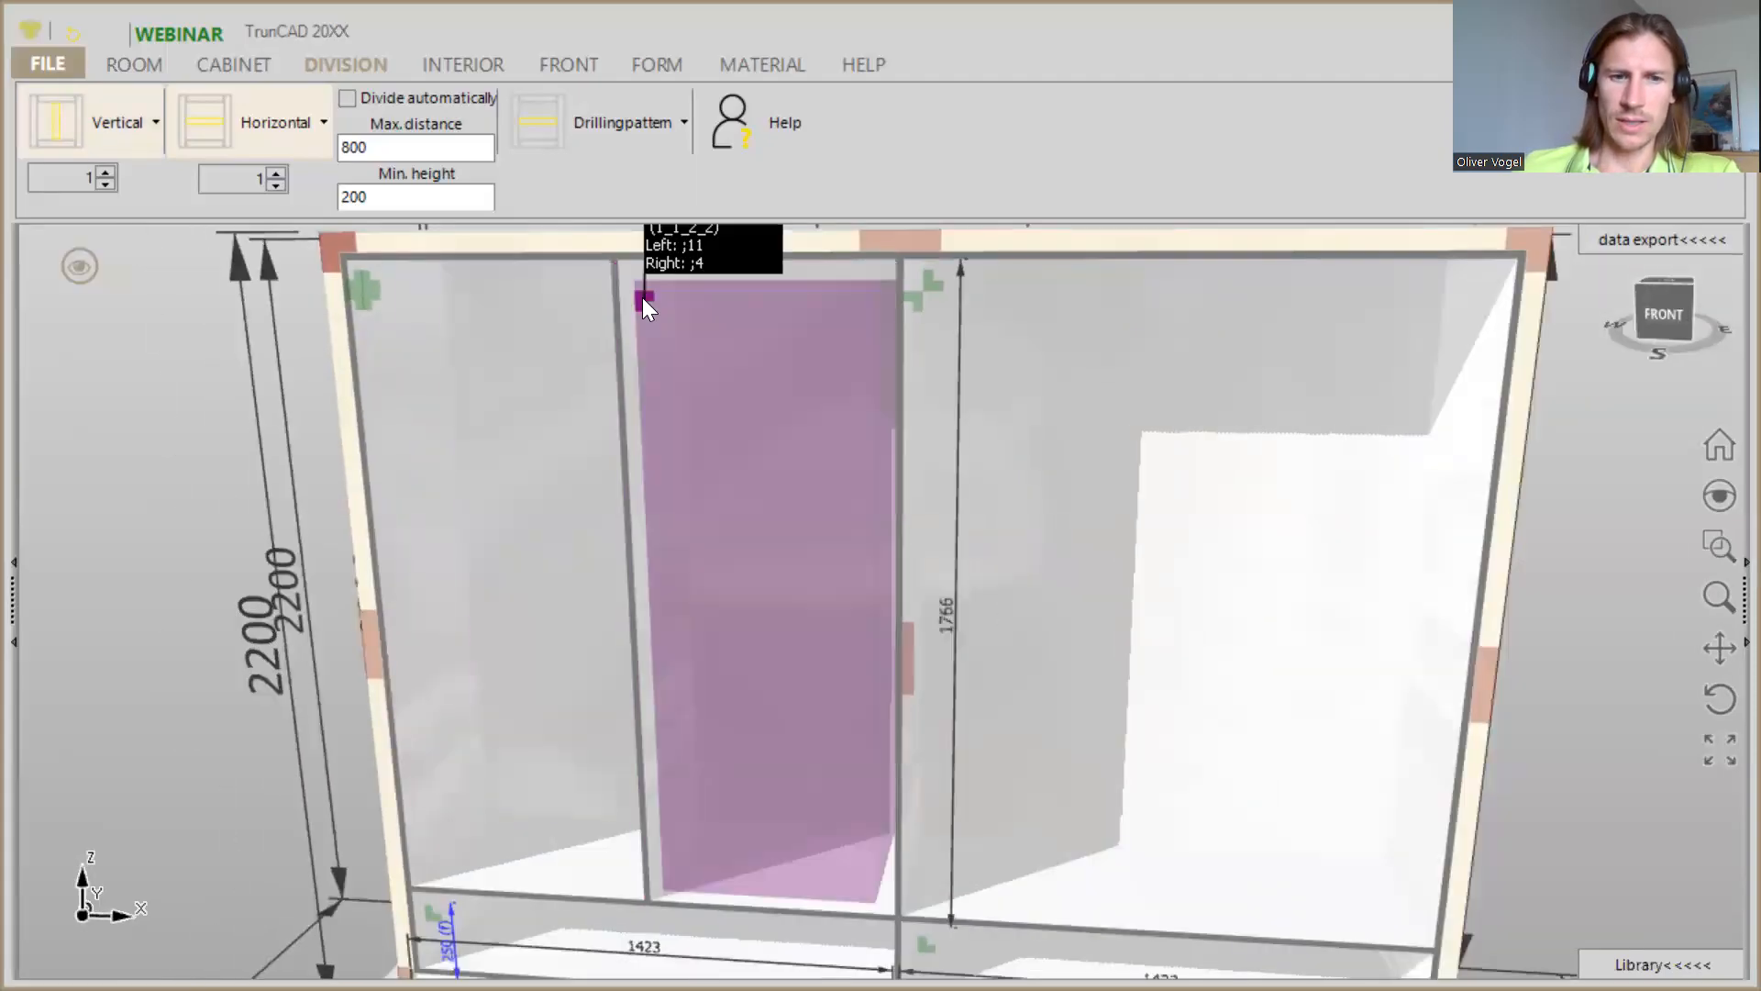
scroll(642, 303, down, 1)
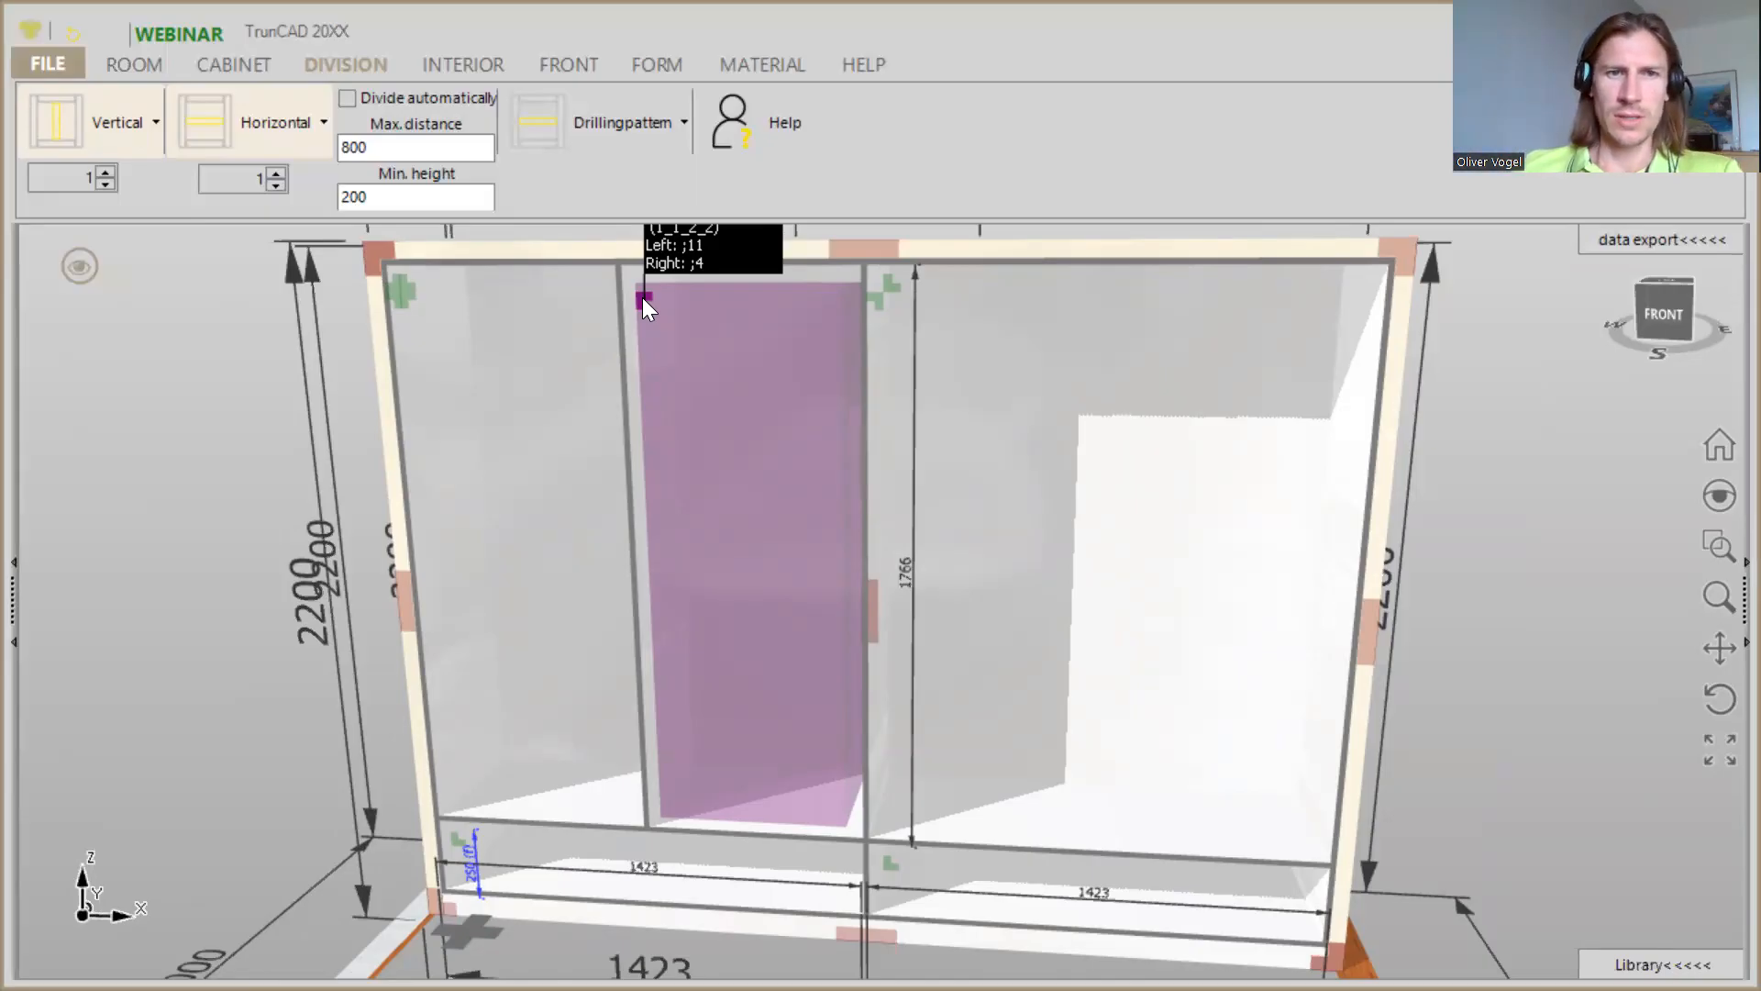
scroll(642, 301, down, 1)
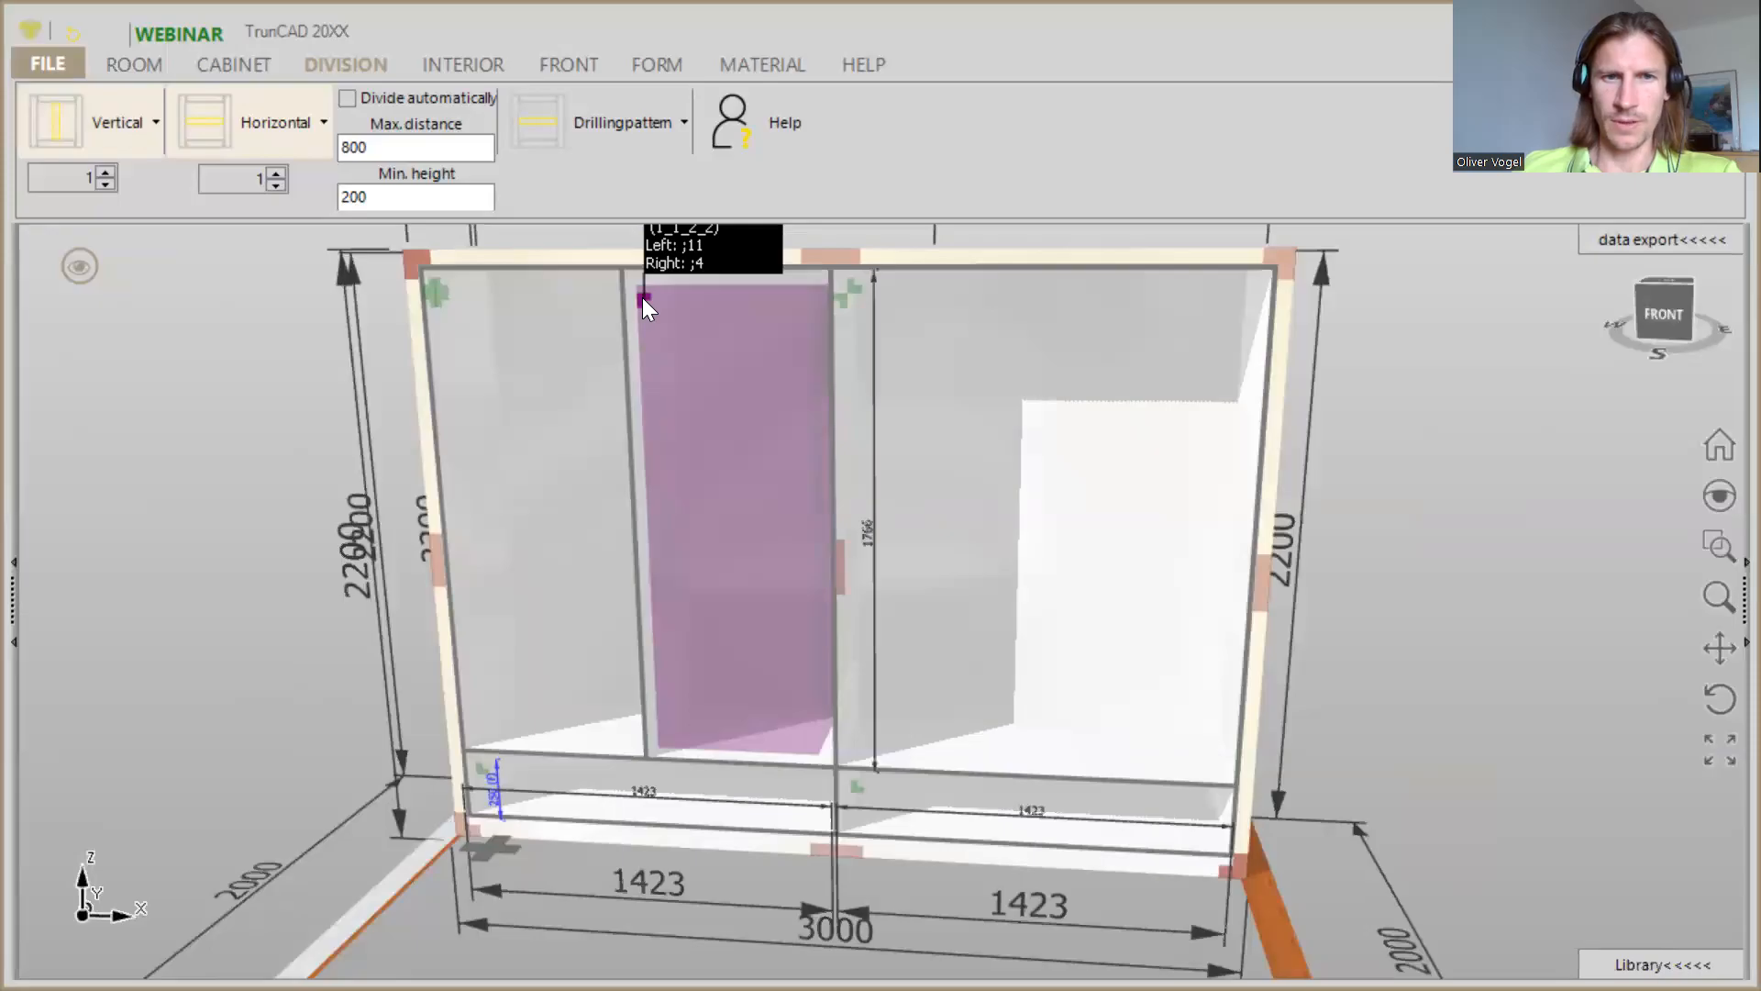
right_click(643, 300)
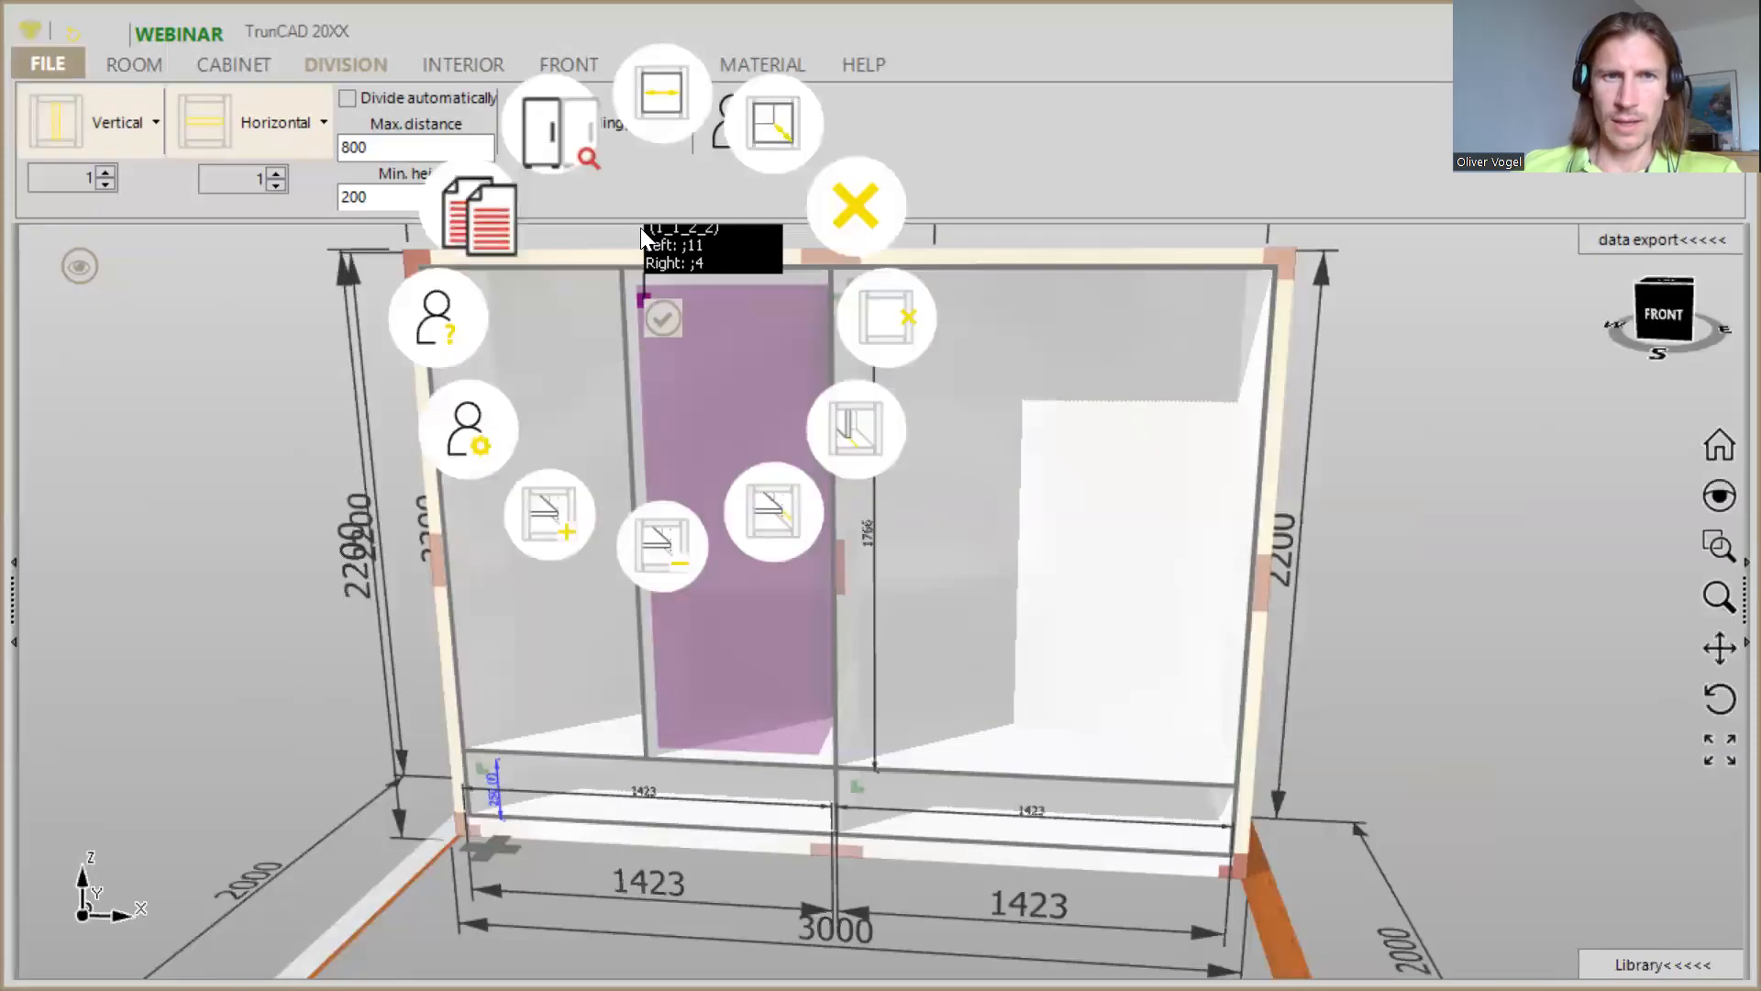
click(677, 103)
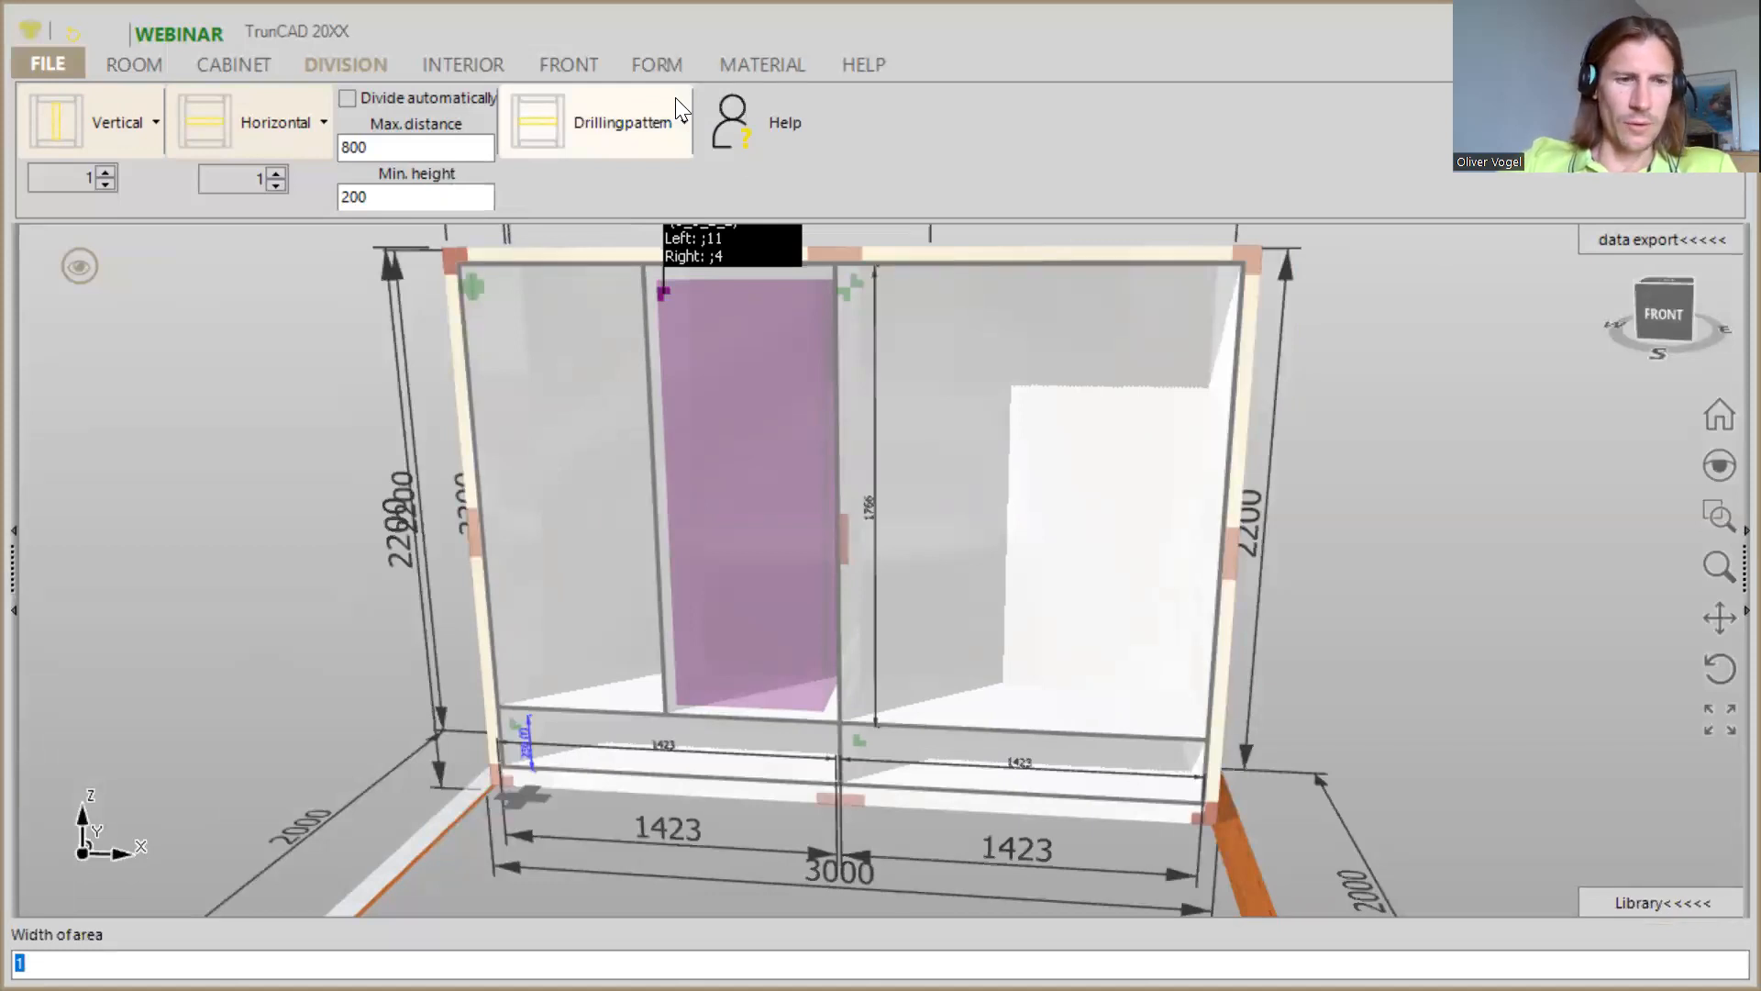
text(2)
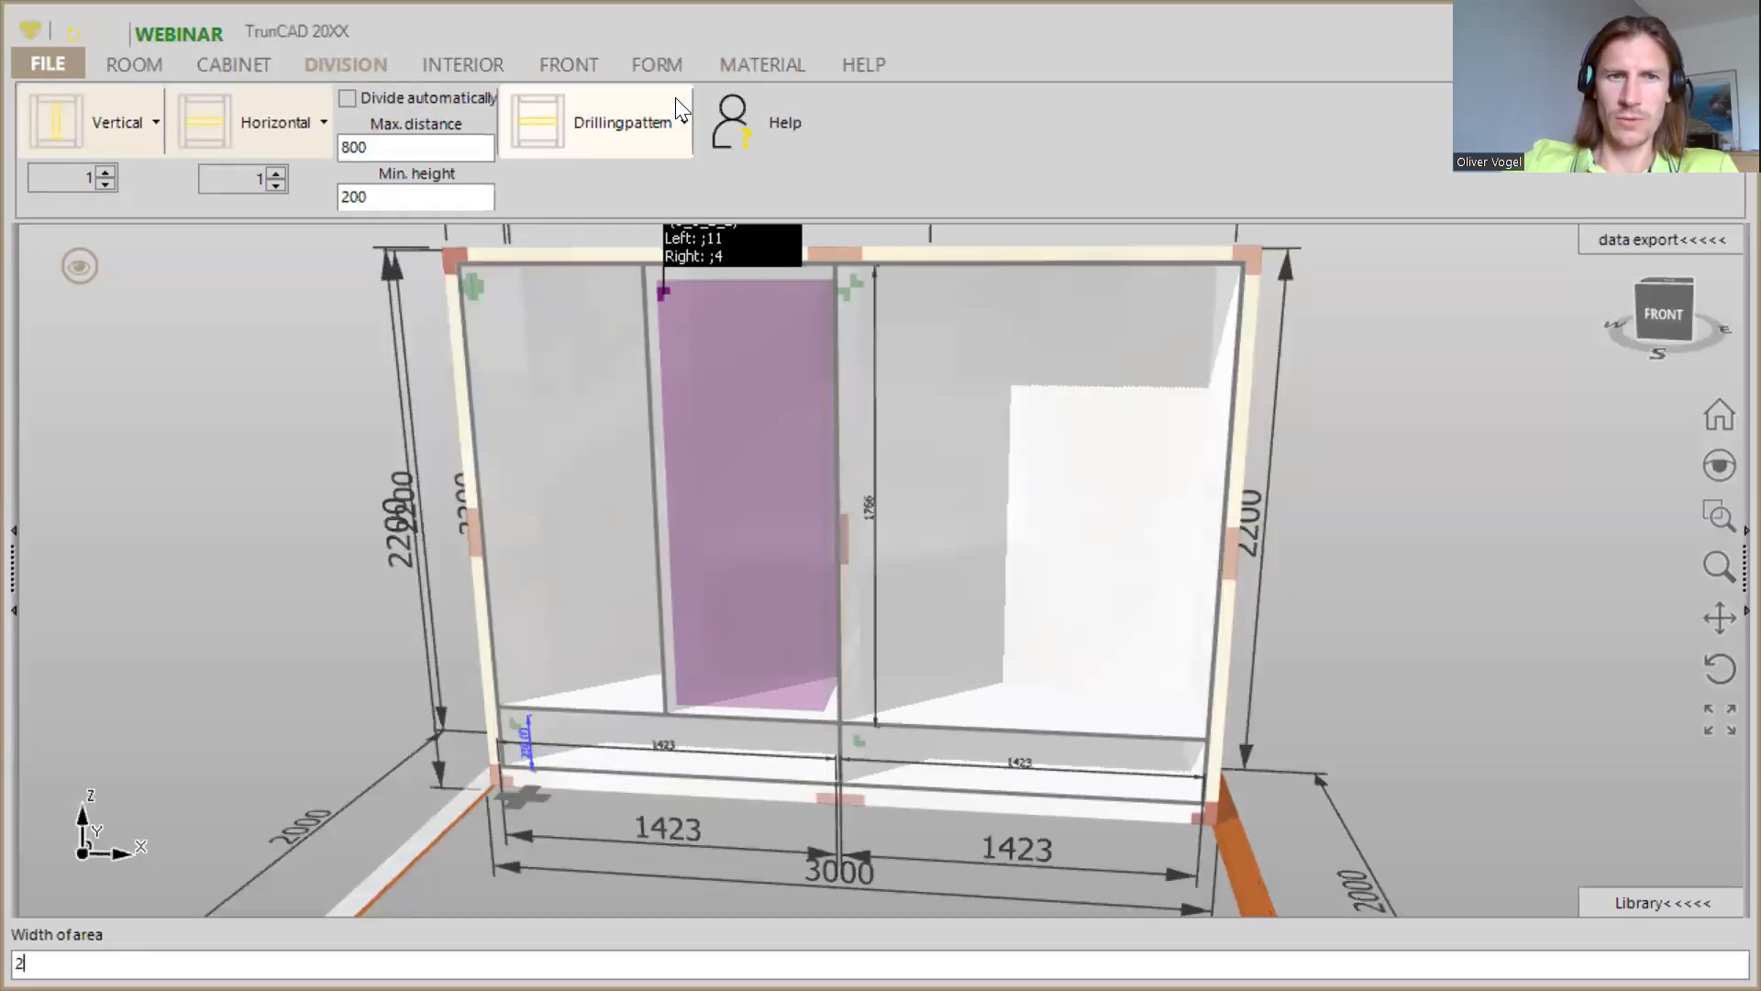
key(Escape)
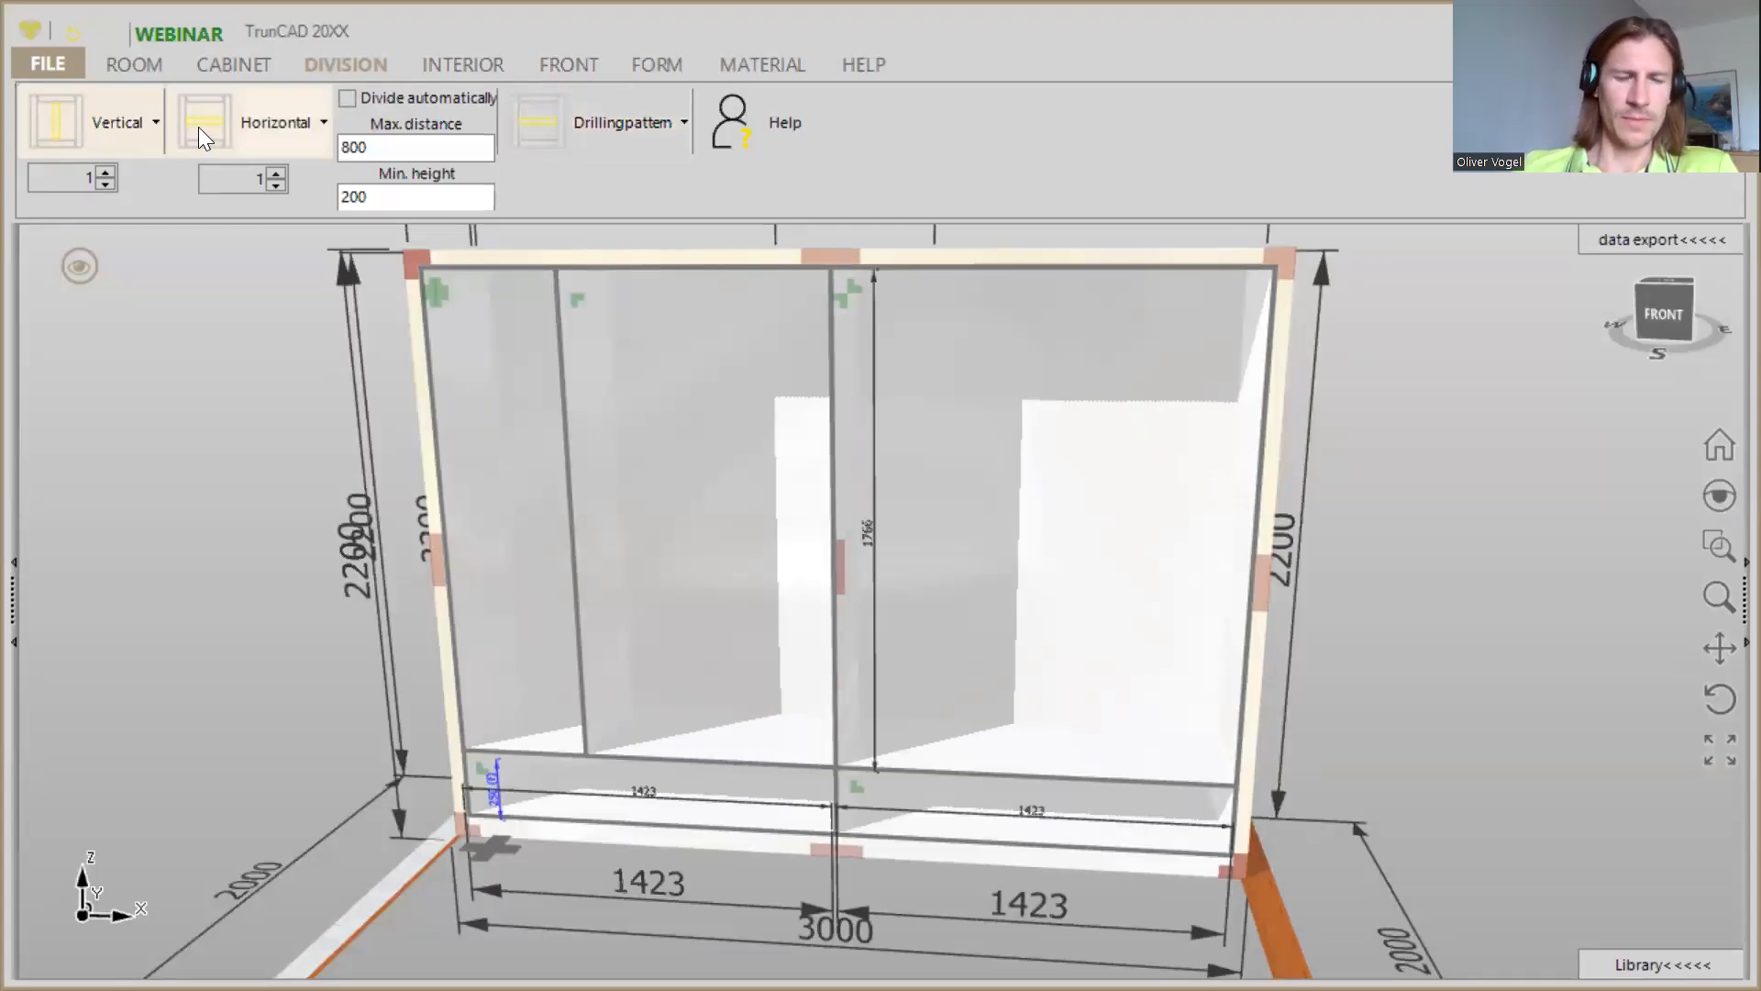
- Add a horizontal shelf in the wider area right of the new partition and set the height of the area beneath it to 150
drag(198, 126, 670, 472)
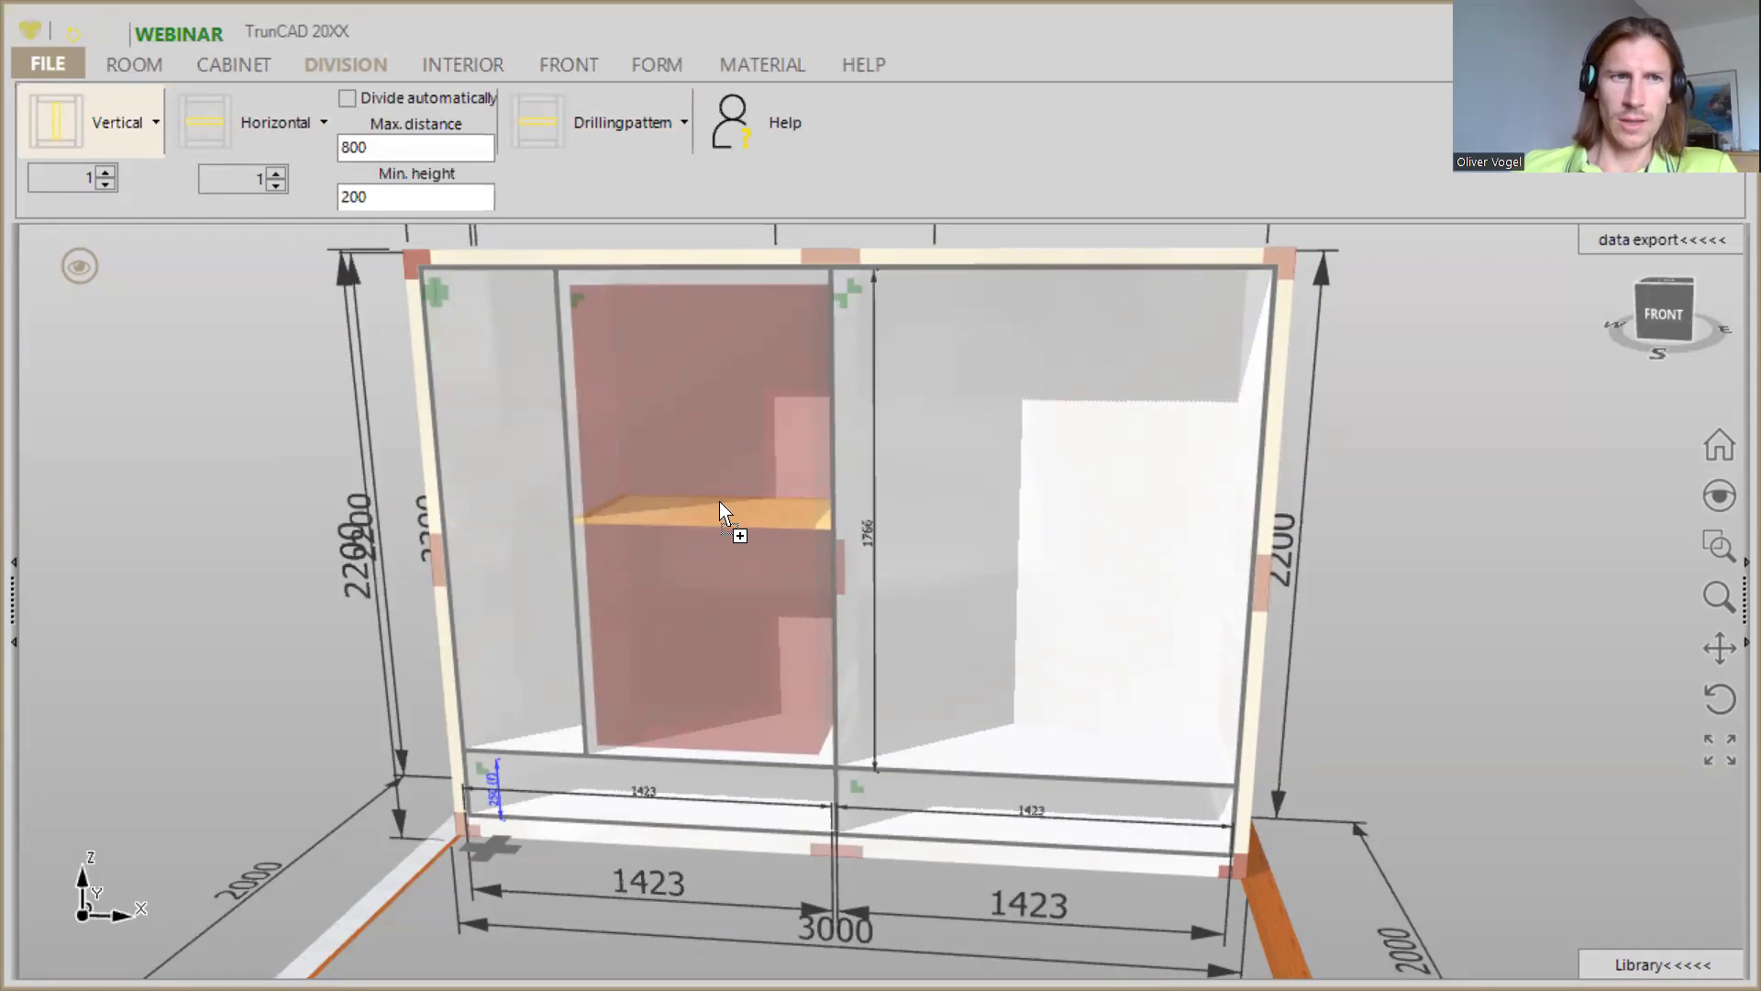
drag(707, 503, 718, 501)
scroll(603, 636, up, 3)
middle_drag(603, 641, 603, 632)
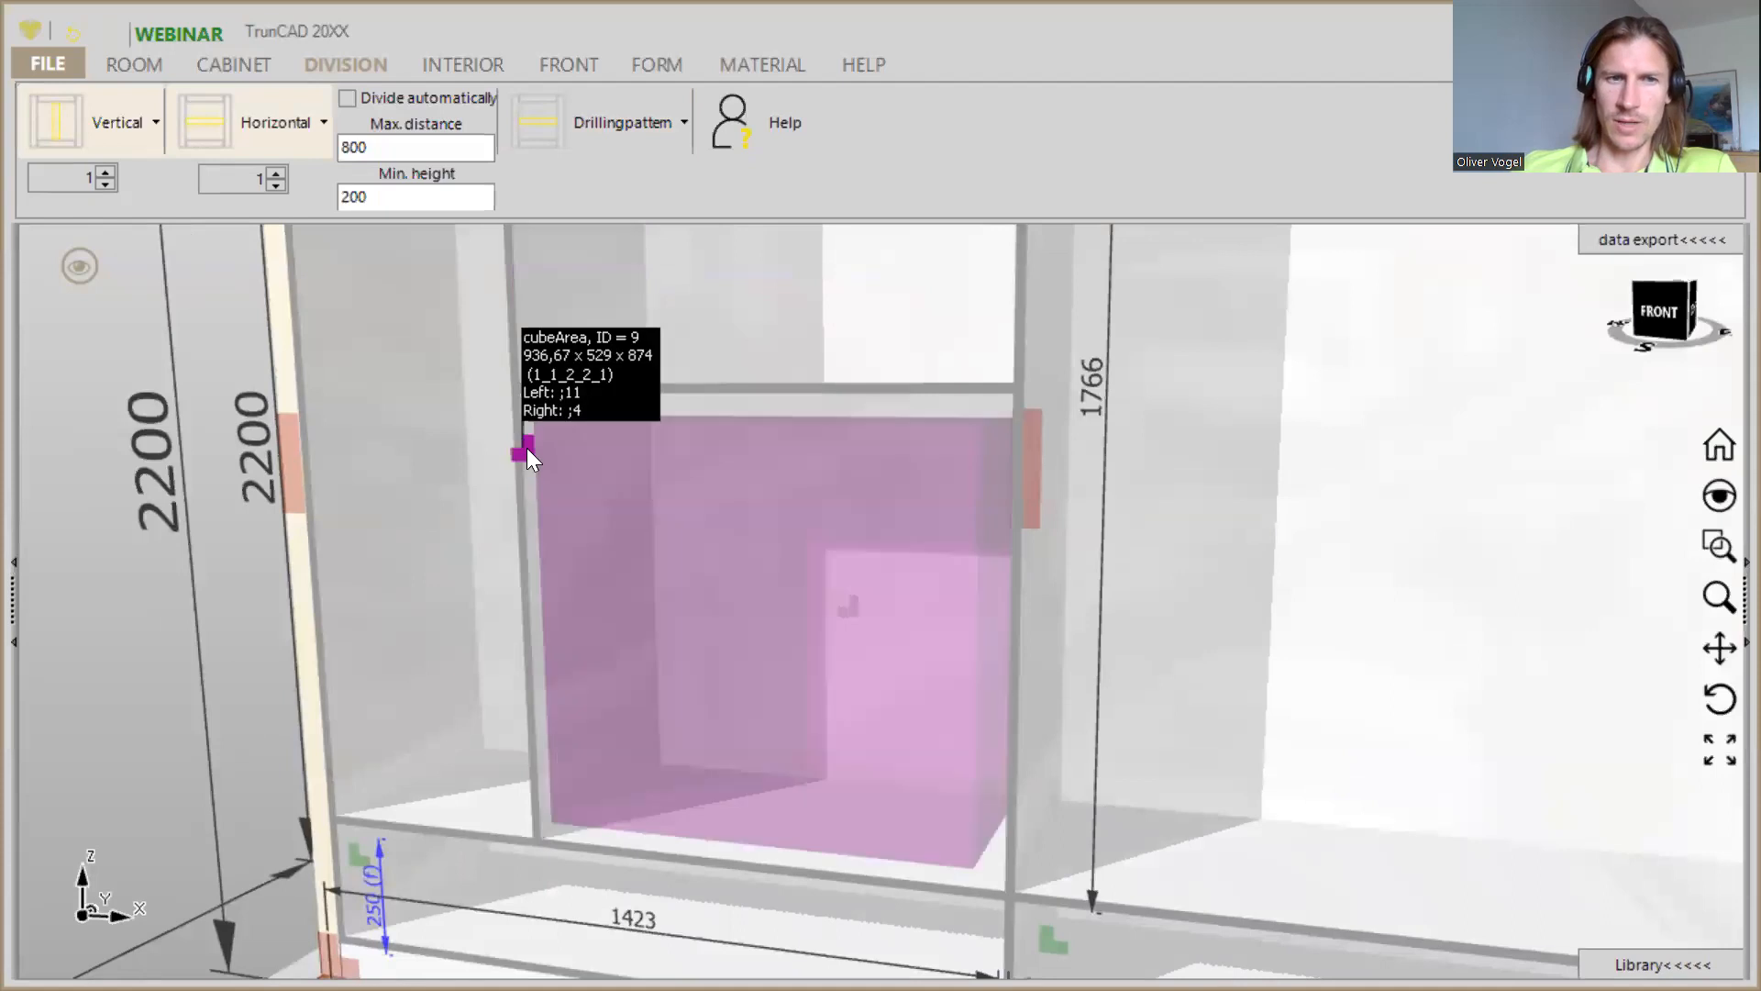
right_click(529, 450)
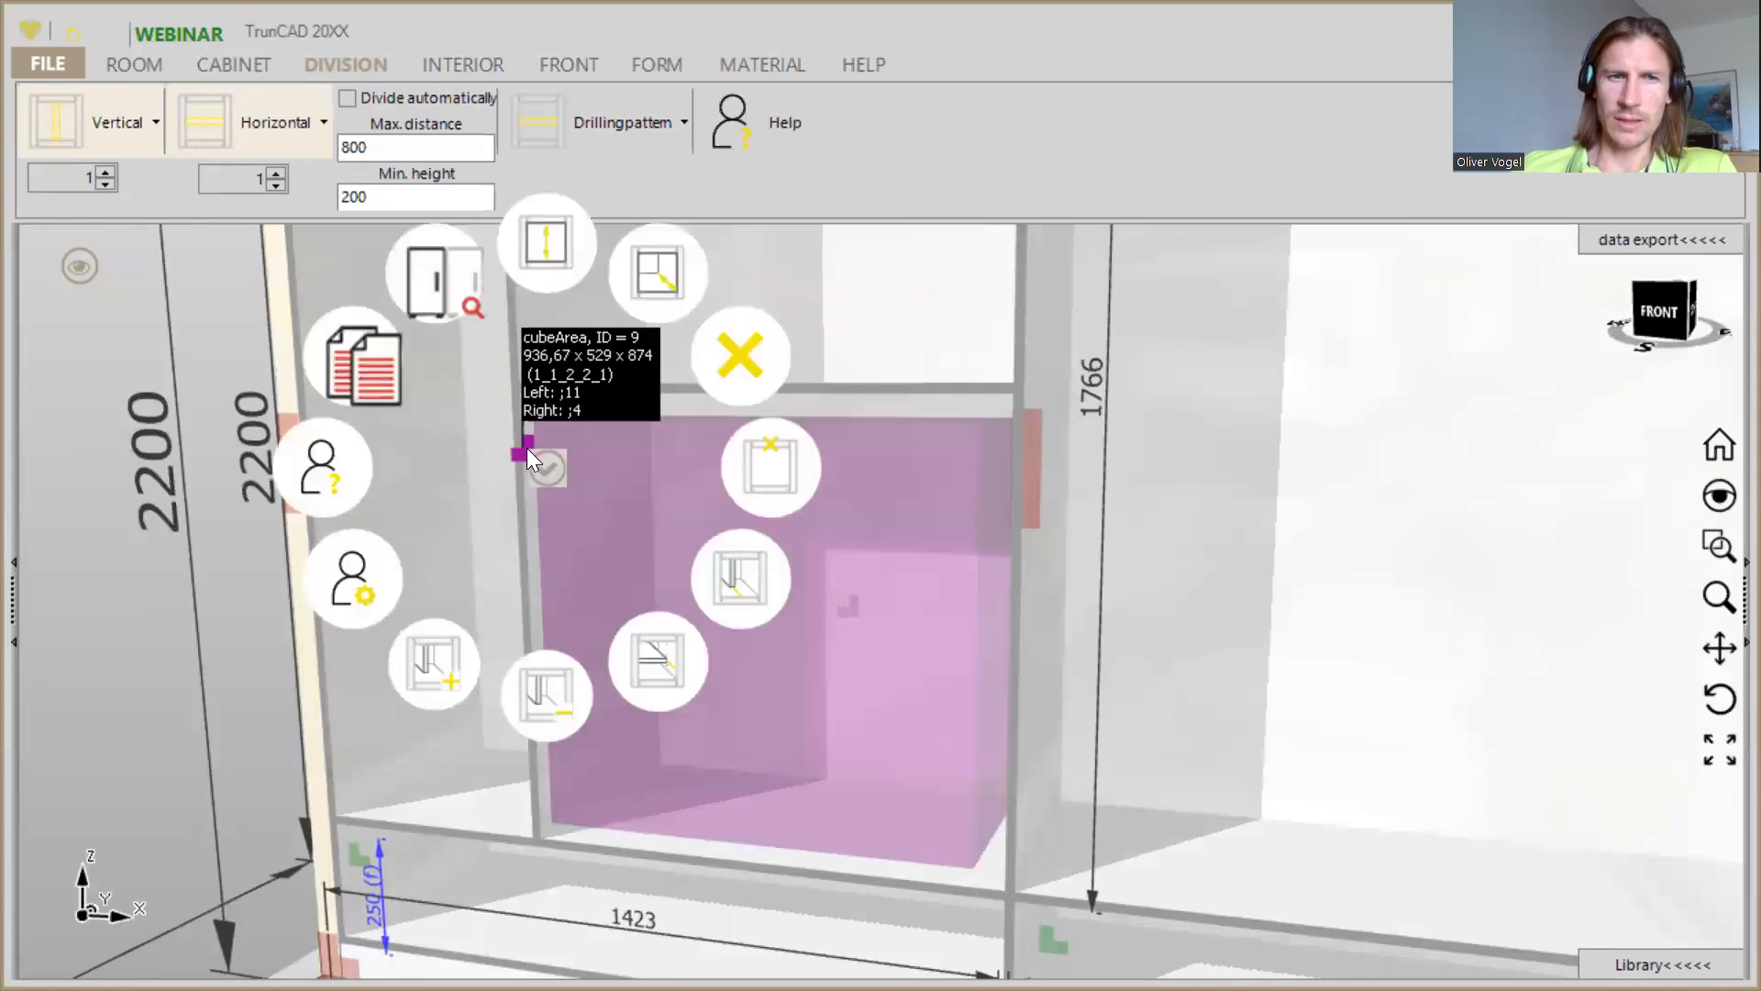
click(546, 248)
text(150)
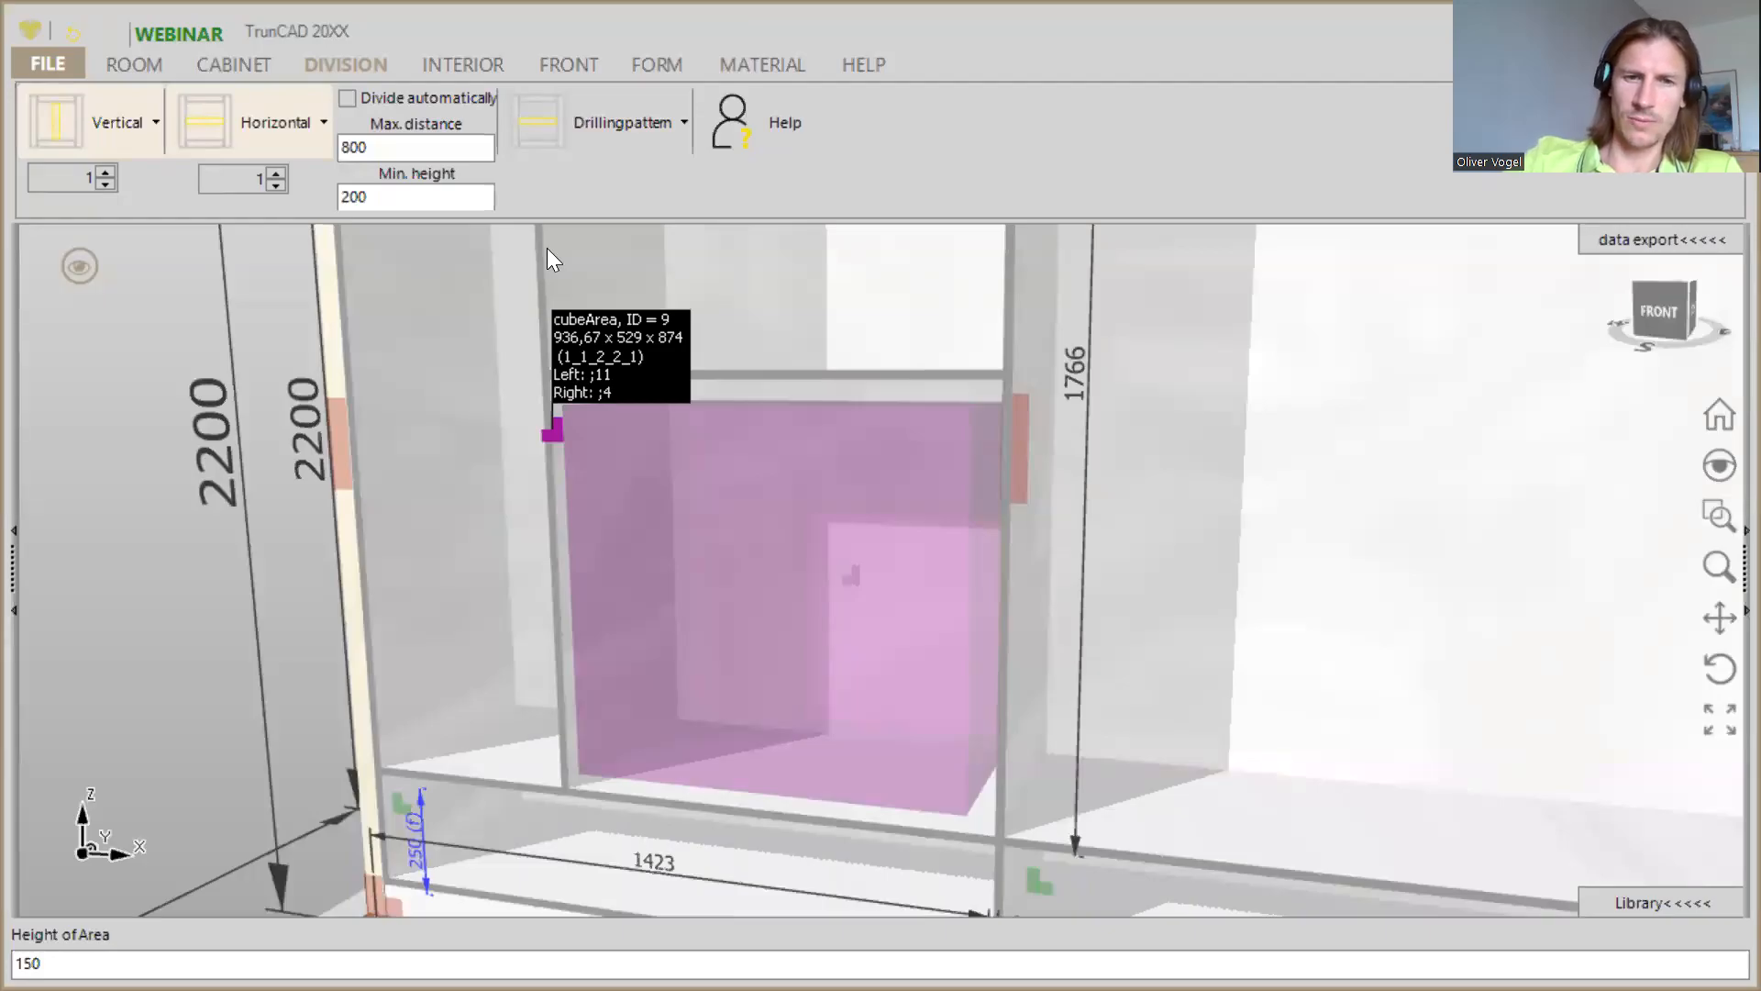
key(Return)
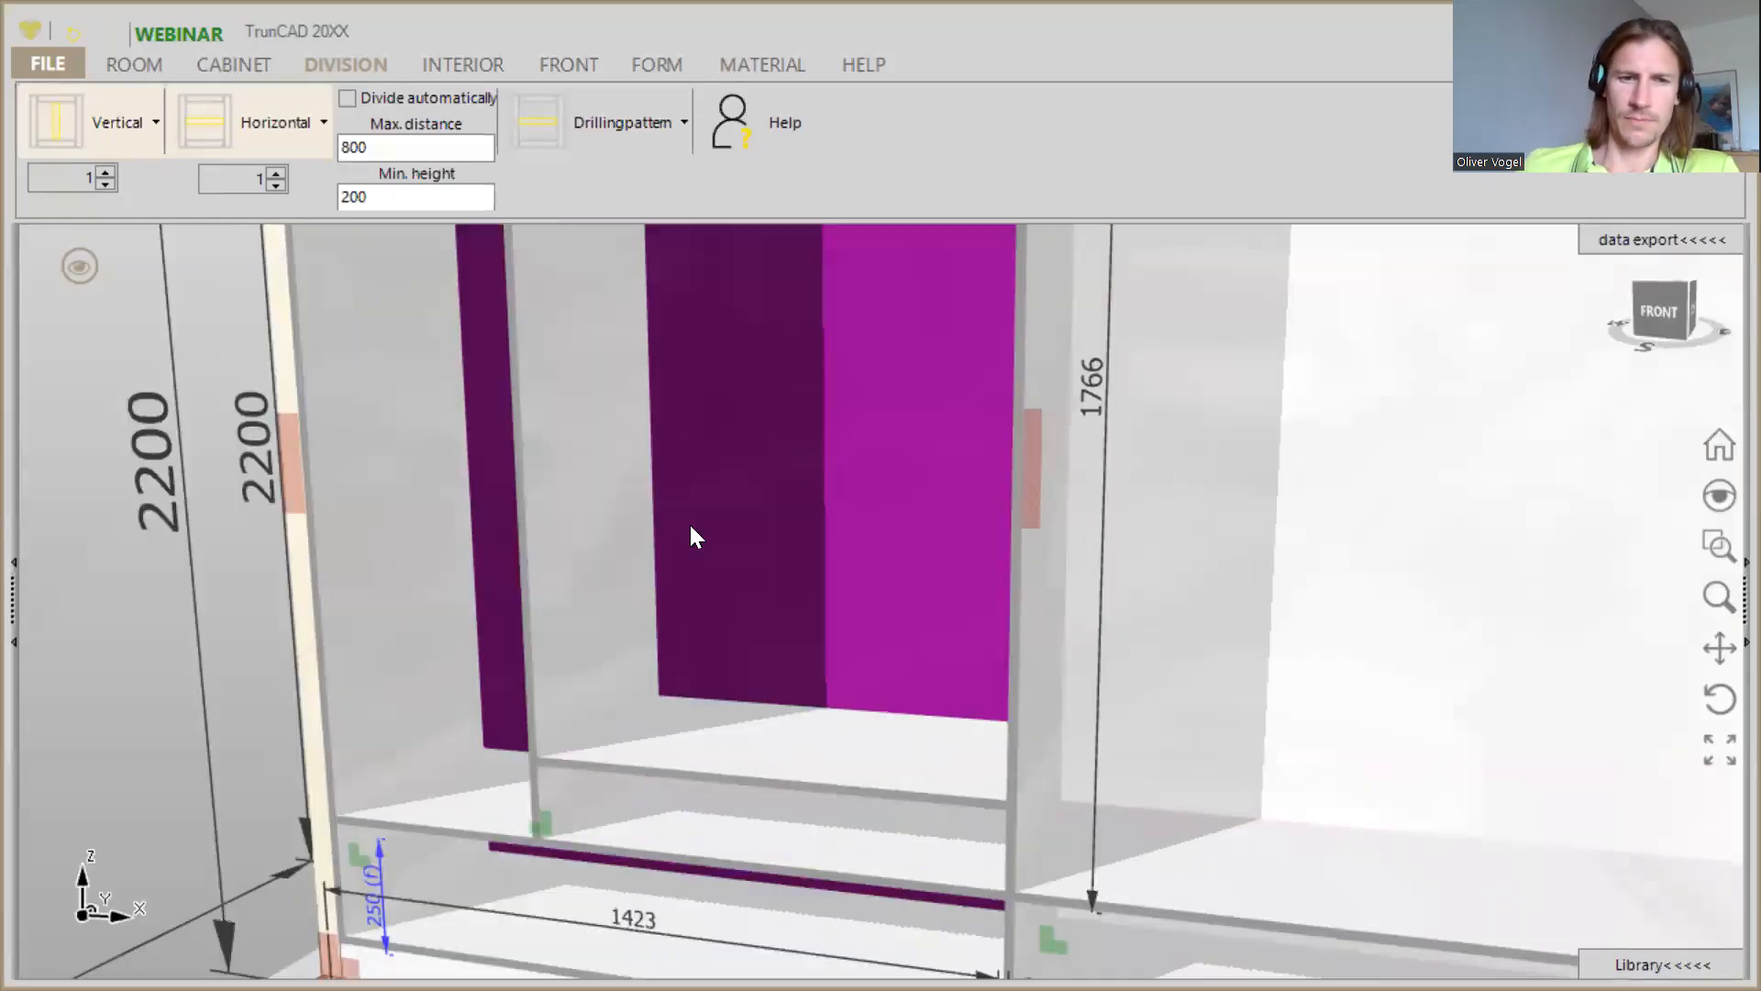
- Divide the space above the 150-high area with a vertical partition and add two horizontal shelves in its right half
scroll(691, 526, down, 6)
middle_drag(703, 534, 736, 554)
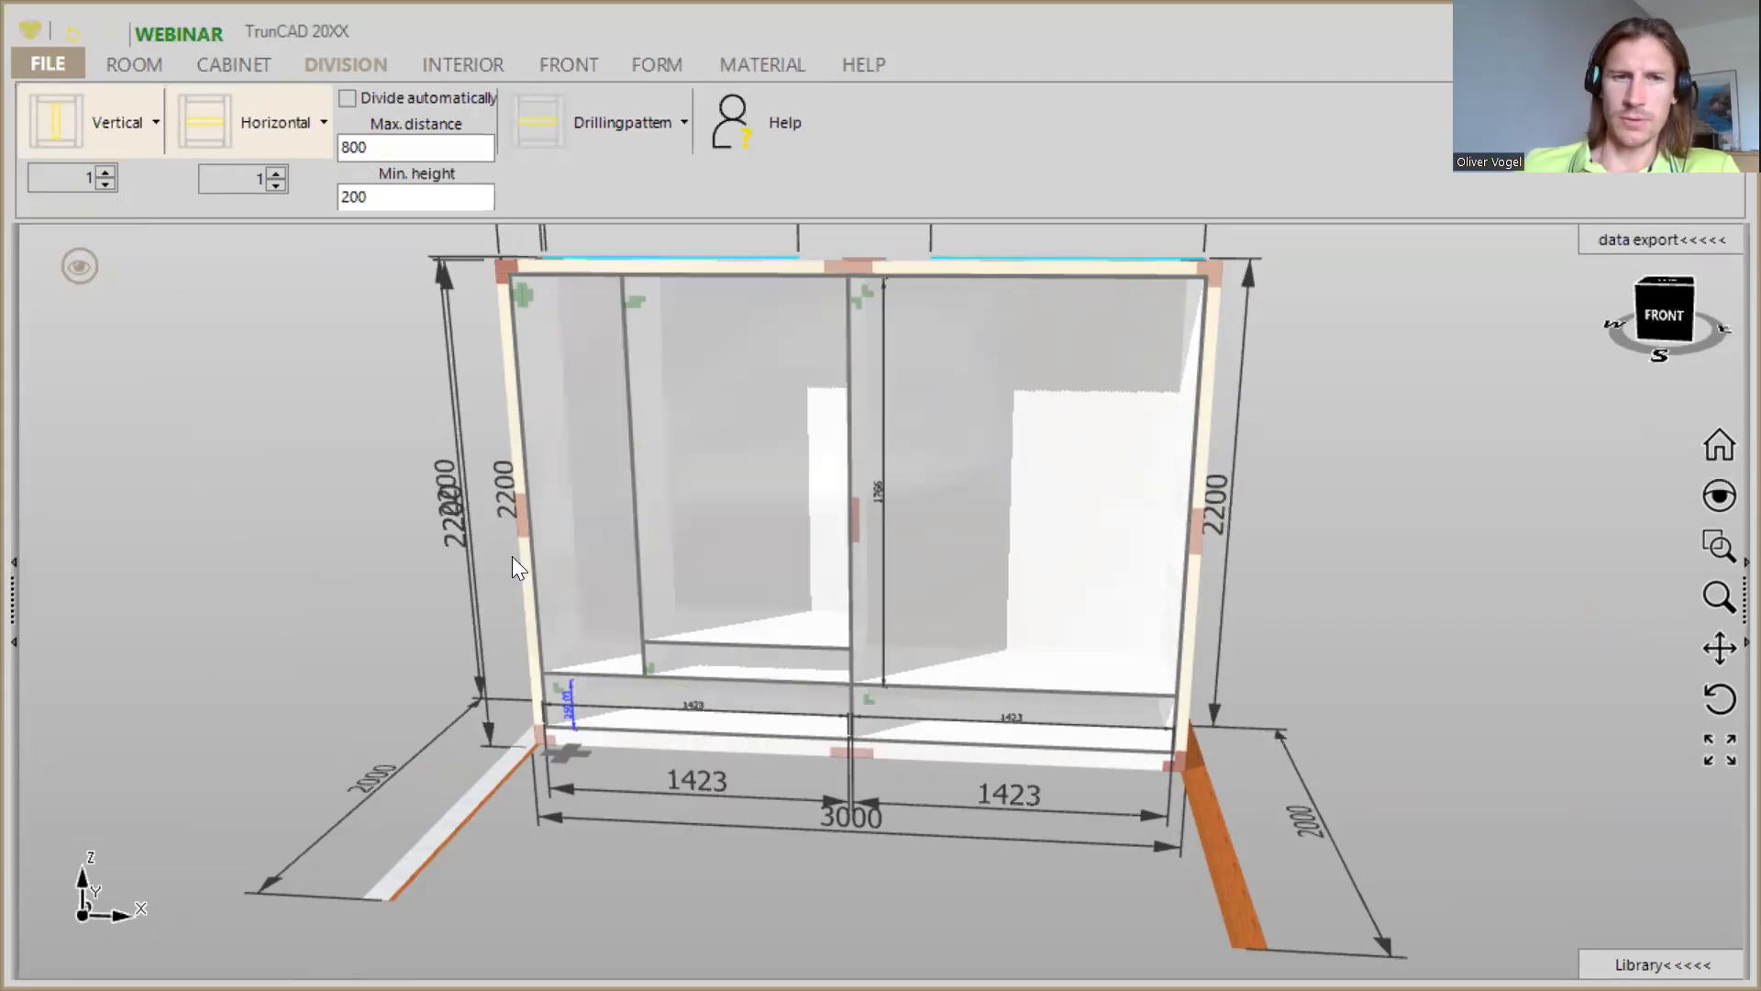
drag(77, 125, 701, 457)
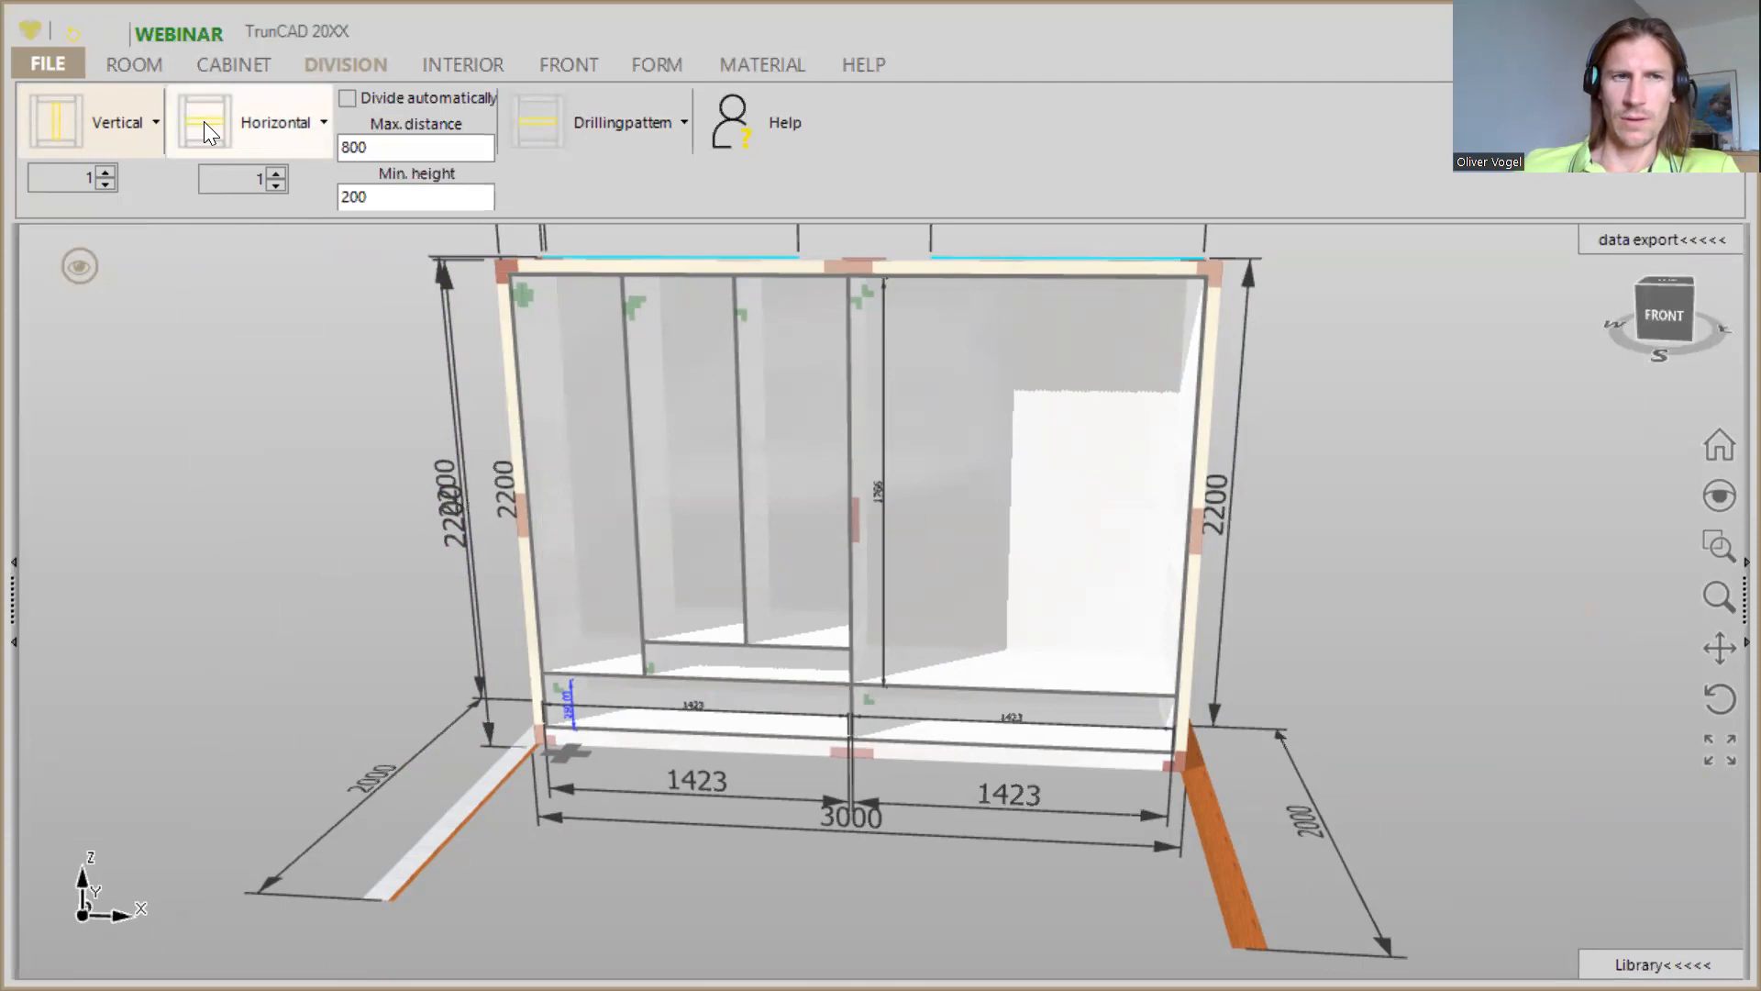
drag(242, 139, 784, 415)
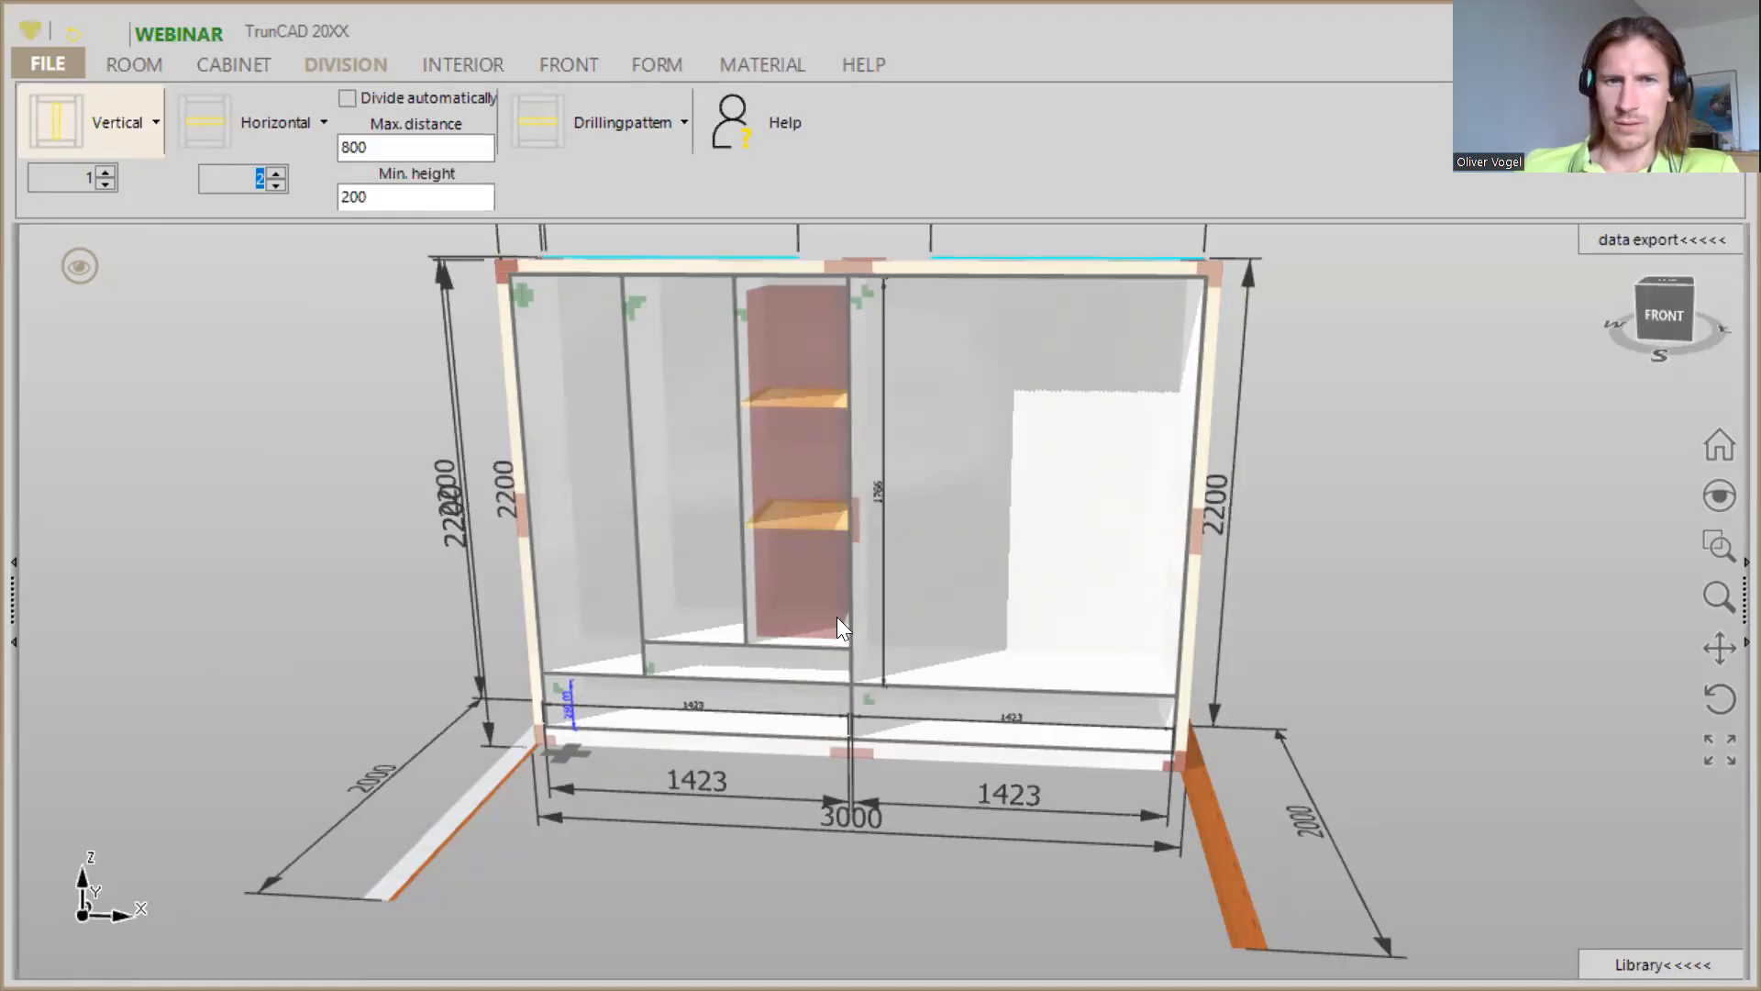
drag(837, 616, 830, 607)
- Set the height of the area beneath the lower of the two new shelves to 150
scroll(820, 598, up, 5)
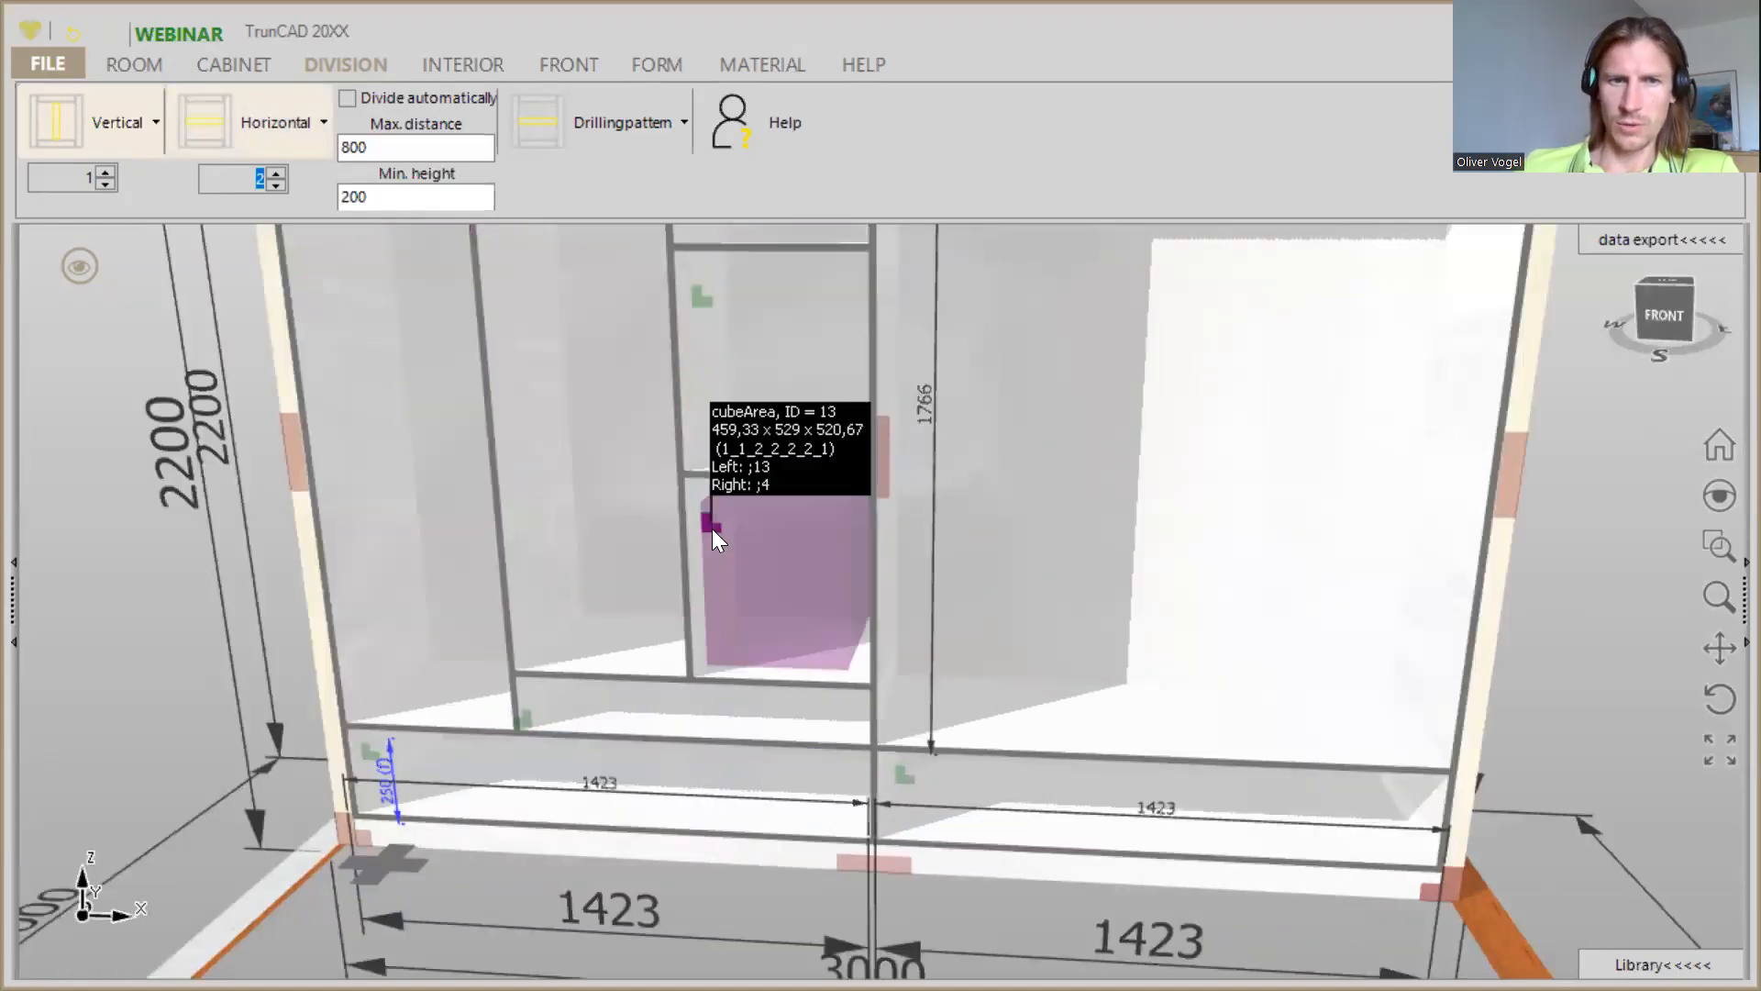
right_click(714, 532)
click(743, 318)
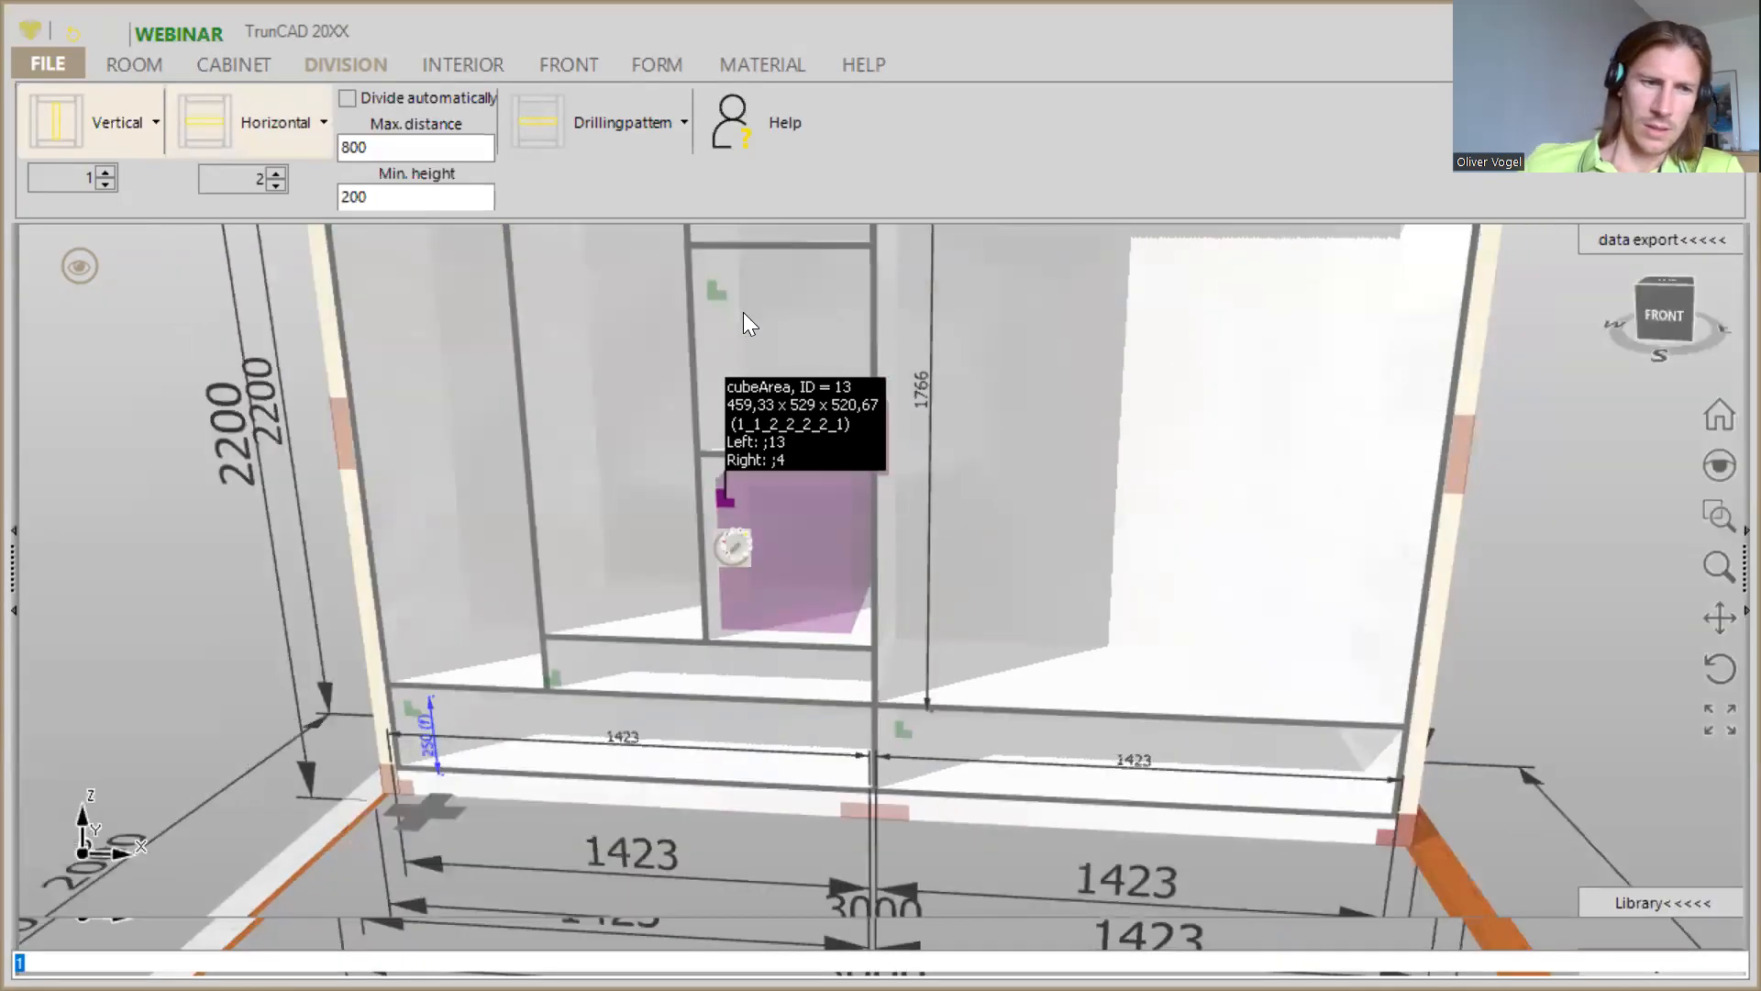
text(150)
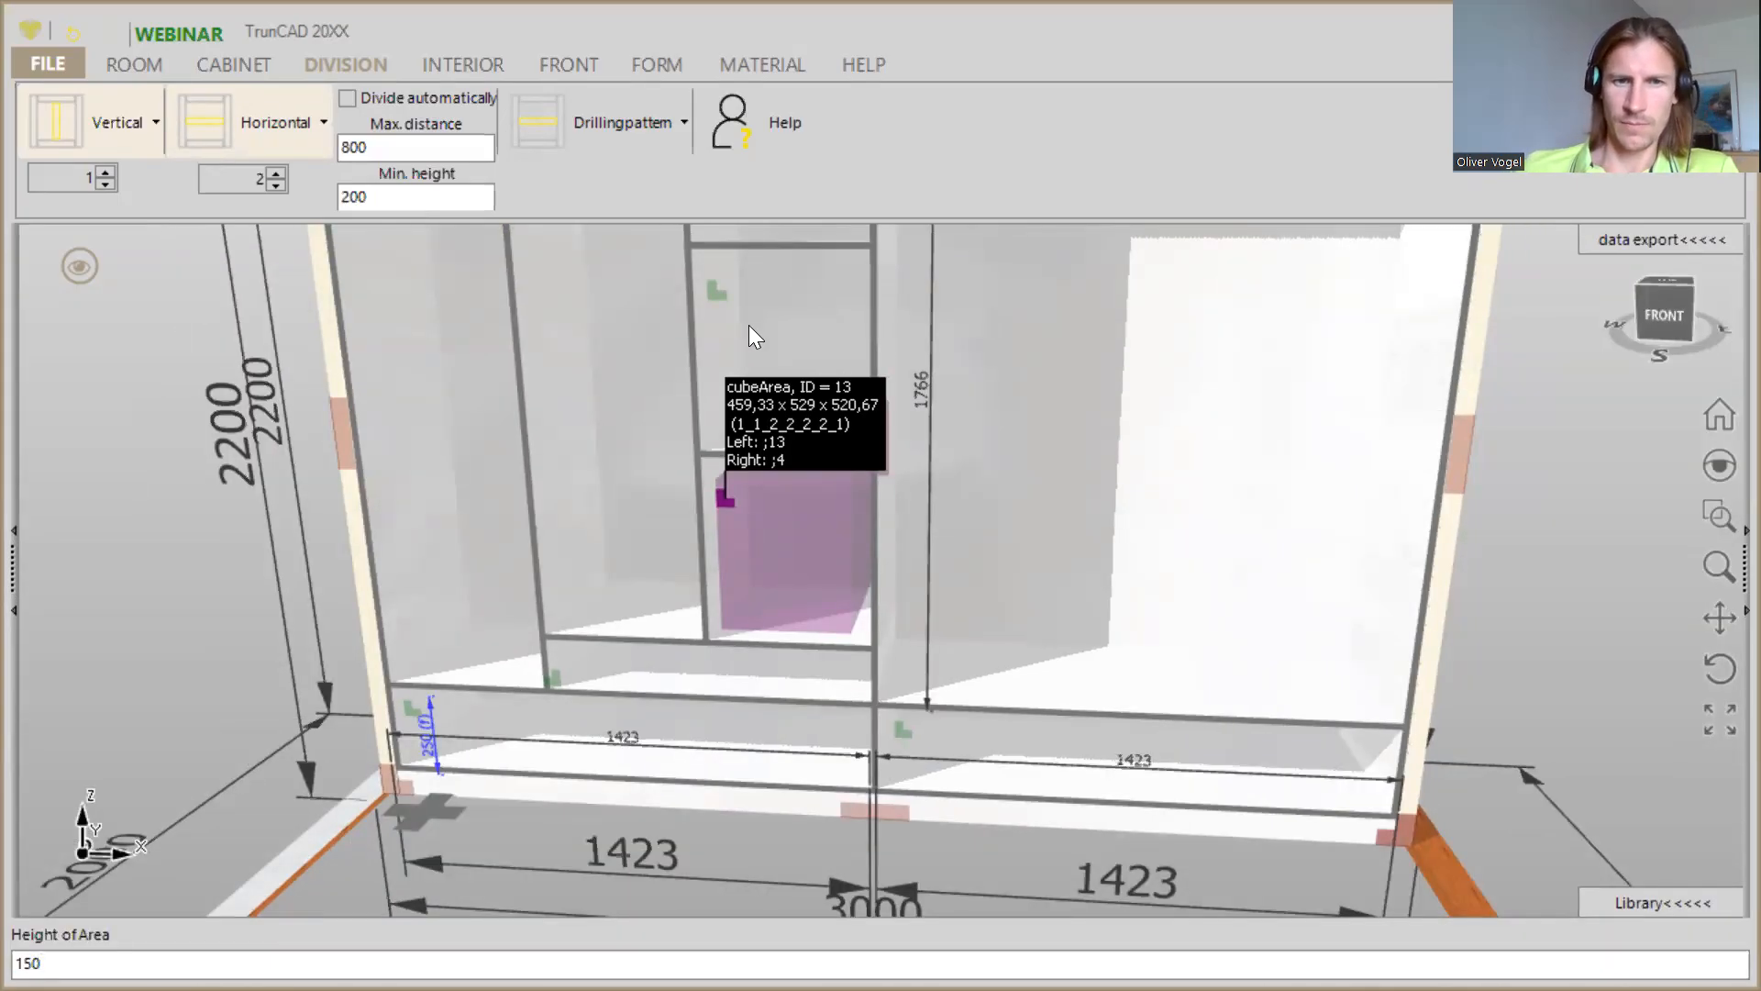
key(Return)
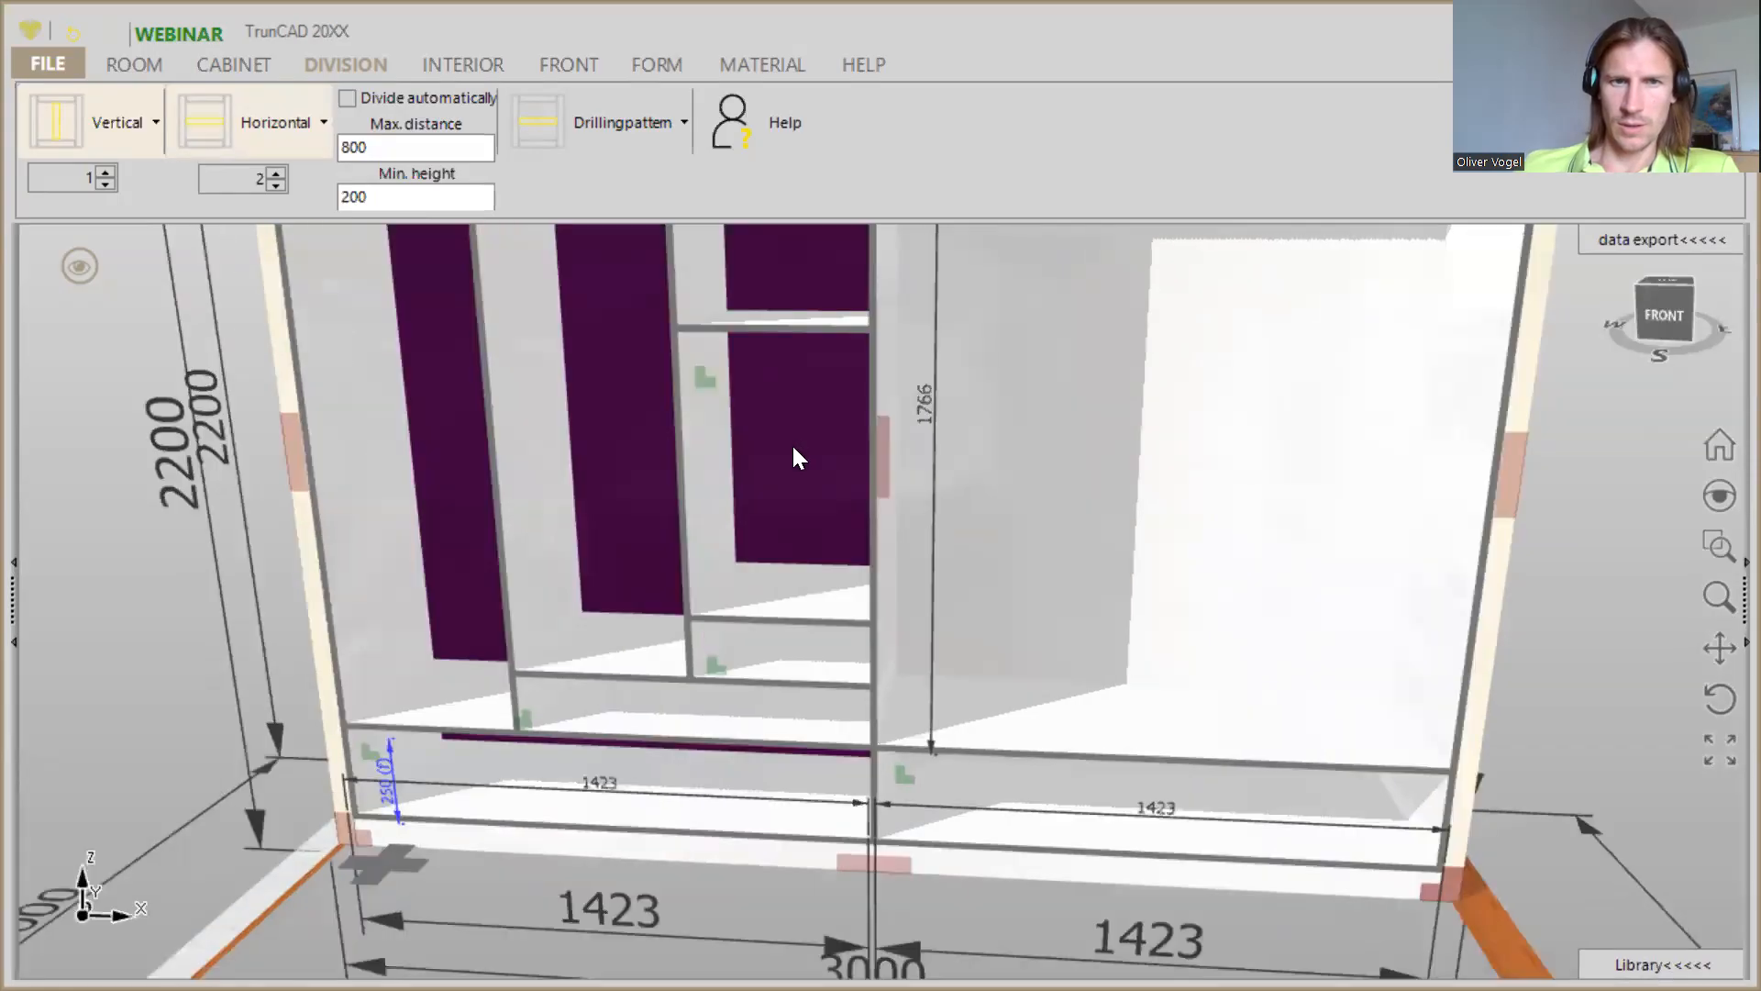
- Set the height of the area above the upper of the two shelves to 250
middle_drag(792, 444, 785, 631)
scroll(785, 621, down, 2)
scroll(783, 615, down, 2)
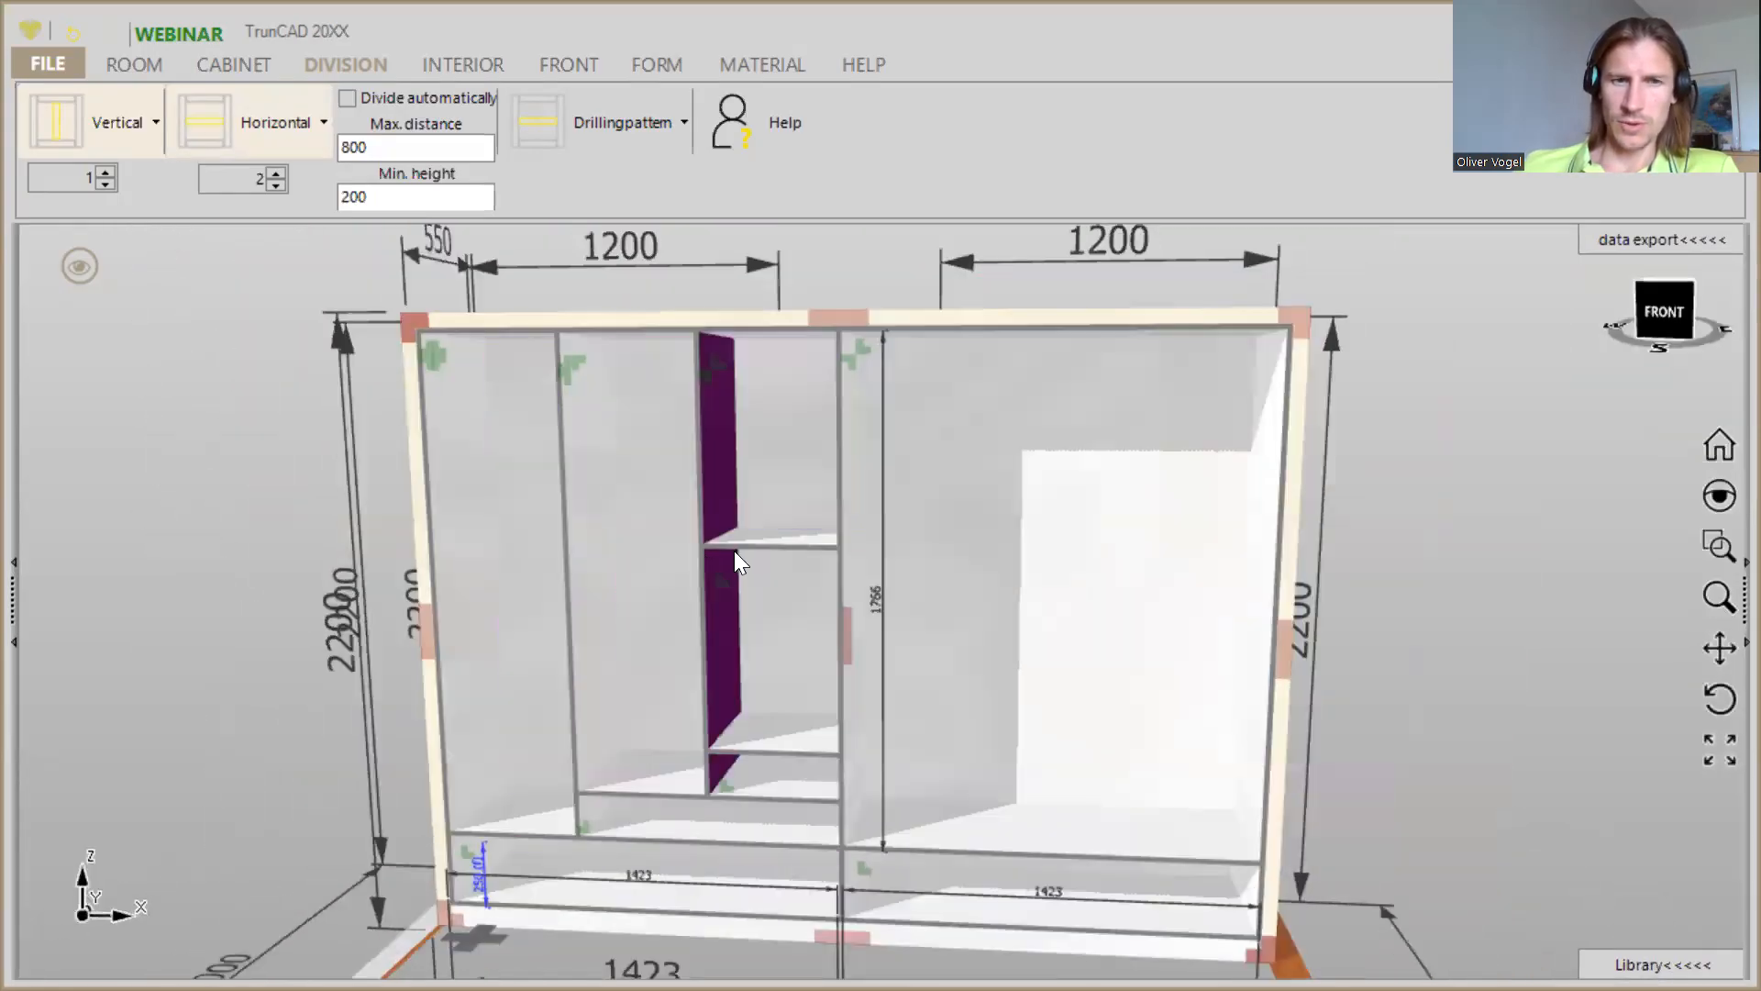
mouse_move(727, 585)
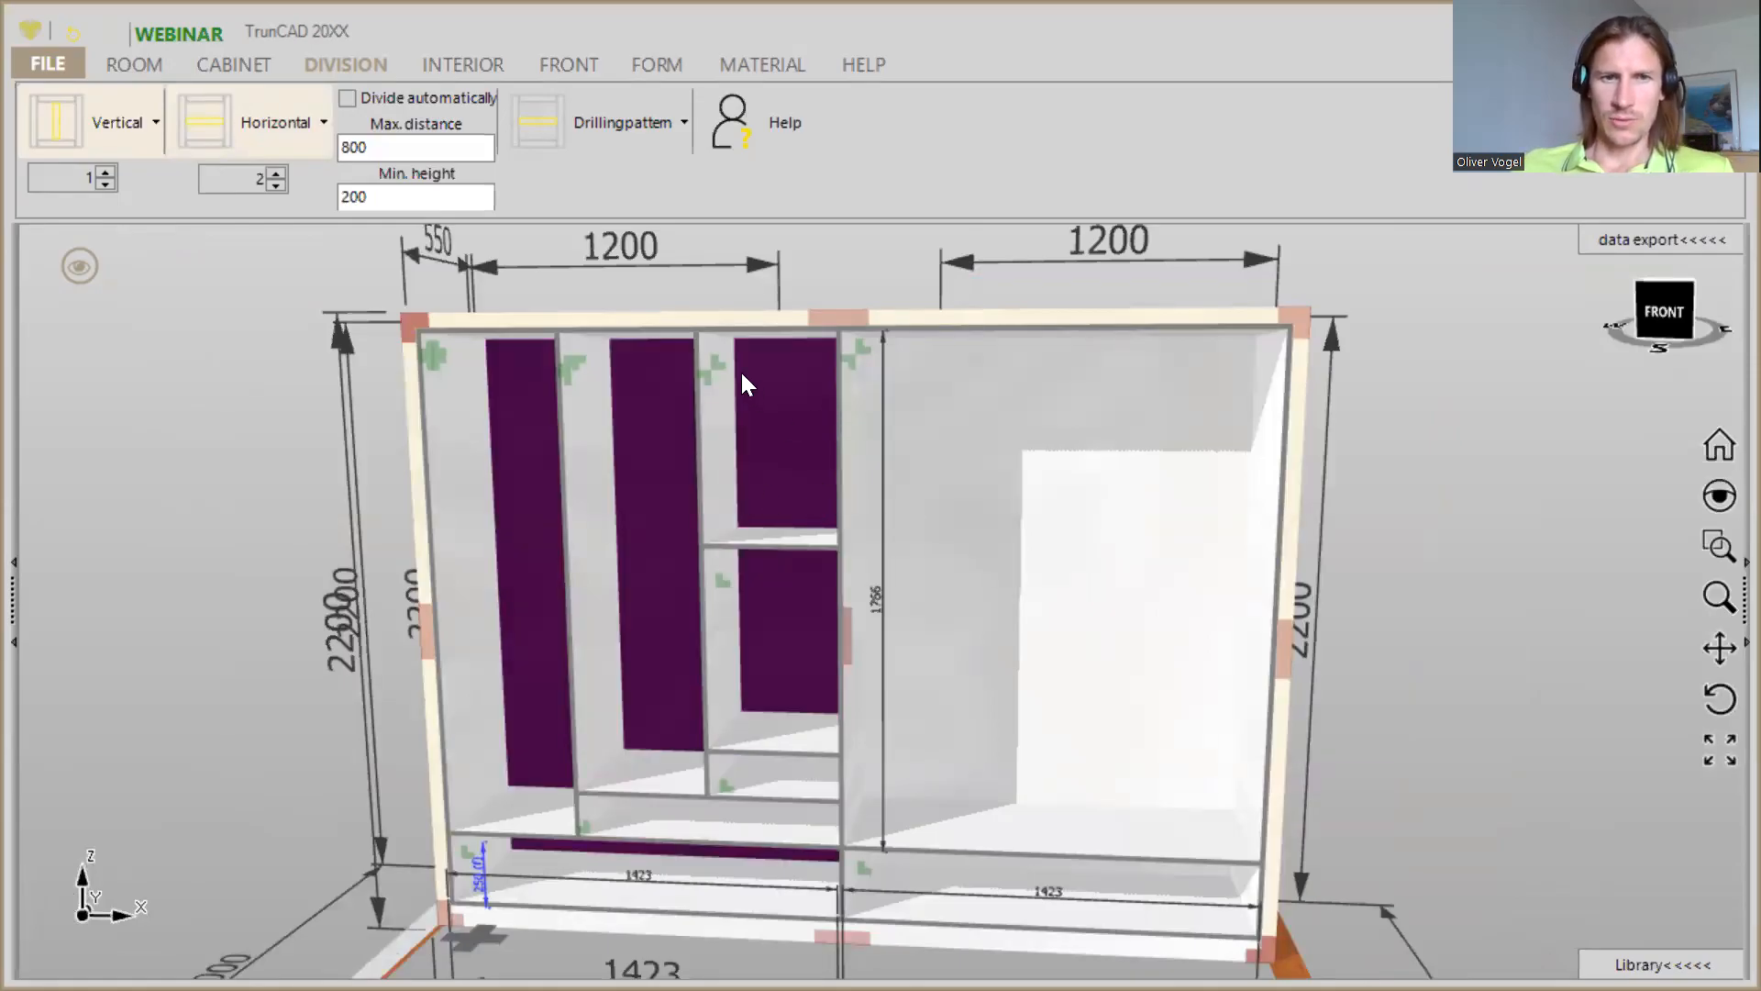
mouse_move(717, 367)
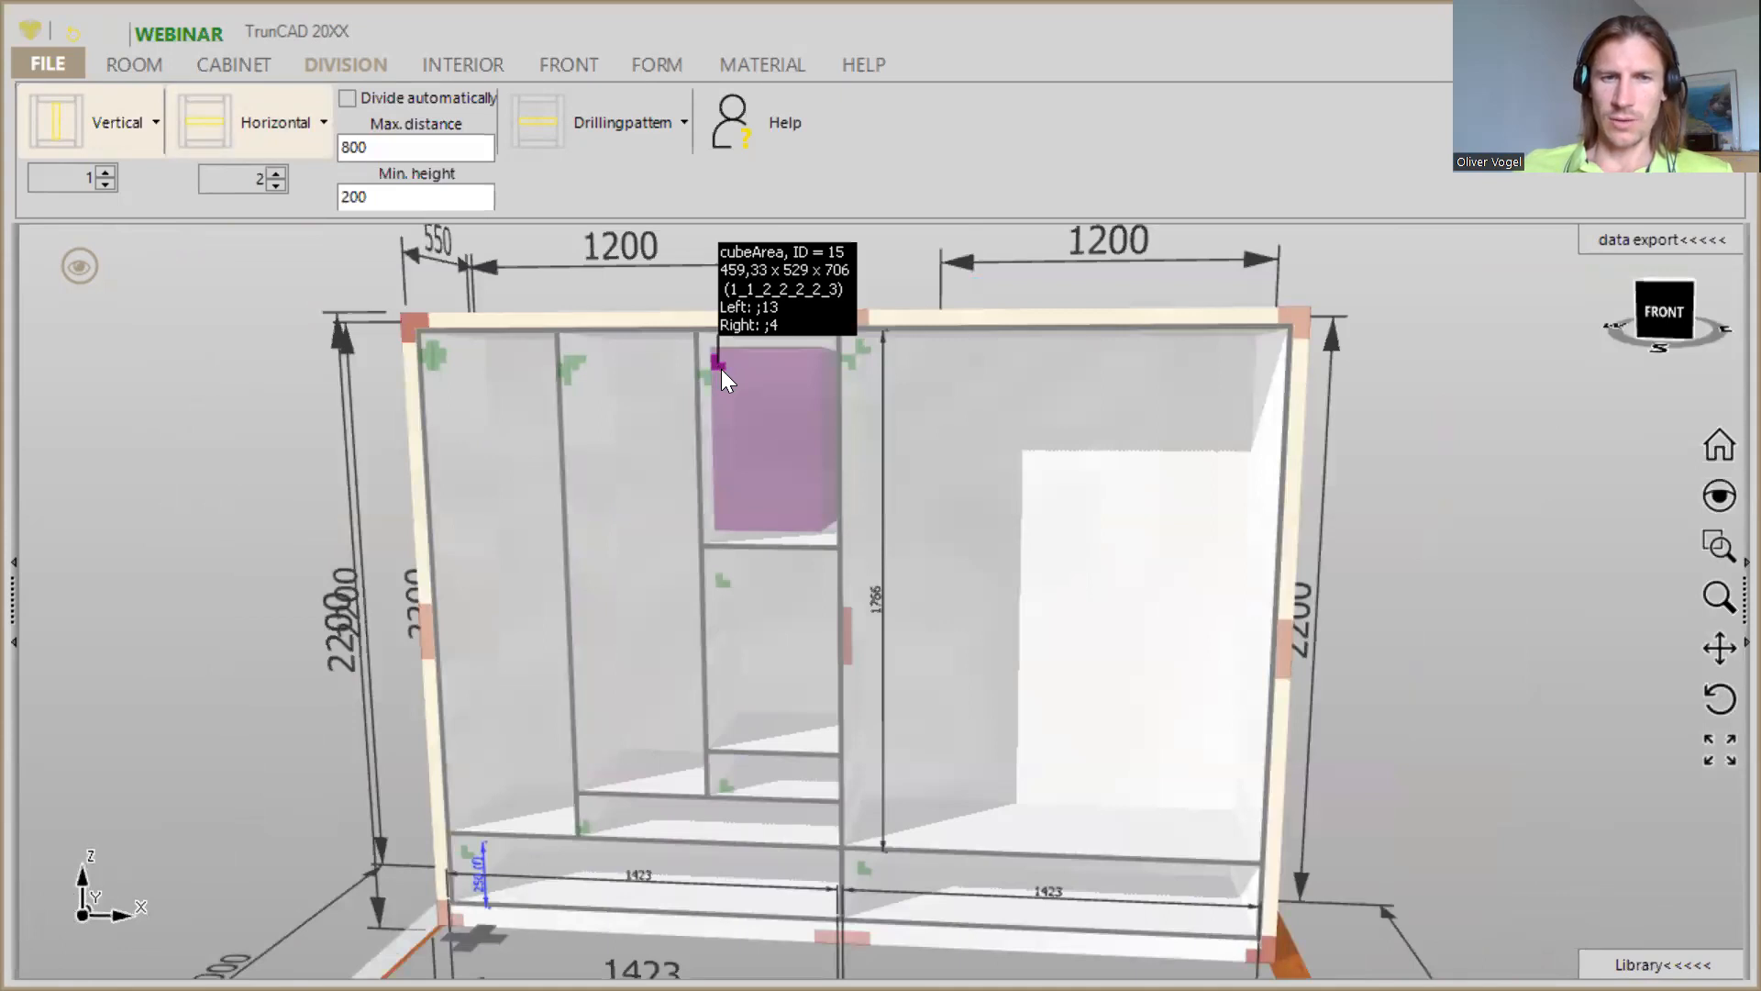
scroll(721, 369, up, 3)
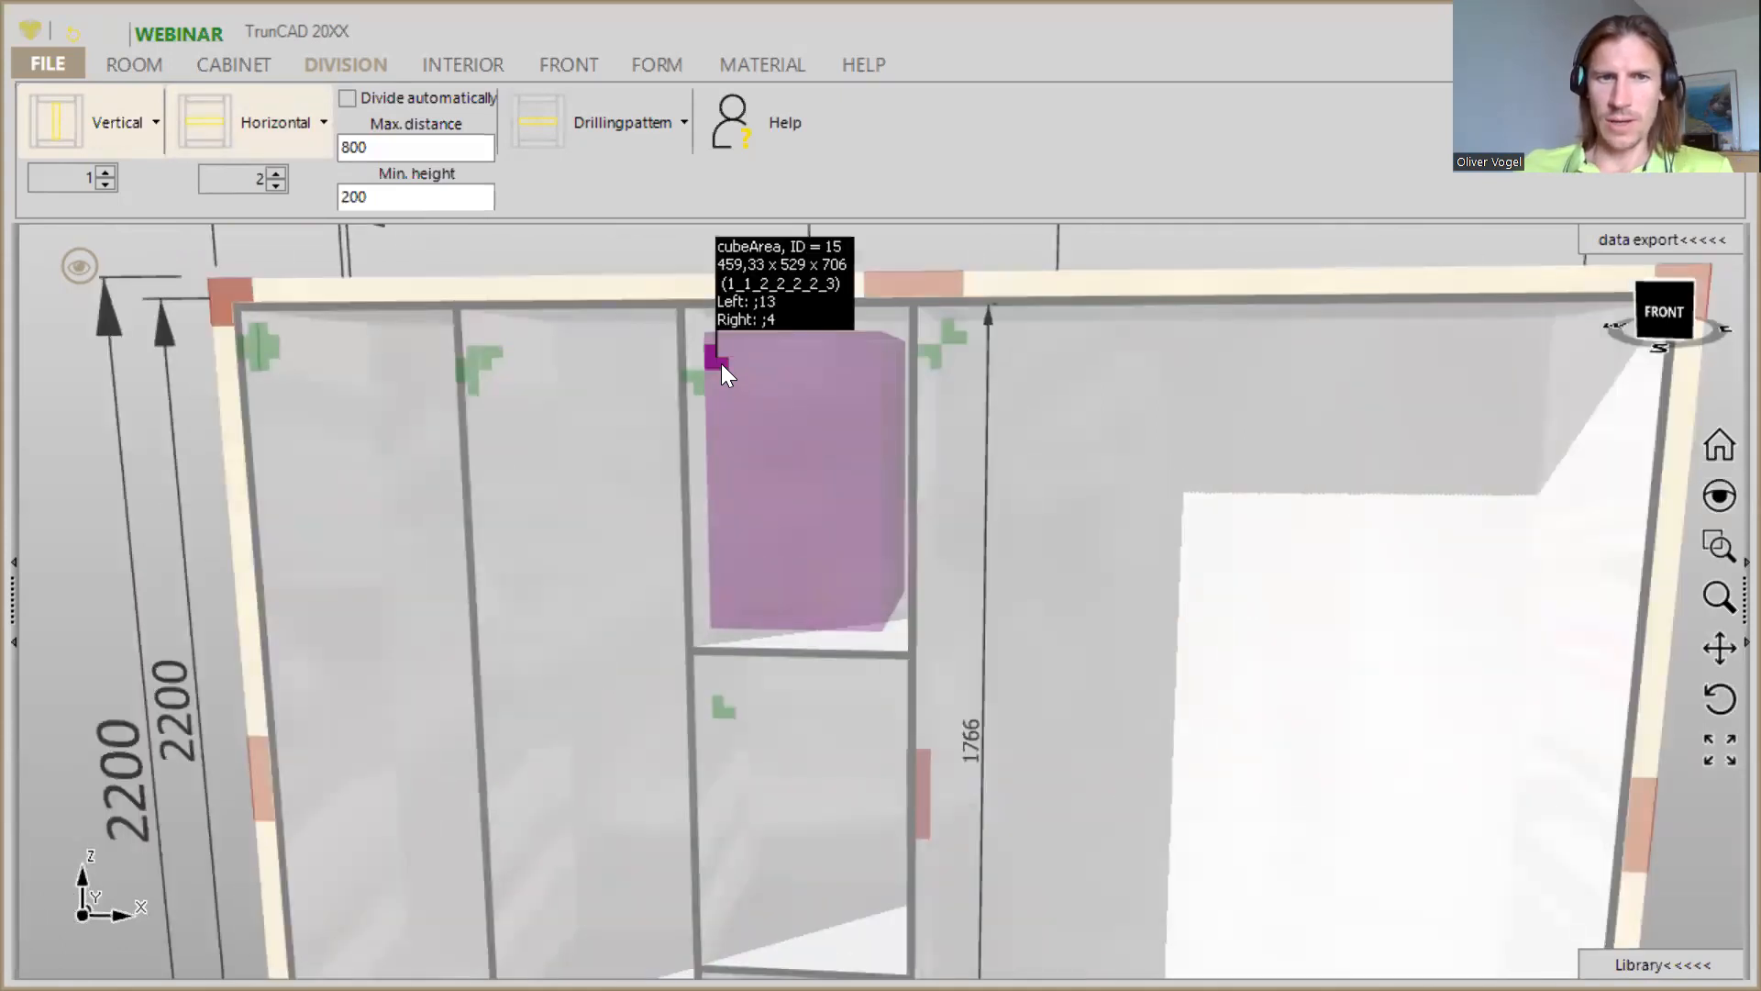
right_click(734, 378)
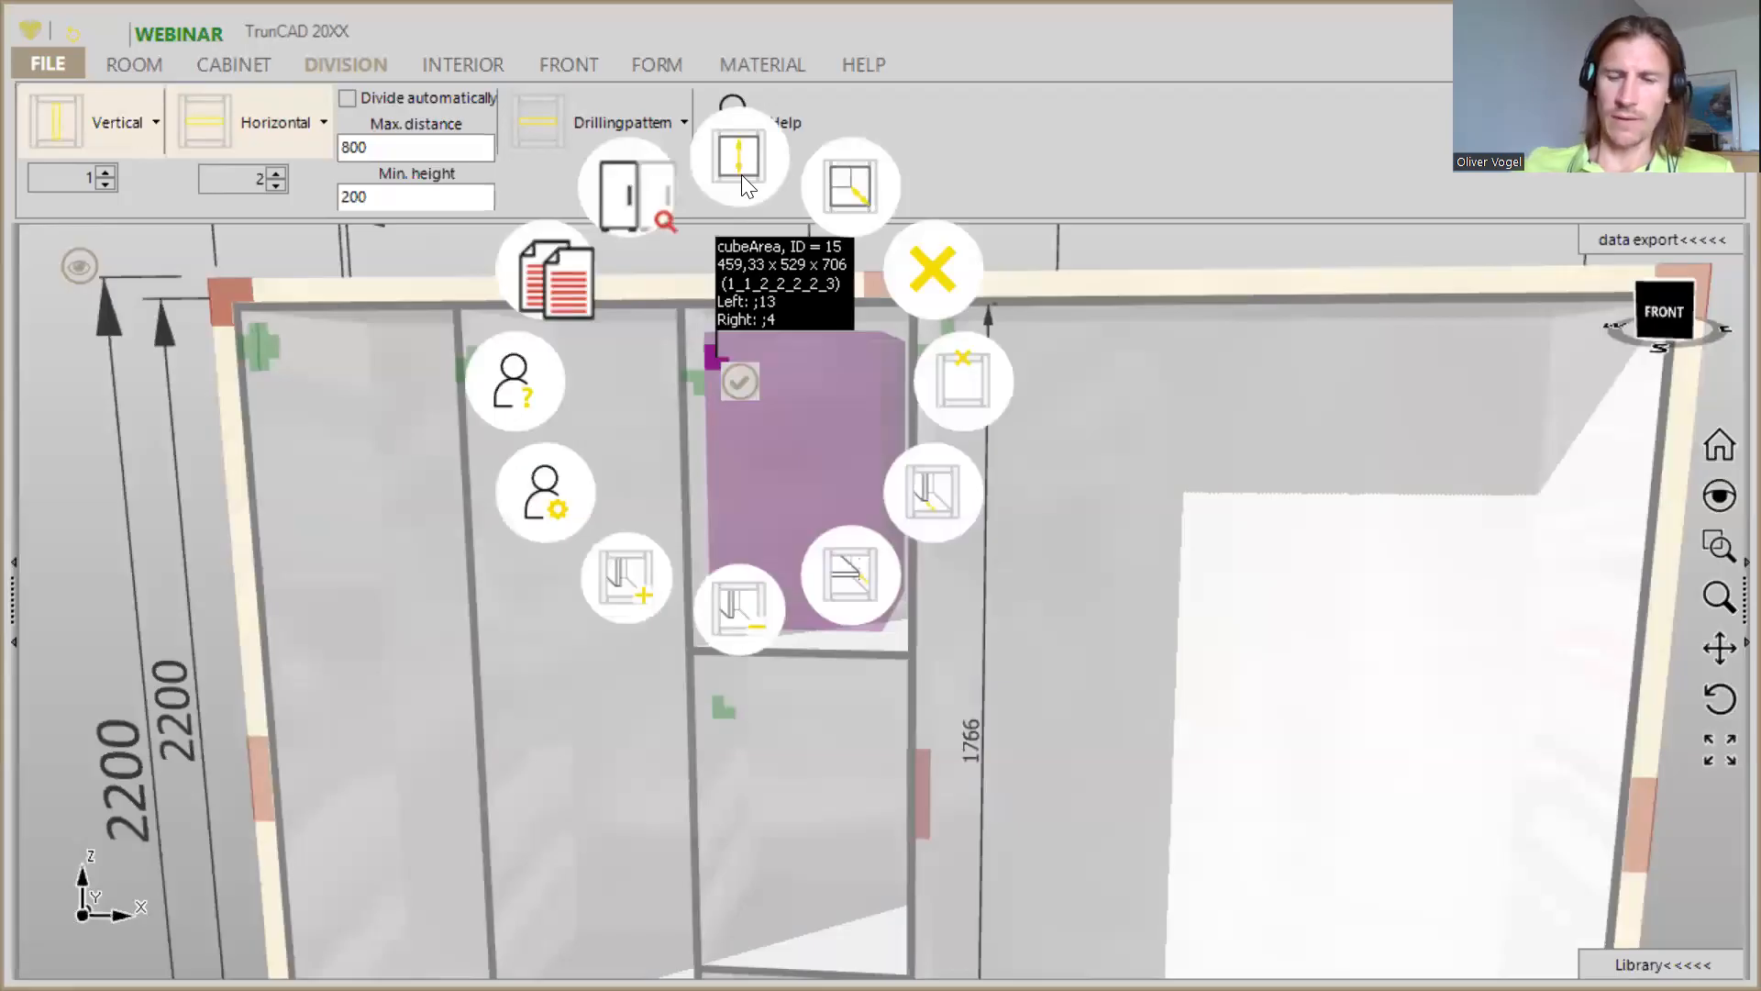
click(741, 175)
text(250)
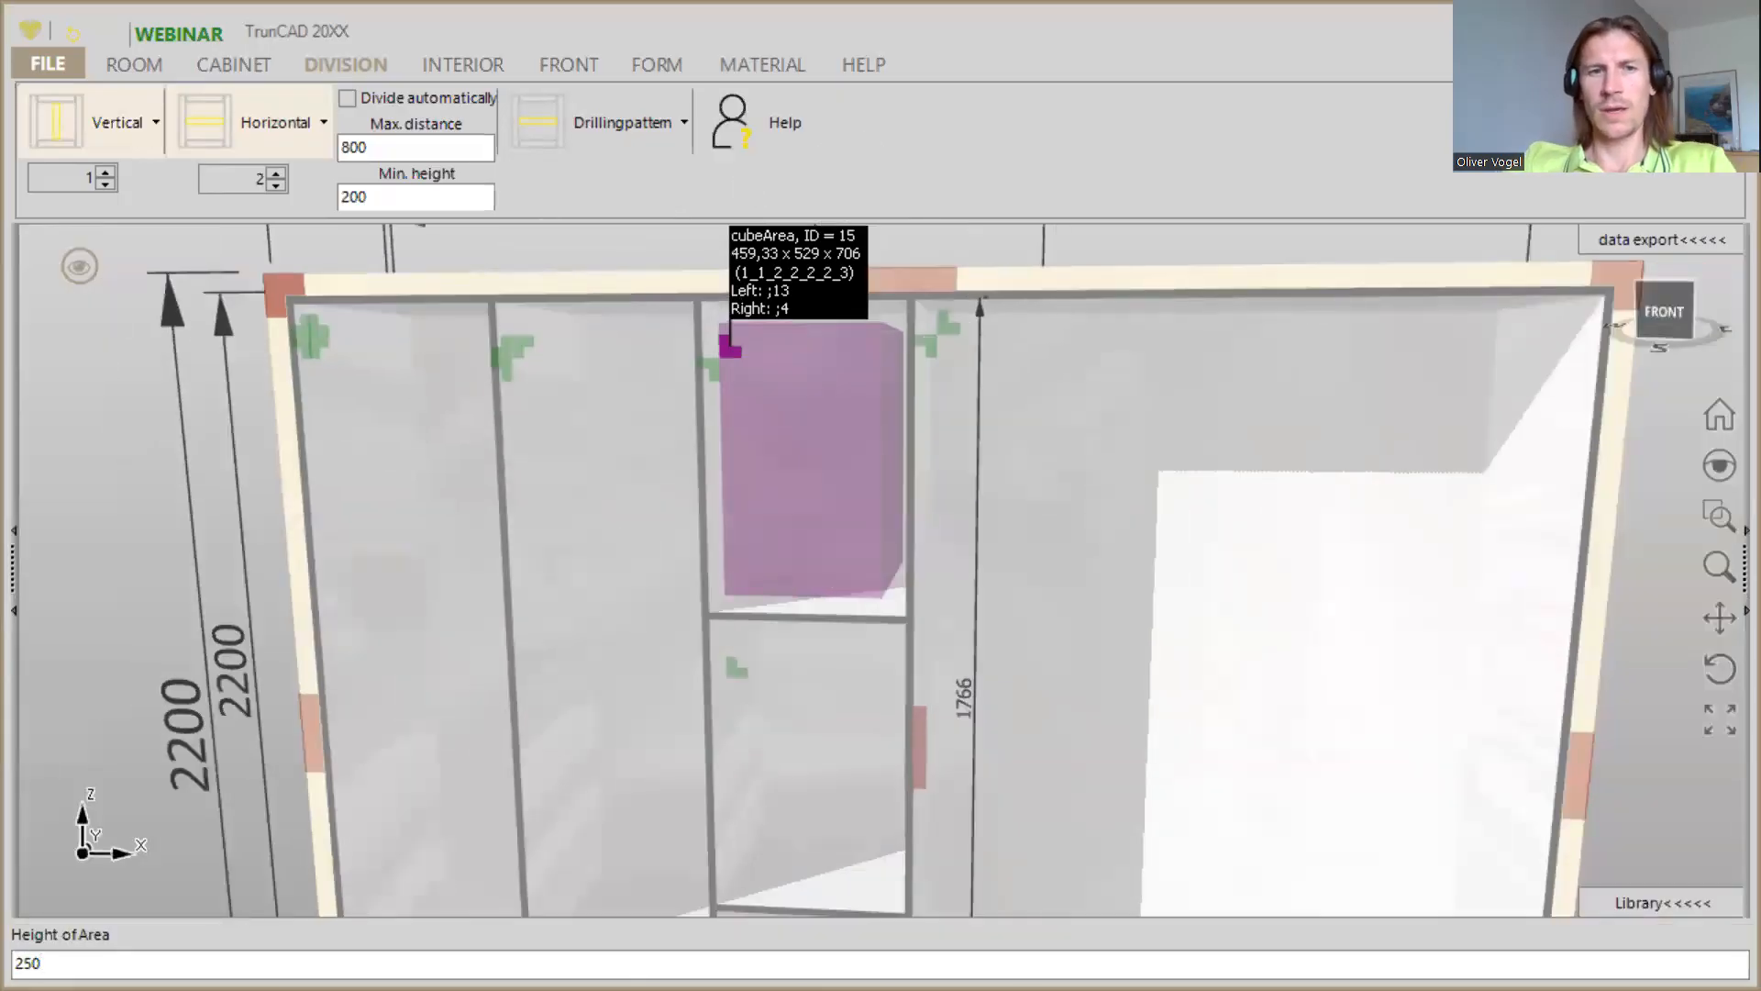
key(Return)
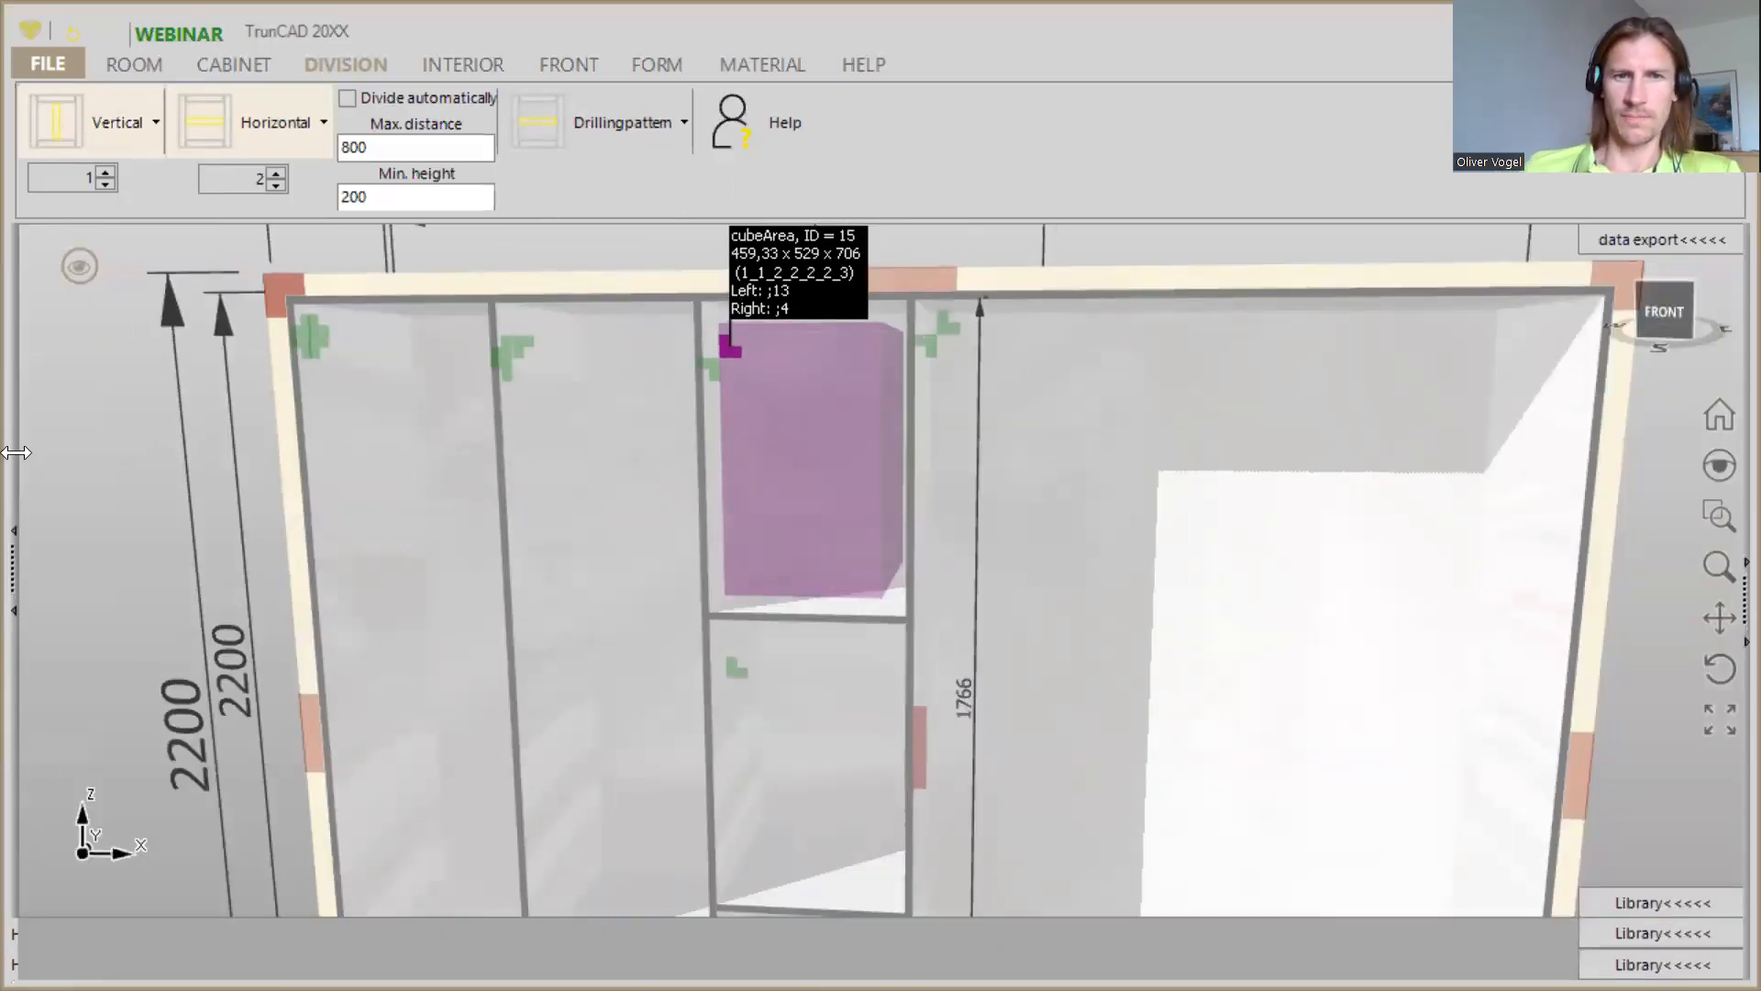
- Set the number of horizontal shelves to 1 and add one each in the leftmost compartment and the compartment beside it
scroll(464, 481, down, 3)
mouse_move(460, 494)
middle_down()
mouse_move(504, 492)
mouse_move(428, 507)
middle_up()
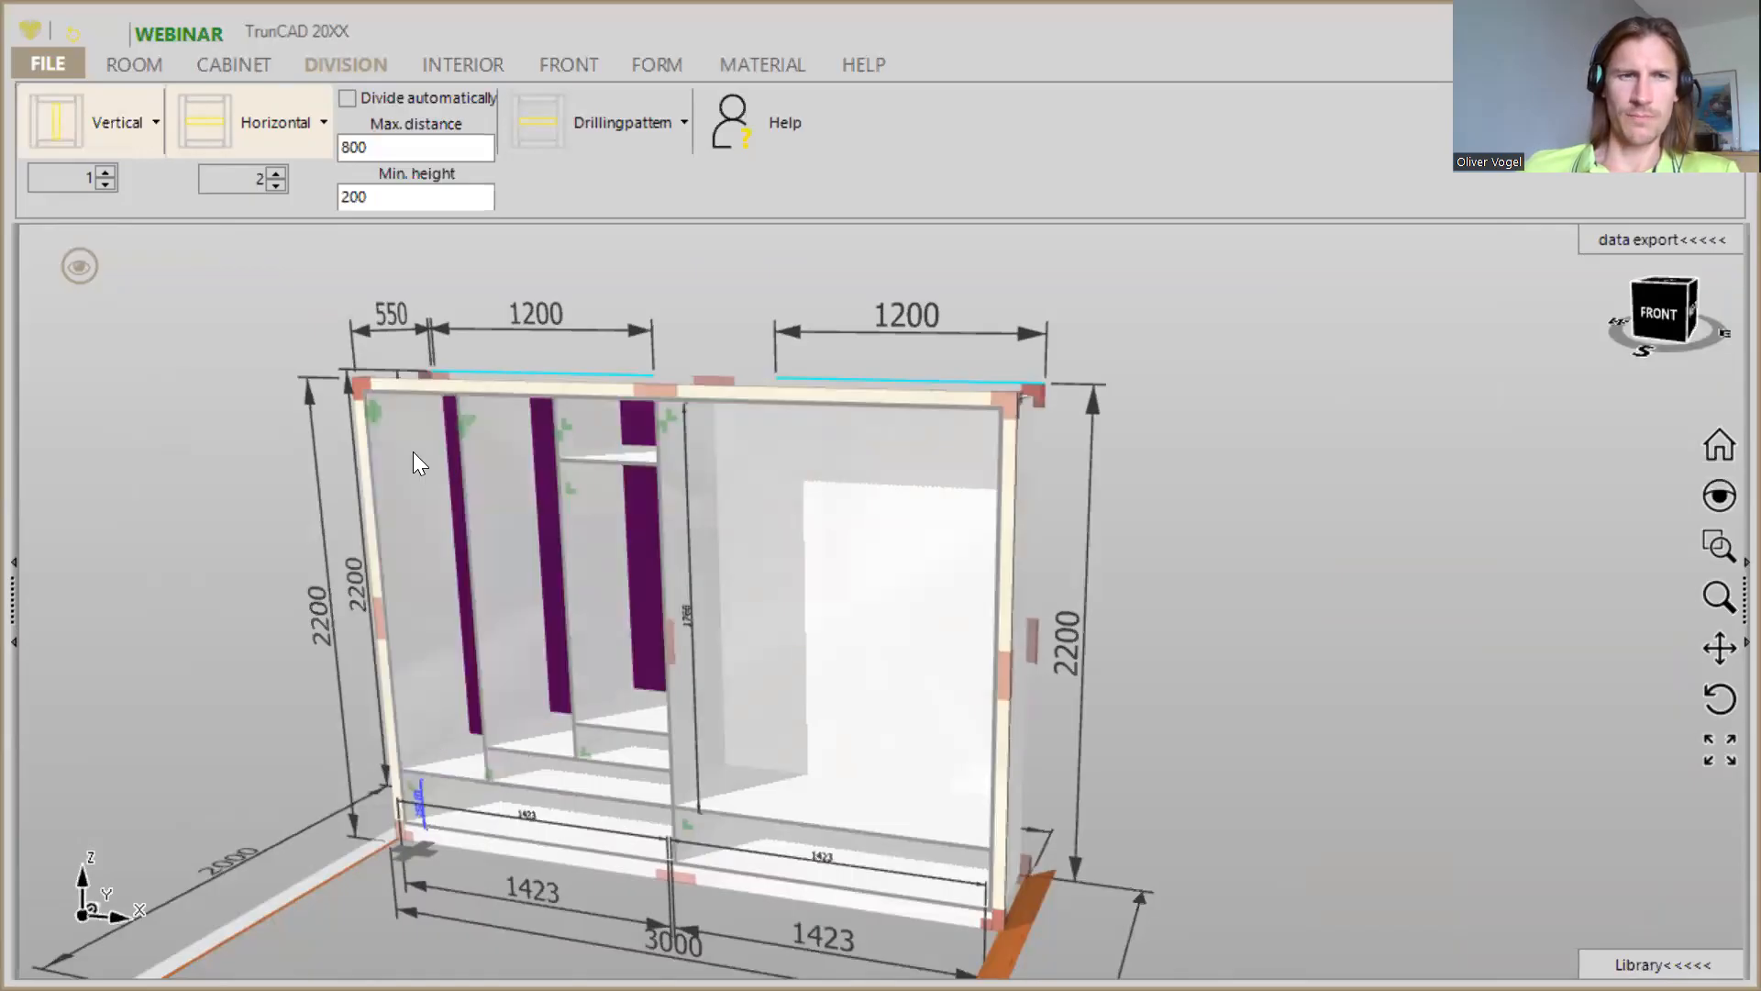
click(276, 188)
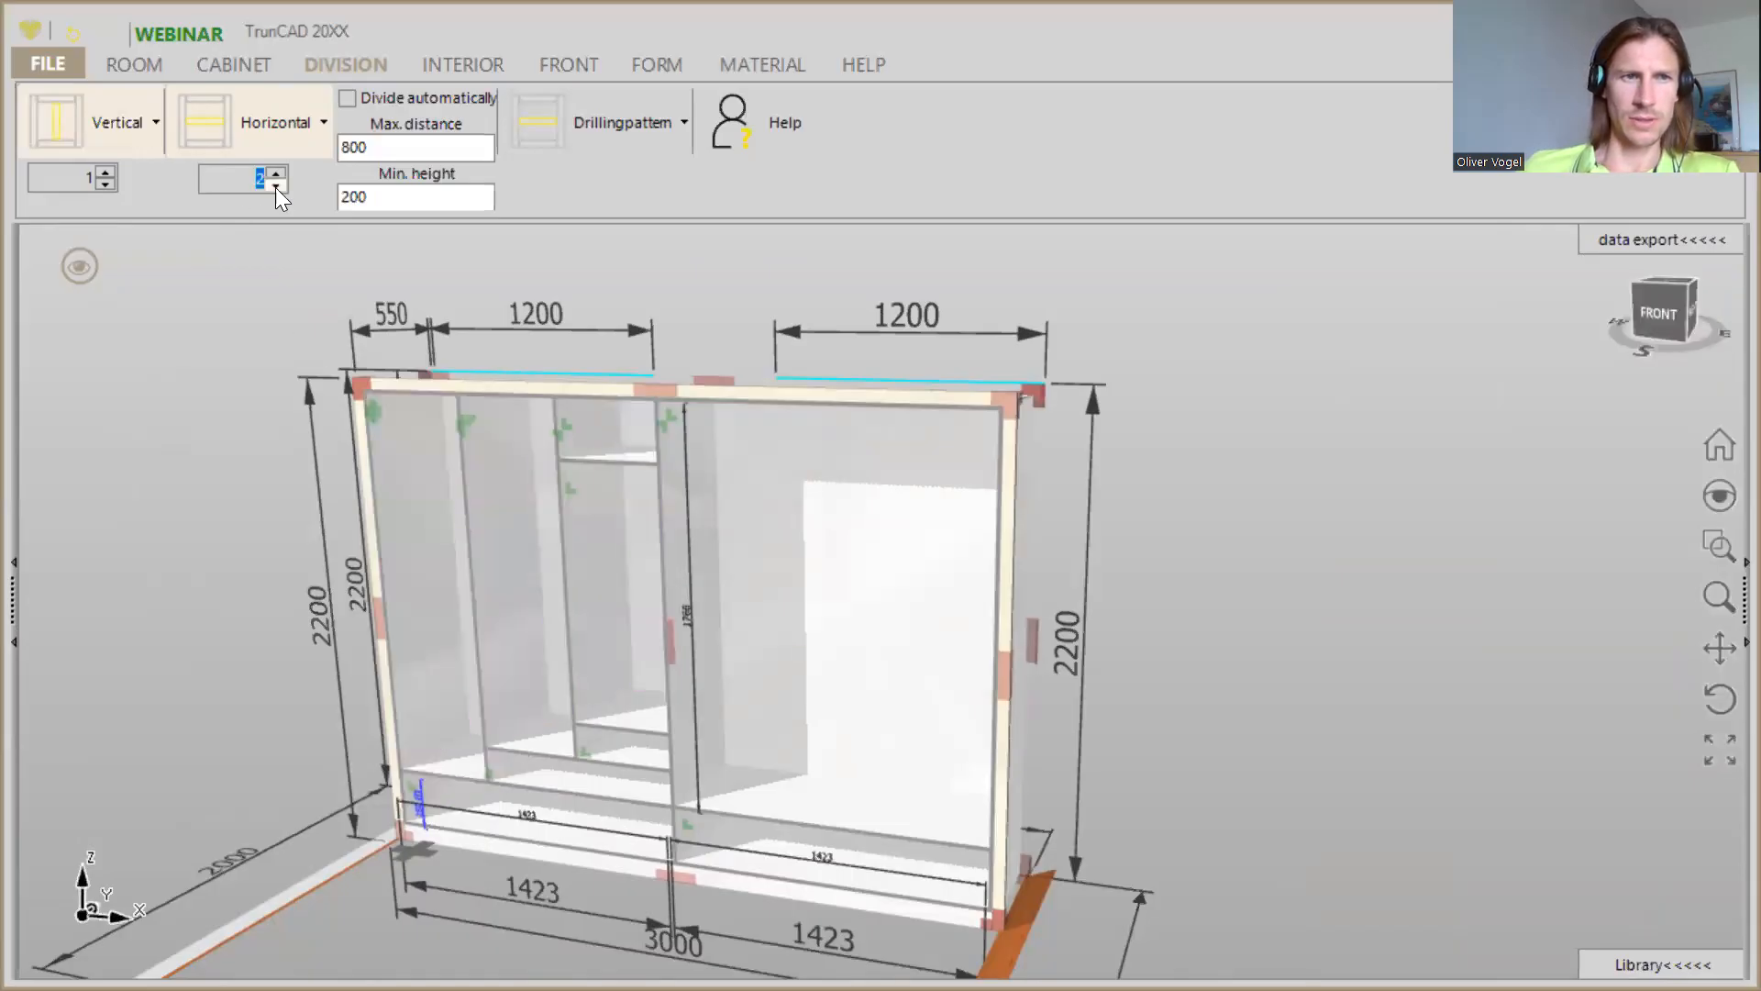
click(219, 127)
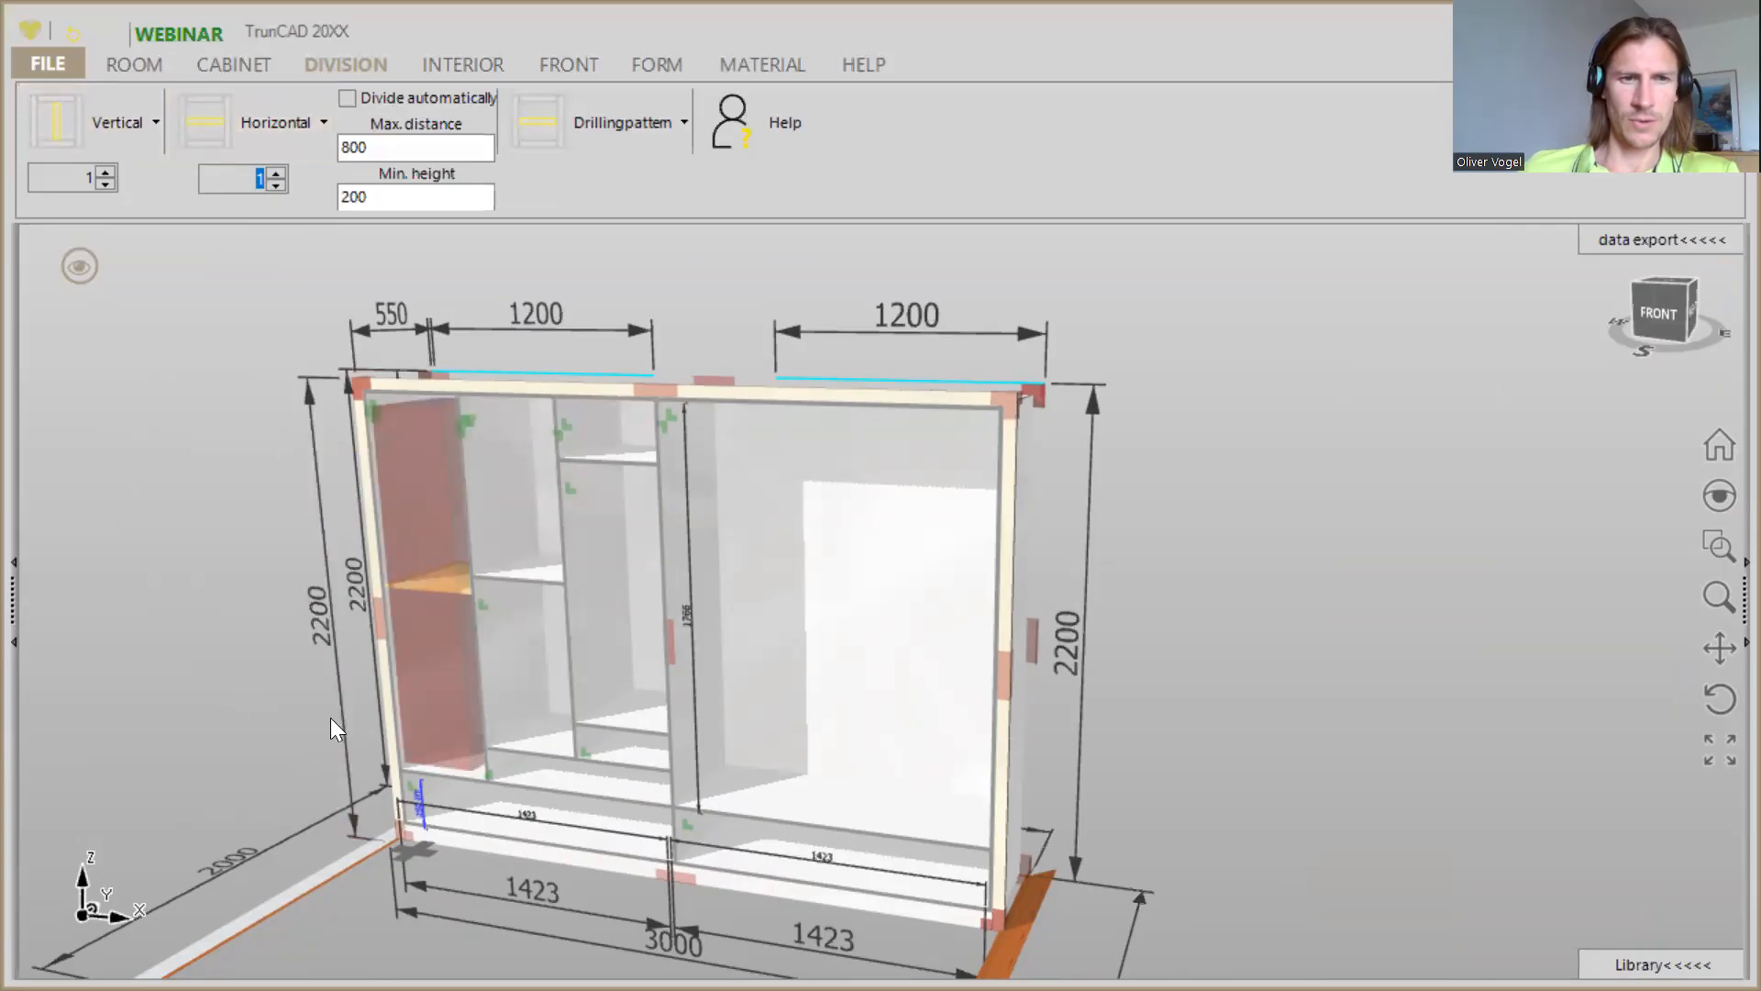
click(424, 708)
- Set the height of the area above the shelf in the leftmost compartment to 250
scroll(427, 697, up, 3)
middle_drag(427, 696, 455, 652)
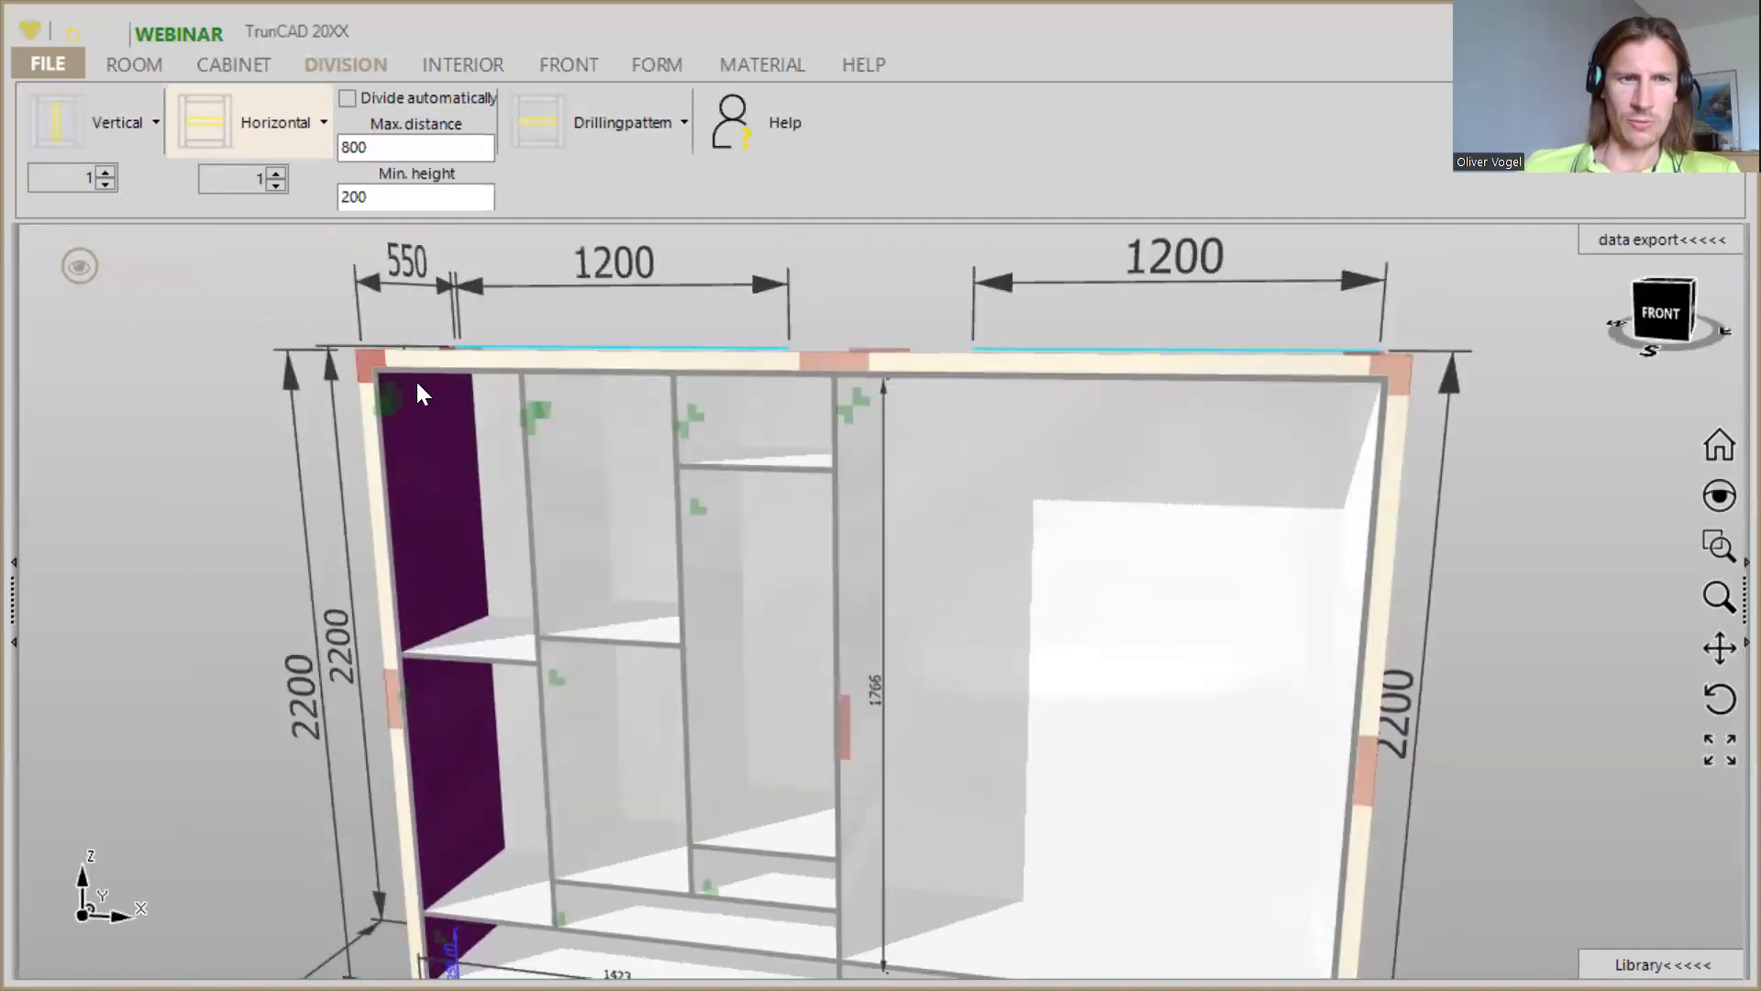
scroll(415, 378, up, 3)
middle_drag(492, 574, 473, 473)
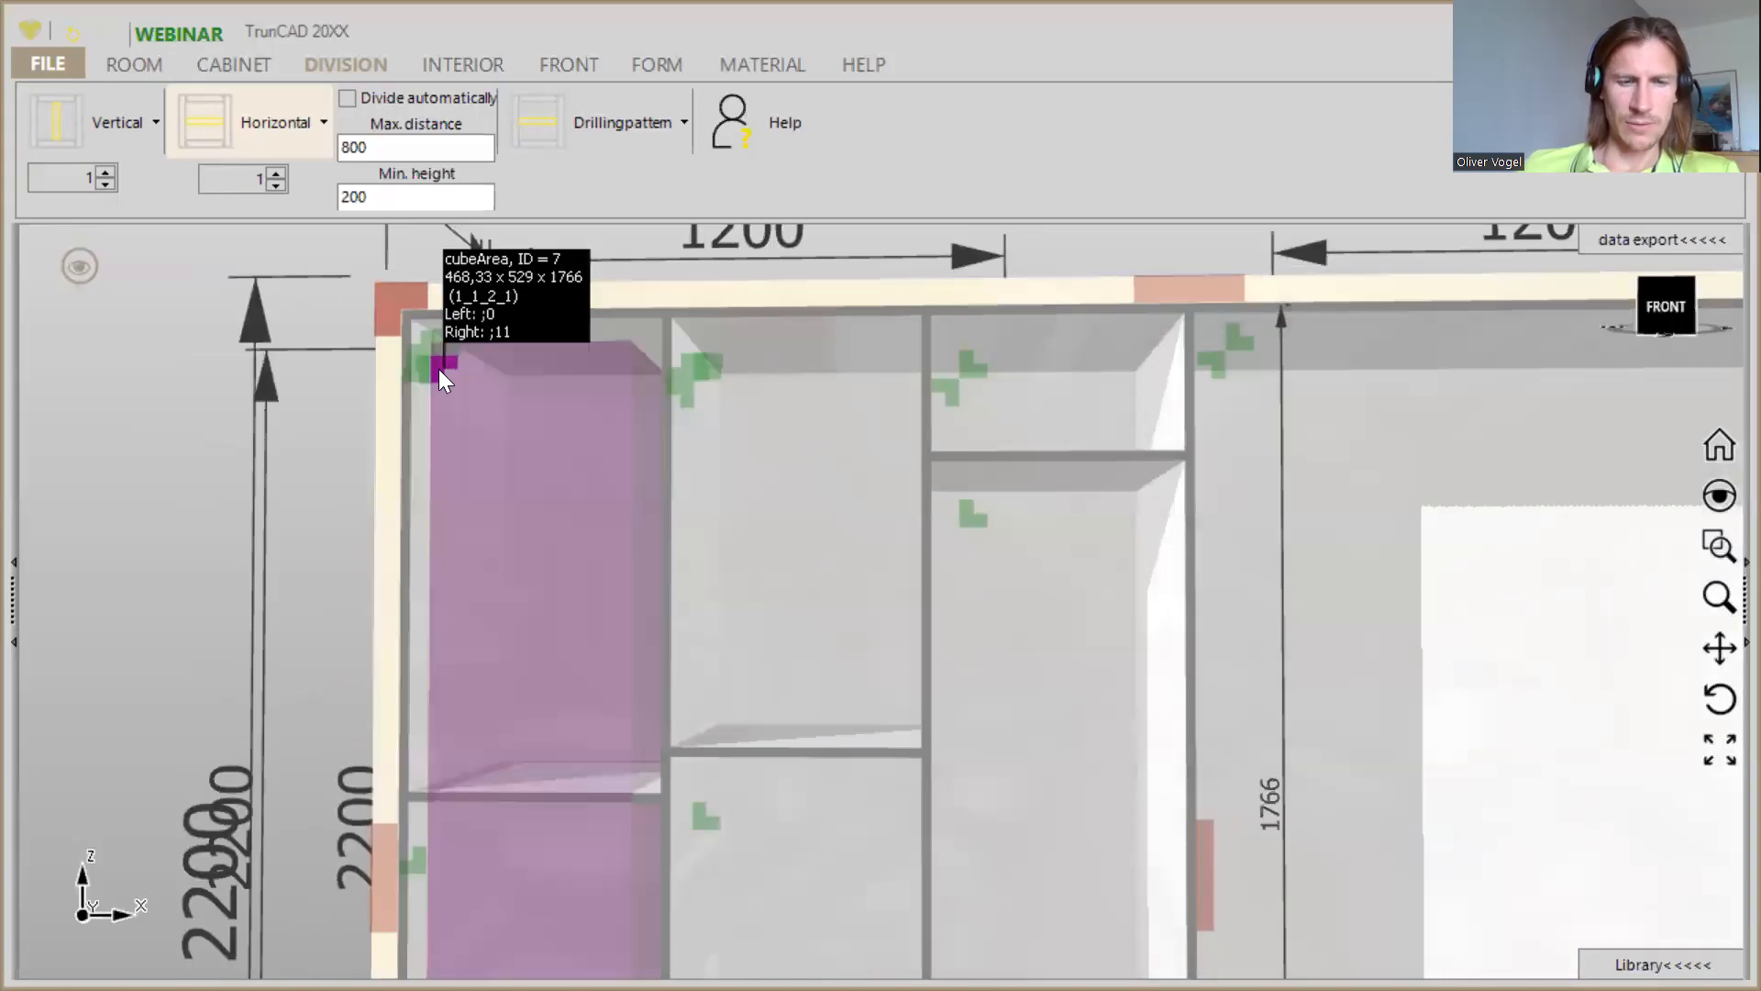
scroll(439, 369, down, 2)
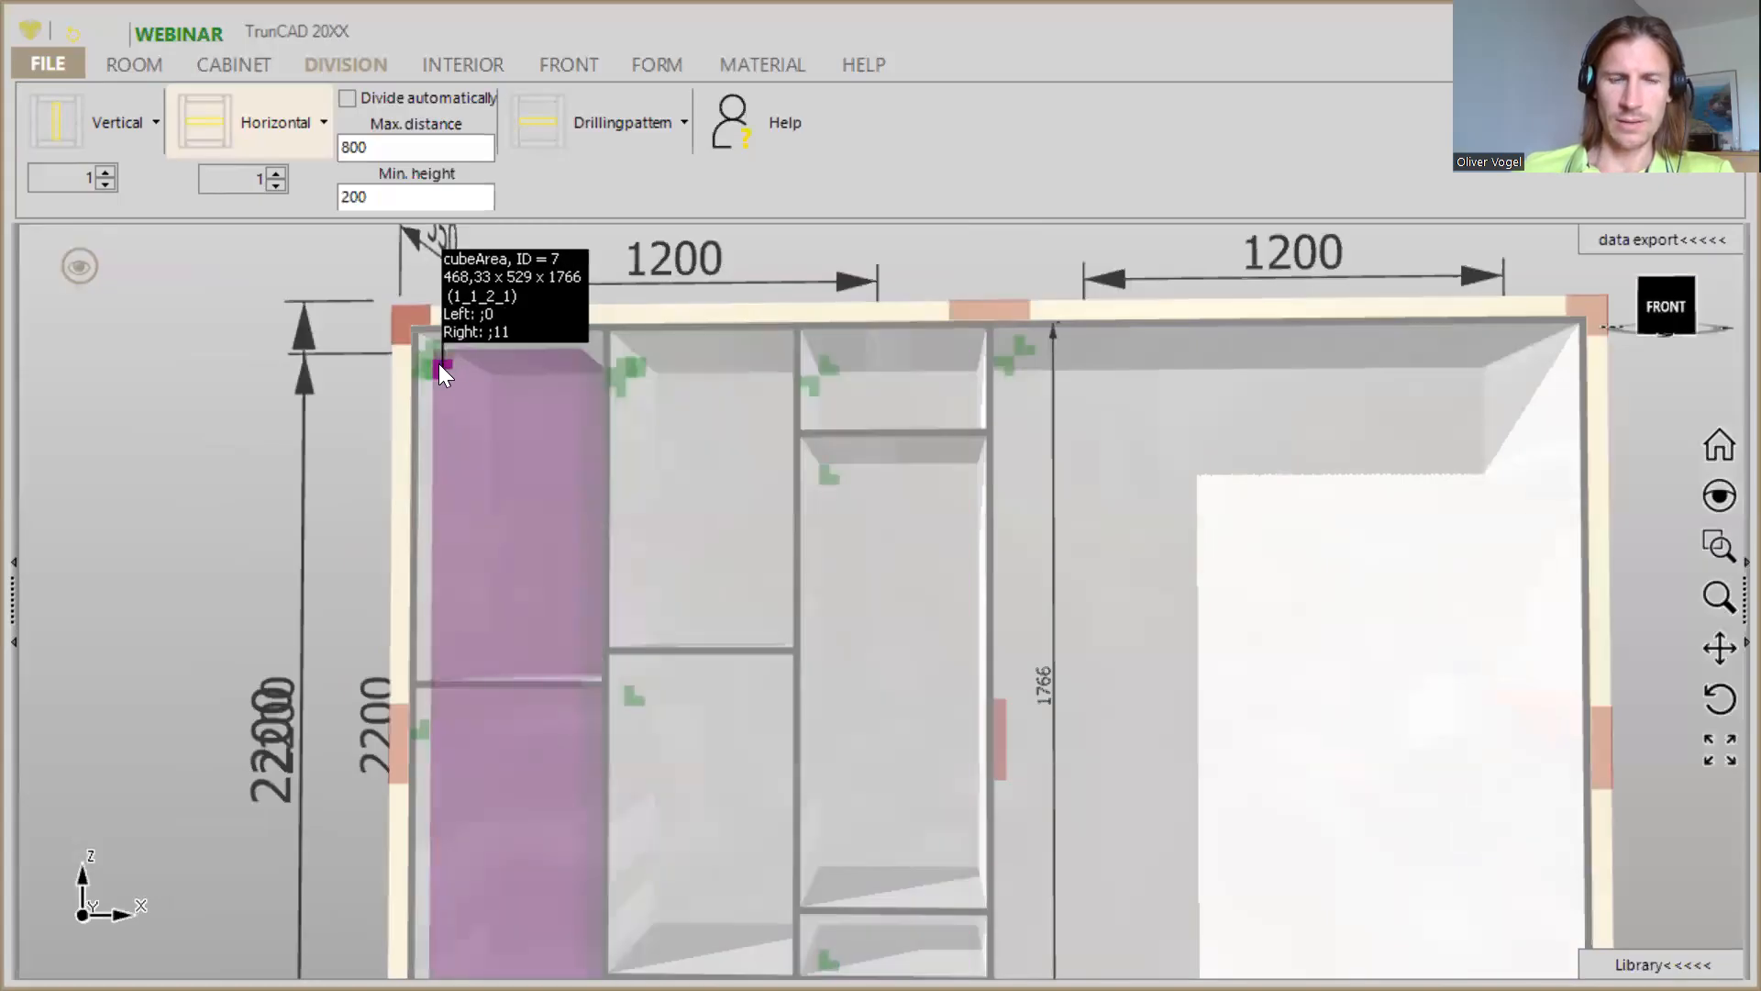
scroll(438, 363, down, 2)
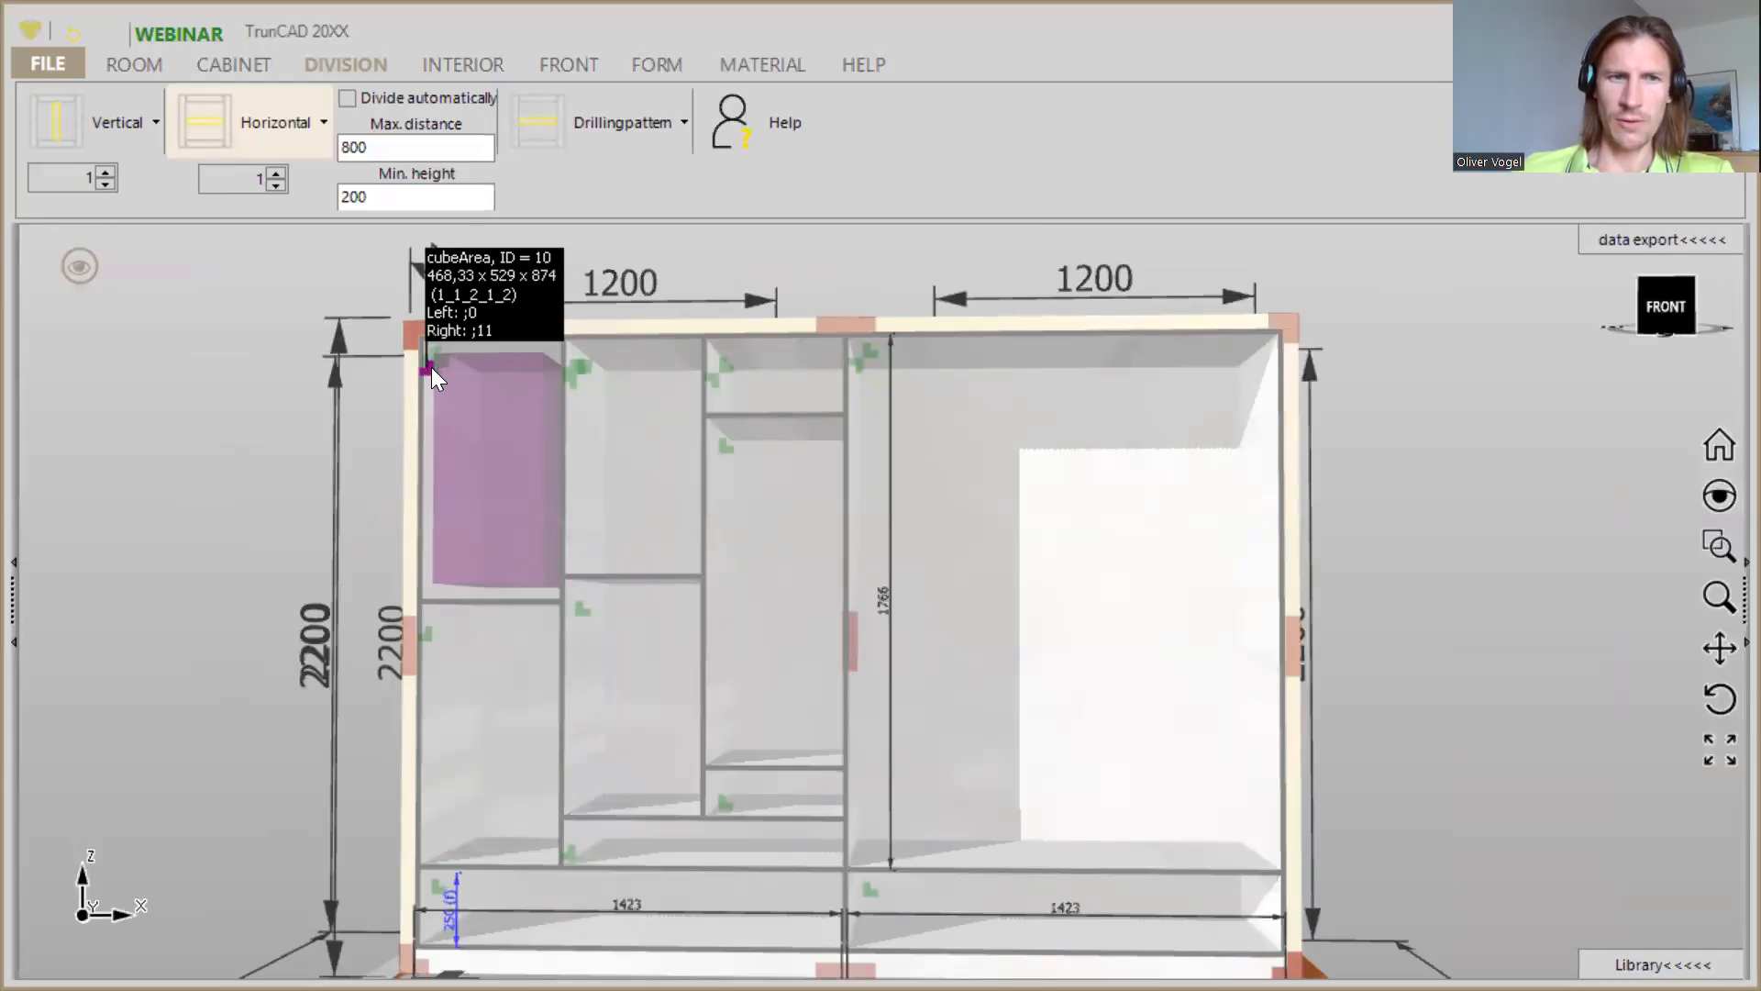
right_click(431, 367)
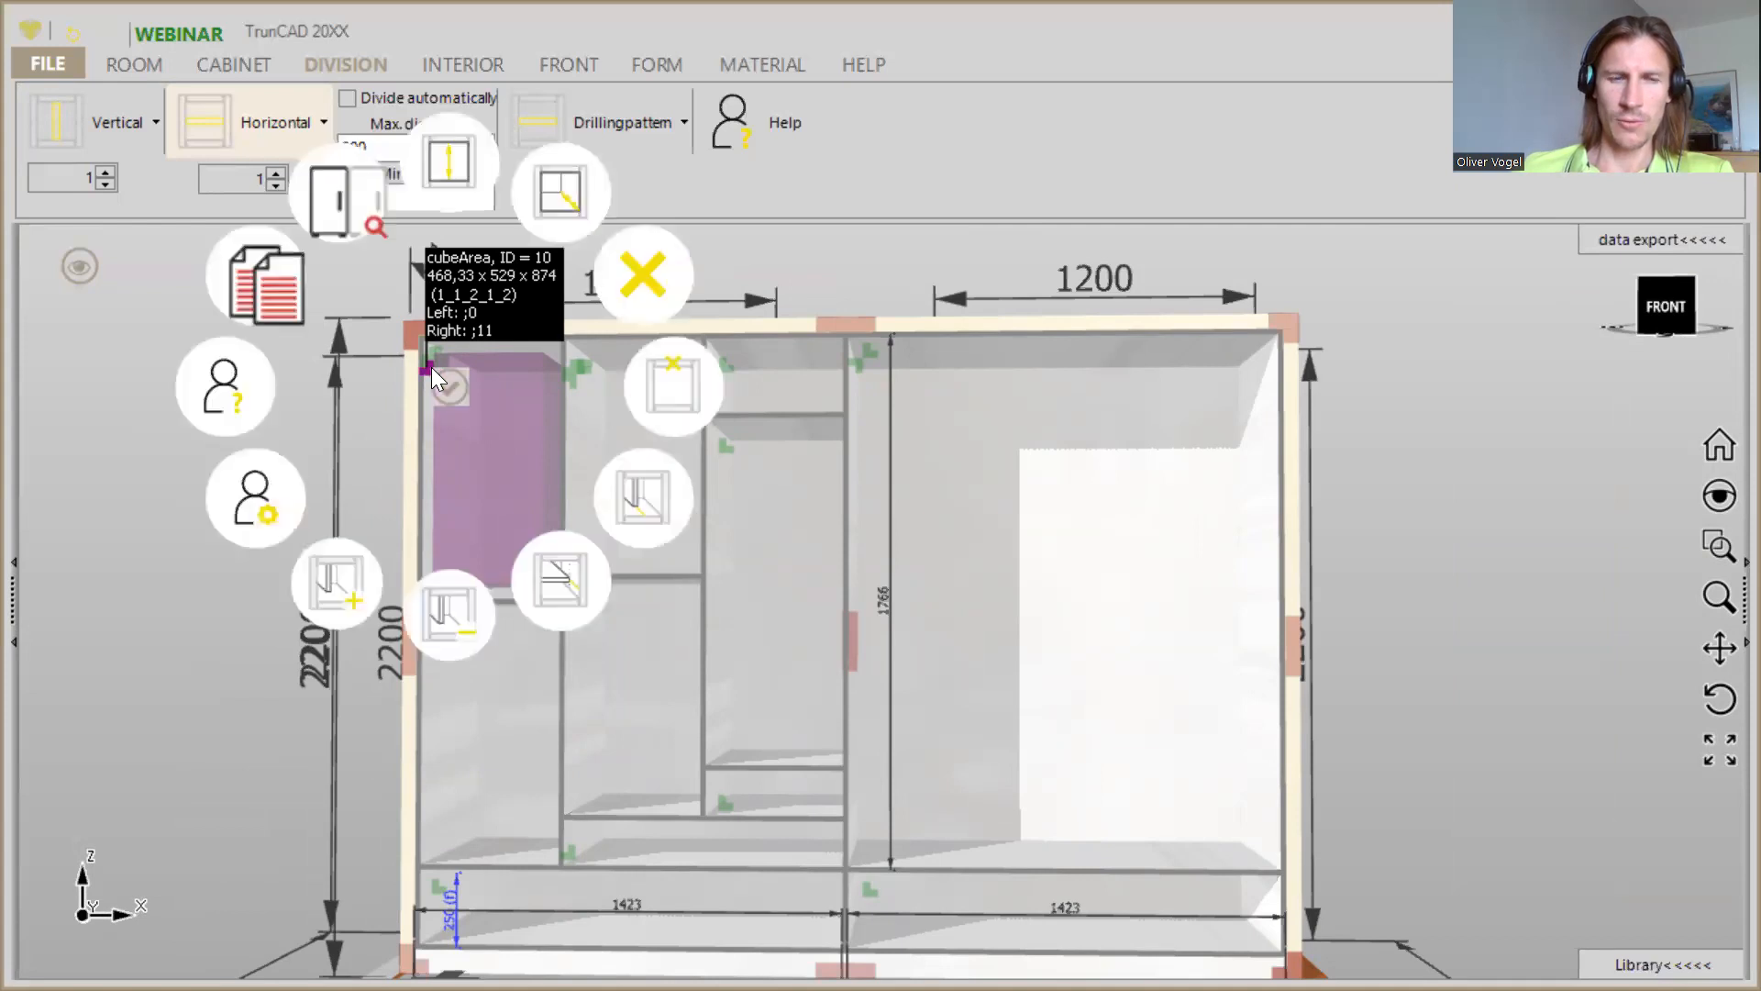
click(469, 170)
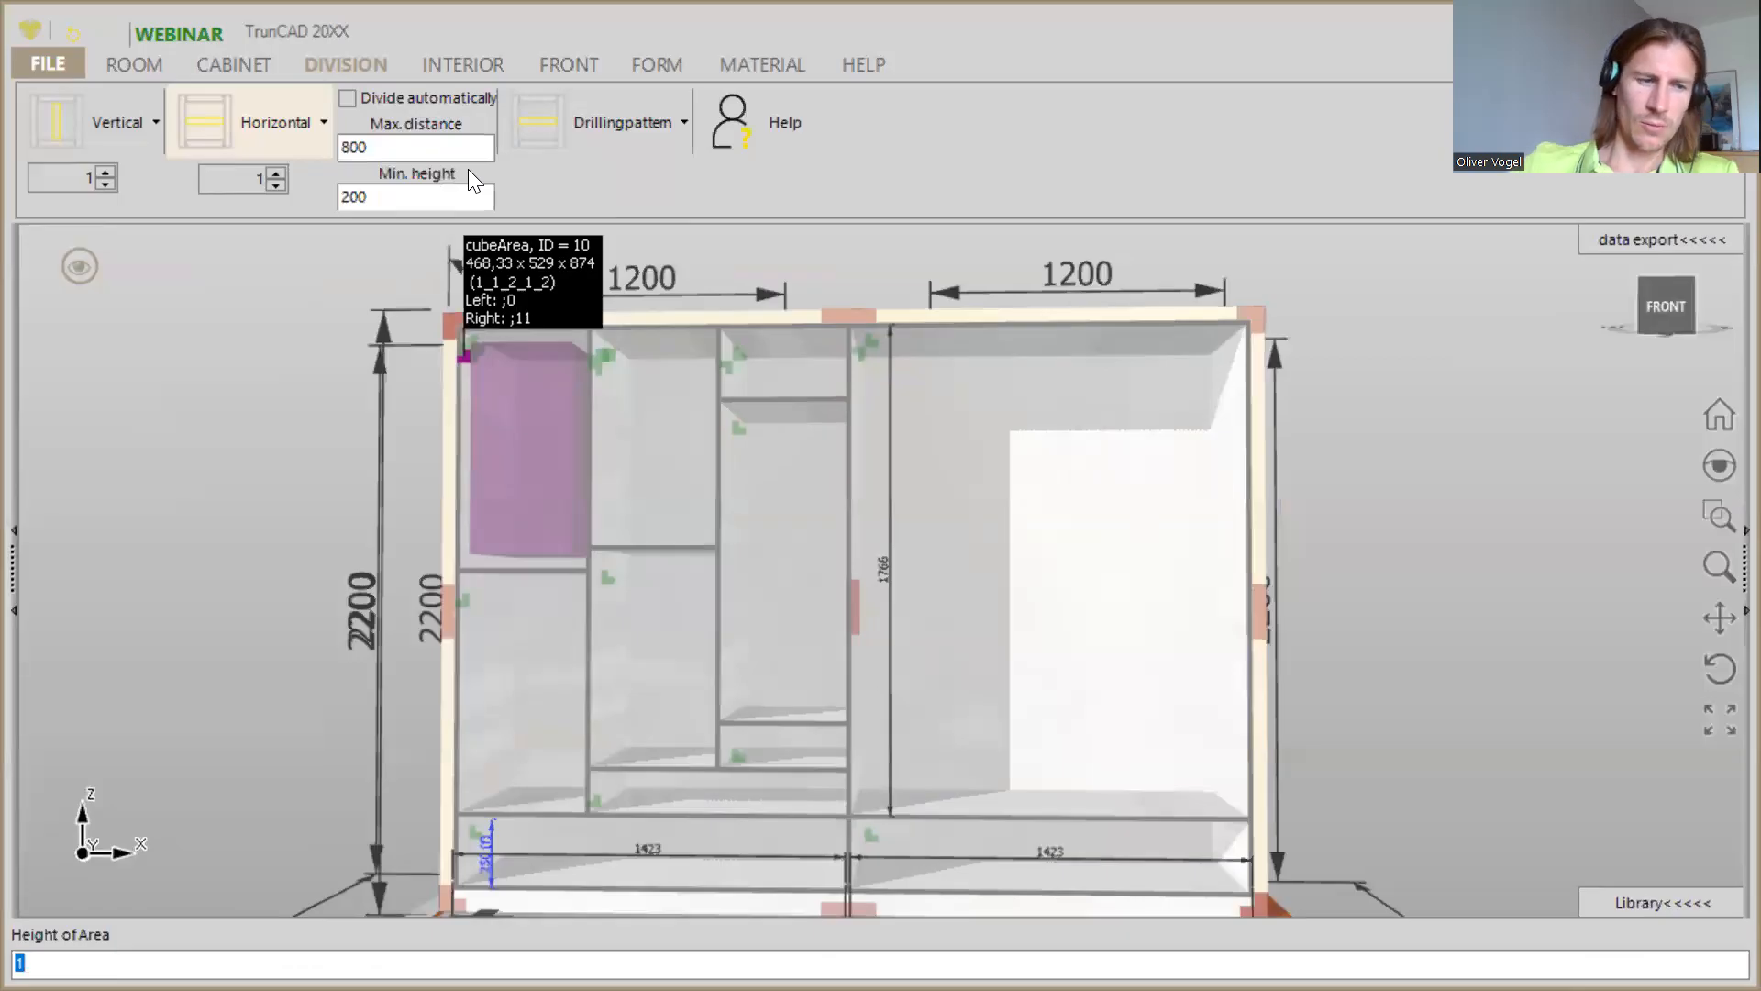
text(250)
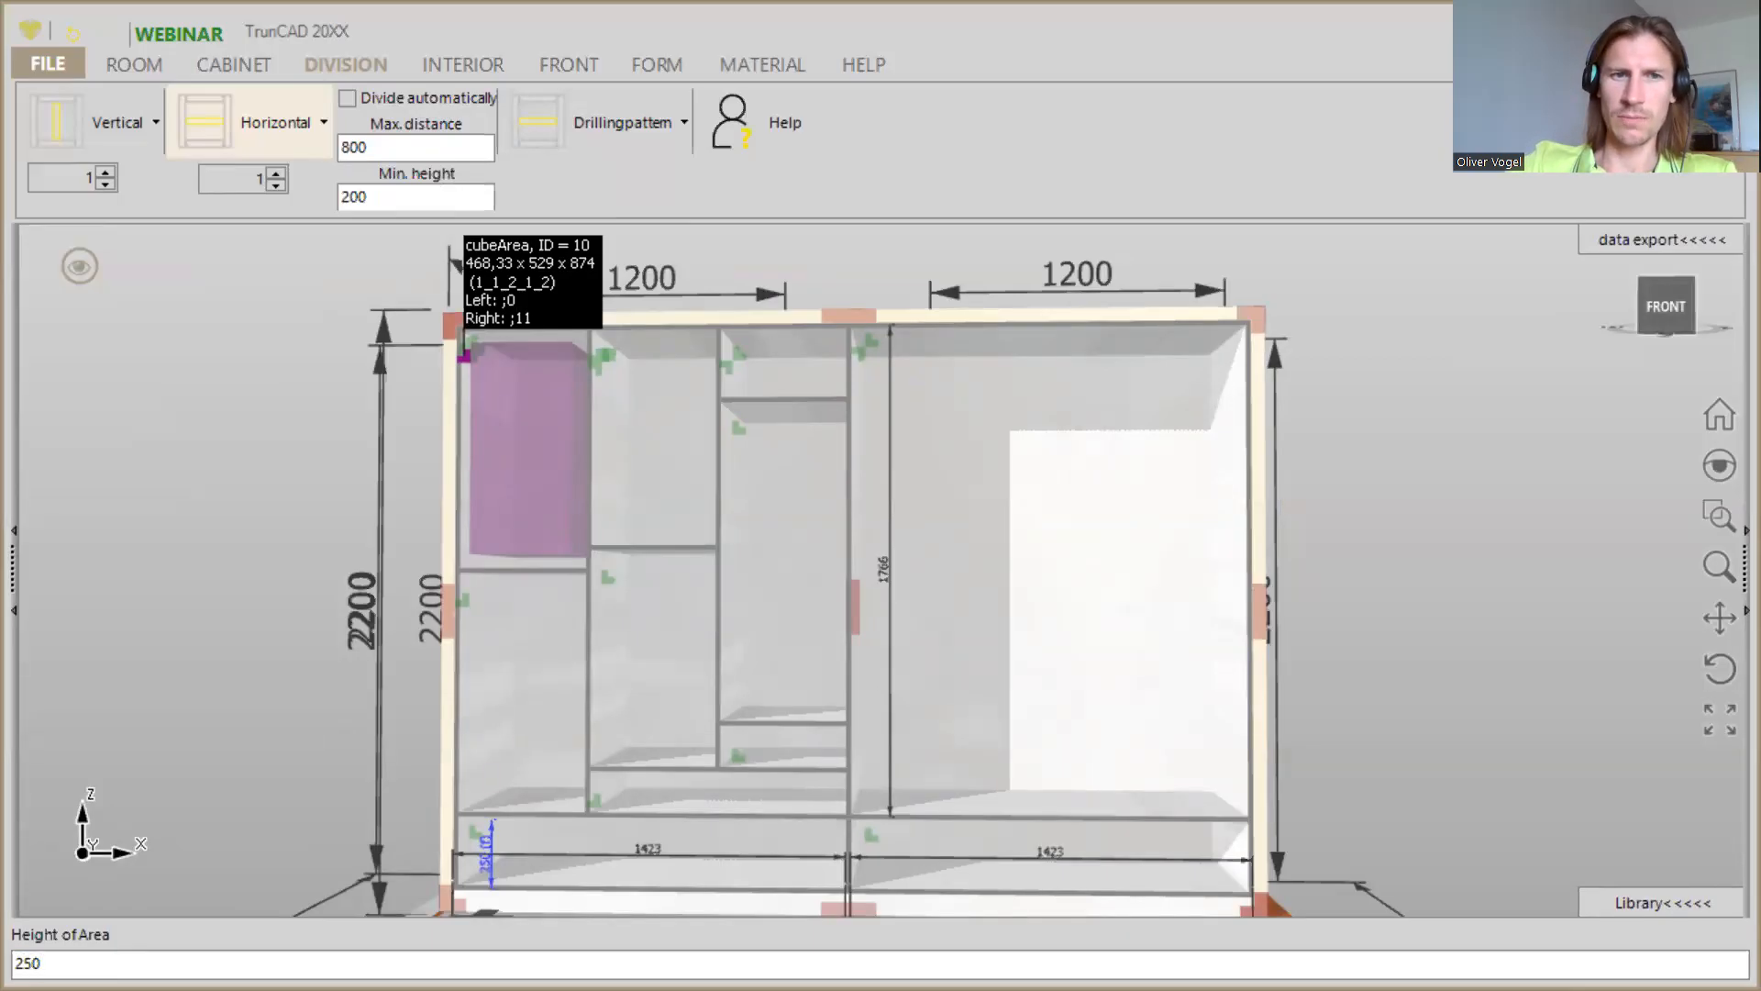
key(Return)
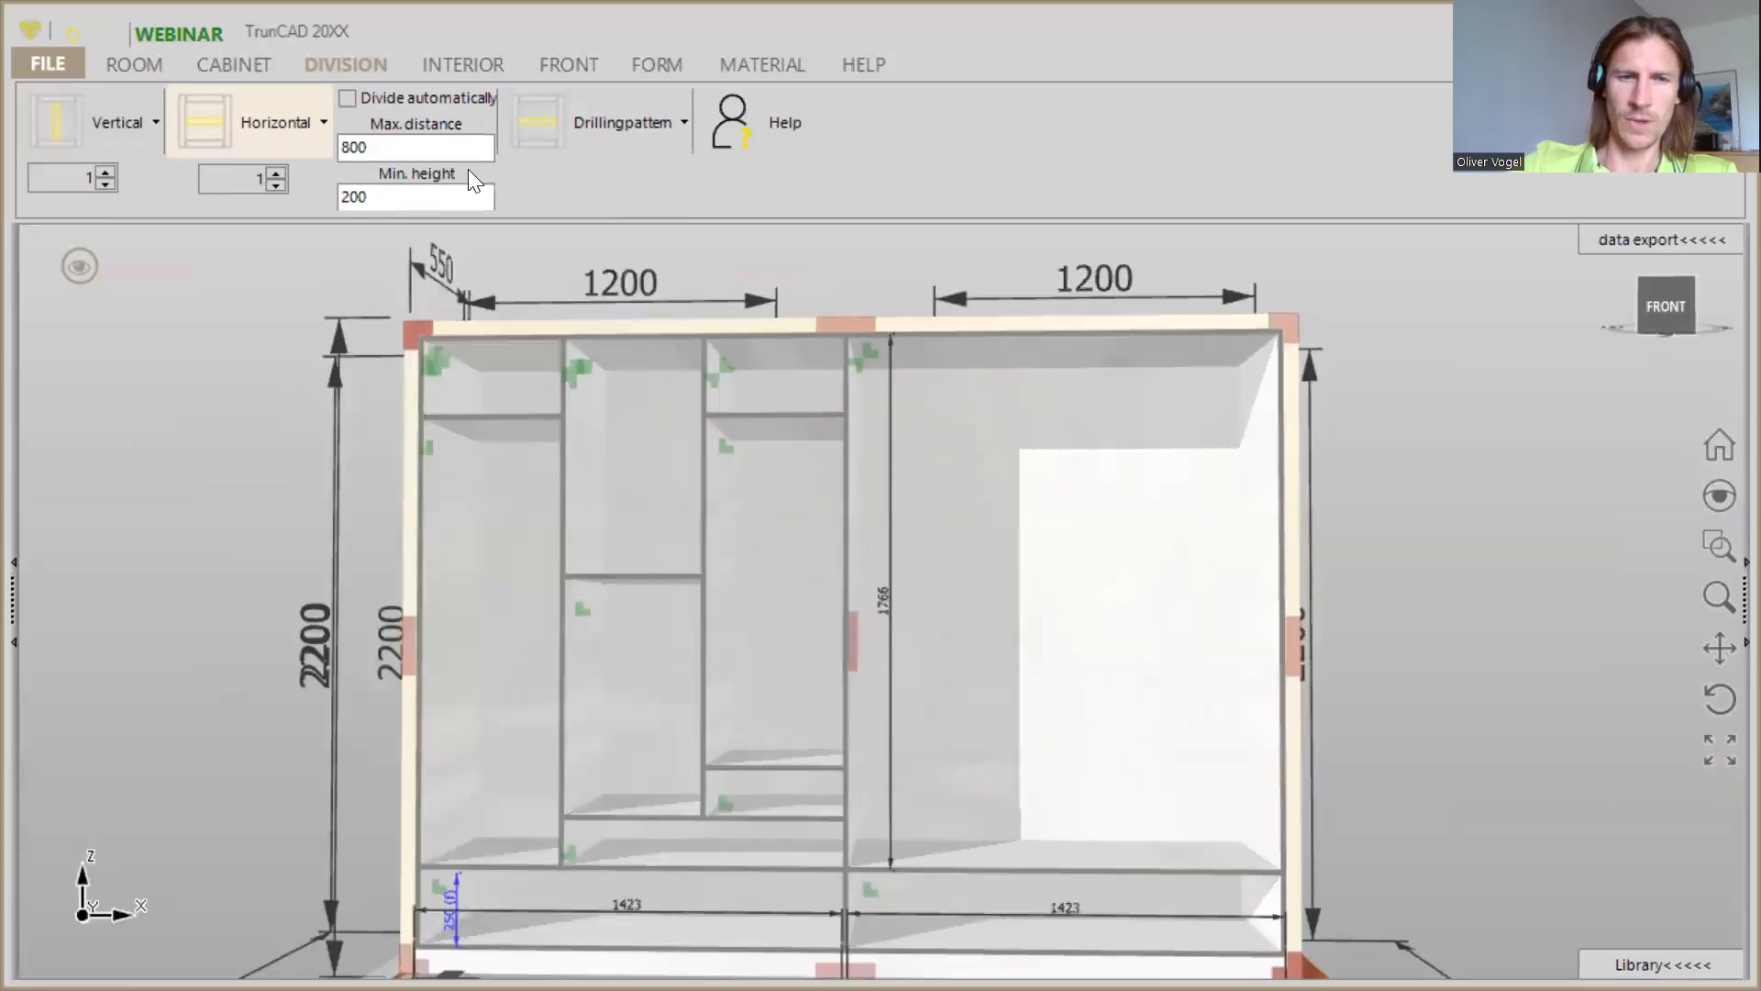
- Set the height of the area above the shelf in the second compartment from the left to 250
scroll(574, 464, up, 3)
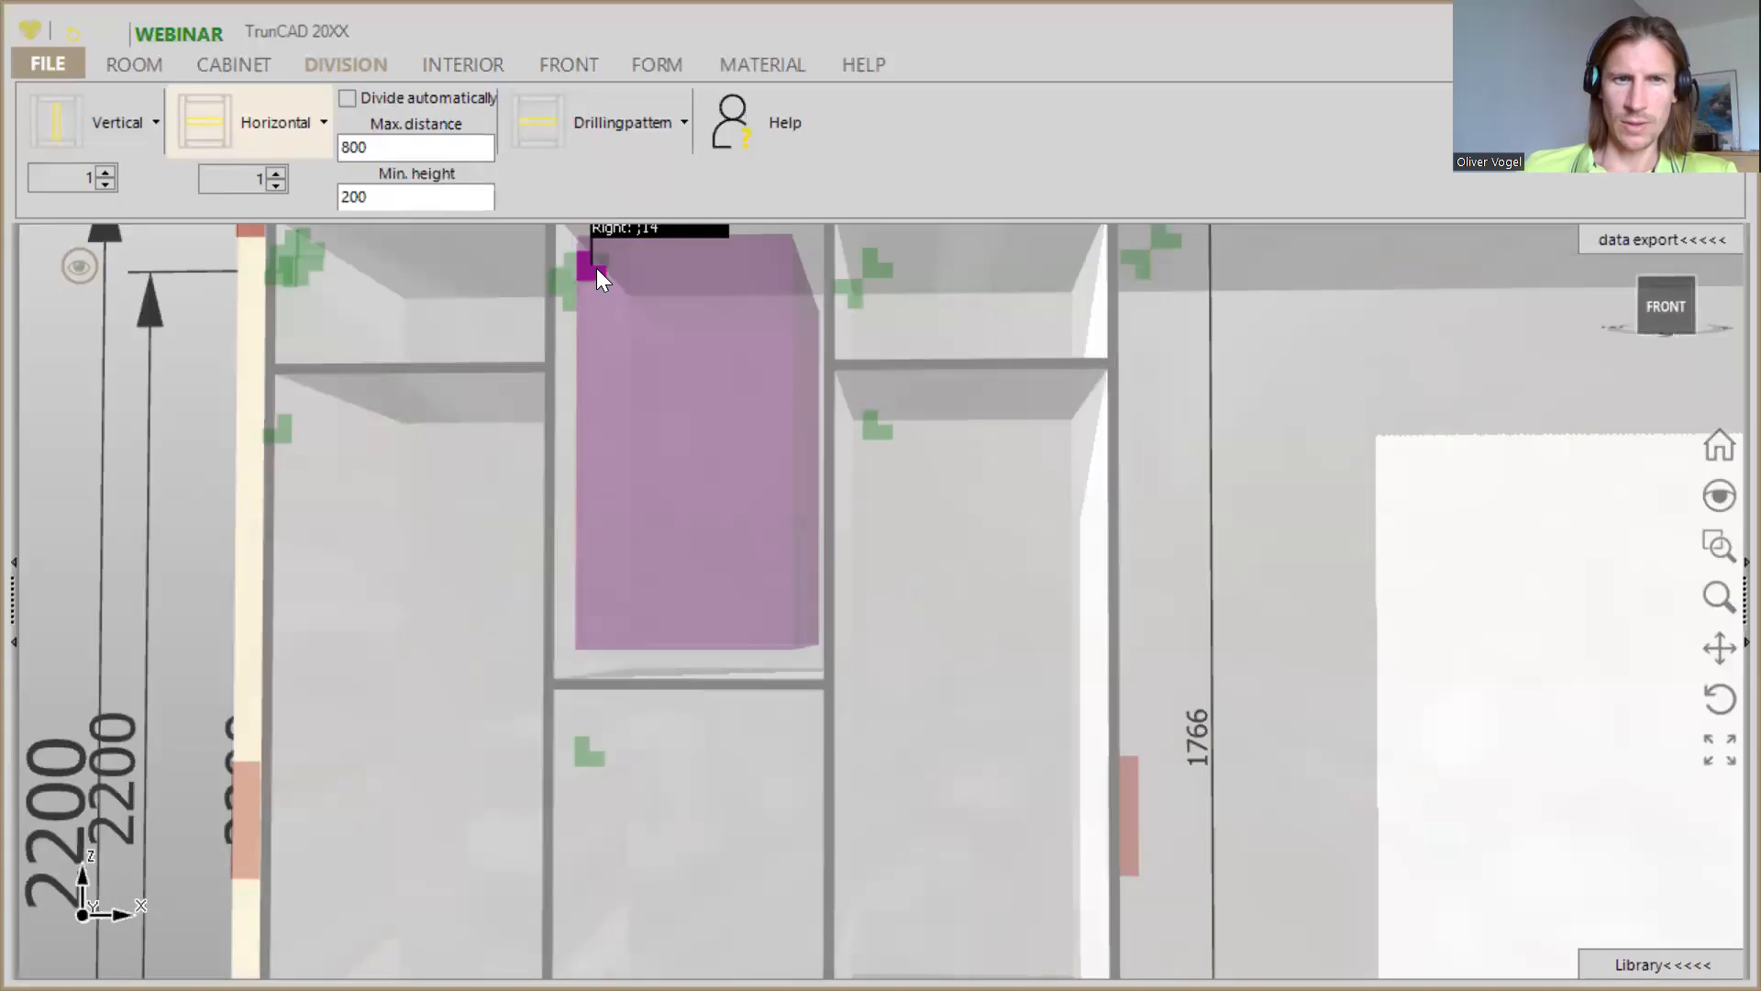
scroll(596, 268, down, 1)
right_click(597, 268)
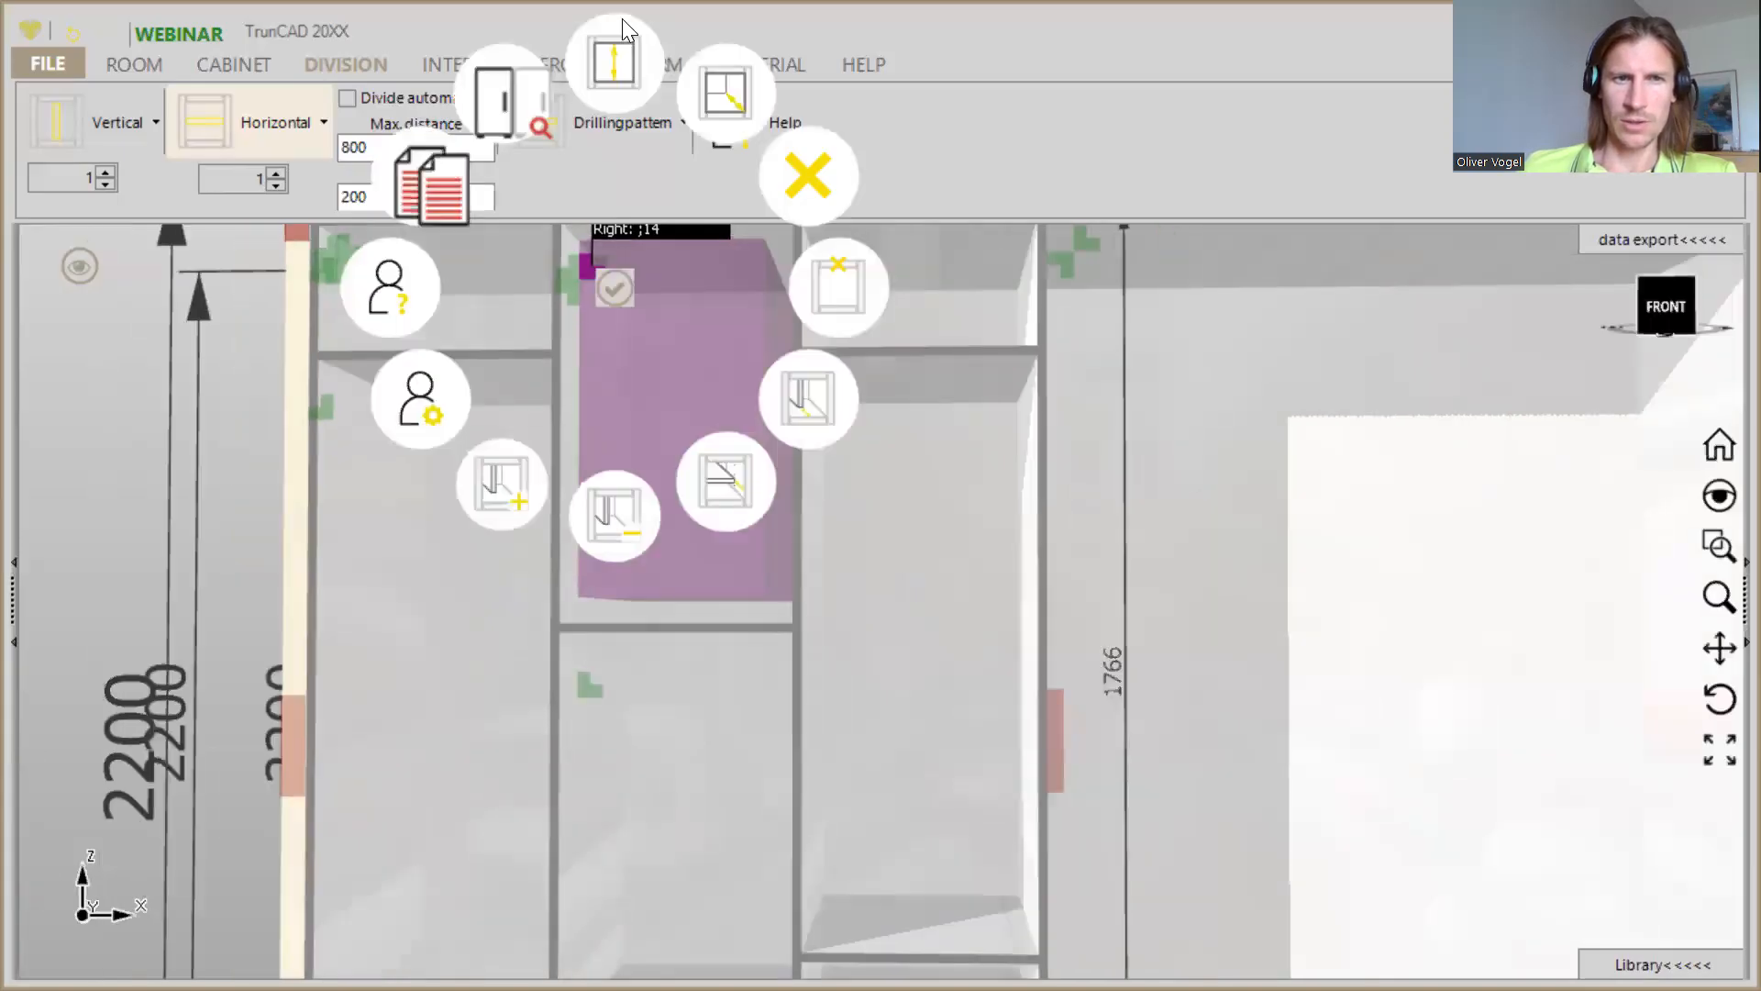
click(613, 65)
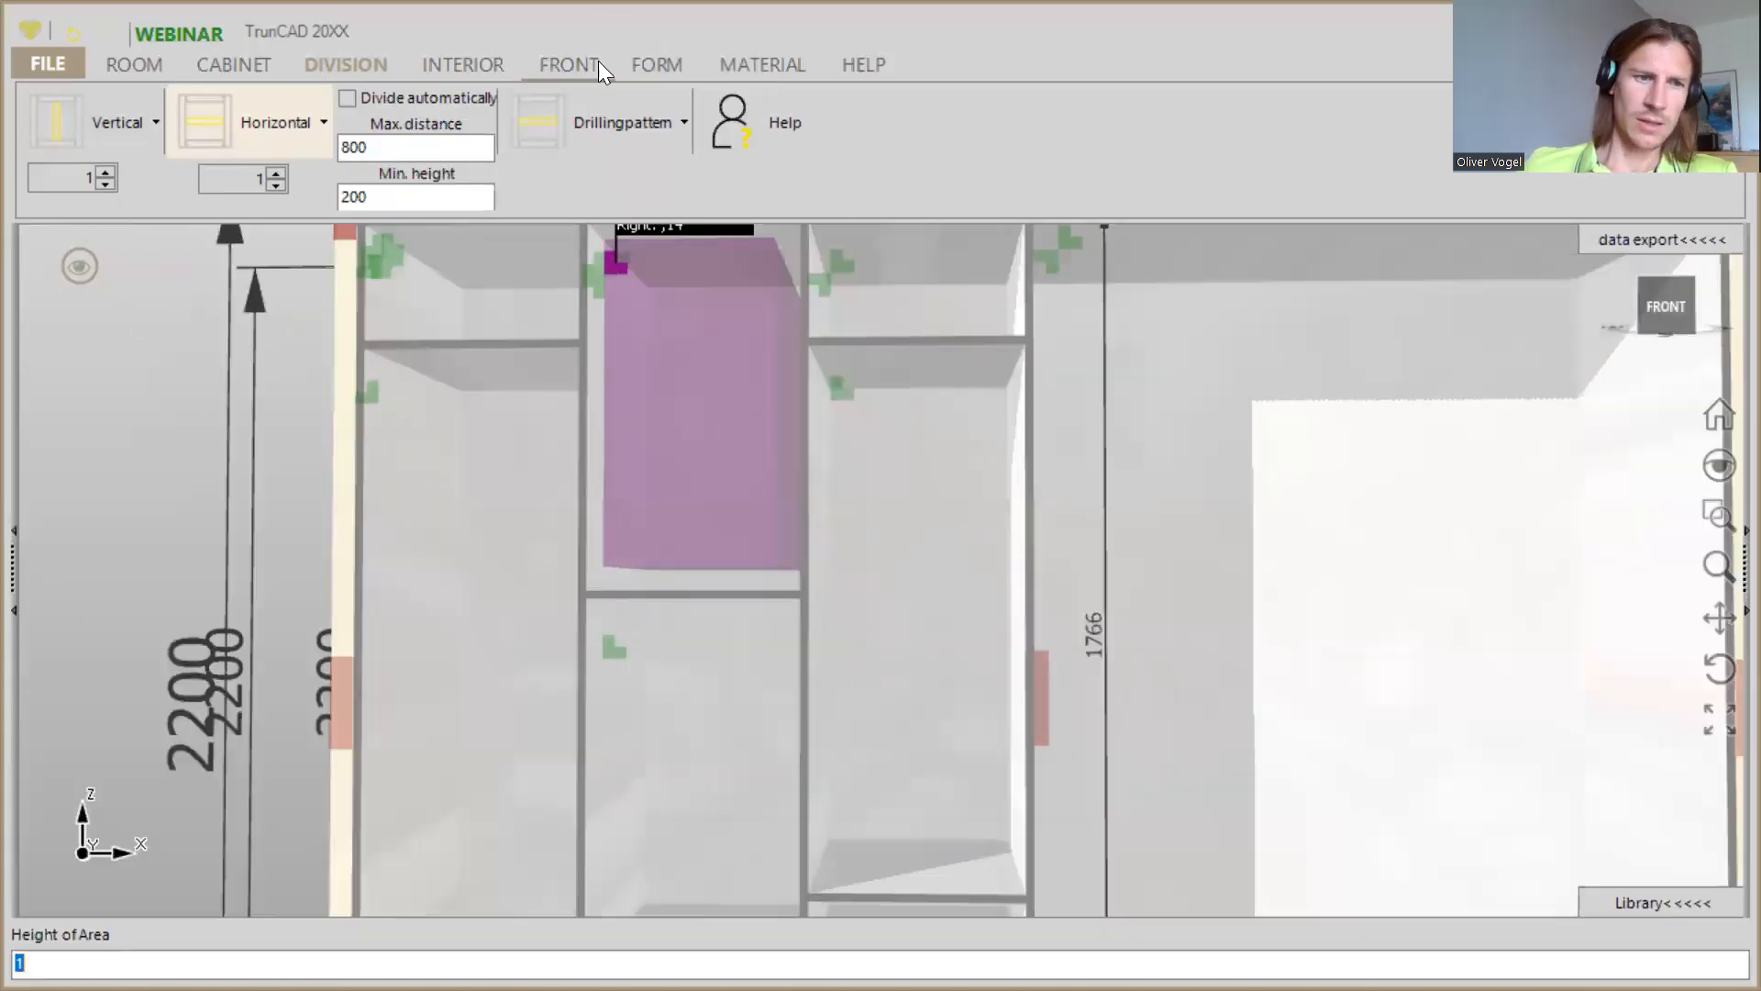
text(250)
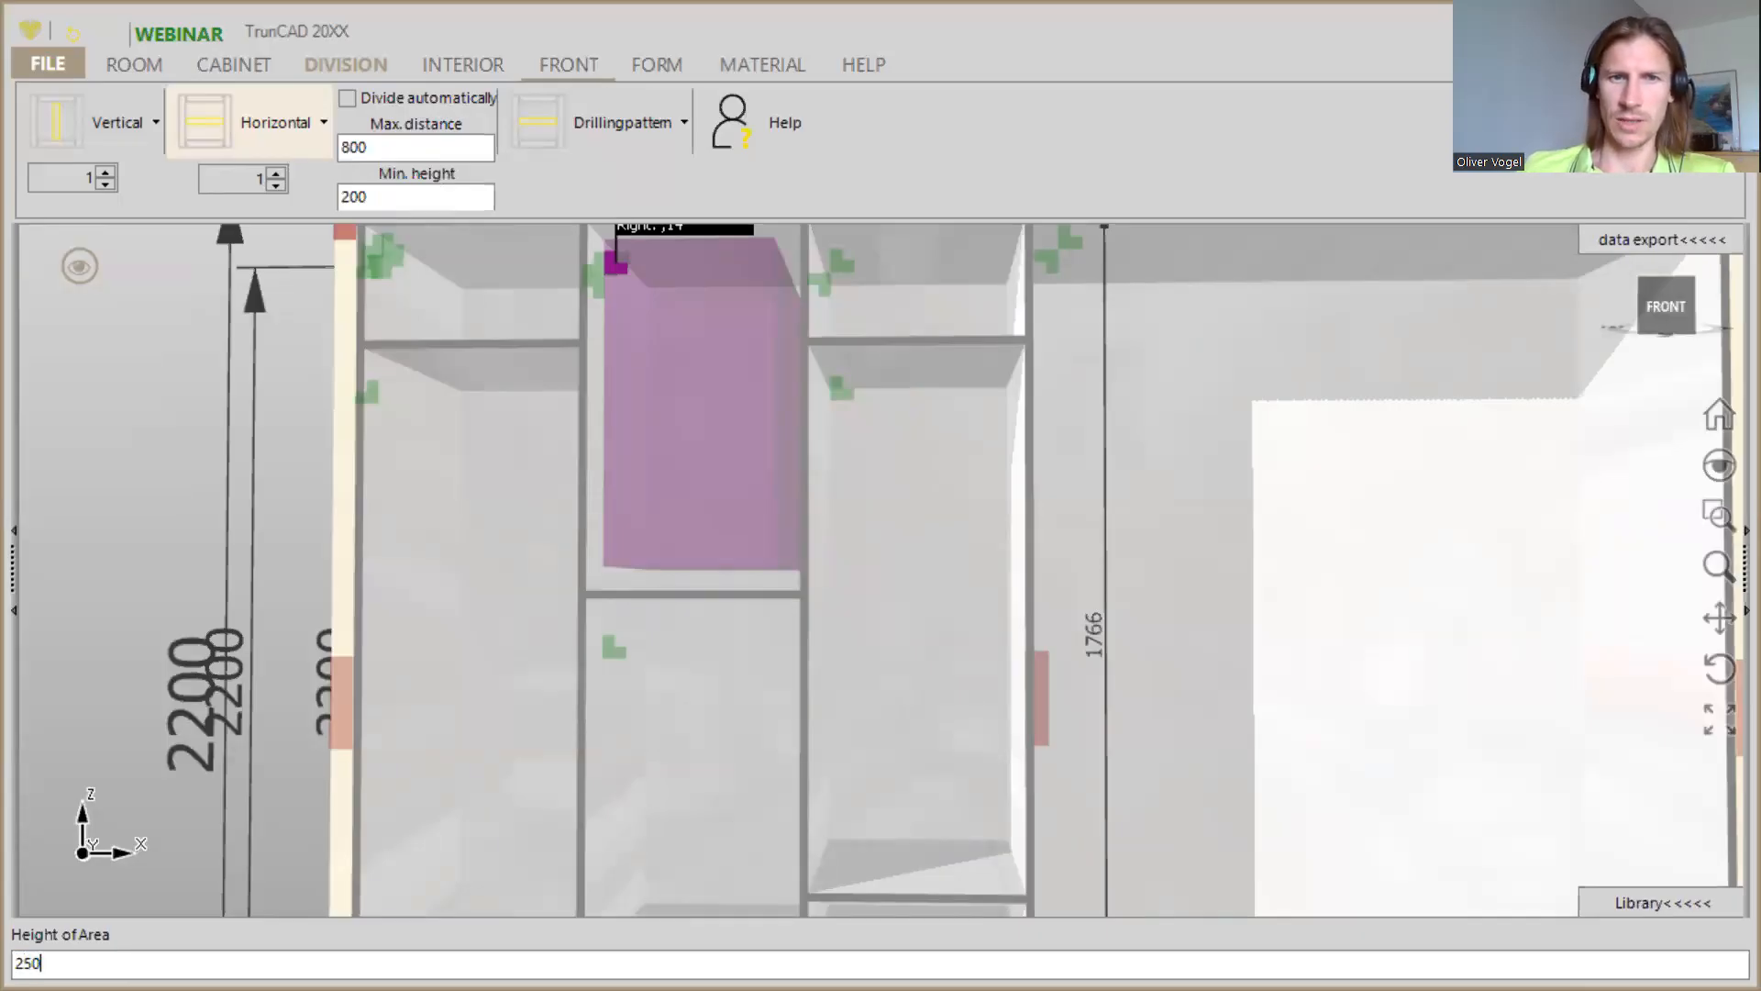
key(Return)
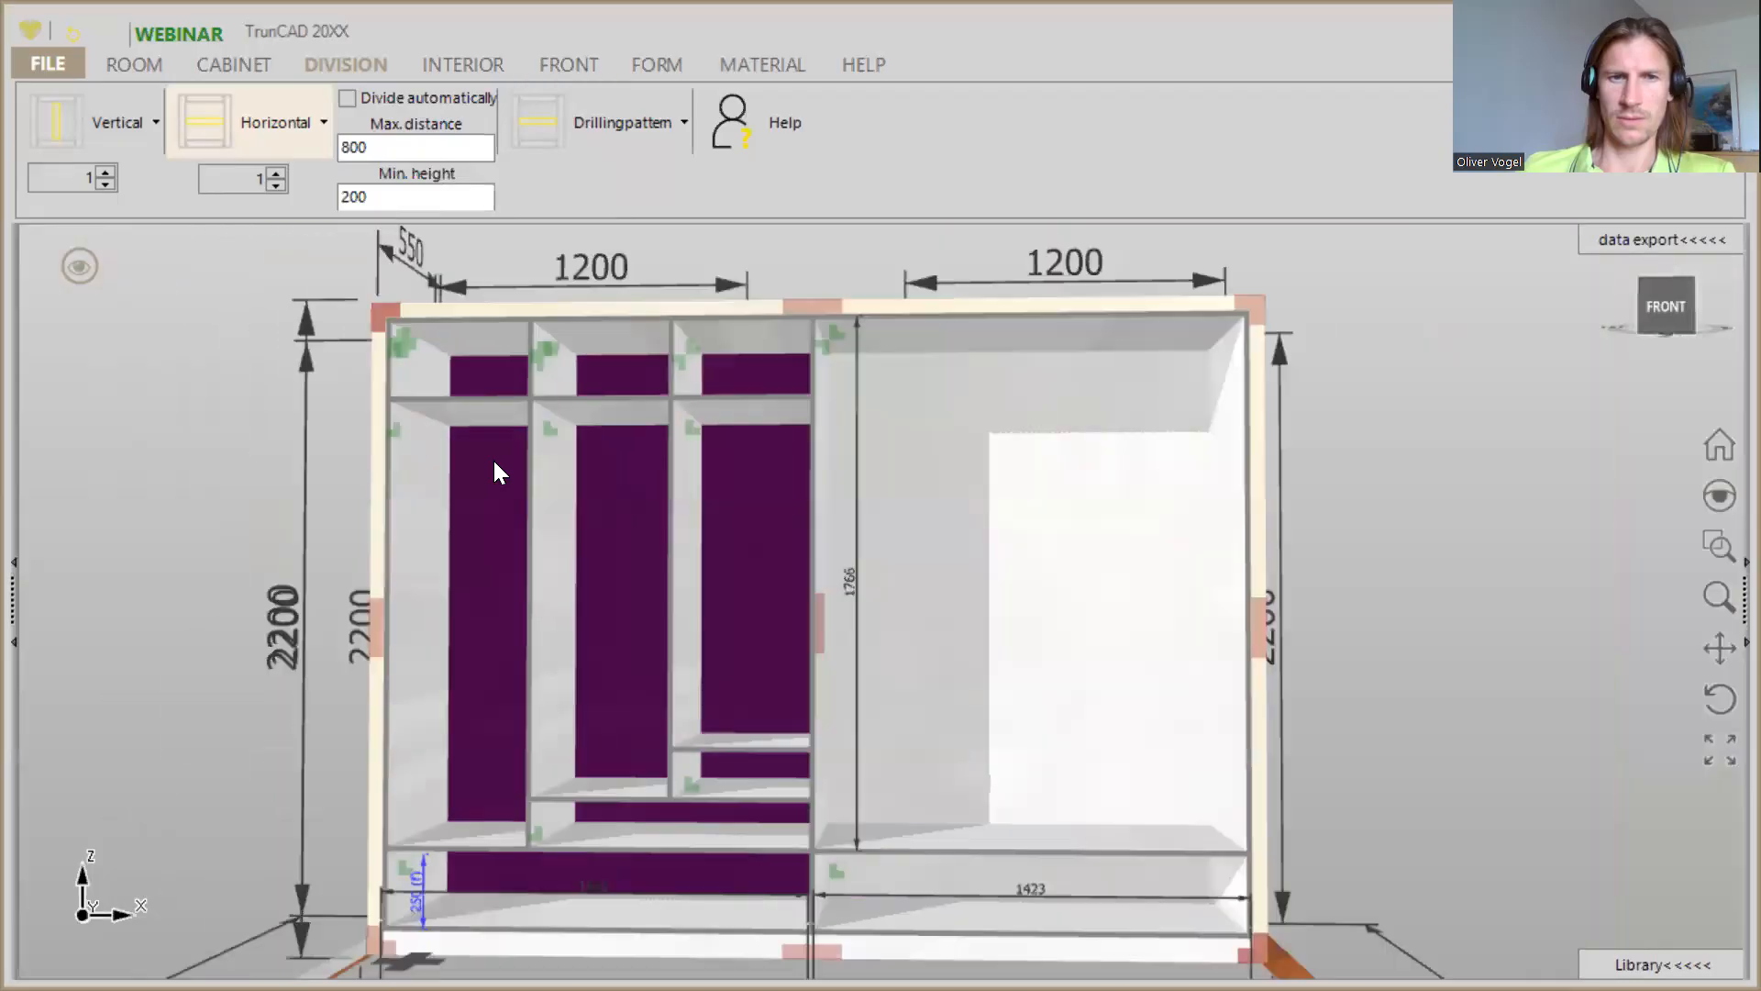
- Divide the large open area in the cabinet's right half with one vertical partition
drag(497, 469, 464, 493)
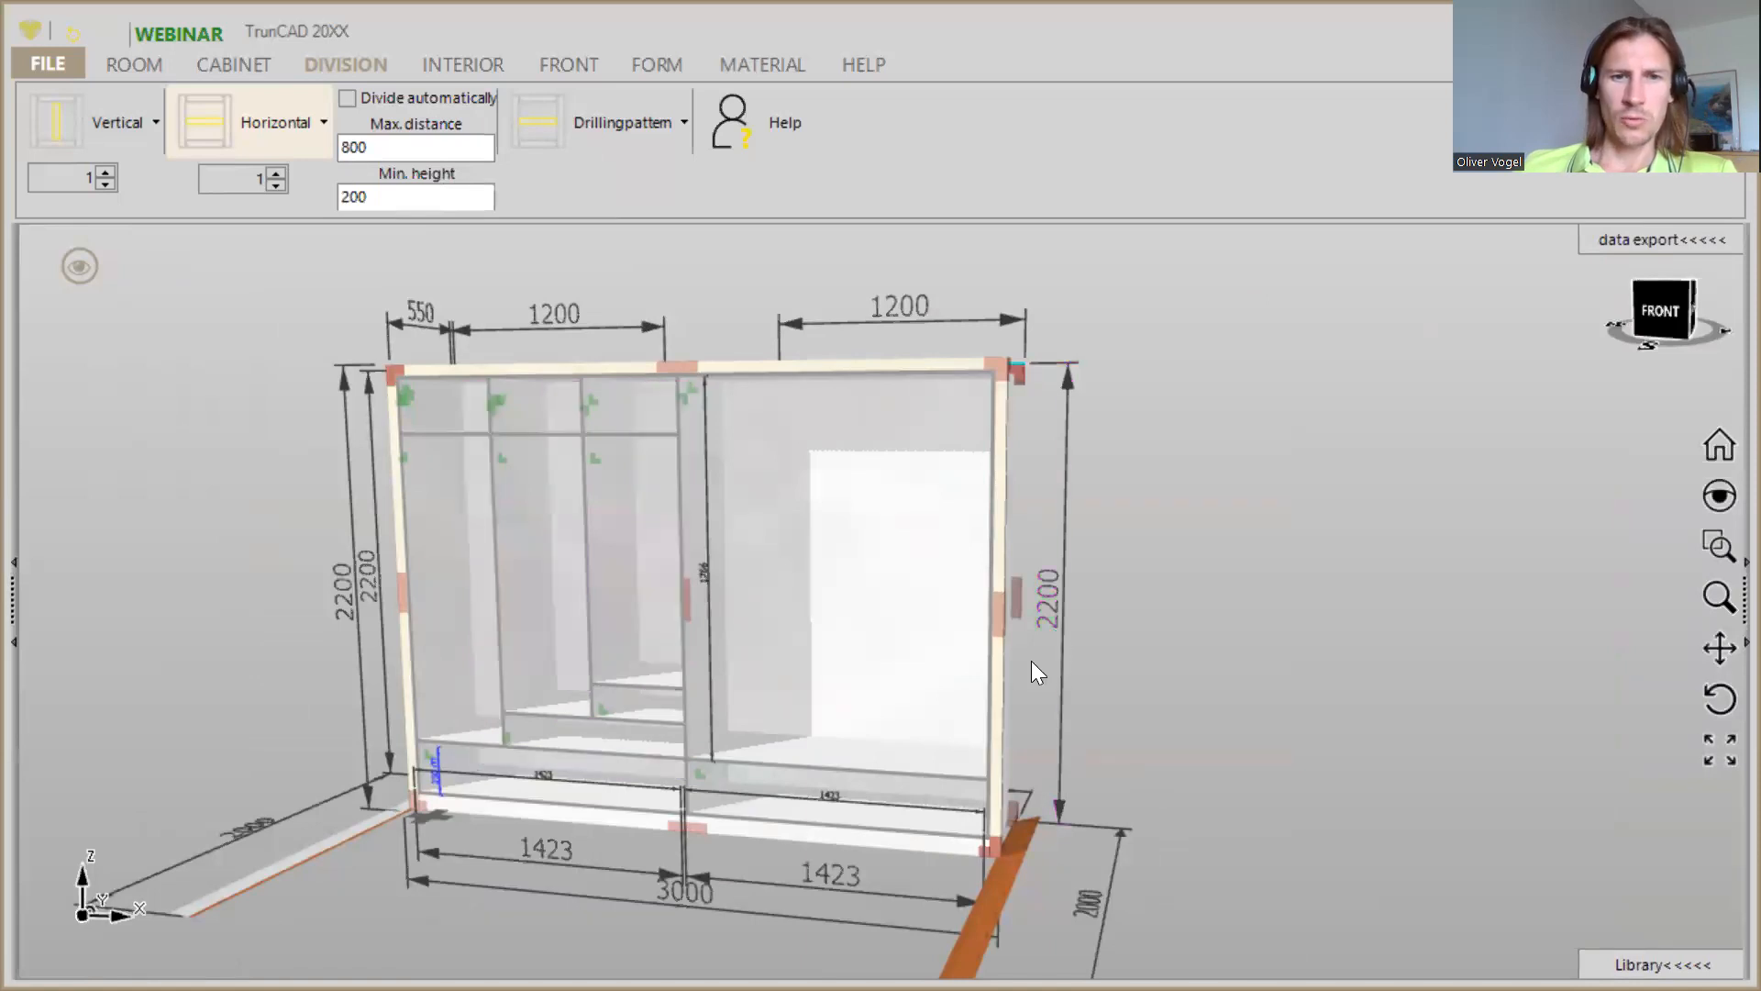
mouse_move(766, 646)
mouse_down()
mouse_move(813, 641)
mouse_move(780, 640)
mouse_up()
middle_drag(781, 639, 663, 599)
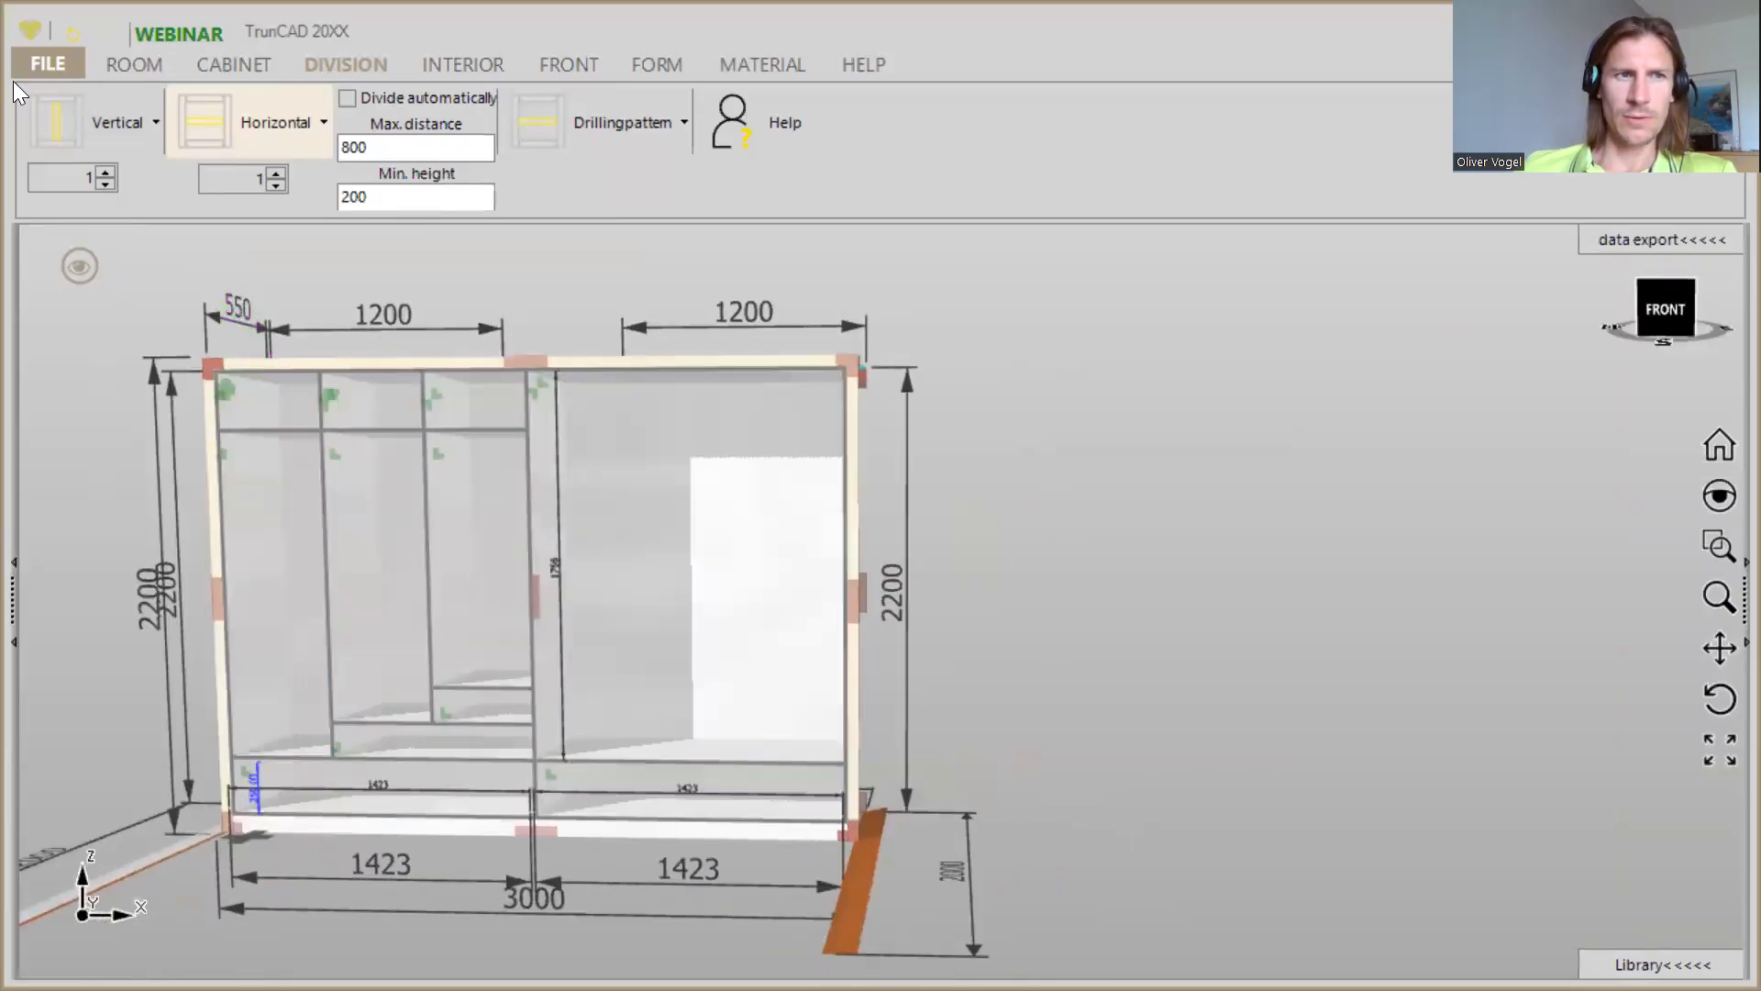
drag(61, 116, 669, 560)
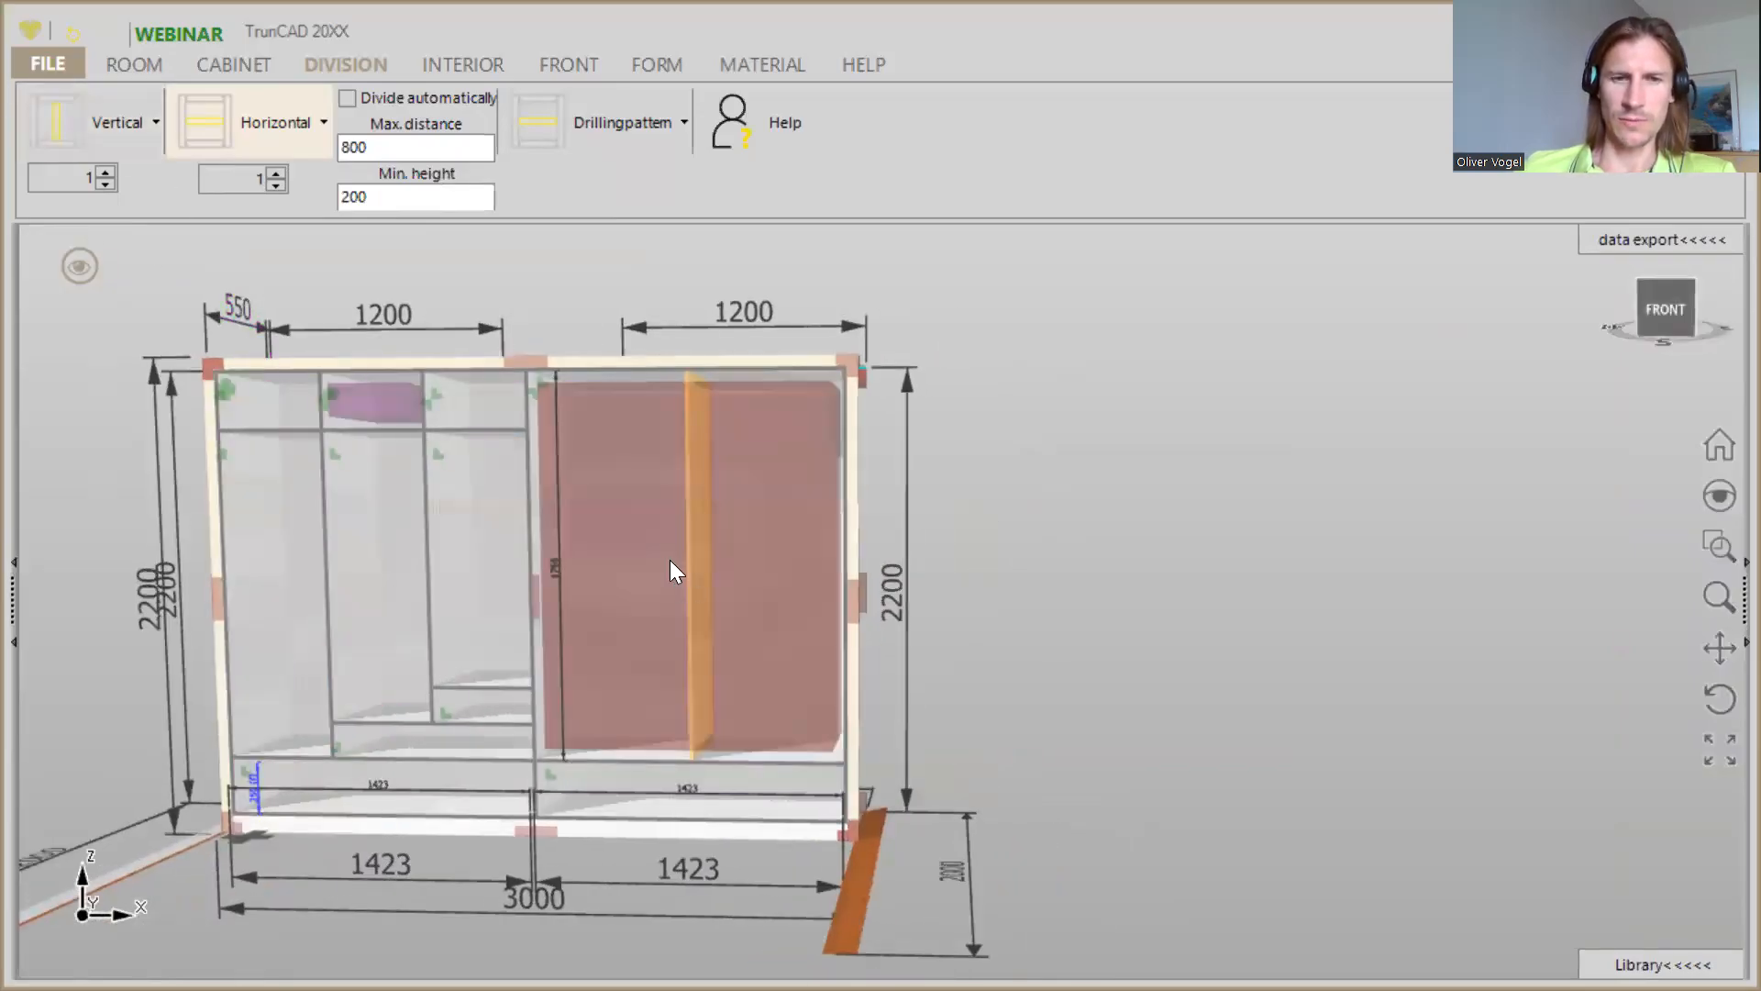
drag(683, 544, 668, 537)
scroll(598, 454, up, 2)
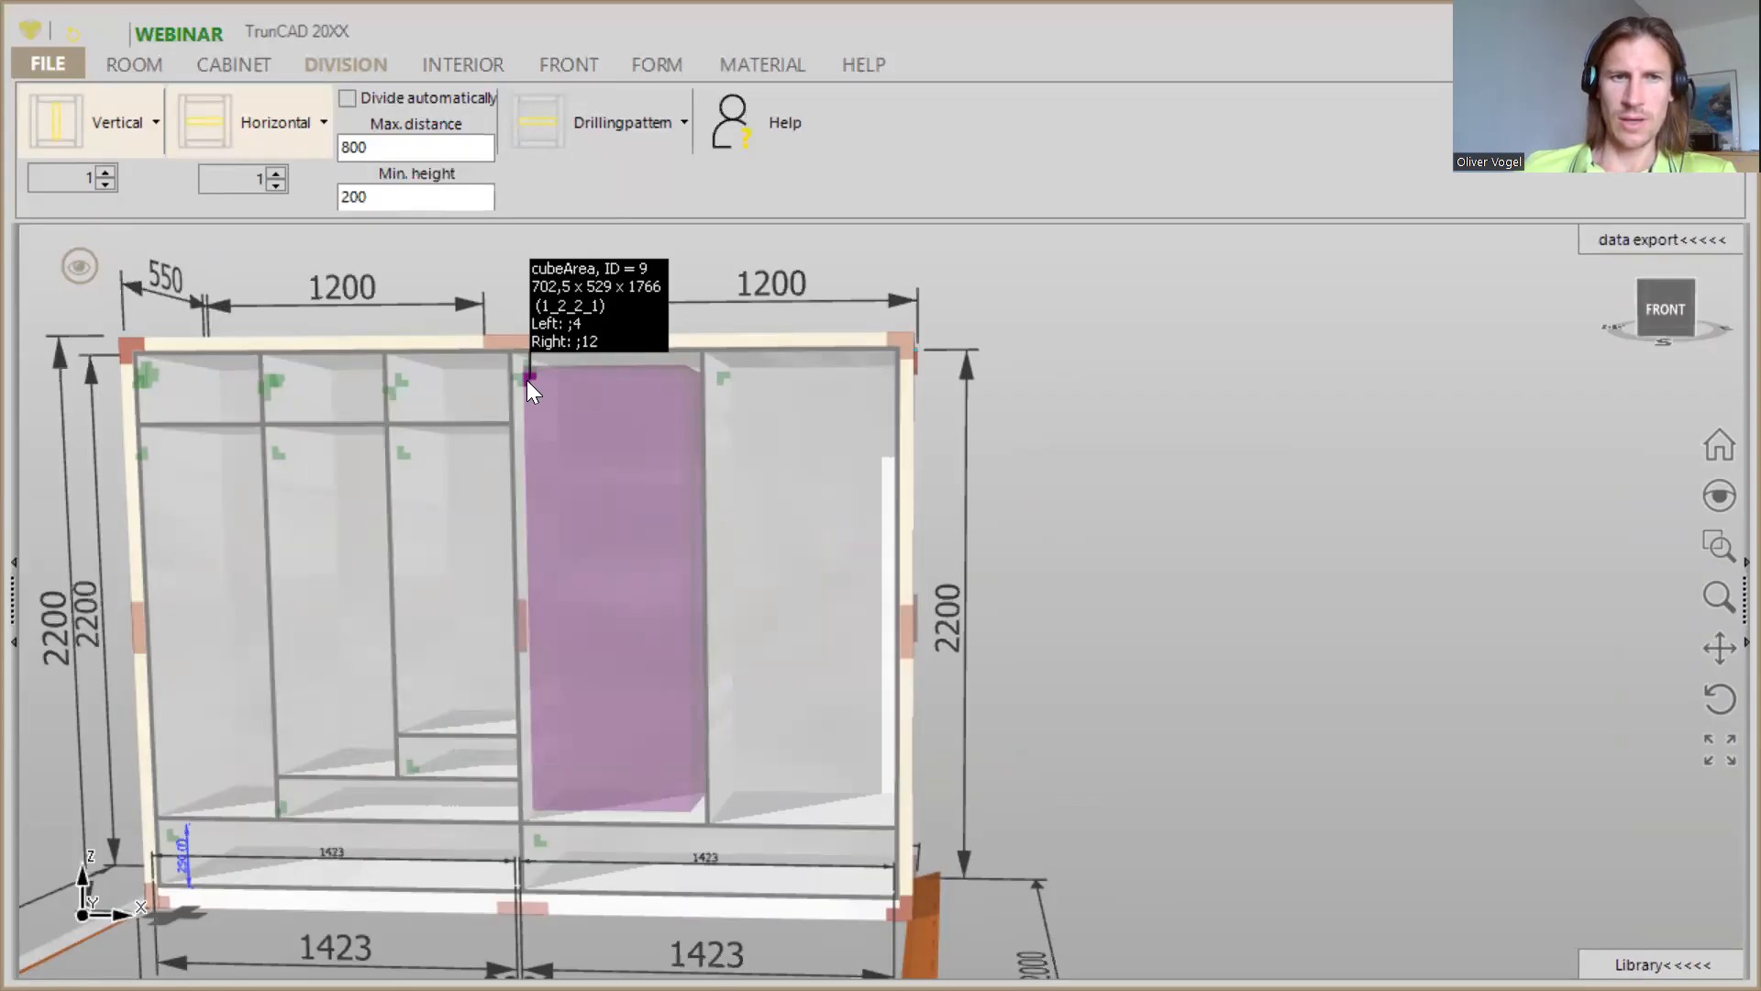
- Set the width of the area between the cabinet's centre panel and the new partition to the proportion 2
right_click(528, 380)
click(557, 200)
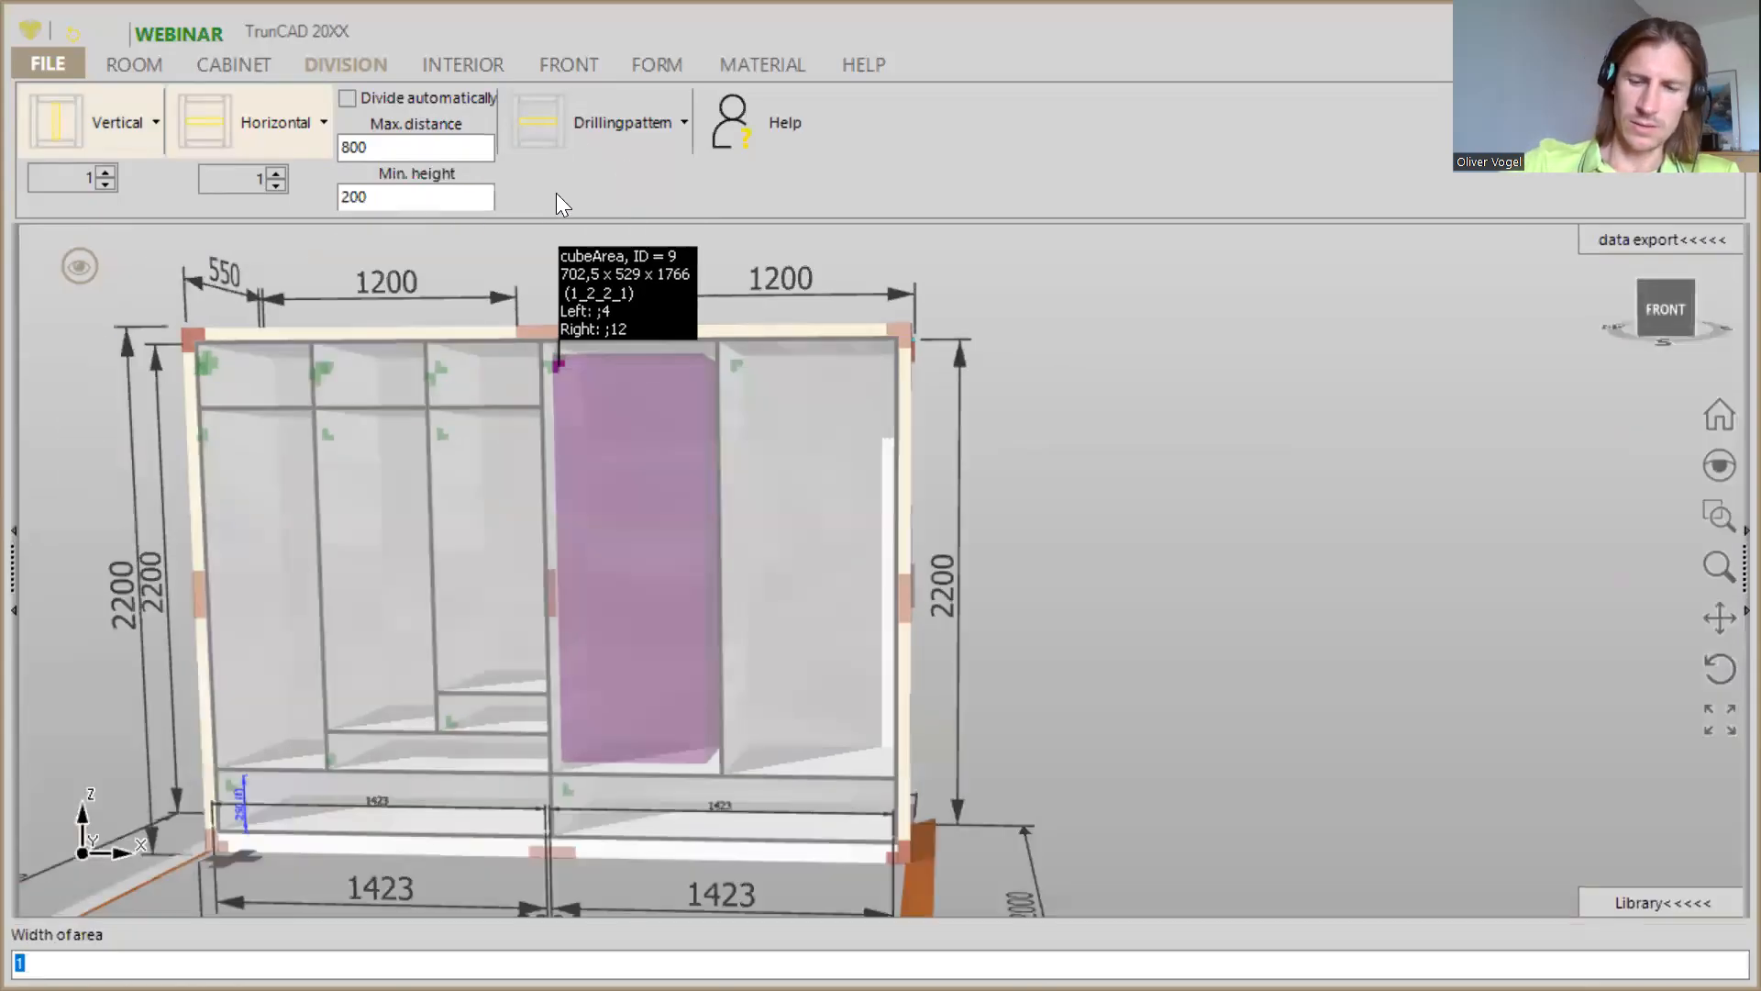
text(2)
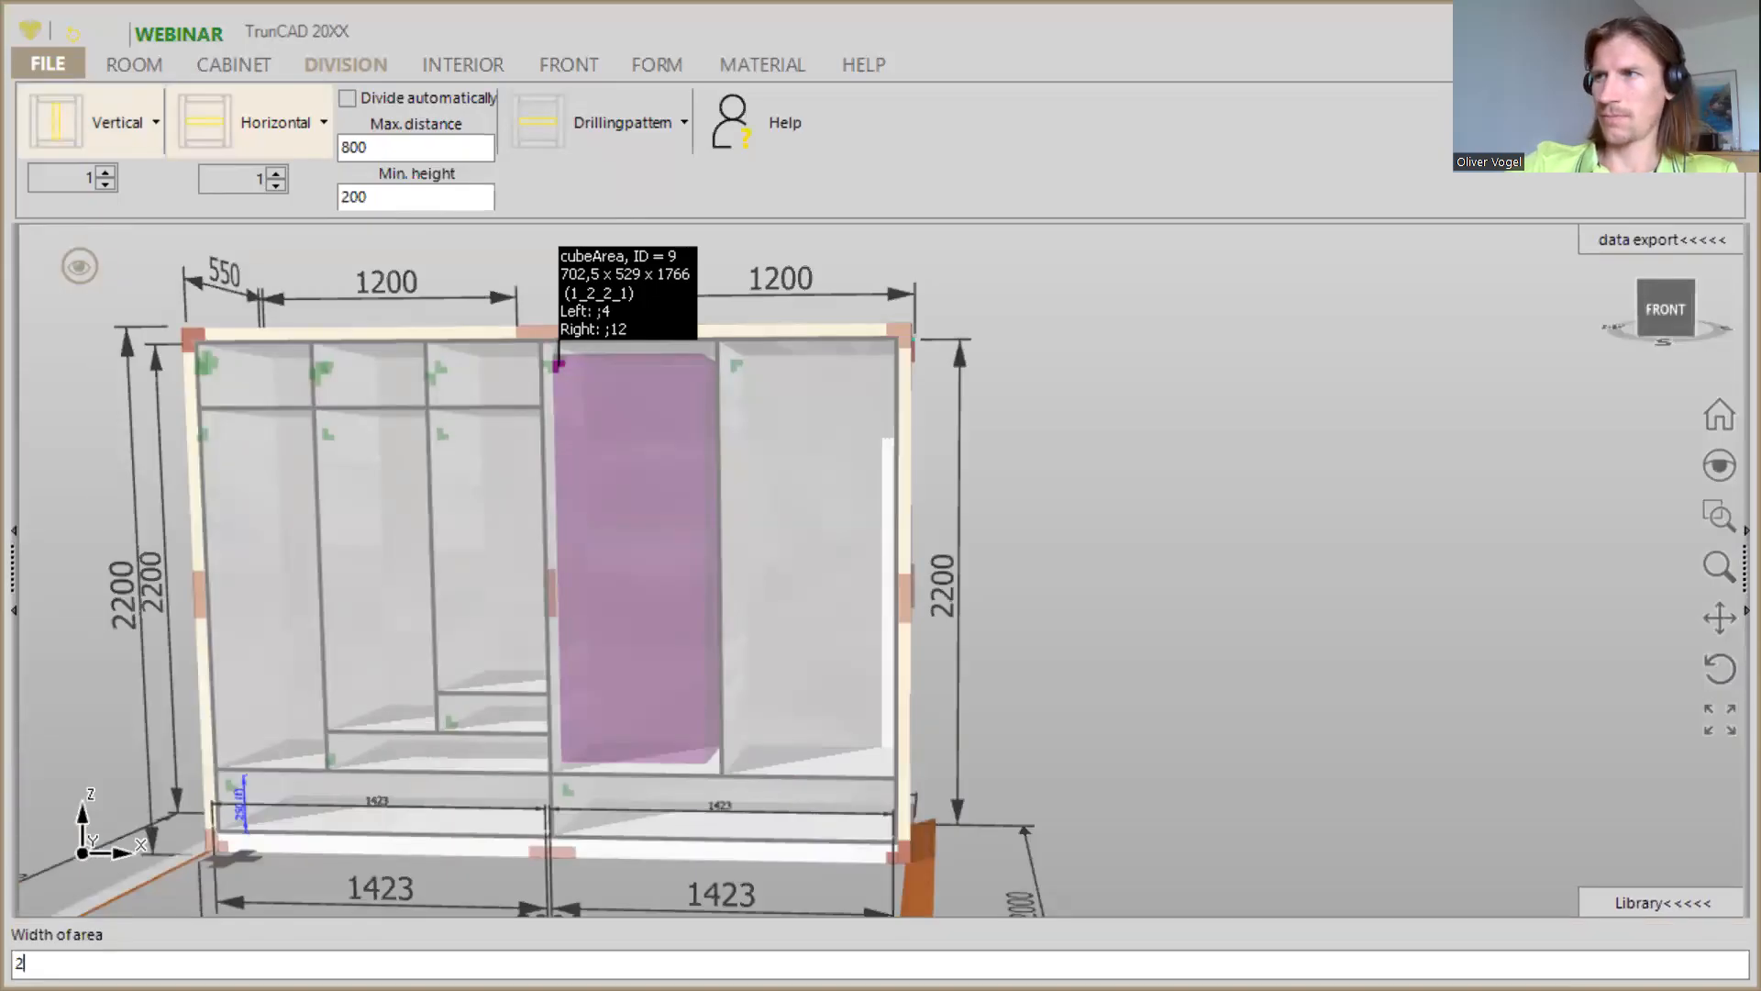
key(Return)
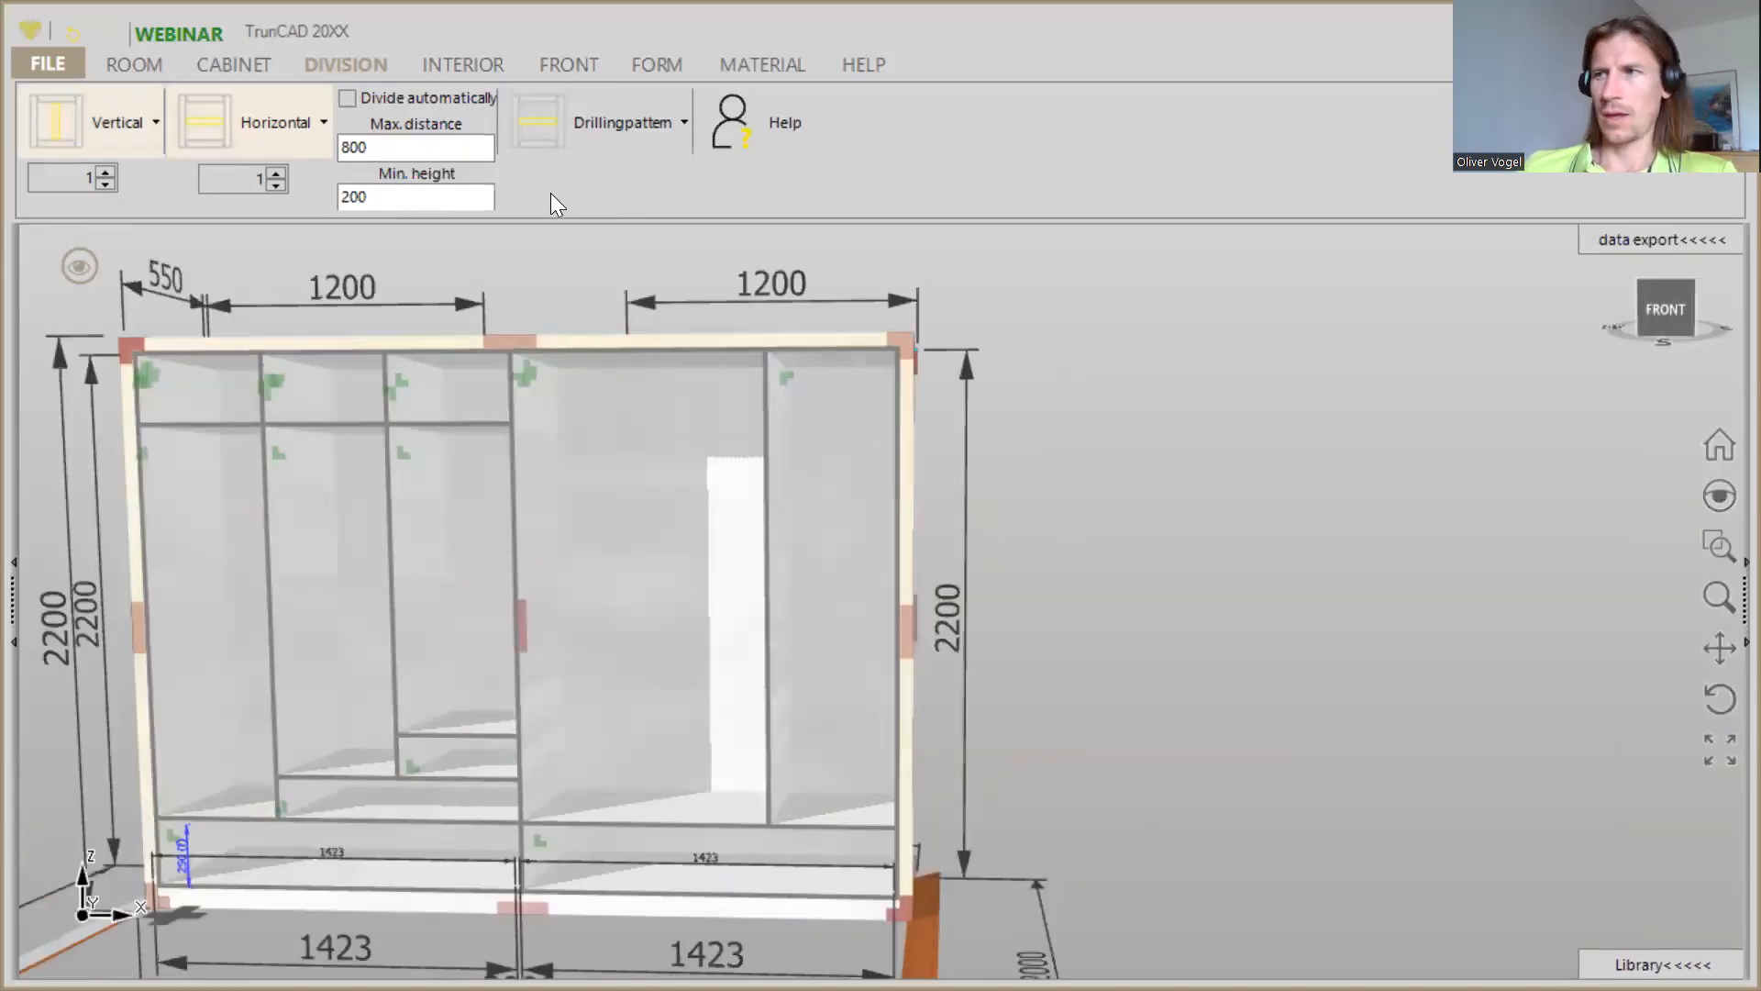
- Add a horizontal shelf in the wide compartment right of the centre panel and set the height of the area beneath it to 150
drag(204, 122, 655, 644)
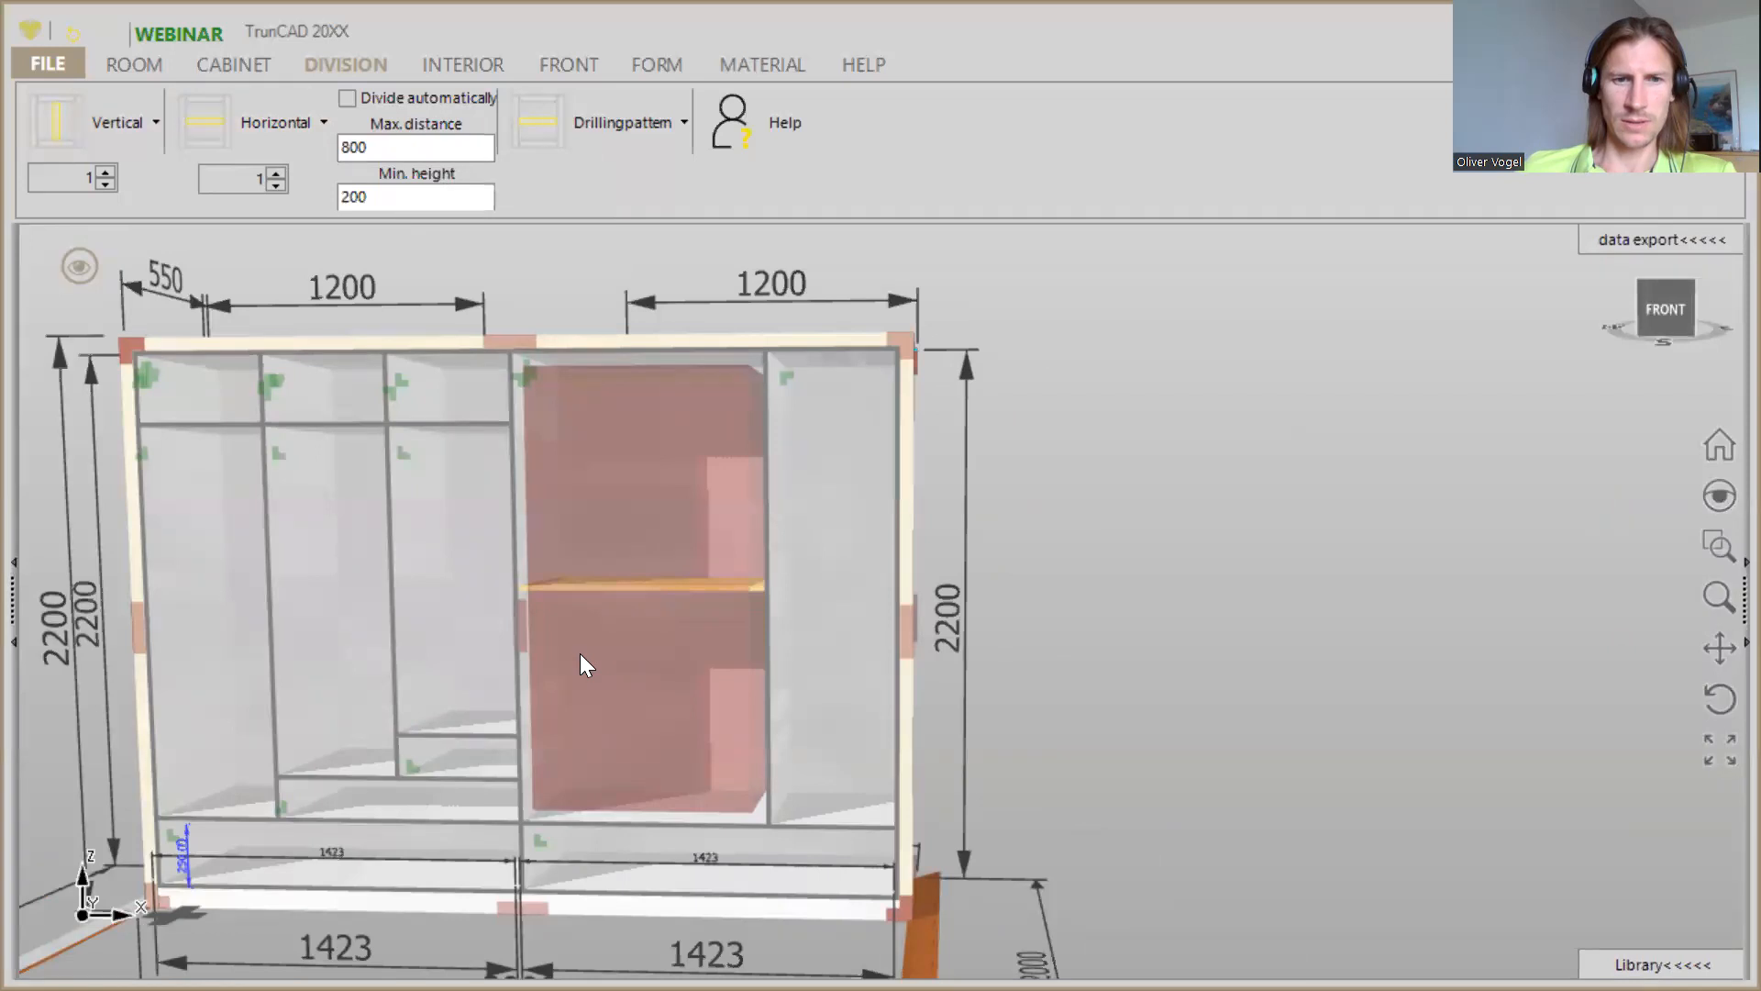
drag(580, 653, 575, 651)
click(524, 616)
click(537, 421)
text(150)
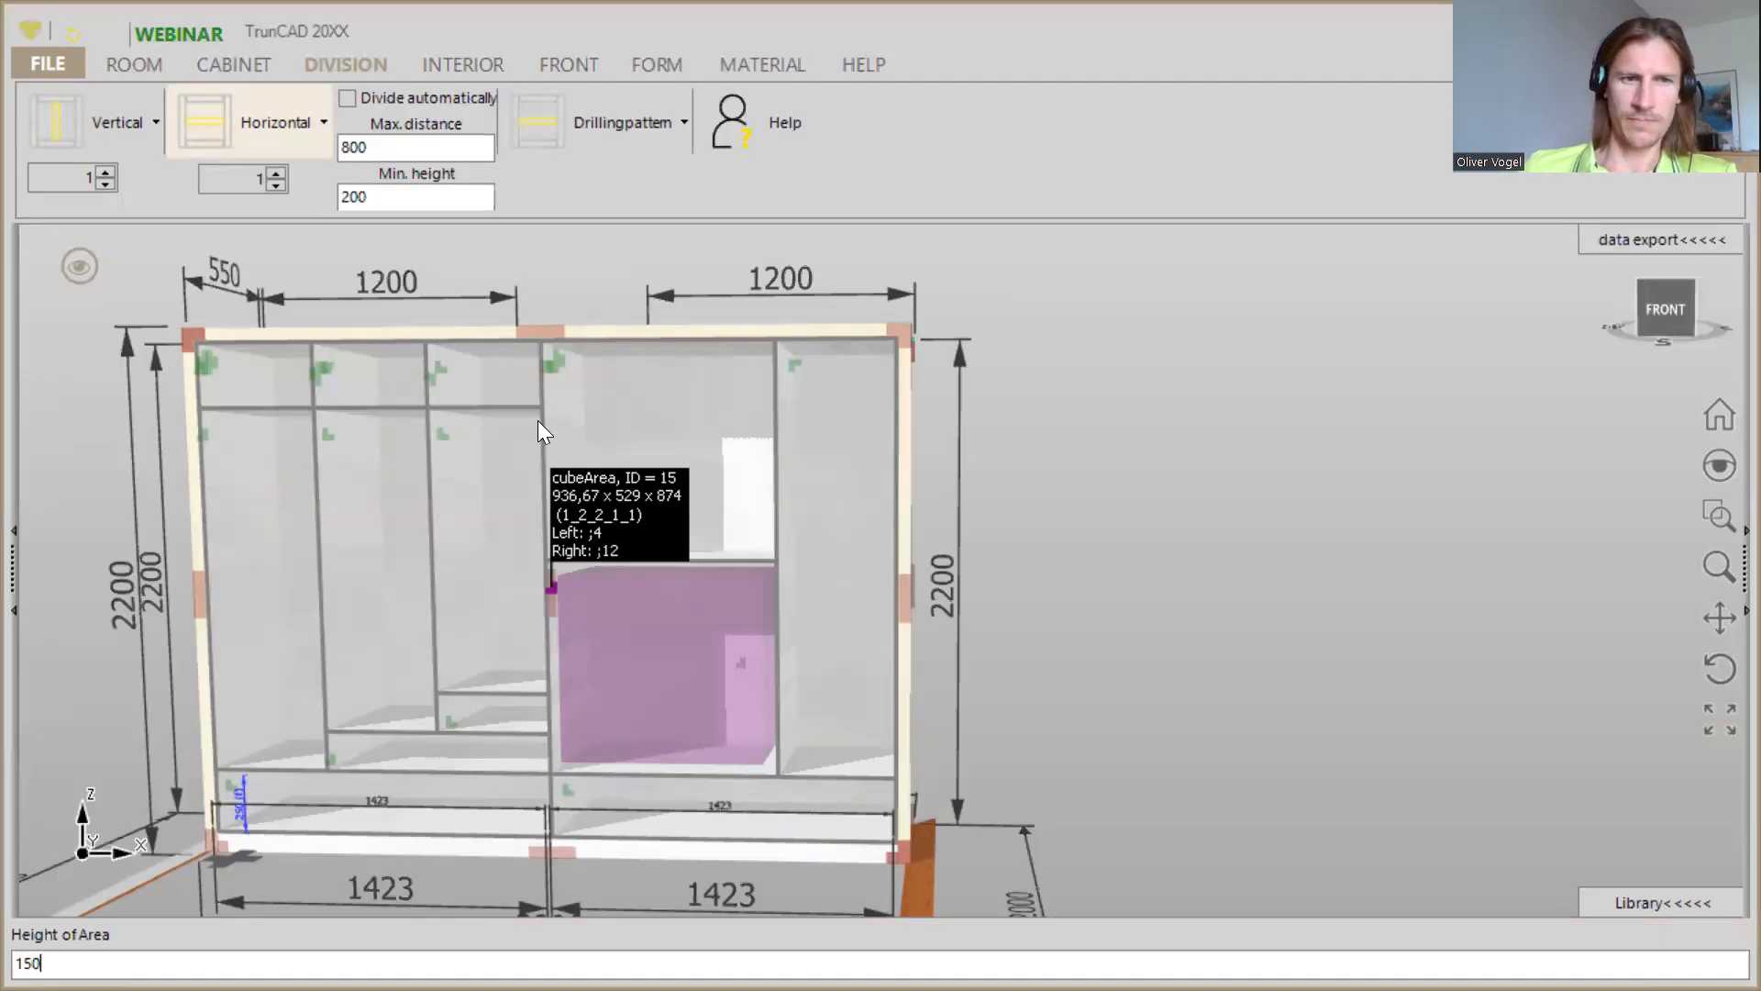
key(Return)
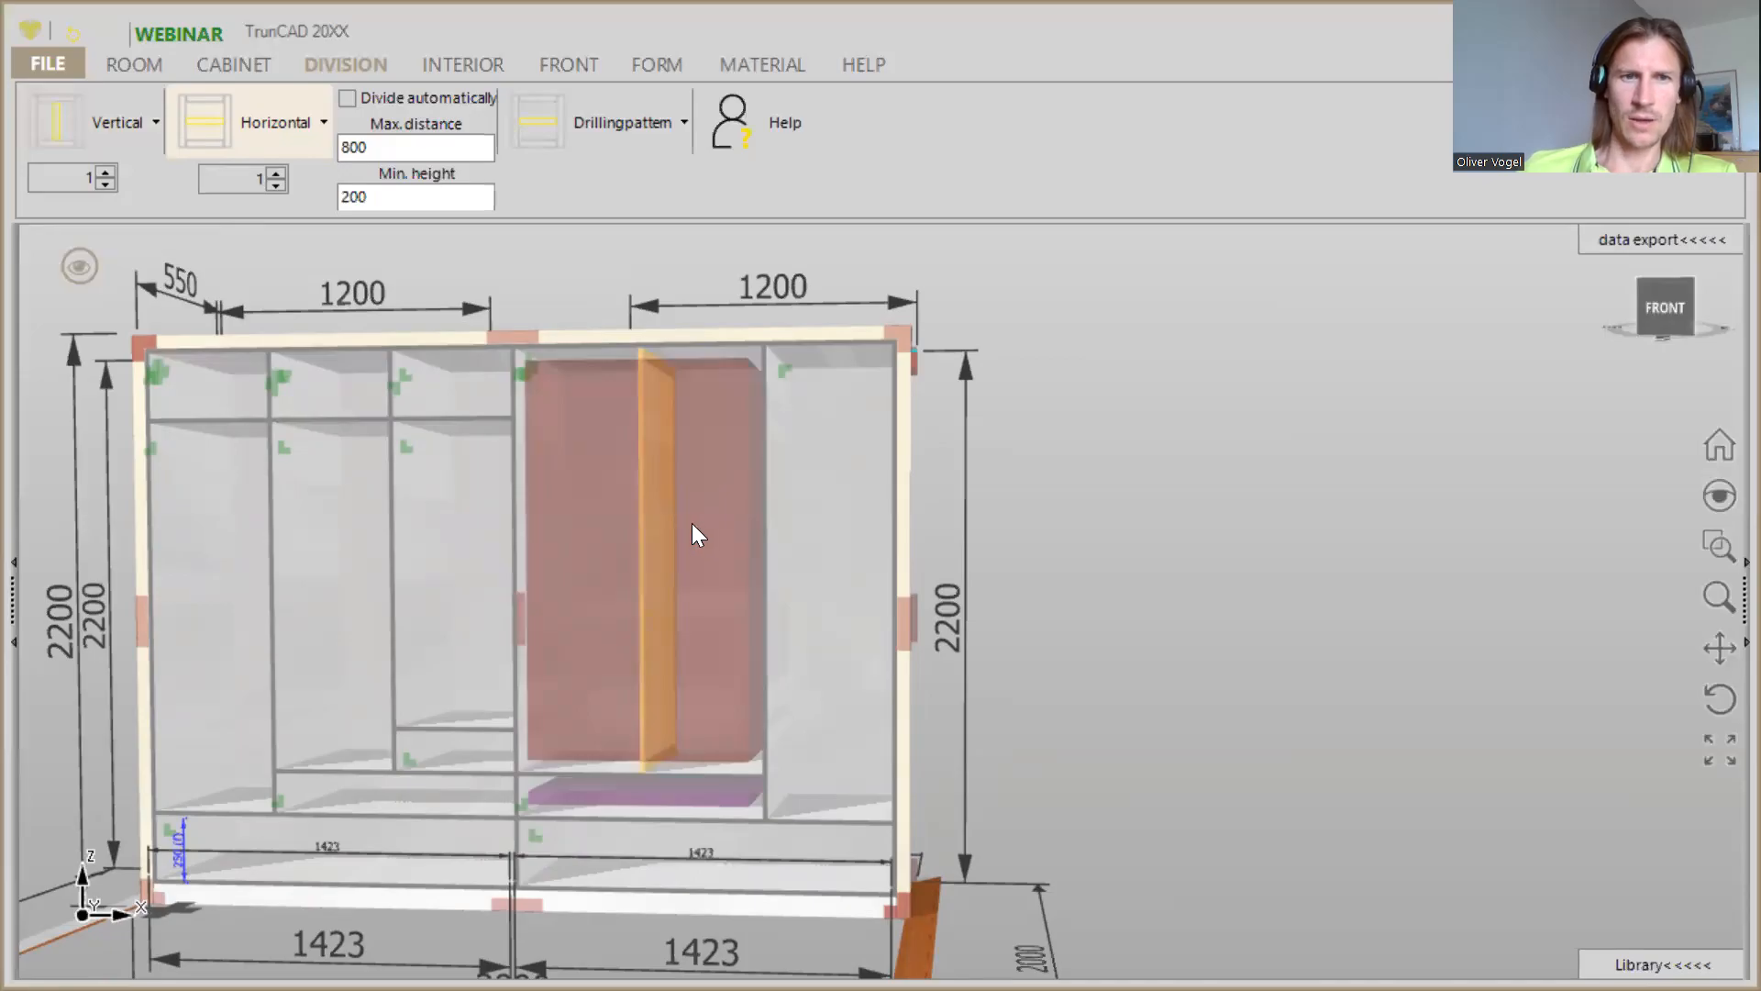
- Divide the space above the 150-high area with a vertical partition and add one horizontal shelf in the compartment on its right
click(682, 569)
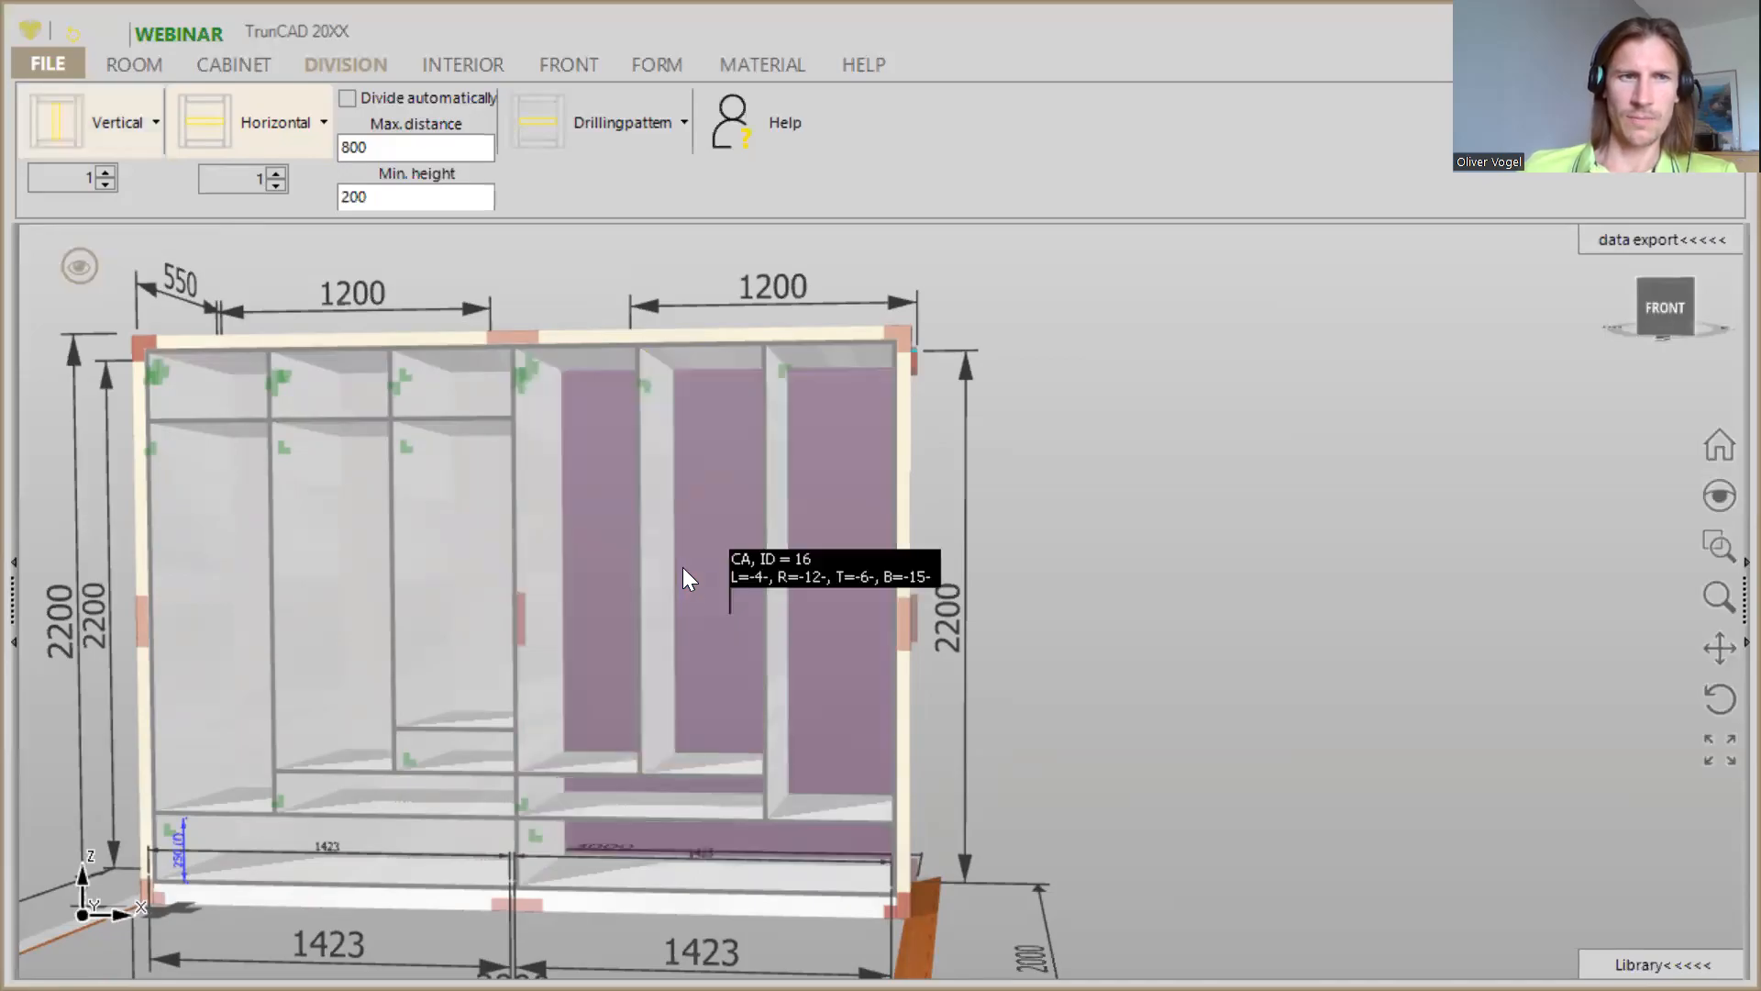
click(215, 121)
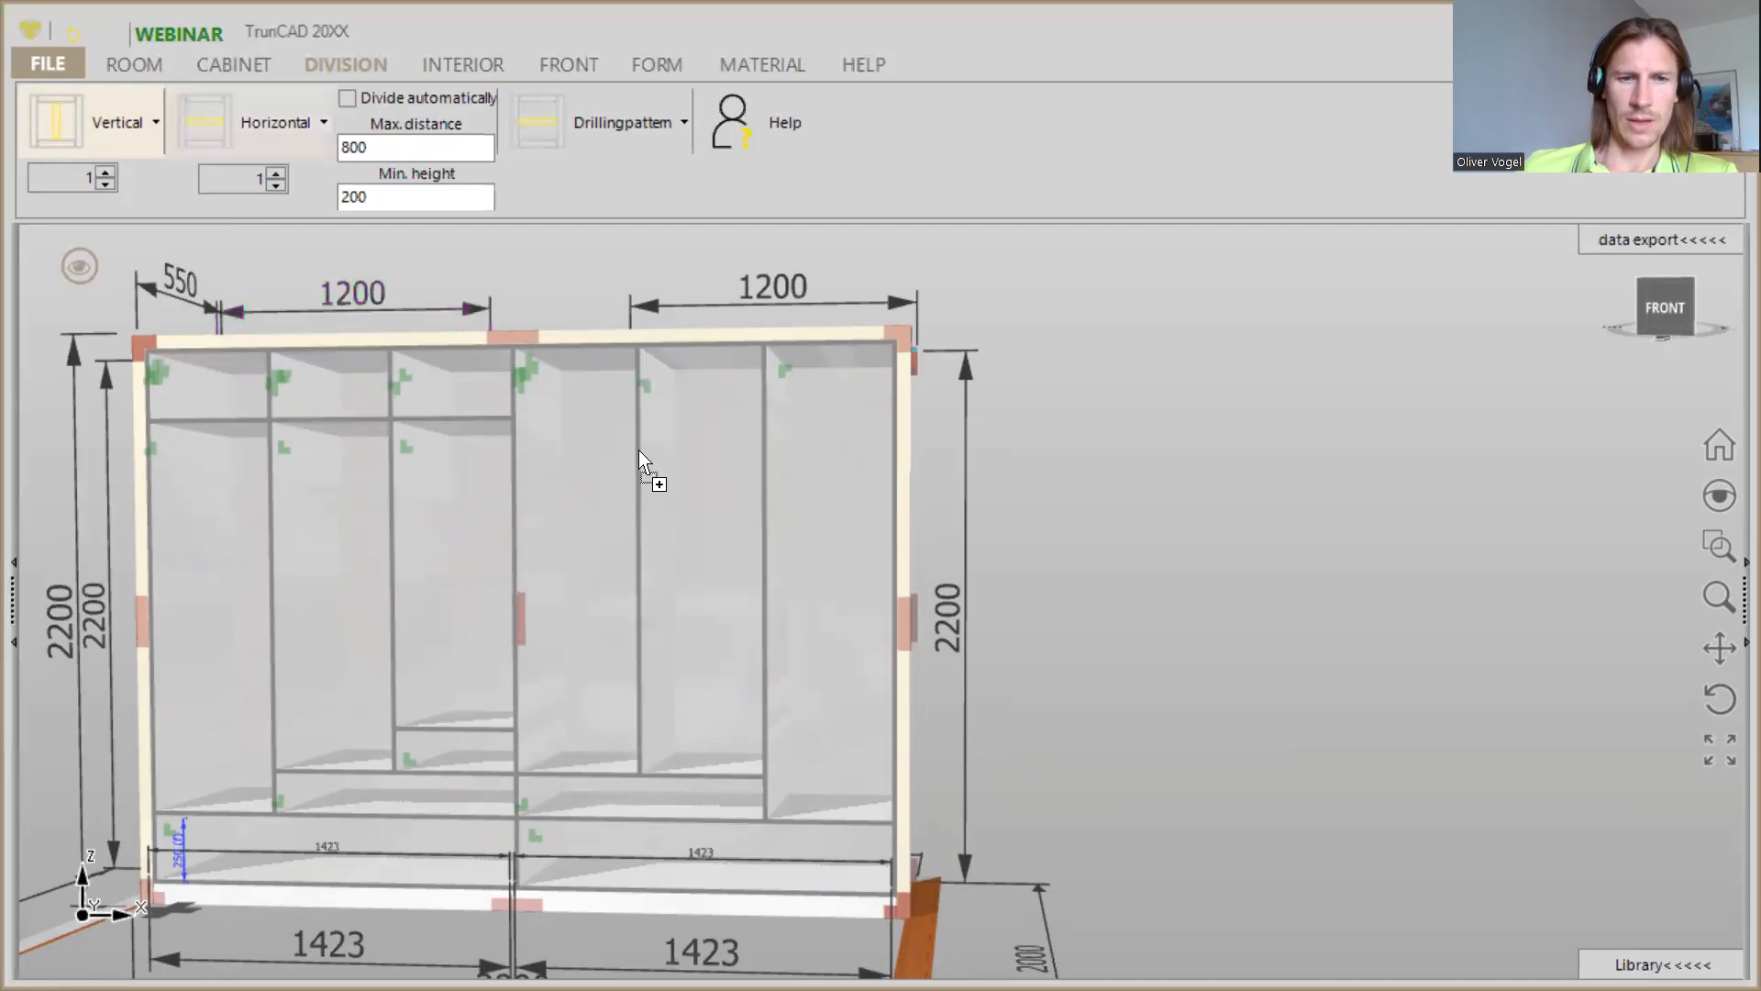
click(712, 552)
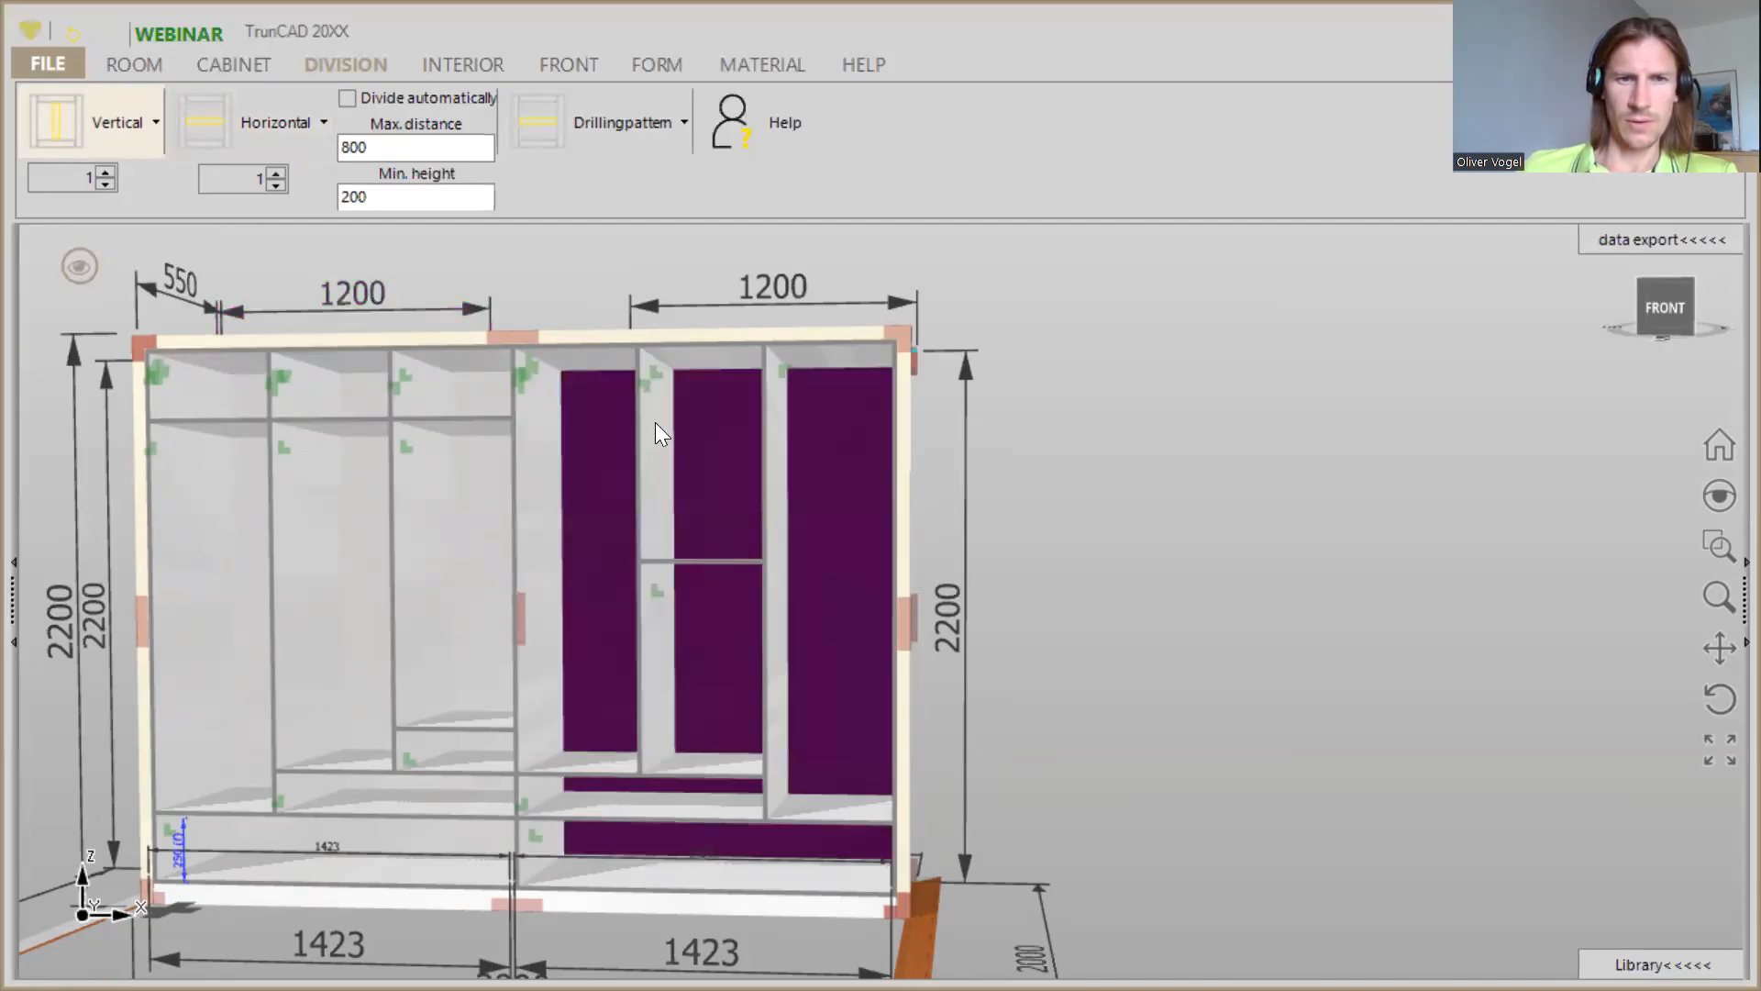
- Set the height of the area above the shelf in the second compartment from the right to 250
right_click(655, 371)
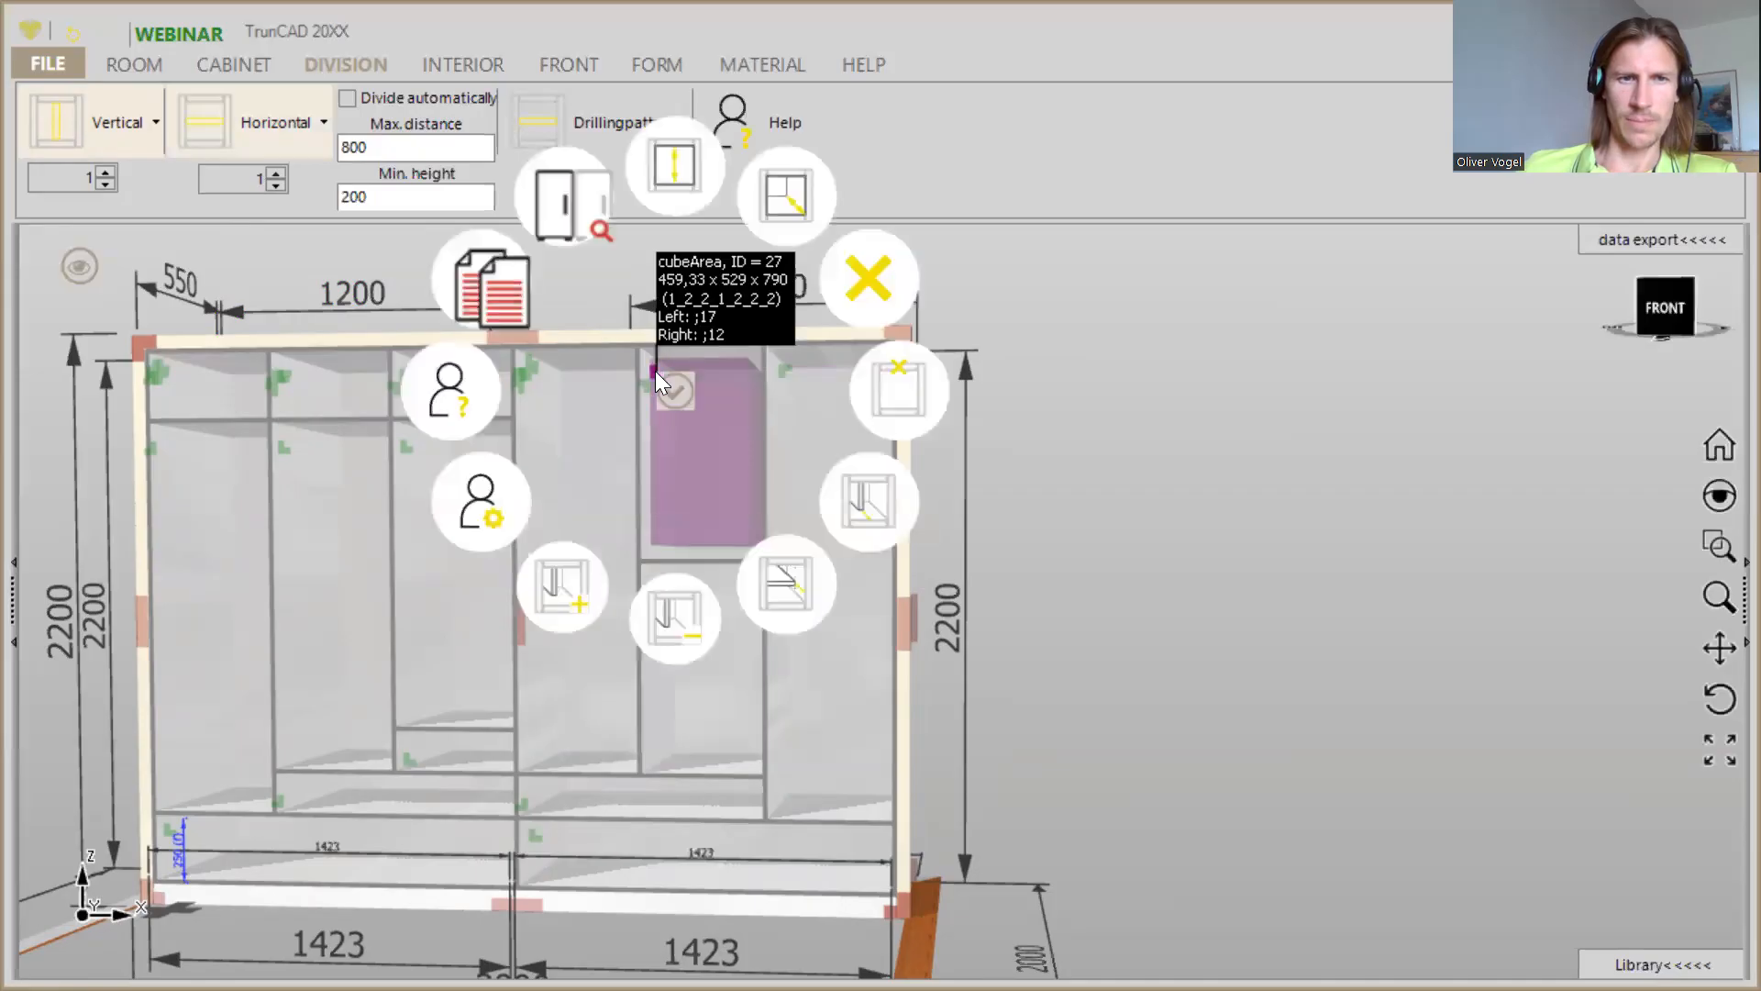
click(682, 160)
text(250)
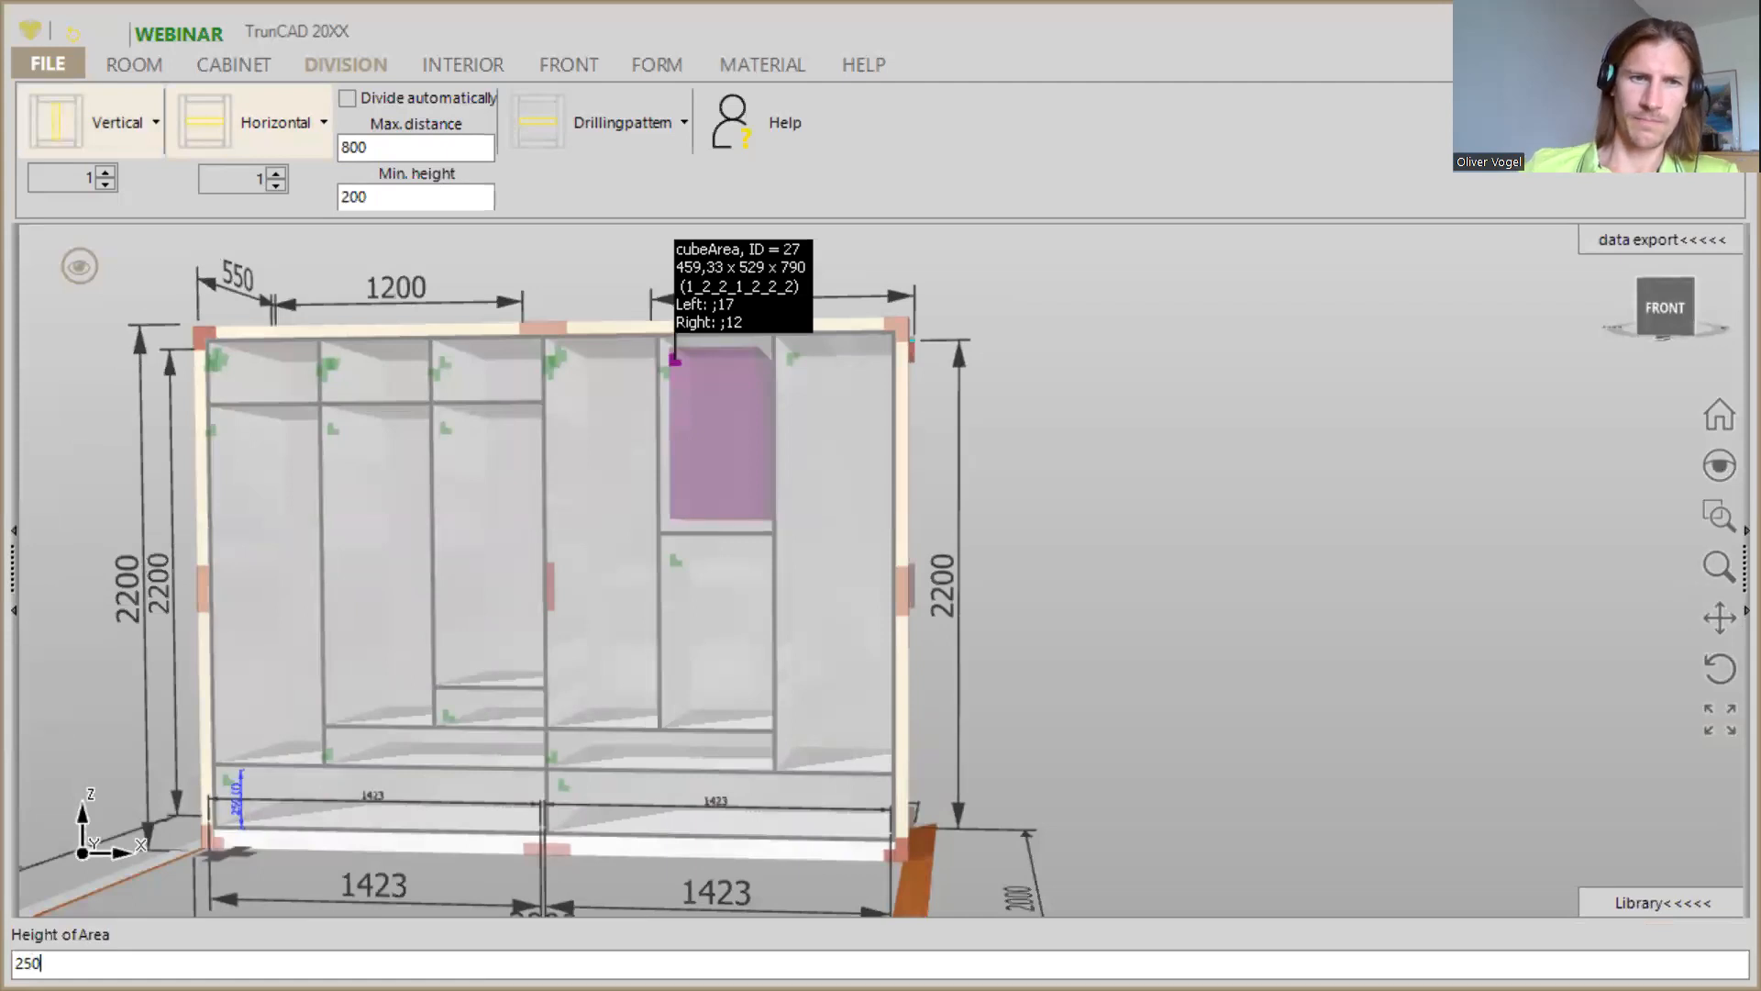
key(Return)
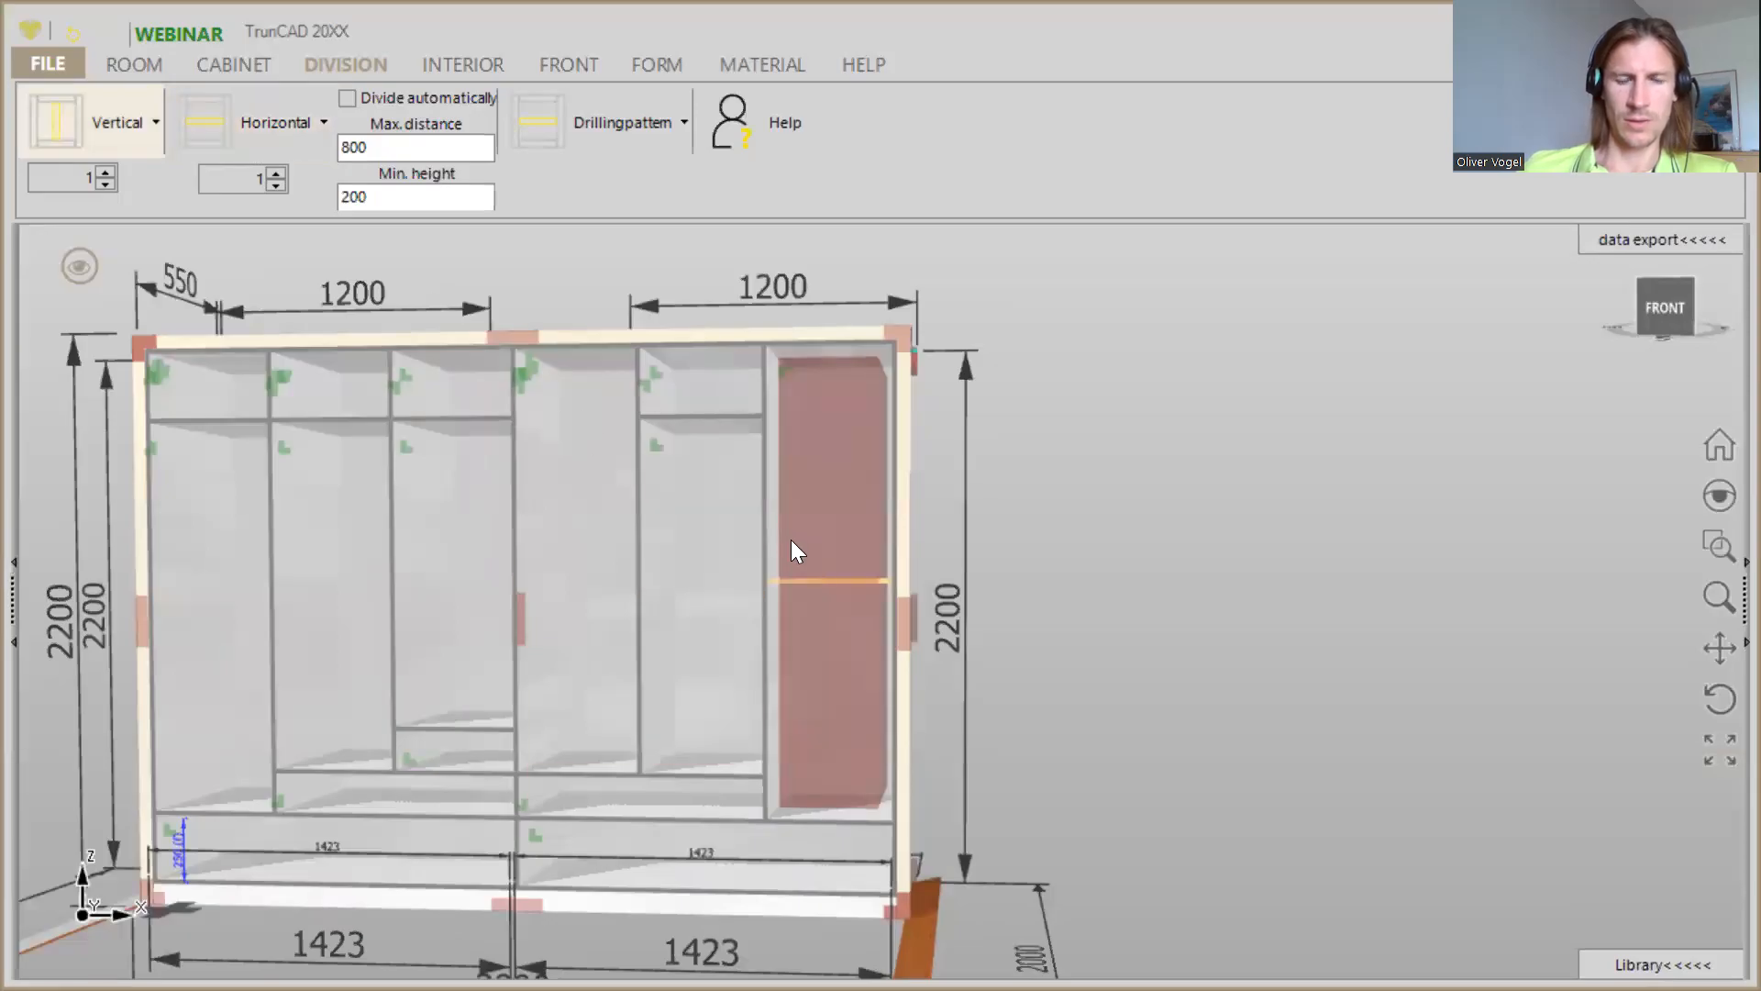
- Add a horizontal shelf in the rightmost compartment and set the height of the area above it to 250
click(783, 369)
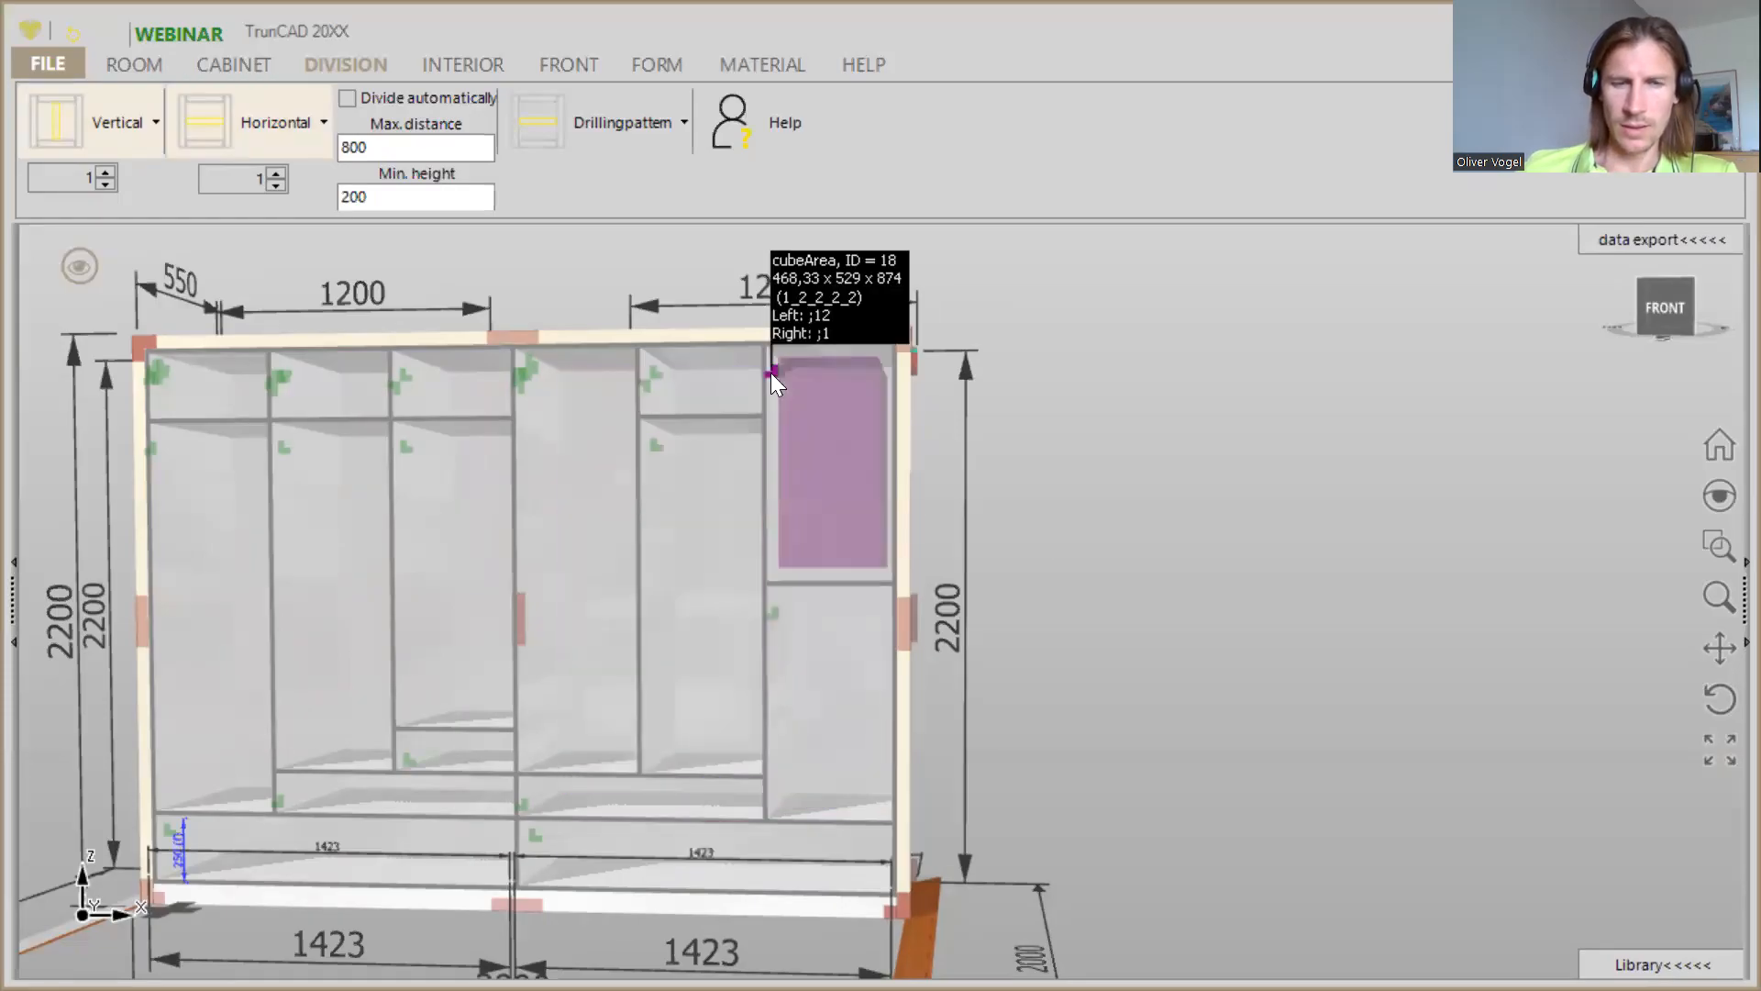
scroll(771, 373, up, 2)
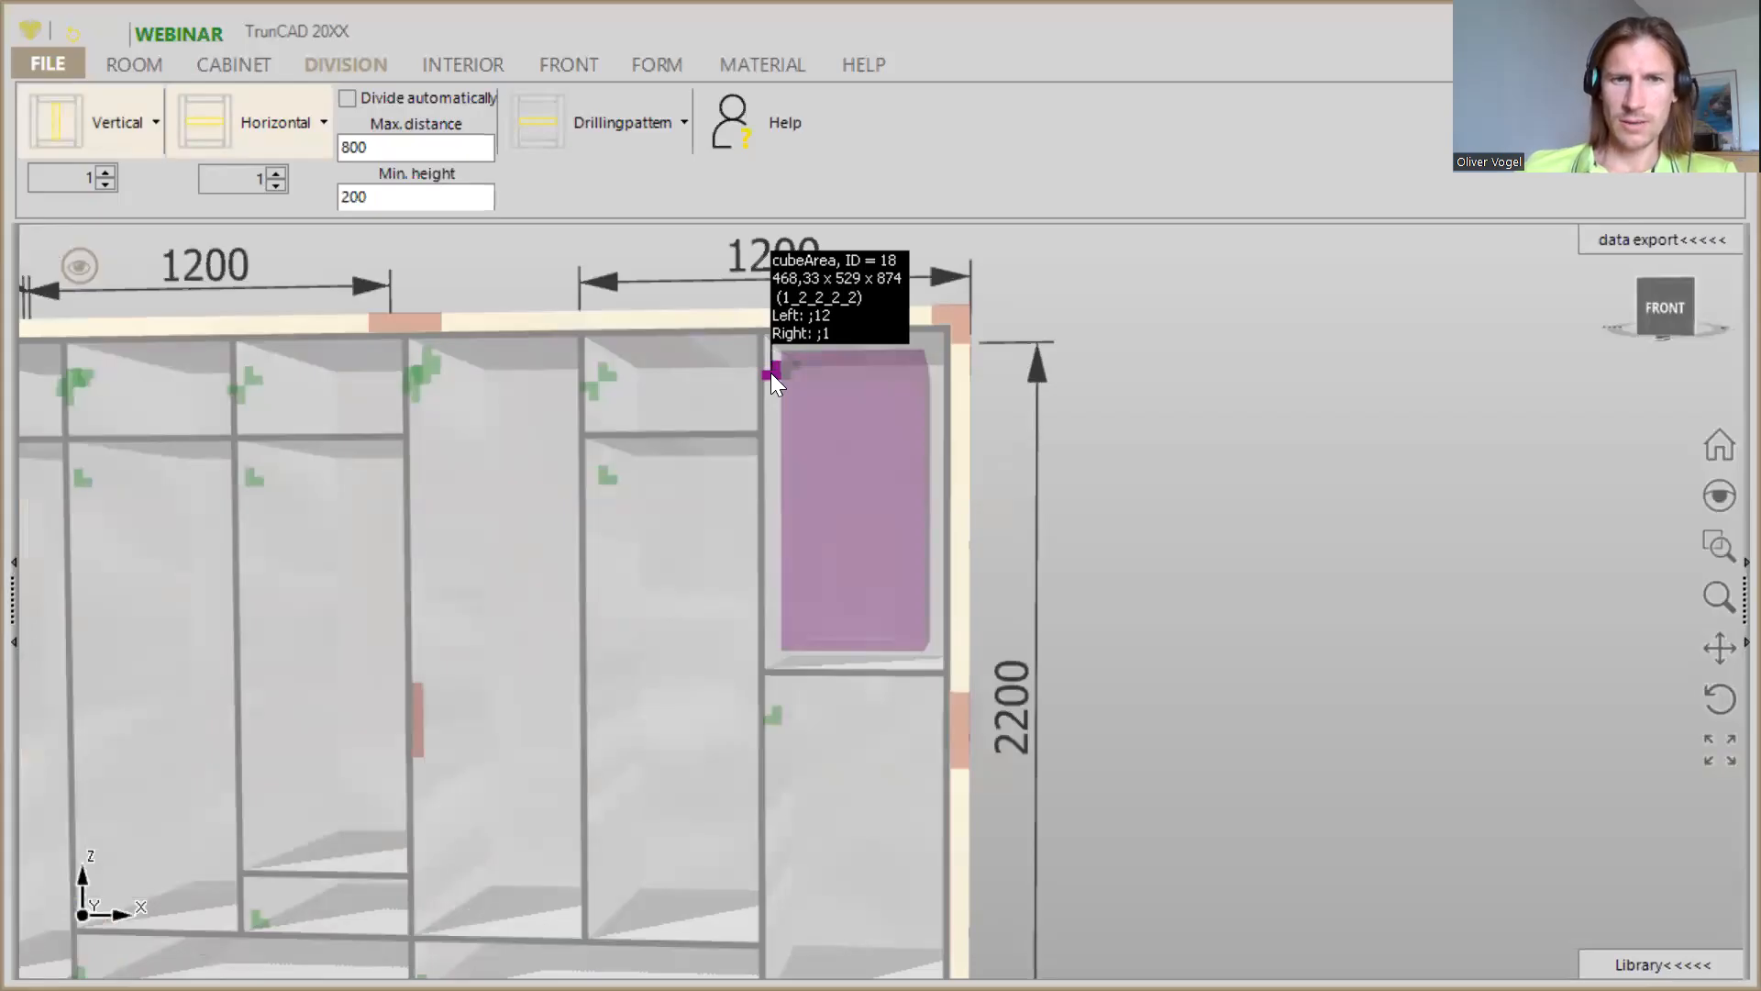
right_click(770, 372)
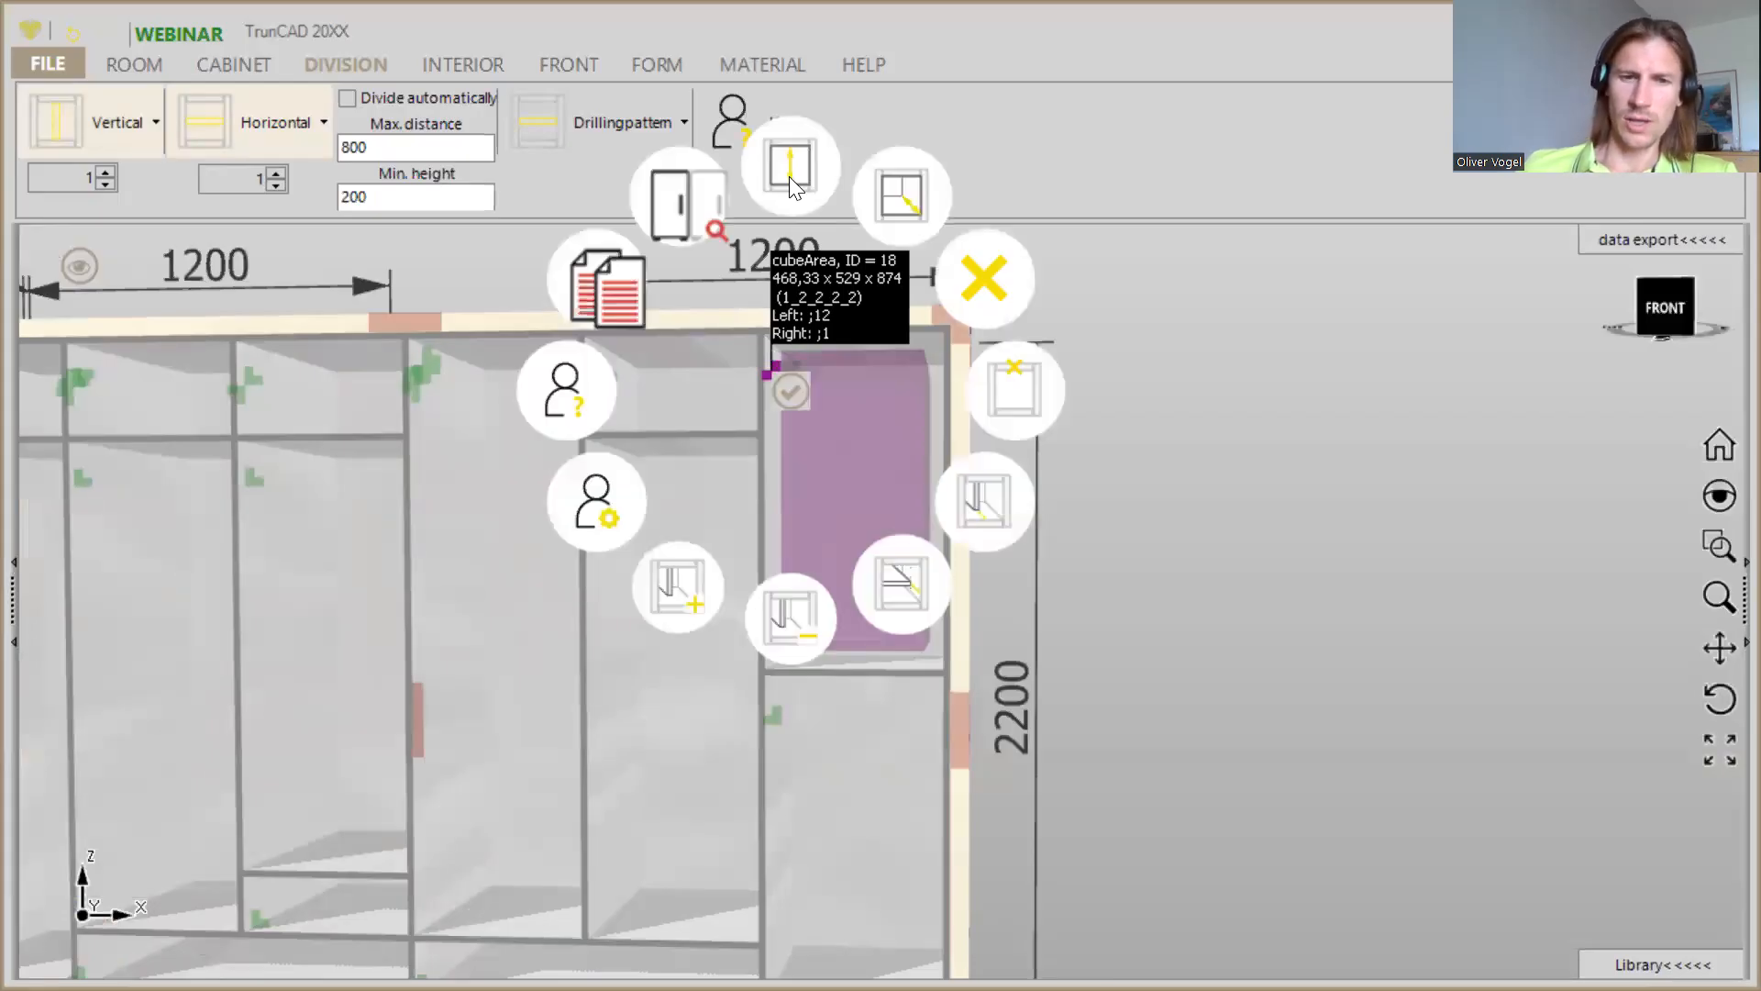
click(789, 176)
text(250)
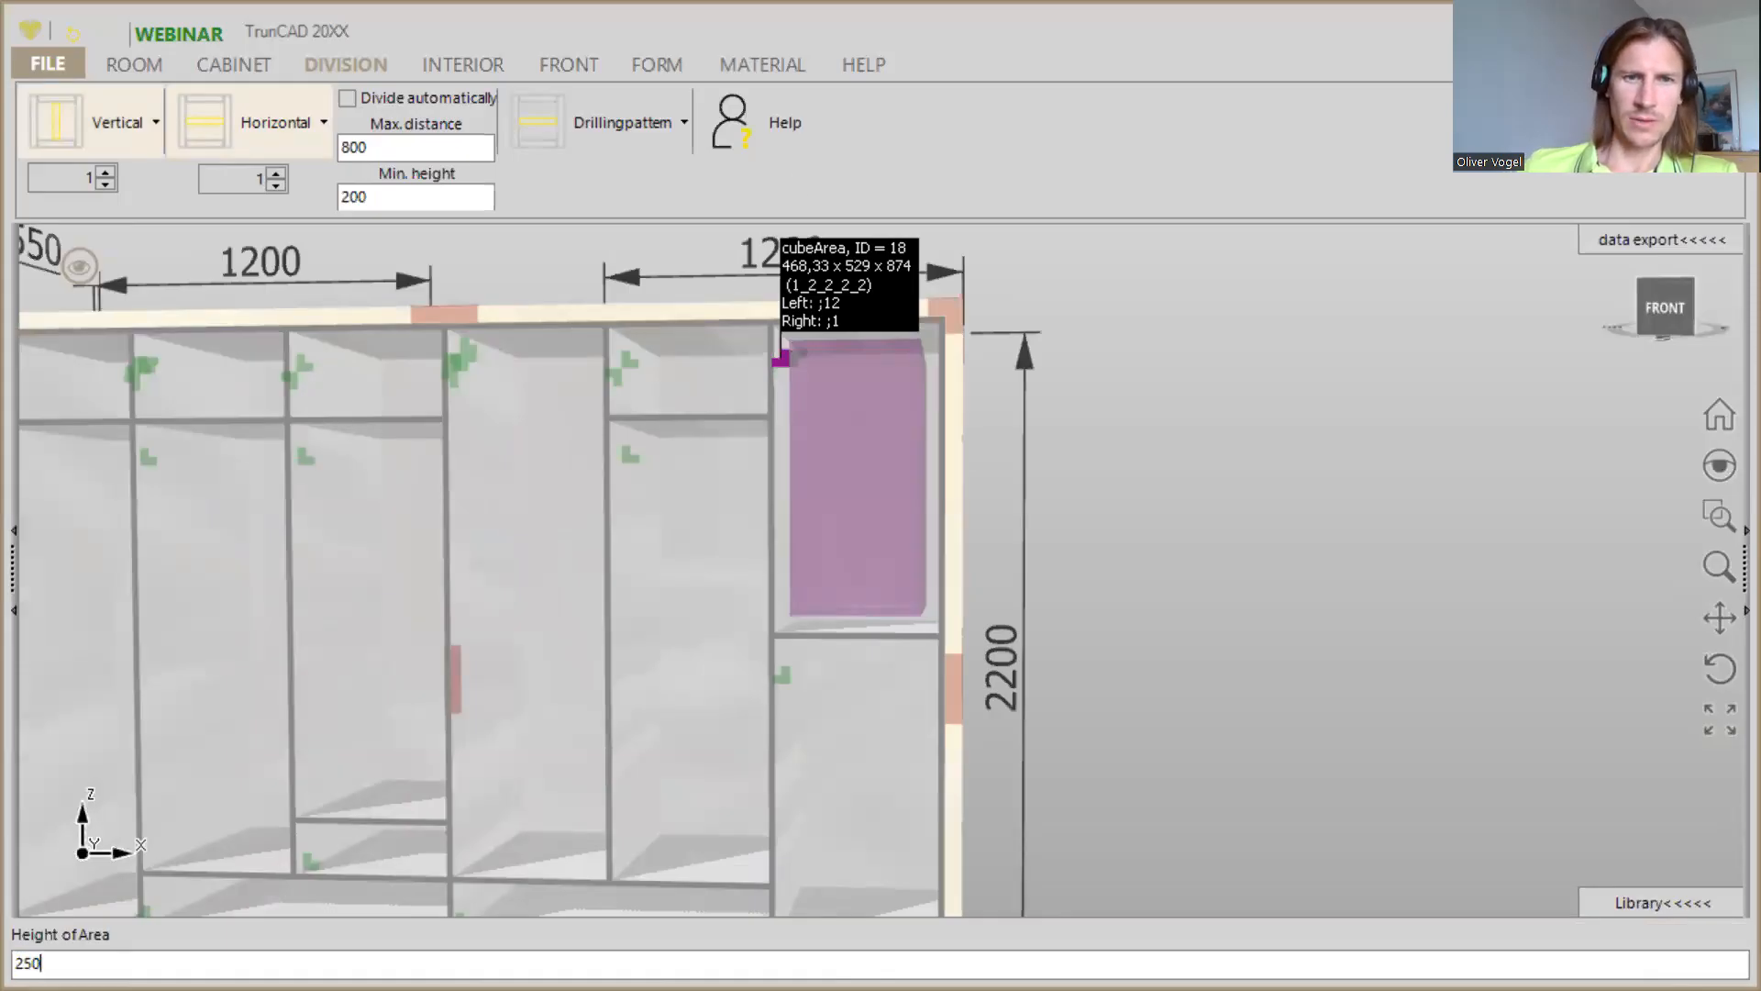
key(Return)
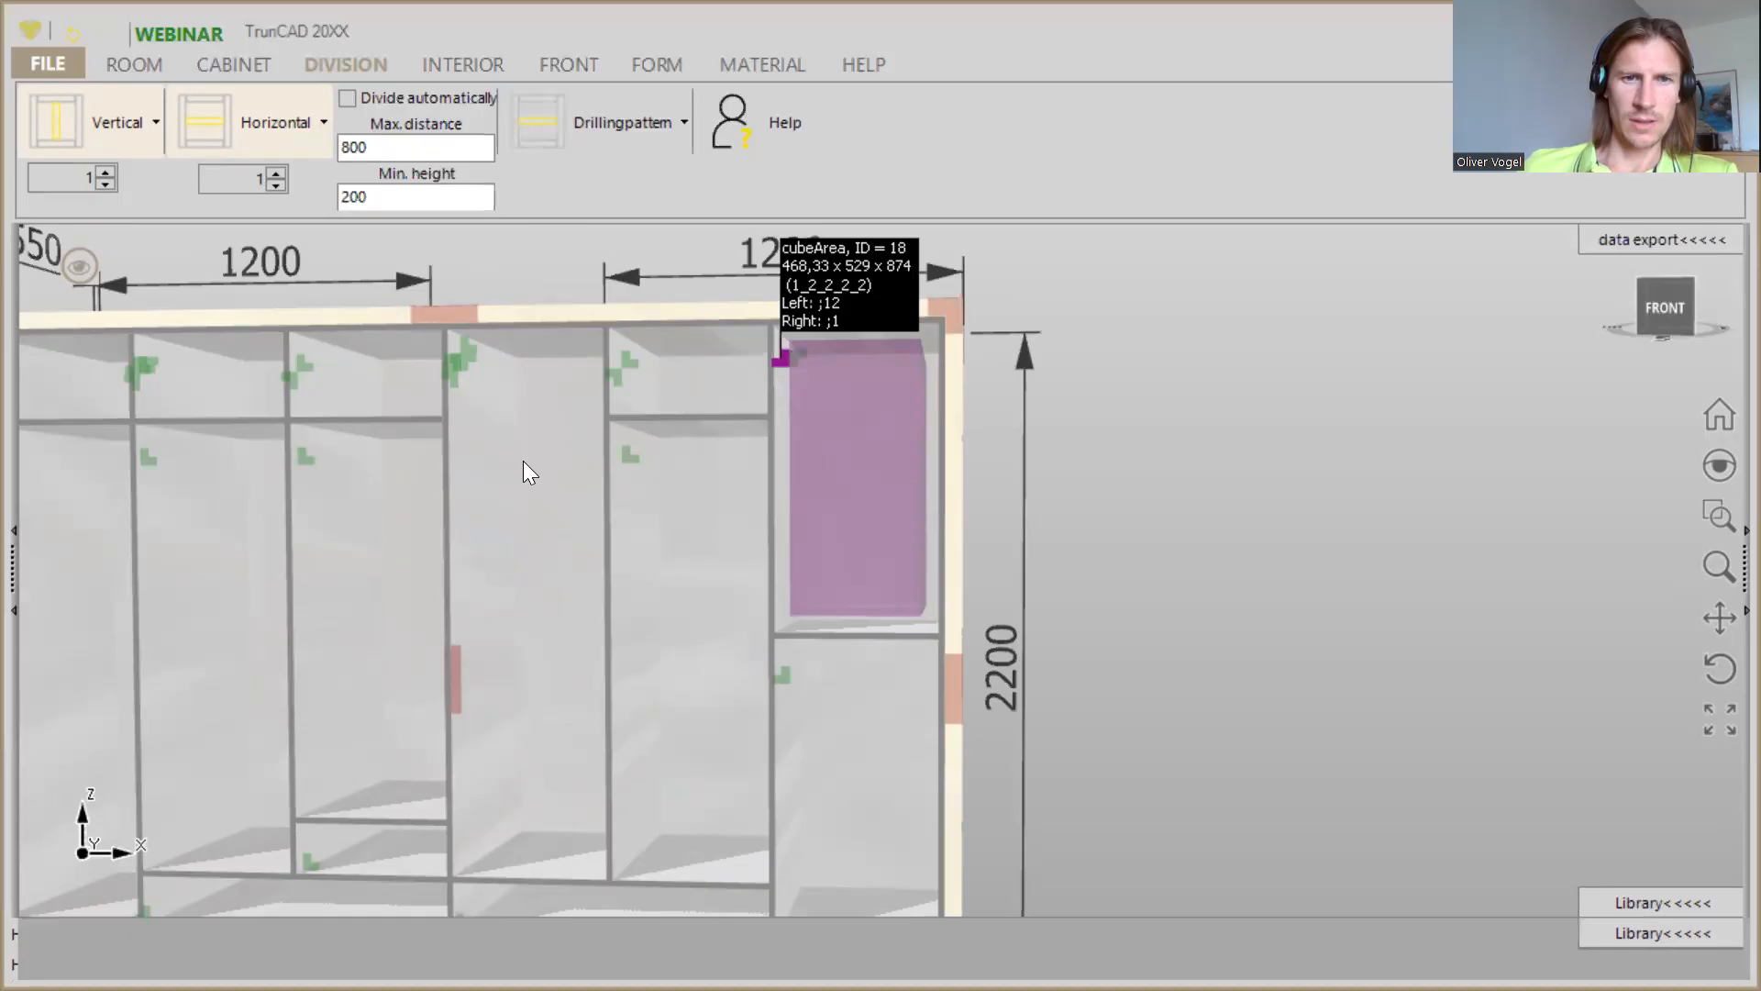
scroll(537, 477, down, 3)
middle_drag(551, 490, 576, 488)
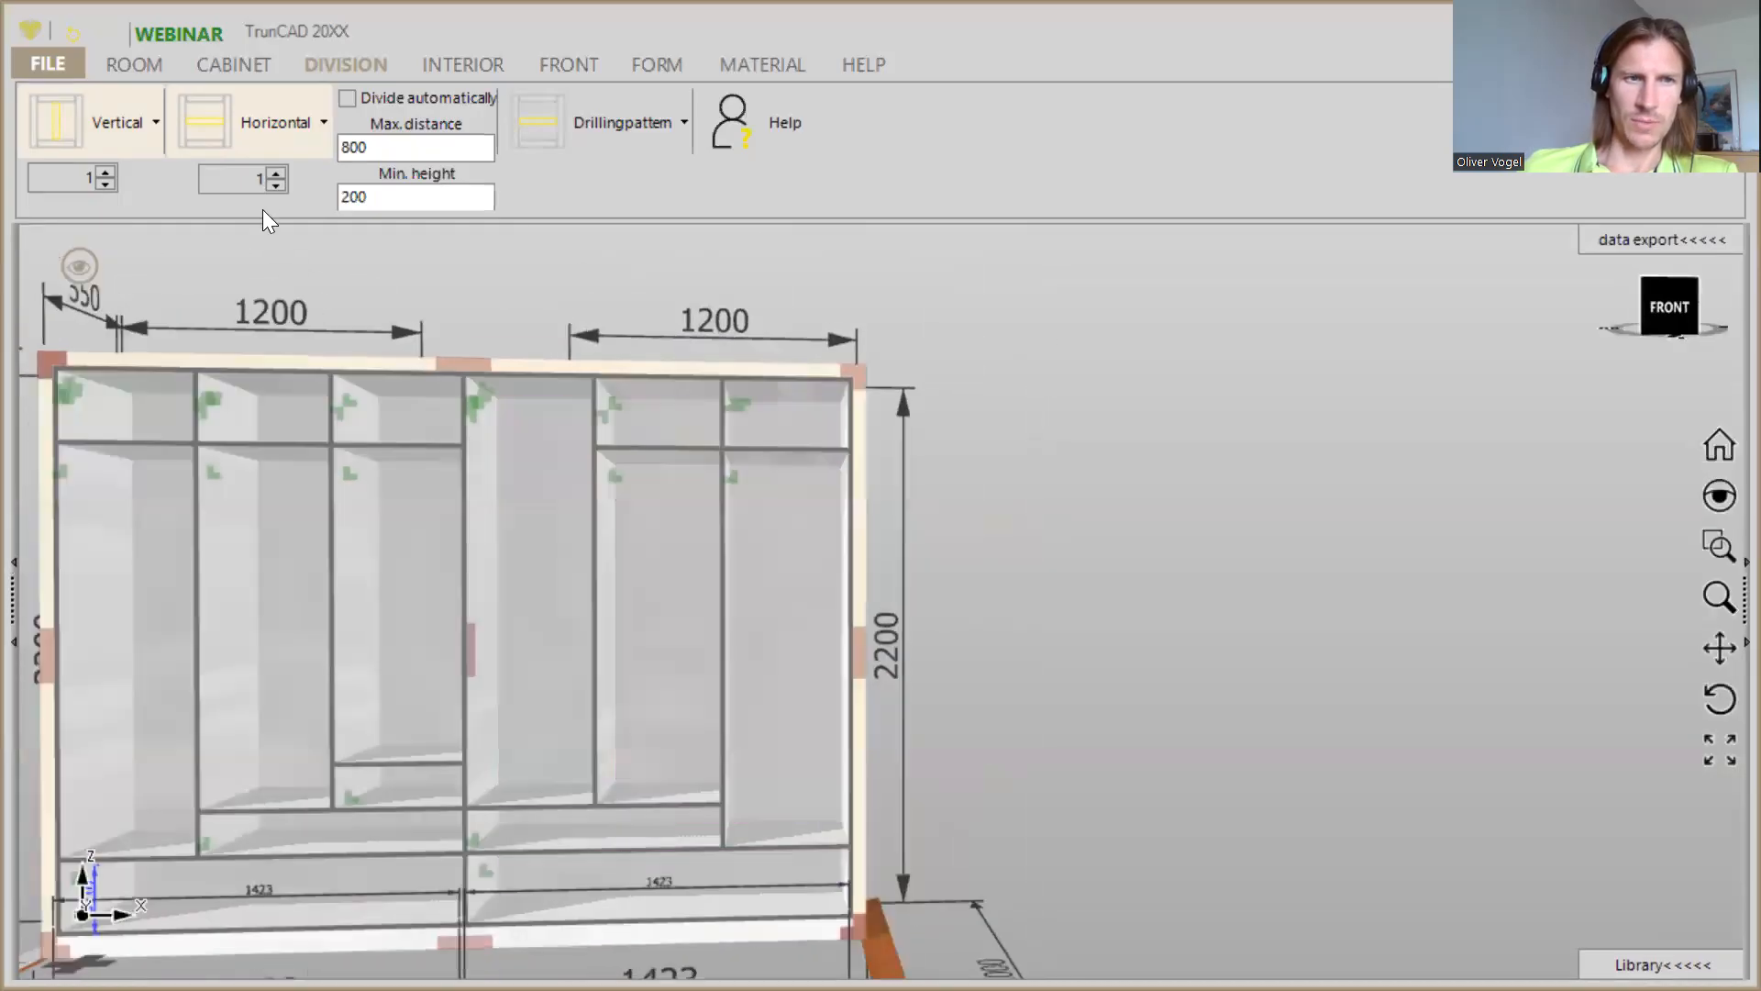
- Add two horizontal shelves in the compartment directly right of the centre panel and set the height of its uppermost area to 250
click(274, 177)
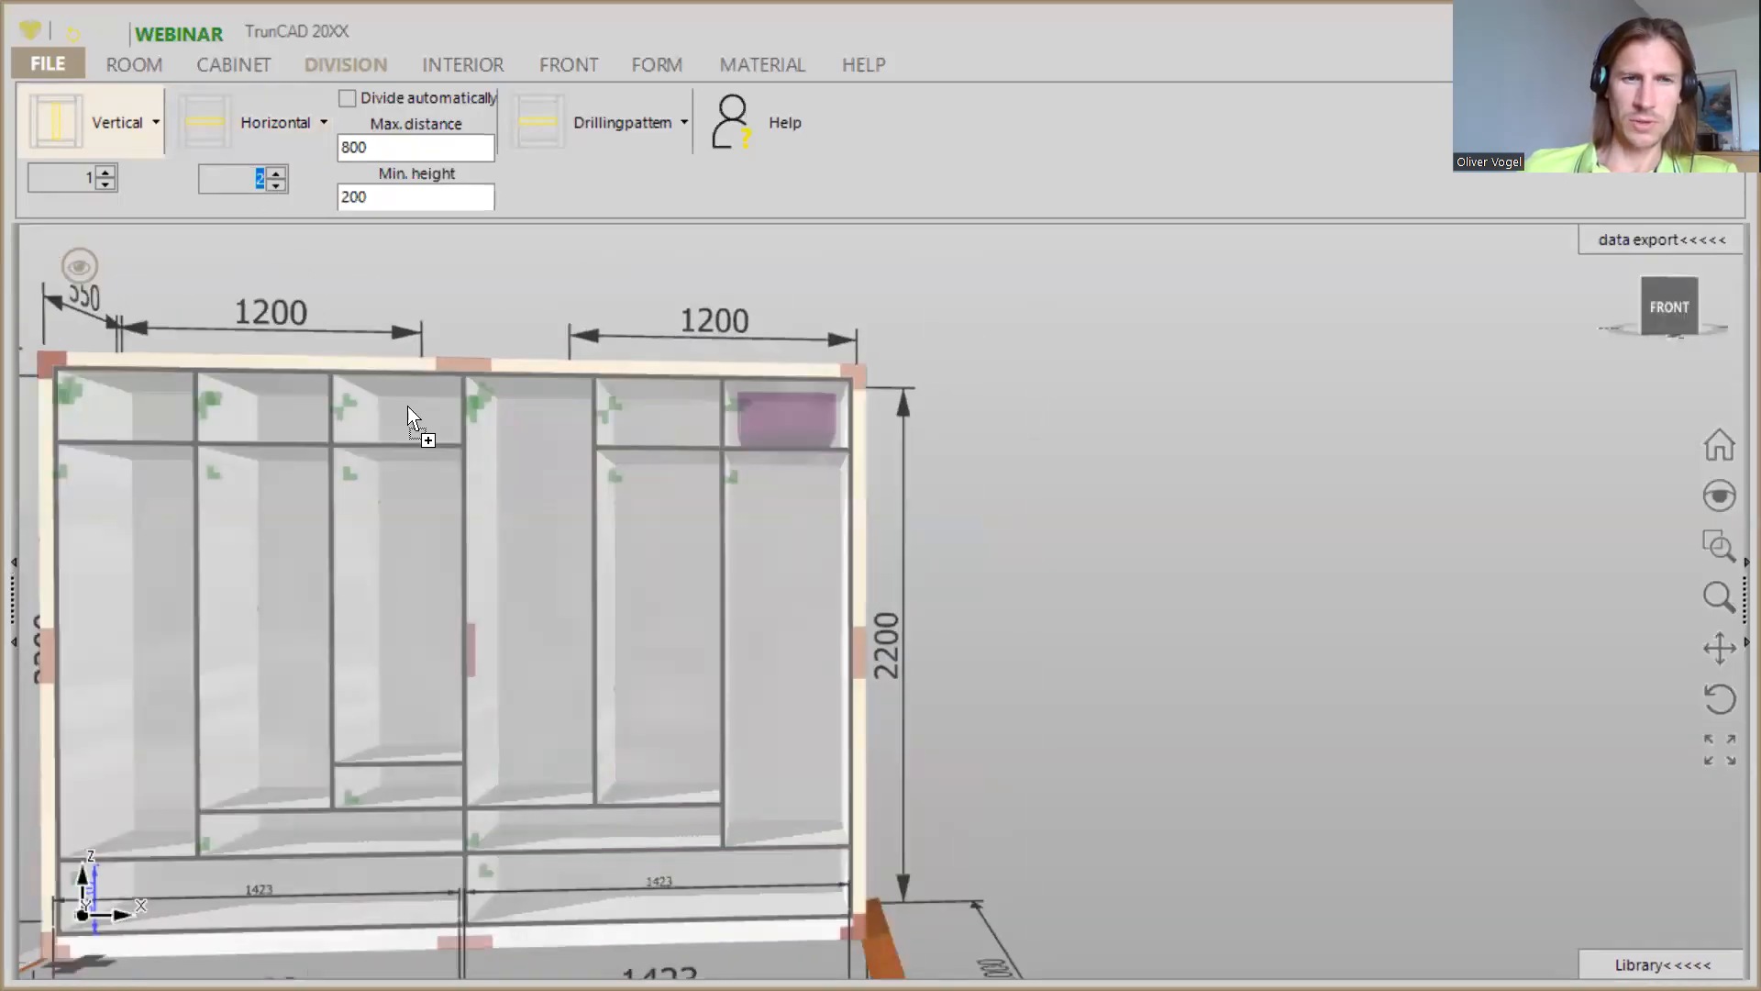
click(546, 519)
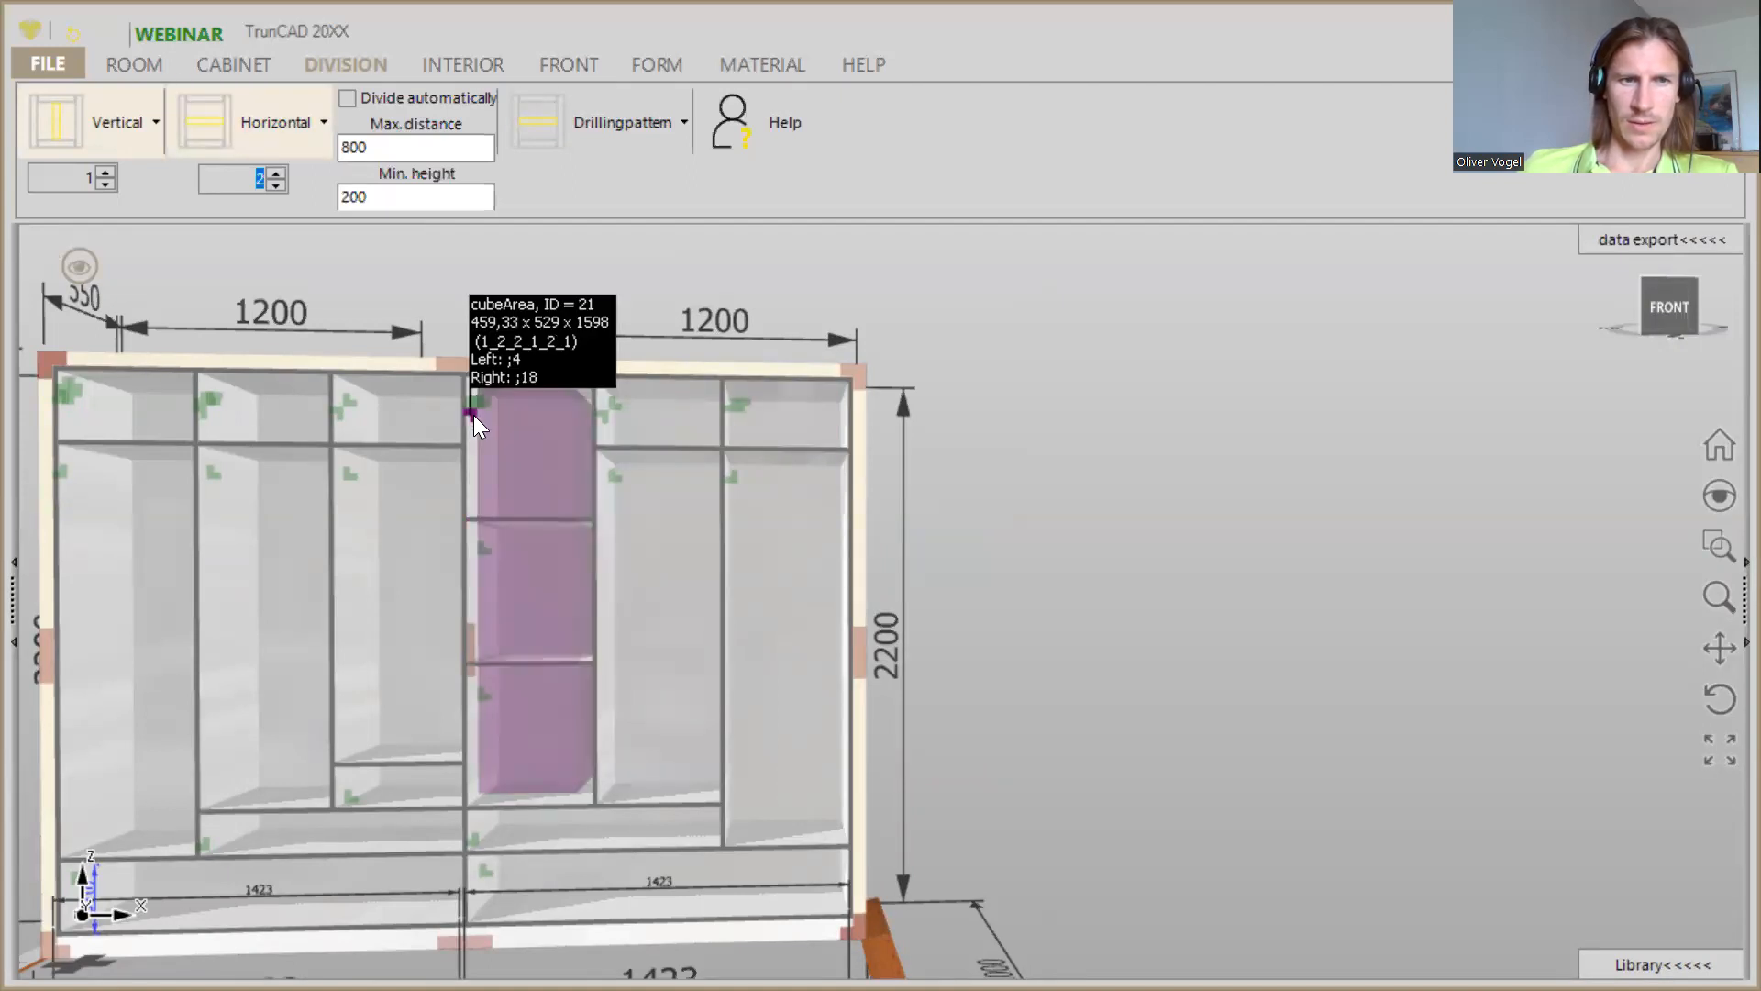
scroll(474, 415, up, 2)
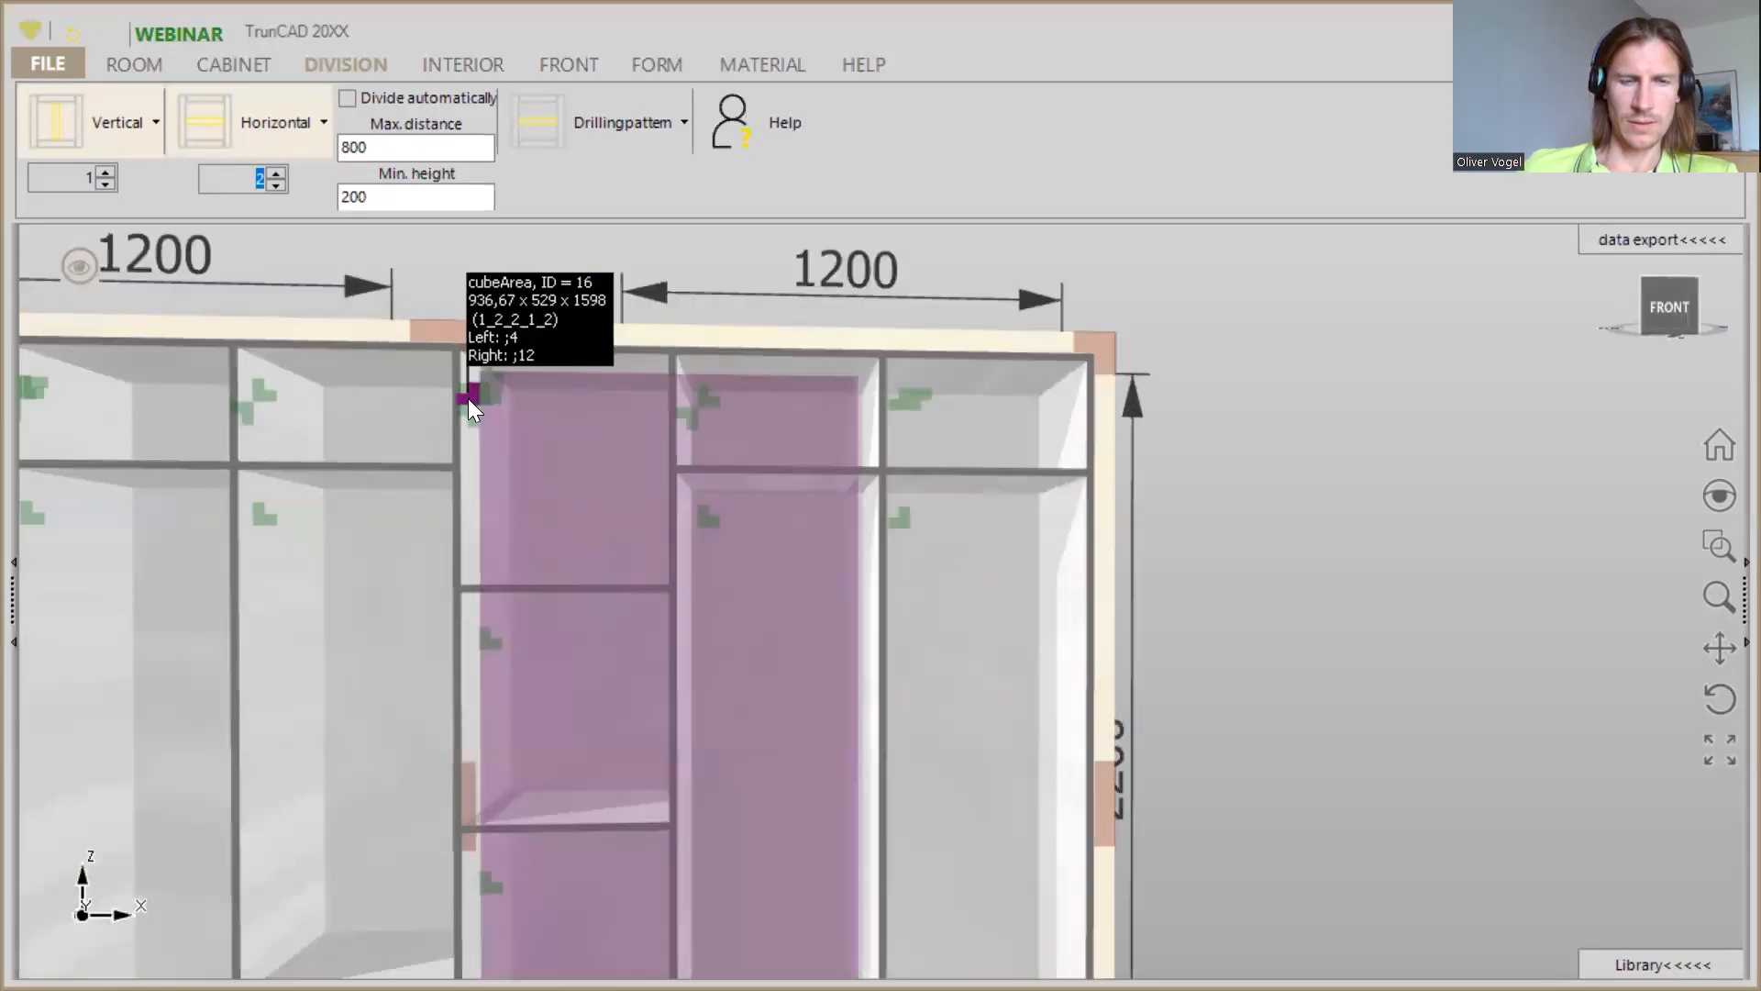
right_click(480, 398)
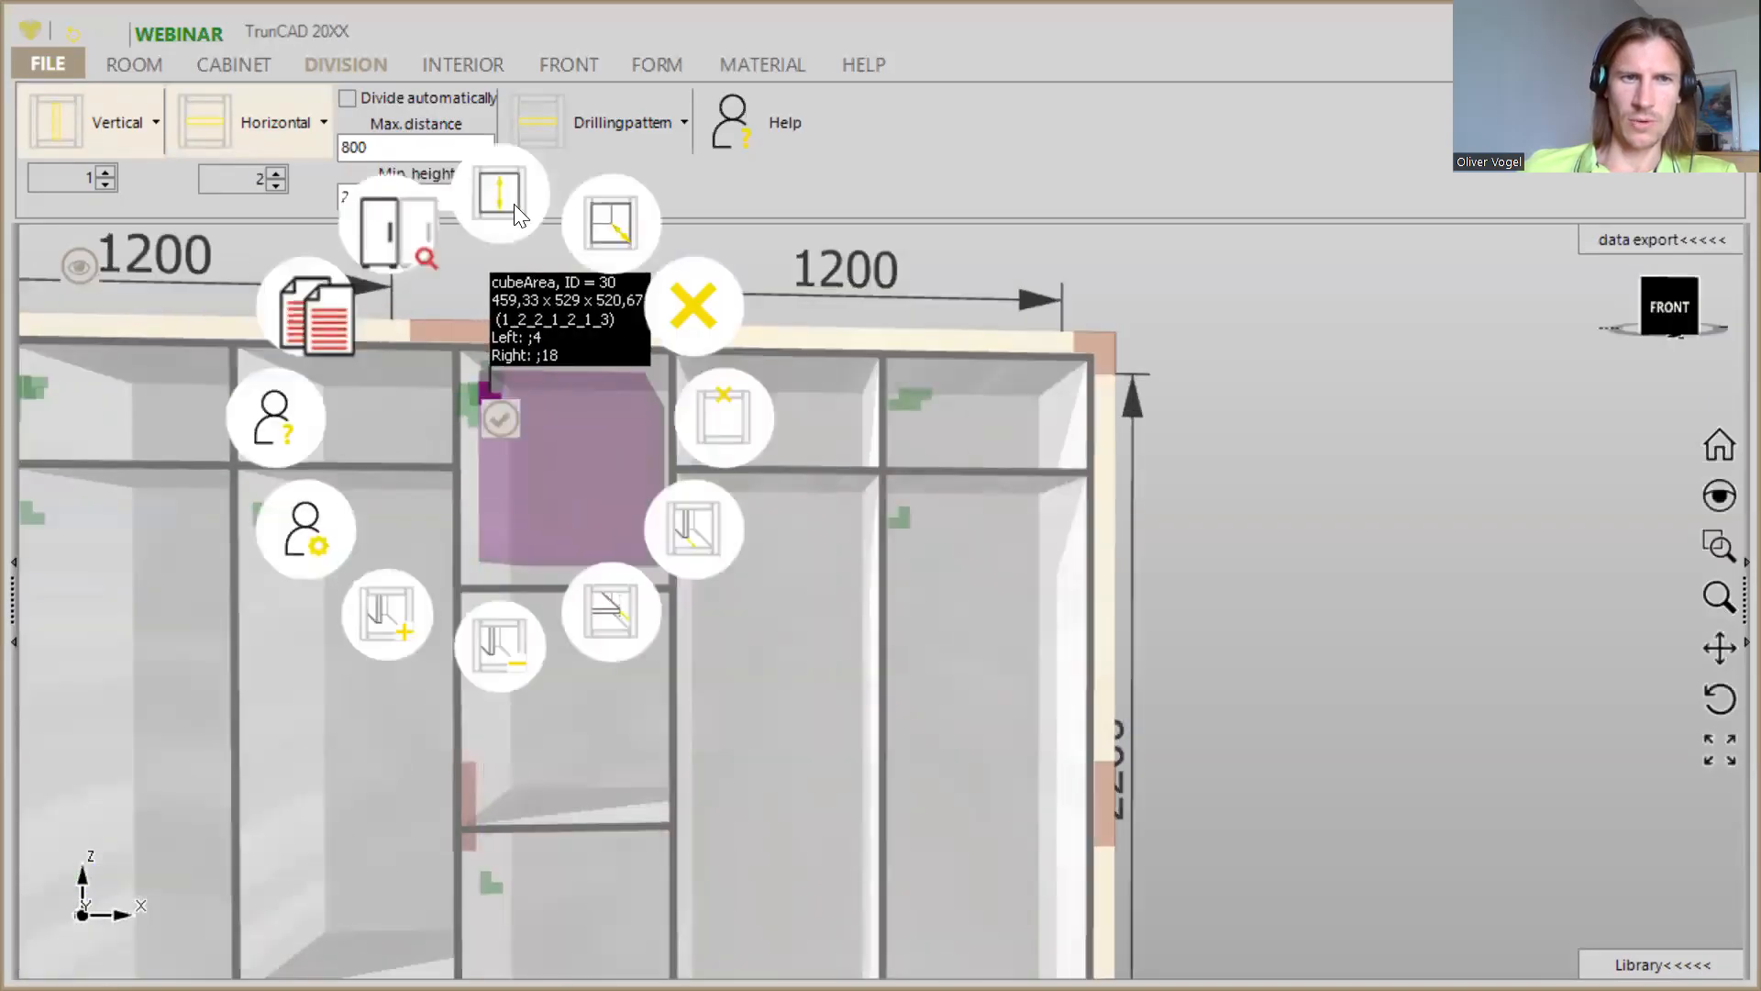
click(505, 198)
text(250)
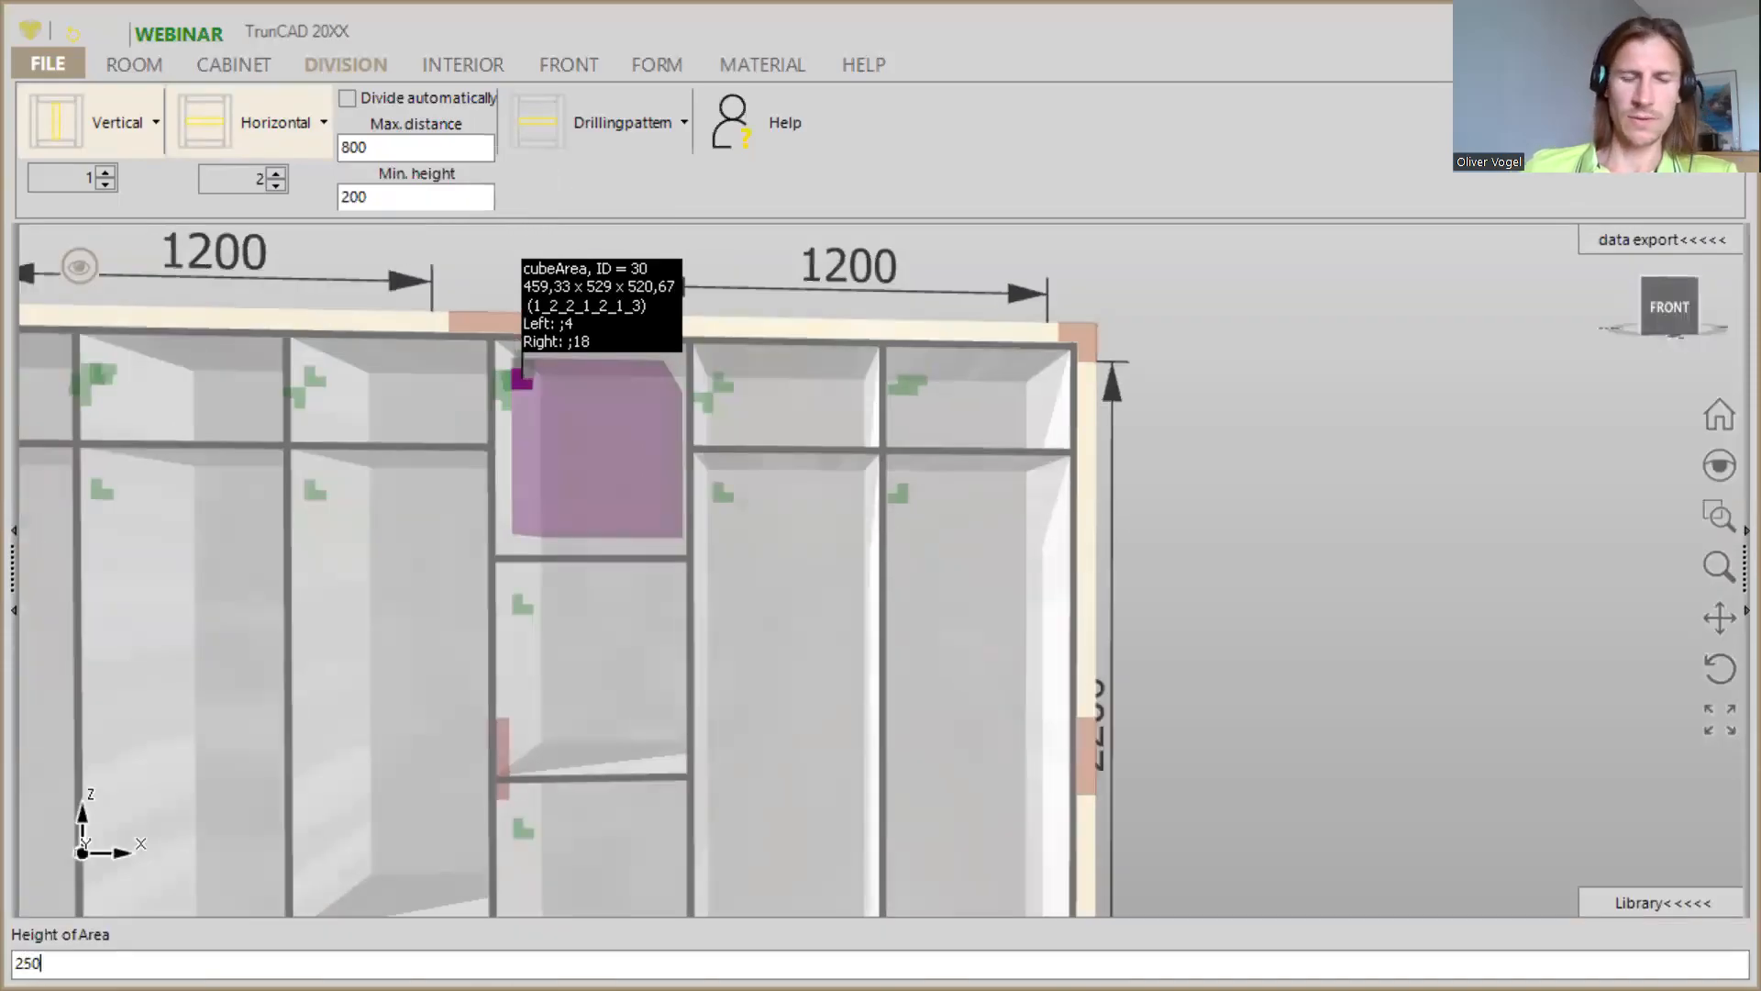
key(Return)
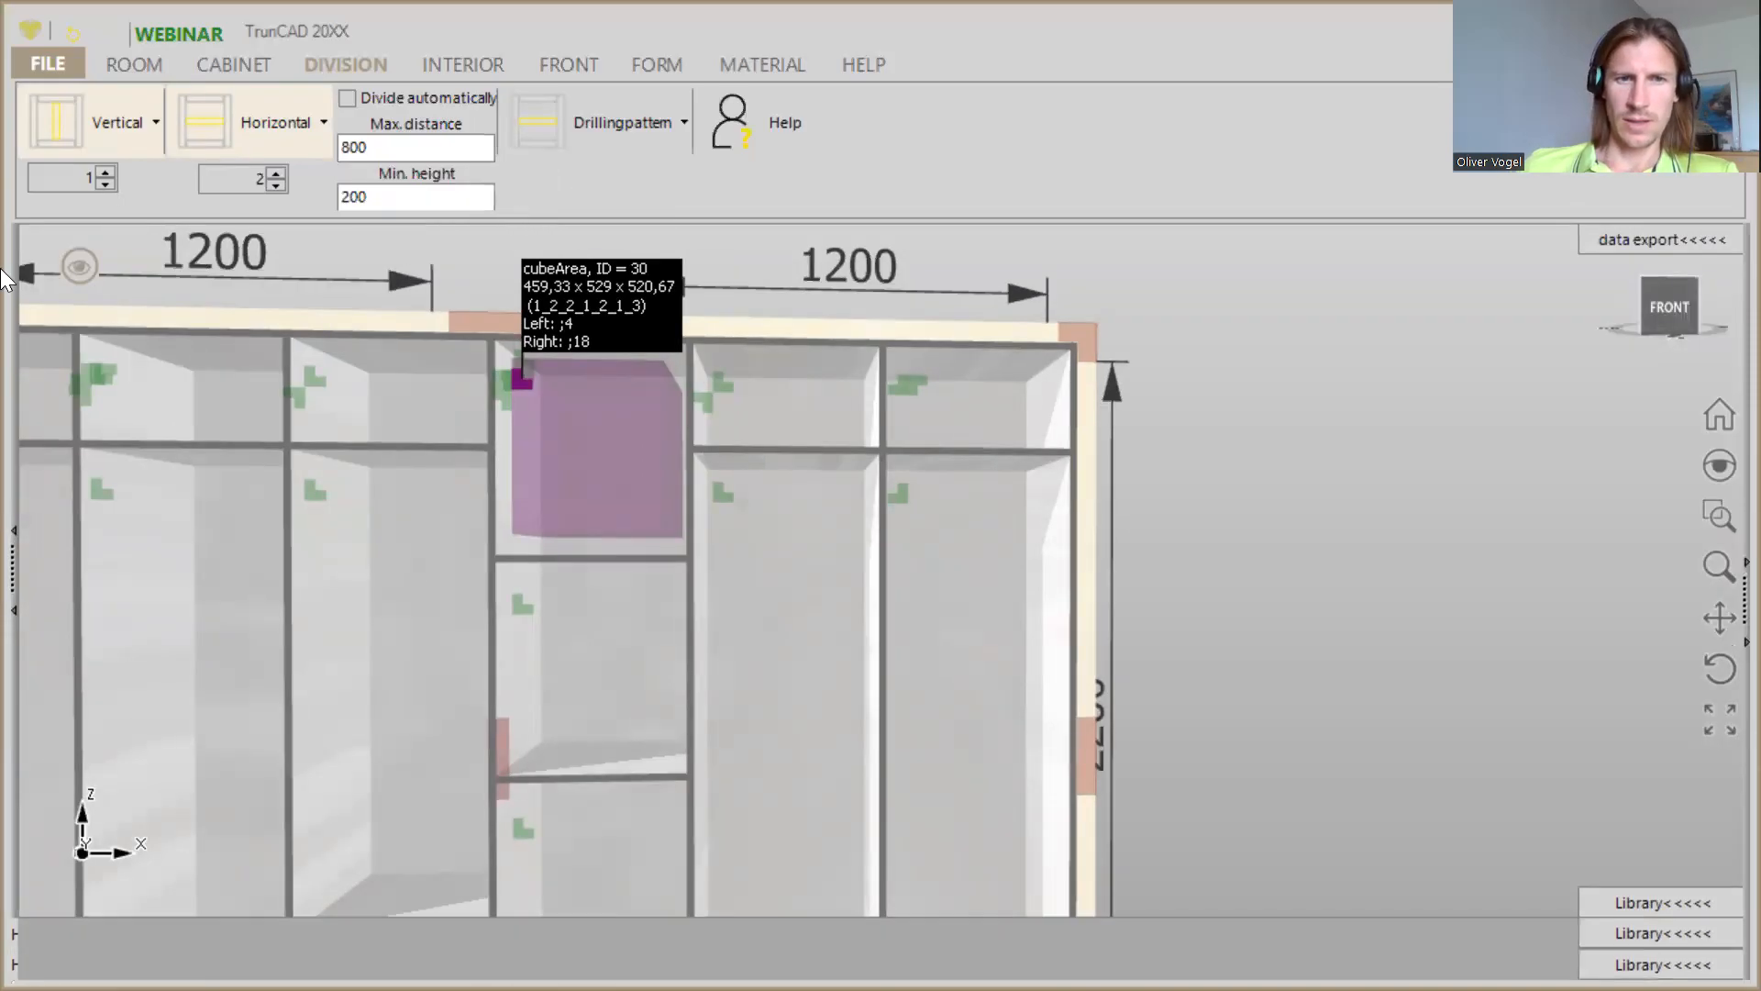
- Set the height of the lowest area in the compartment directly right of the centre panel to 150
middle_drag(563, 450, 599, 231)
middle_drag(669, 561, 595, 560)
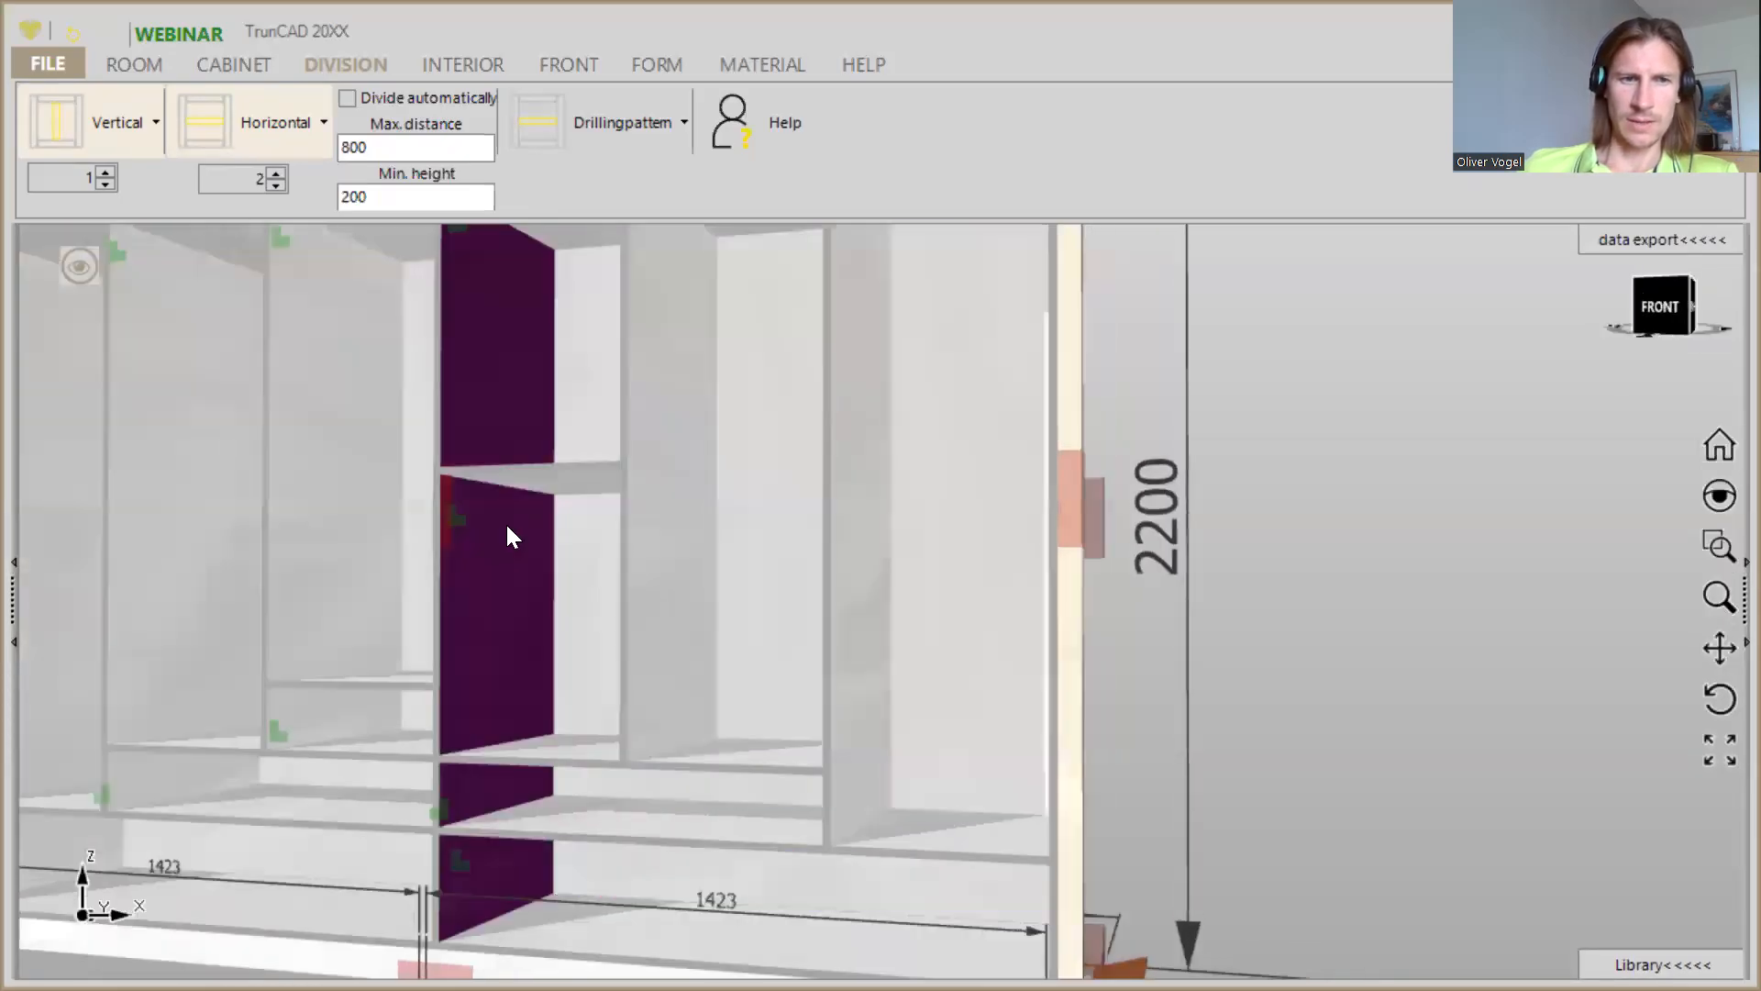
right_click(458, 521)
click(477, 330)
text(150)
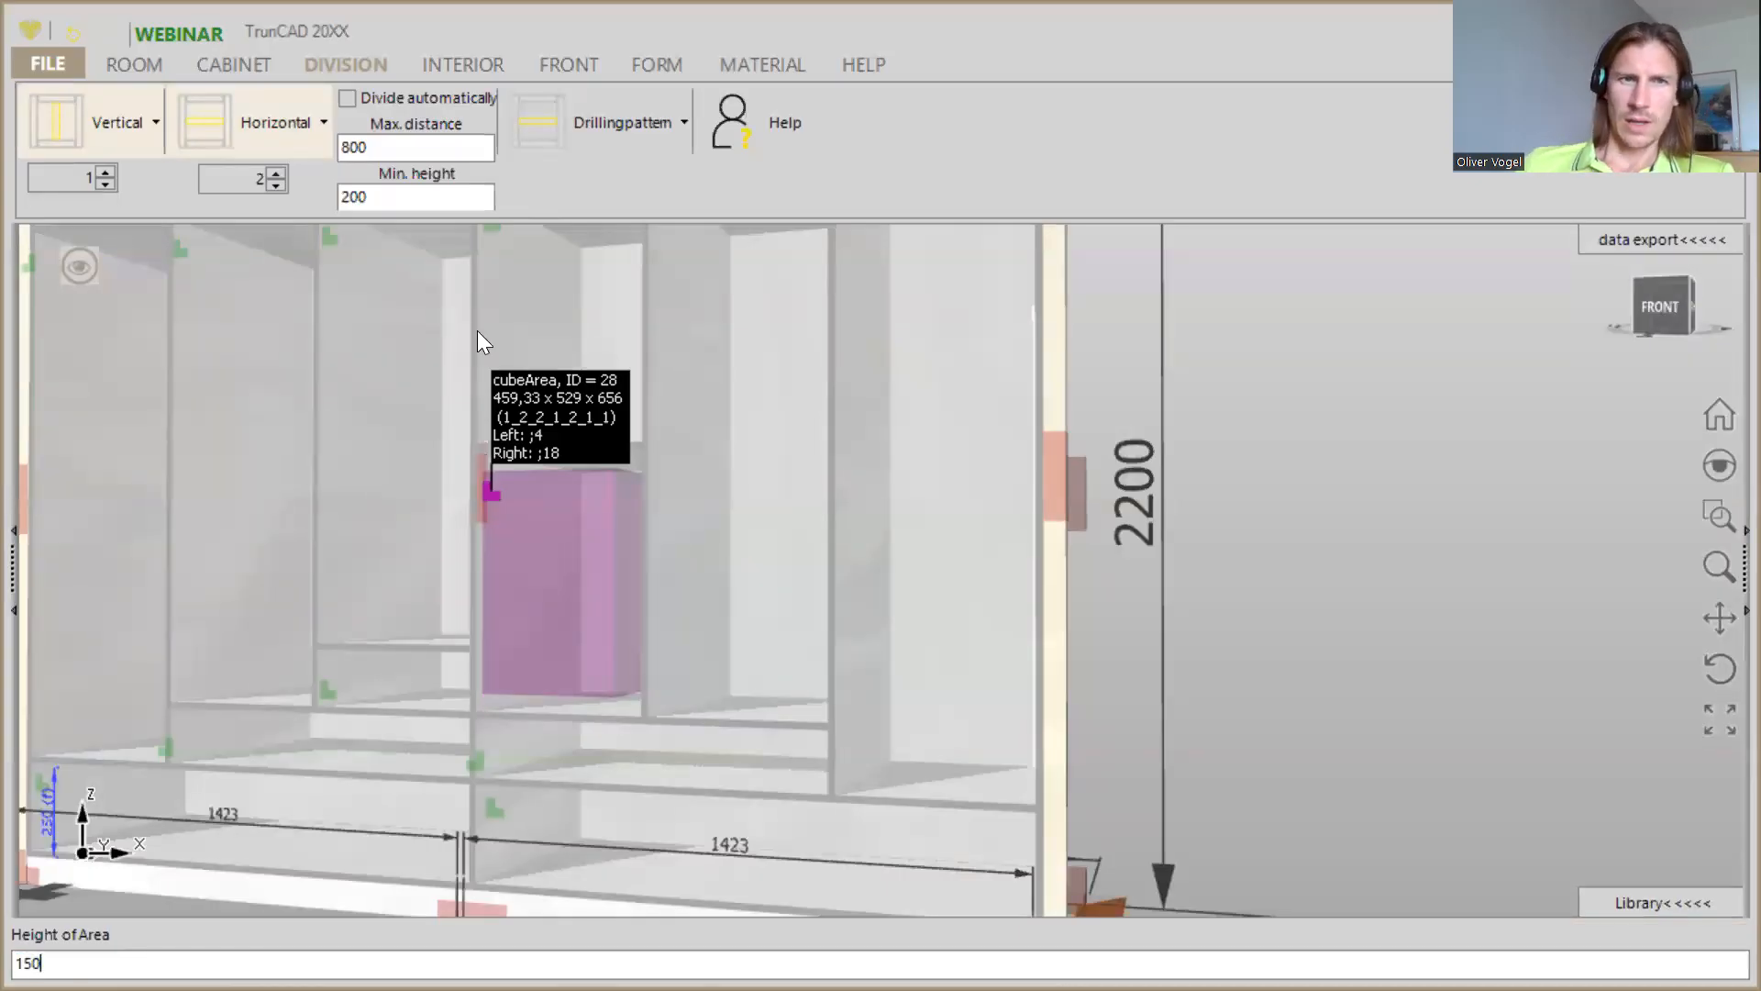
key(Return)
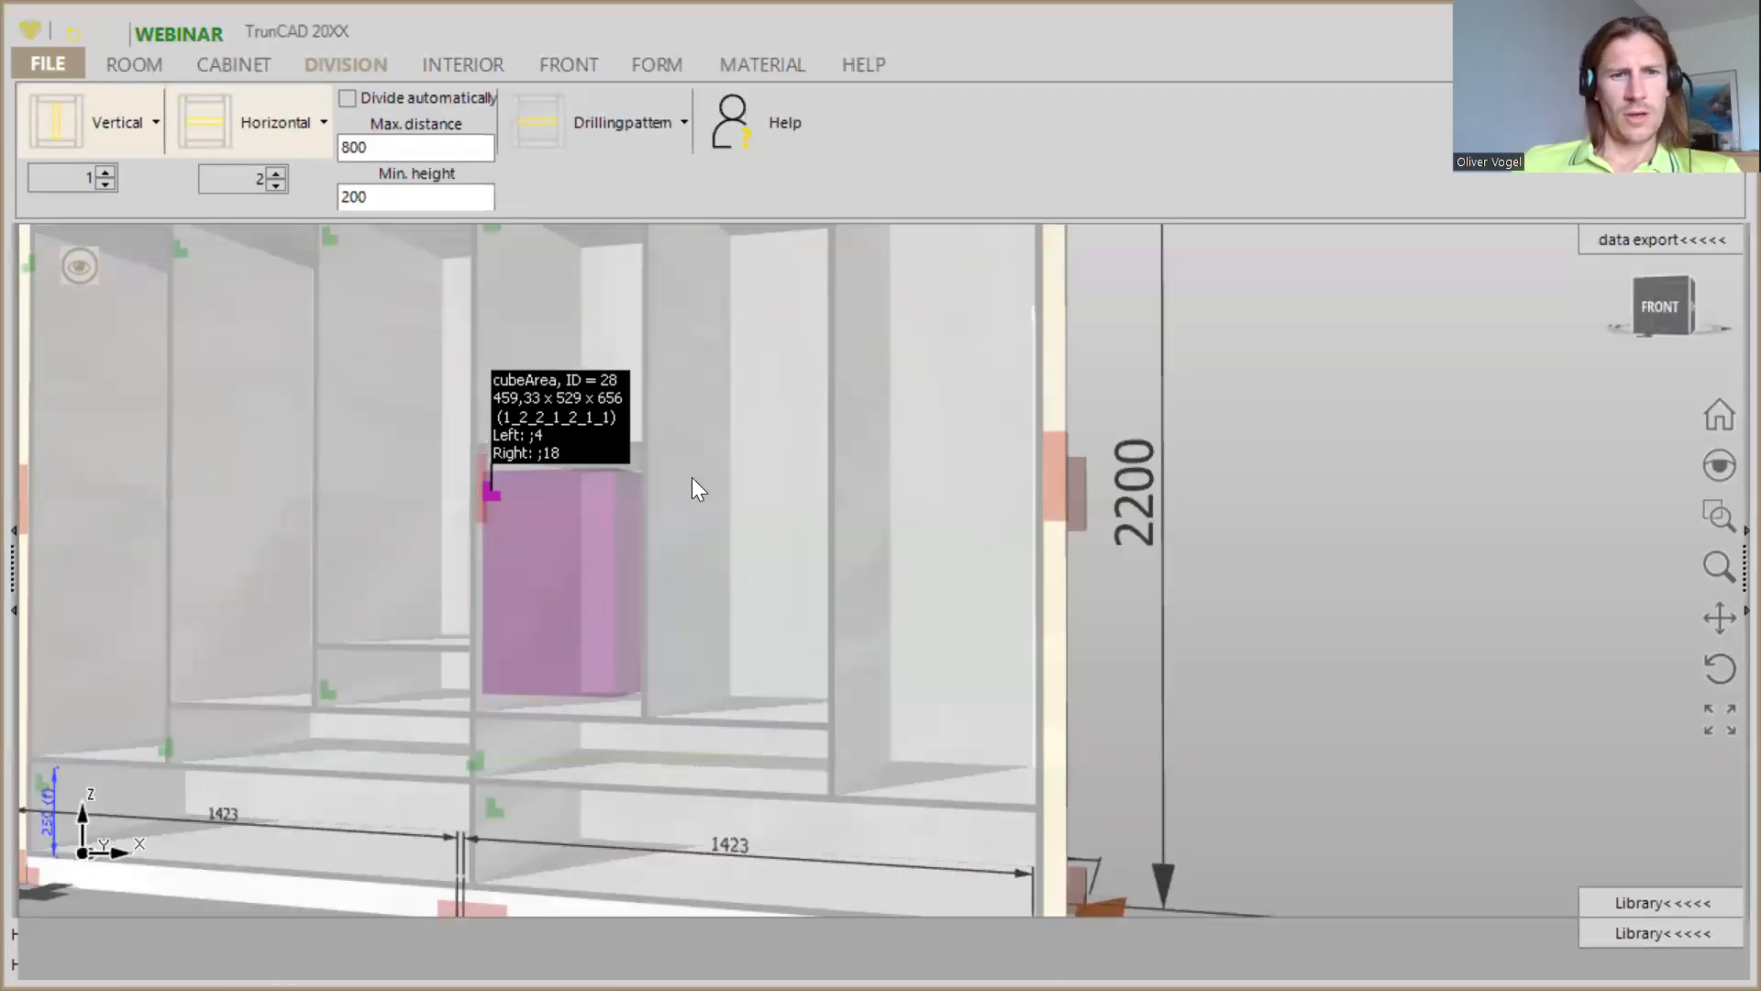
- Insert five adjustable shelves in the tall area of both the leftmost and the rightmost compartments
scroll(693, 500, down, 4)
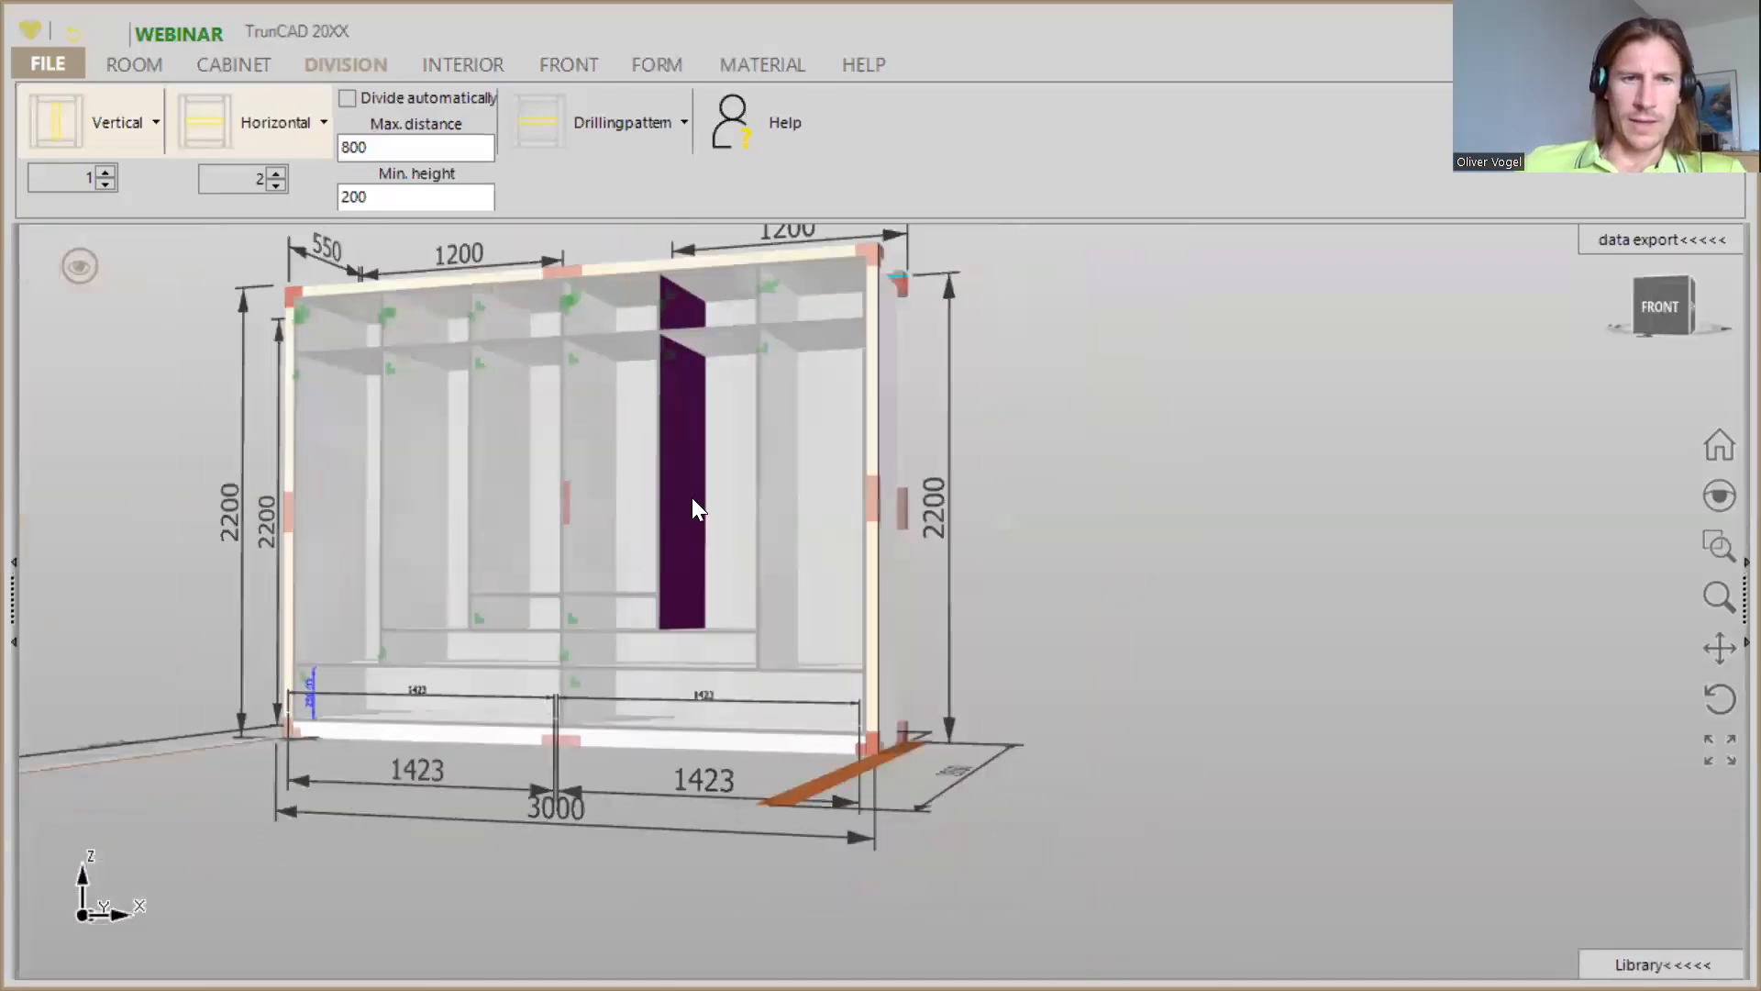
scroll(693, 500, down, 2)
middle_drag(692, 500, 773, 528)
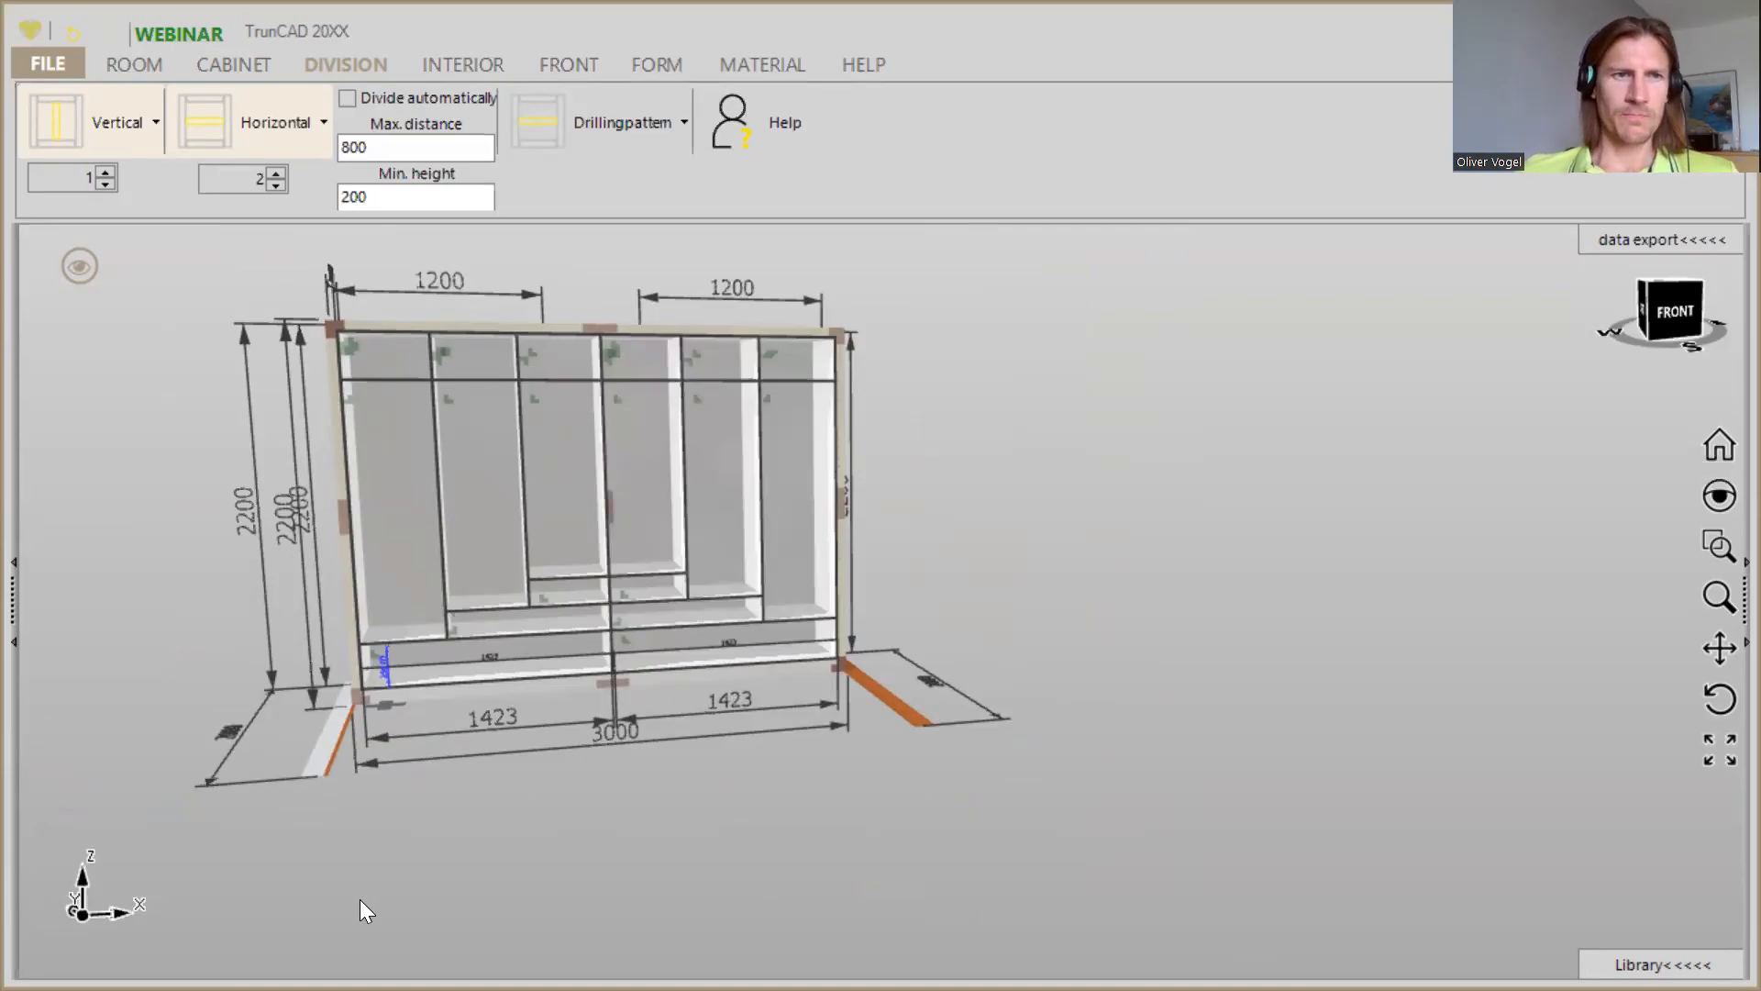
click(446, 73)
middle_drag(648, 488, 612, 488)
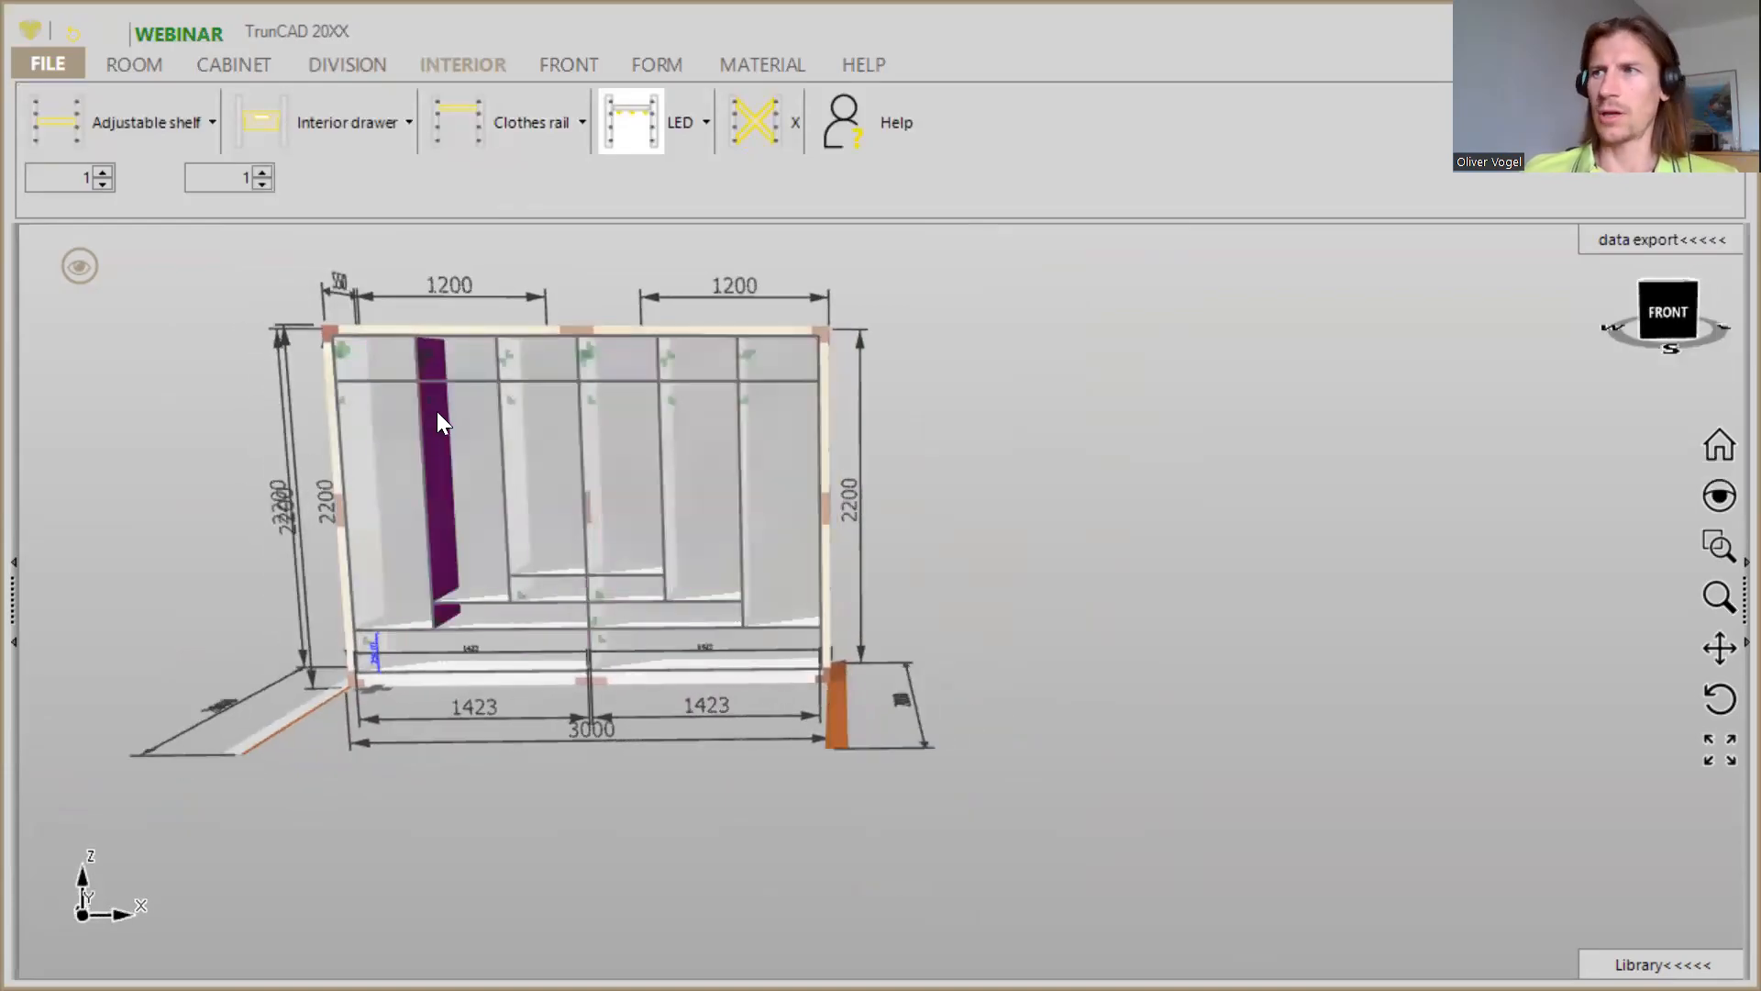
scroll(365, 470, up, 4)
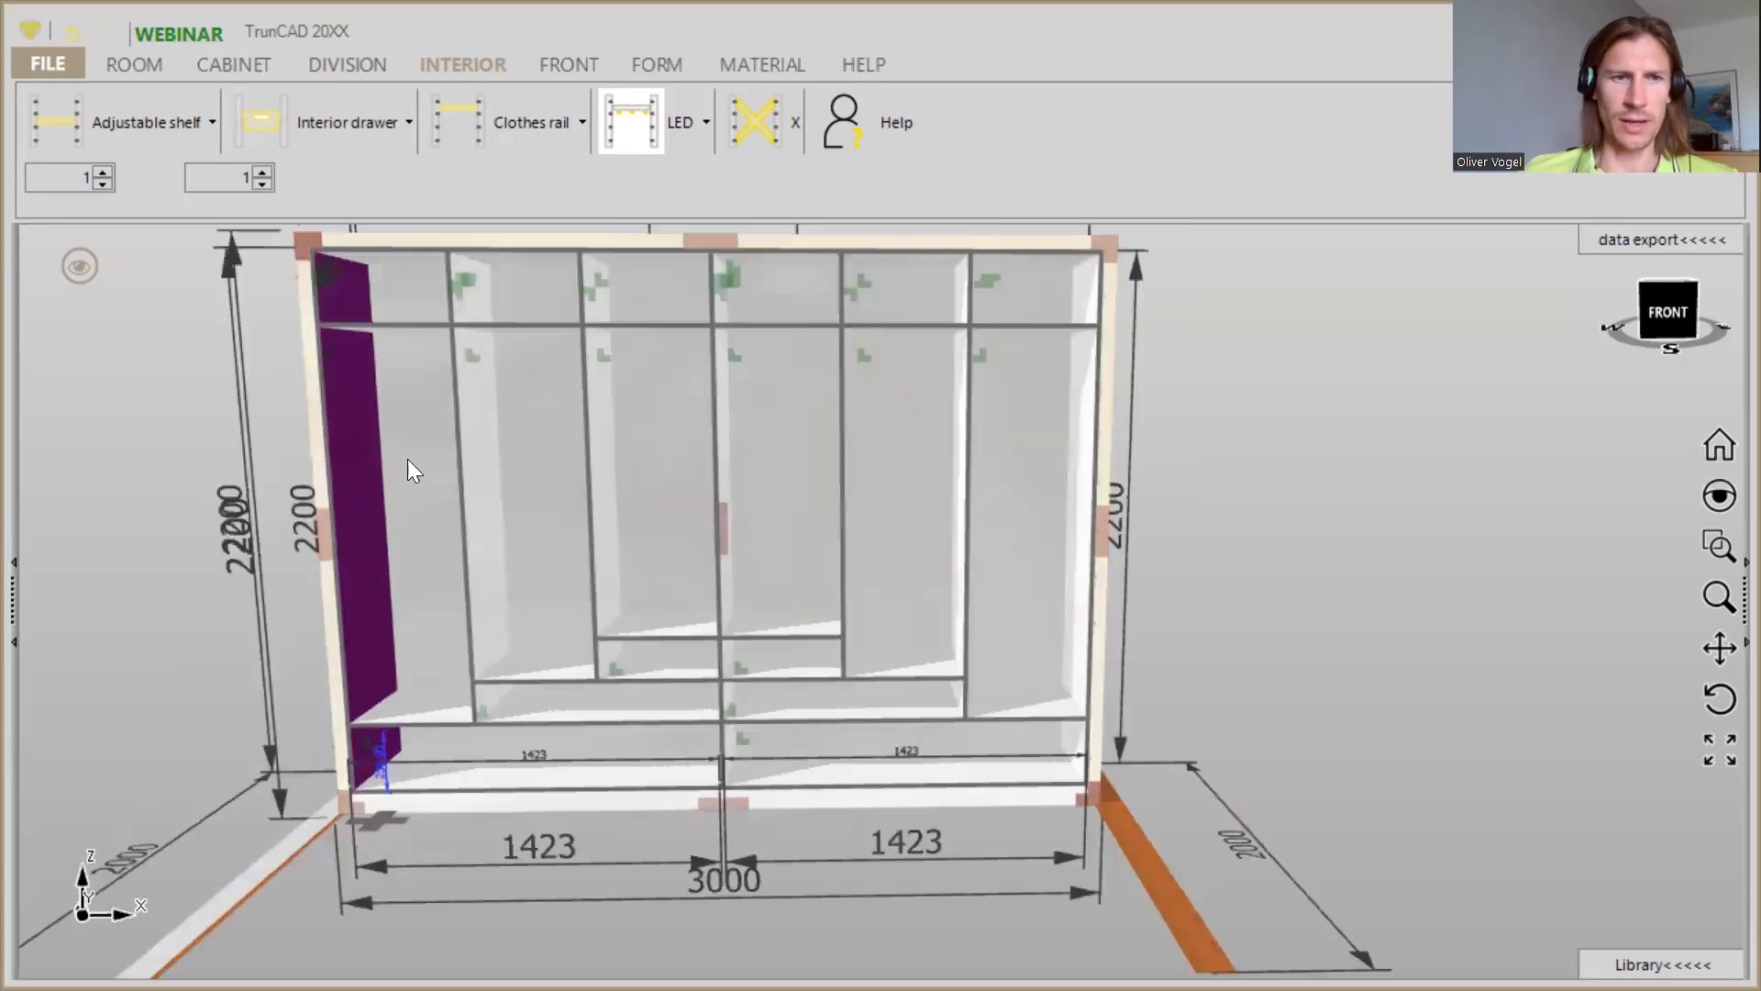
scroll(407, 459, down, 1)
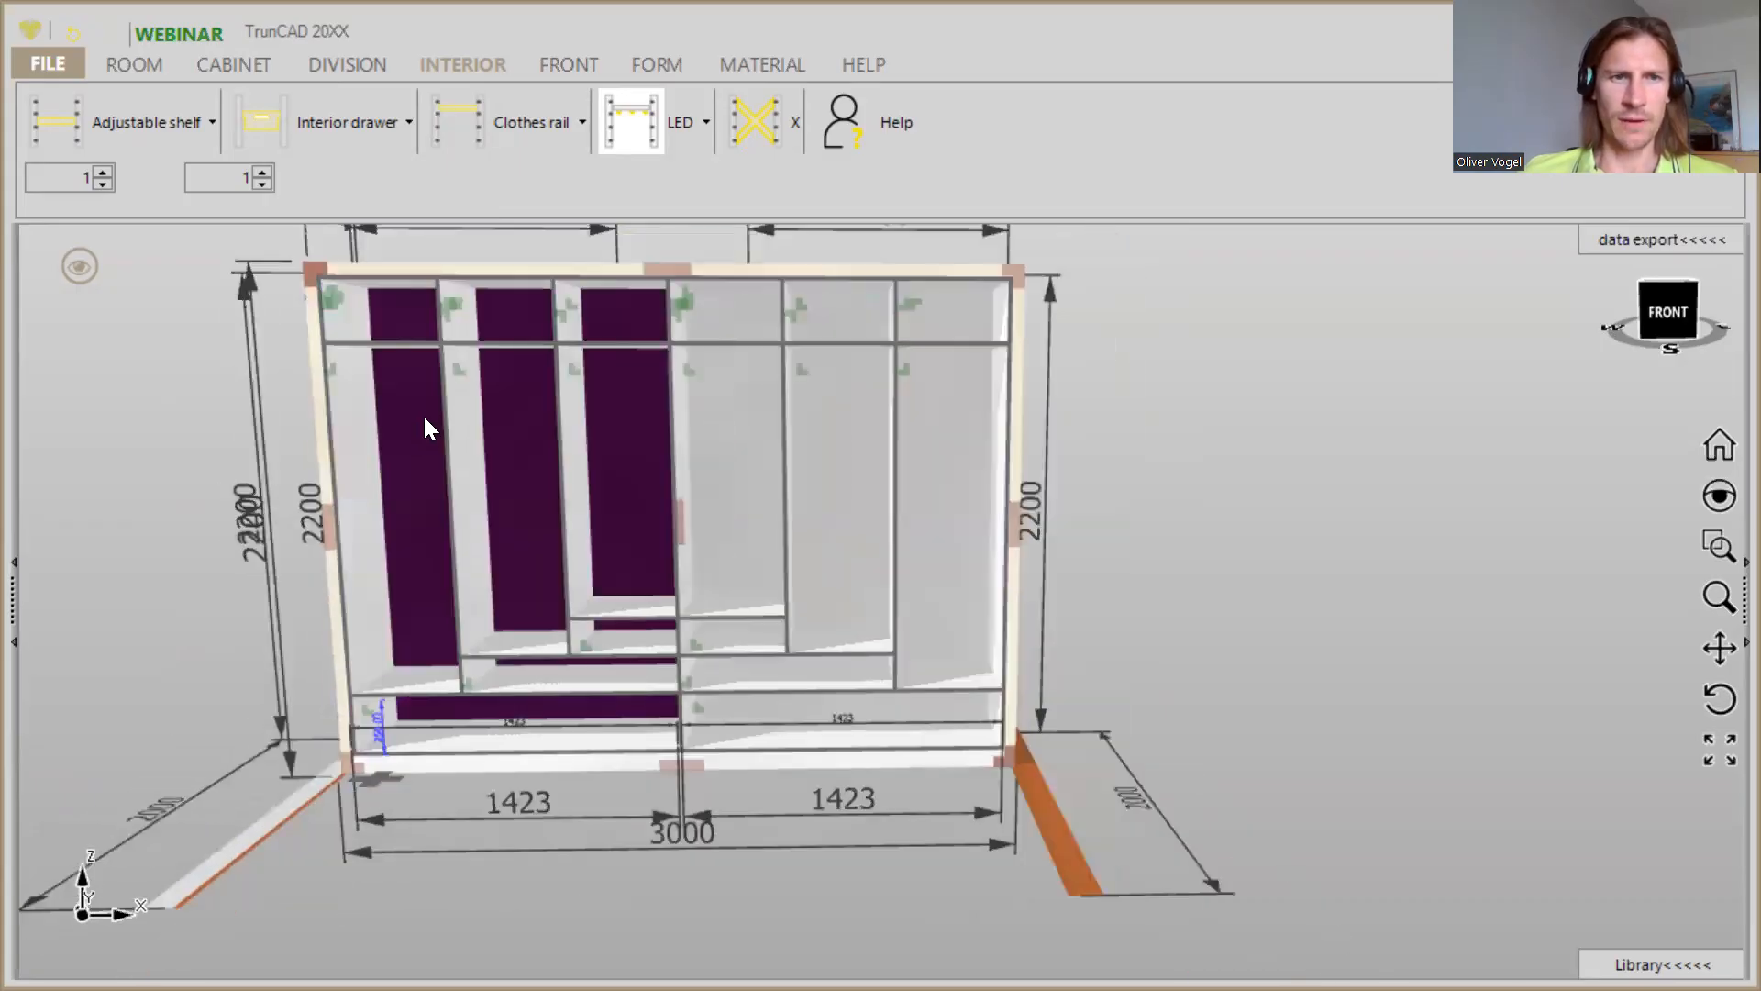
double_click(108, 171)
drag(49, 122, 374, 433)
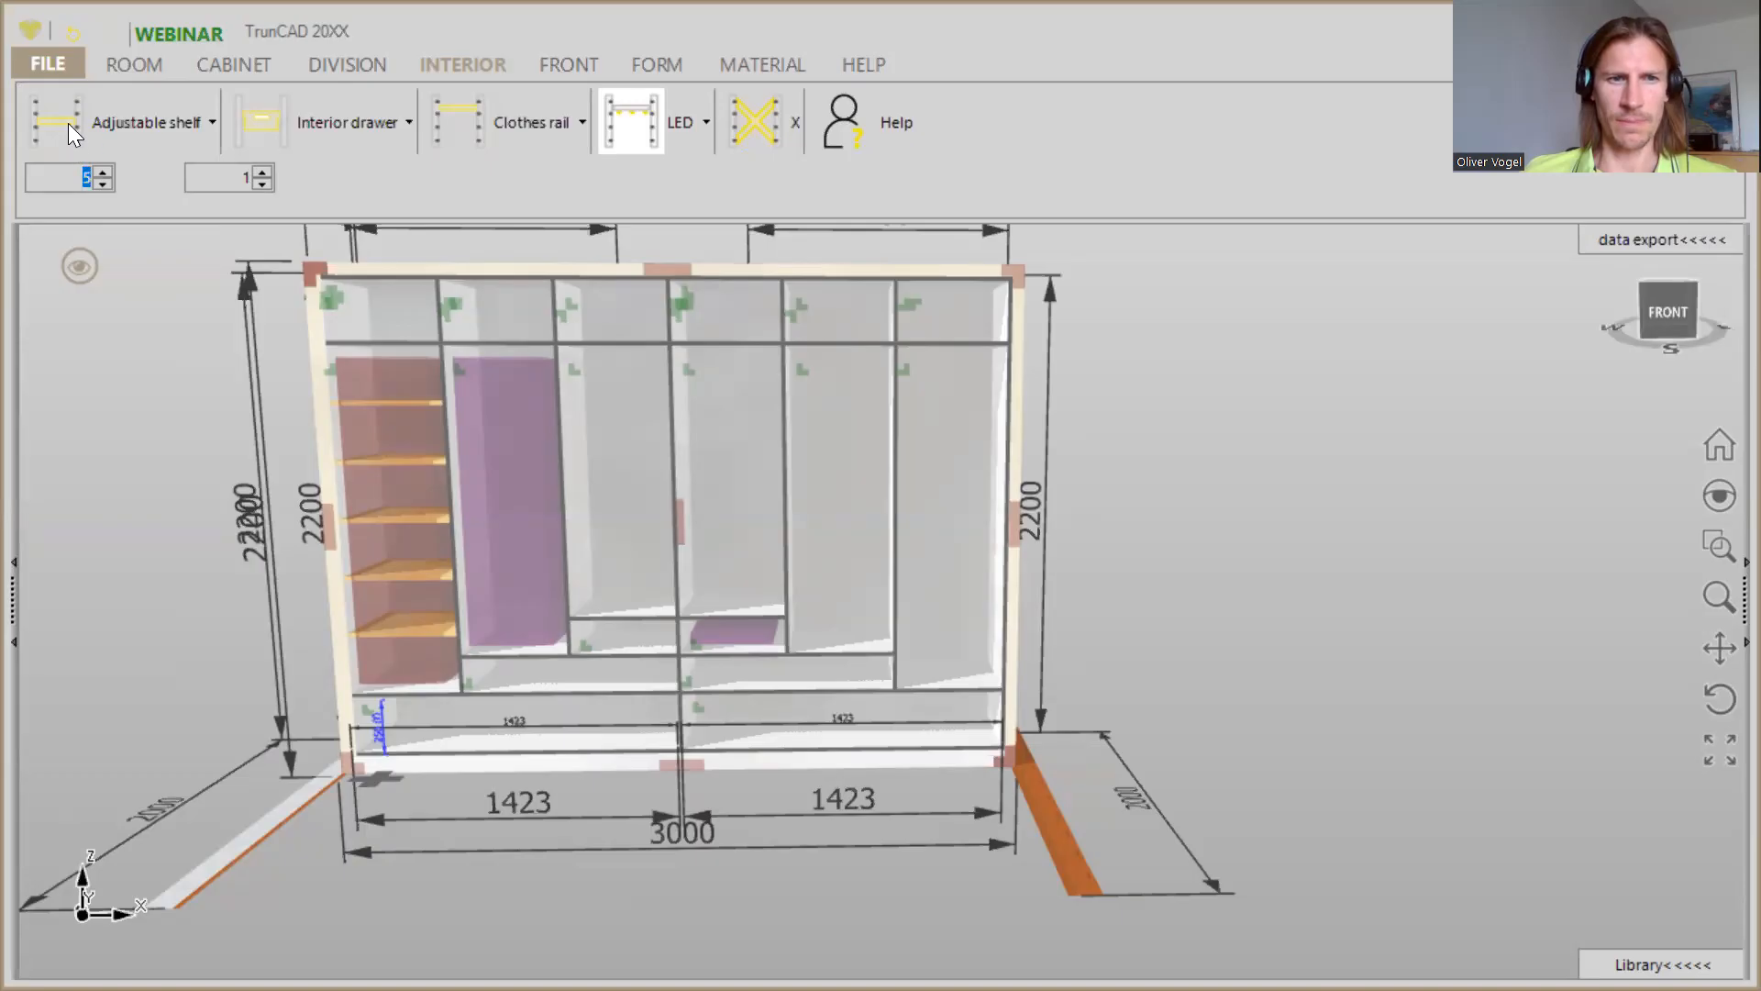
drag(70, 119, 943, 506)
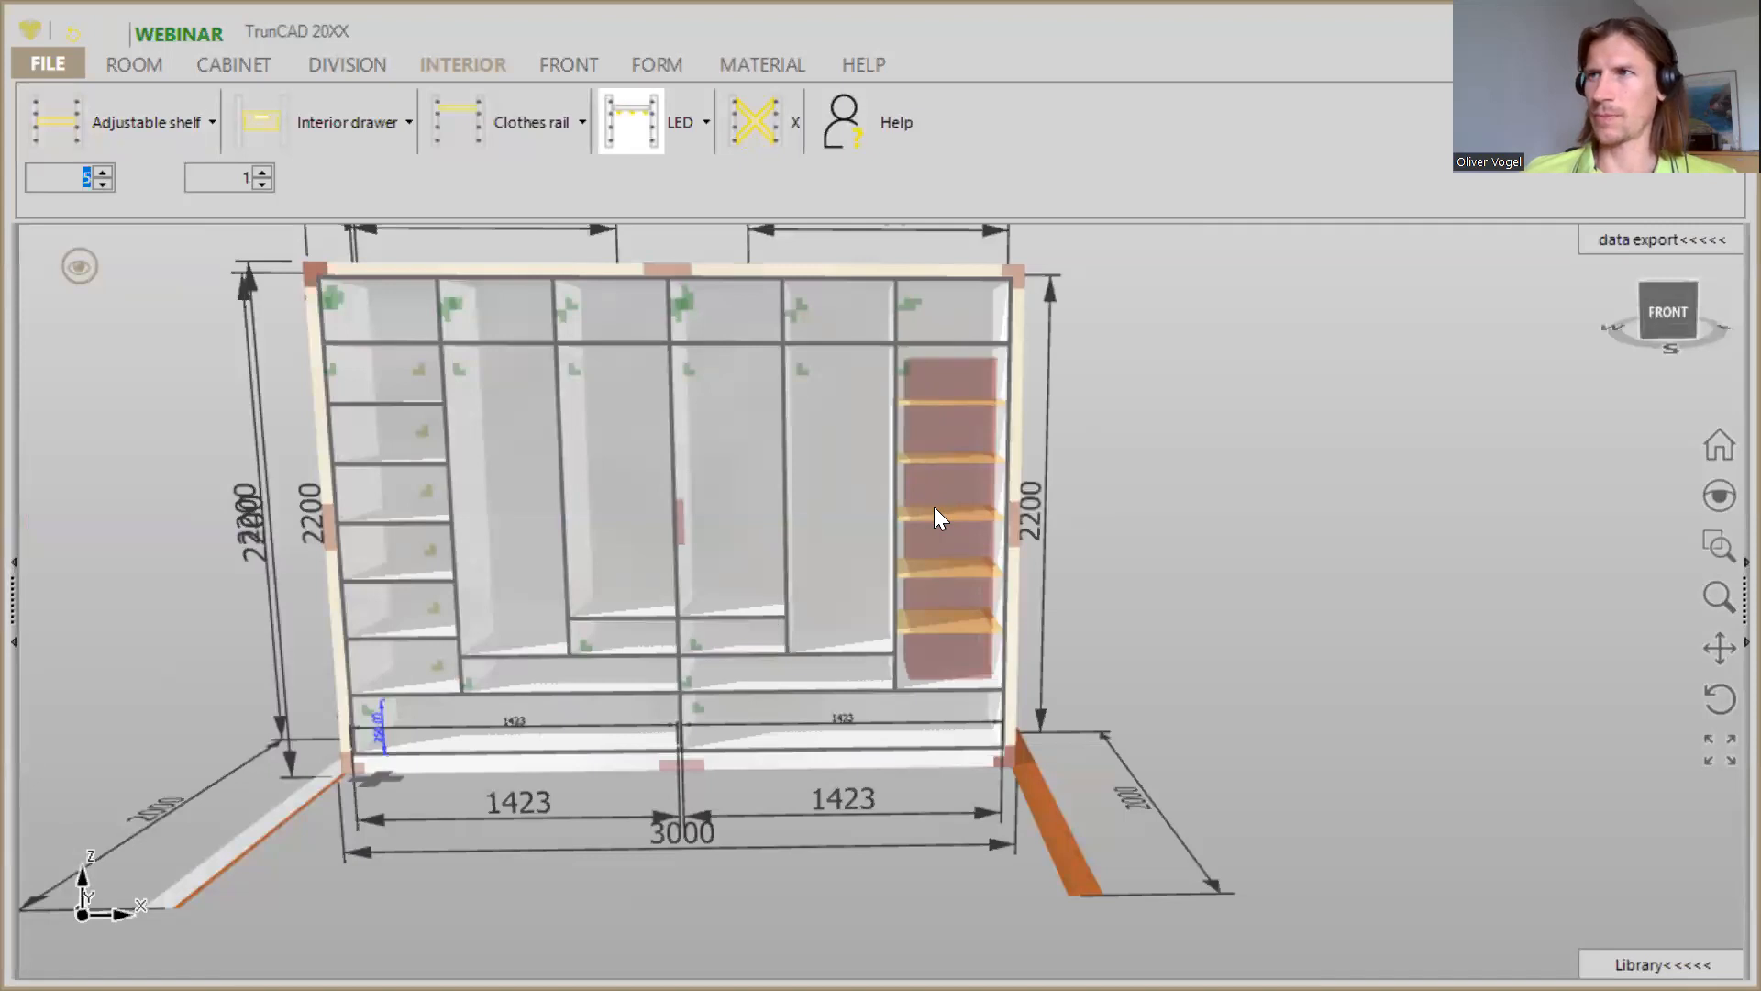
- Insert one adjustable shelf in the tall area of the second compartment from the left
drag(859, 479, 821, 476)
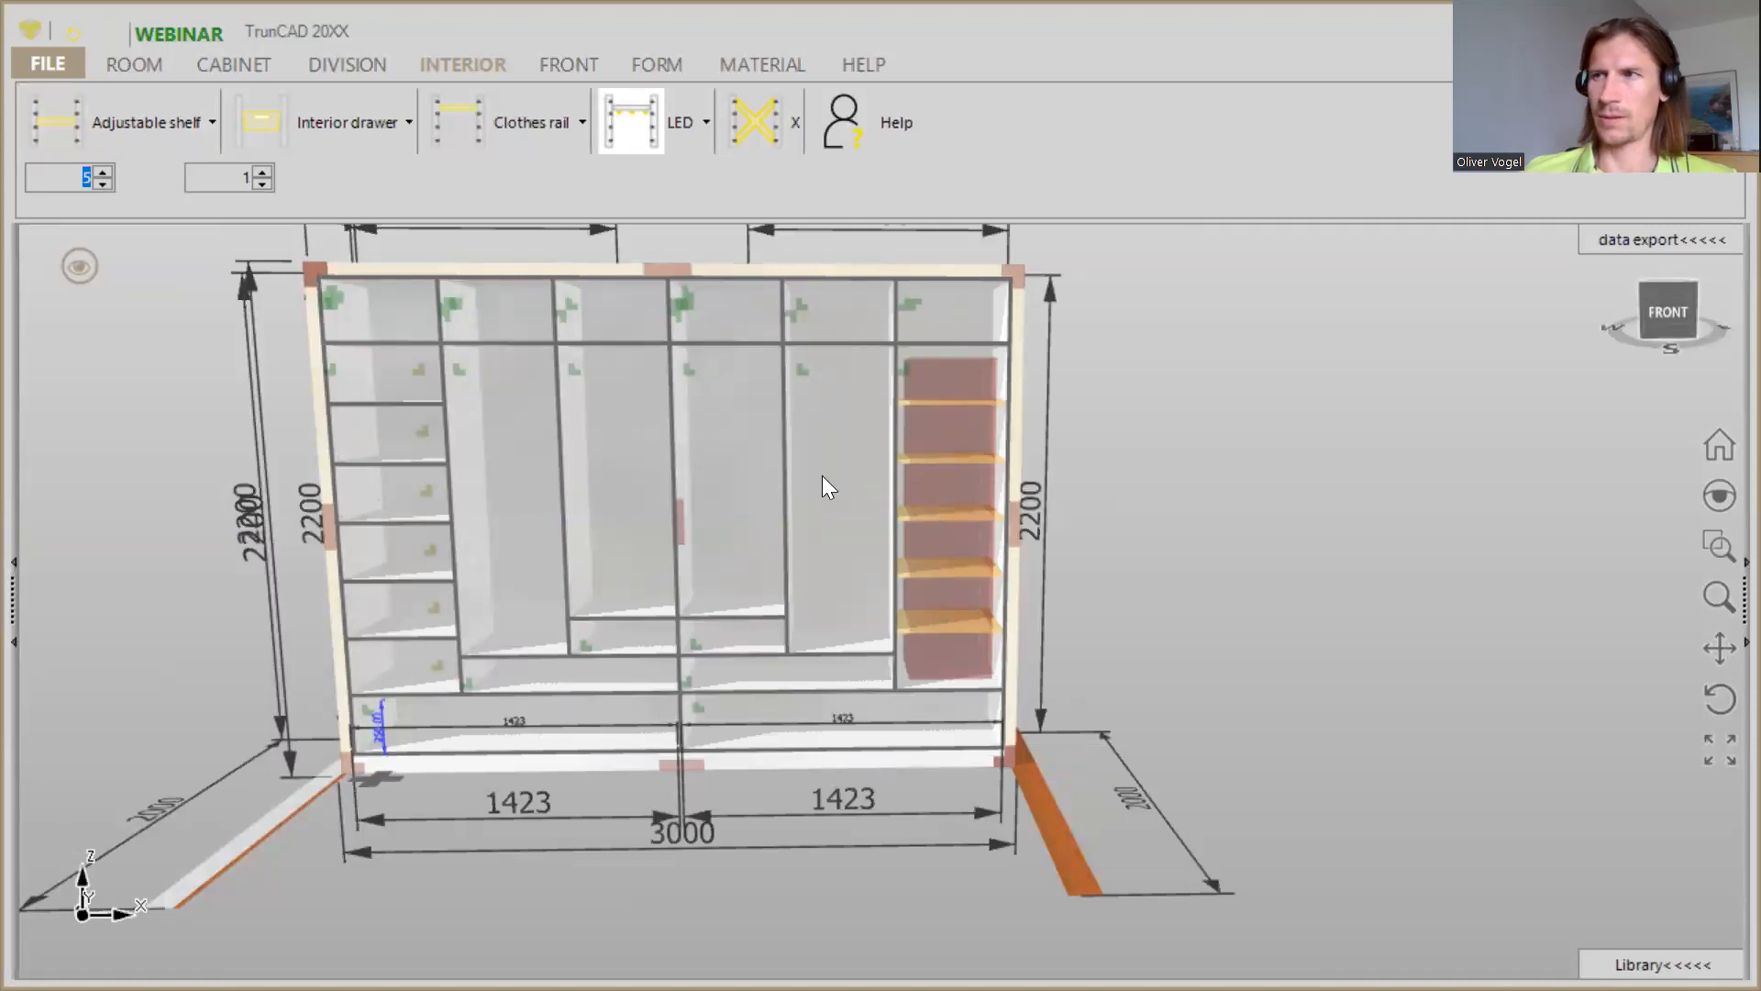
scroll(565, 551, up, 2)
scroll(565, 550, up, 3)
middle_drag(652, 524, 810, 507)
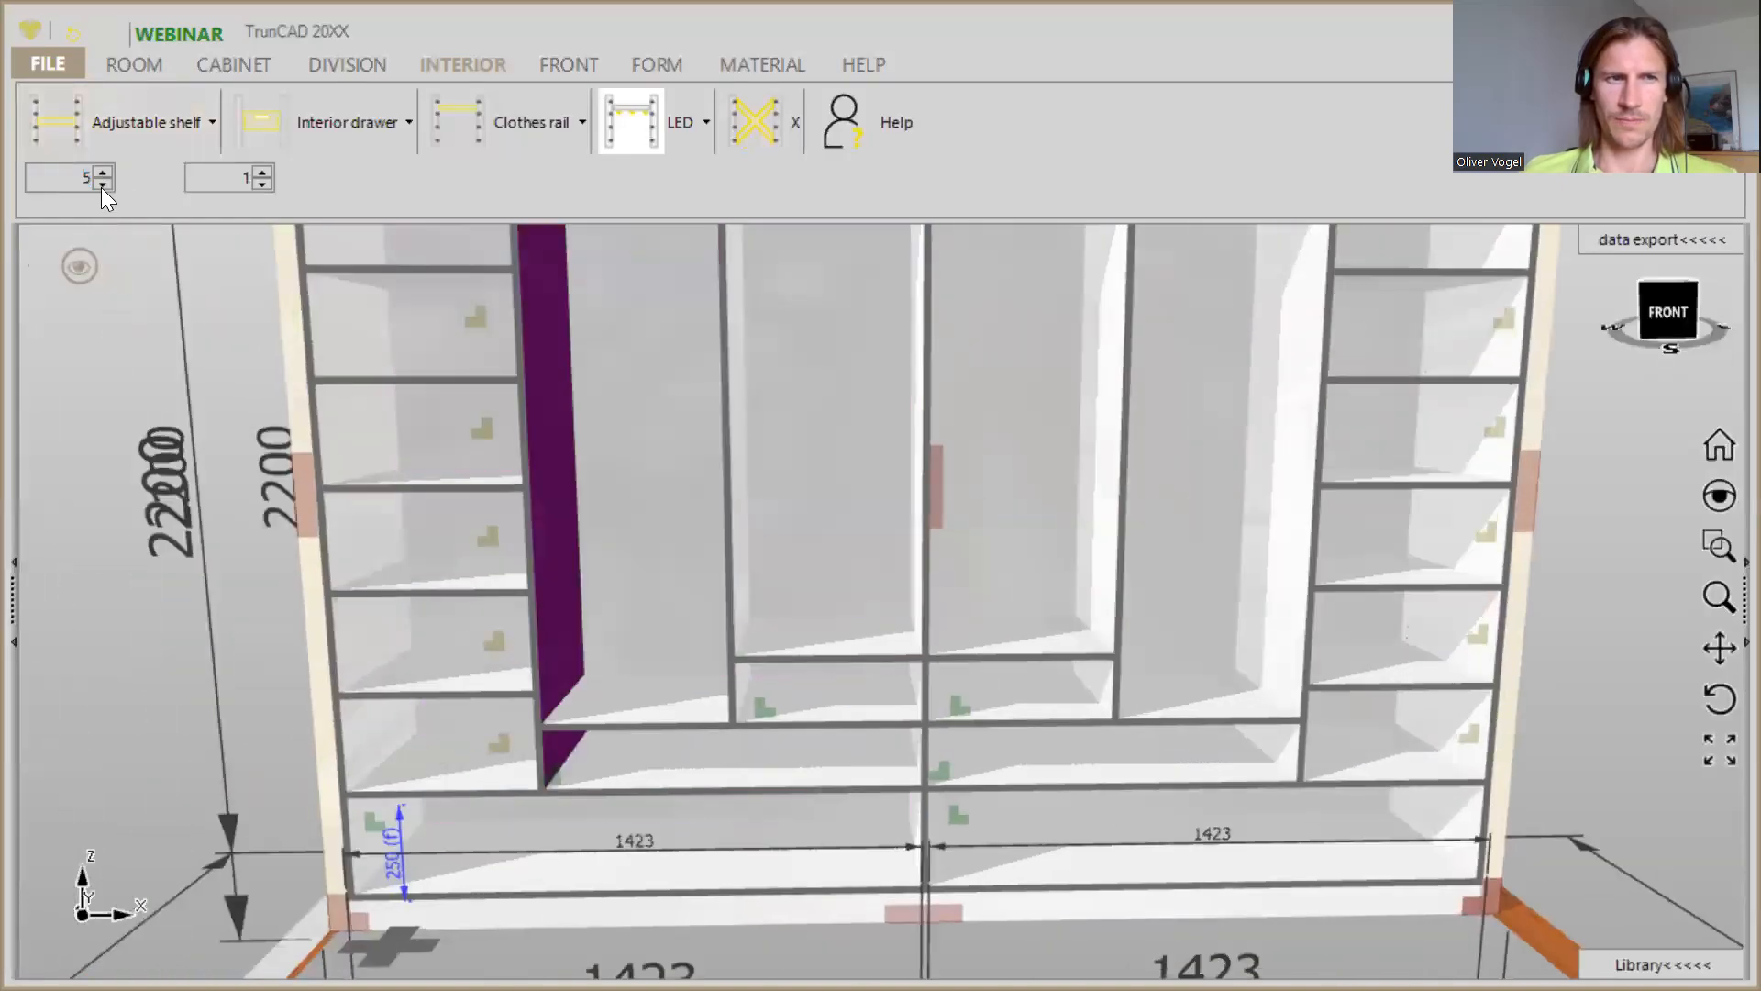
click(104, 184)
click(103, 184)
click(104, 185)
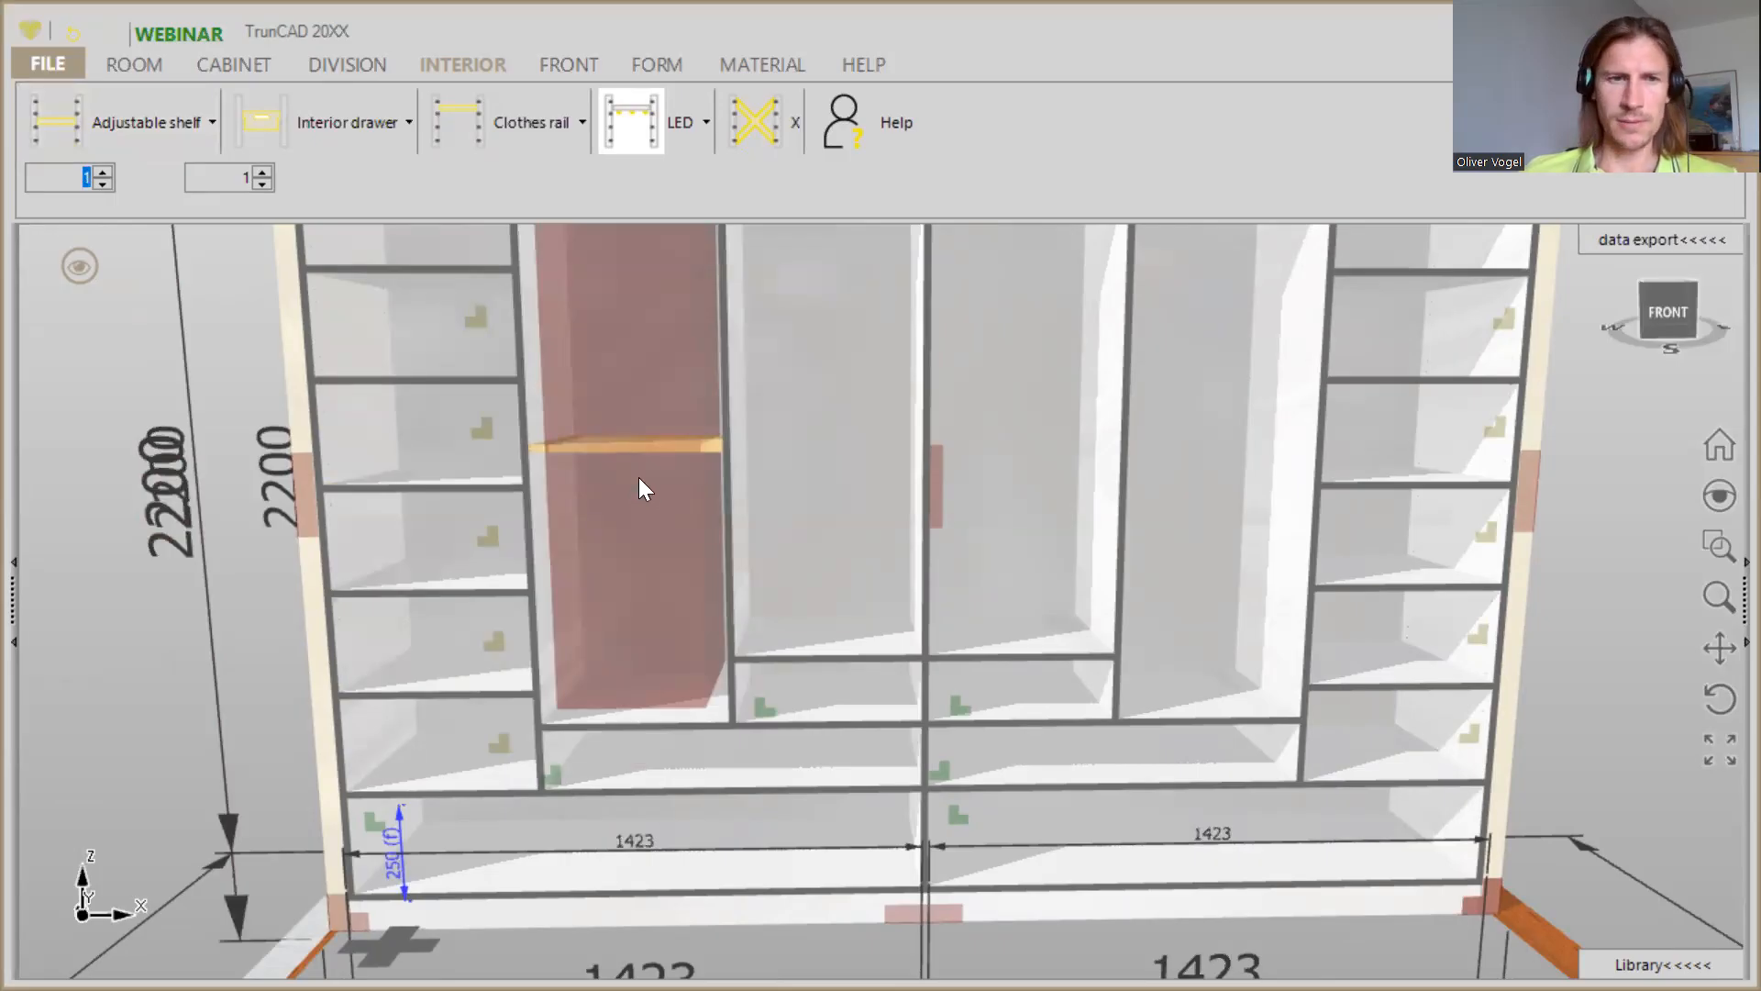
click(639, 477)
- Measure the distance from an adjustable shelf's front corner in the leftmost compartment to the adjustable shelf's corner in the second compartment
middle_drag(666, 568, 668, 576)
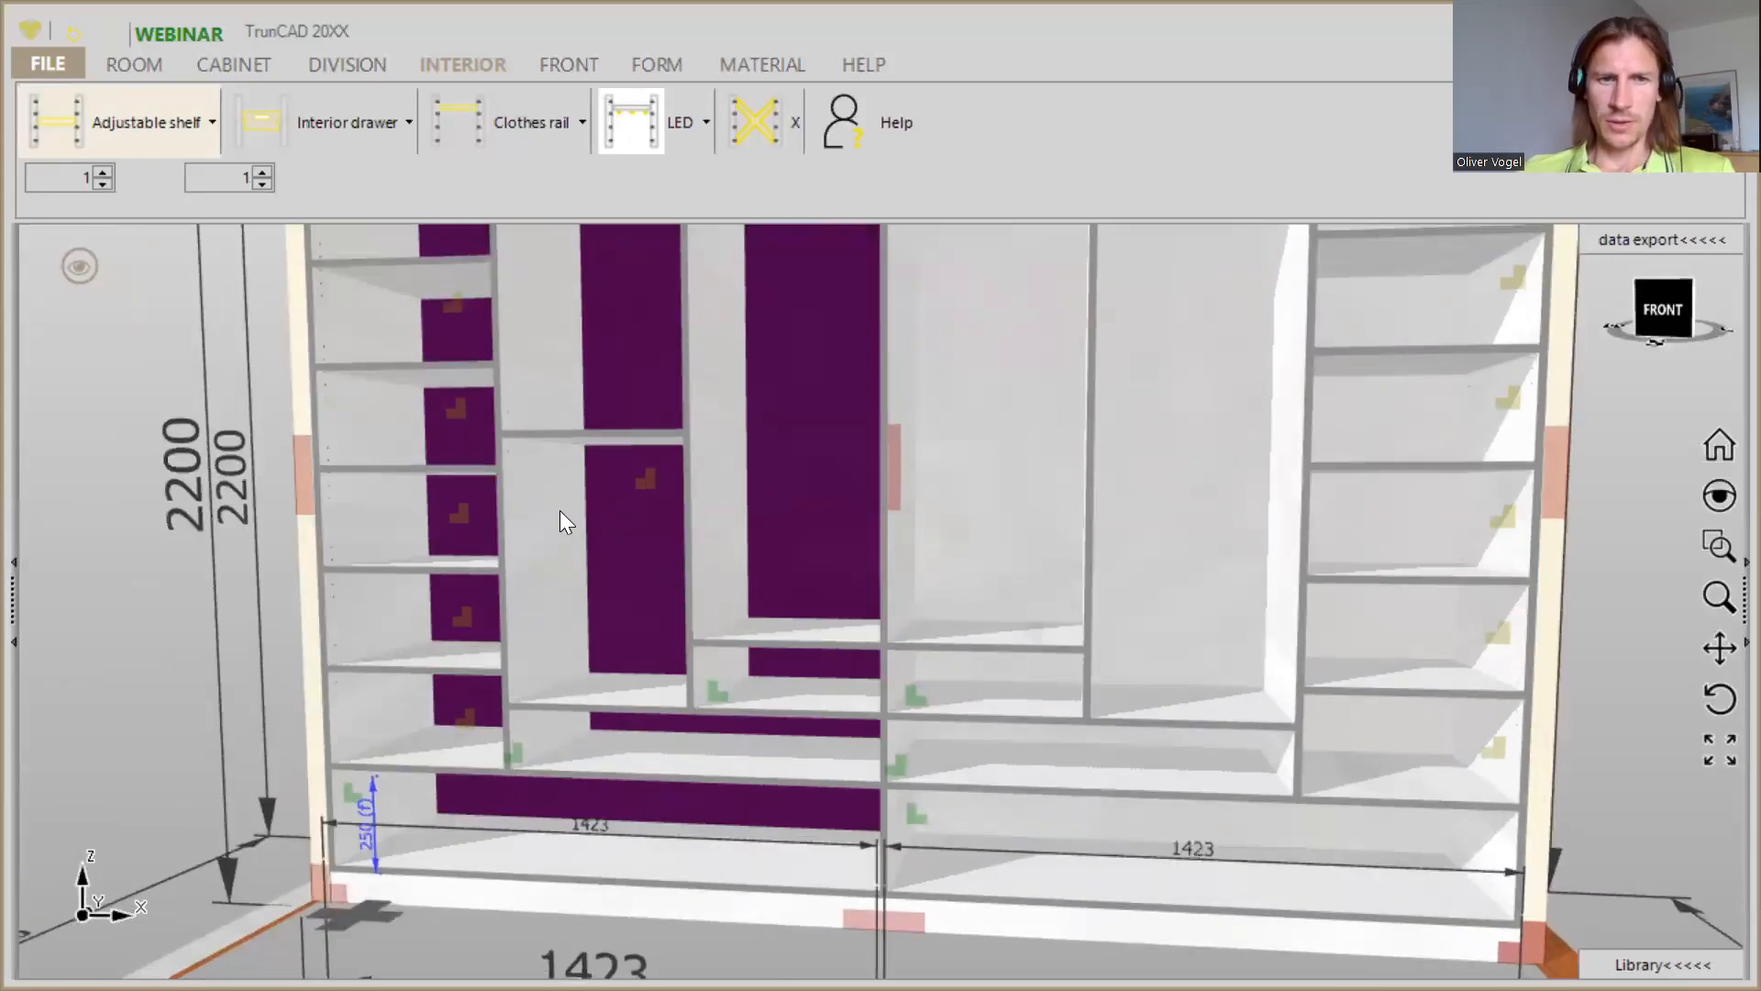
scroll(556, 507, up, 3)
mouse_move(549, 487)
middle_down()
mouse_move(570, 496)
mouse_move(561, 514)
middle_up()
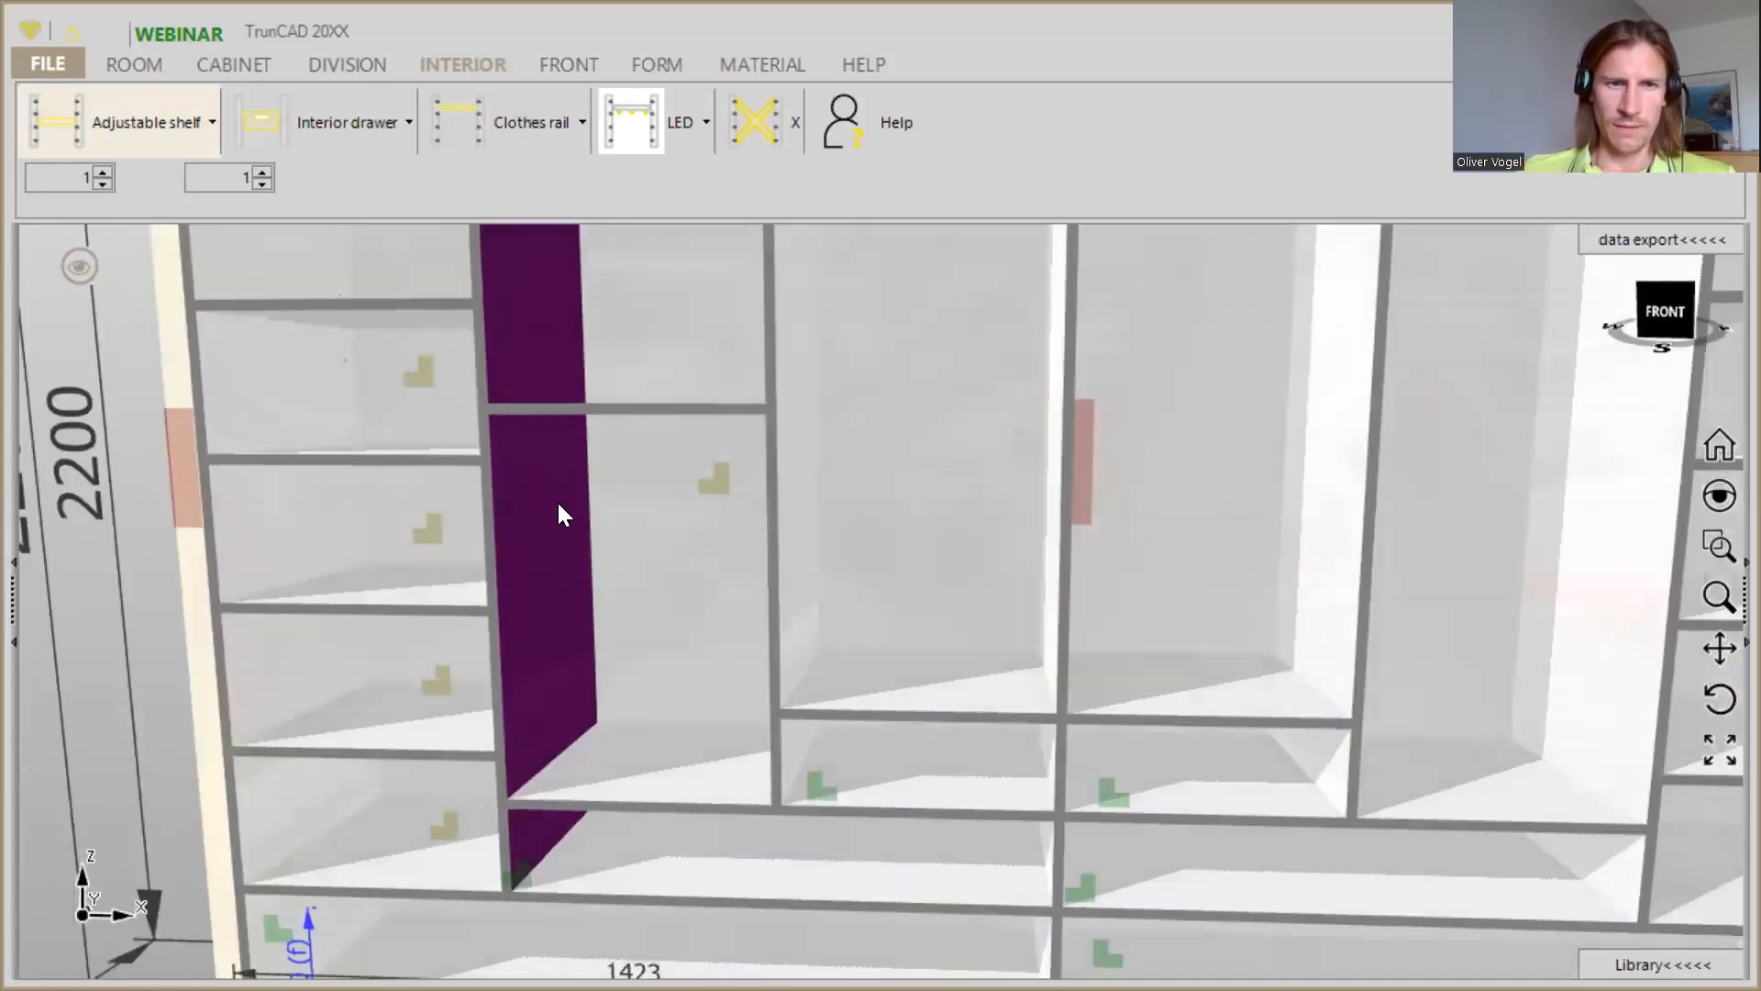
mouse_move(593, 421)
middle_down()
mouse_move(590, 397)
mouse_move(570, 425)
mouse_move(580, 392)
middle_up()
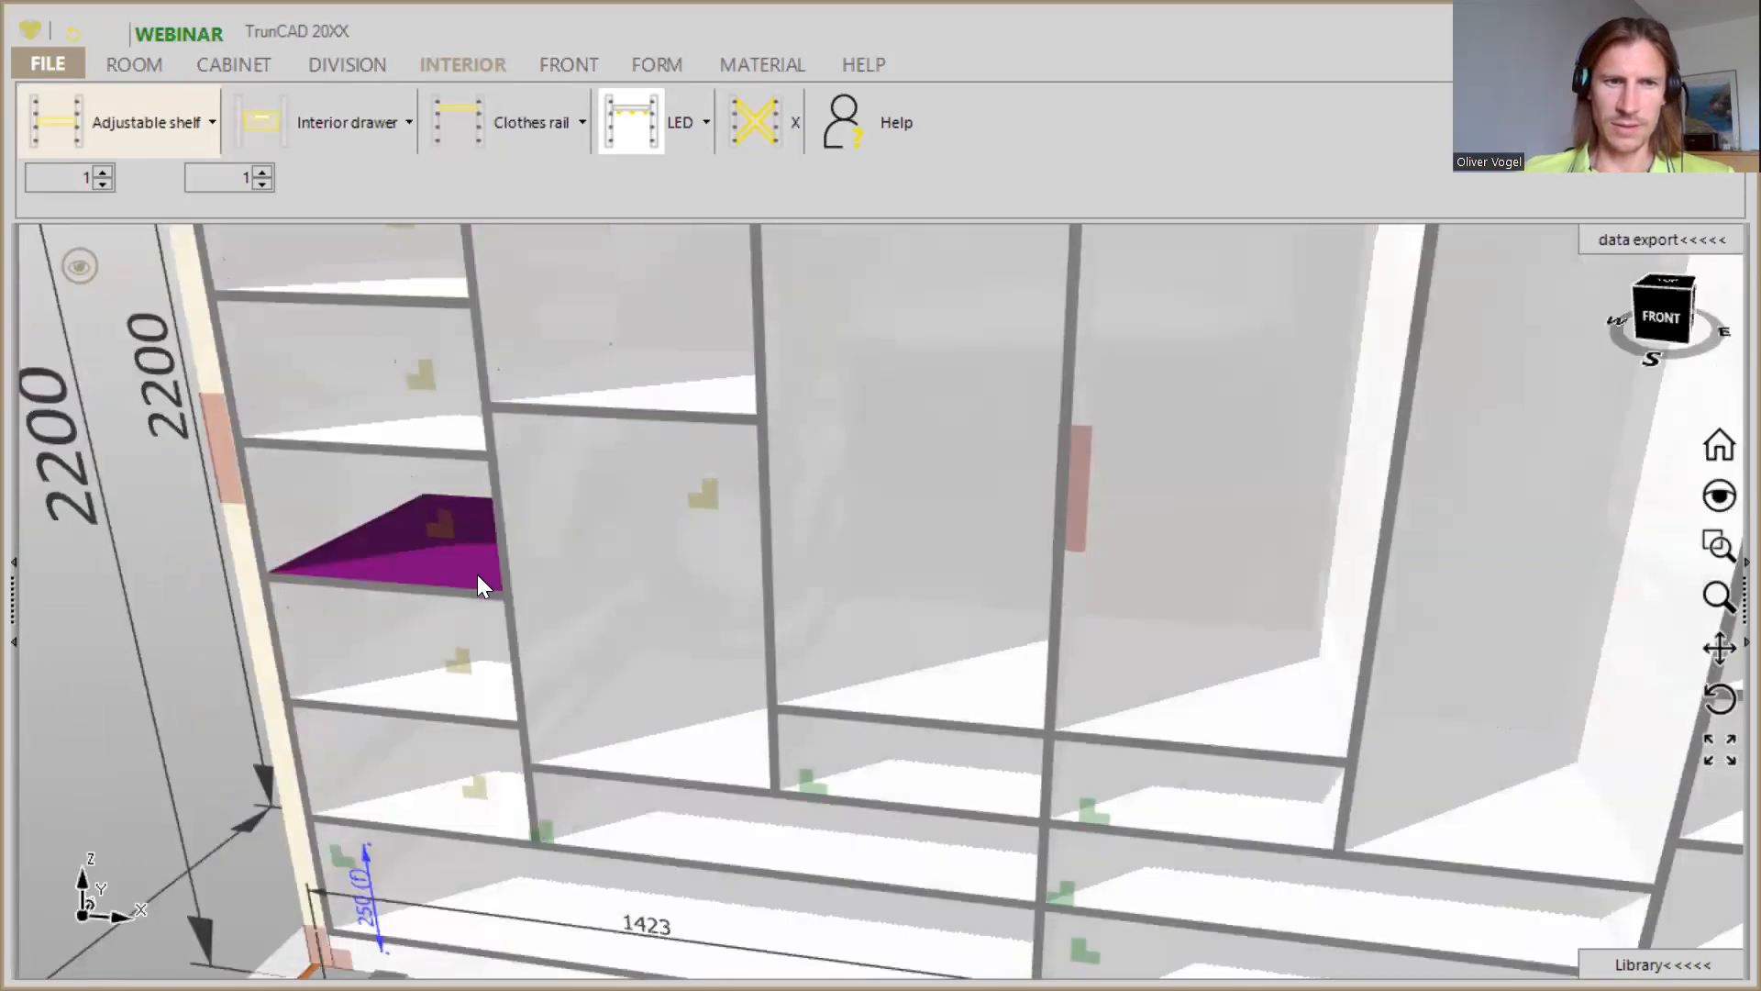
scroll(477, 574, up, 3)
scroll(512, 587, down, 5)
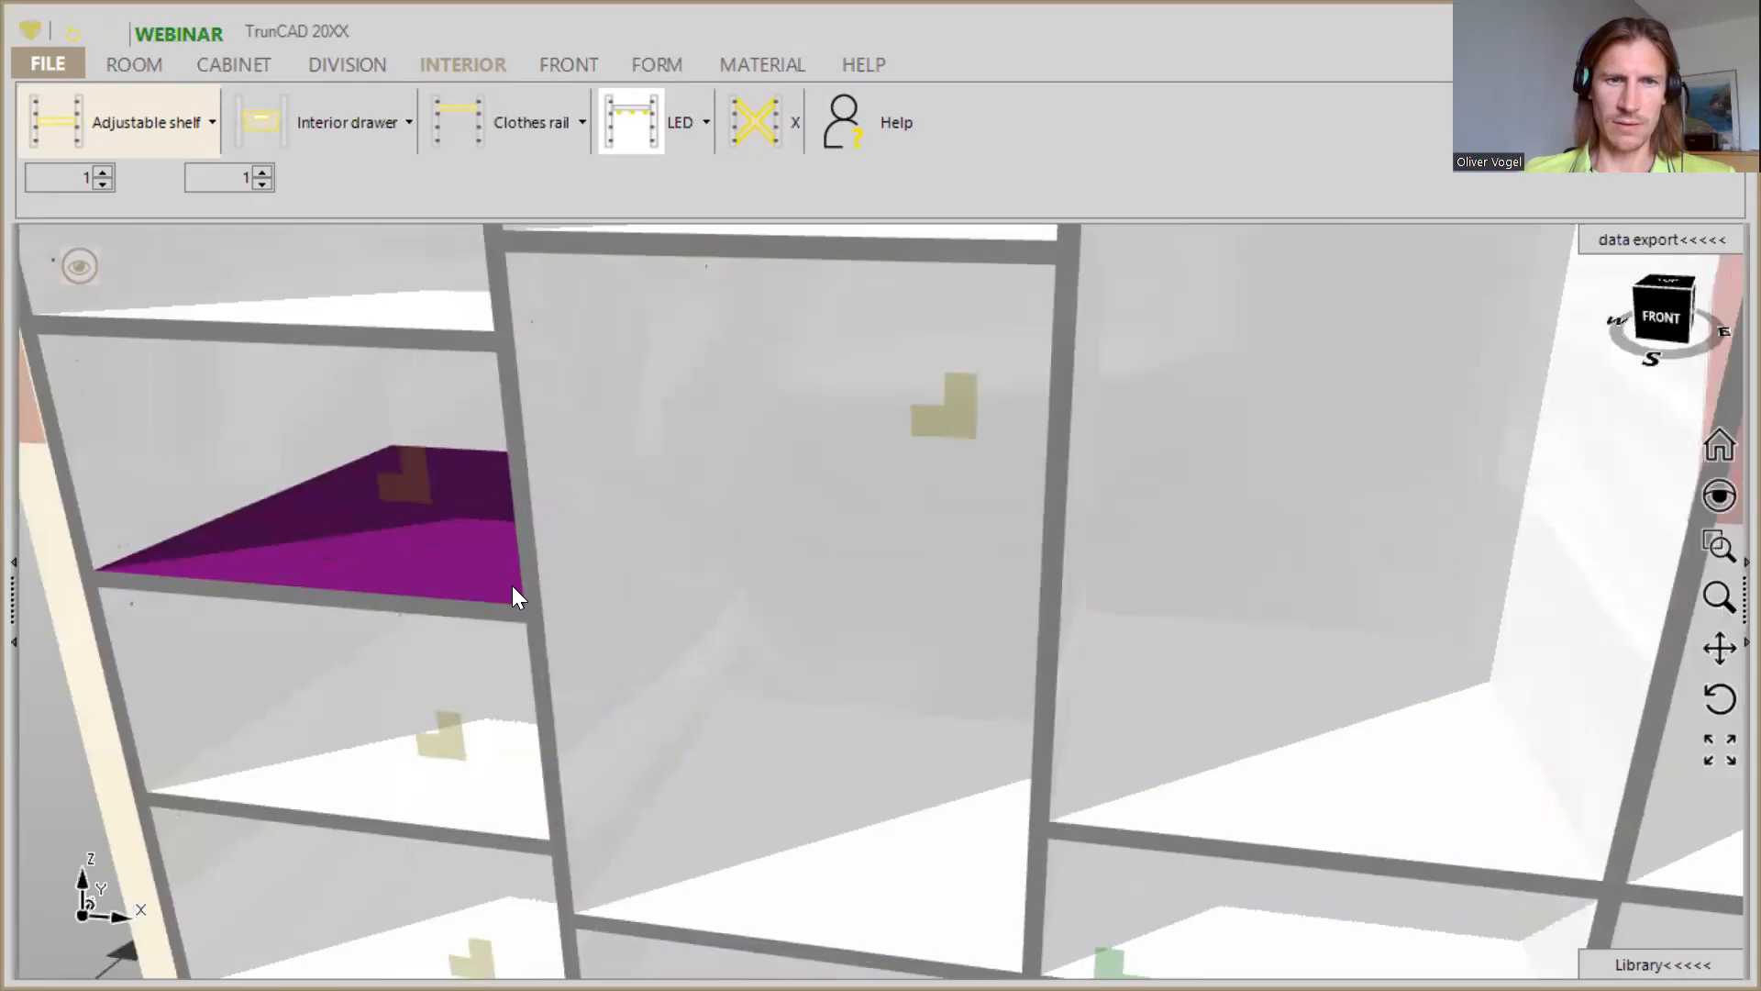
middle_drag(514, 583, 548, 513)
scroll(521, 342, up, 2)
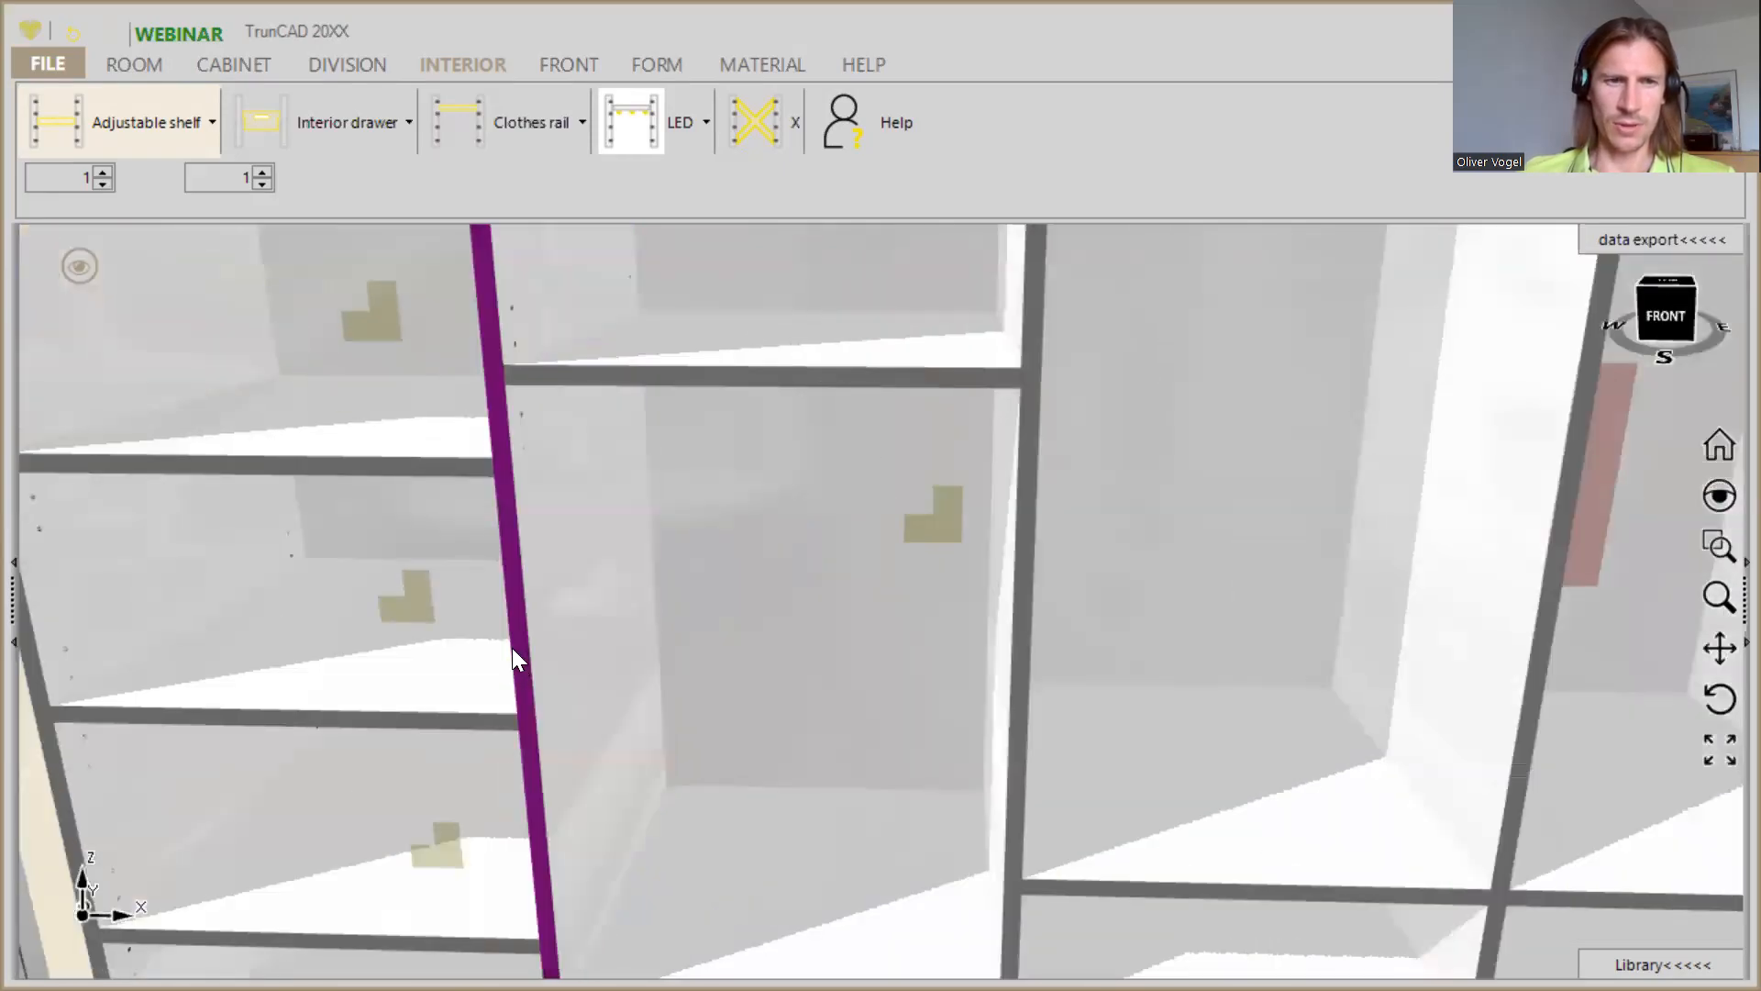
middle_drag(512, 653, 512, 707)
scroll(512, 705, up, 3)
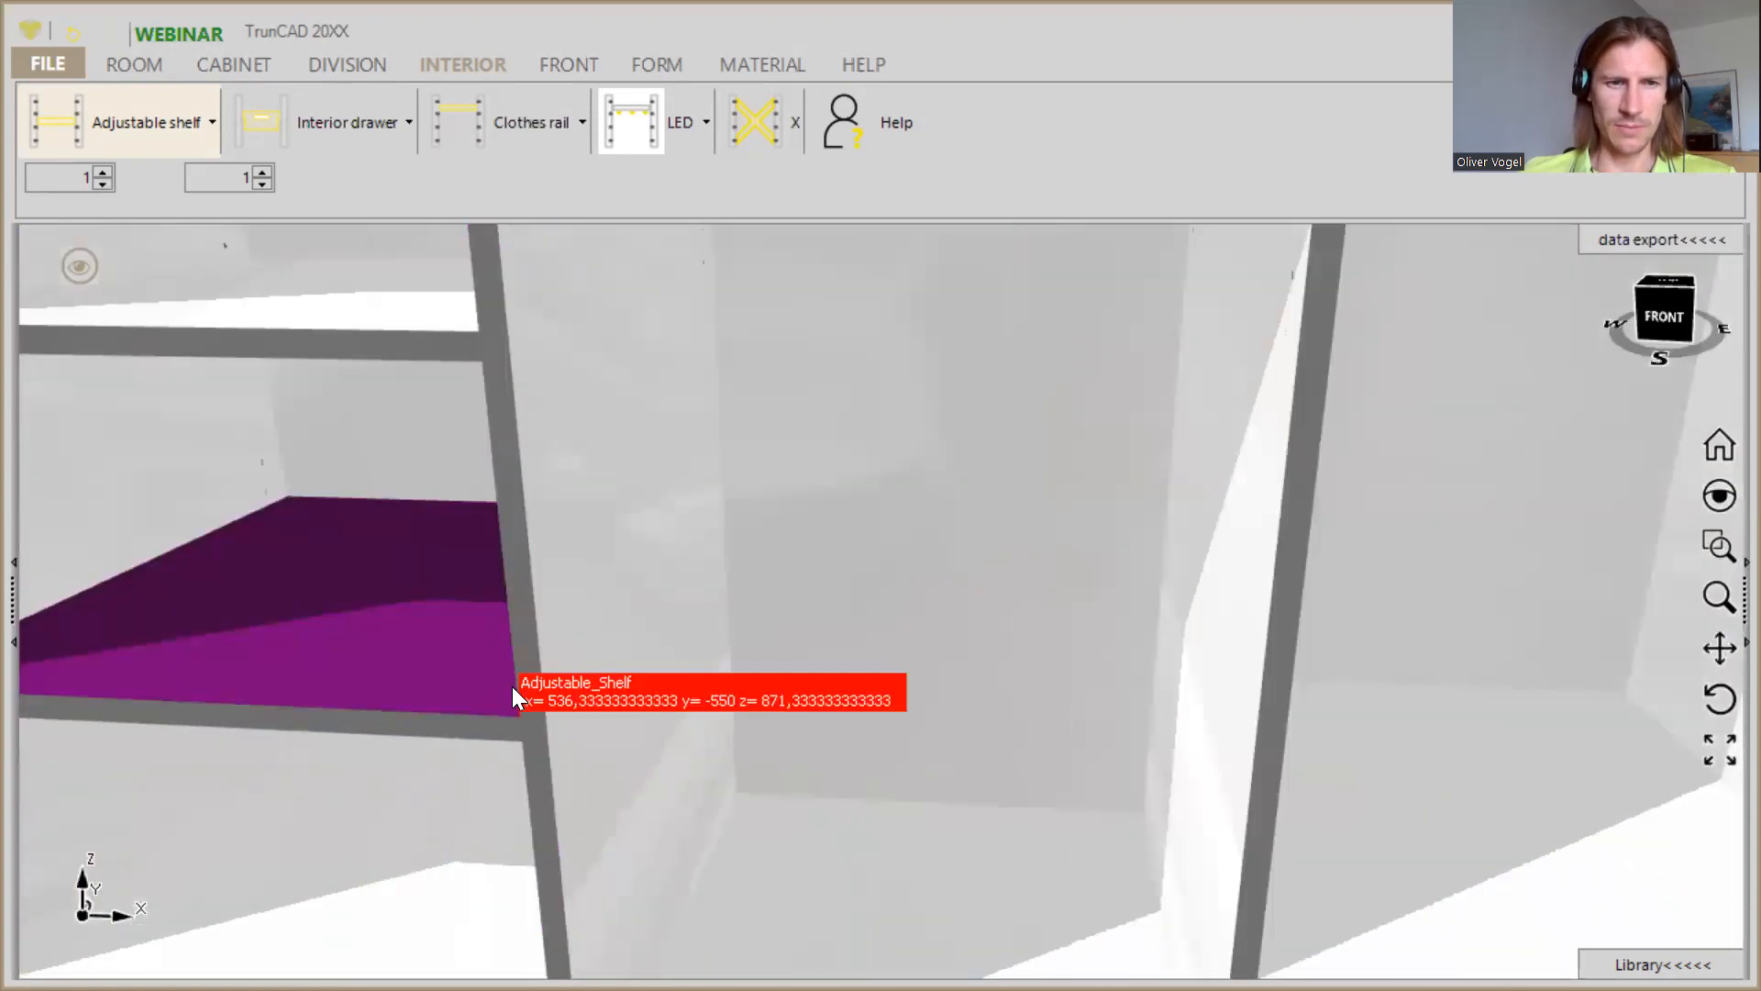
scroll(515, 734, up, 2)
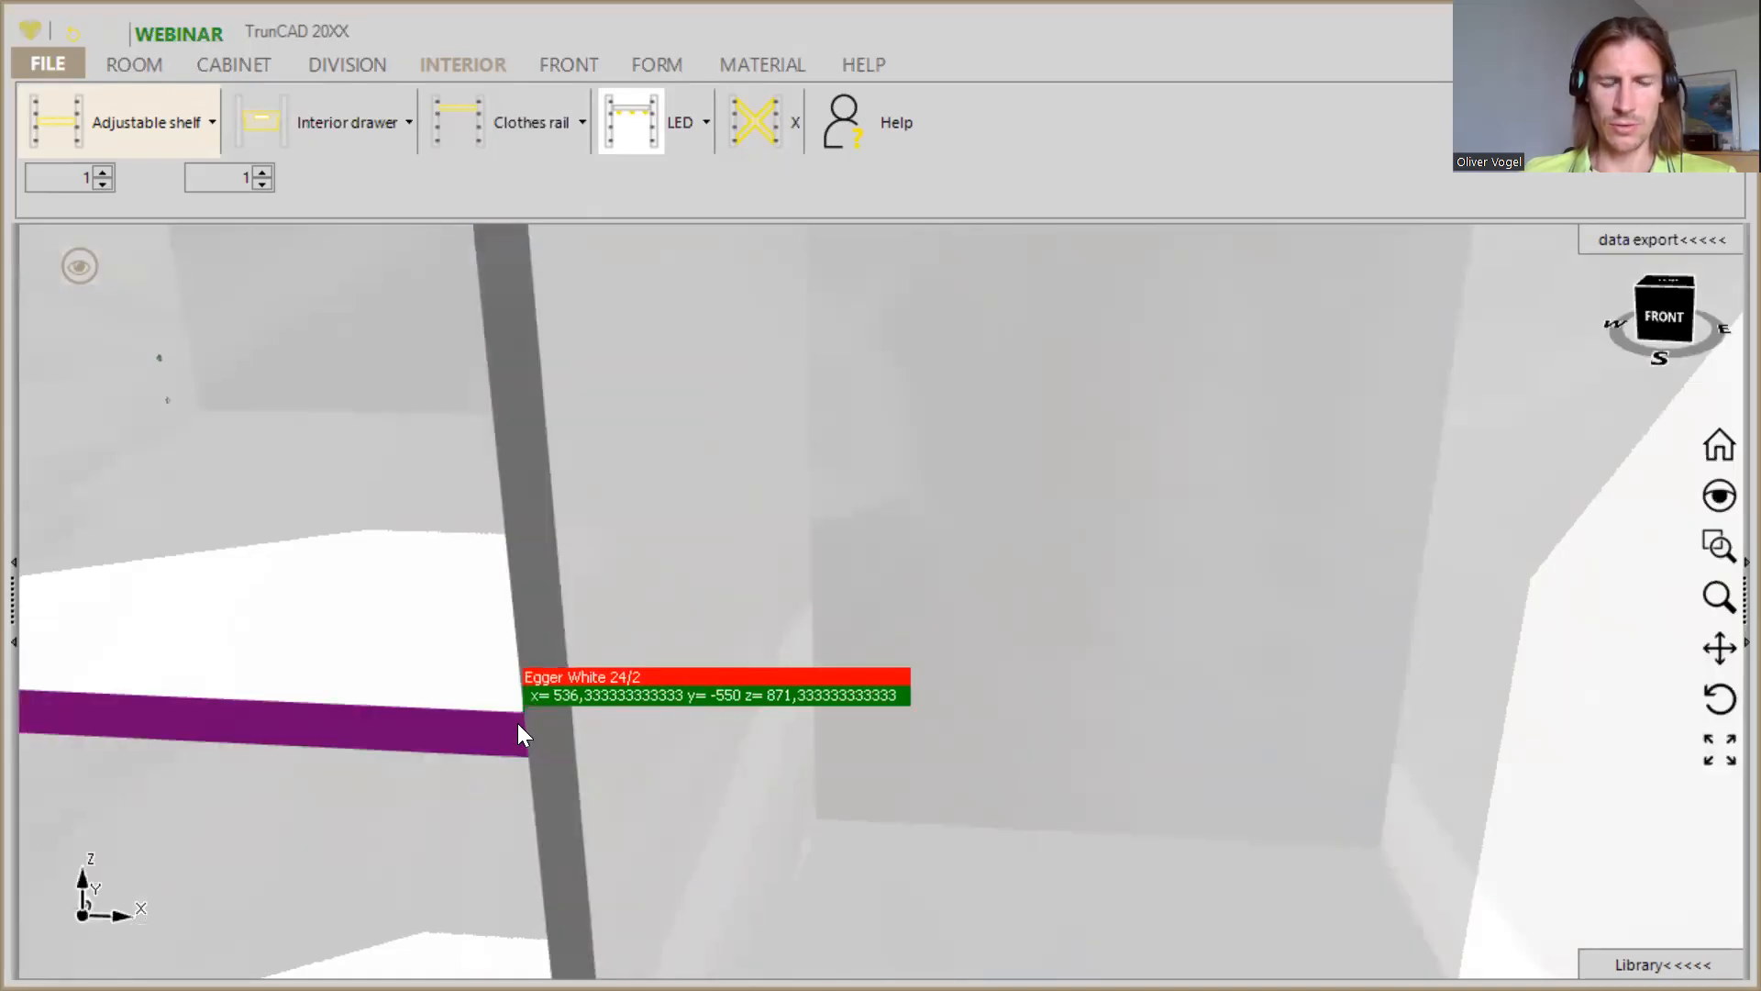
scroll(520, 734, down, 2)
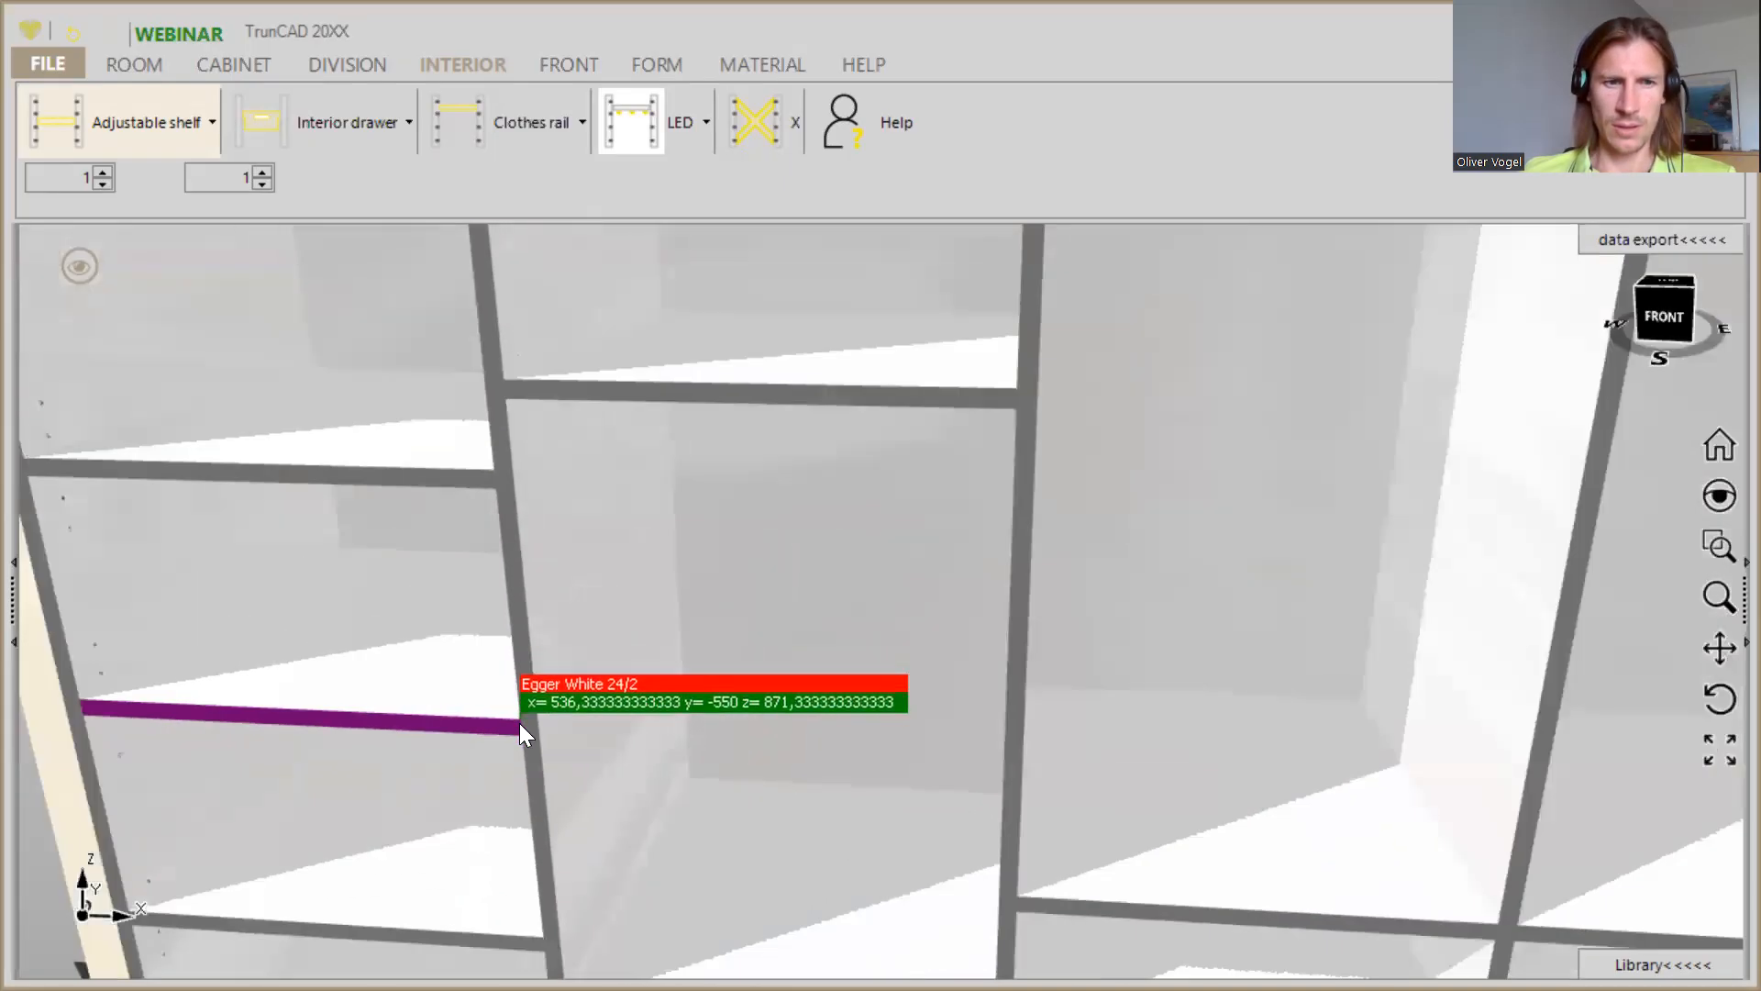
scroll(519, 722, up, 3)
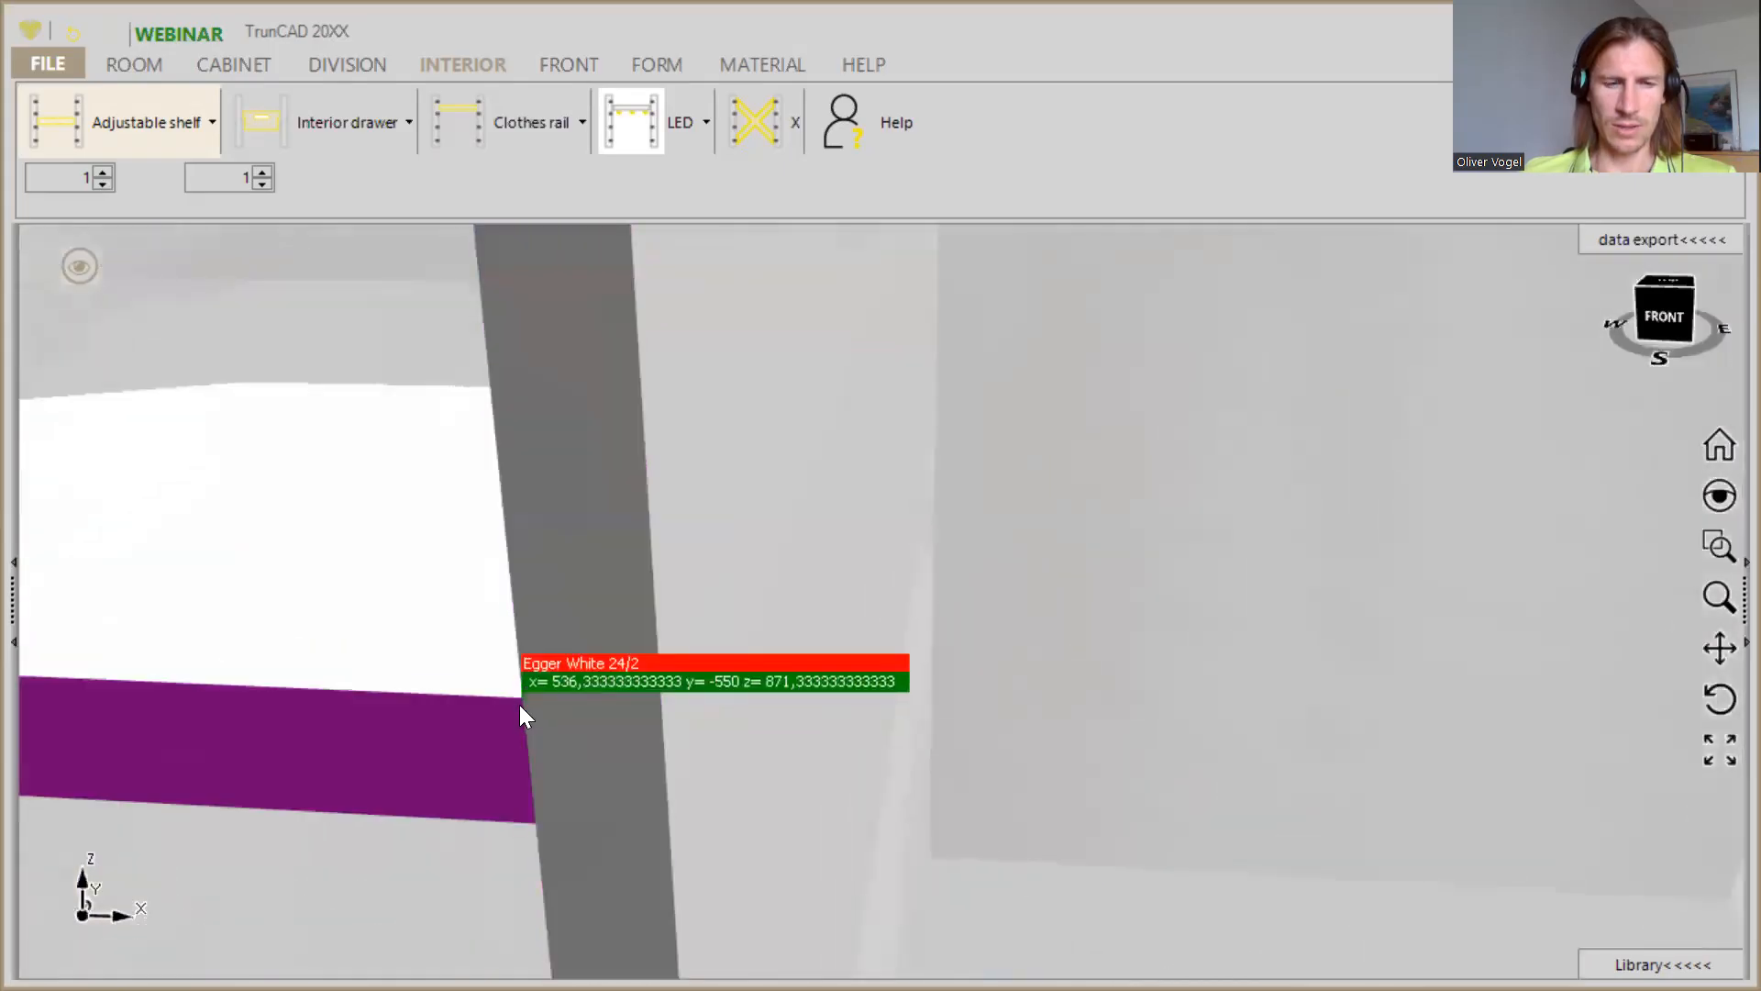
scroll(520, 706, down, 3)
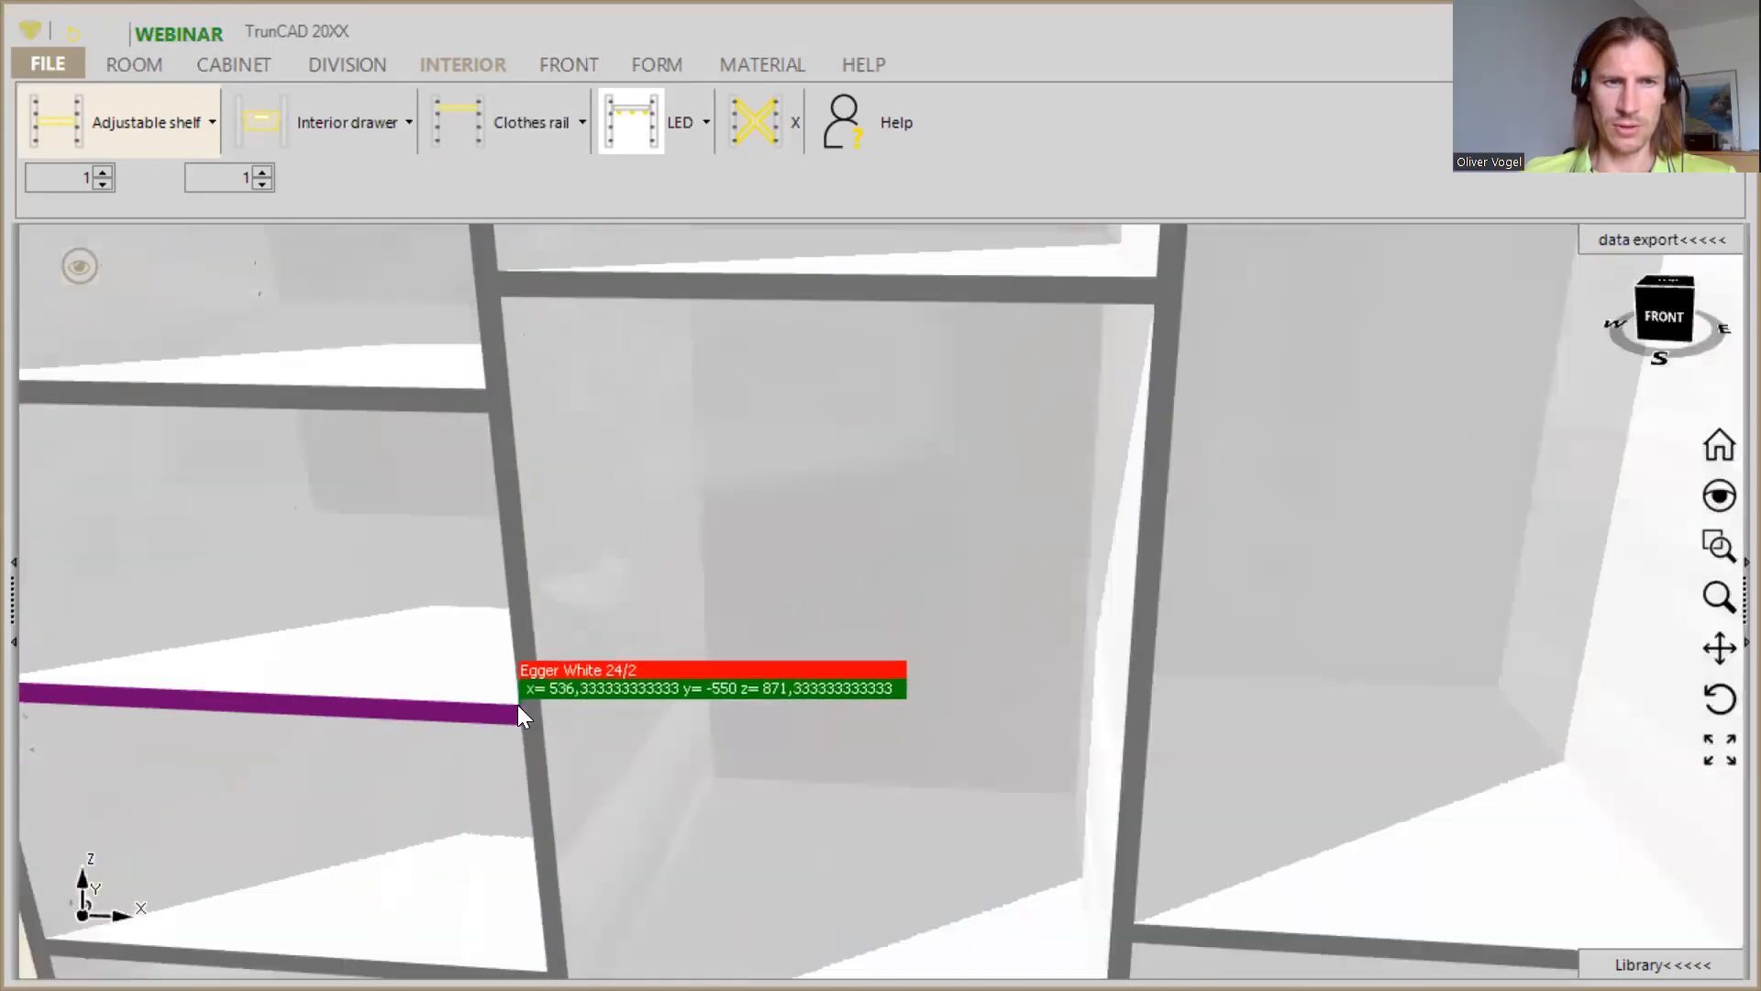
scroll(519, 708, down, 1)
scroll(512, 336, up, 3)
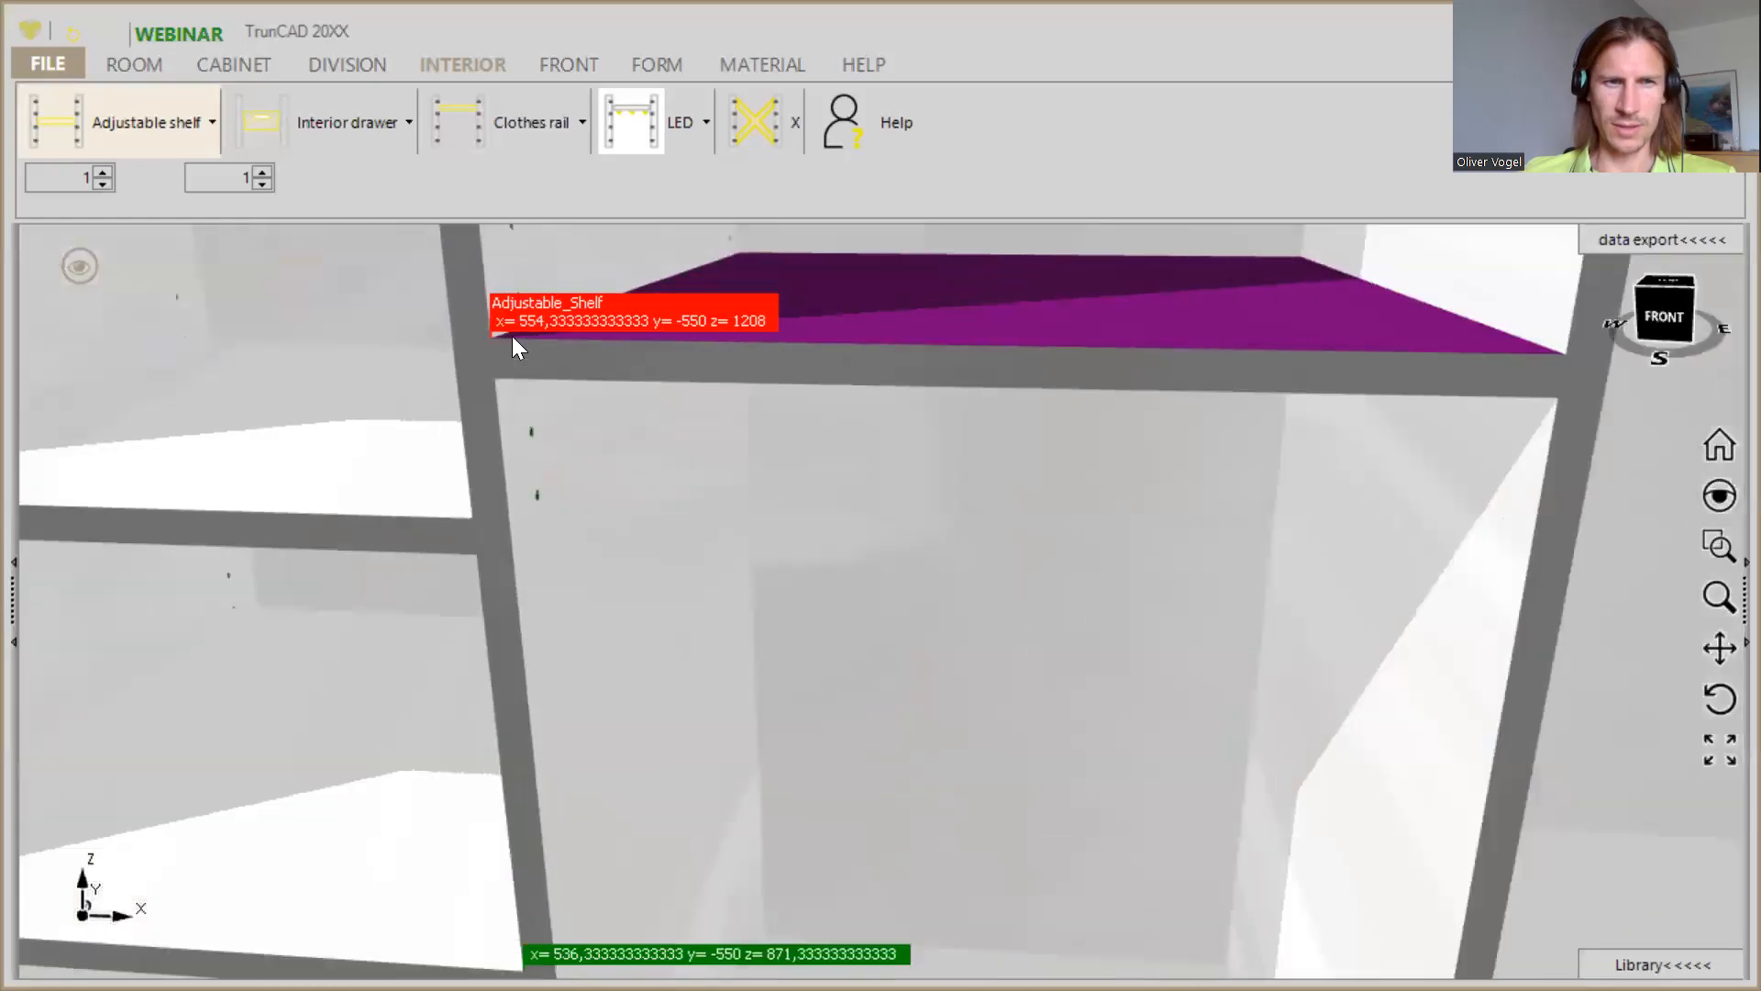
click(477, 352)
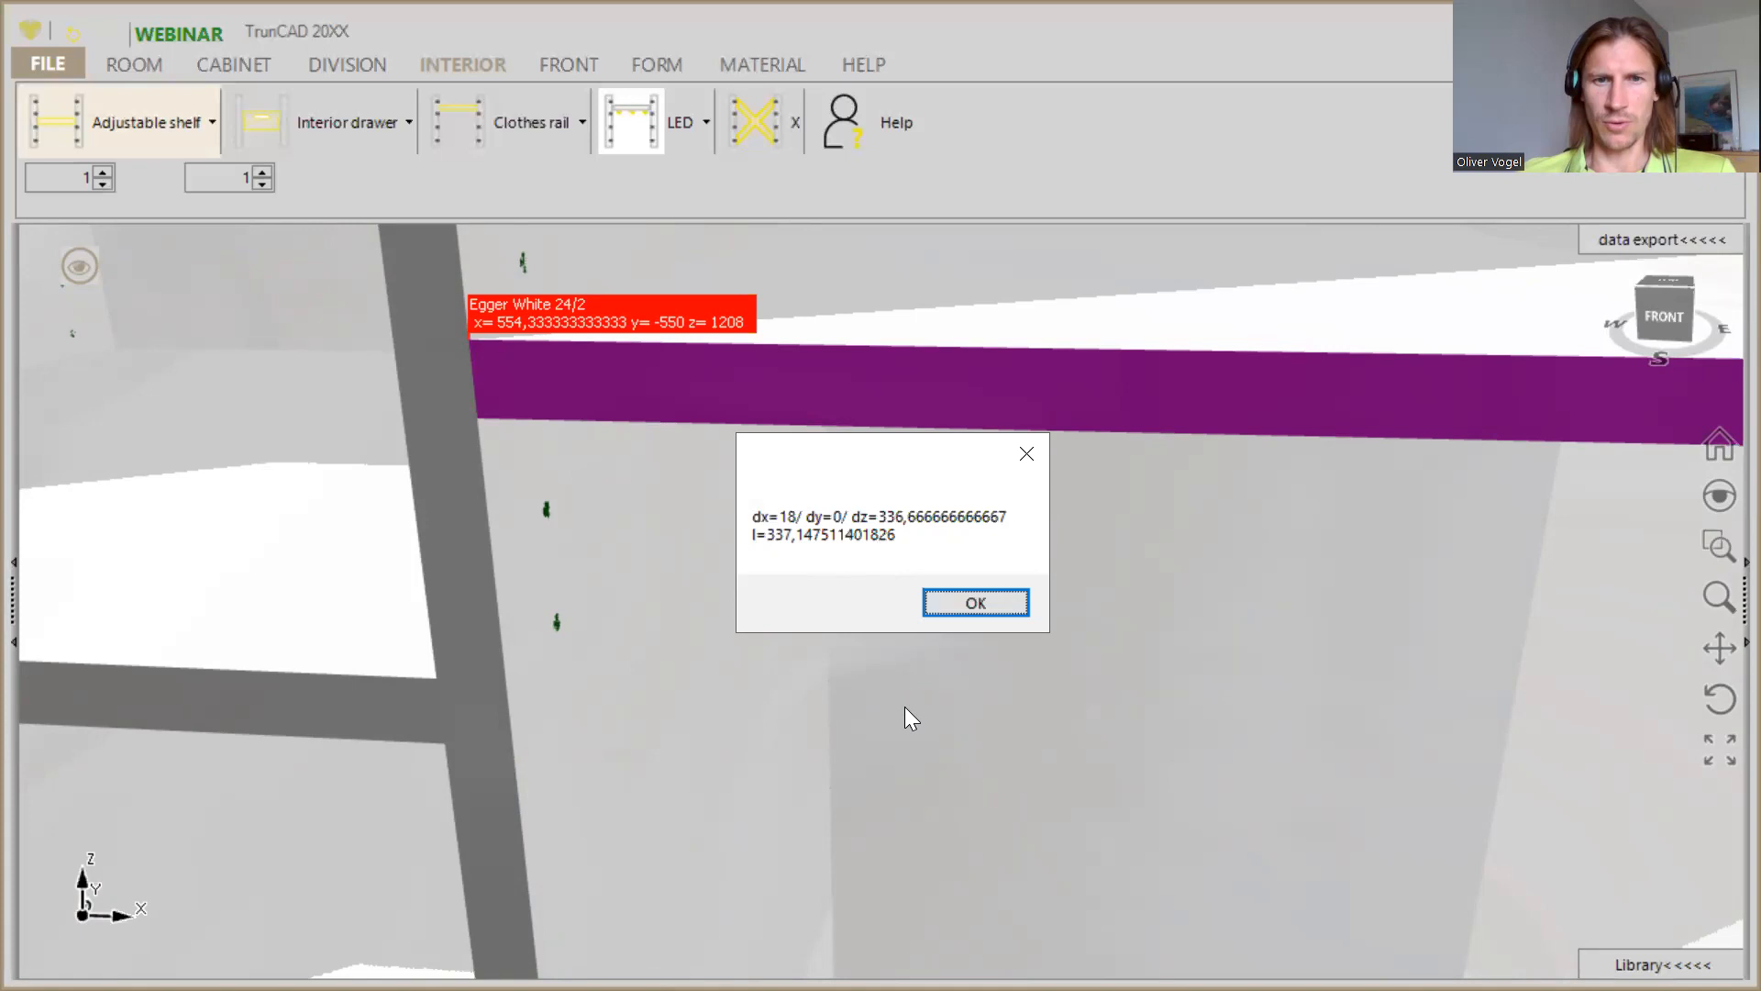
click(991, 602)
- Set the height of the area below the adjustable shelf in the second compartment from the left to =656-336.66
scroll(991, 602, down, 10)
middle_drag(1027, 677, 959, 609)
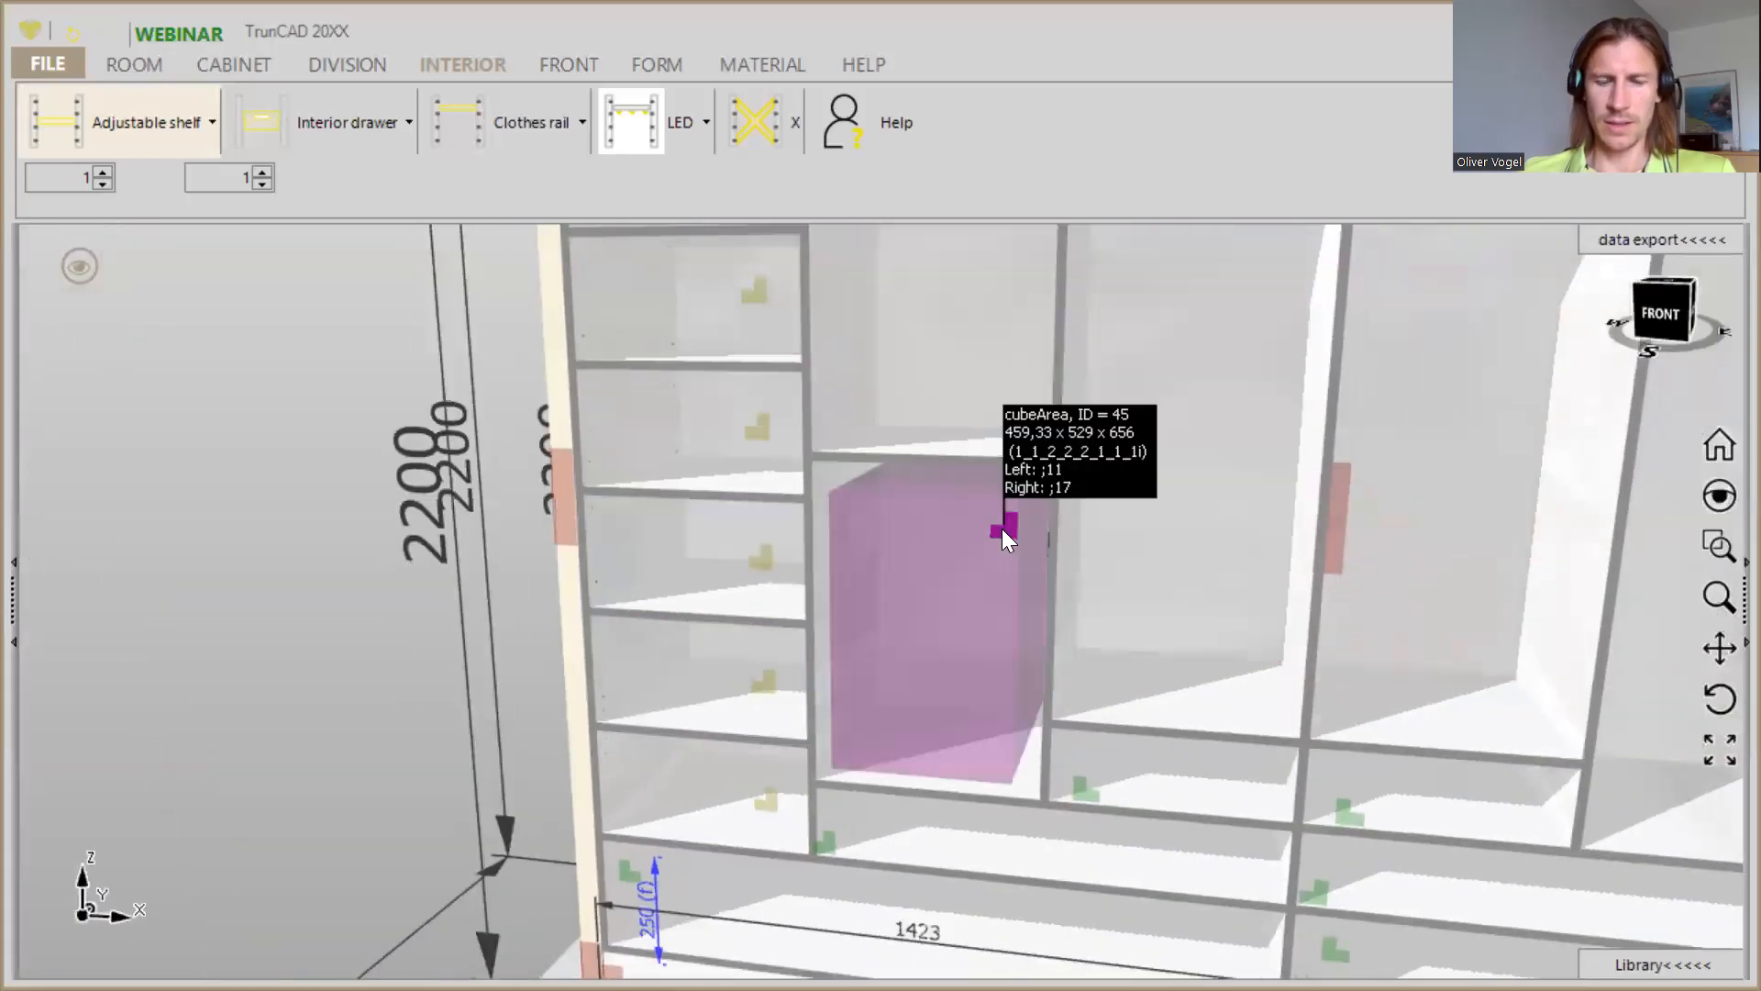
click(1002, 528)
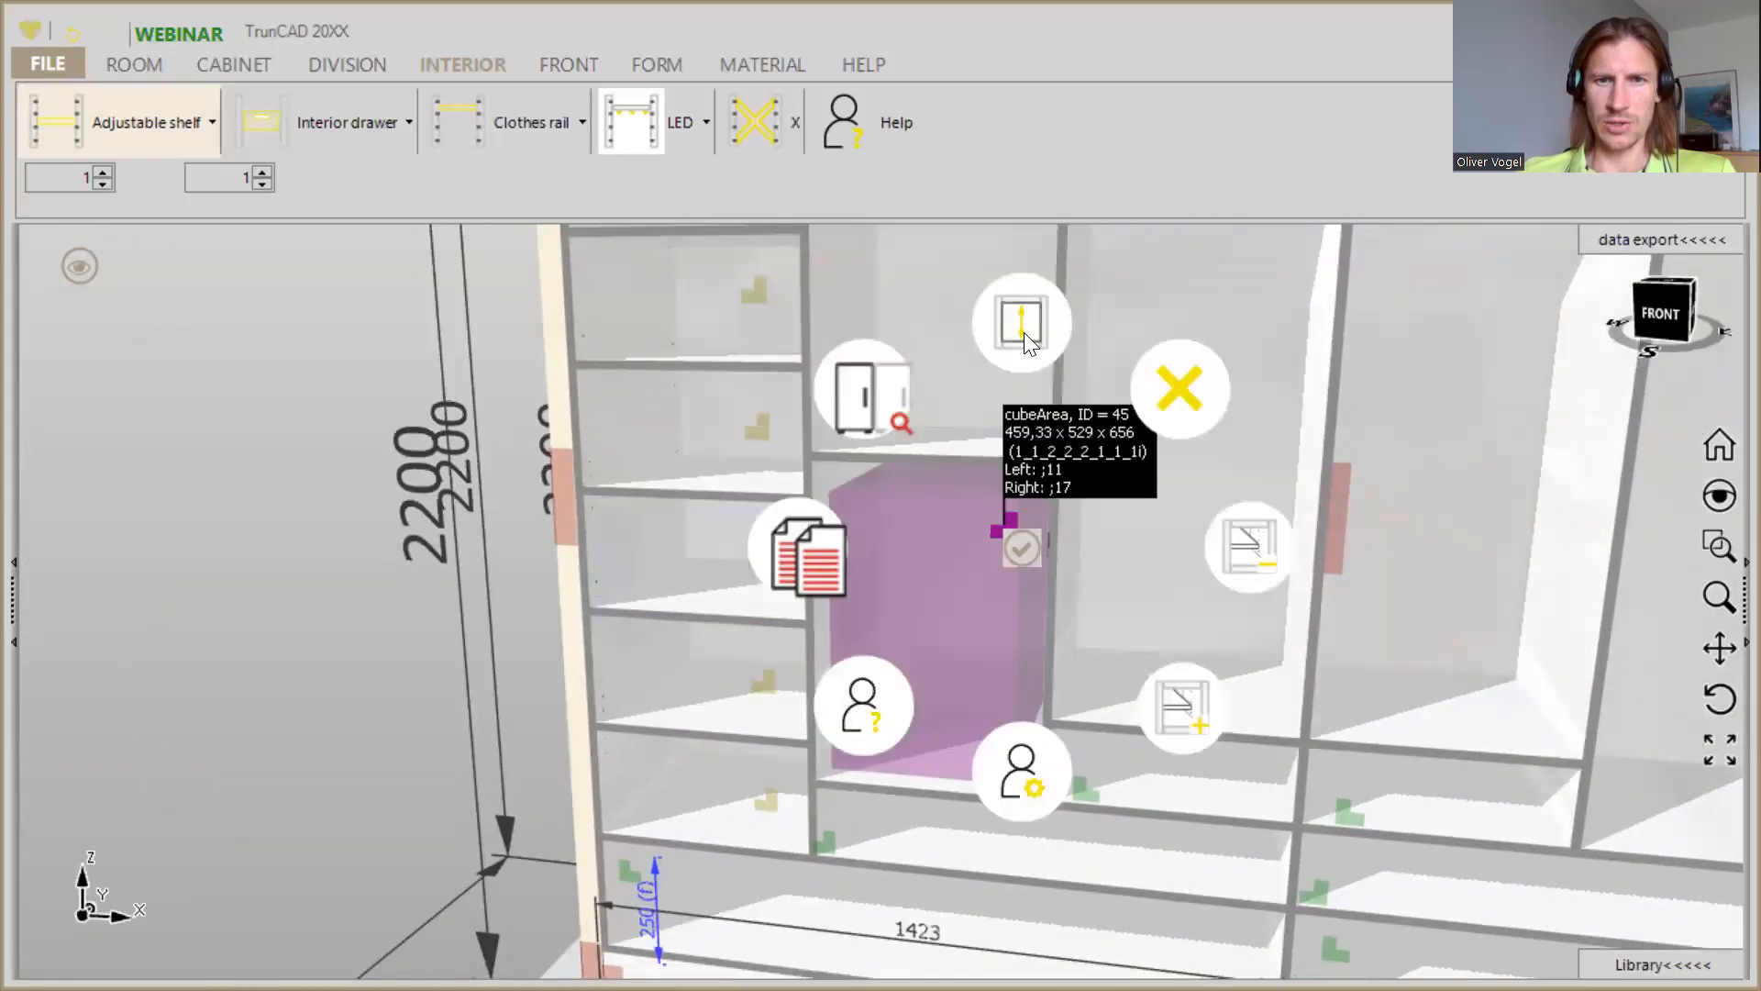
click(1023, 332)
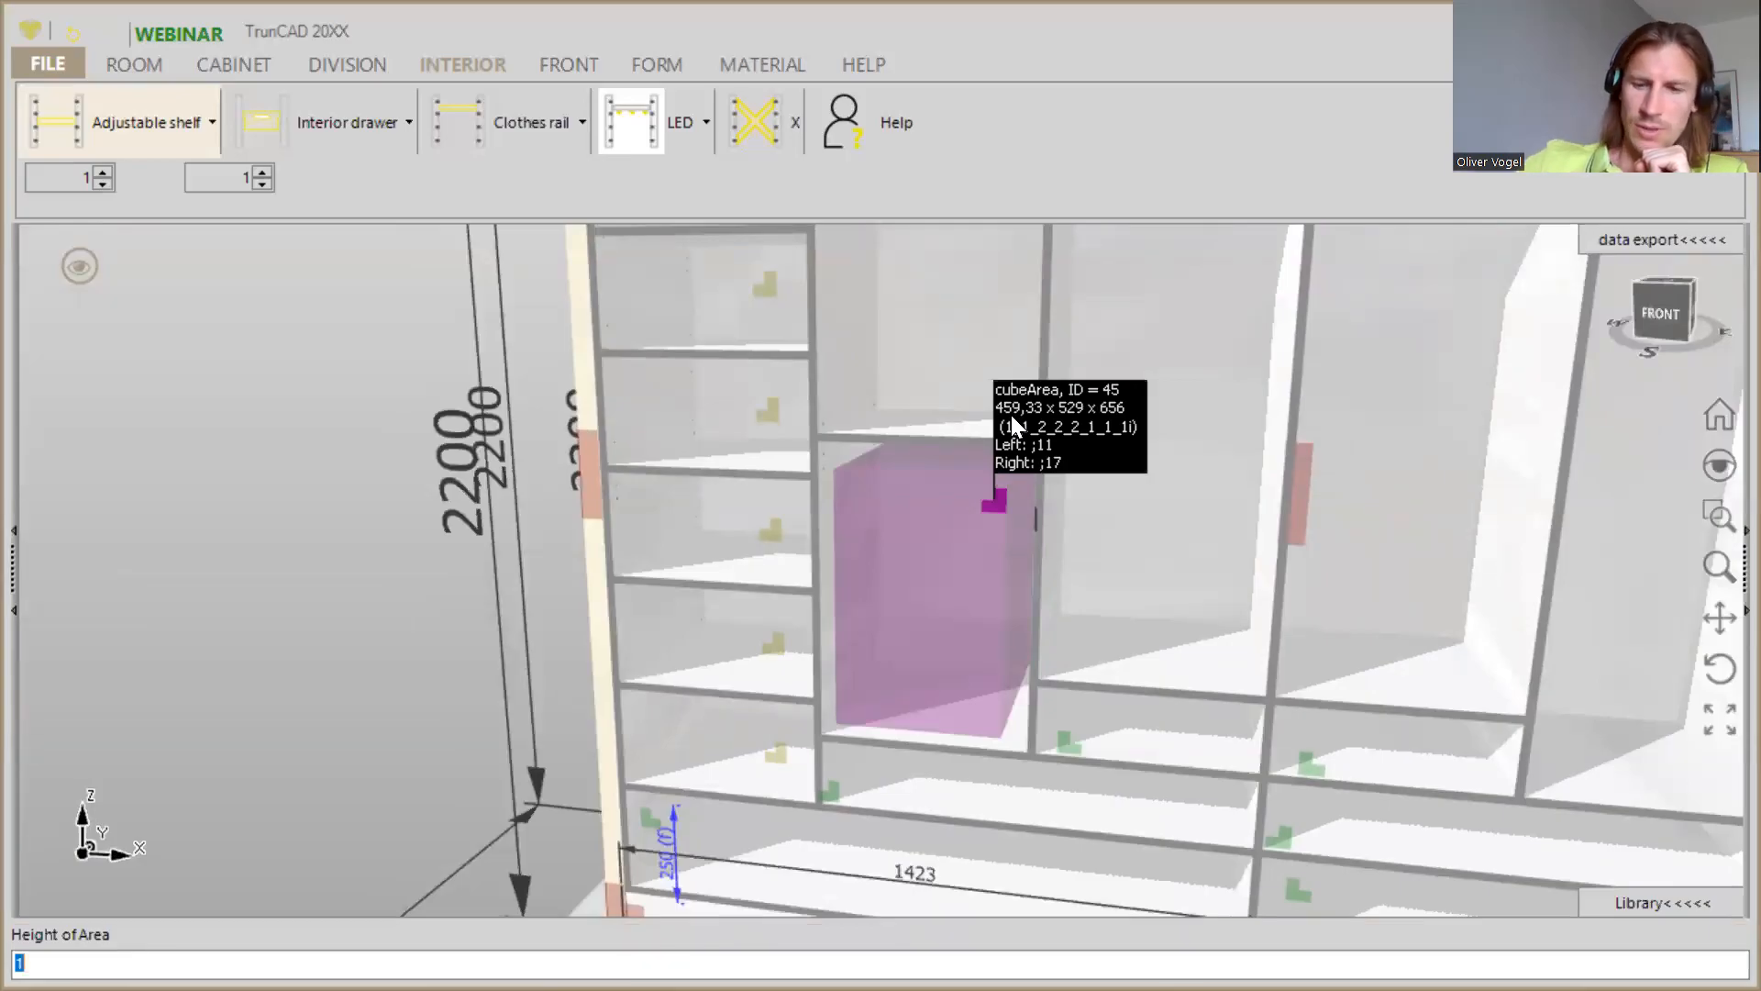
text(=4)
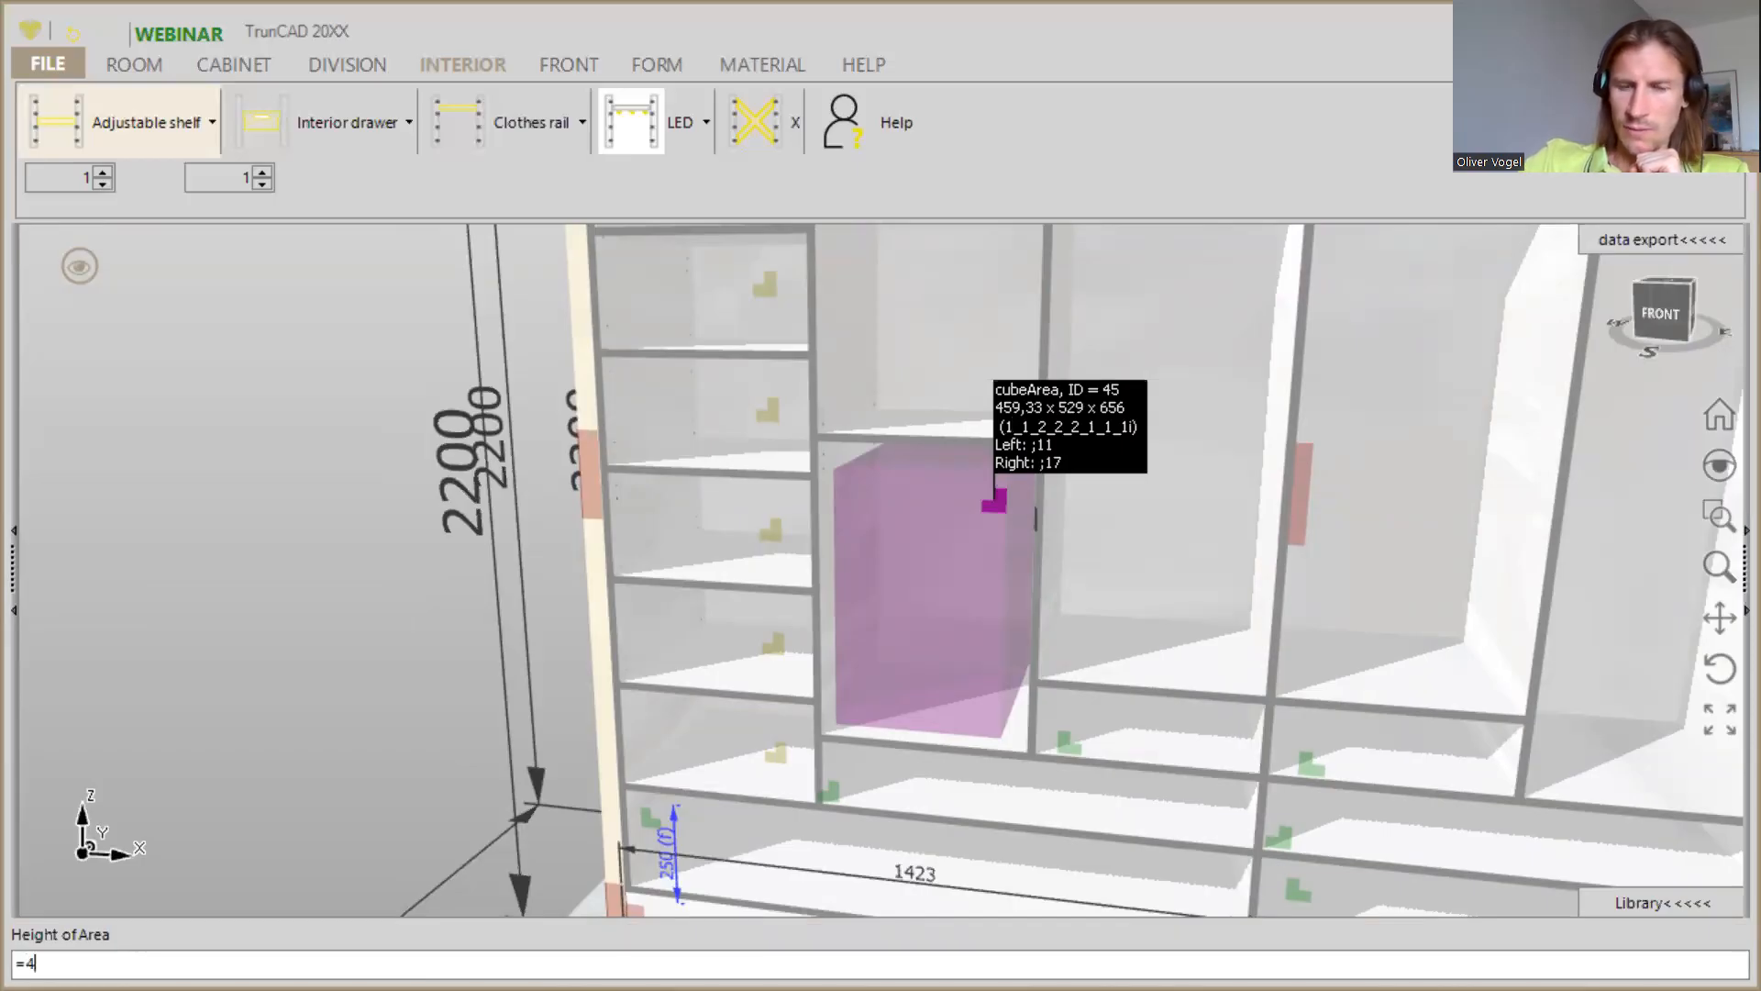
text(59.33)
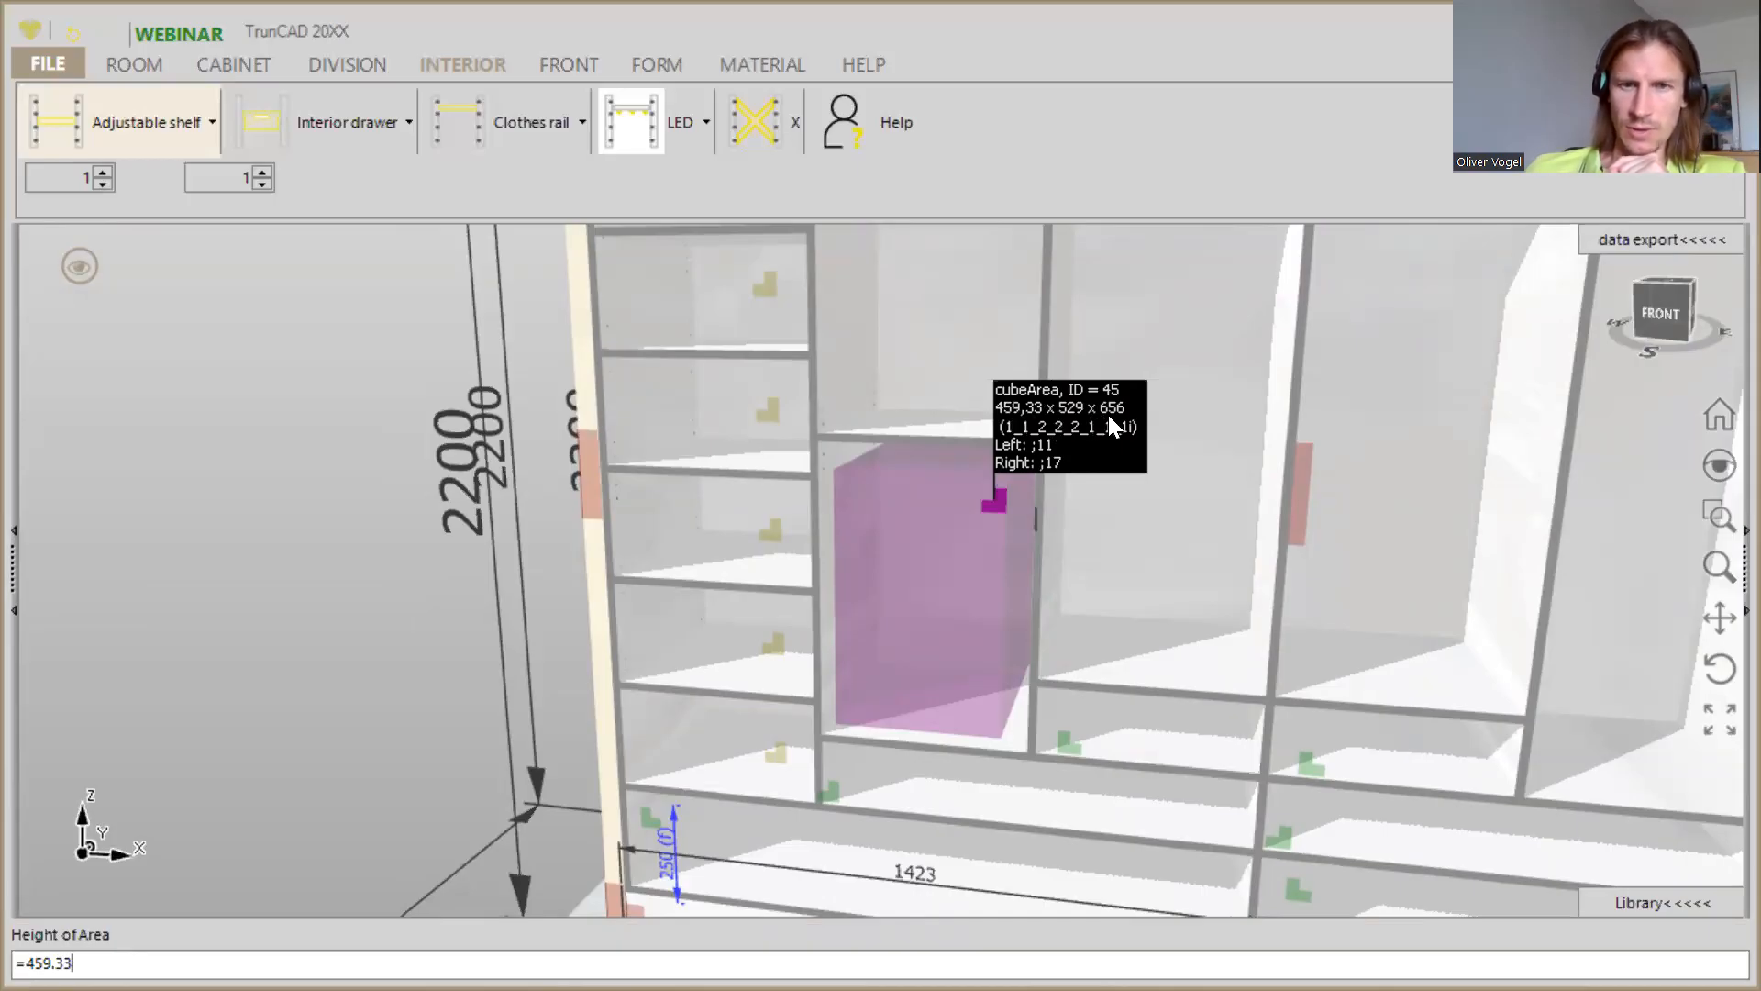
key(BackSpace)
key(BackSpace)
key(BackSpace)
key(BackSpace)
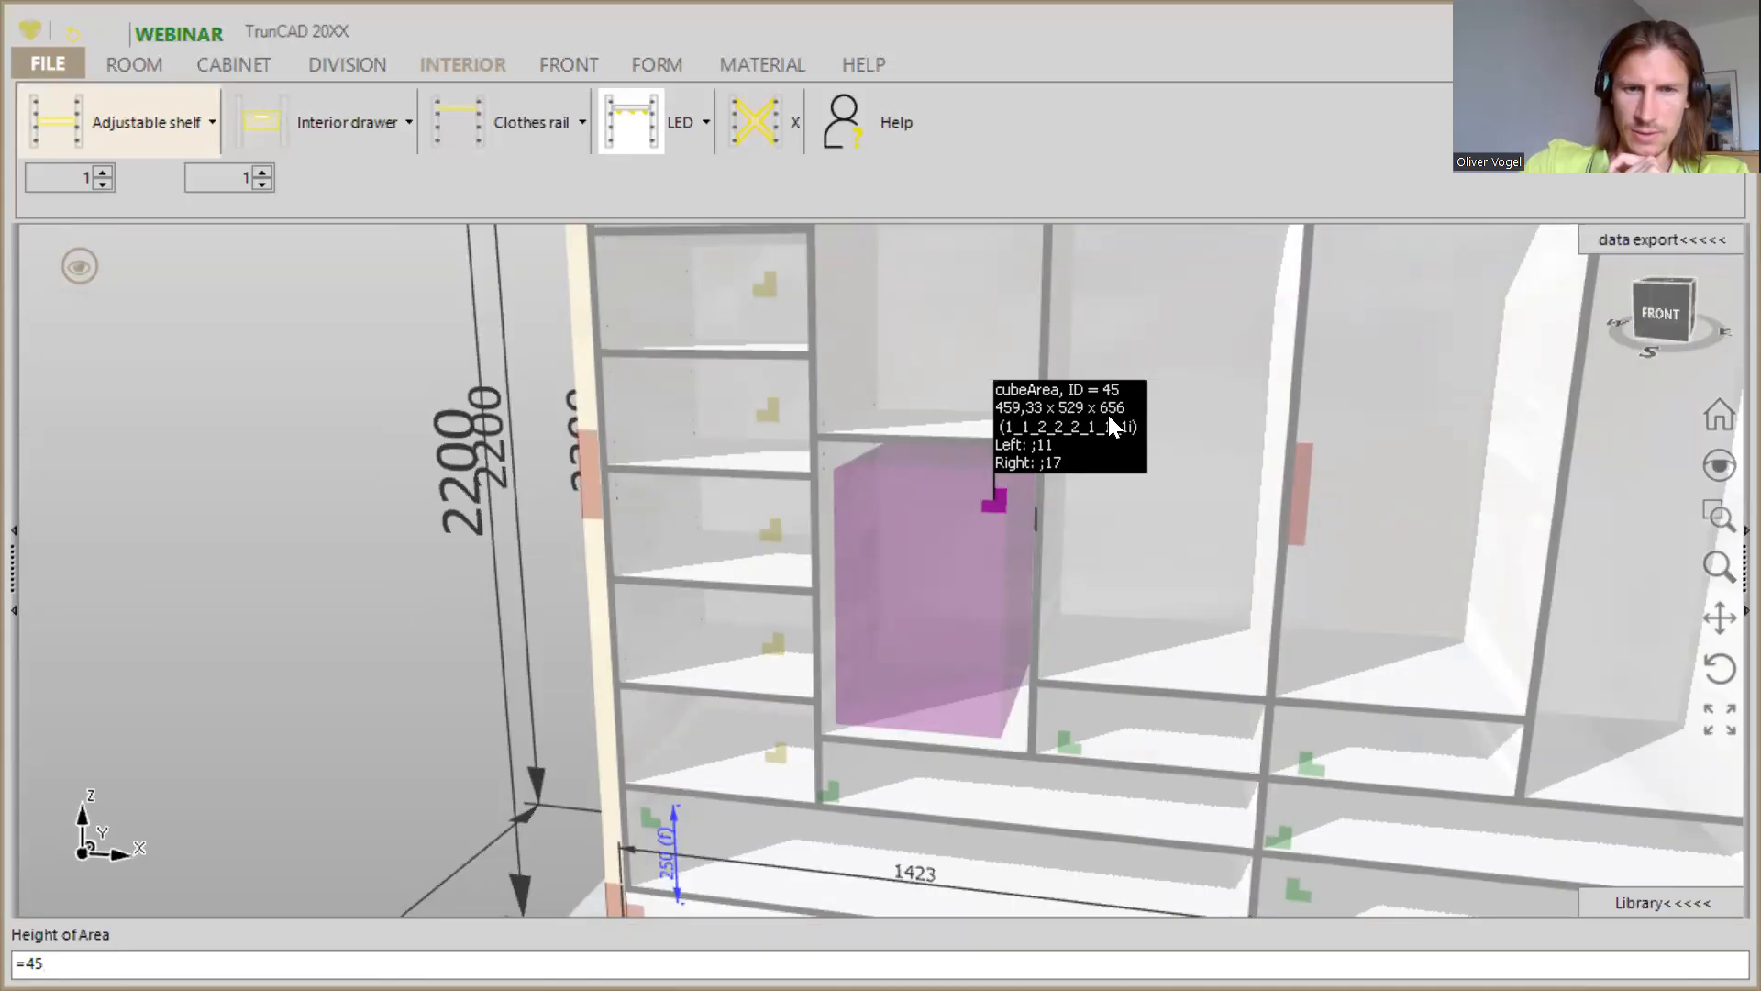
key(BackSpace)
key(BackSpace)
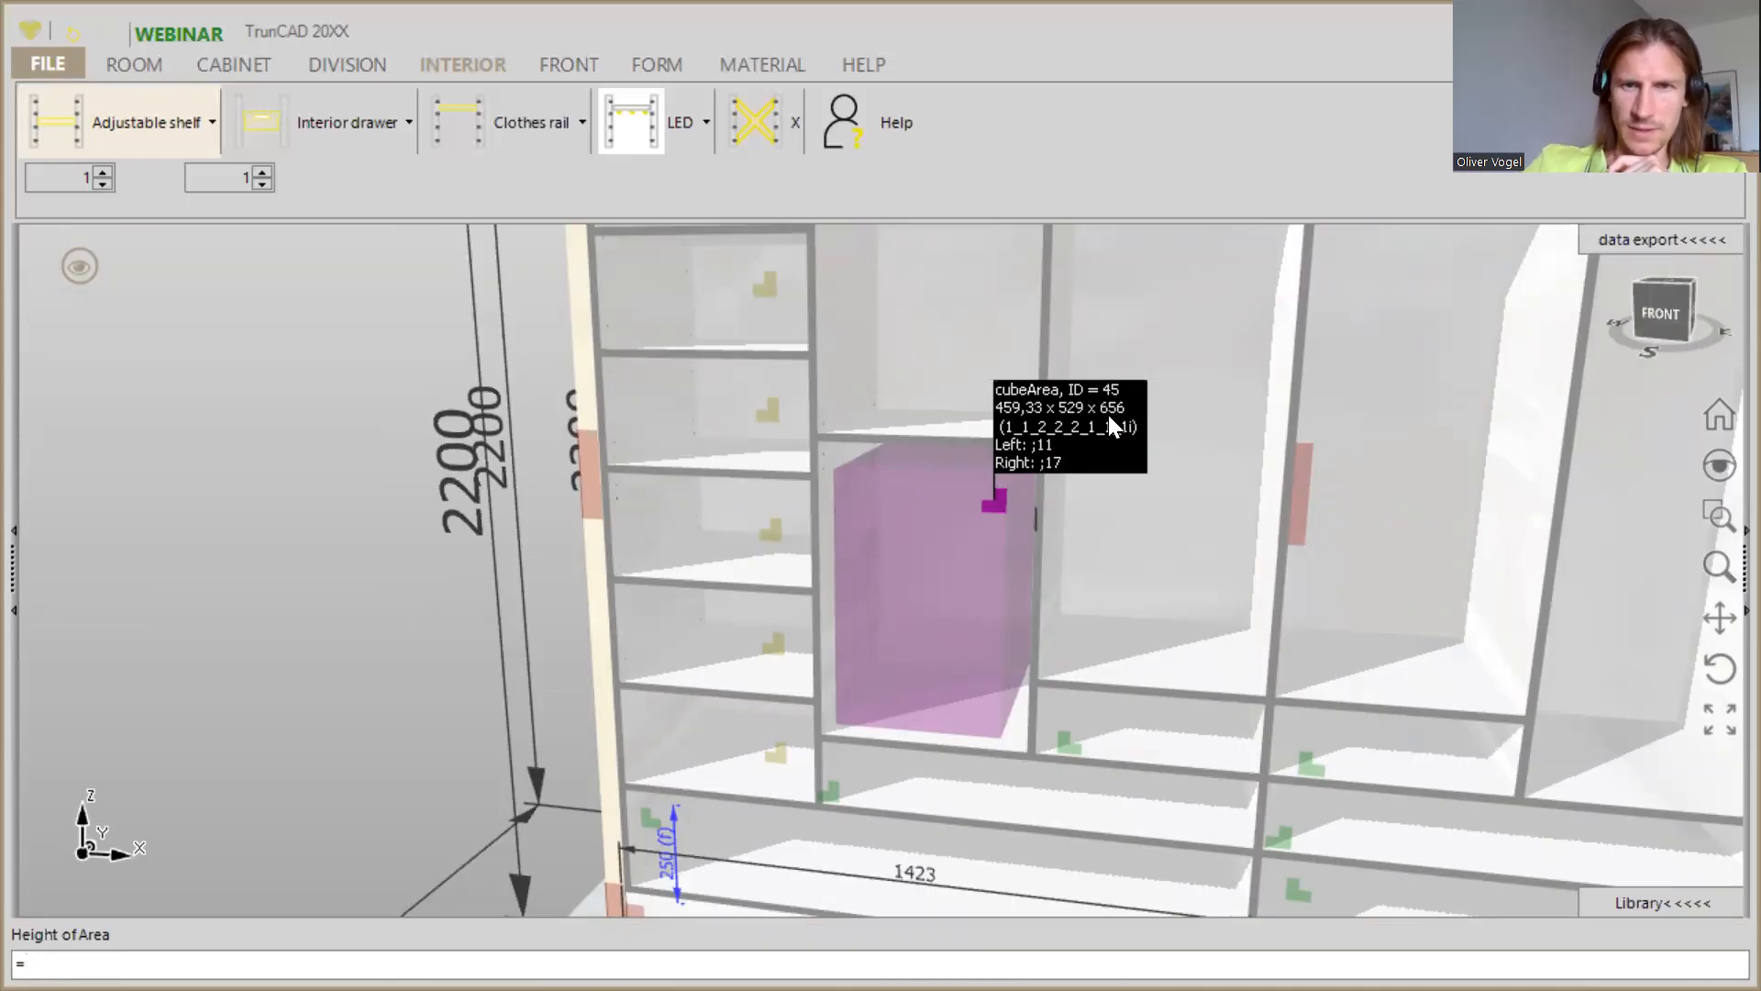
text(656)
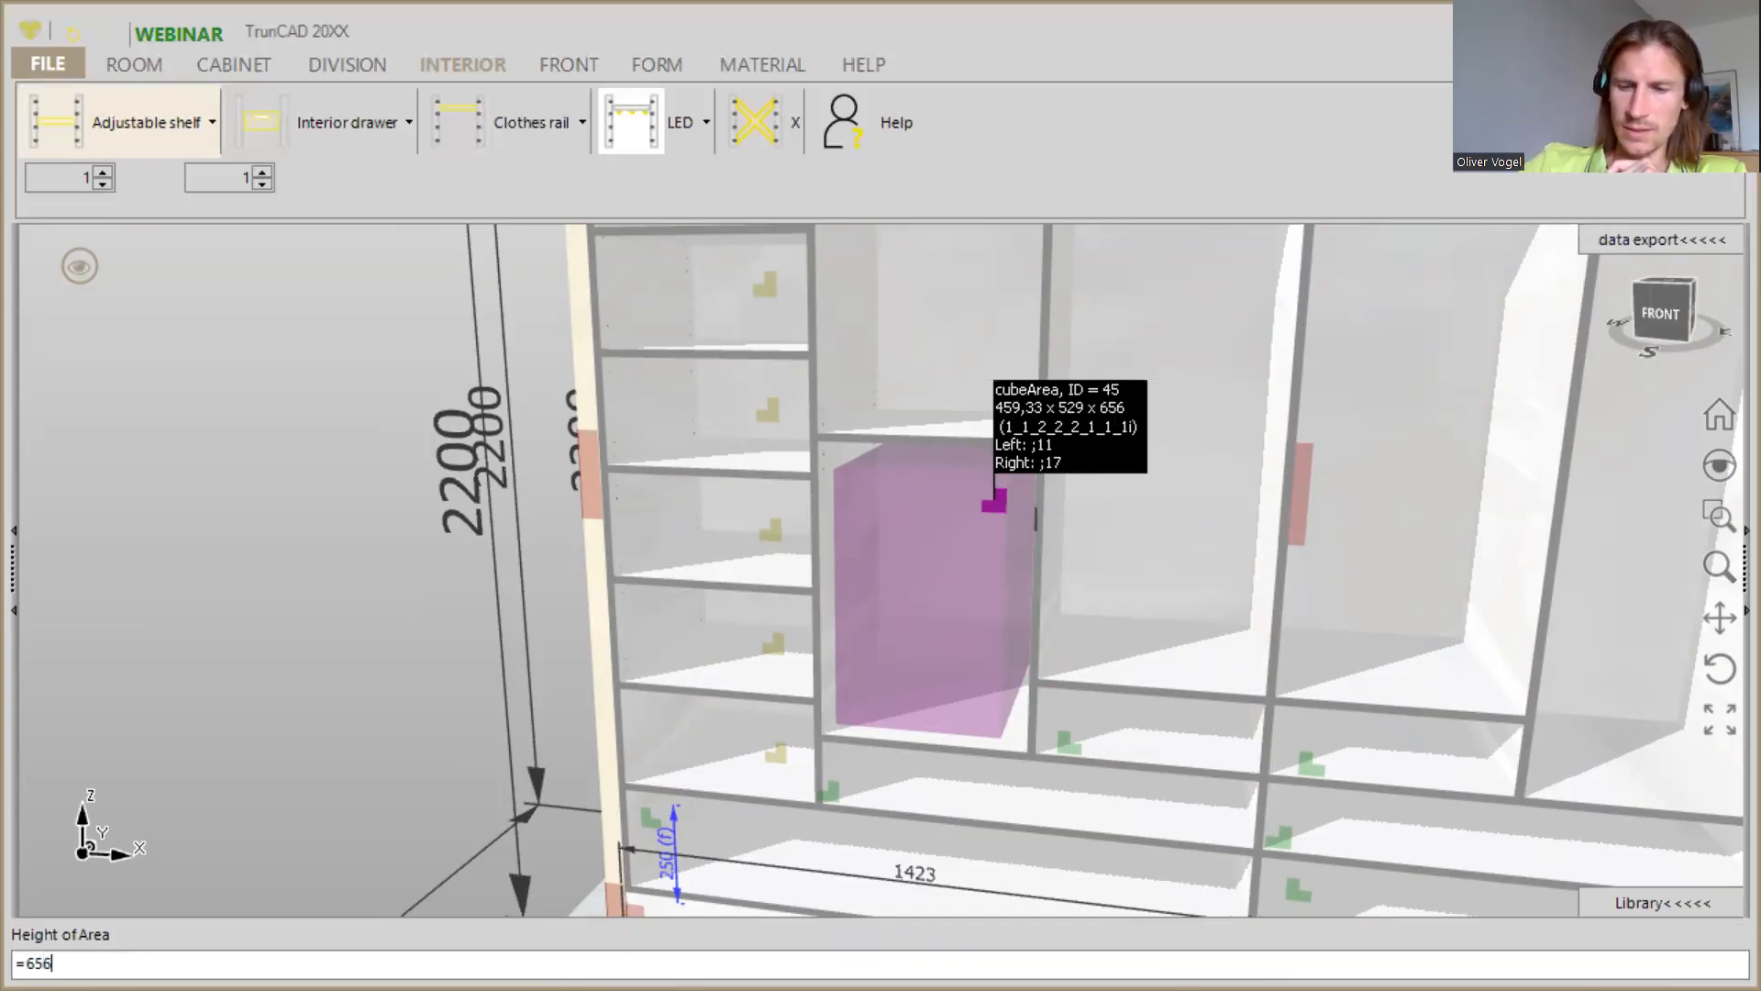
text(-)
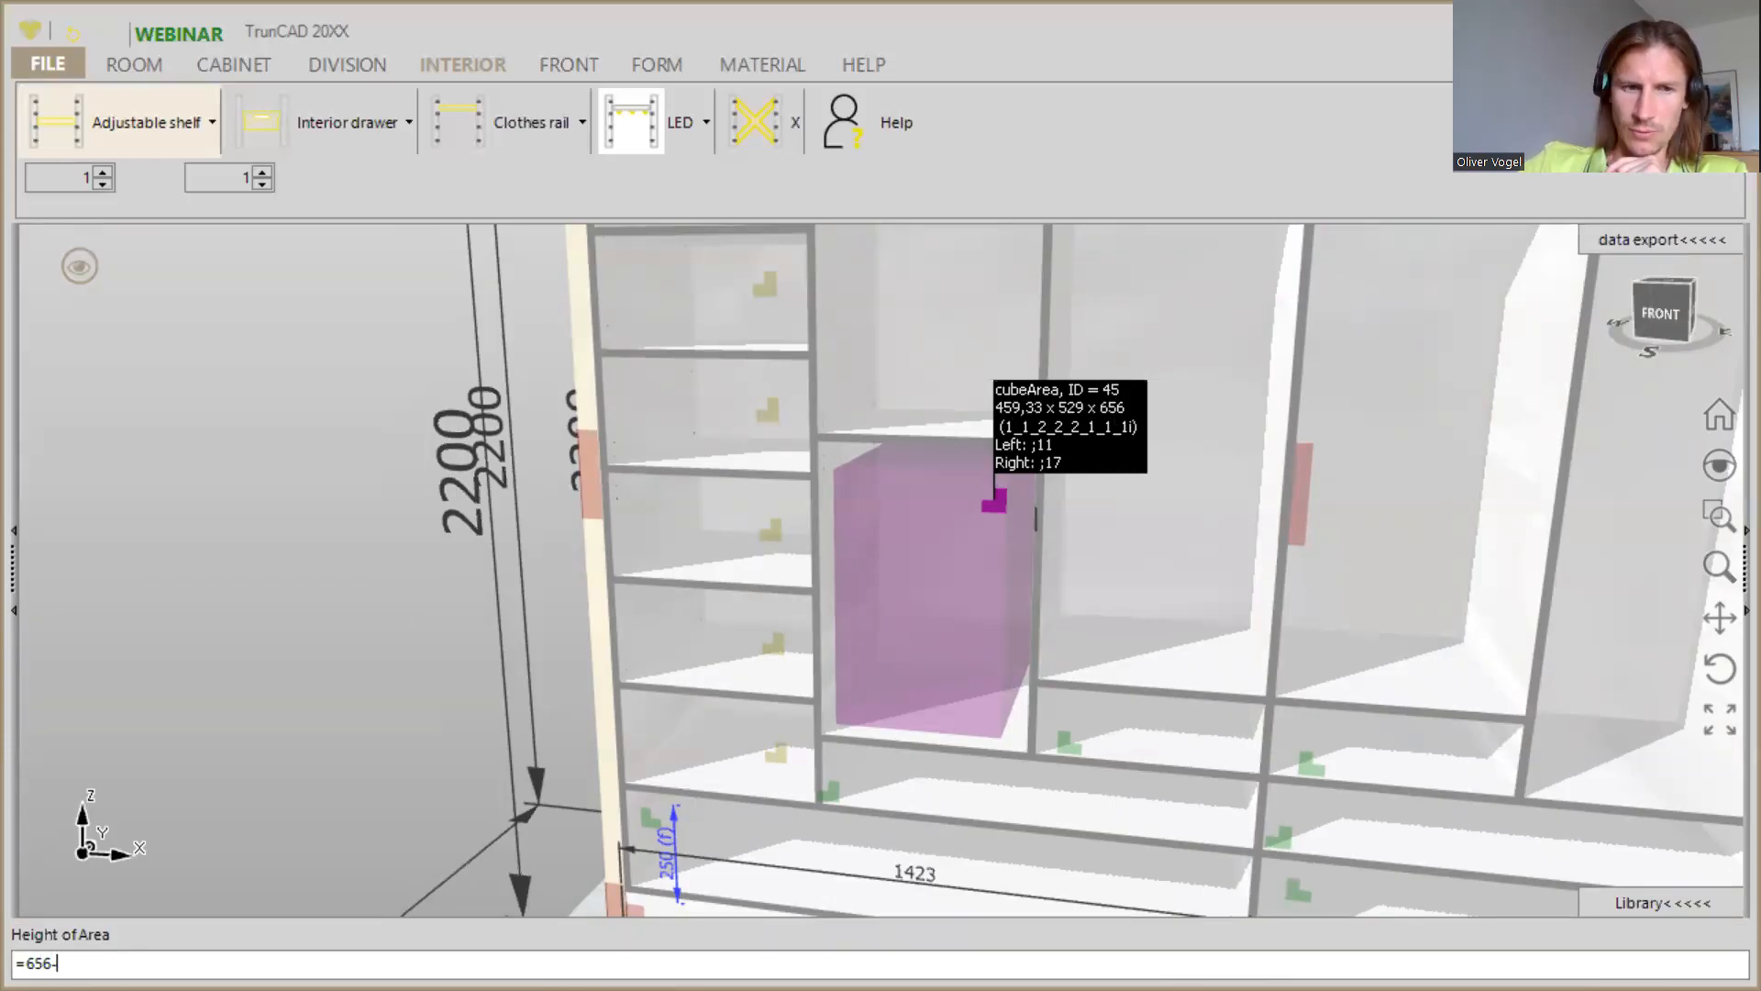
text(336.66)
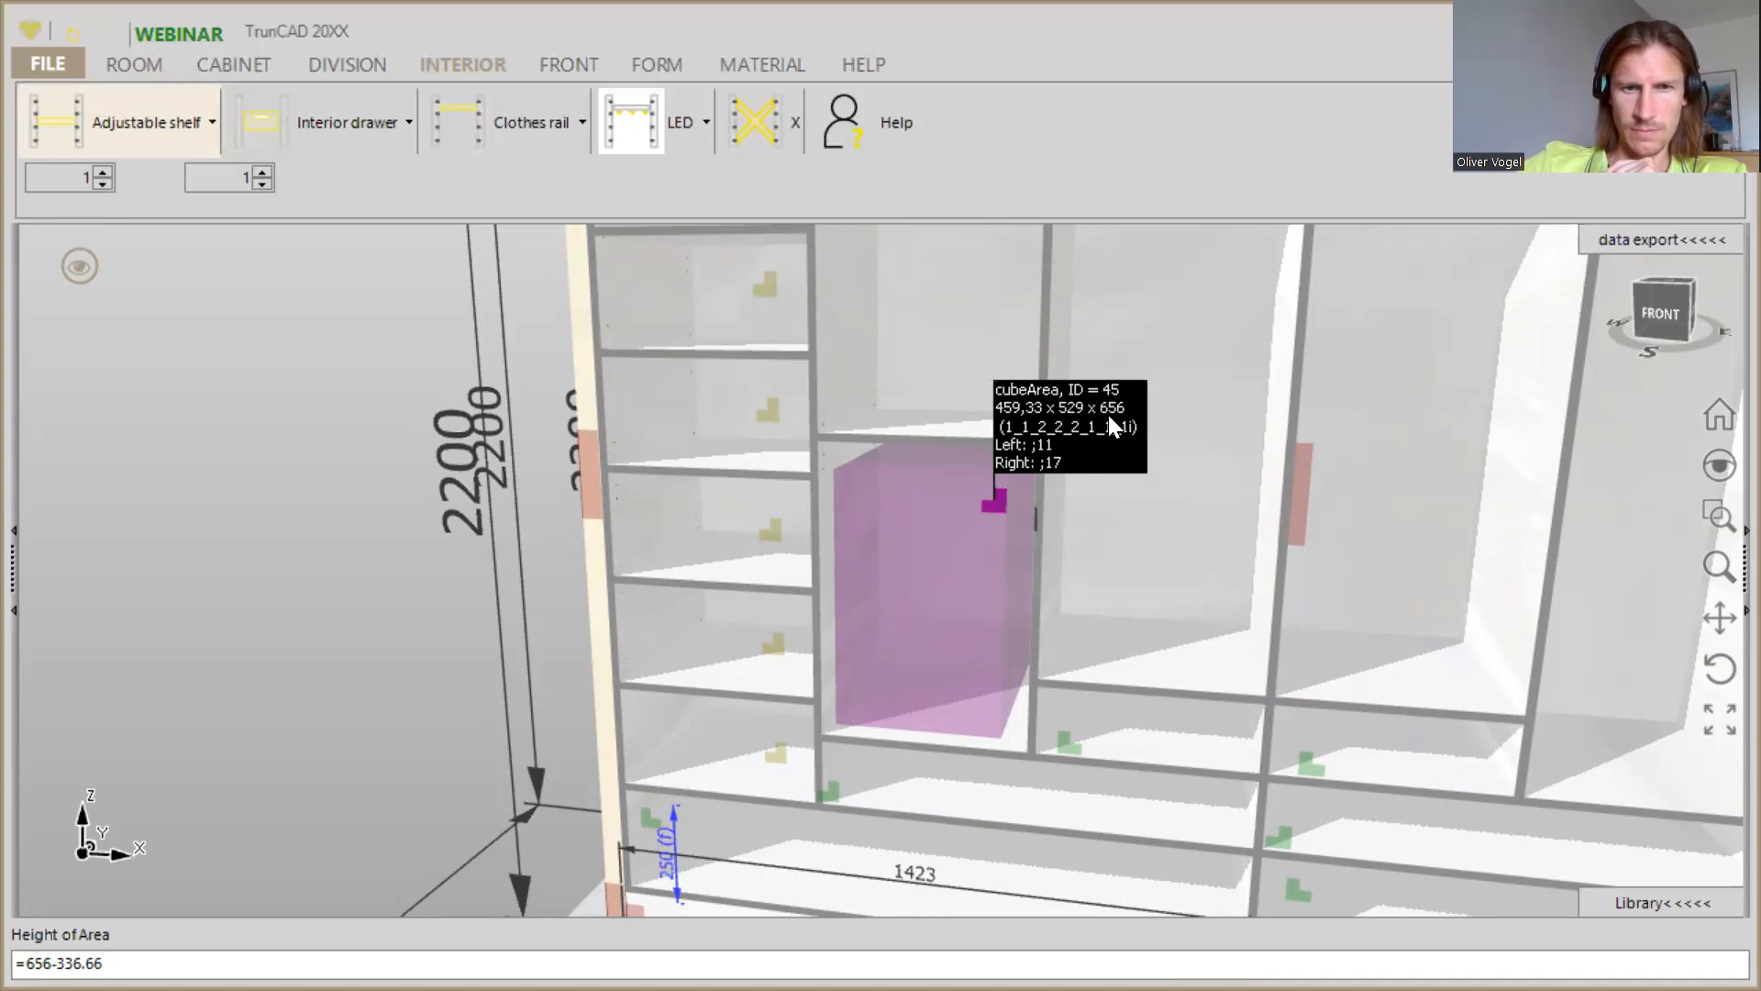
key(Return)
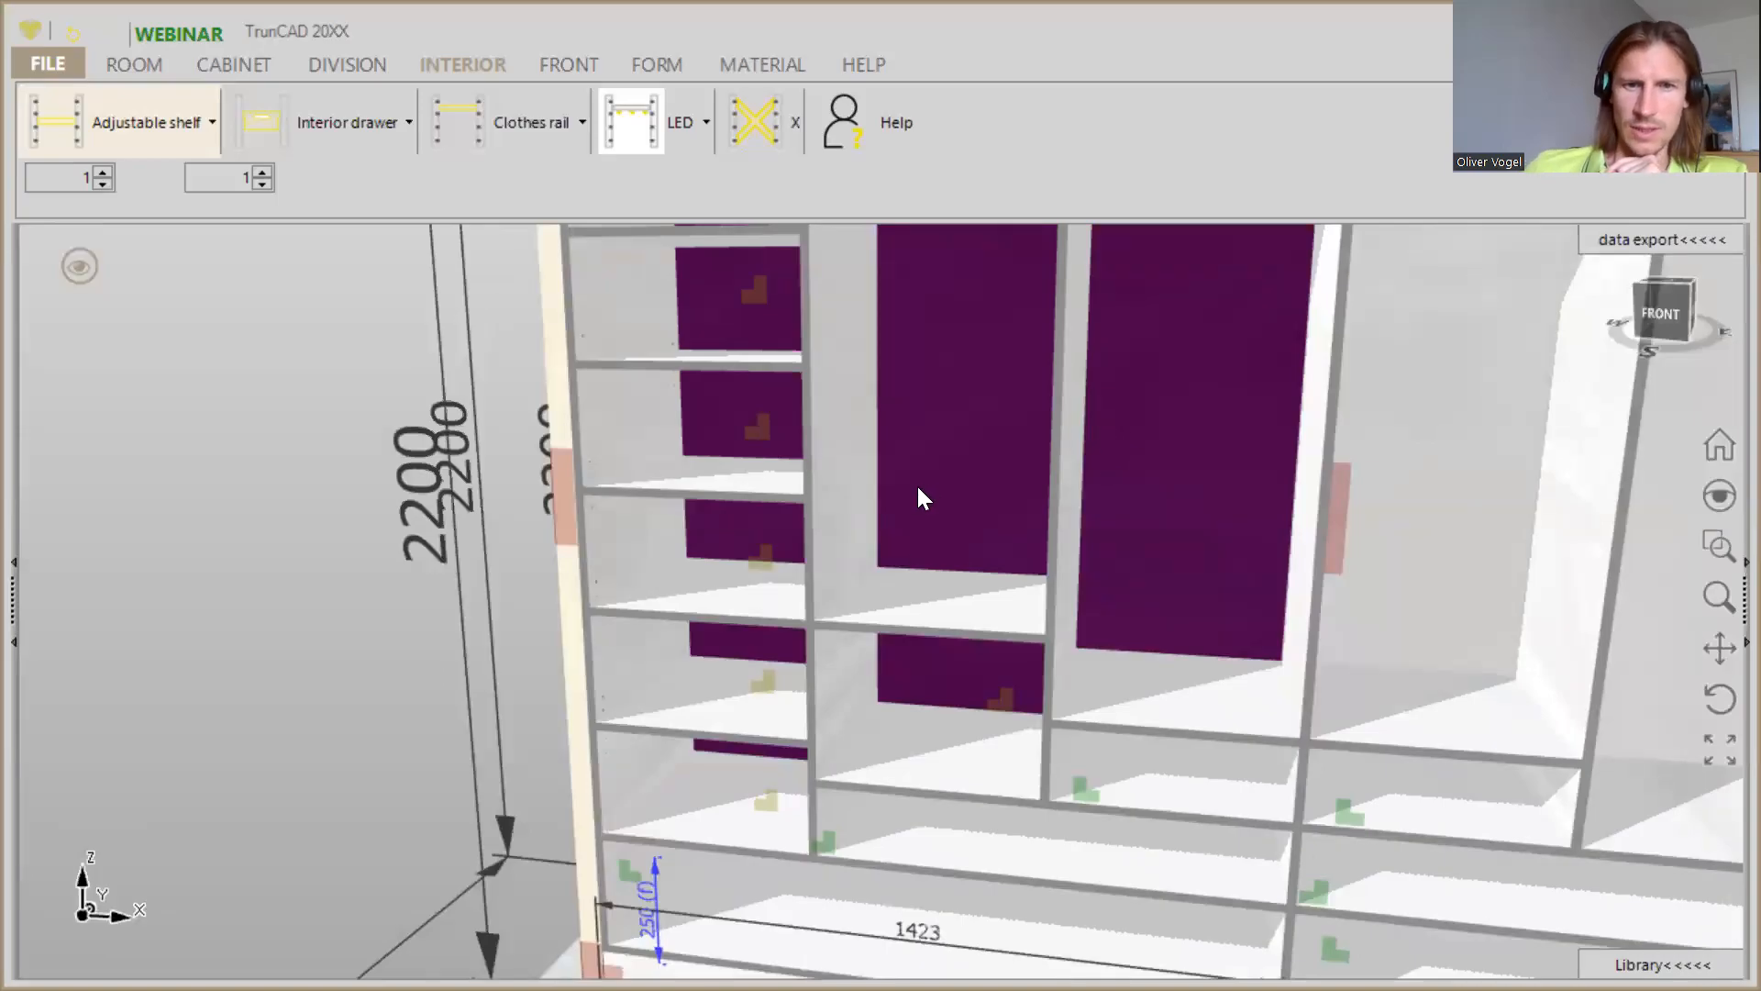
- Examine how the repositioned adjustable shelf lines up with the neighbouring shelf in the leftmost compartment
scroll(812, 646, up, 5)
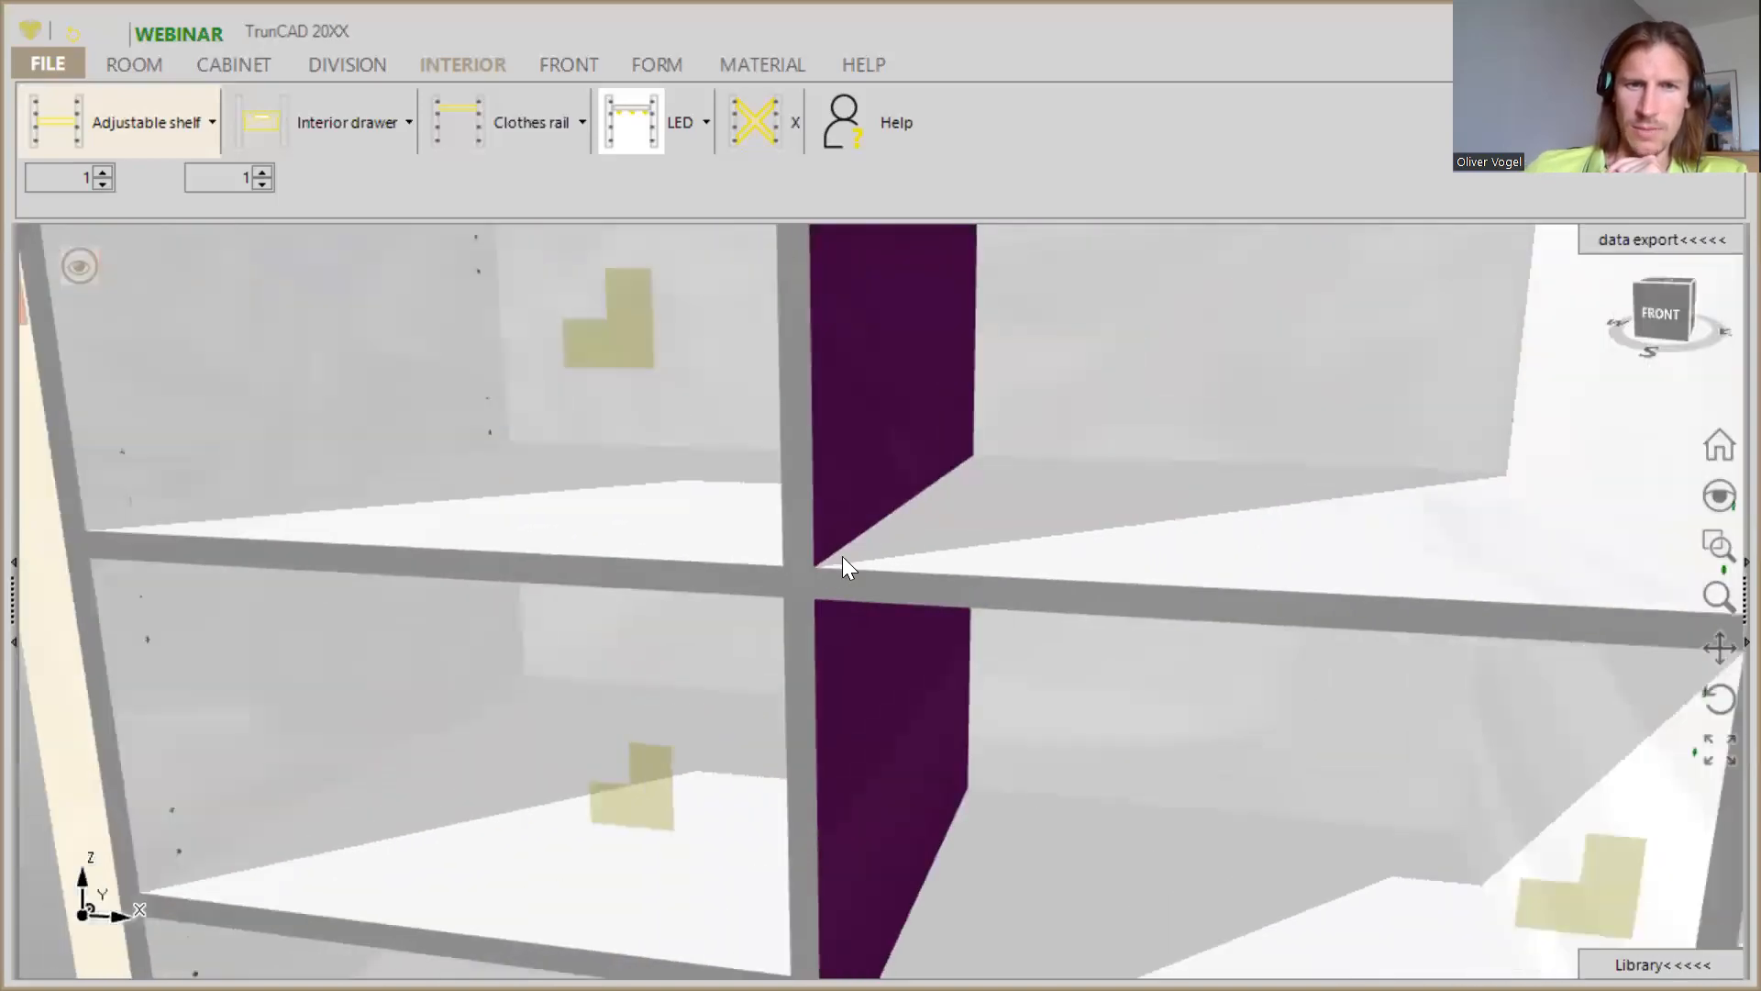
middle_drag(865, 539, 813, 555)
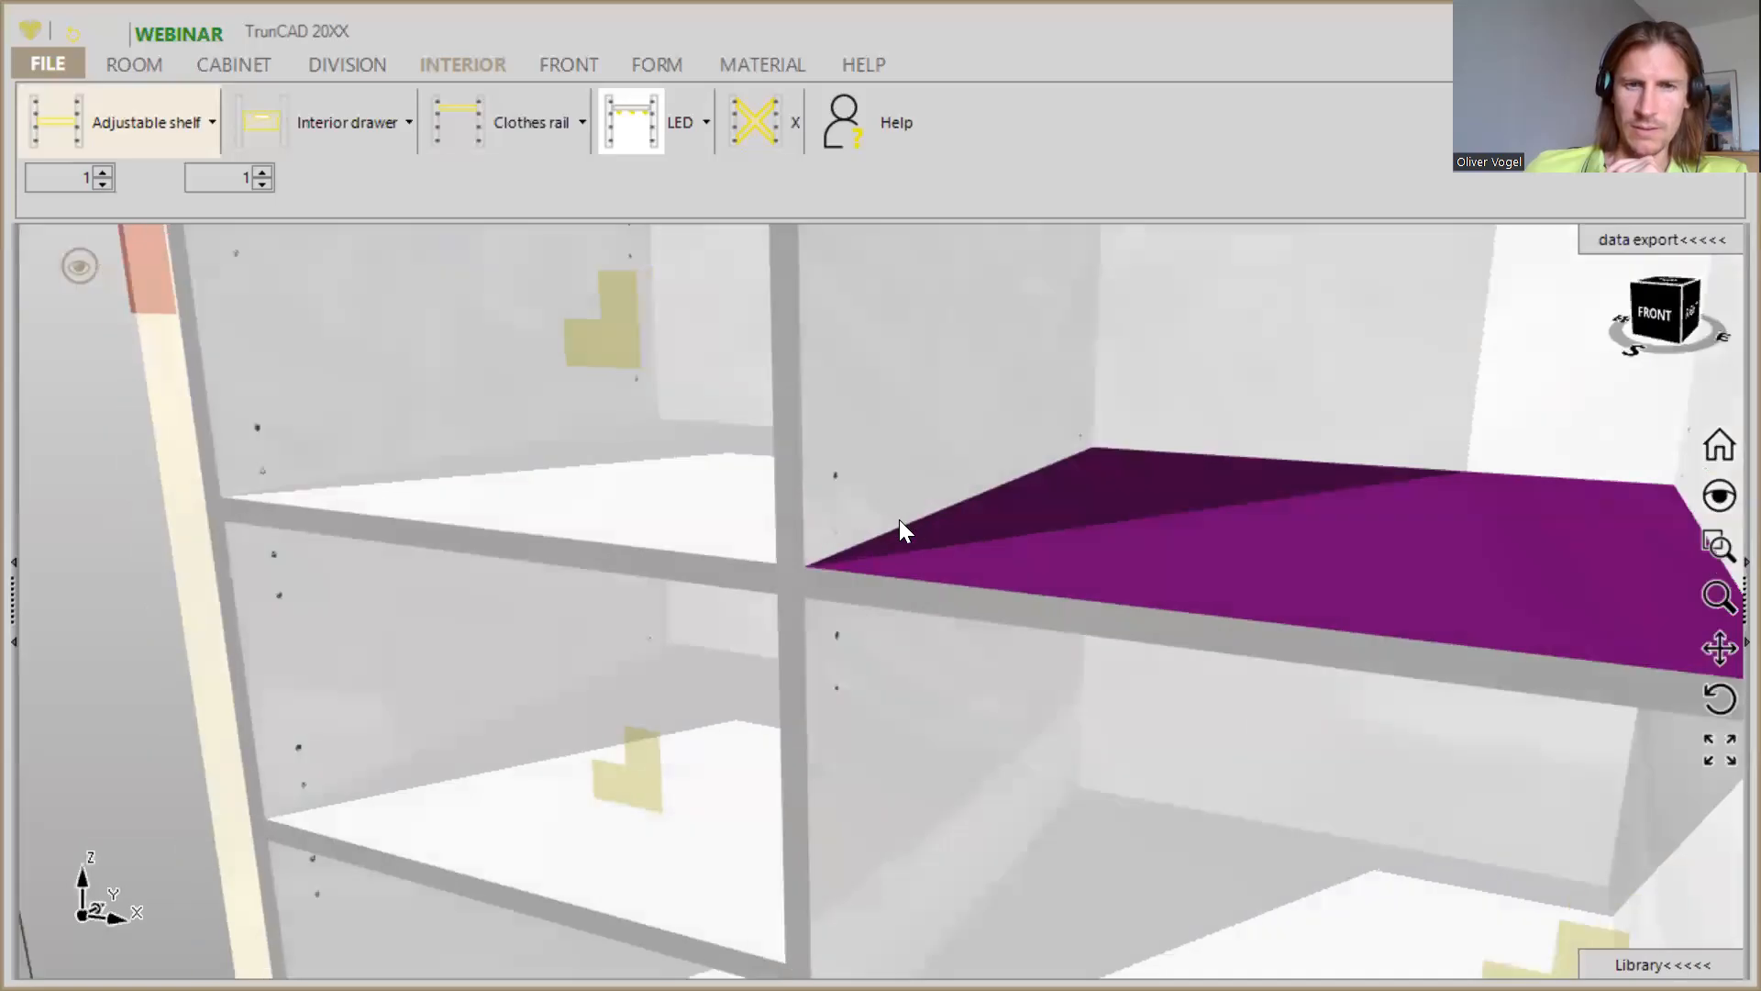
scroll(899, 520, down, 5)
scroll(898, 519, down, 4)
scroll(908, 512, up, 2)
middle_drag(908, 512, 874, 554)
scroll(842, 583, down, 3)
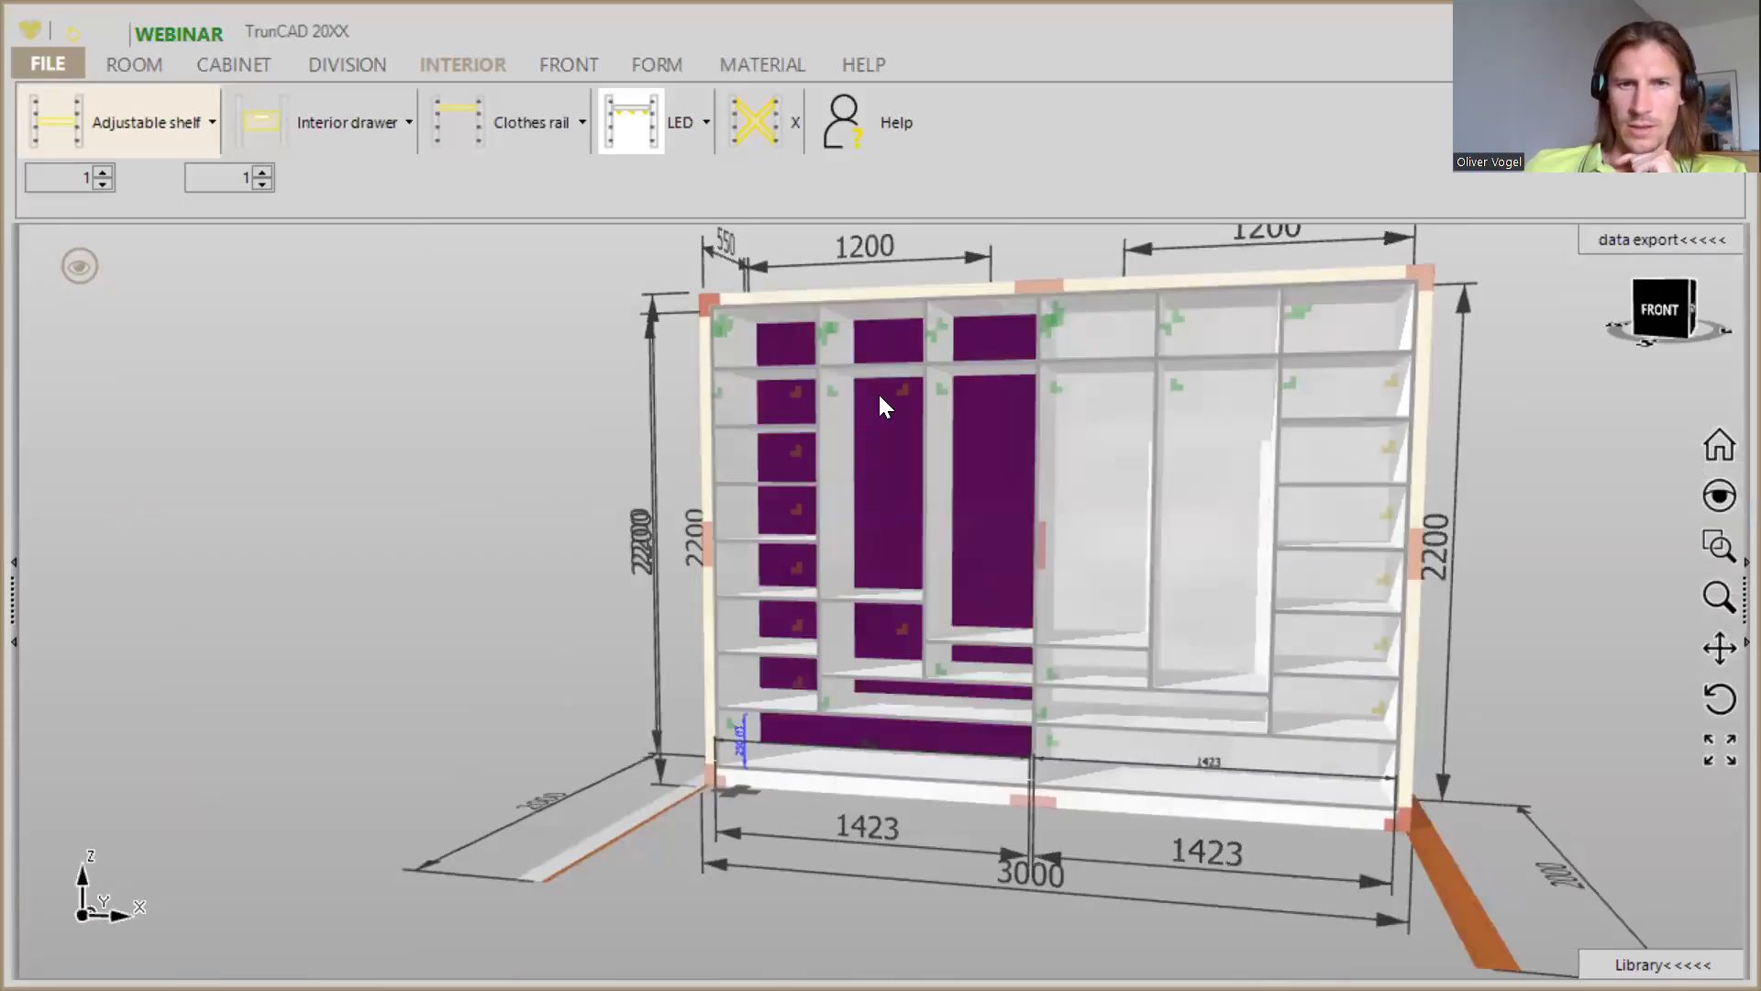
- Insert a clothes rail above the adjustable shelf in the second compartment from the left, with top distance 100 and hardware Kleiderstange Oval an Seite
scroll(878, 393, up, 5)
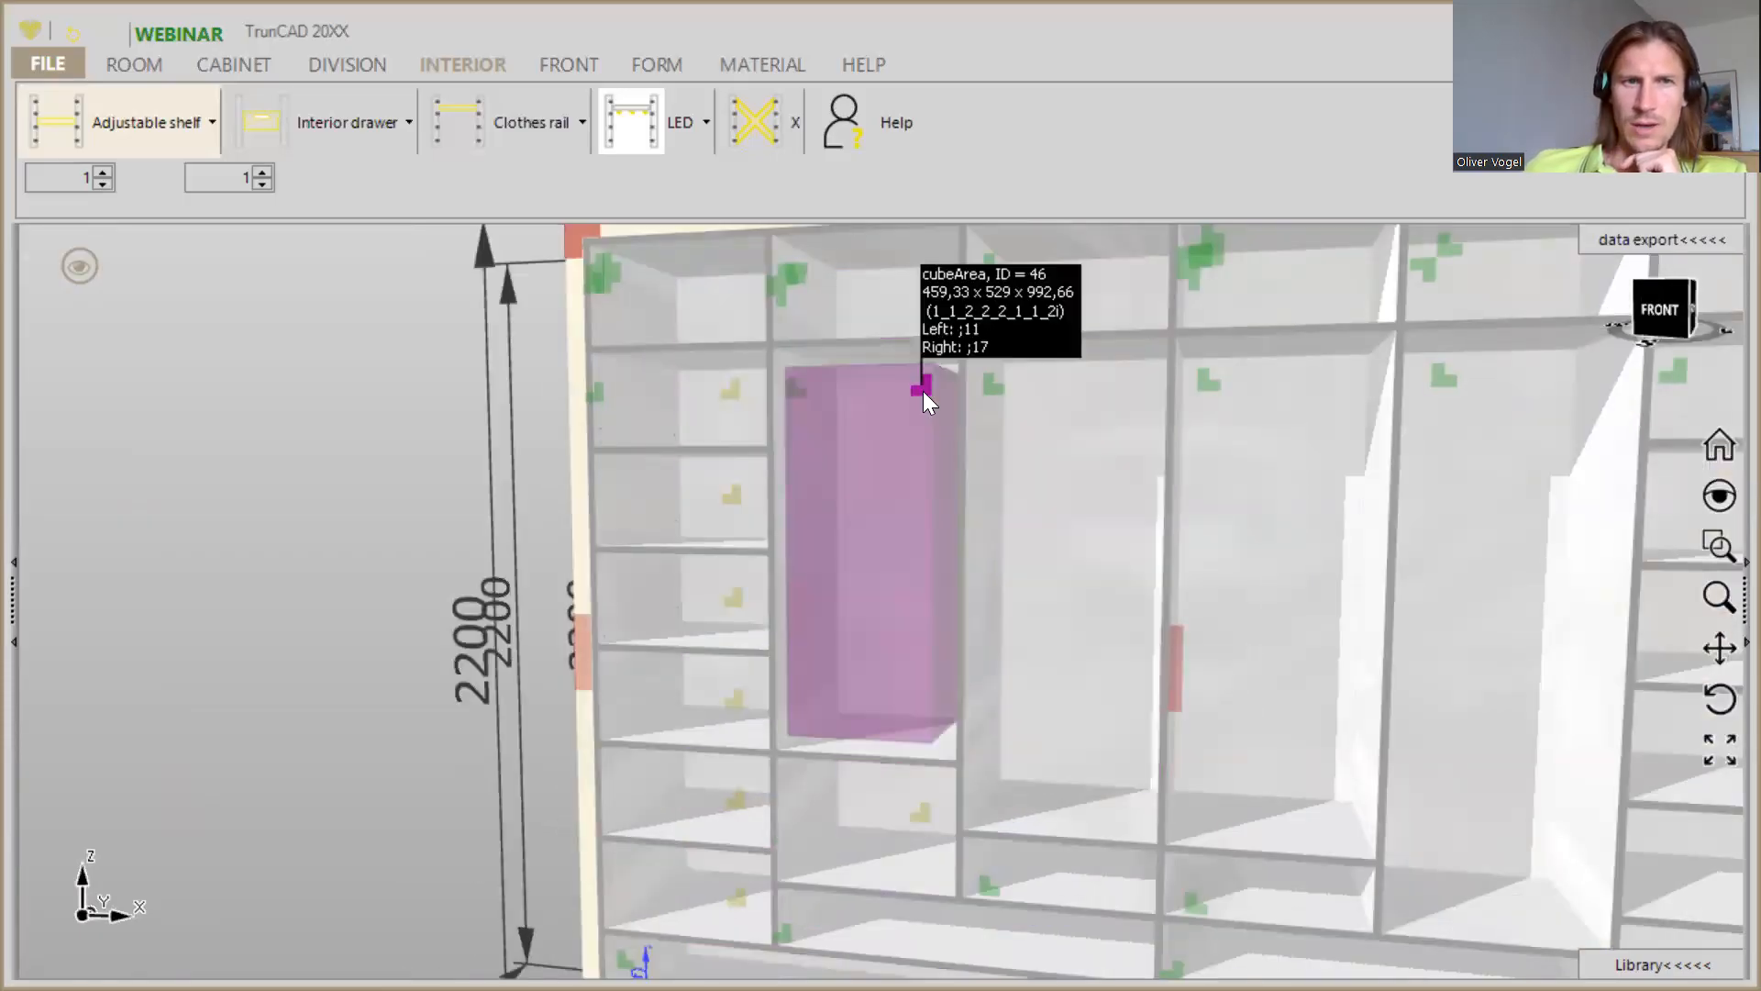
click(556, 136)
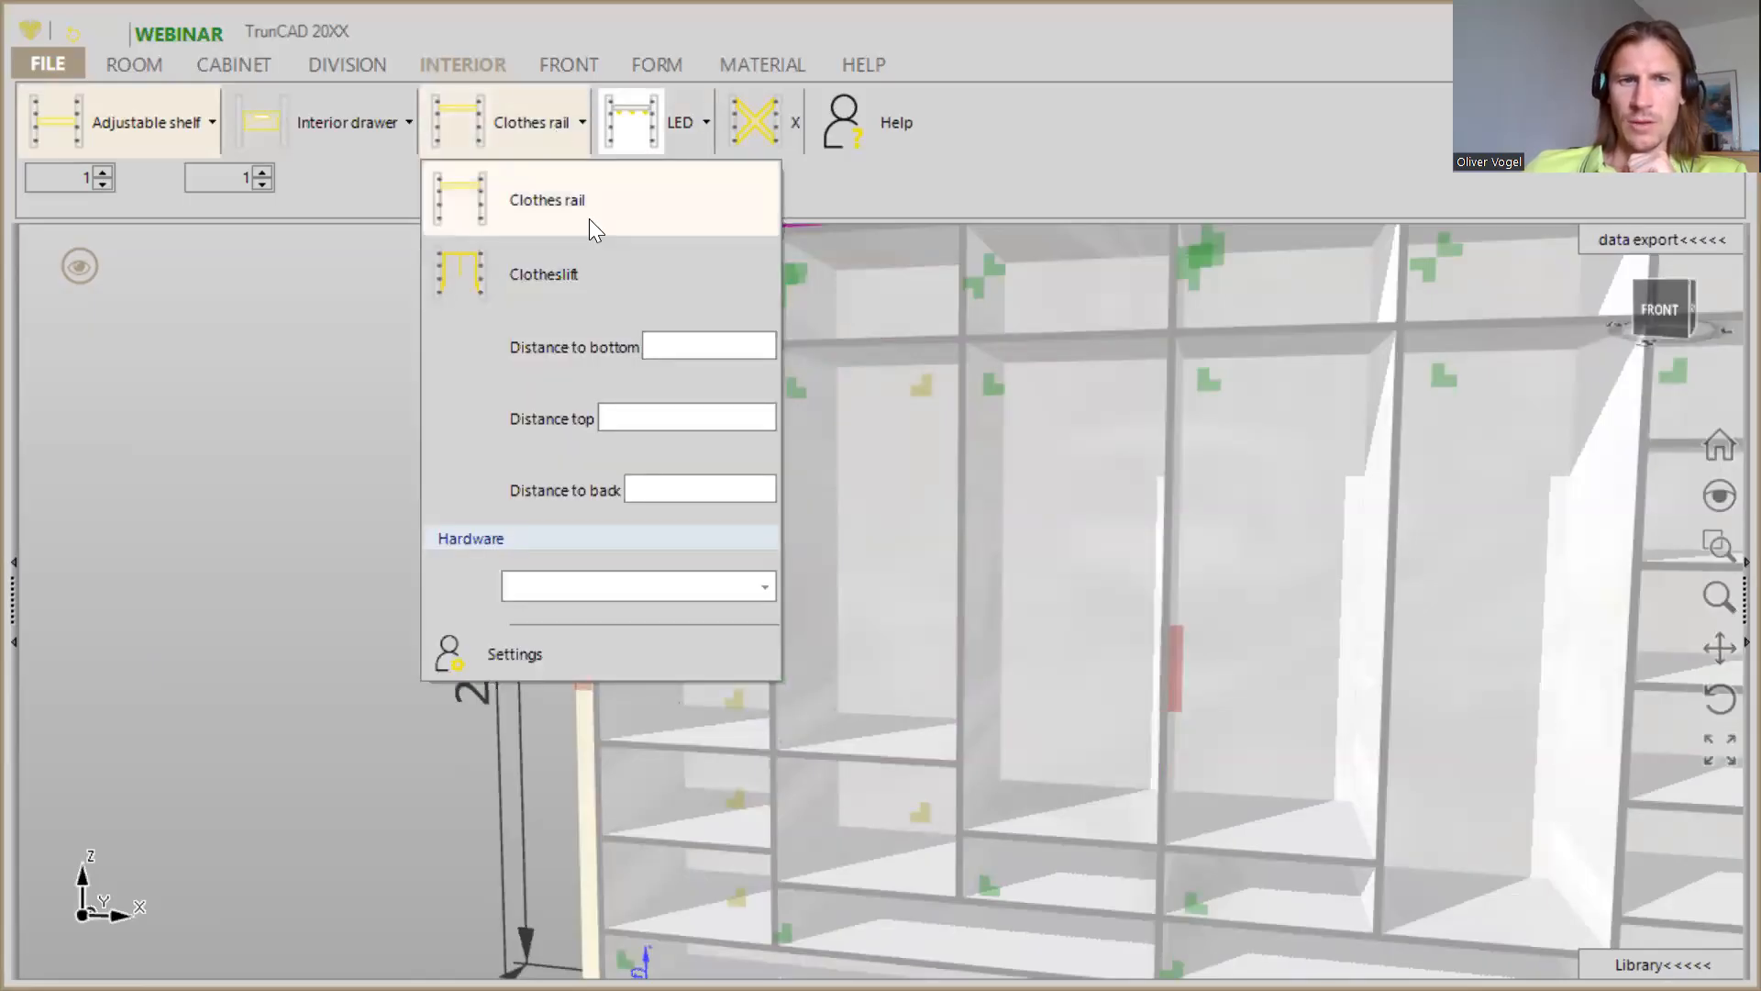
click(666, 415)
text(100)
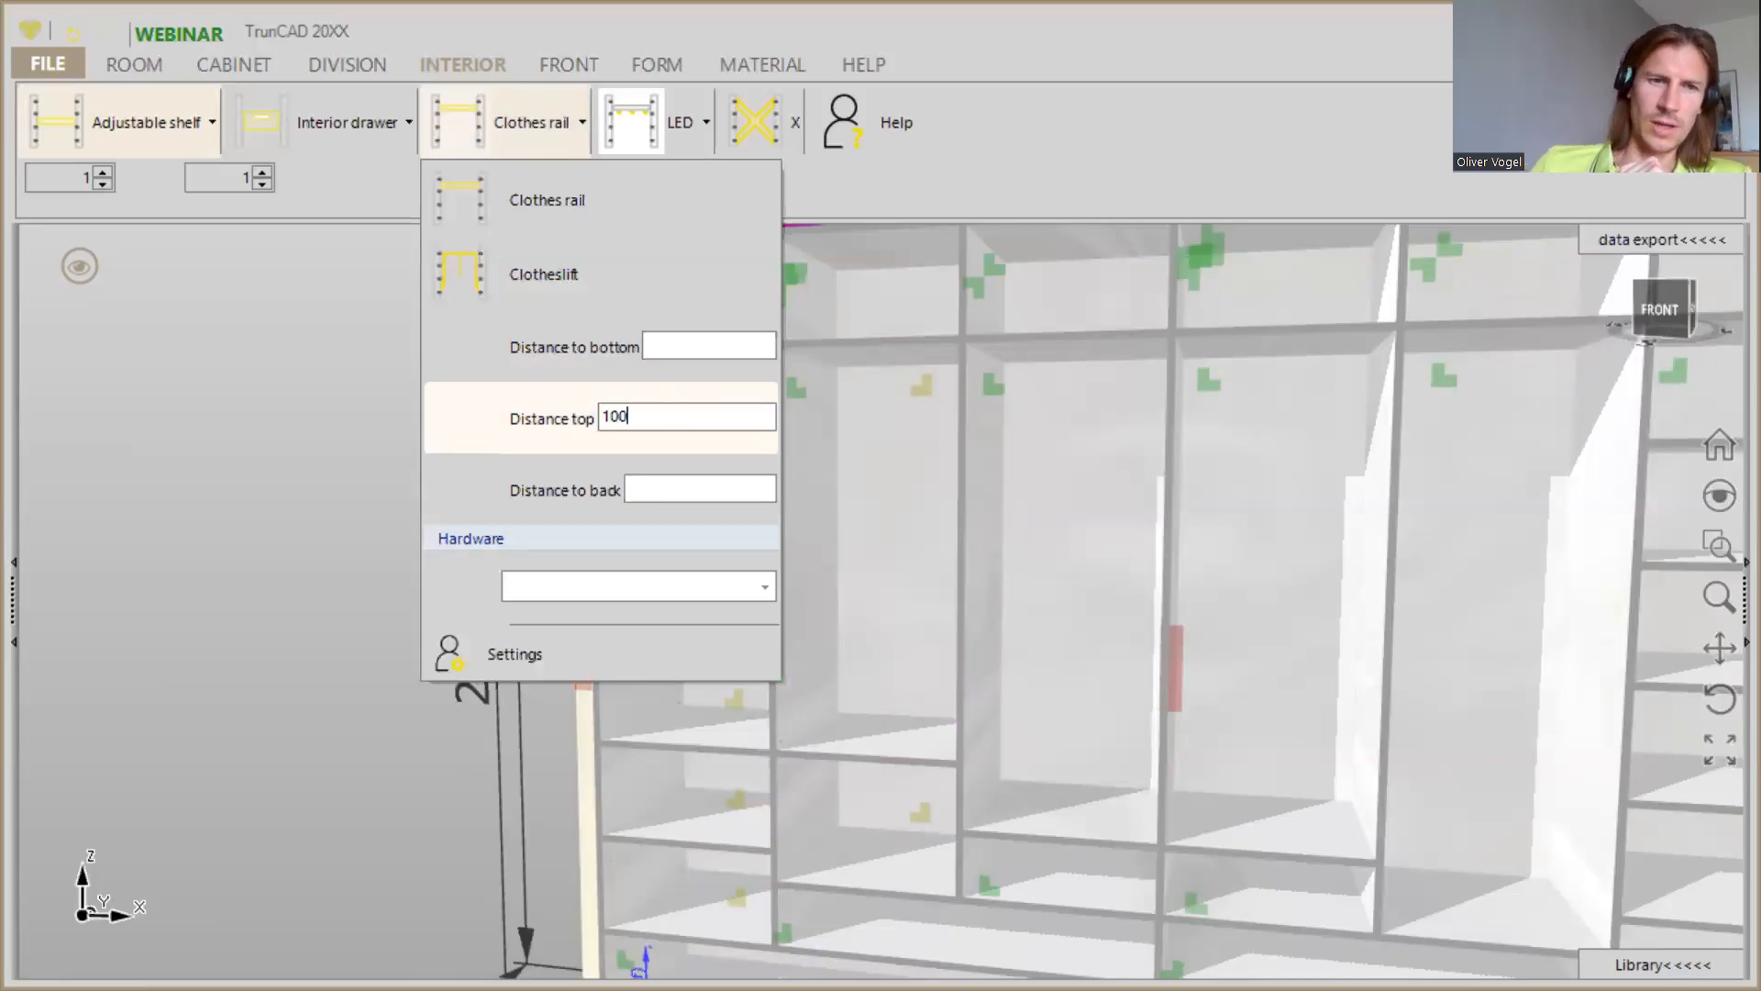
click(764, 586)
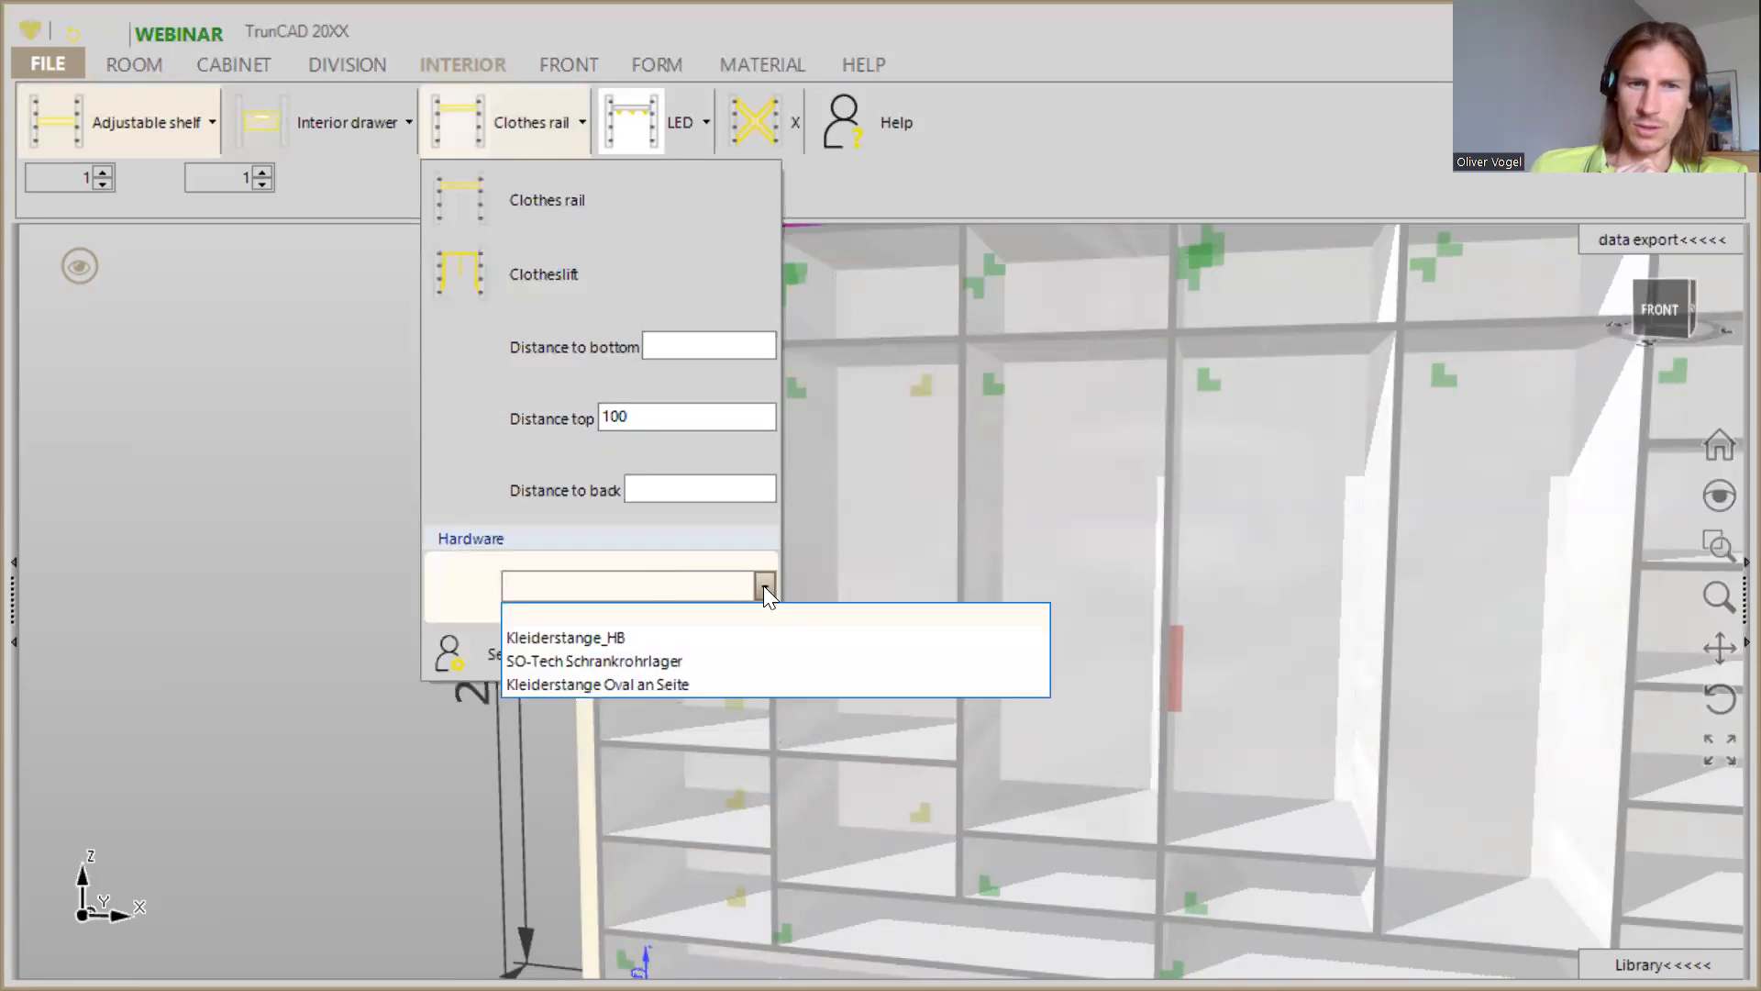
click(684, 692)
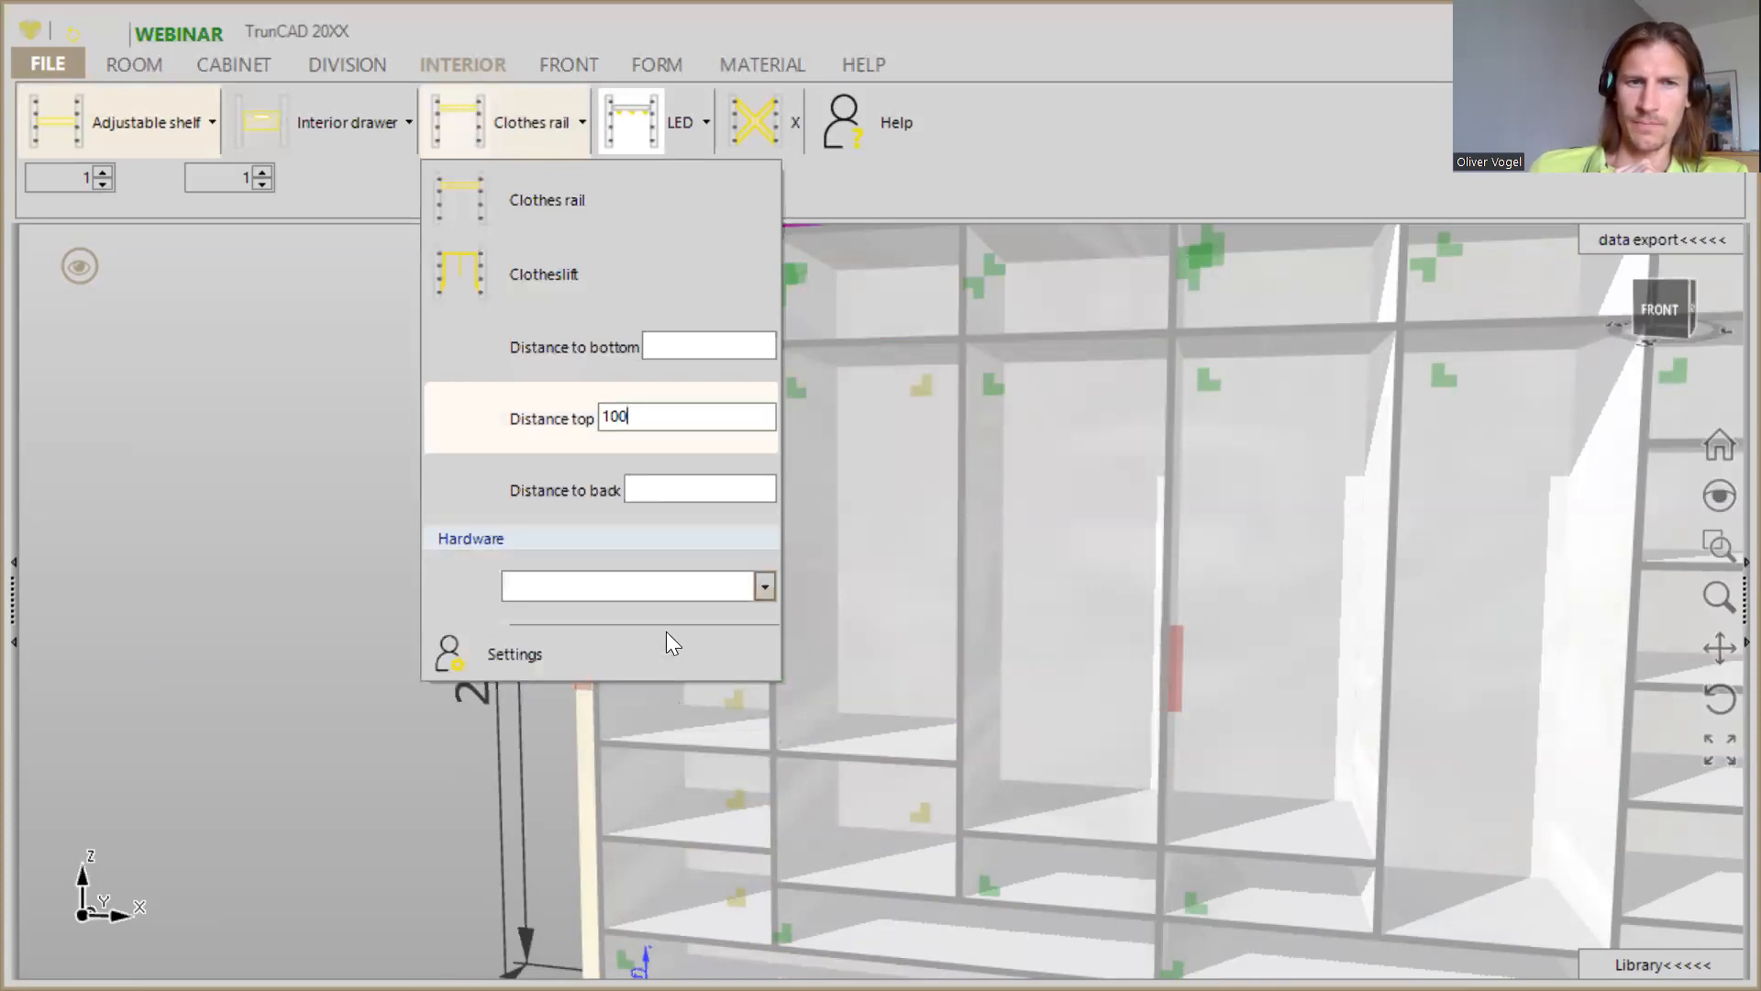
click(764, 585)
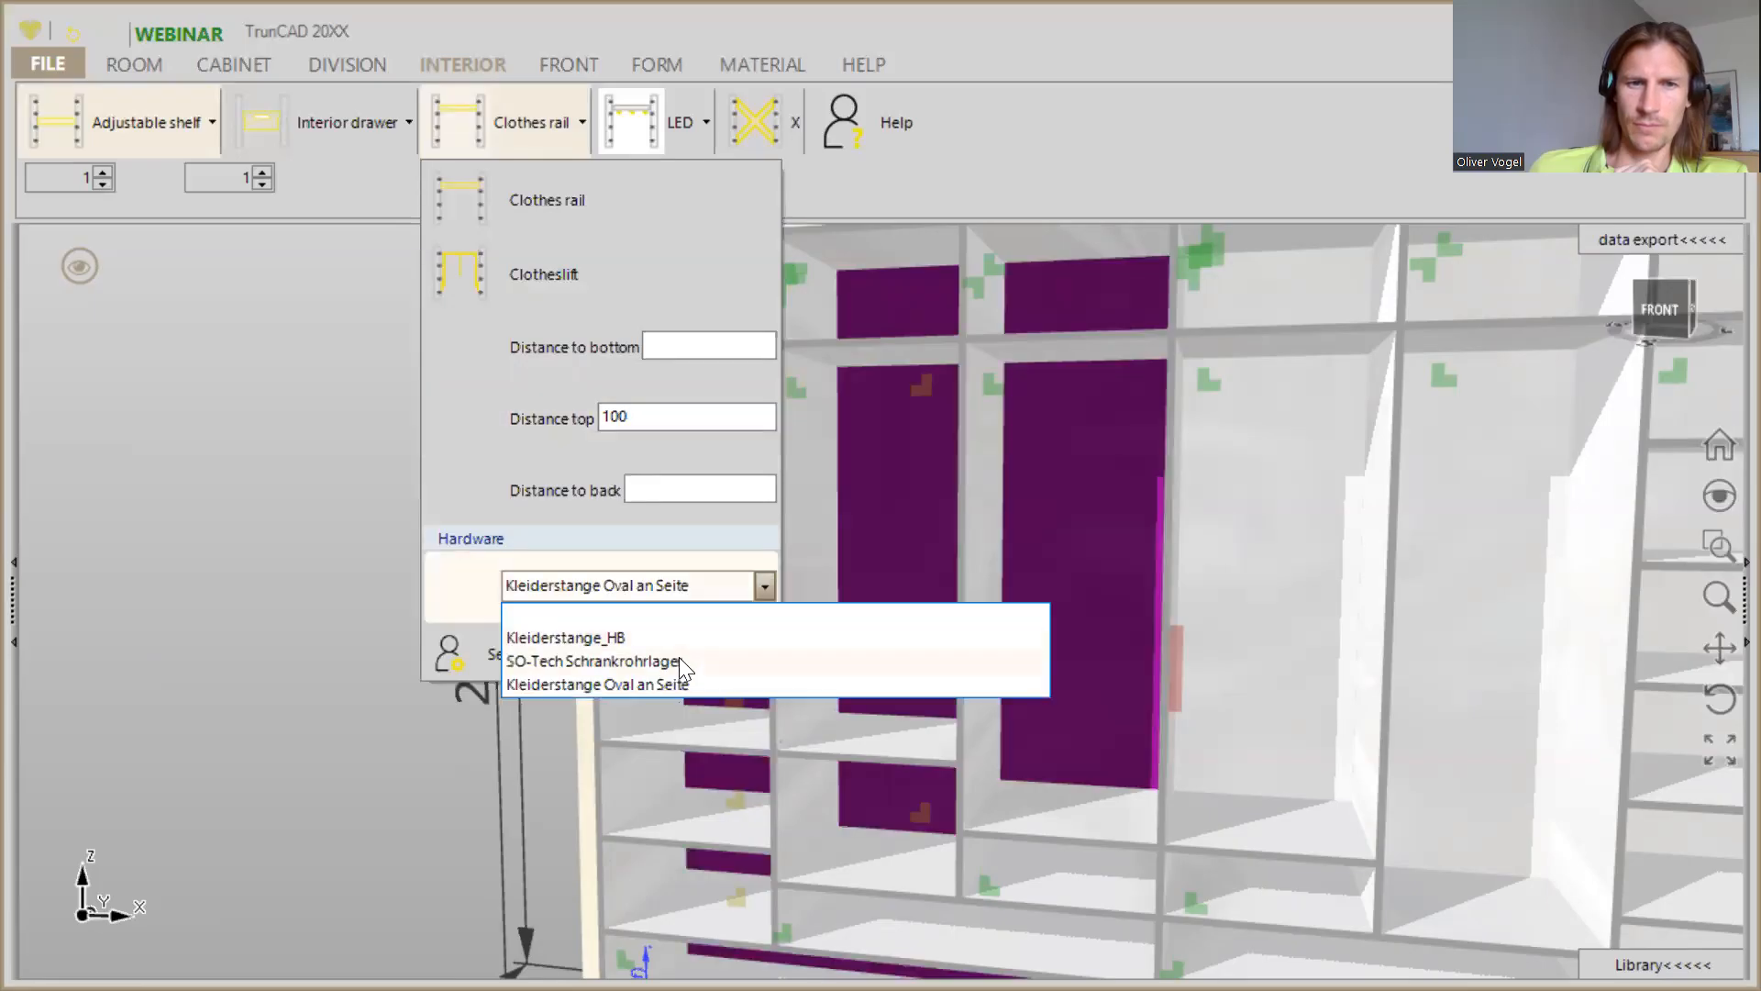
click(630, 684)
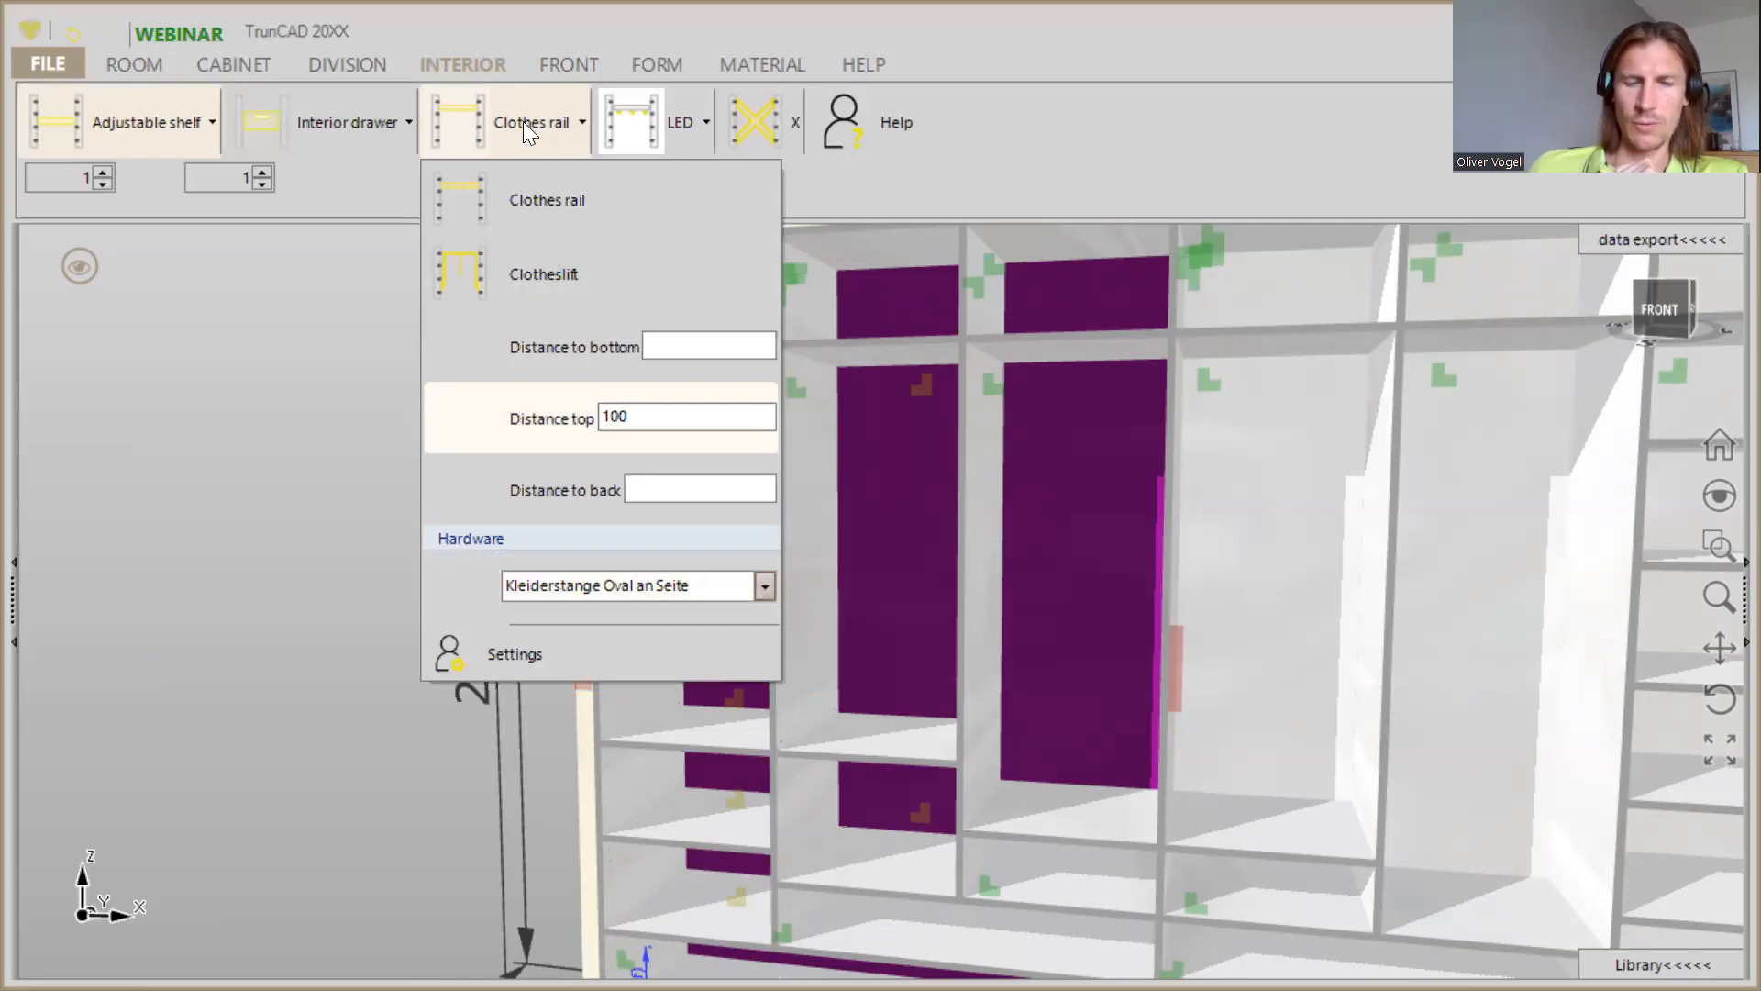
click(462, 112)
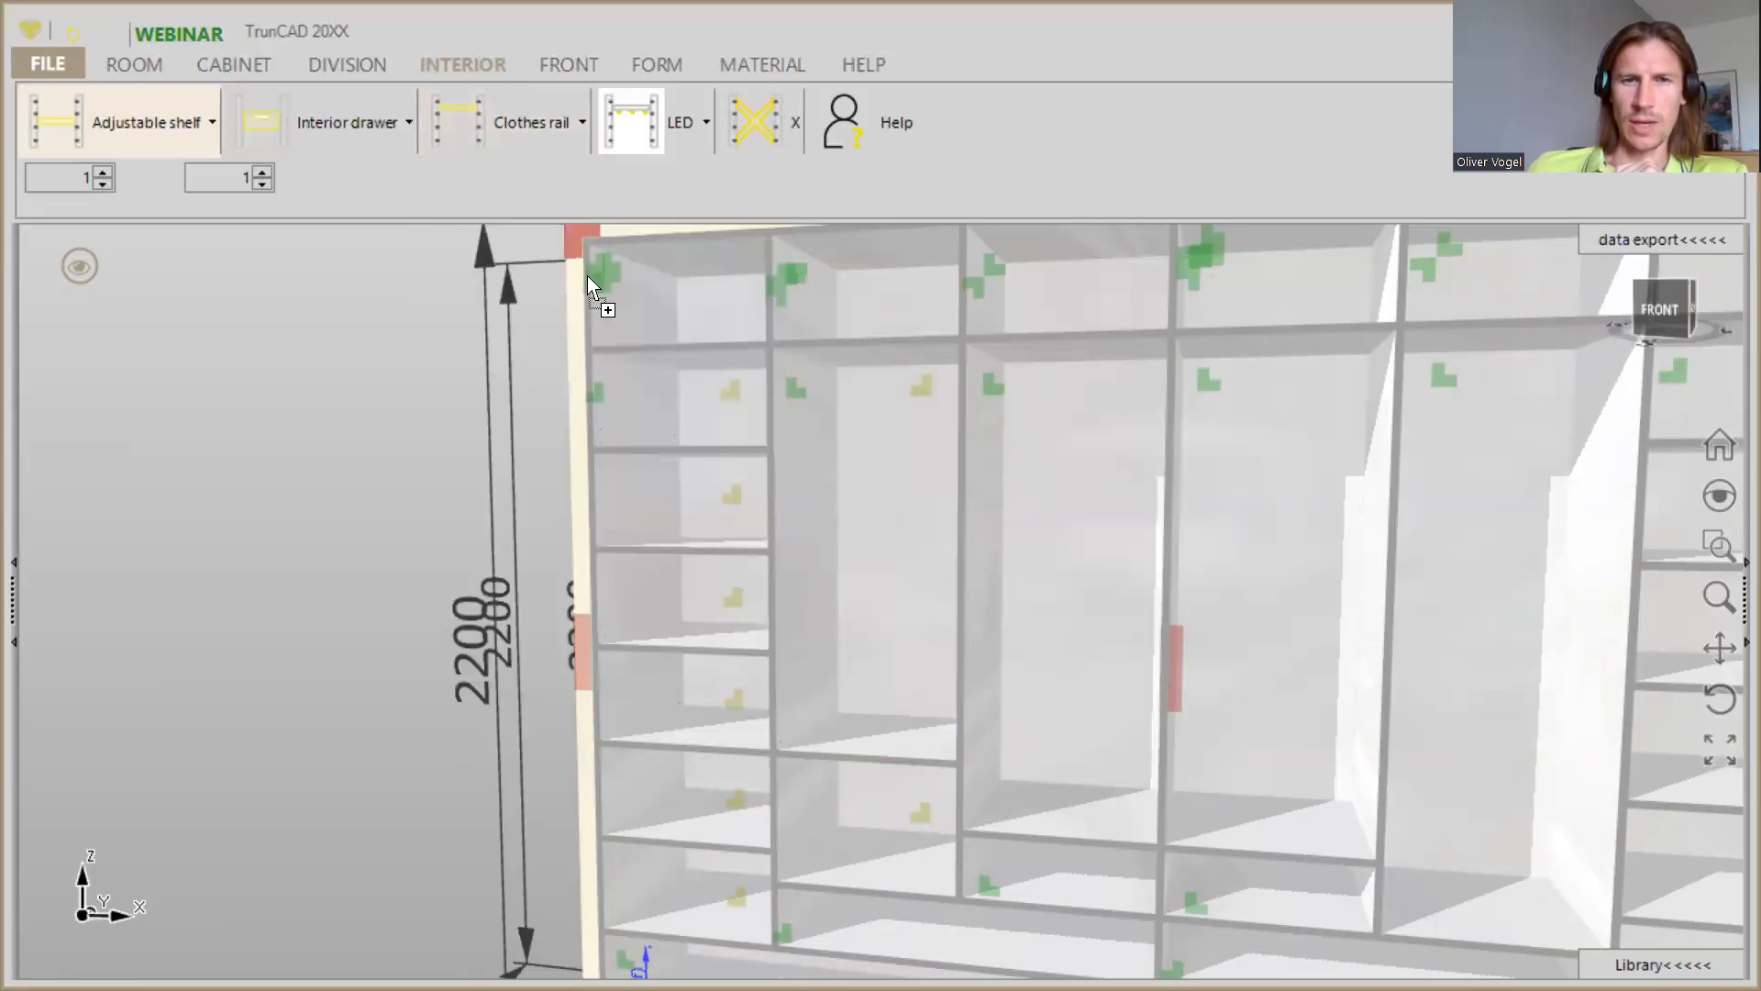
click(816, 481)
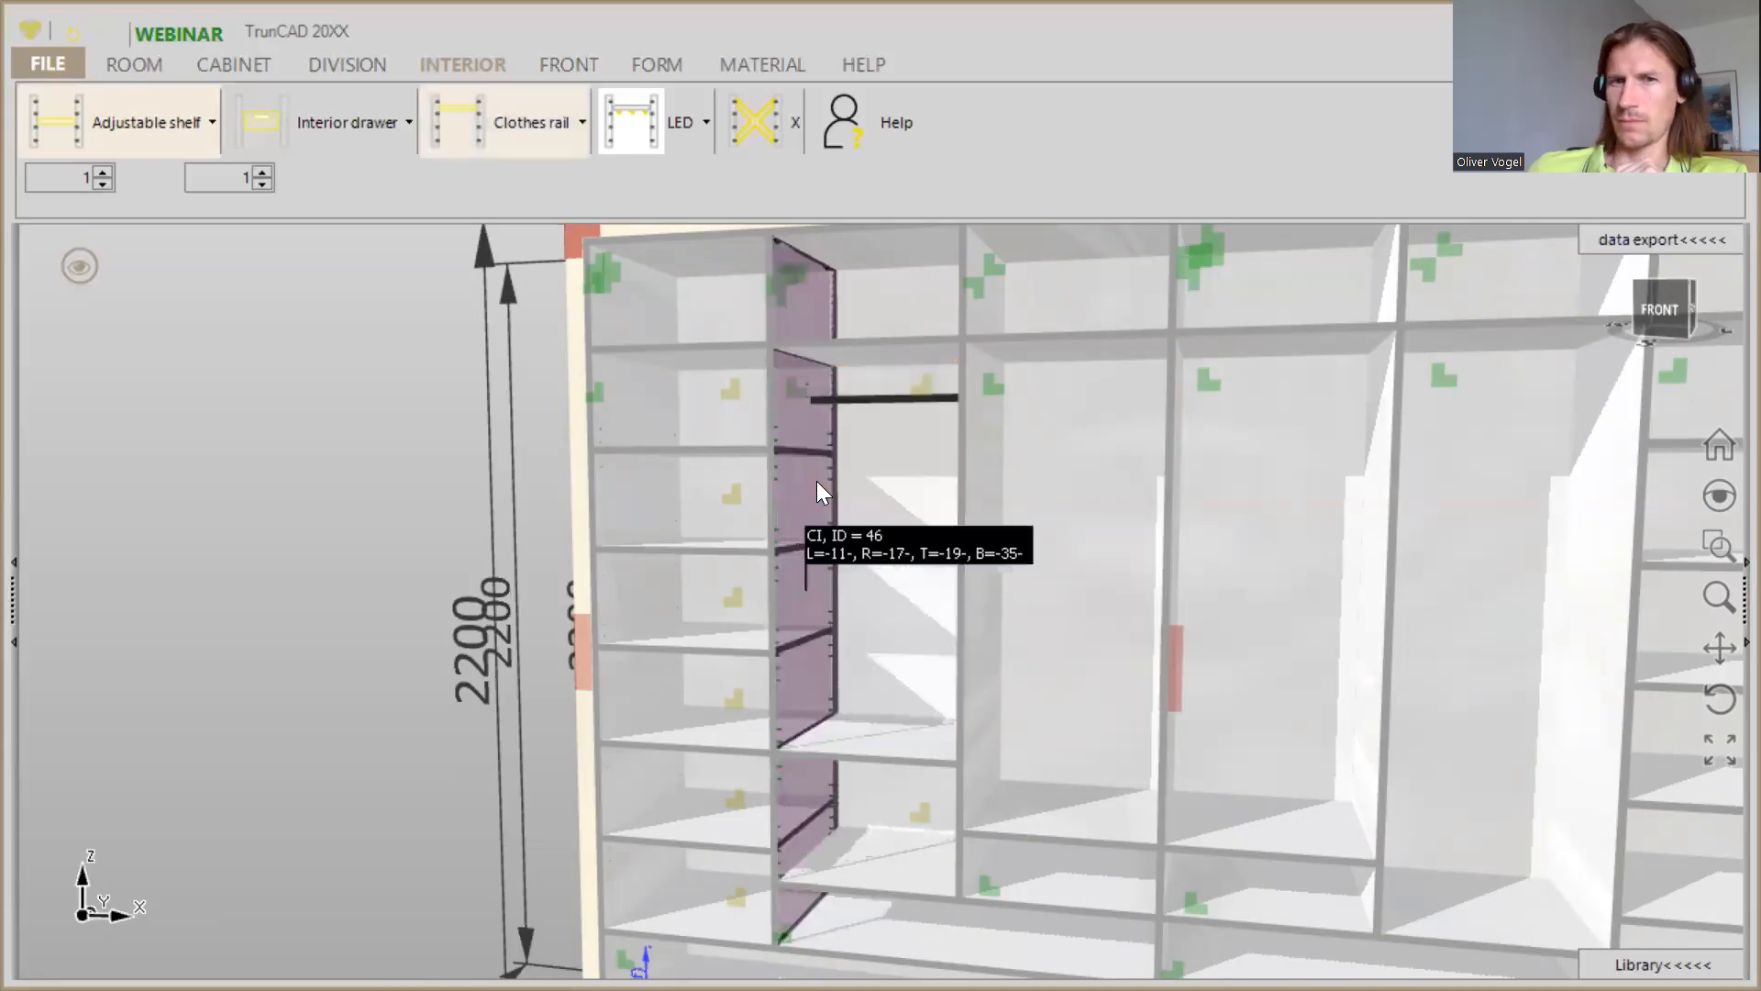
- Copy the tall area of the second compartment from the left, including its adjustable shelf and clothes rail
middle_drag(969, 501, 912, 507)
scroll(1040, 601, down, 2)
mouse_move(1093, 622)
middle_down()
mouse_move(1132, 602)
mouse_move(1115, 607)
middle_up()
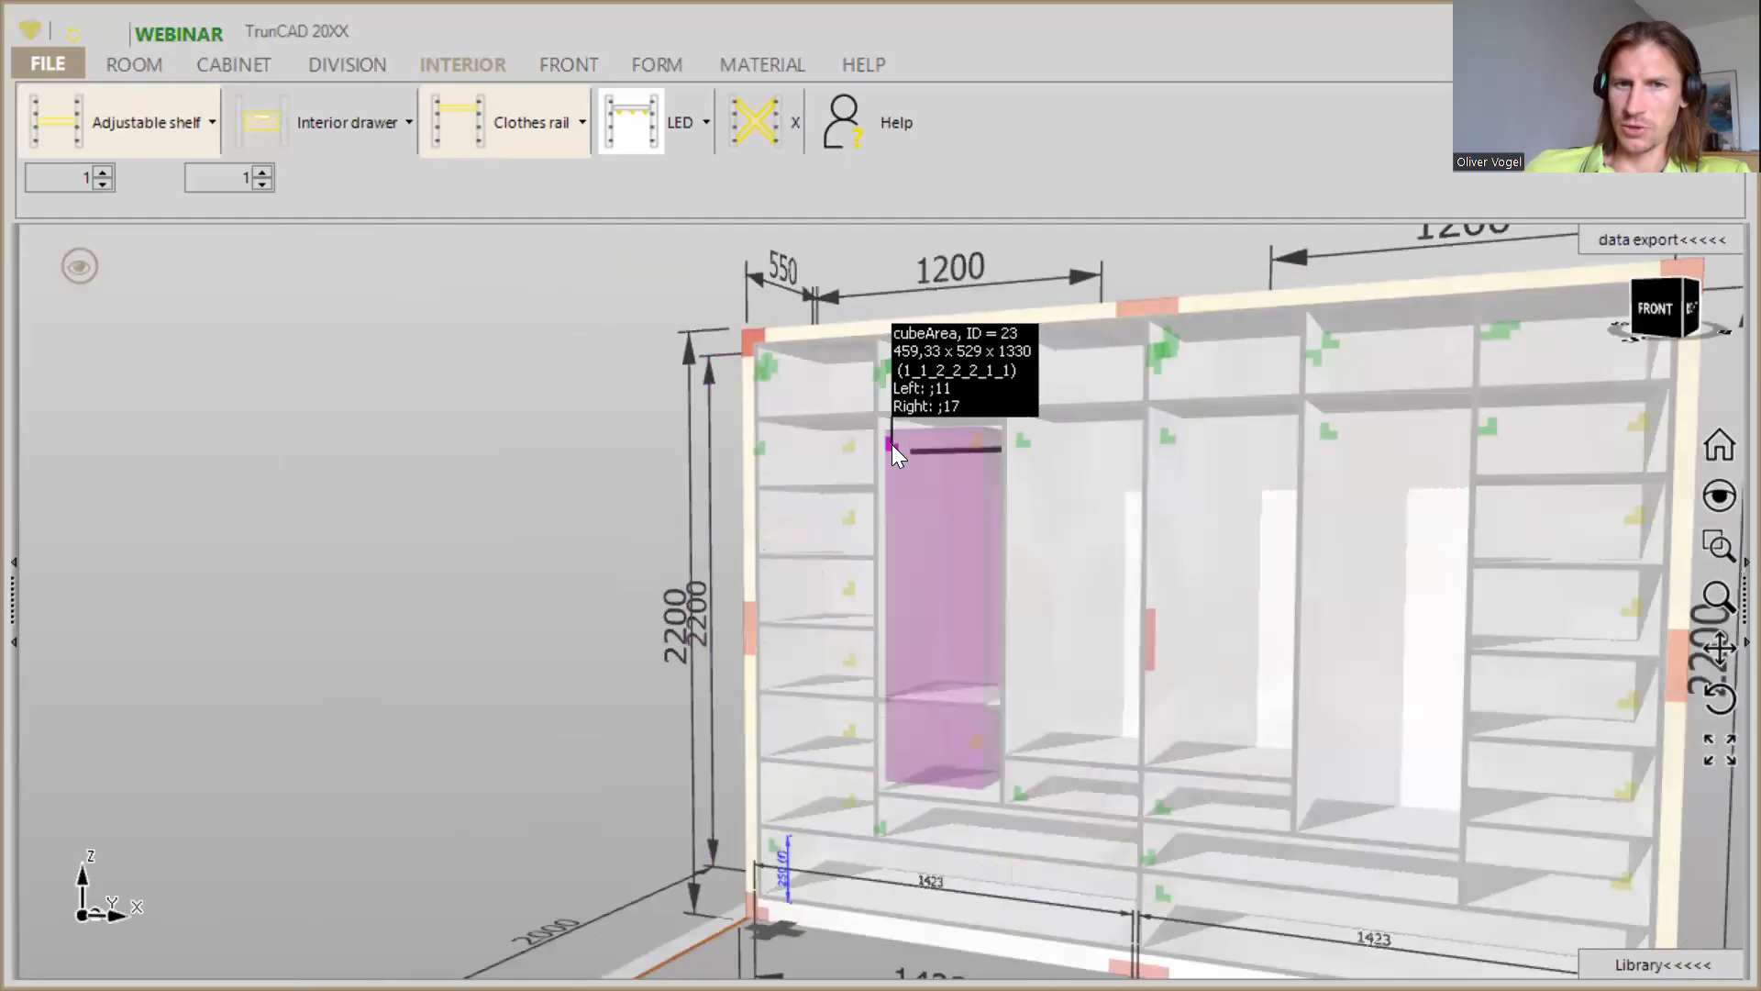
scroll(891, 444, down, 2)
scroll(892, 444, up, 2)
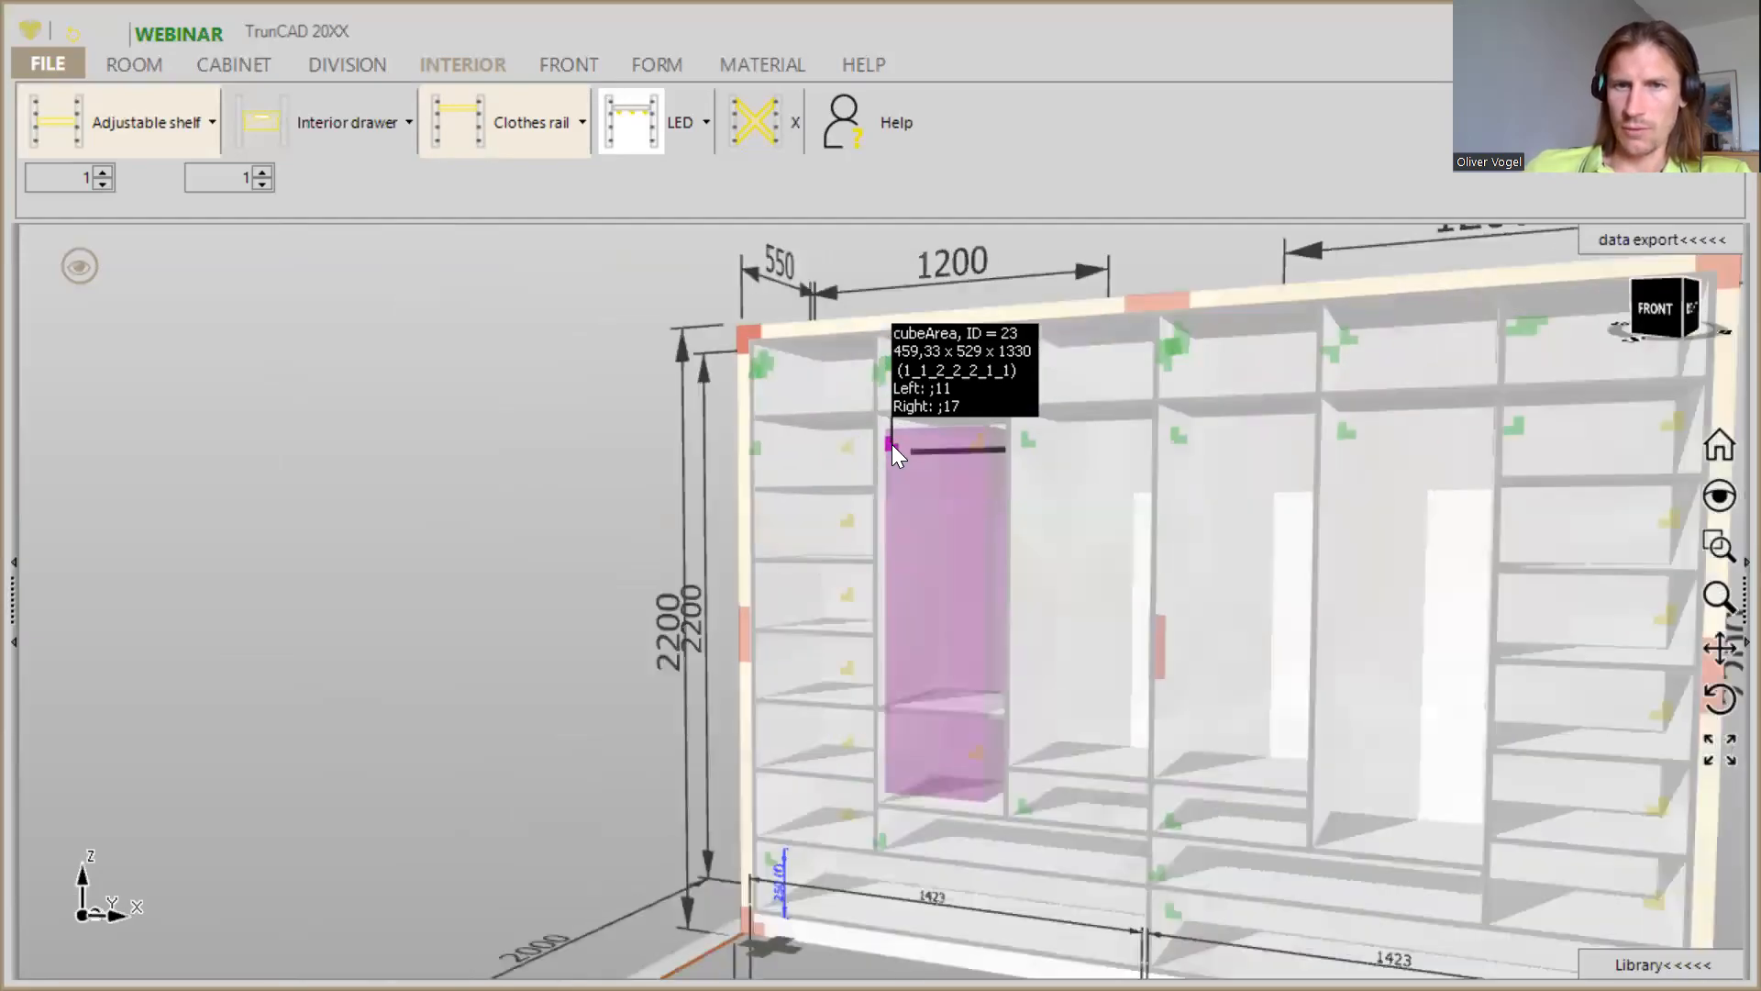
scroll(892, 444, up, 1)
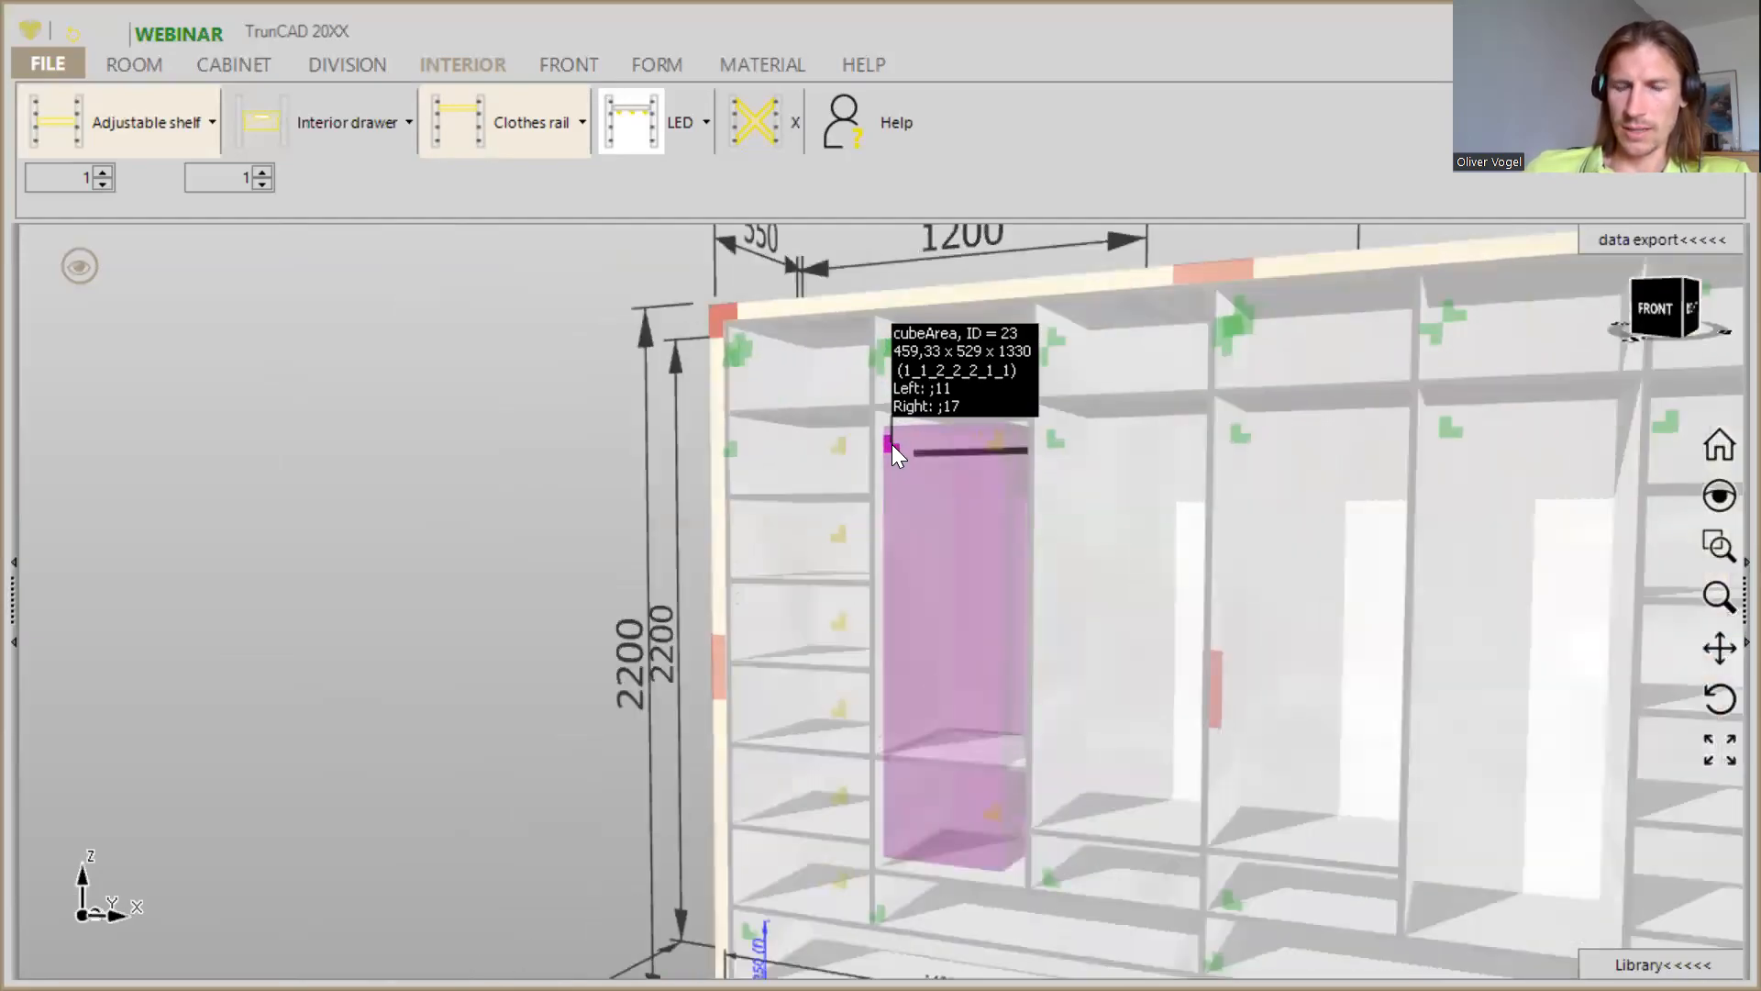
mouse_move(891, 444)
middle_down()
mouse_move(916, 444)
mouse_move(889, 446)
middle_up()
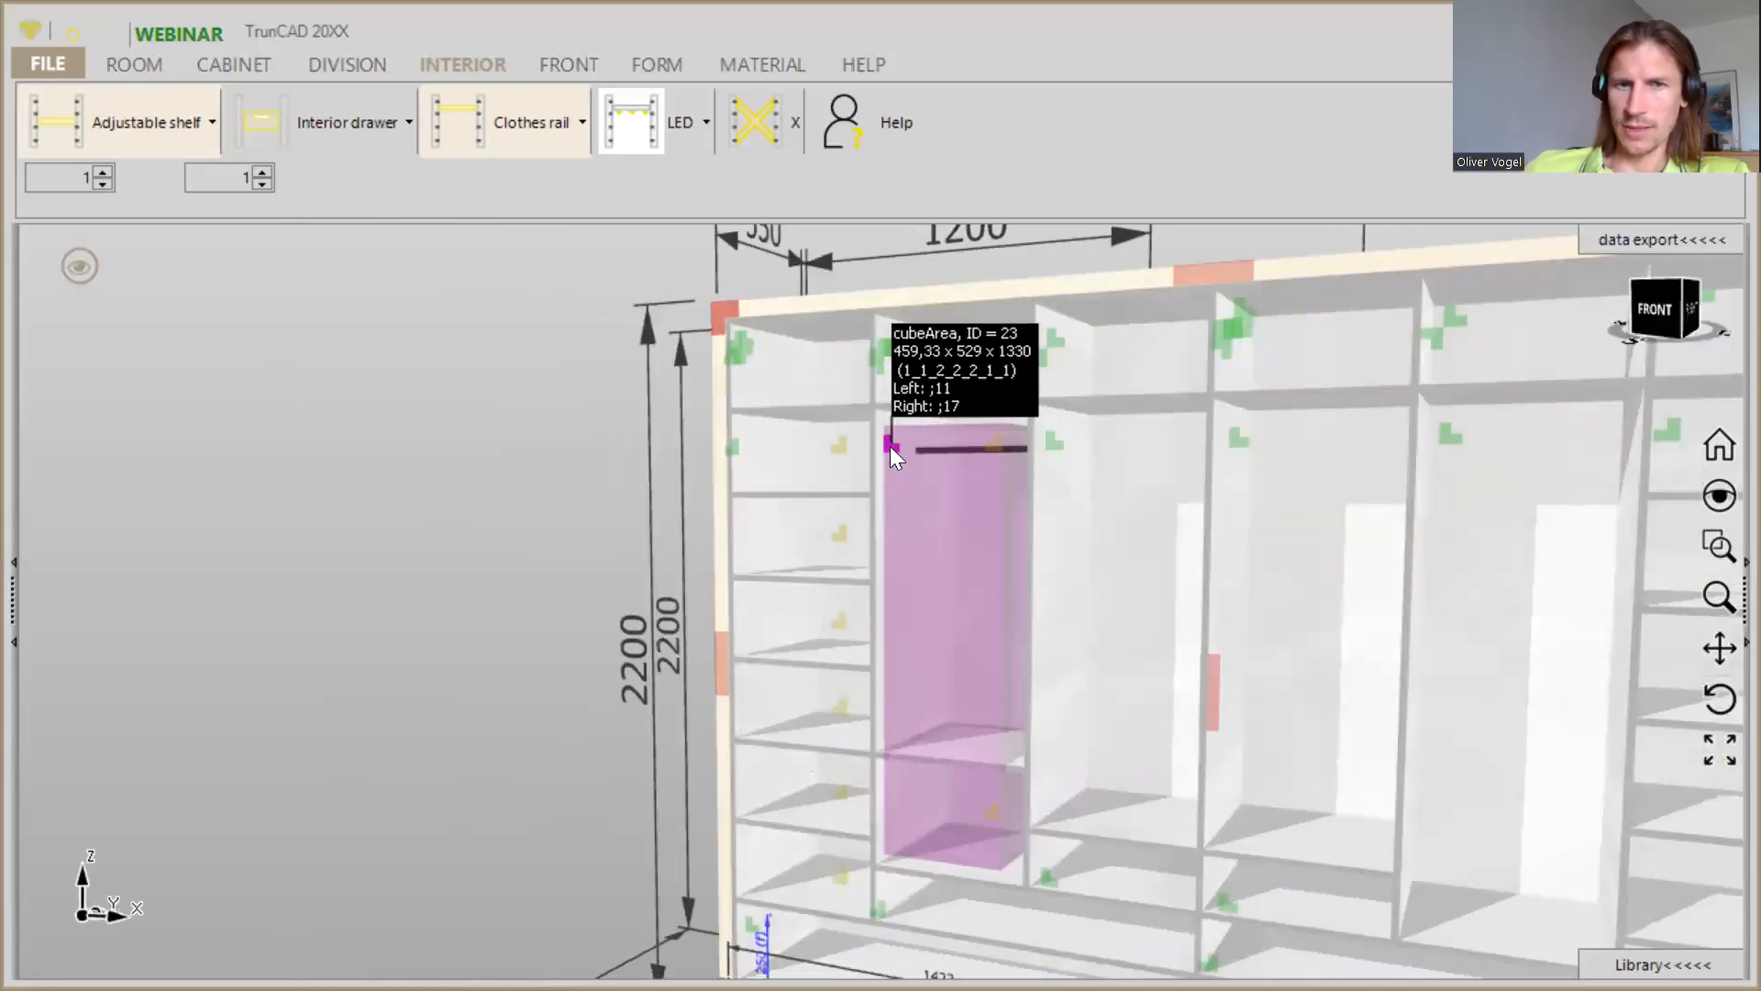
right_click(889, 446)
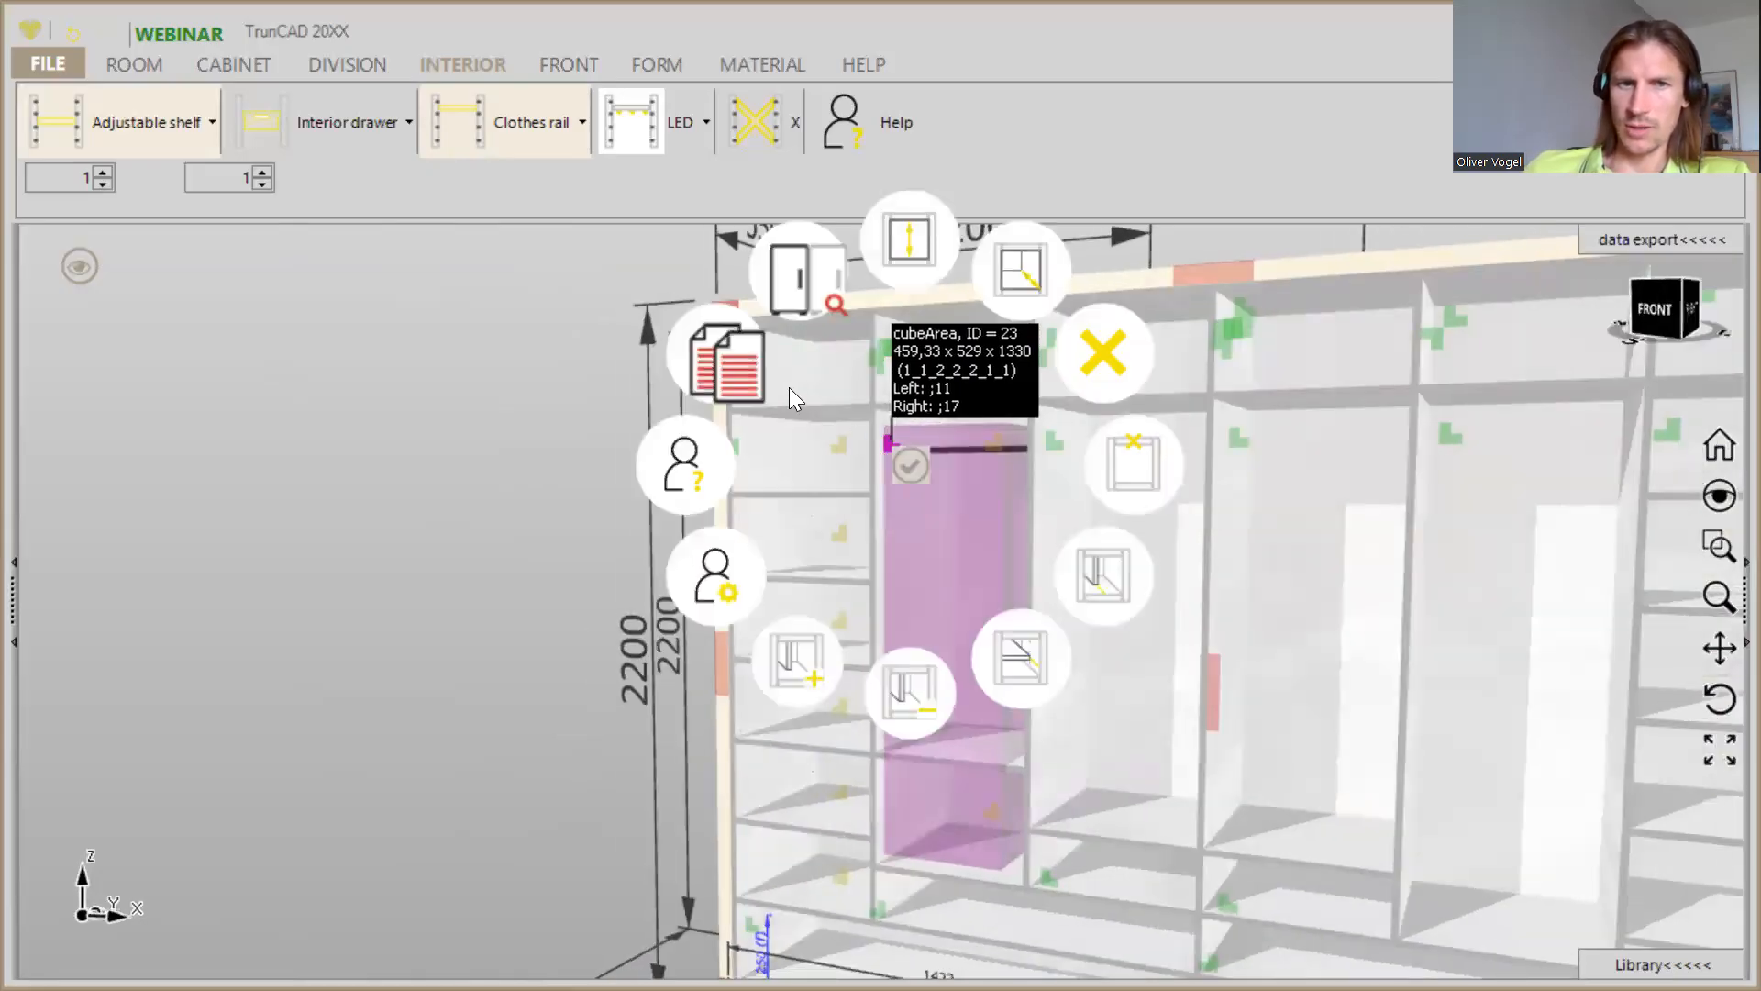
click(730, 361)
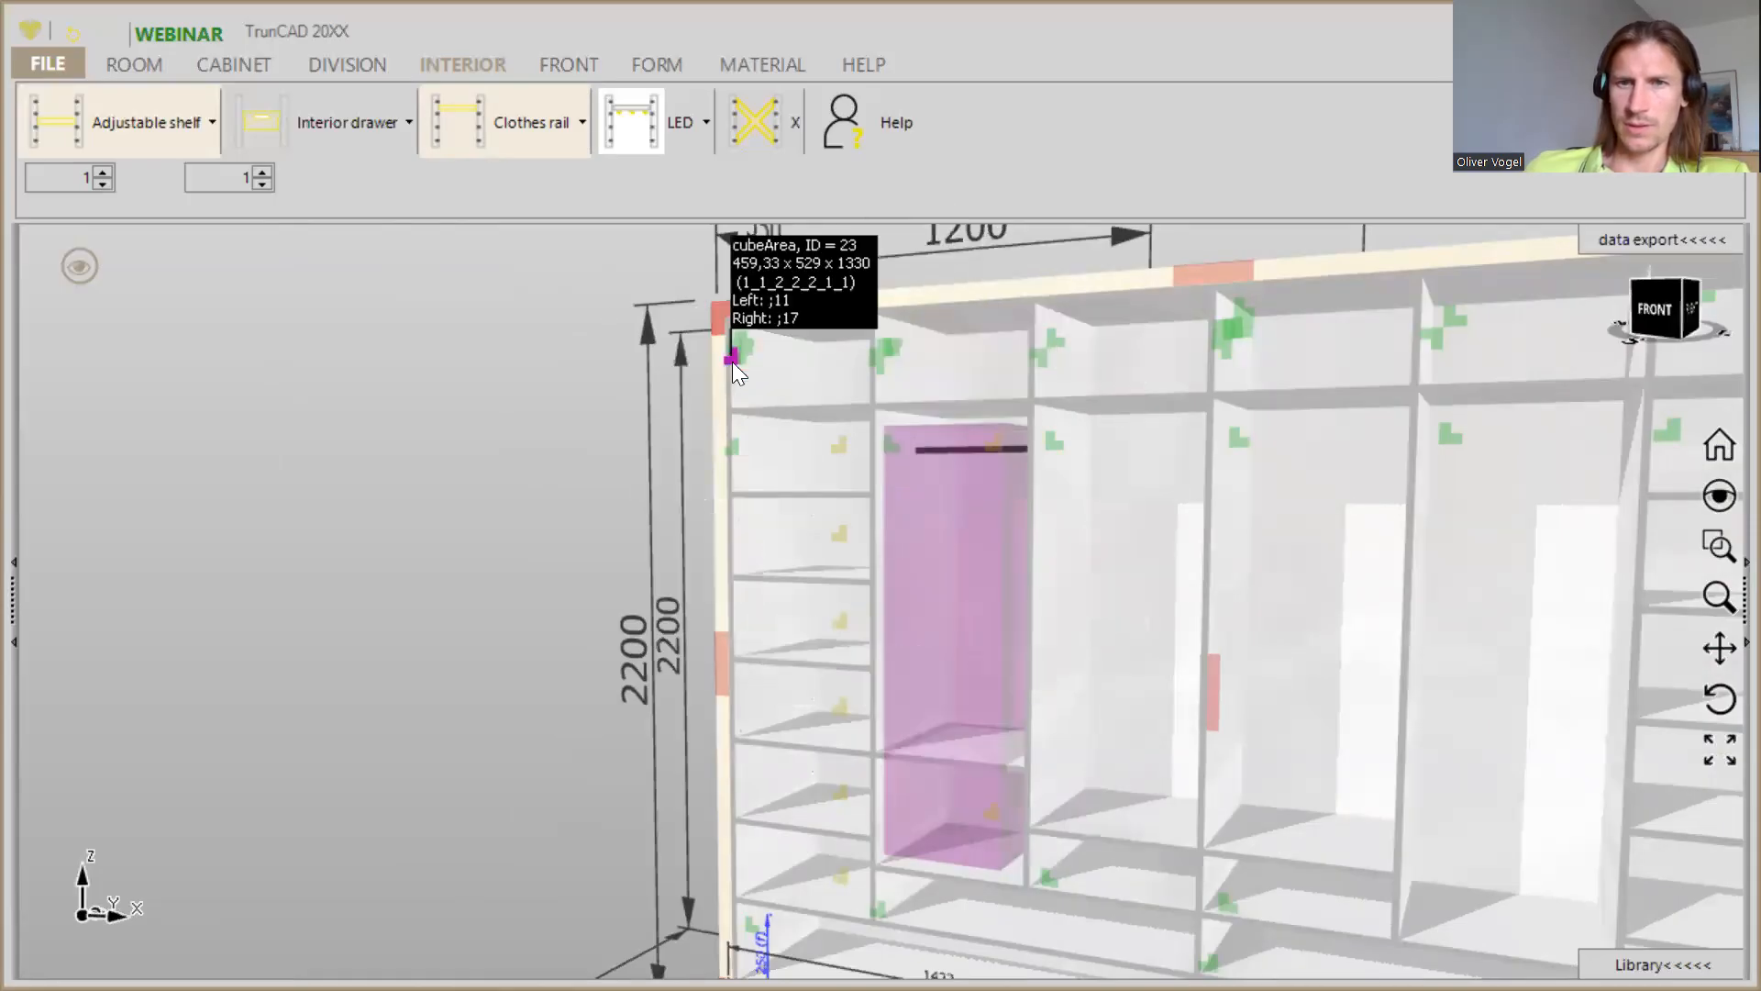
- Paste the copied interior into the tall area of the second compartment from the right
right_click(1236, 442)
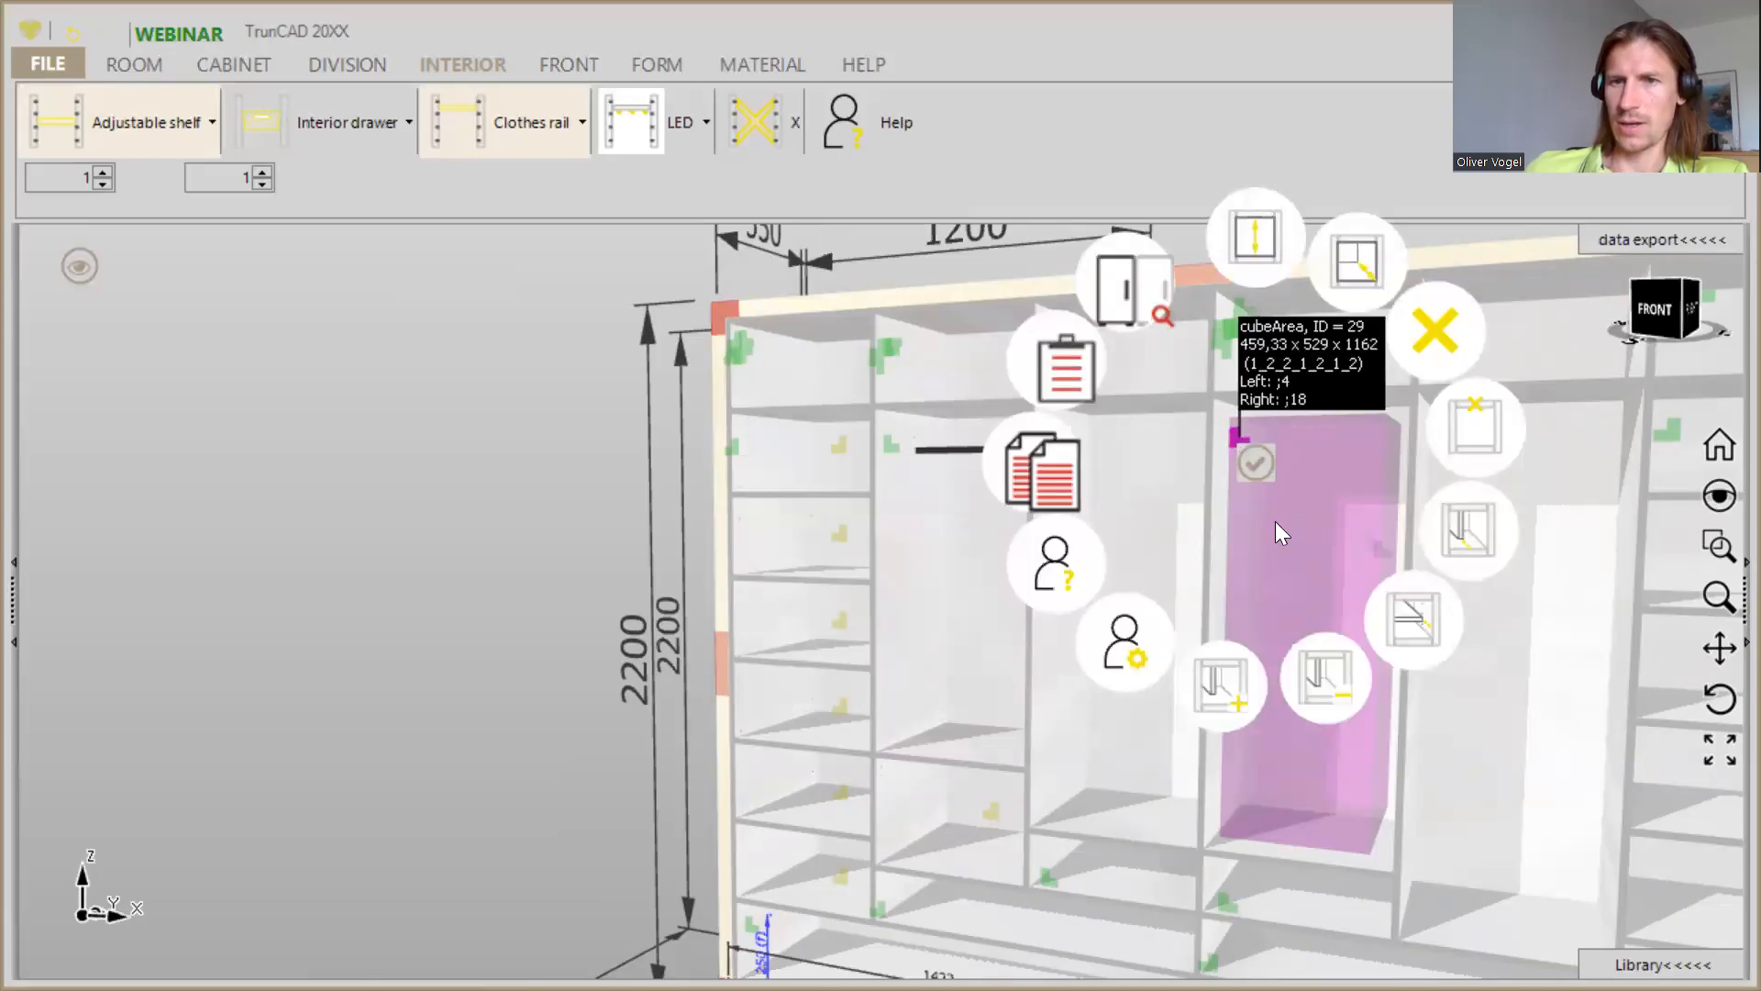
click(1551, 549)
middle_drag(1548, 544, 1132, 495)
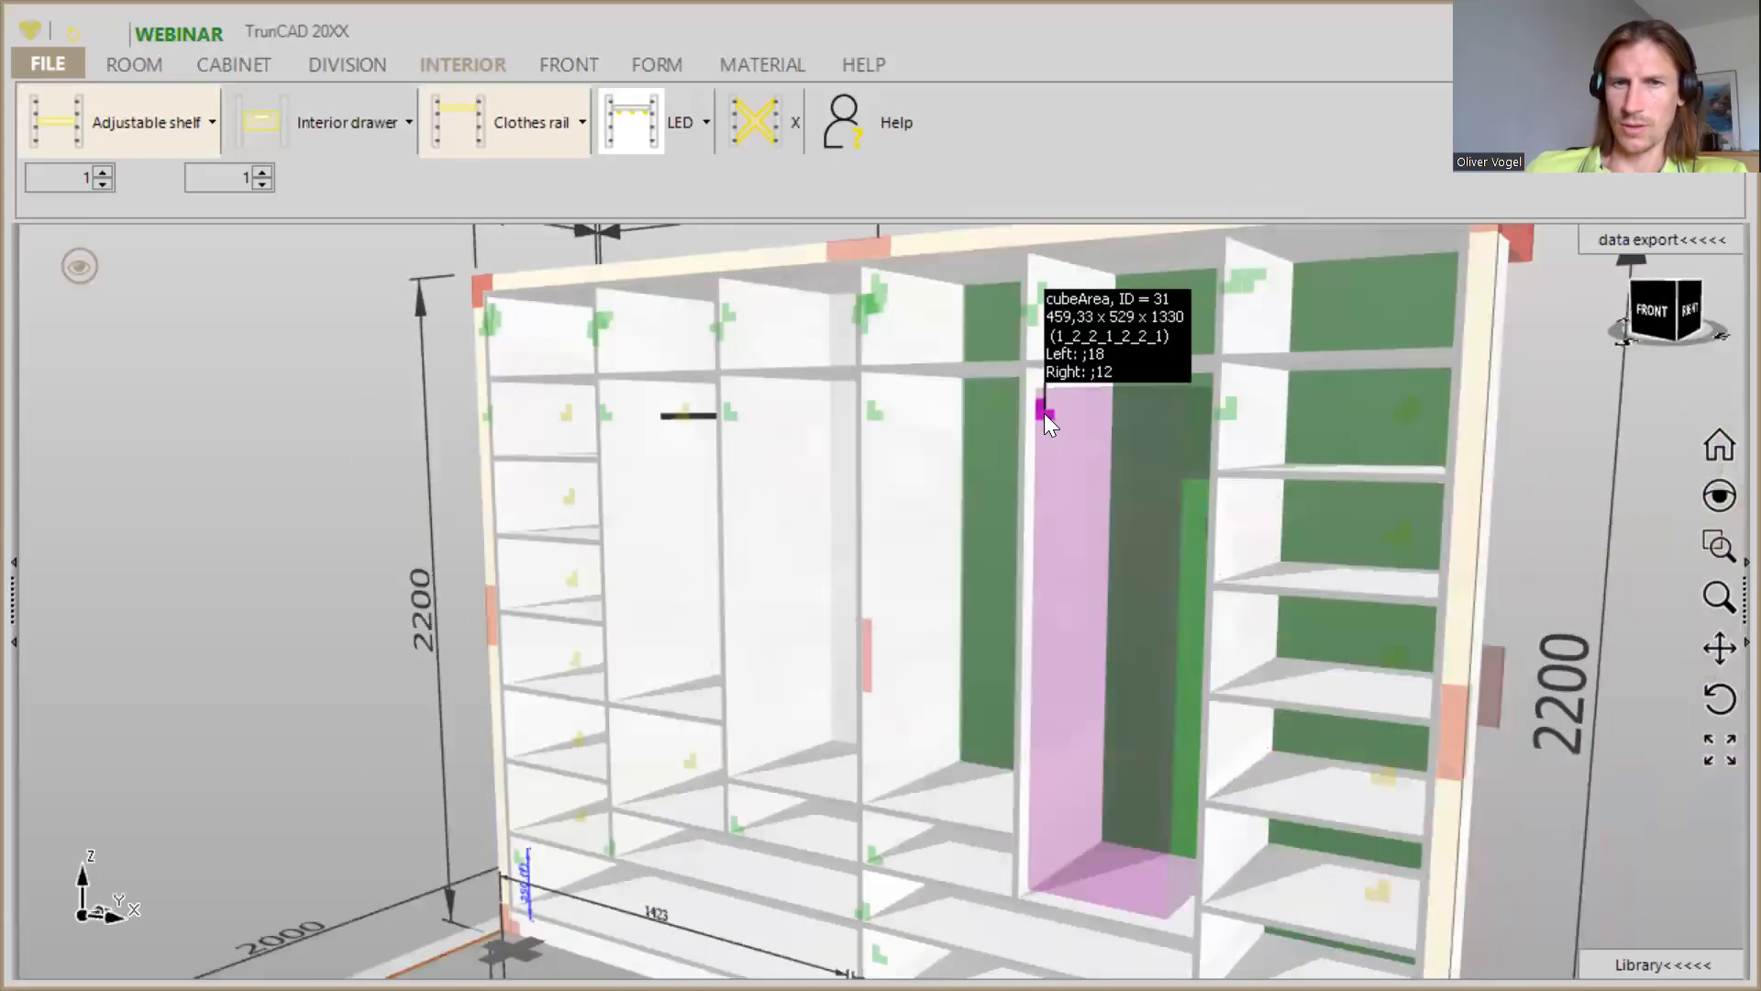
right_click(1043, 412)
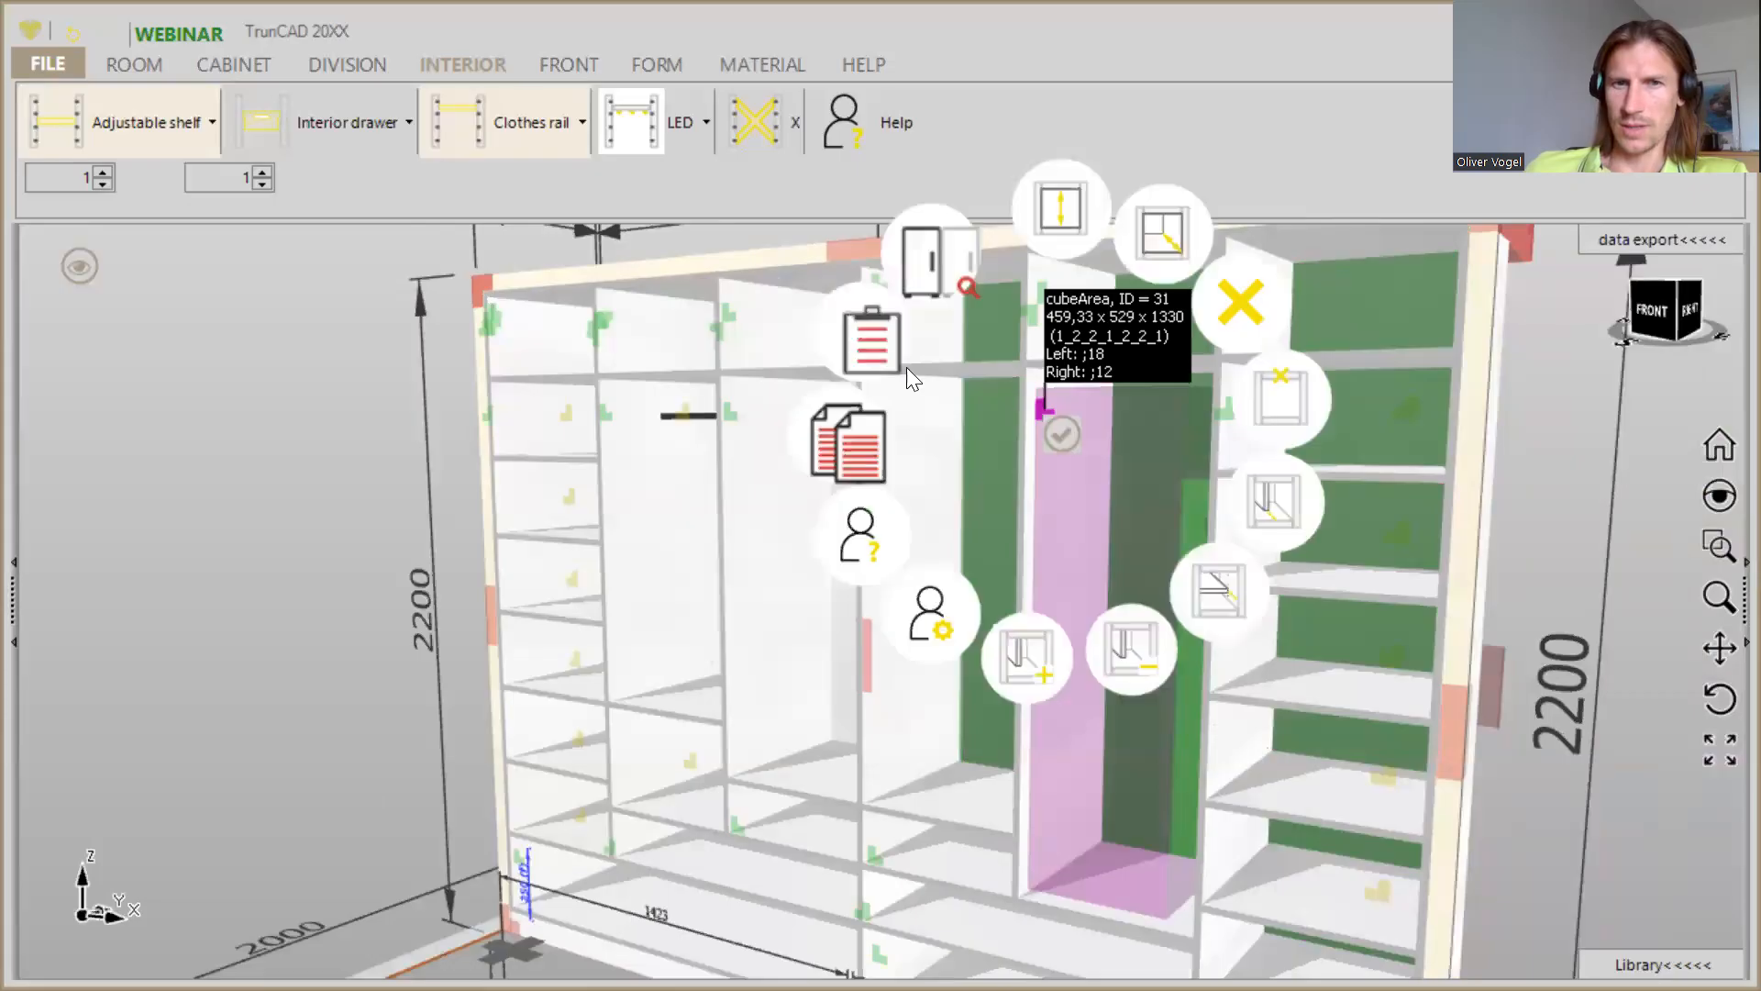
click(864, 341)
middle_drag(1059, 608, 1102, 604)
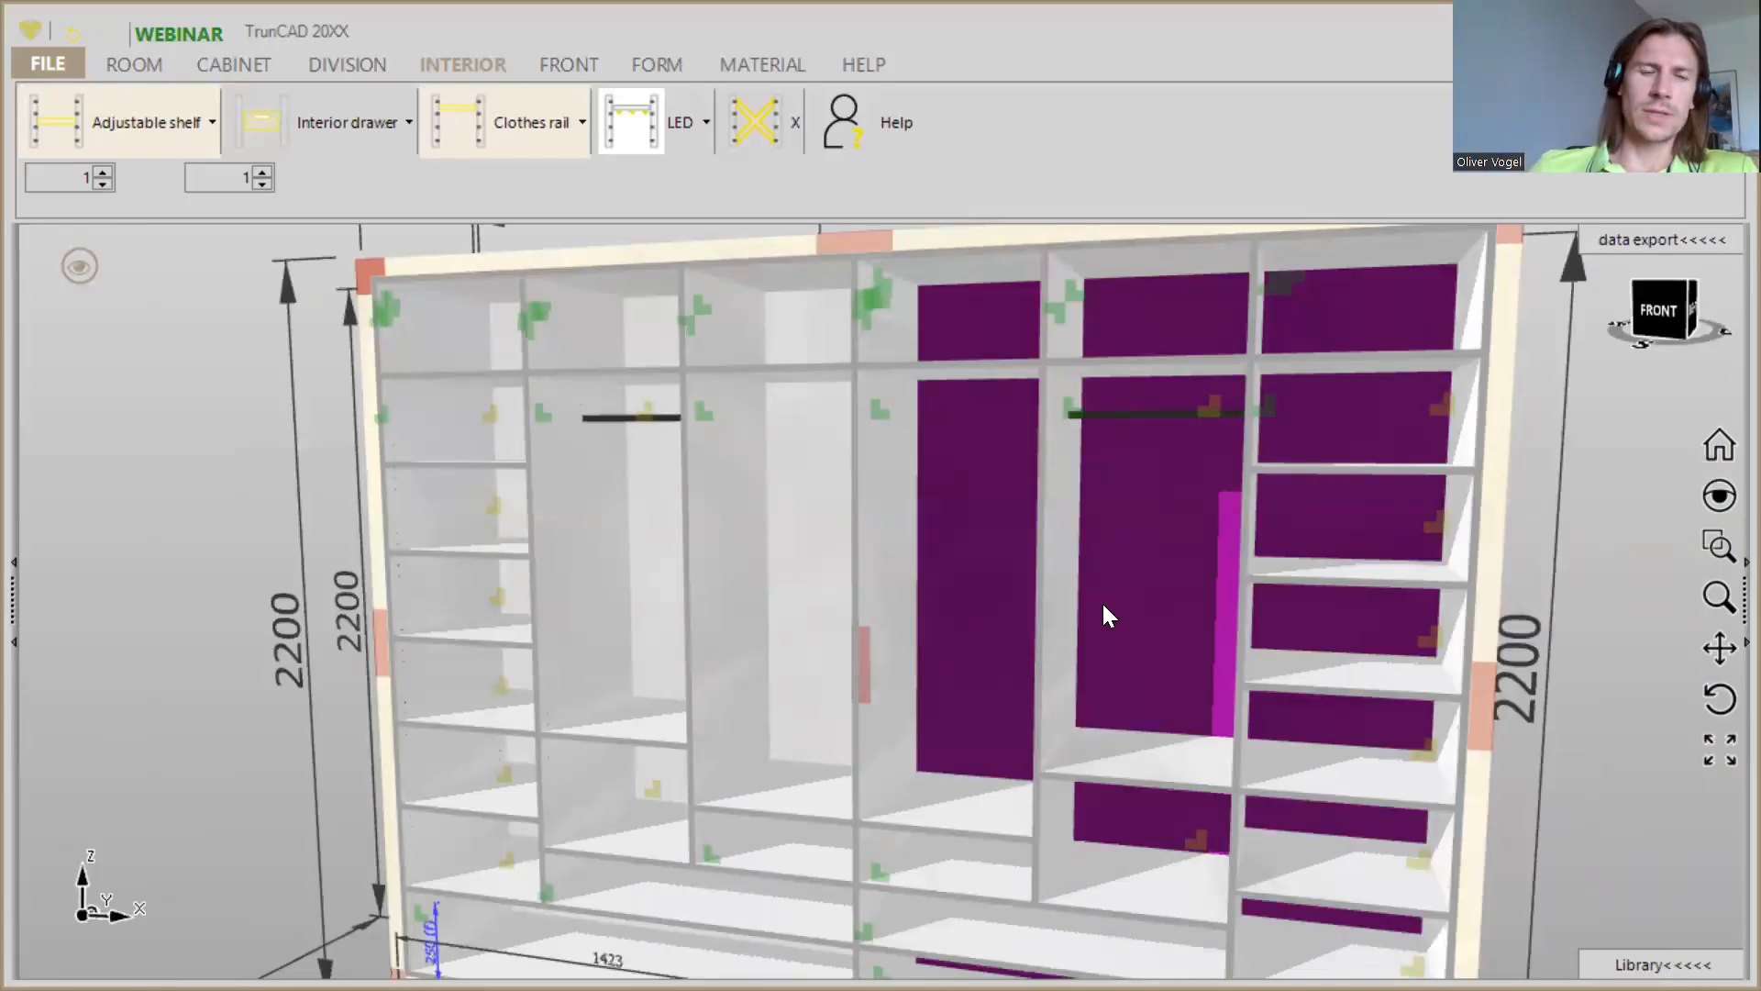
- Insert clothes lifts with top distance 100 in the tall areas of the third and fourth compartments from the left
mouse_move(815, 680)
middle_down()
mouse_move(804, 696)
mouse_move(819, 699)
mouse_move(807, 675)
middle_up()
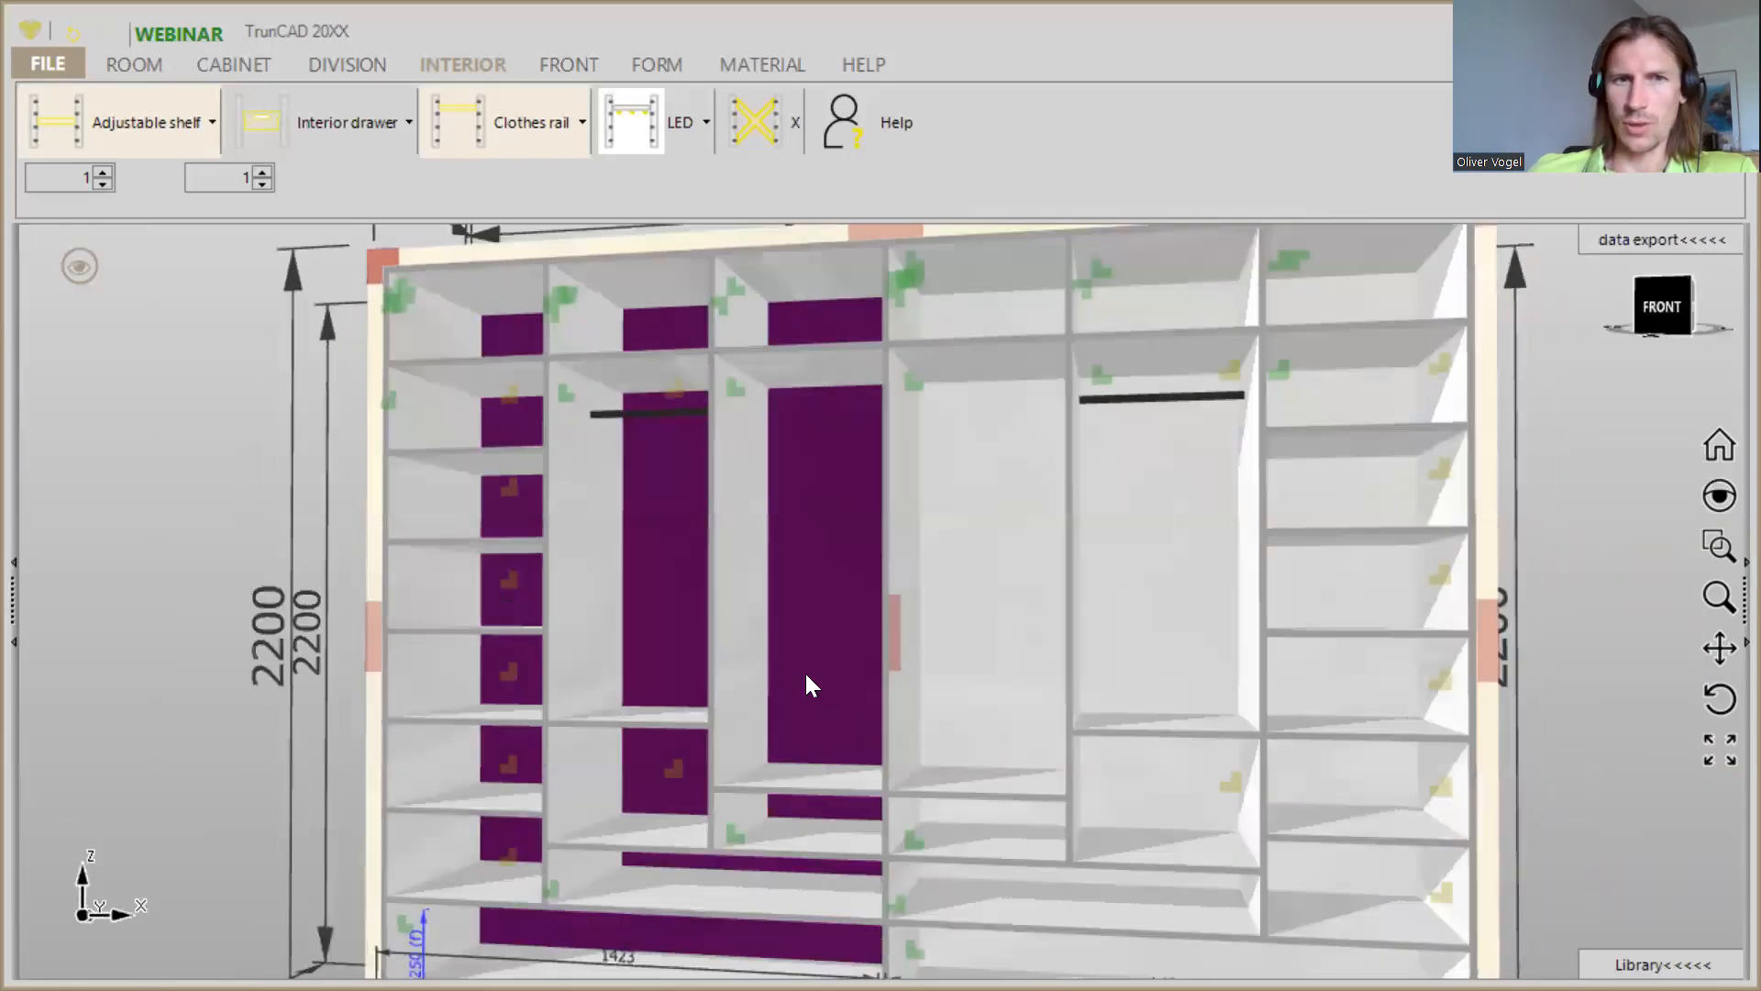
click(531, 114)
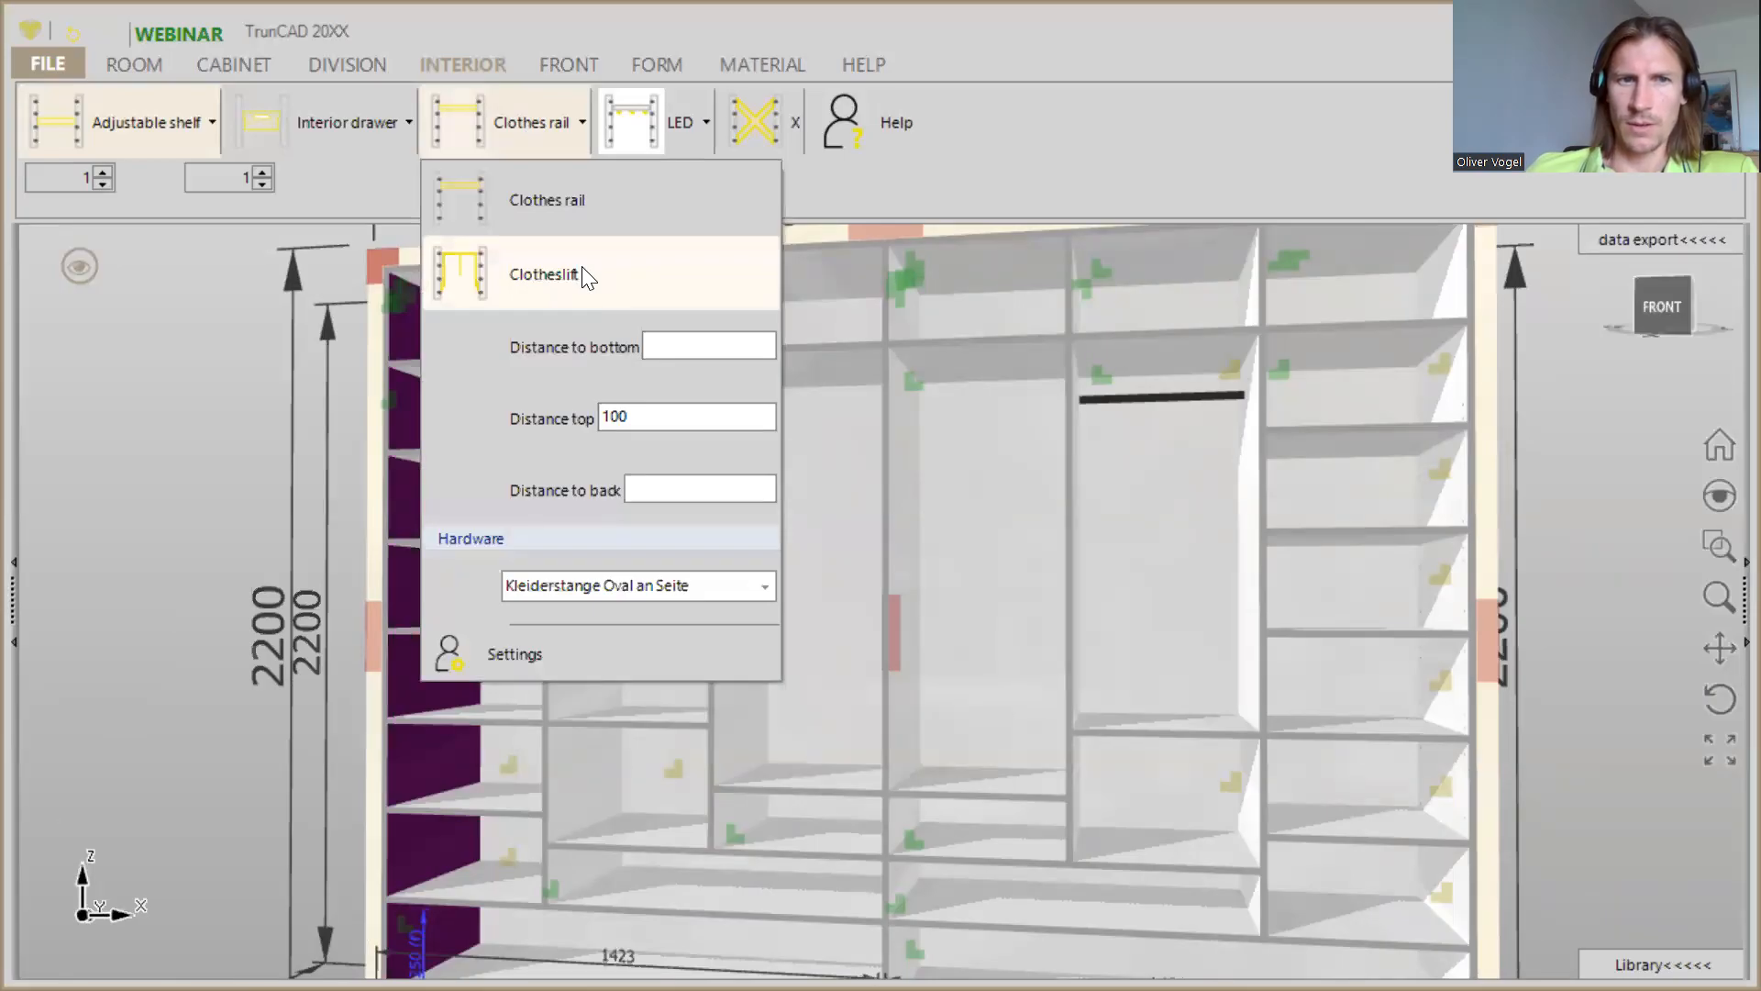
click(587, 275)
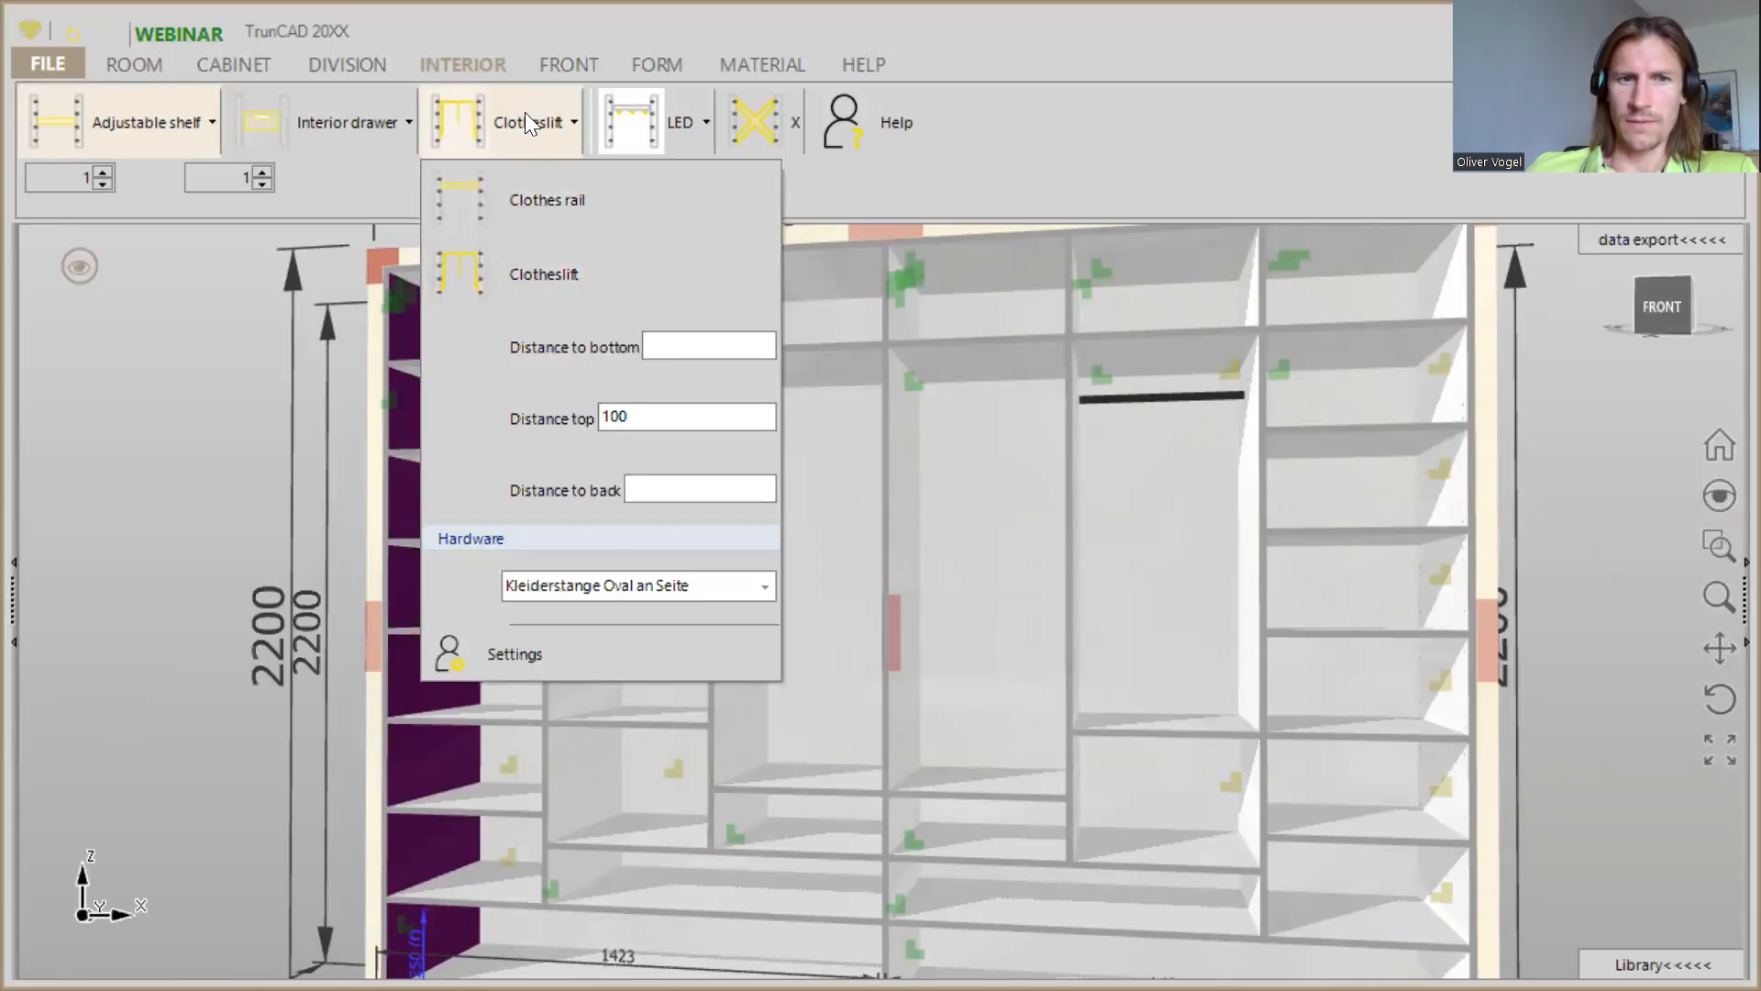
click(498, 119)
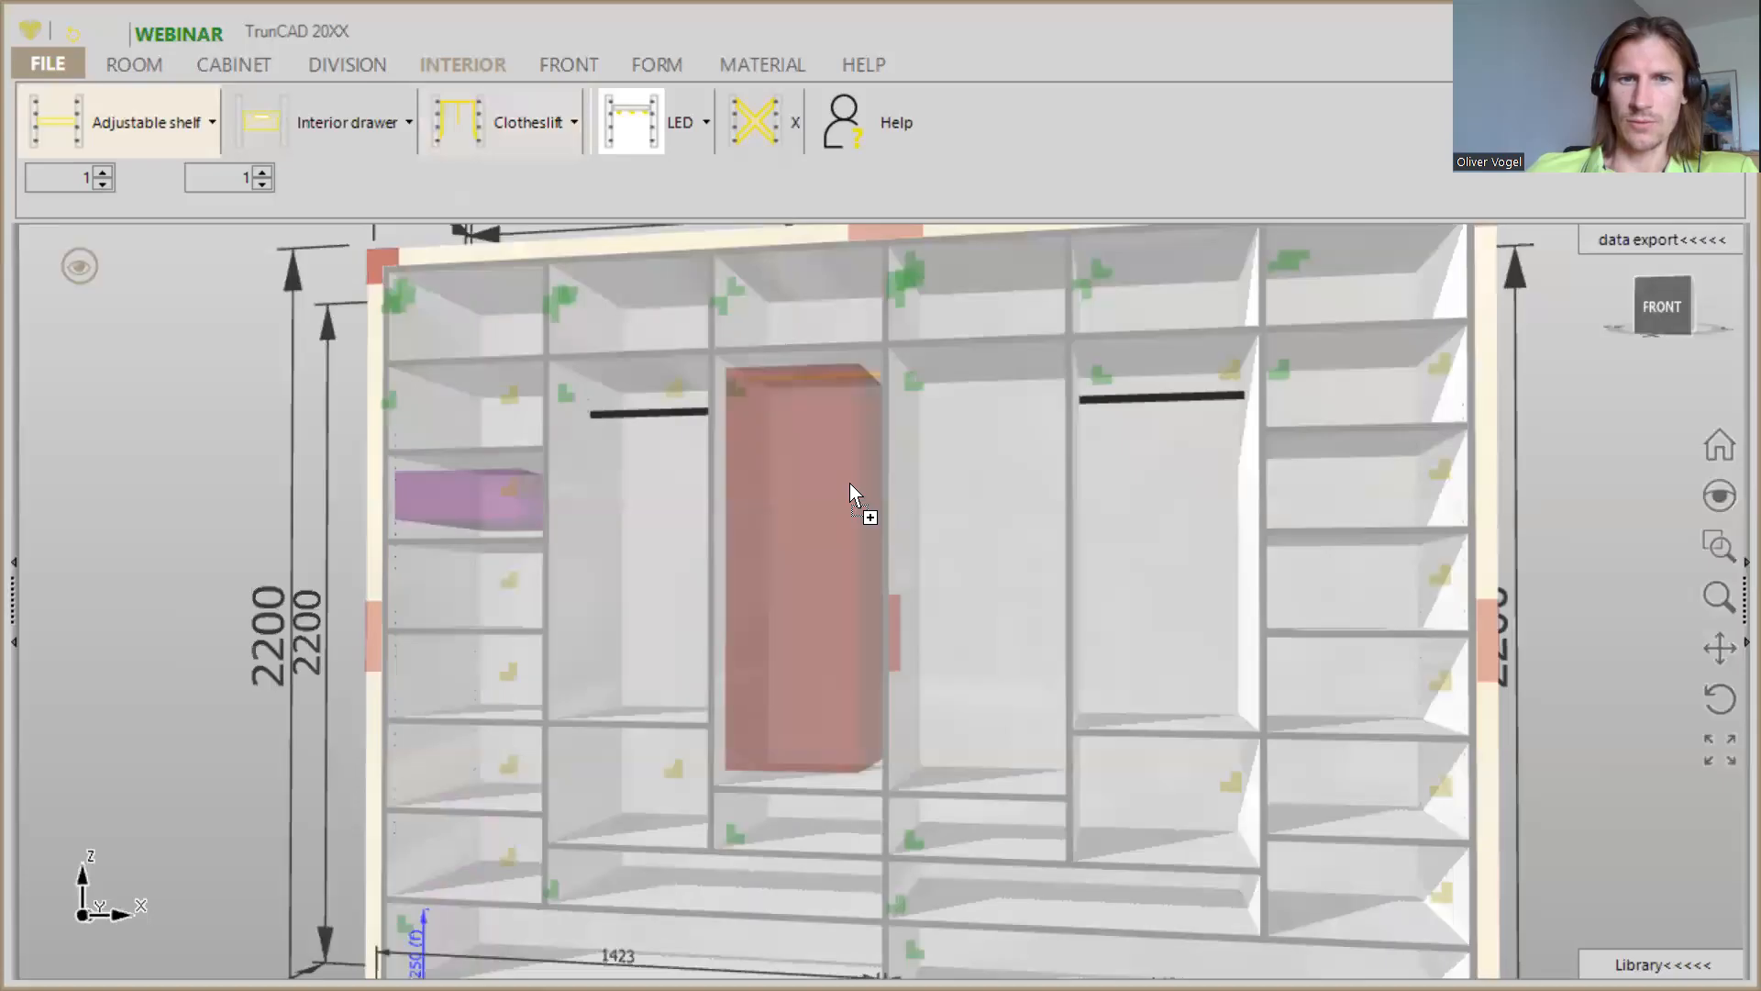
click(490, 136)
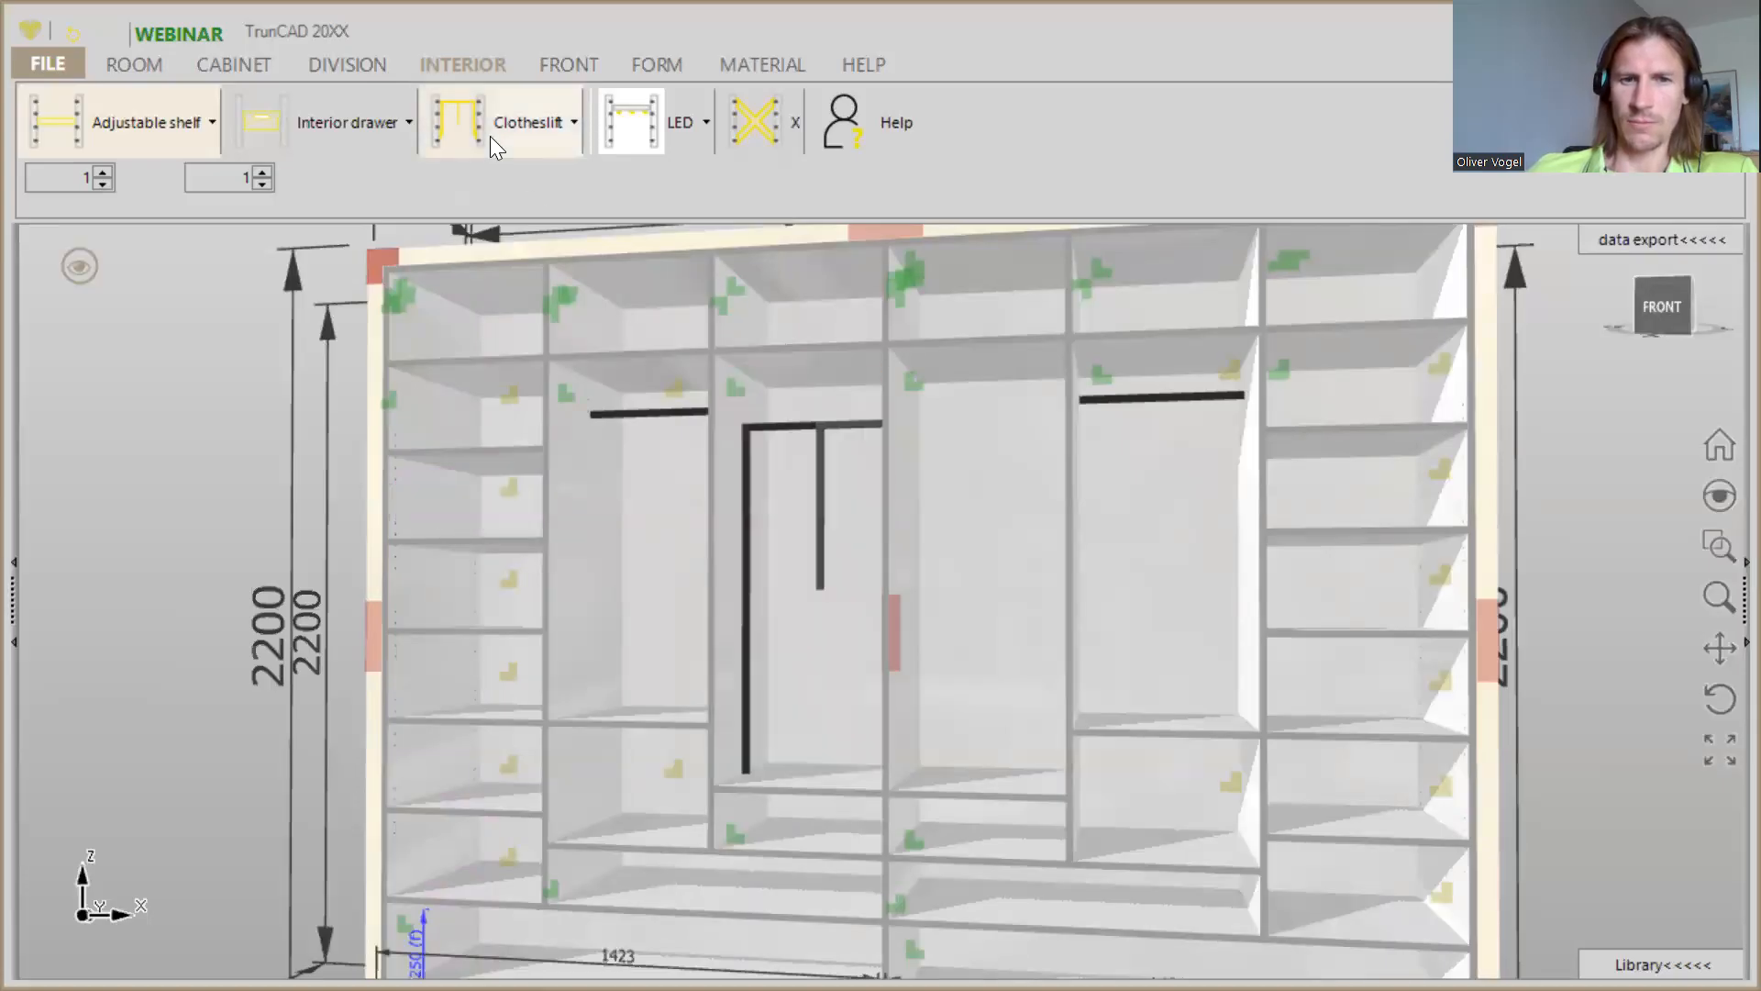
click(936, 490)
- Fit a drawer with Movento_760_766_H hardware and height 300 in the wide bottom compartment of the cabinet's left half
scroll(933, 487, down, 5)
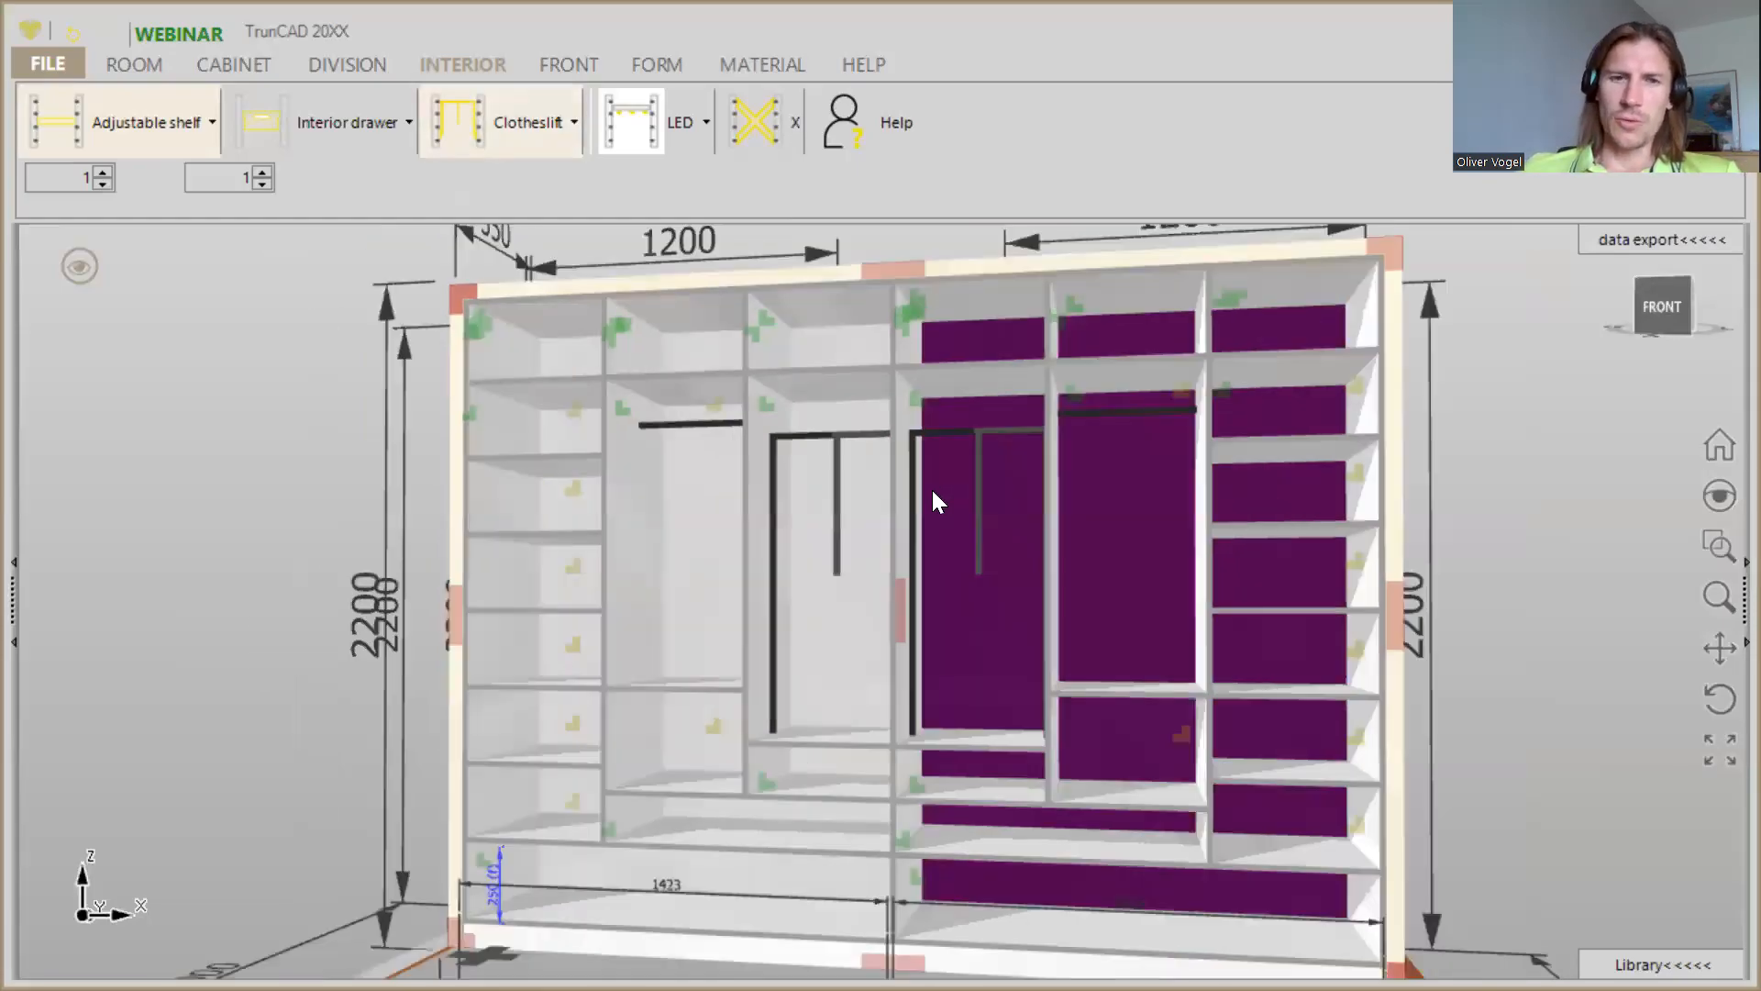
middle_drag(932, 487, 906, 511)
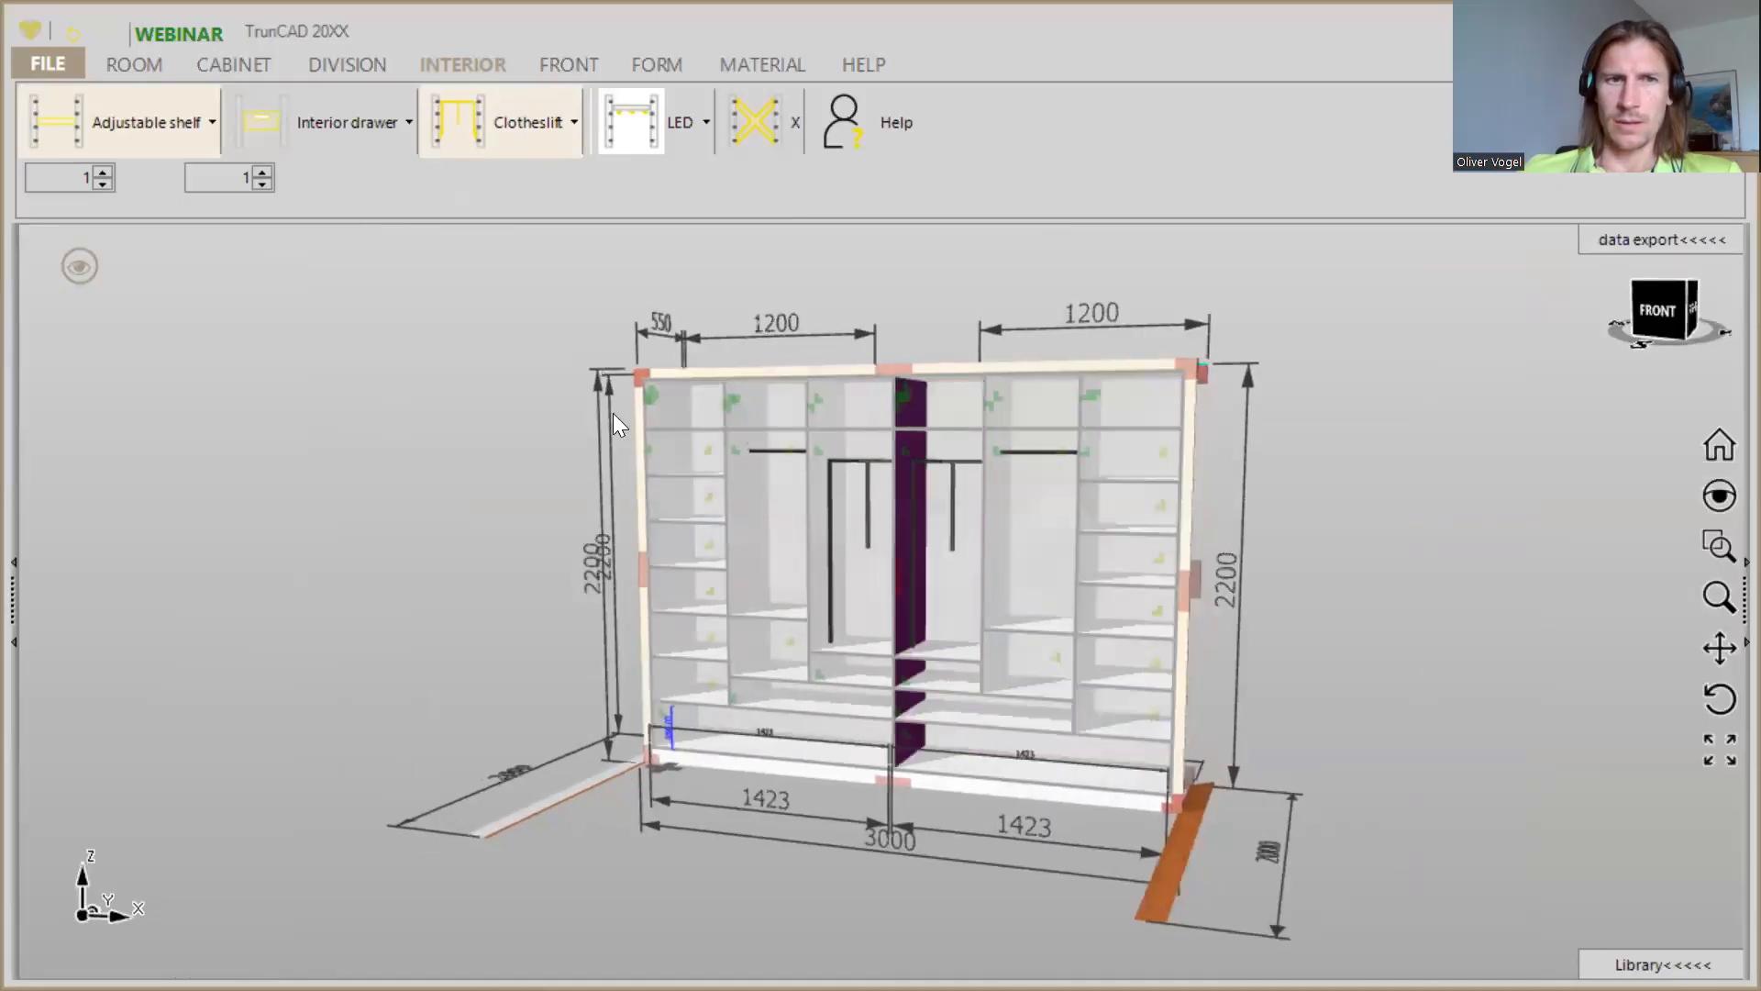
click(550, 64)
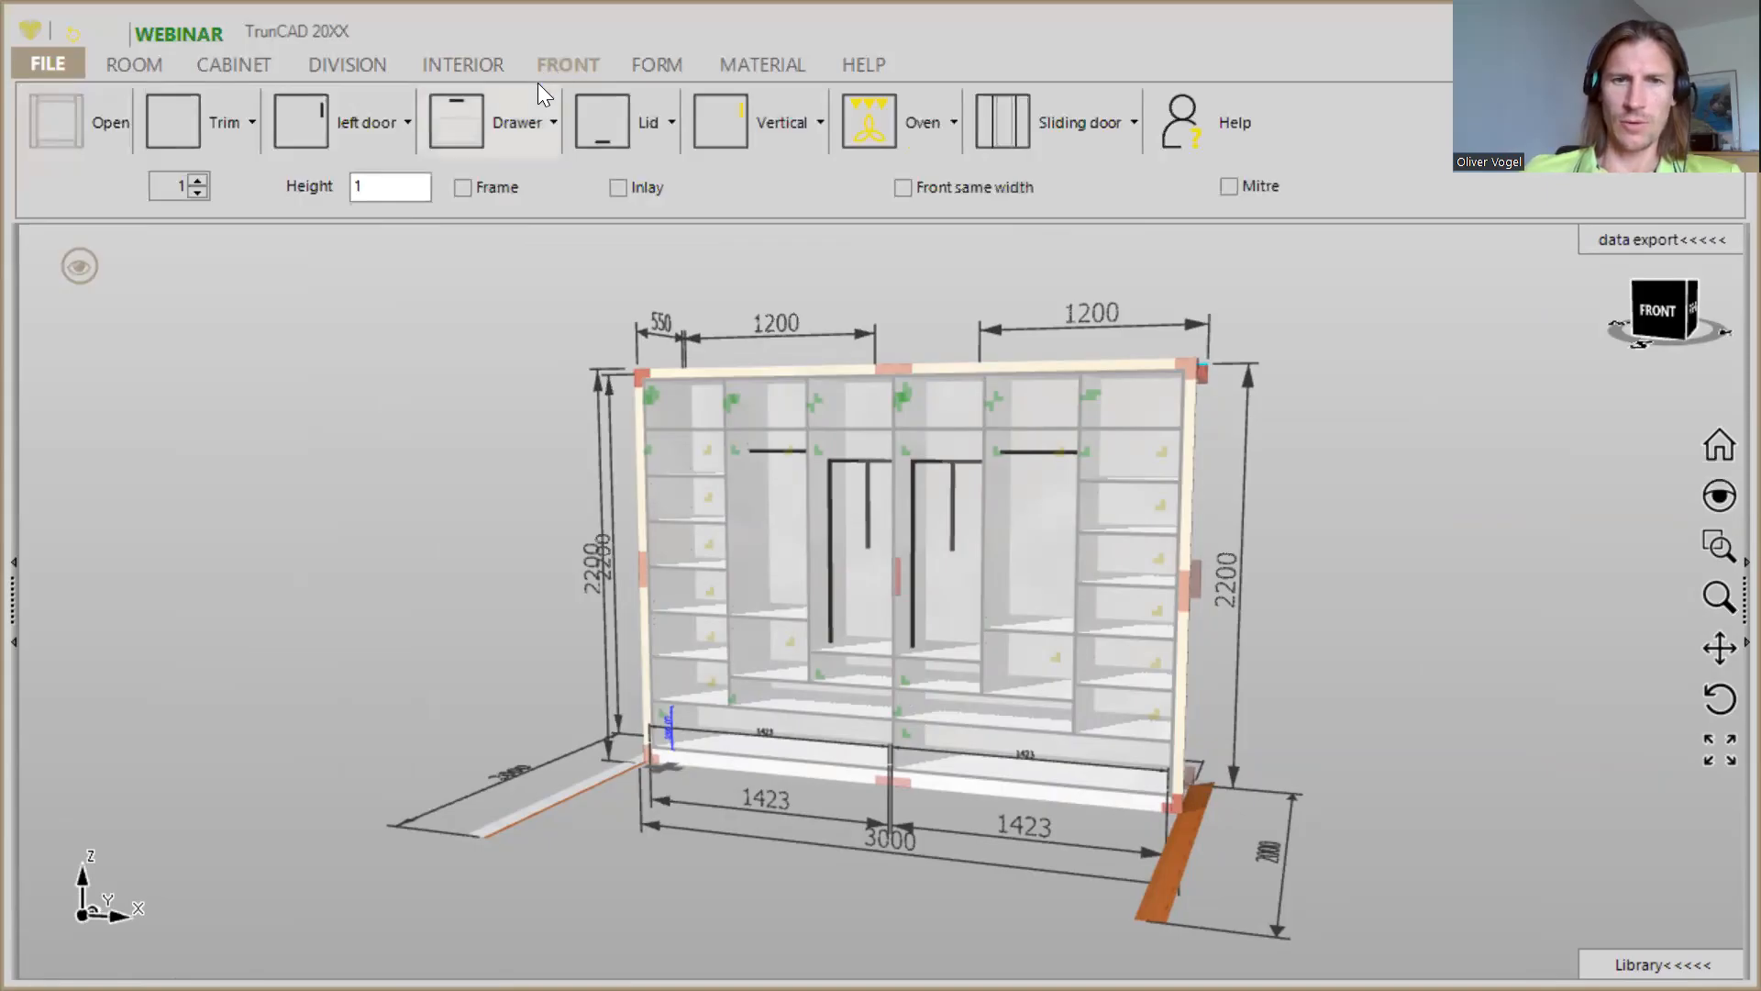
click(670, 132)
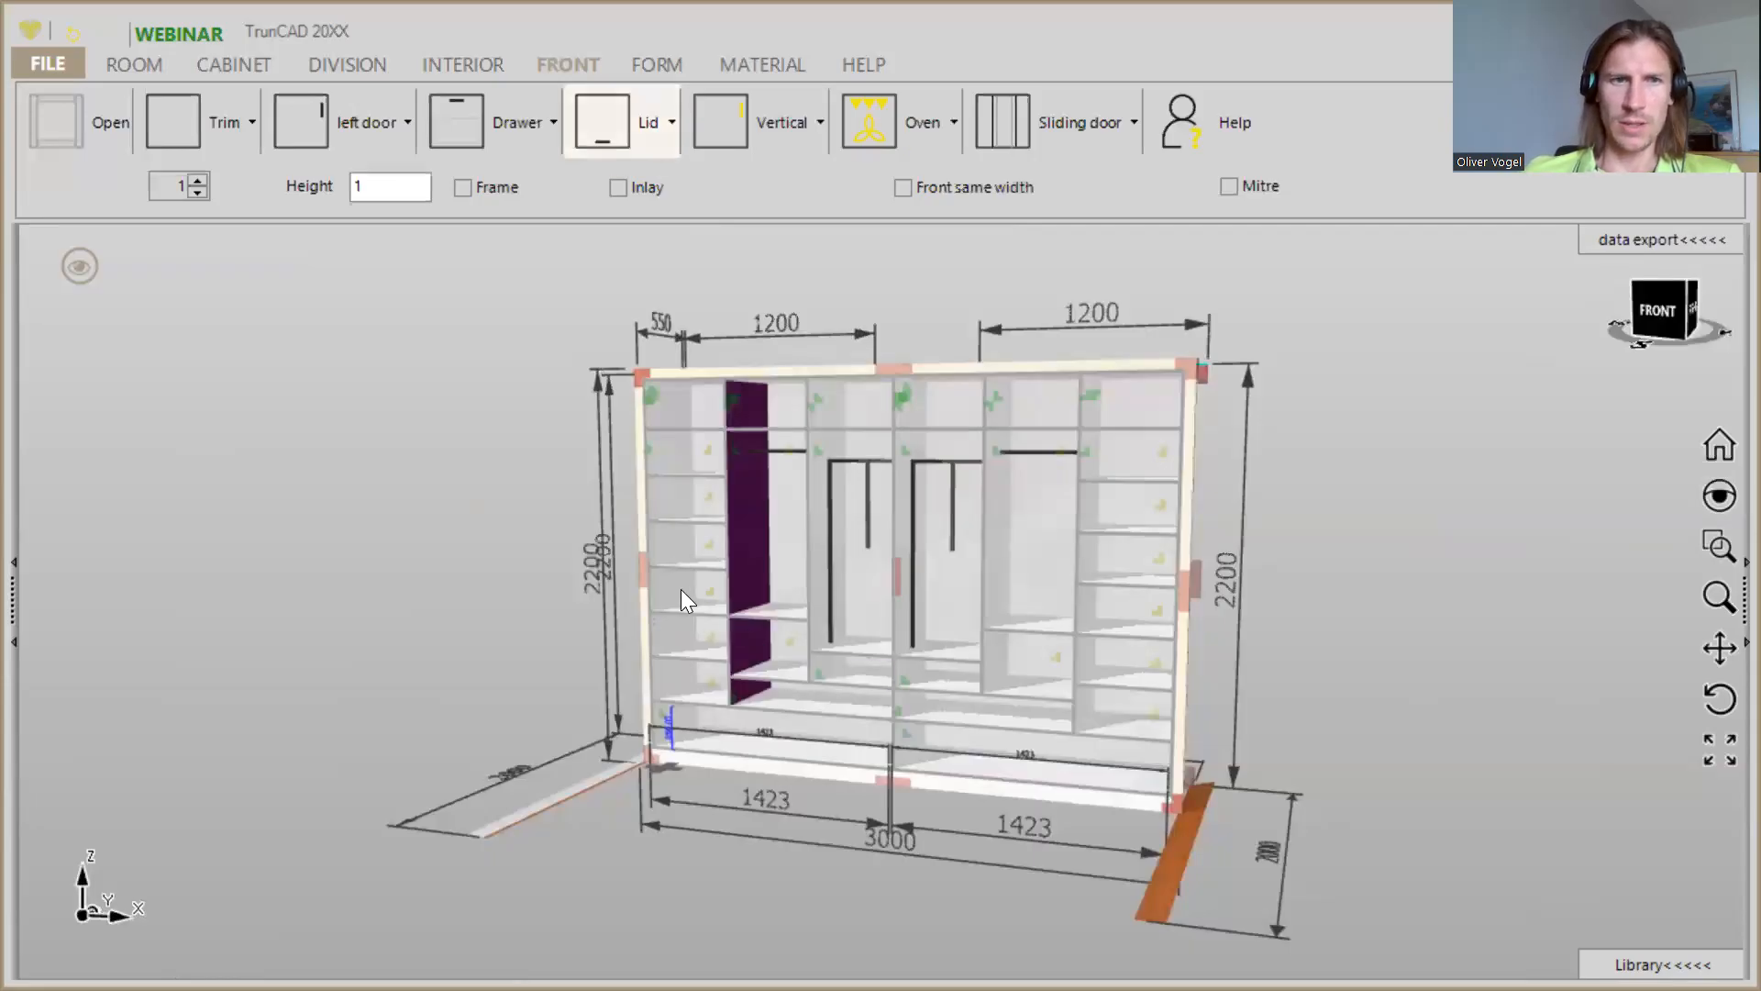
click(537, 134)
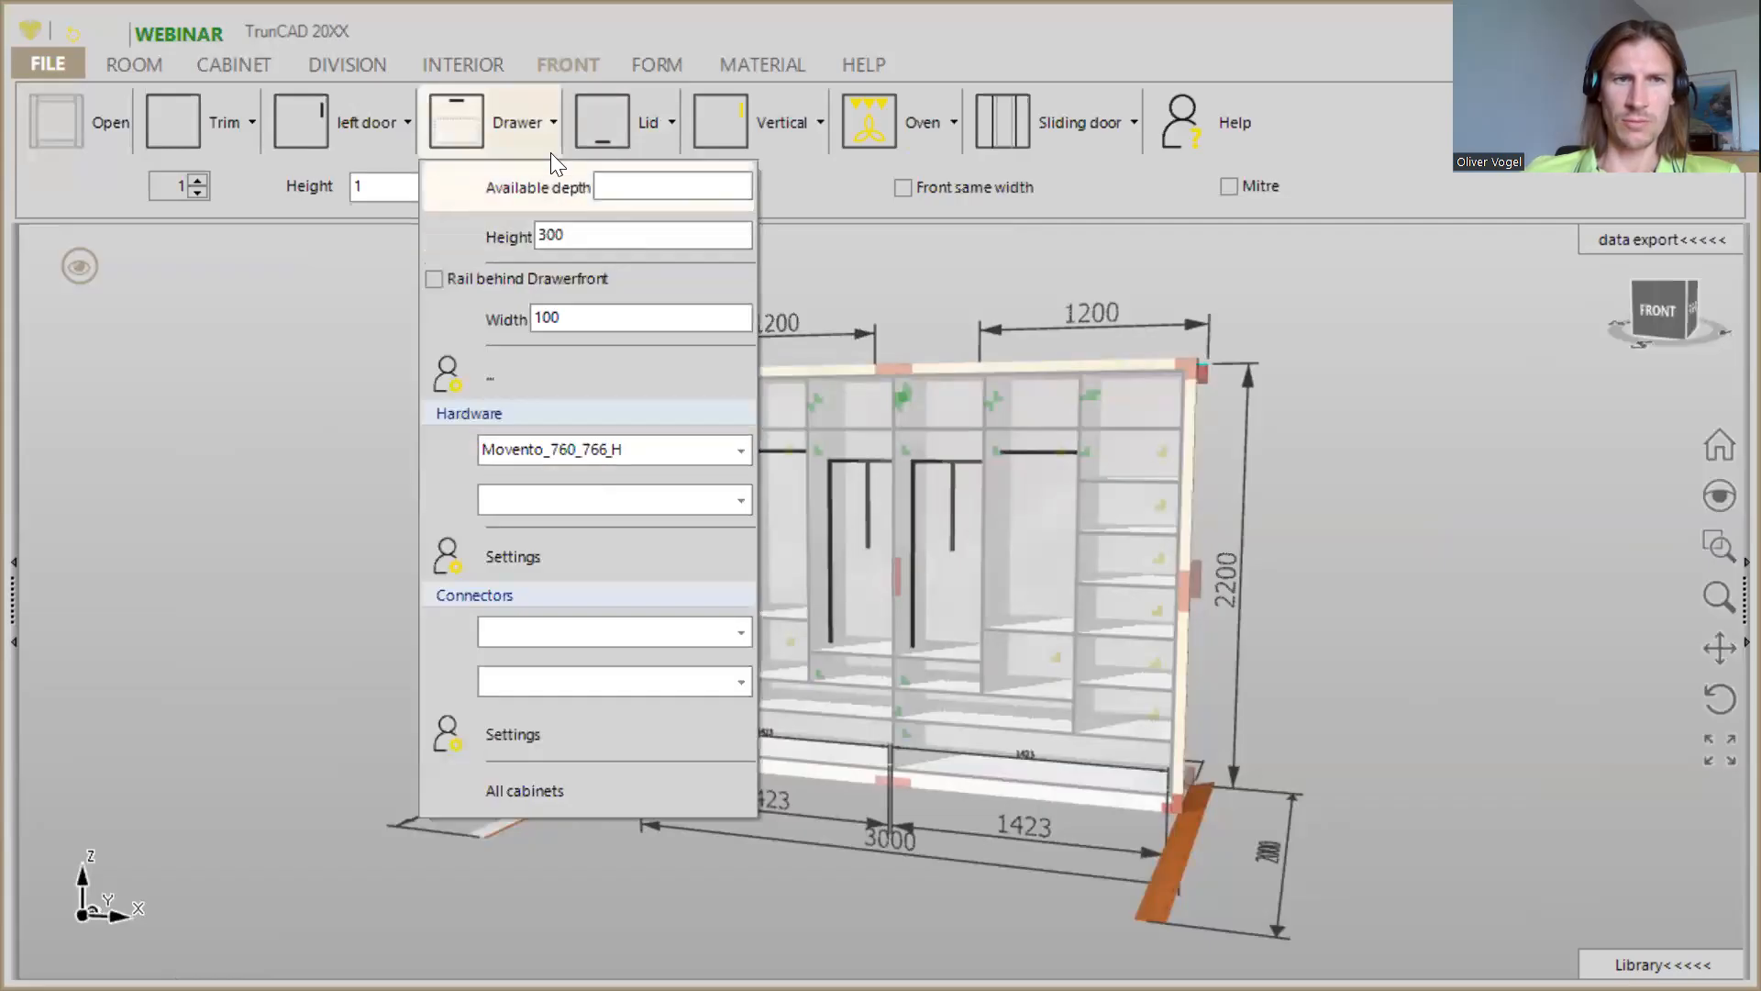
drag(471, 99, 569, 304)
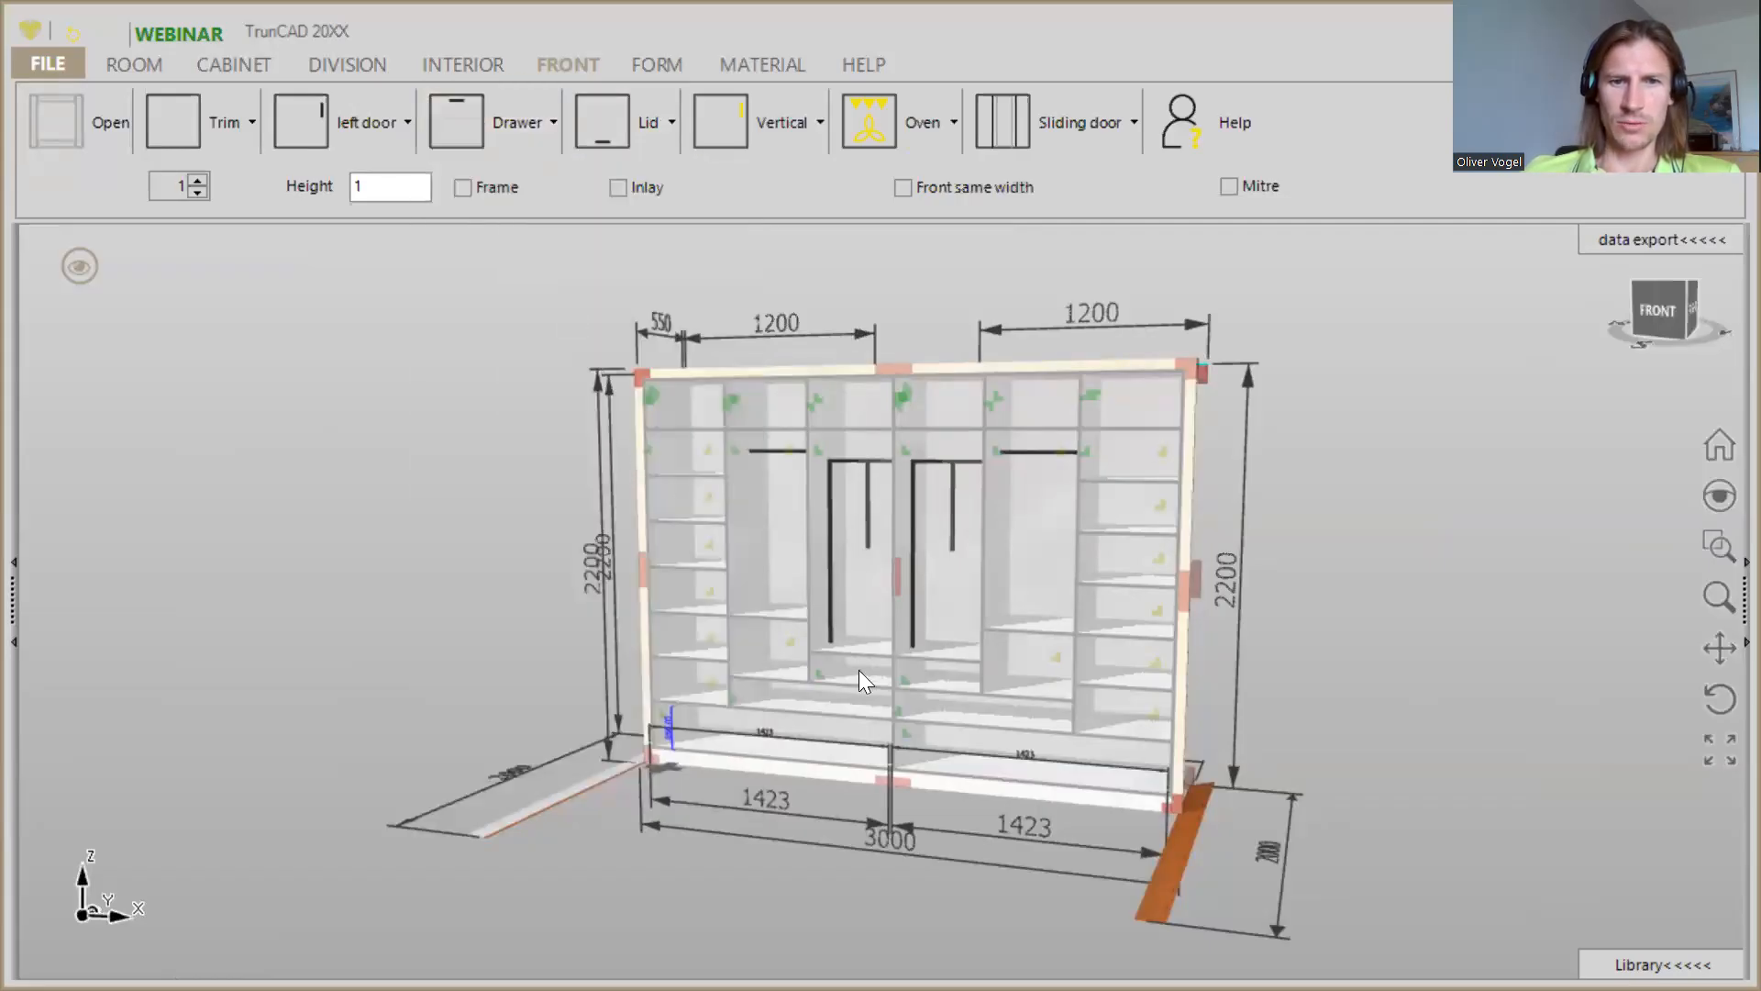
scroll(893, 739, up, 5)
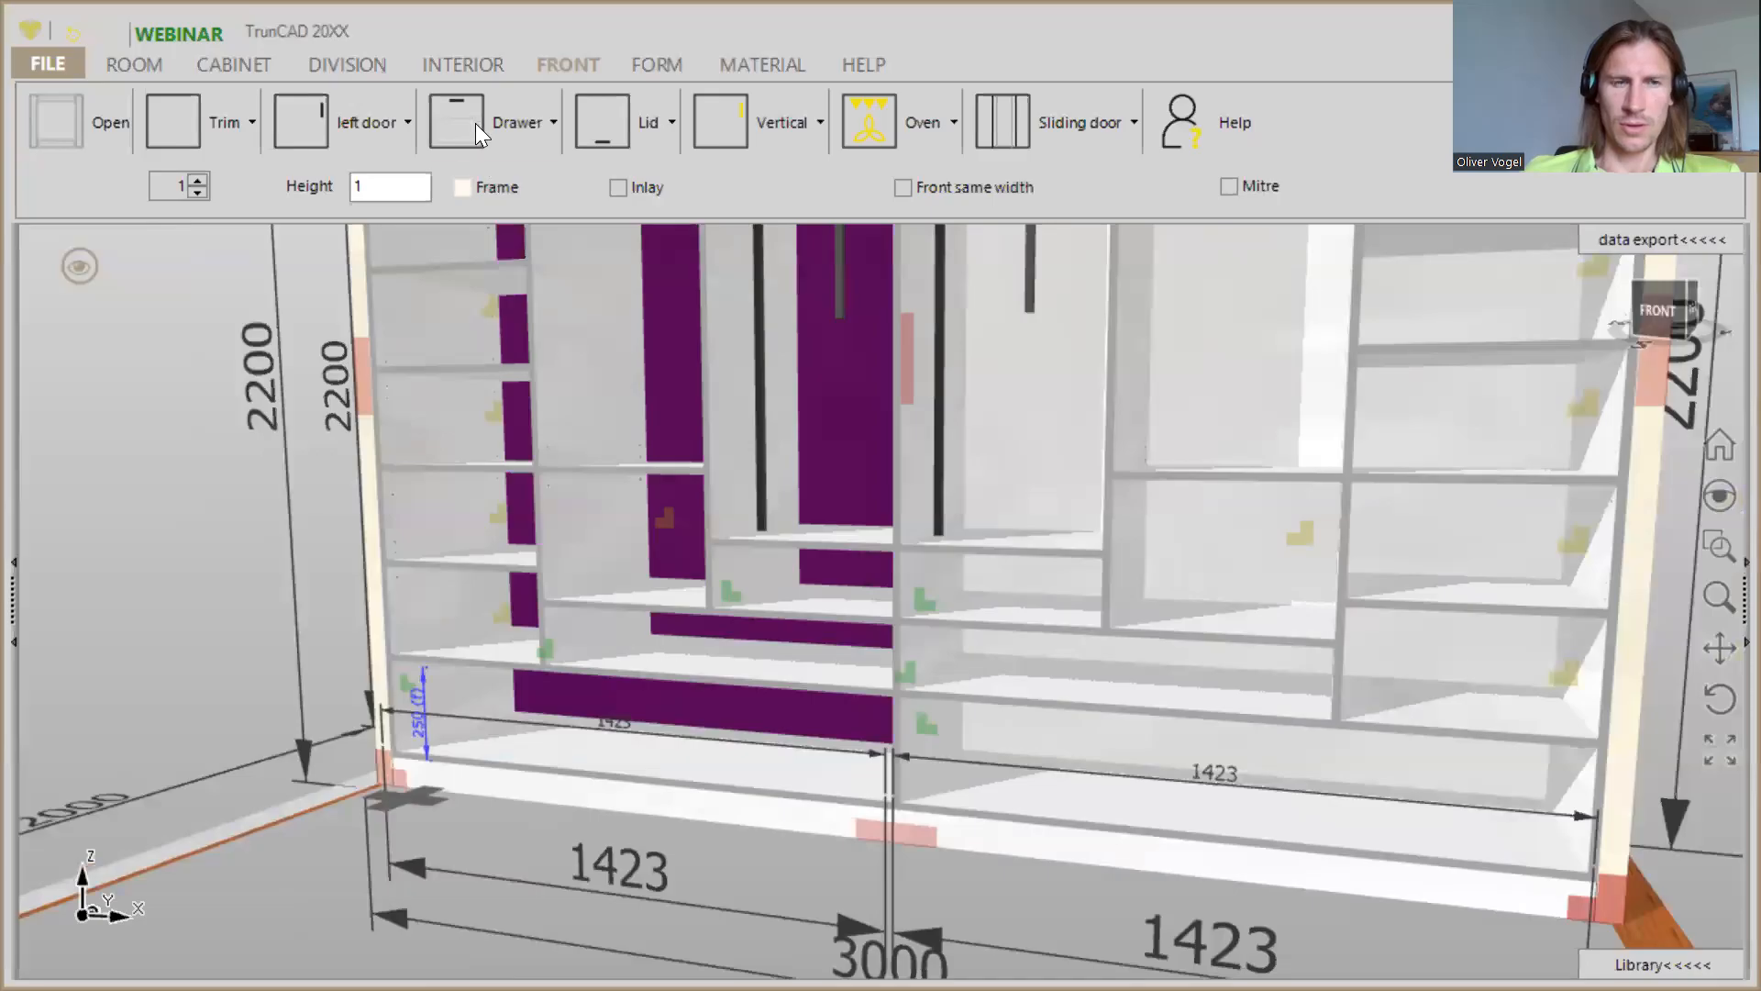
drag(475, 123, 628, 716)
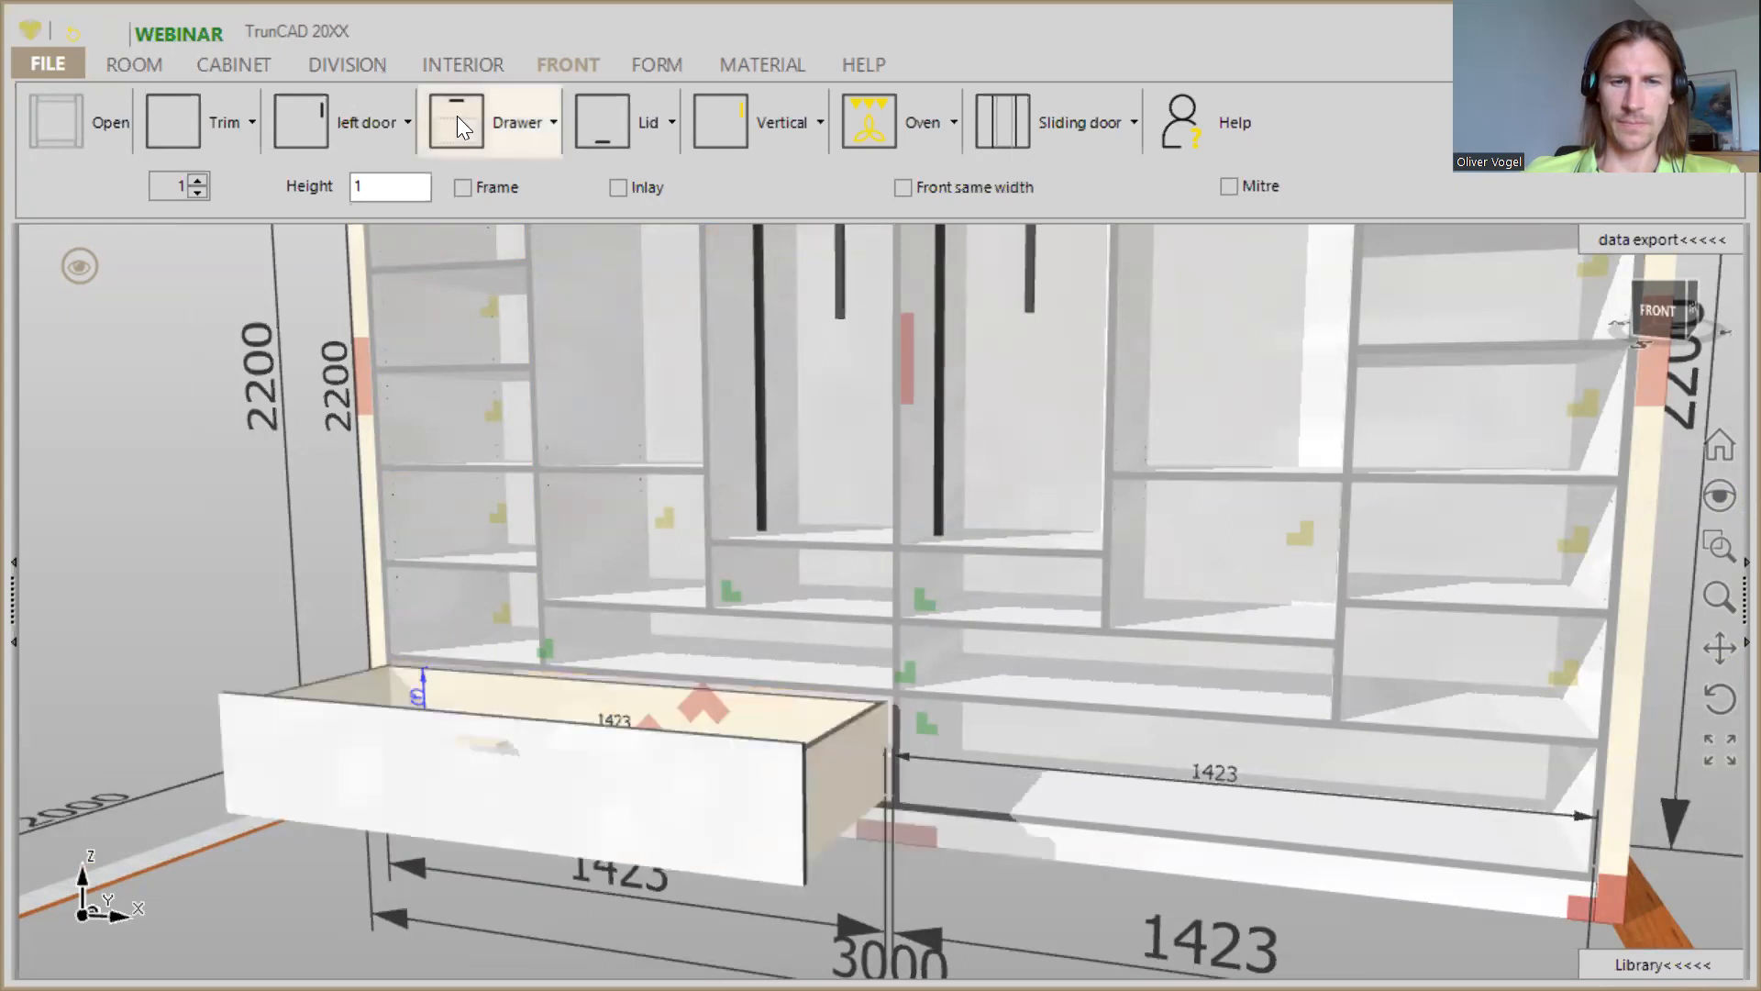
- Show the fronts closed and fit drawers in the two low compartments stacked above the bottom drawer in the left half
click(79, 268)
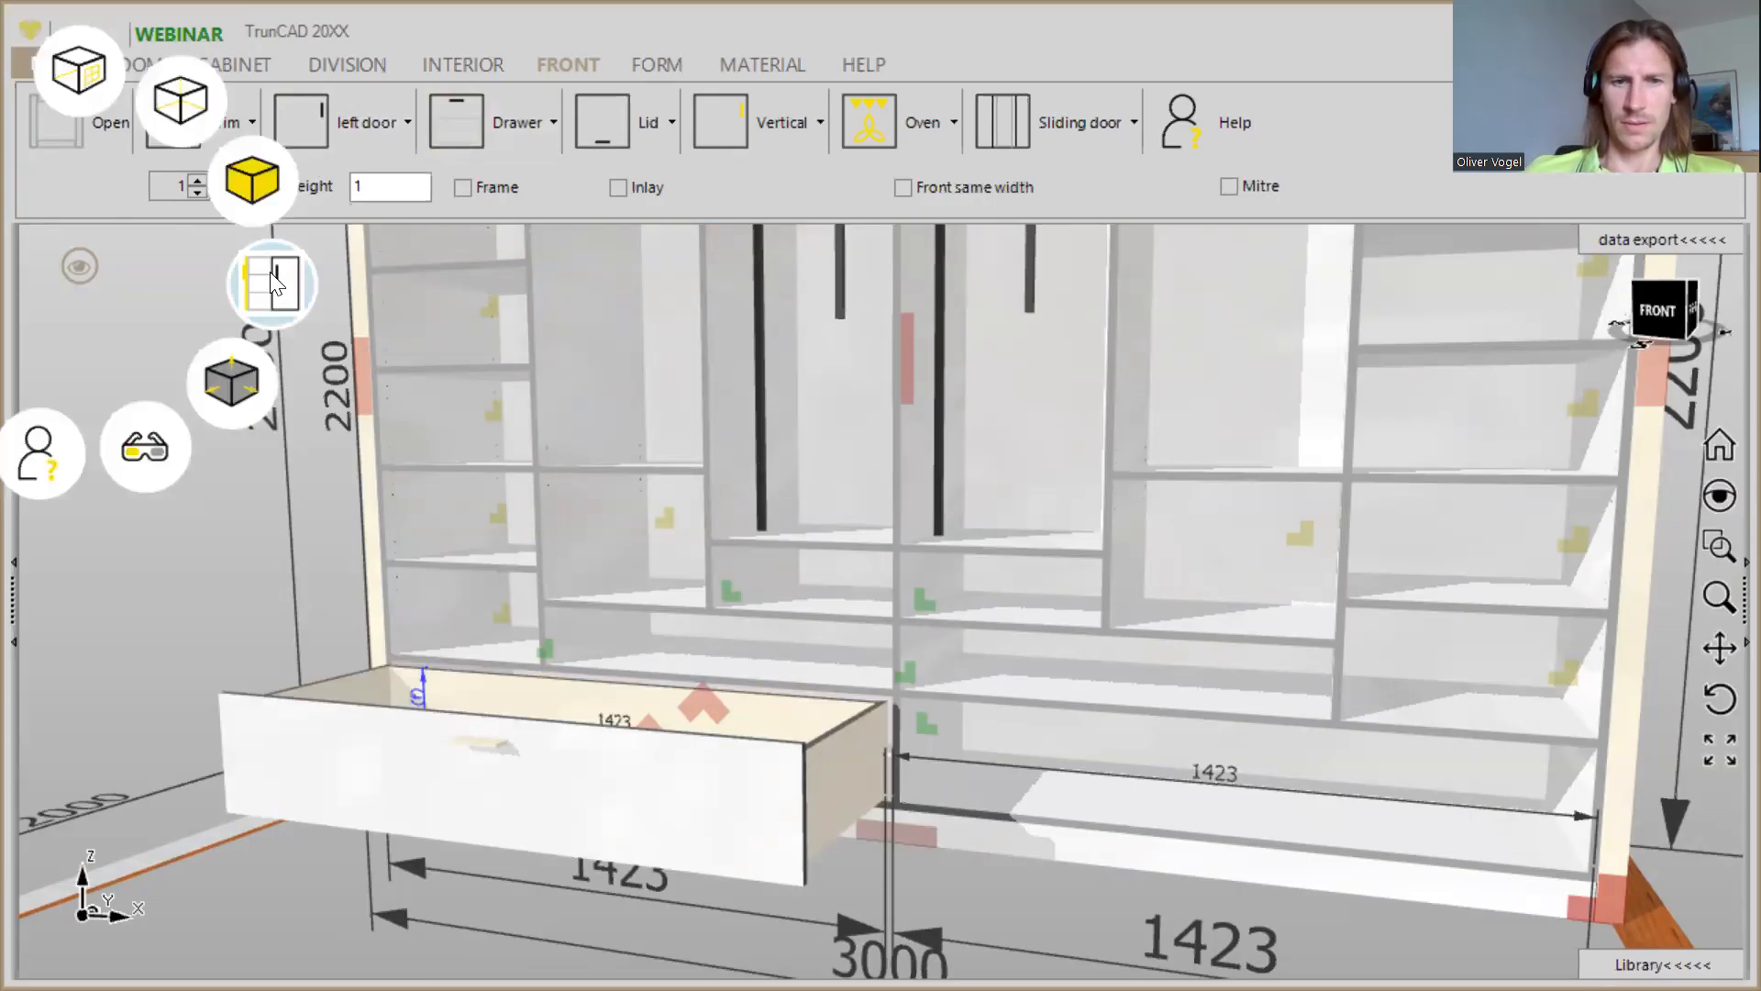
click(273, 274)
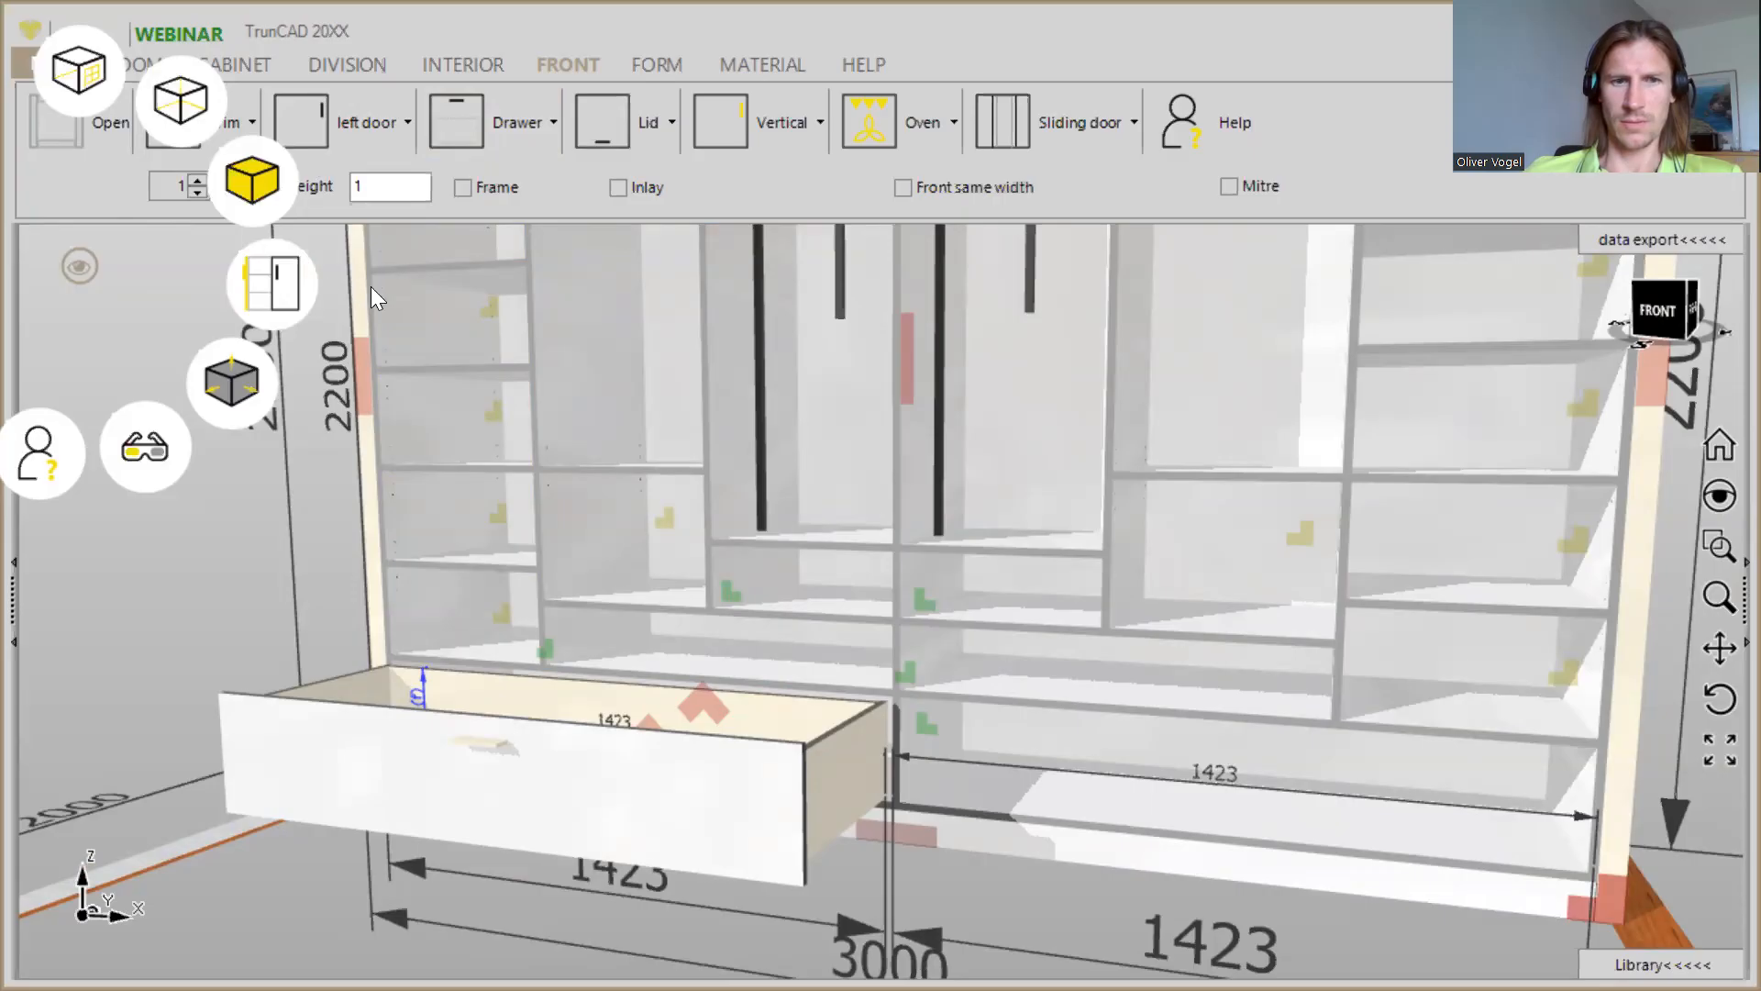
click(453, 121)
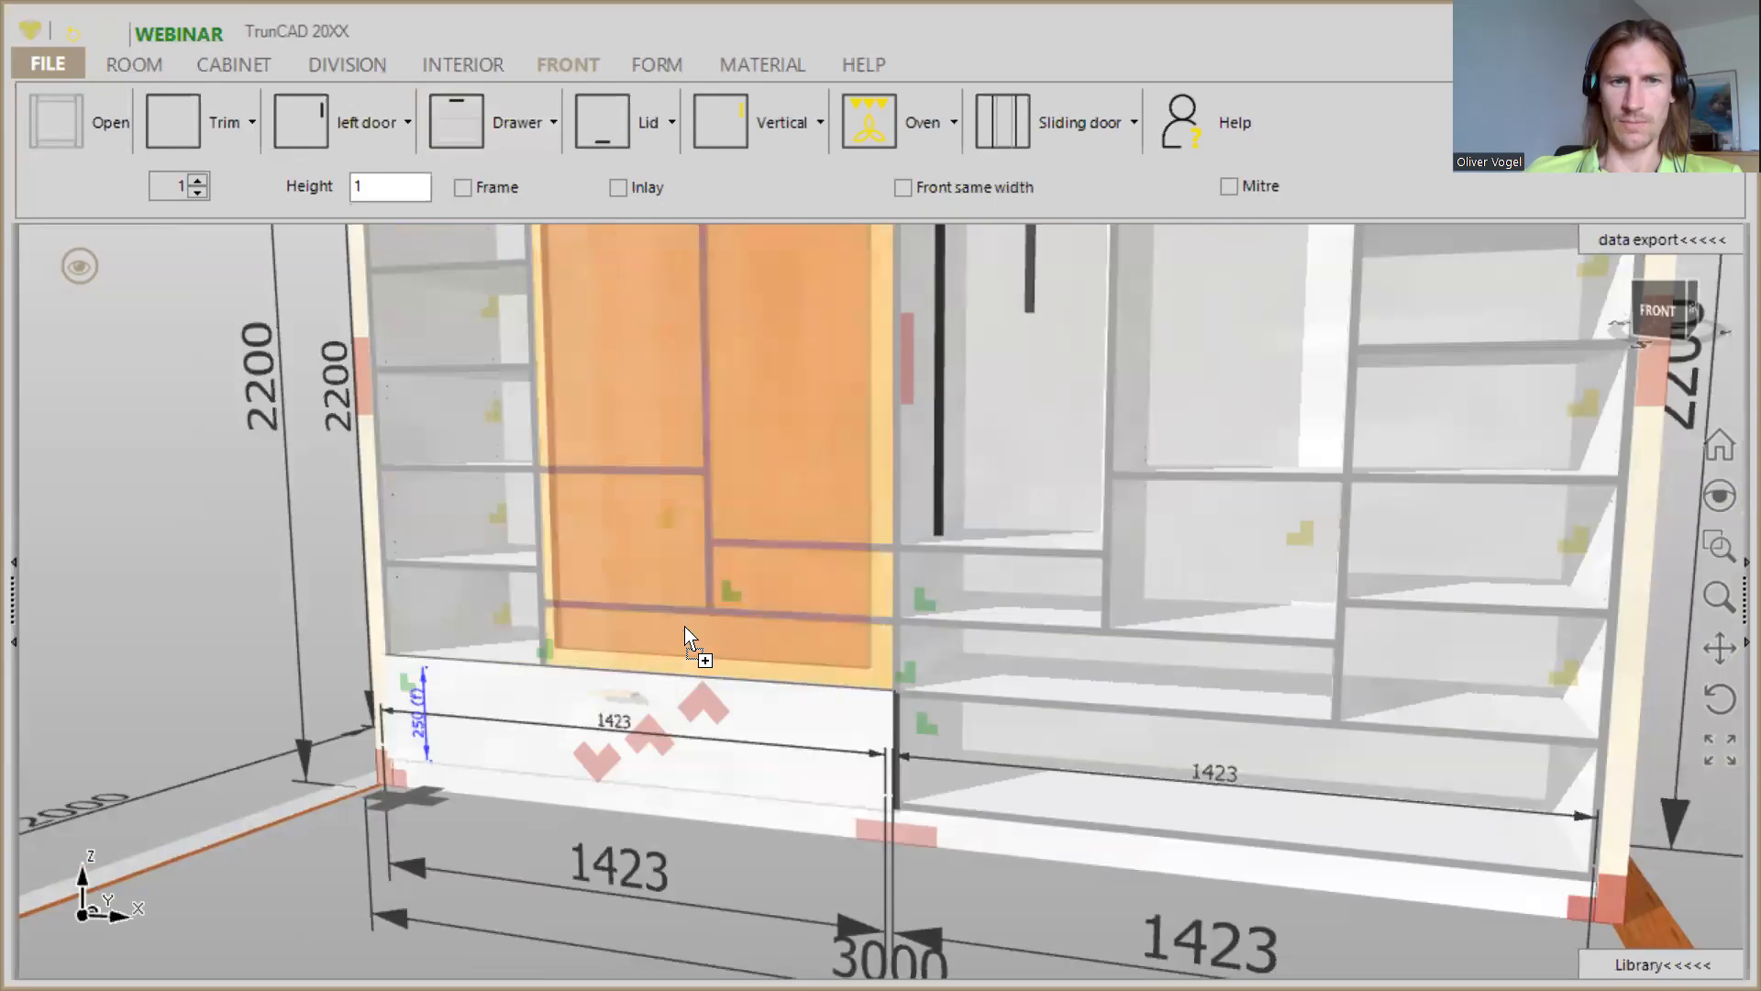
click(472, 108)
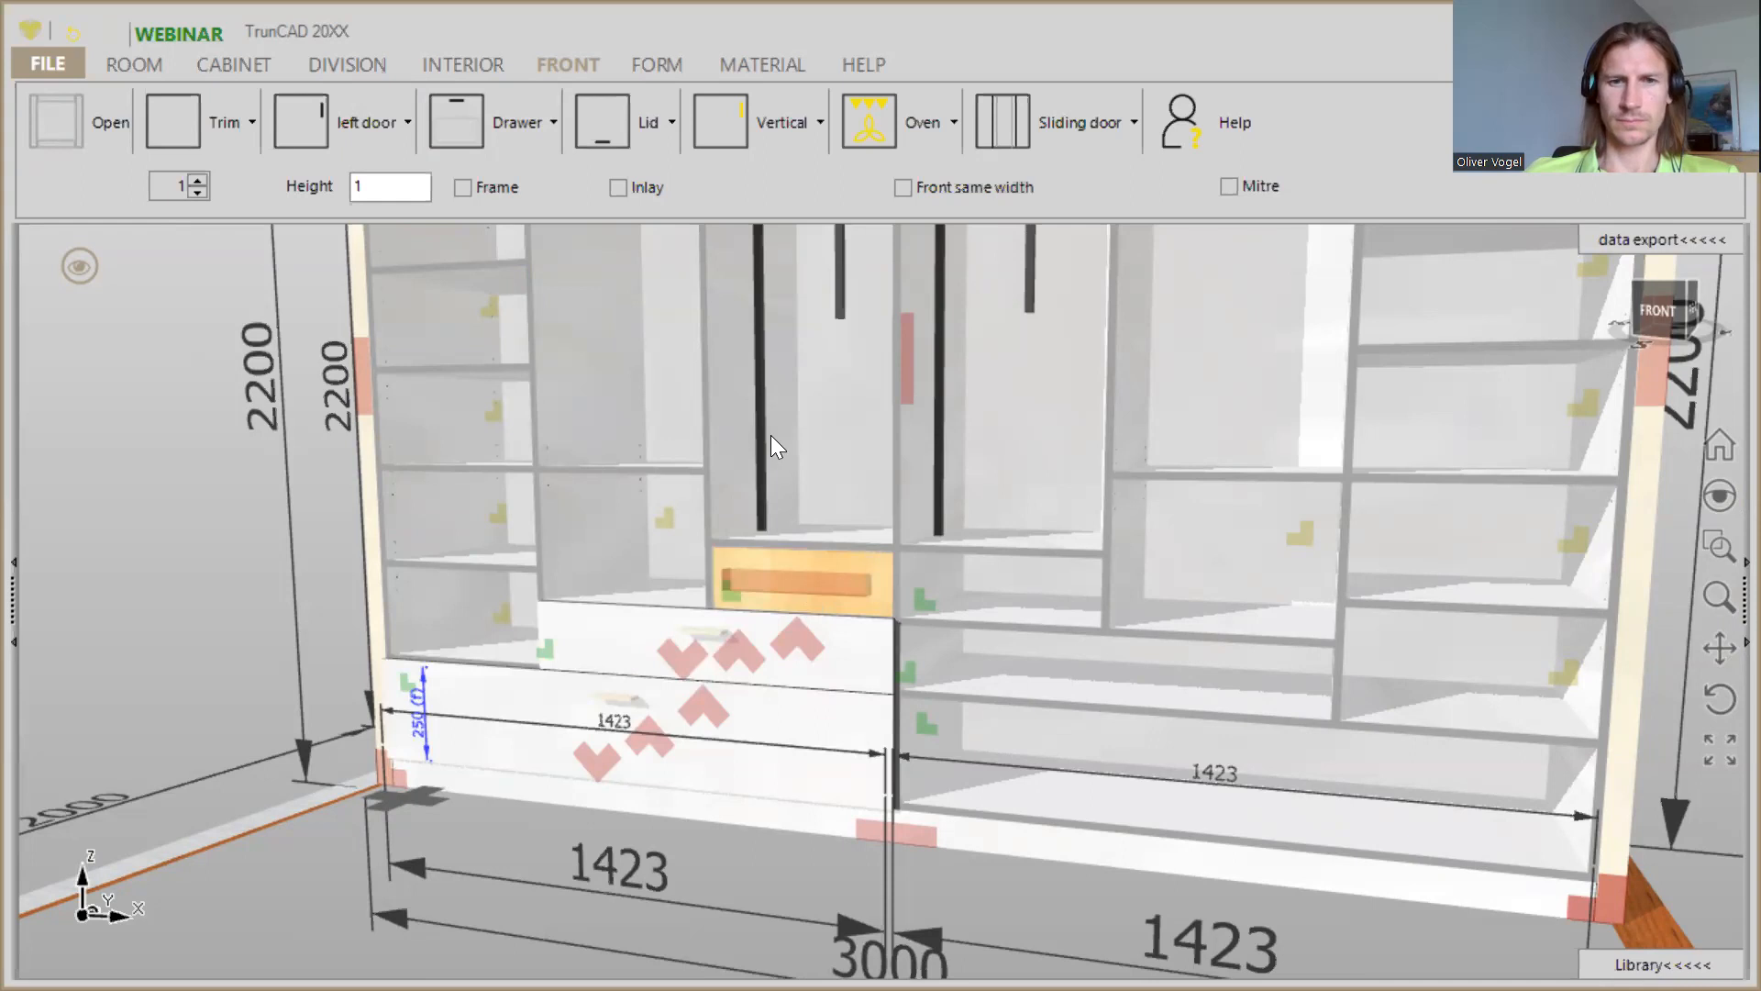
- Fit drawers in the three stacked low compartments of the right half, from the narrow upper one to the wide bottom one
click(466, 126)
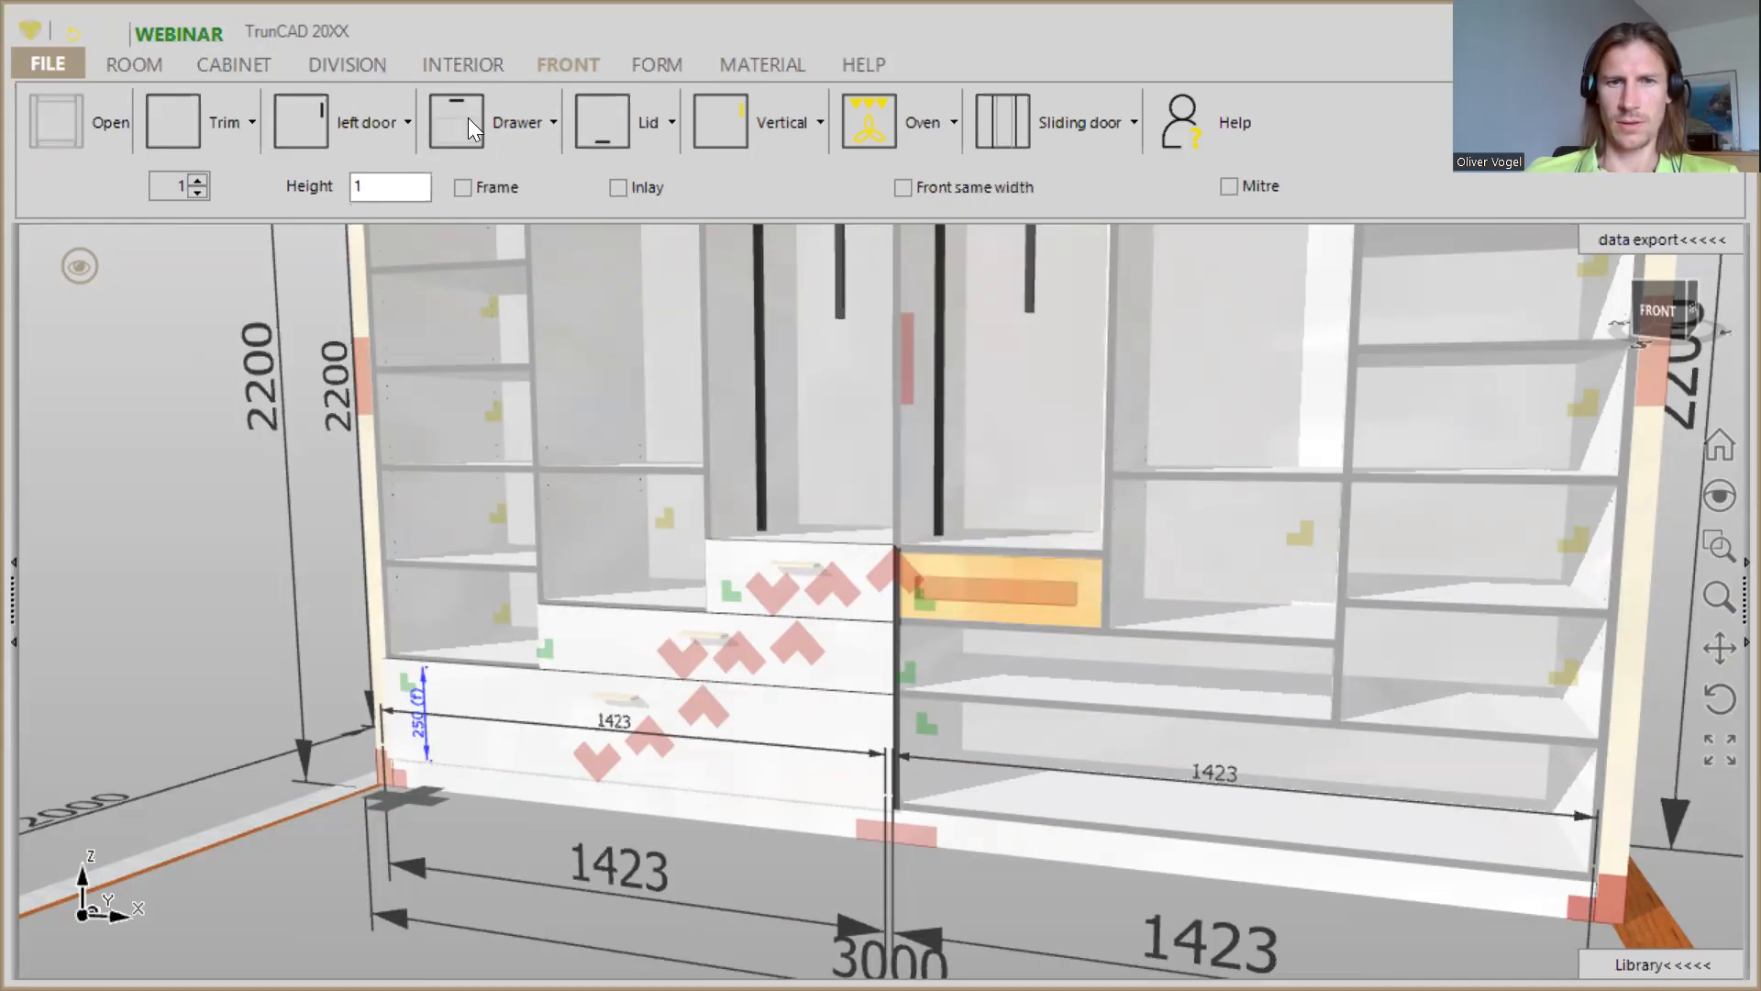
drag(468, 117, 1088, 668)
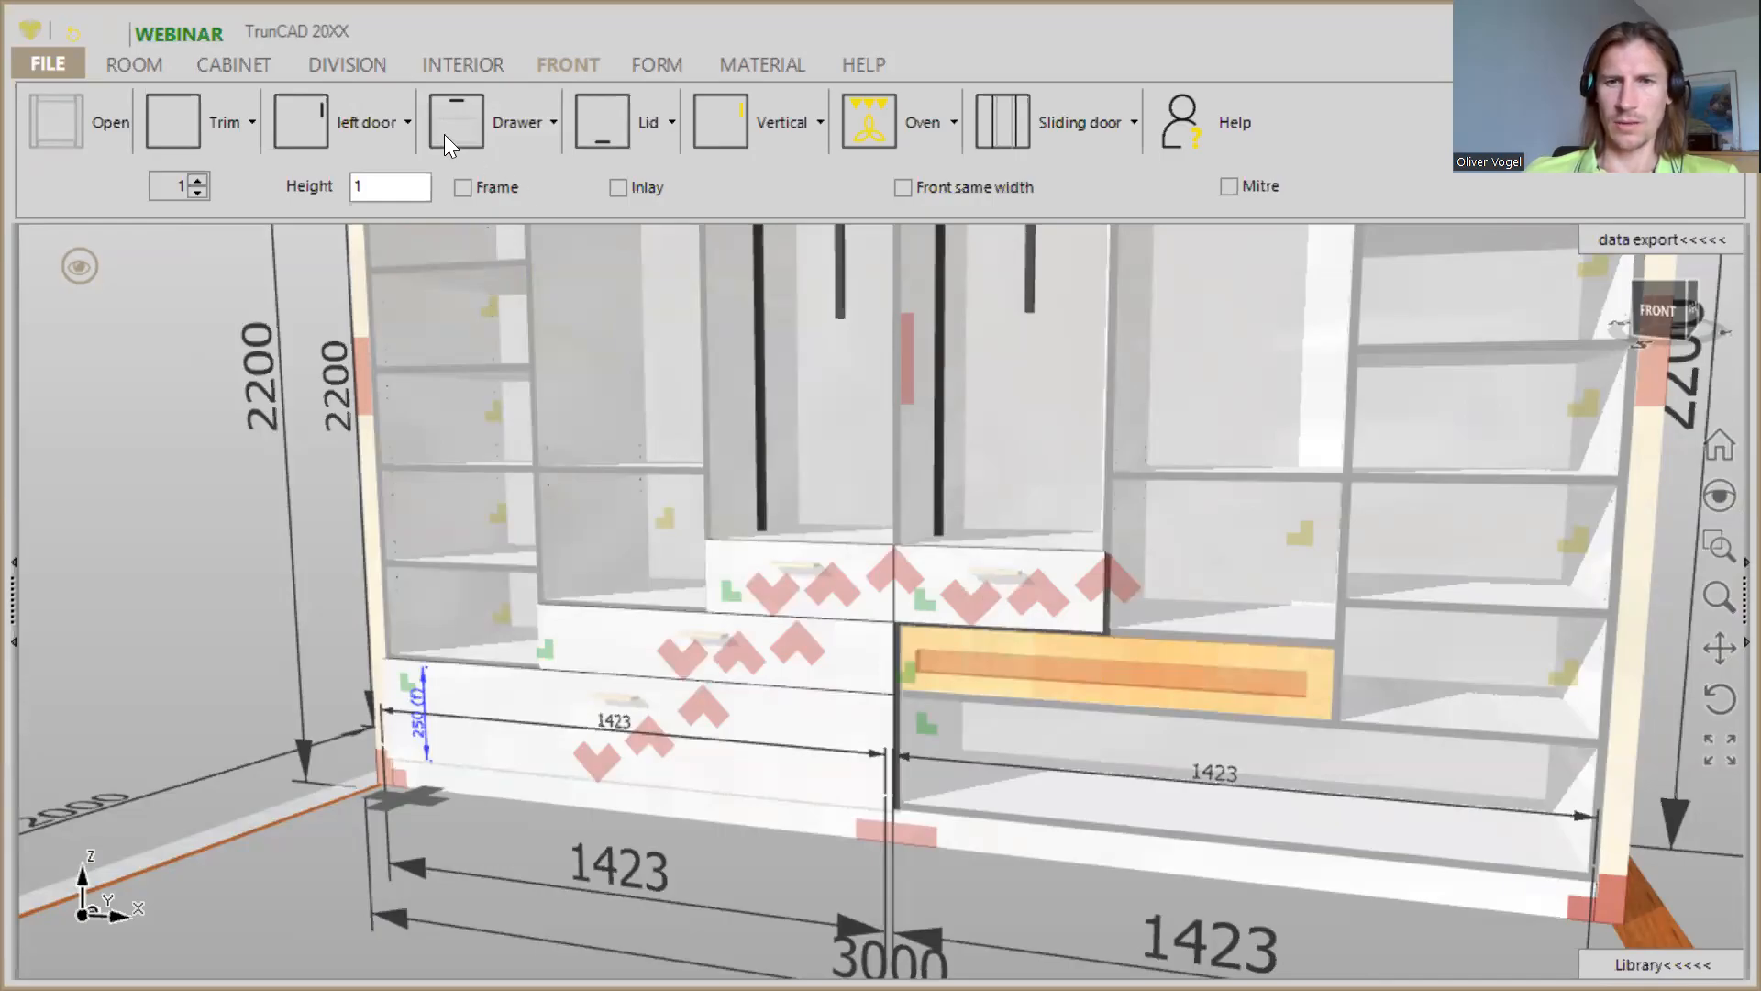
drag(444, 134, 1121, 758)
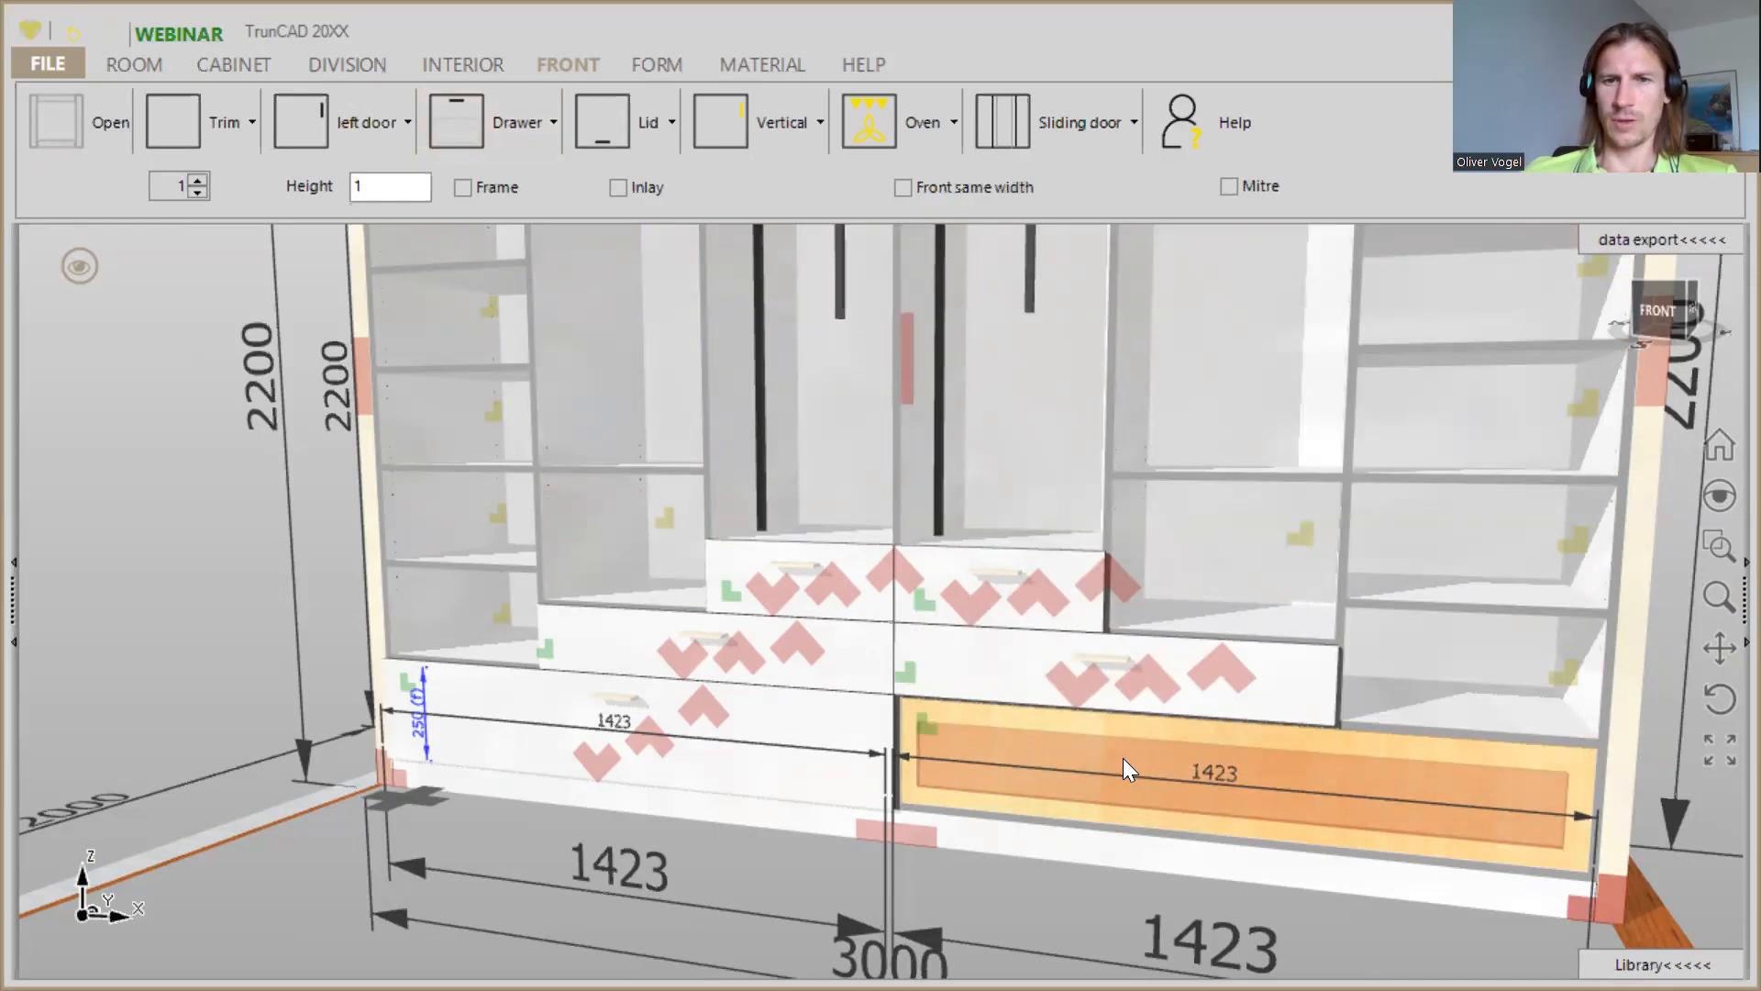
- Try a single drawer whose front covers all the openings of the leftmost column above the bottom drawer
scroll(1123, 757, down, 4)
middle_drag(1122, 758, 1076, 746)
scroll(1062, 729, down, 2)
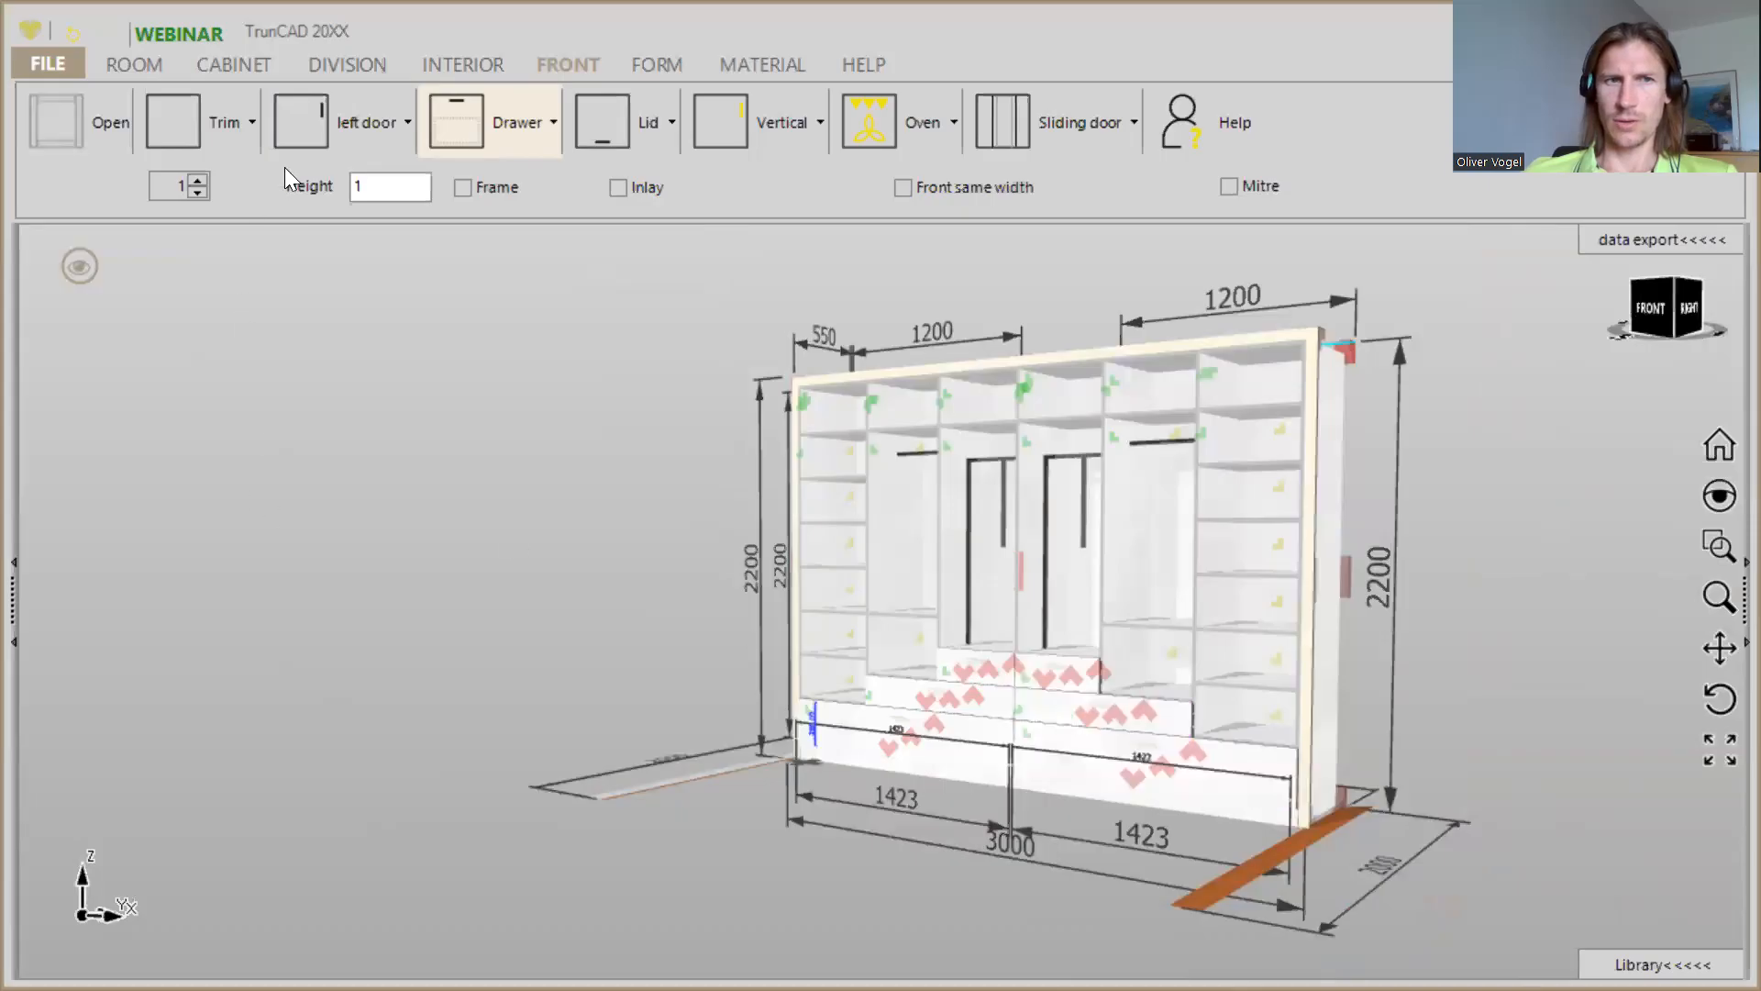
middle_drag(885, 590, 928, 609)
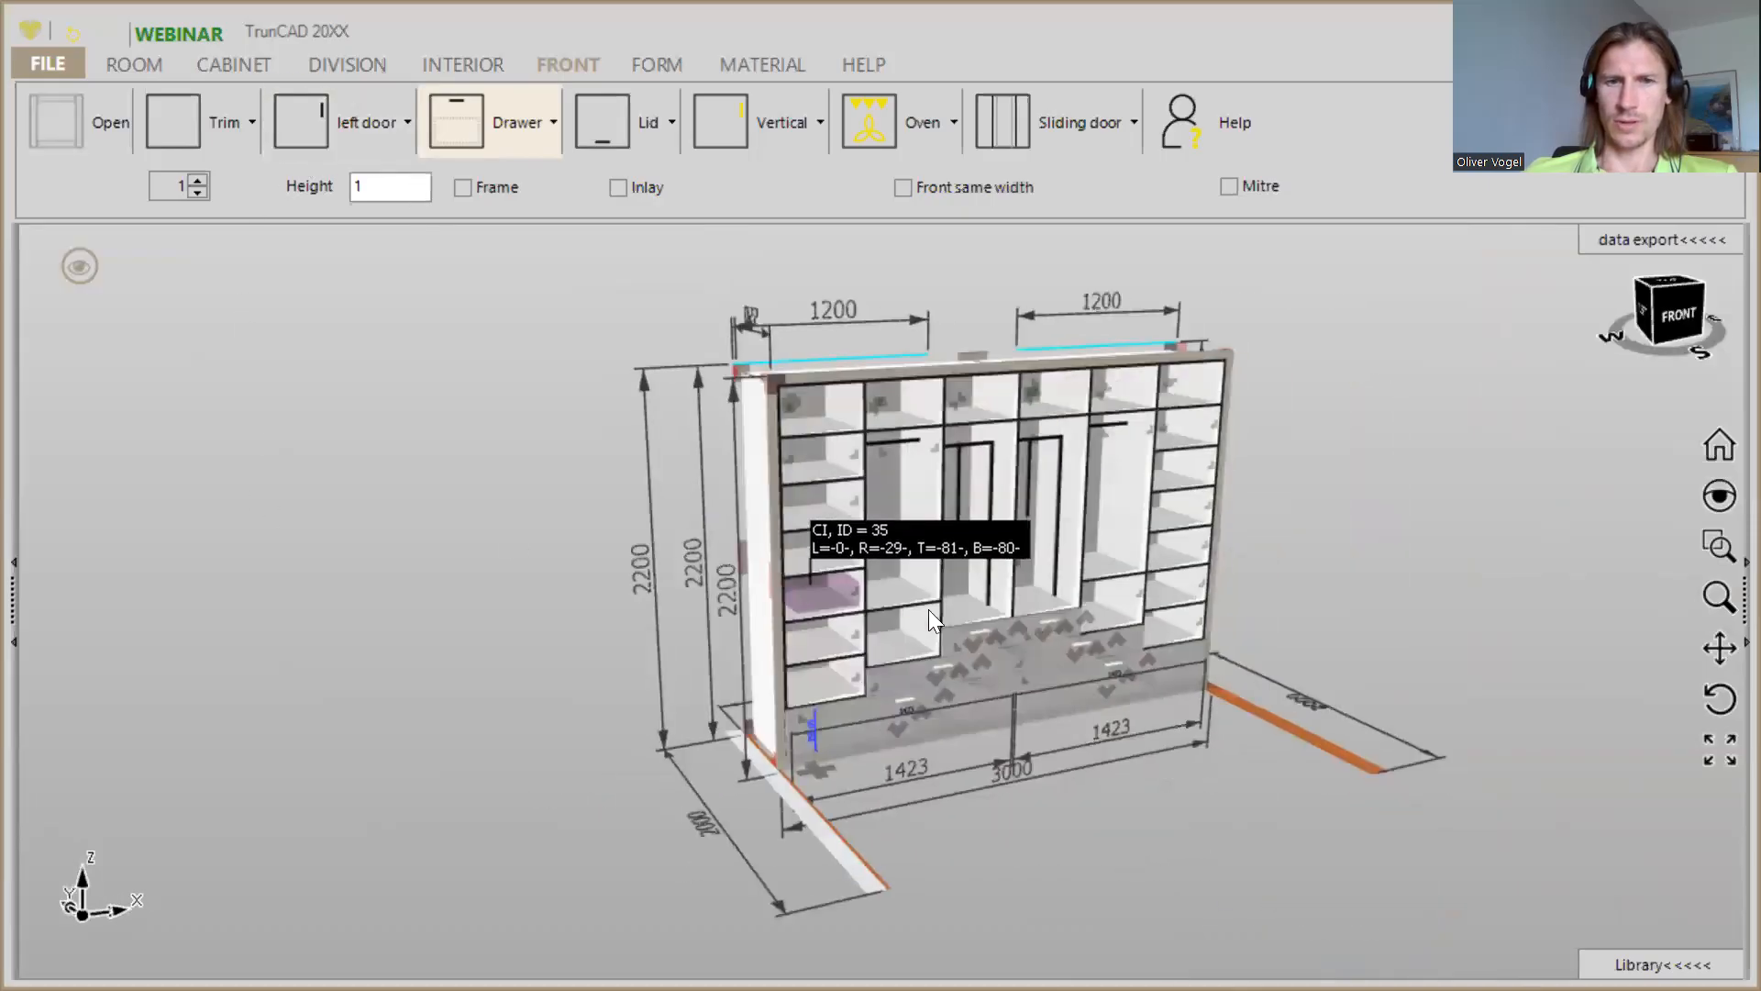
scroll(882, 575, up, 2)
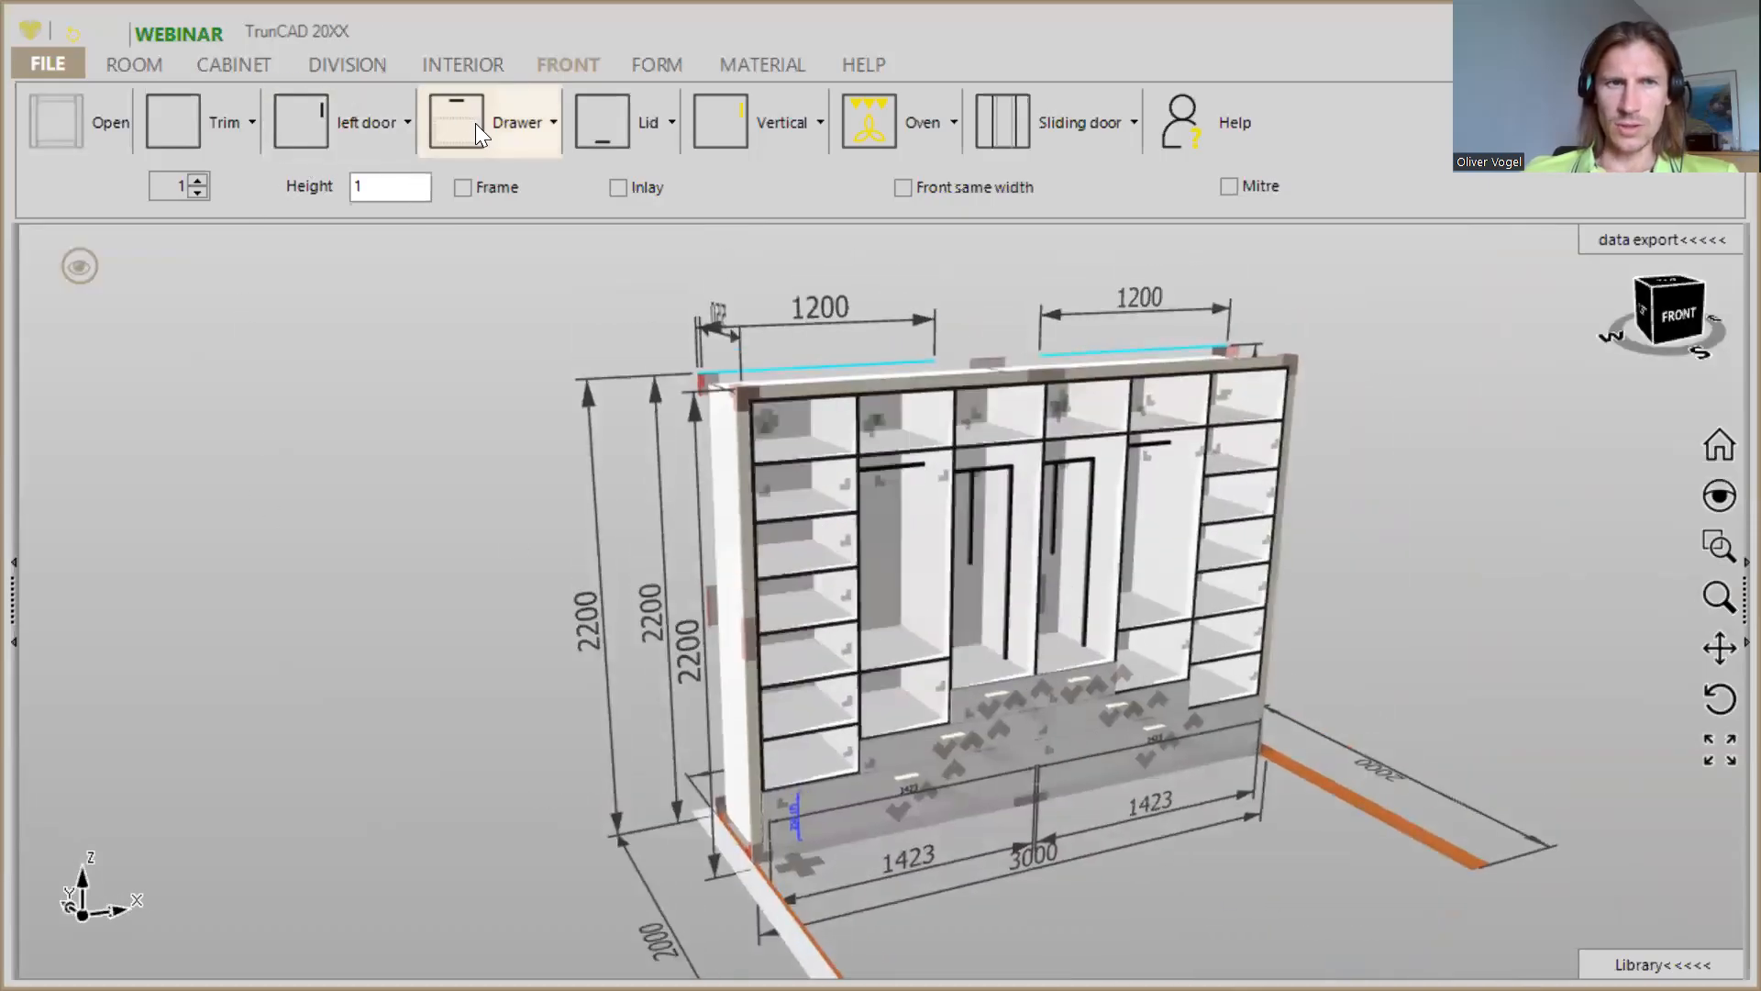
click(476, 136)
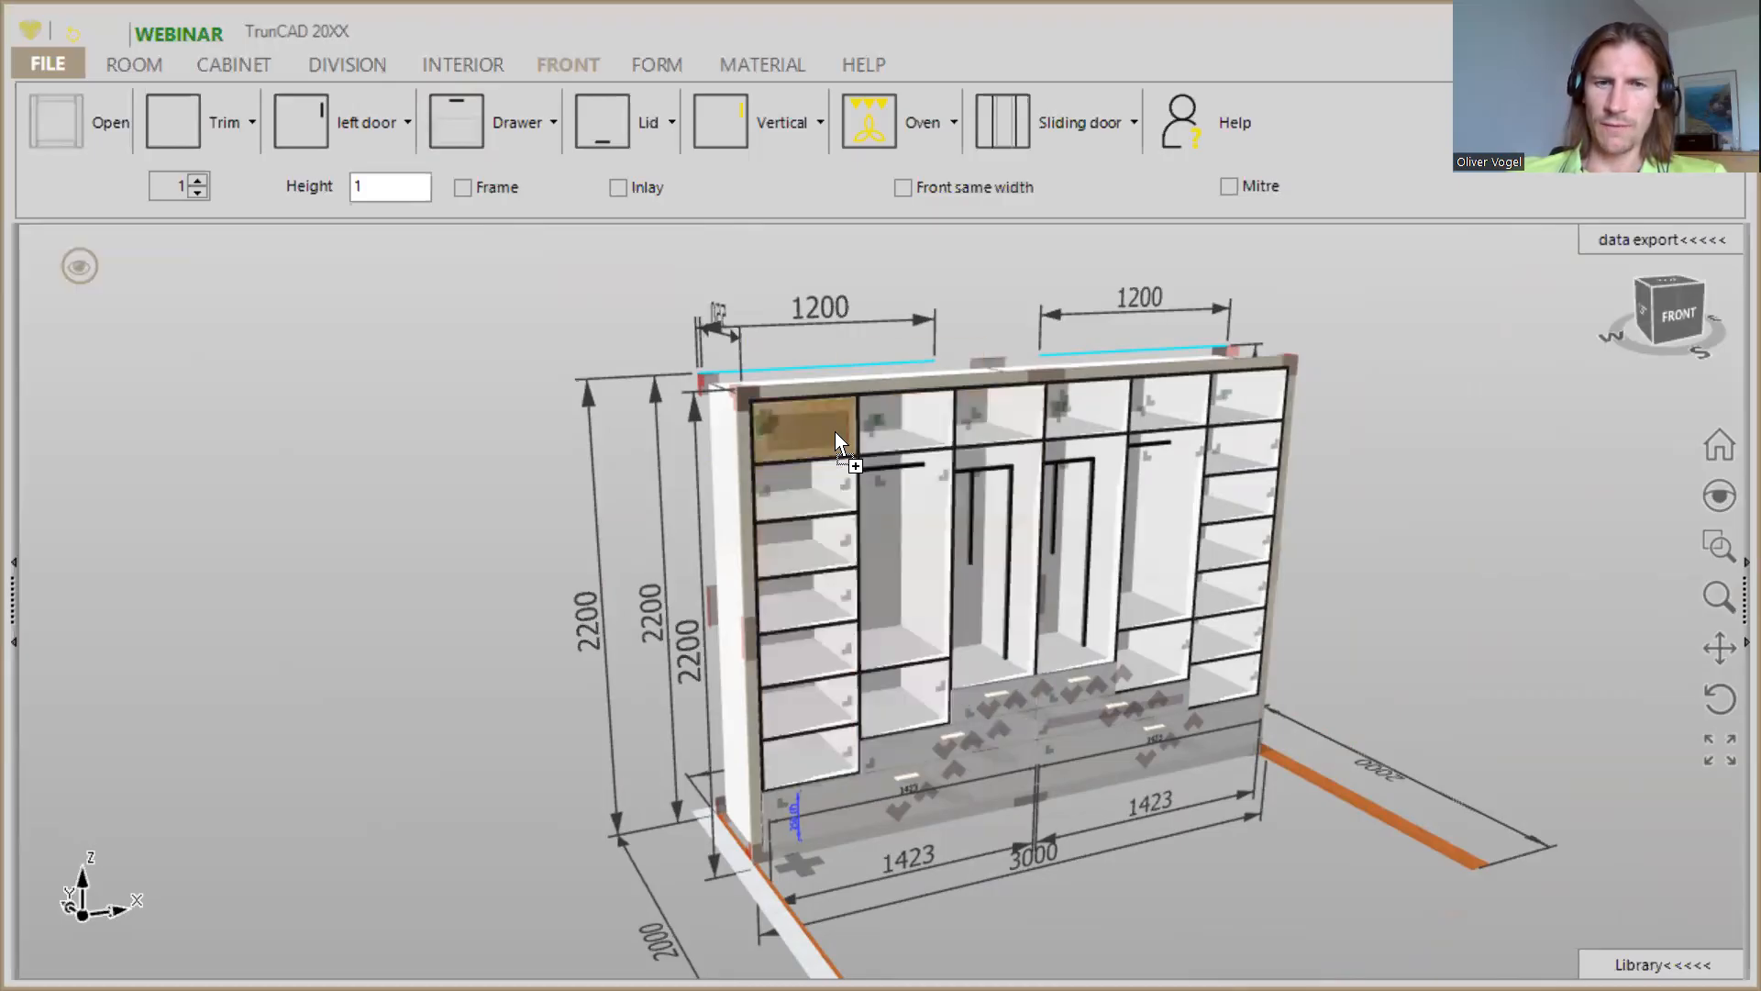
click(990, 497)
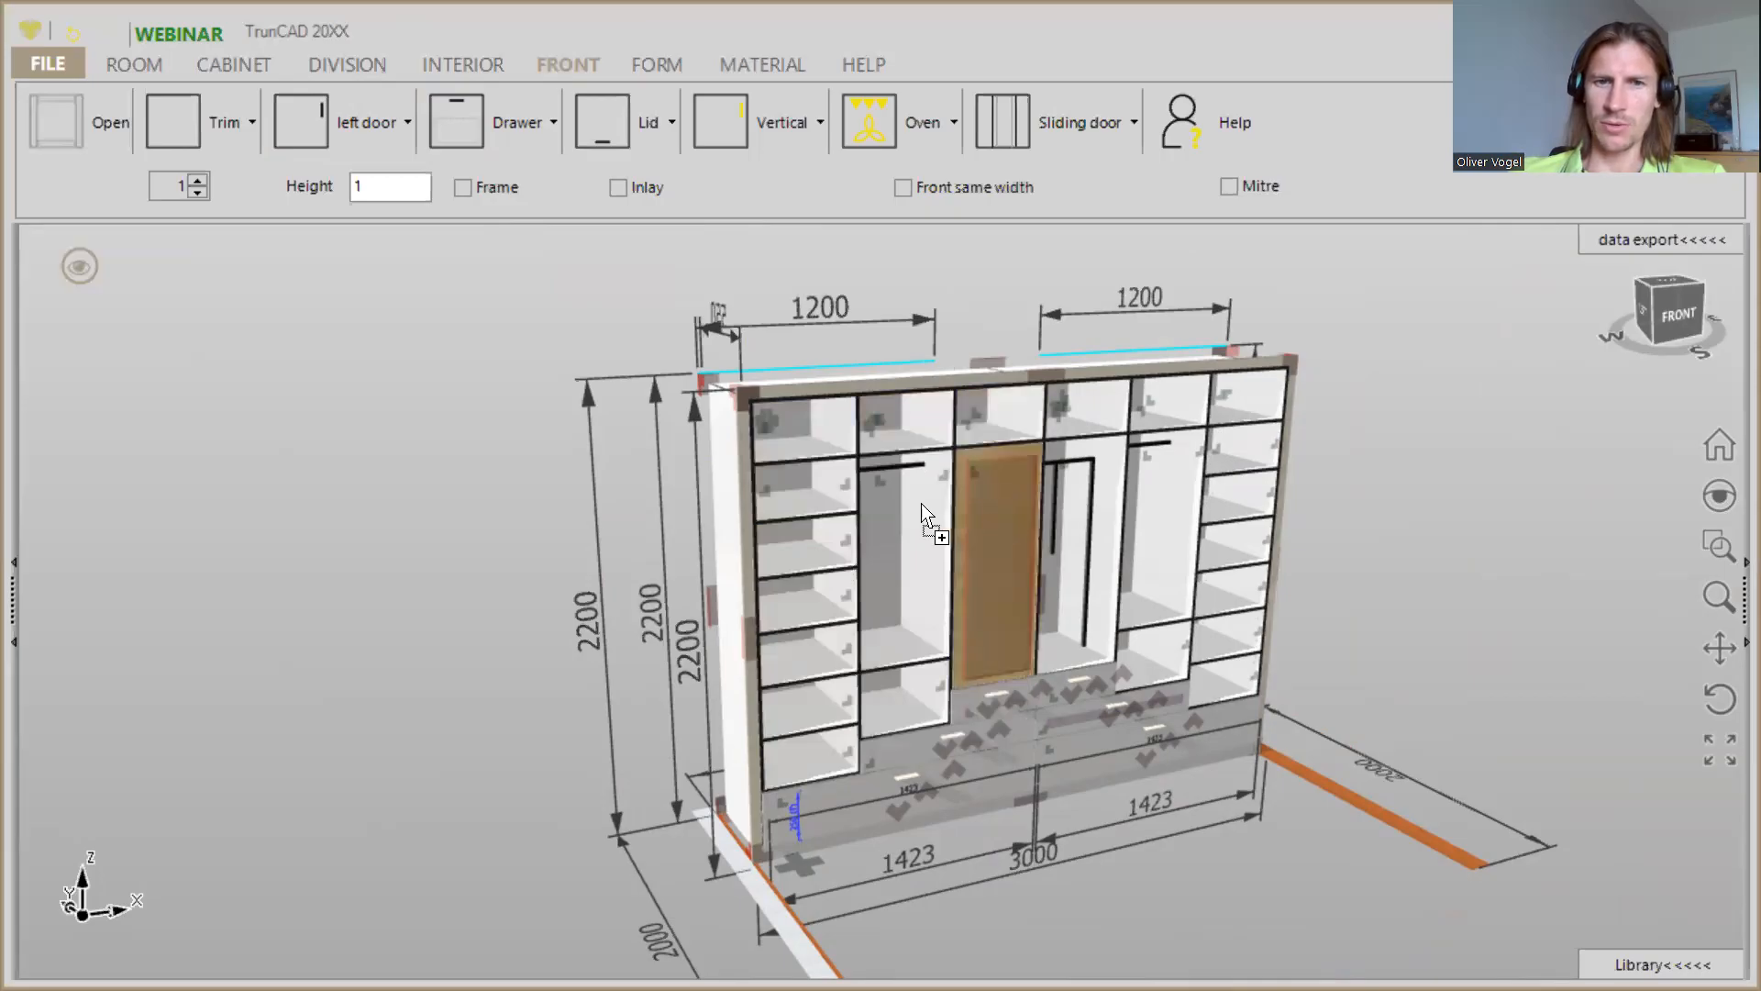
click(824, 450)
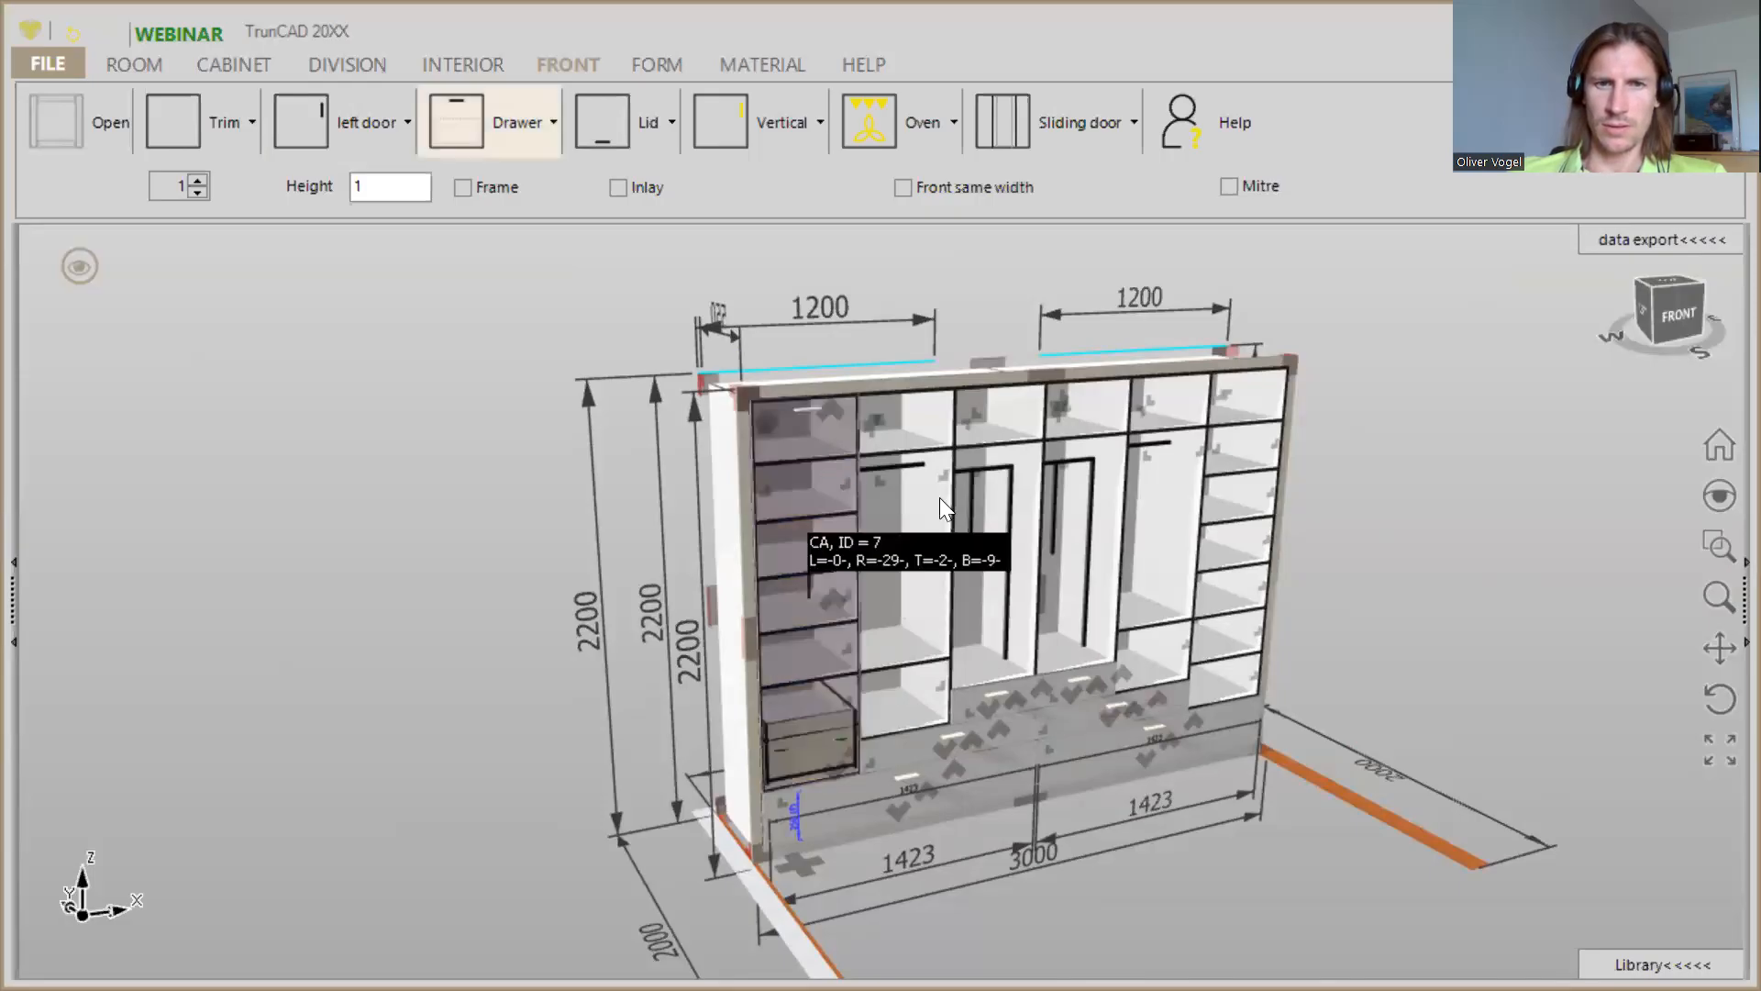
- Check the tall drawer front on the leftmost column from several angles and delete it
middle_drag(846, 520, 756, 525)
scroll(846, 621, up, 3)
middle_drag(847, 623, 758, 597)
scroll(725, 588, up, 2)
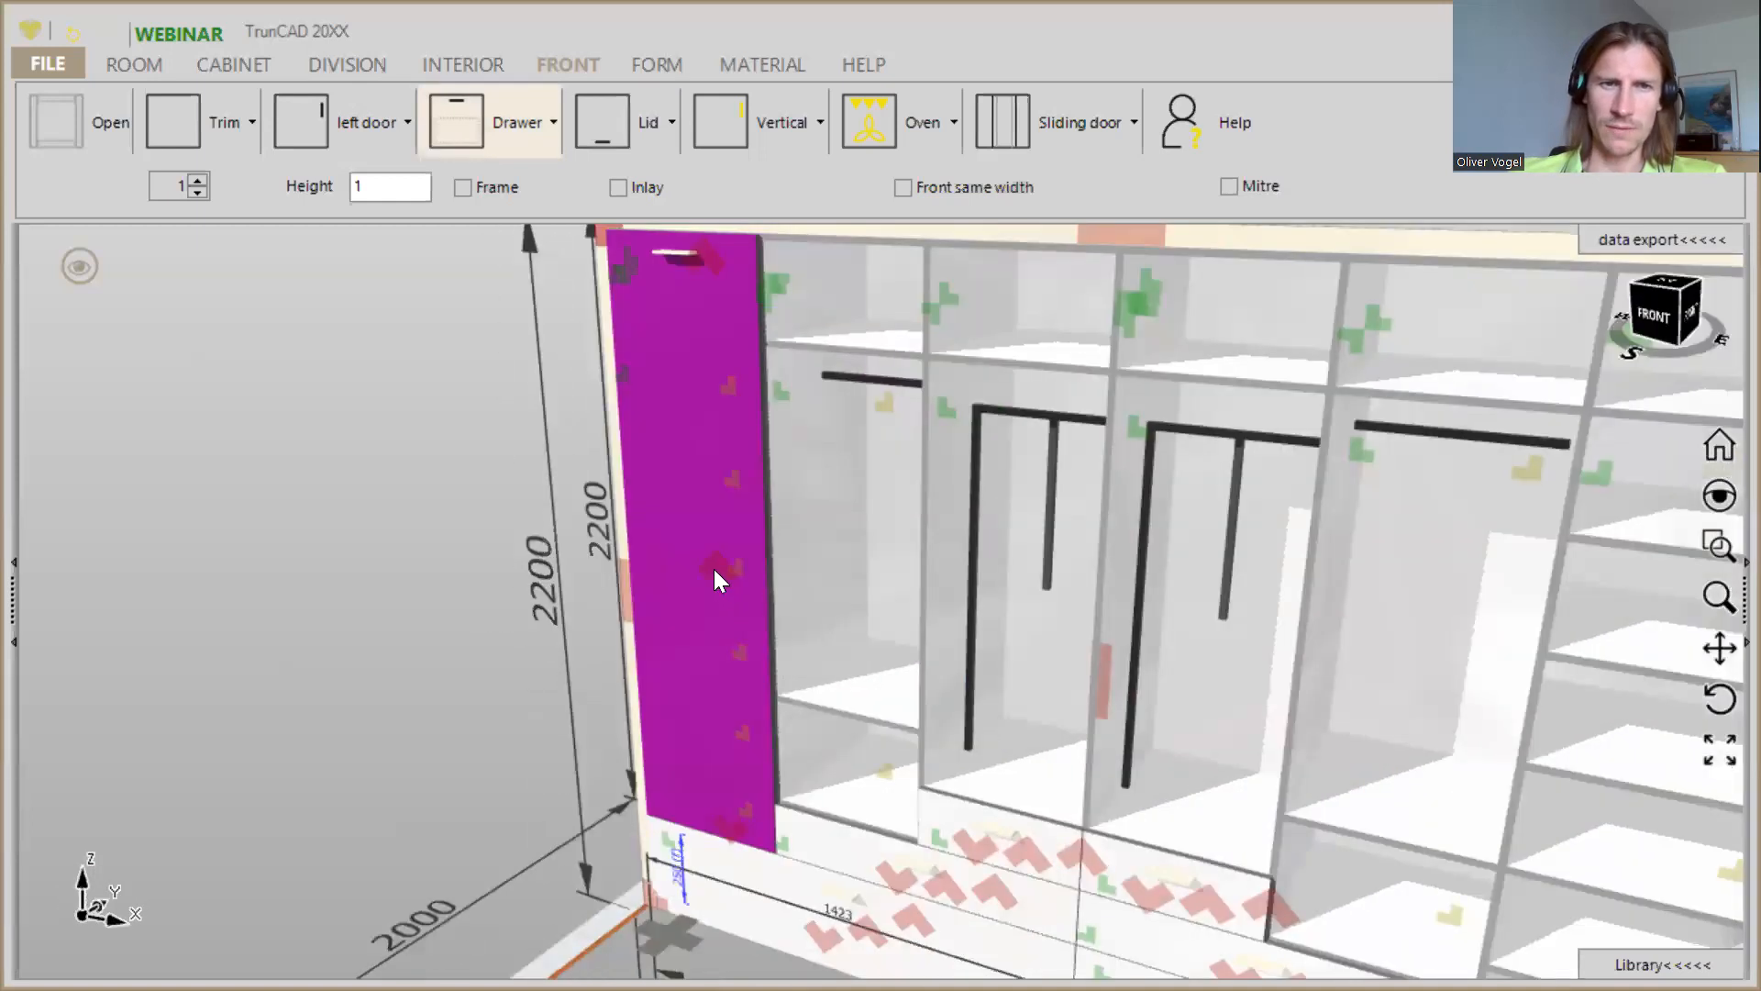
scroll(714, 569, down, 3)
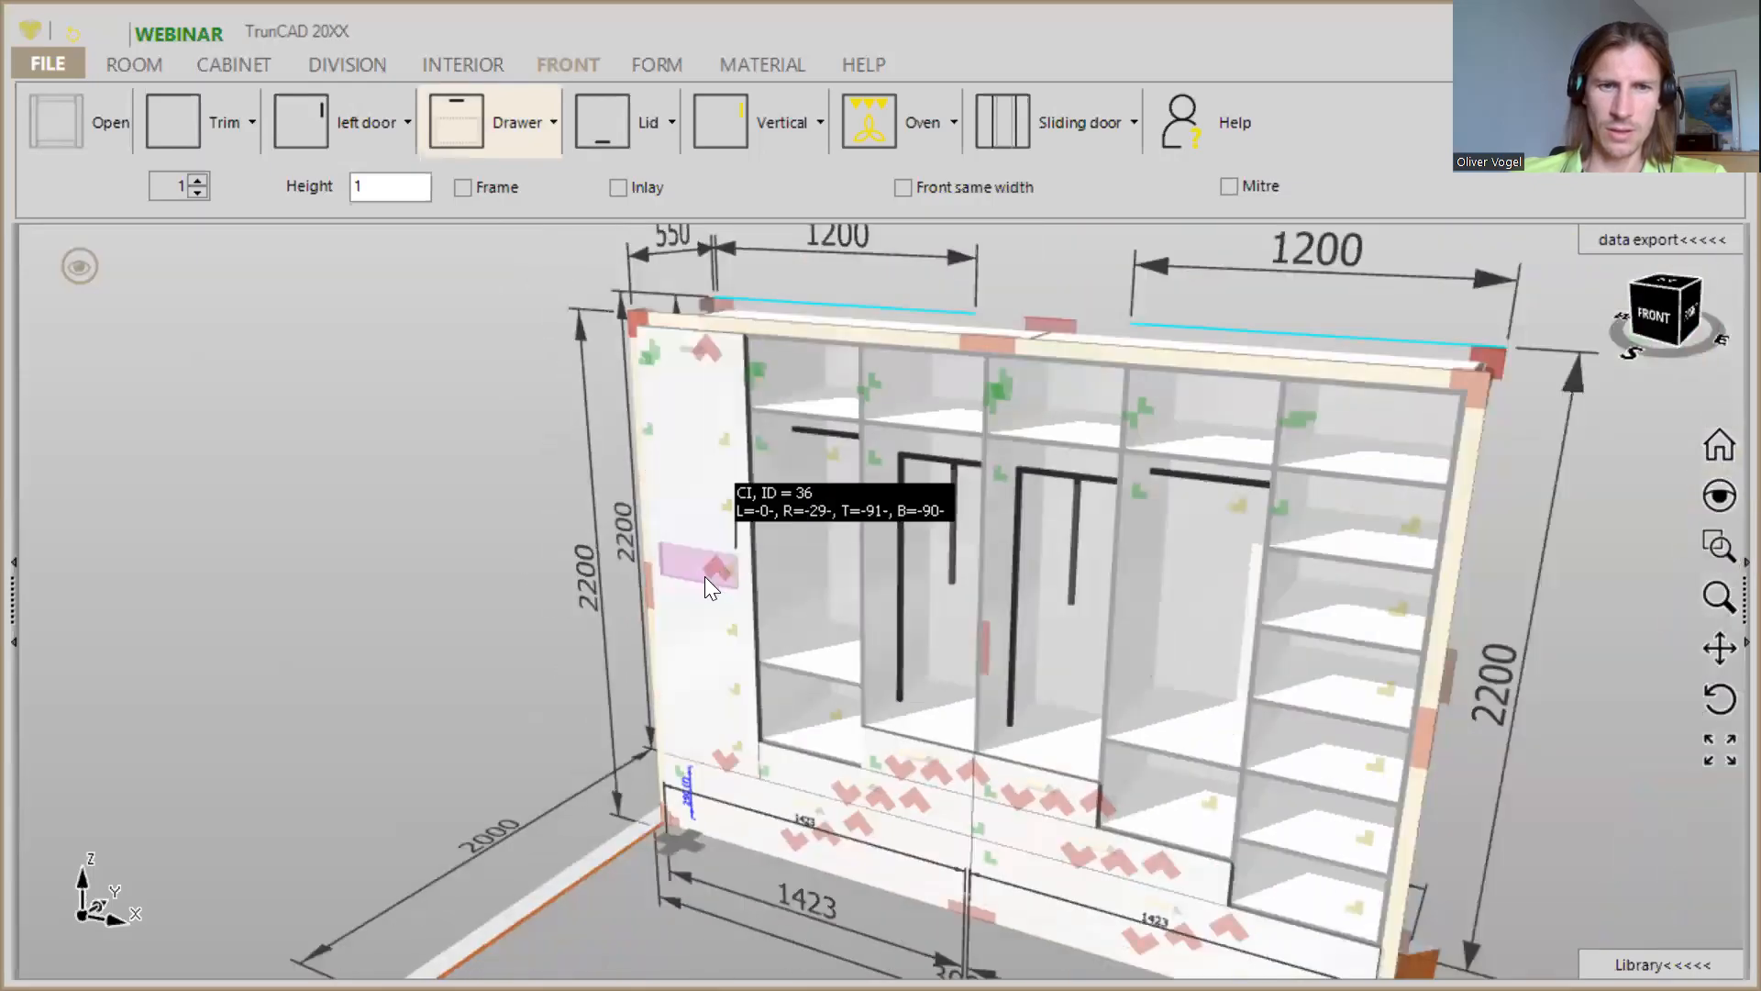
click(703, 564)
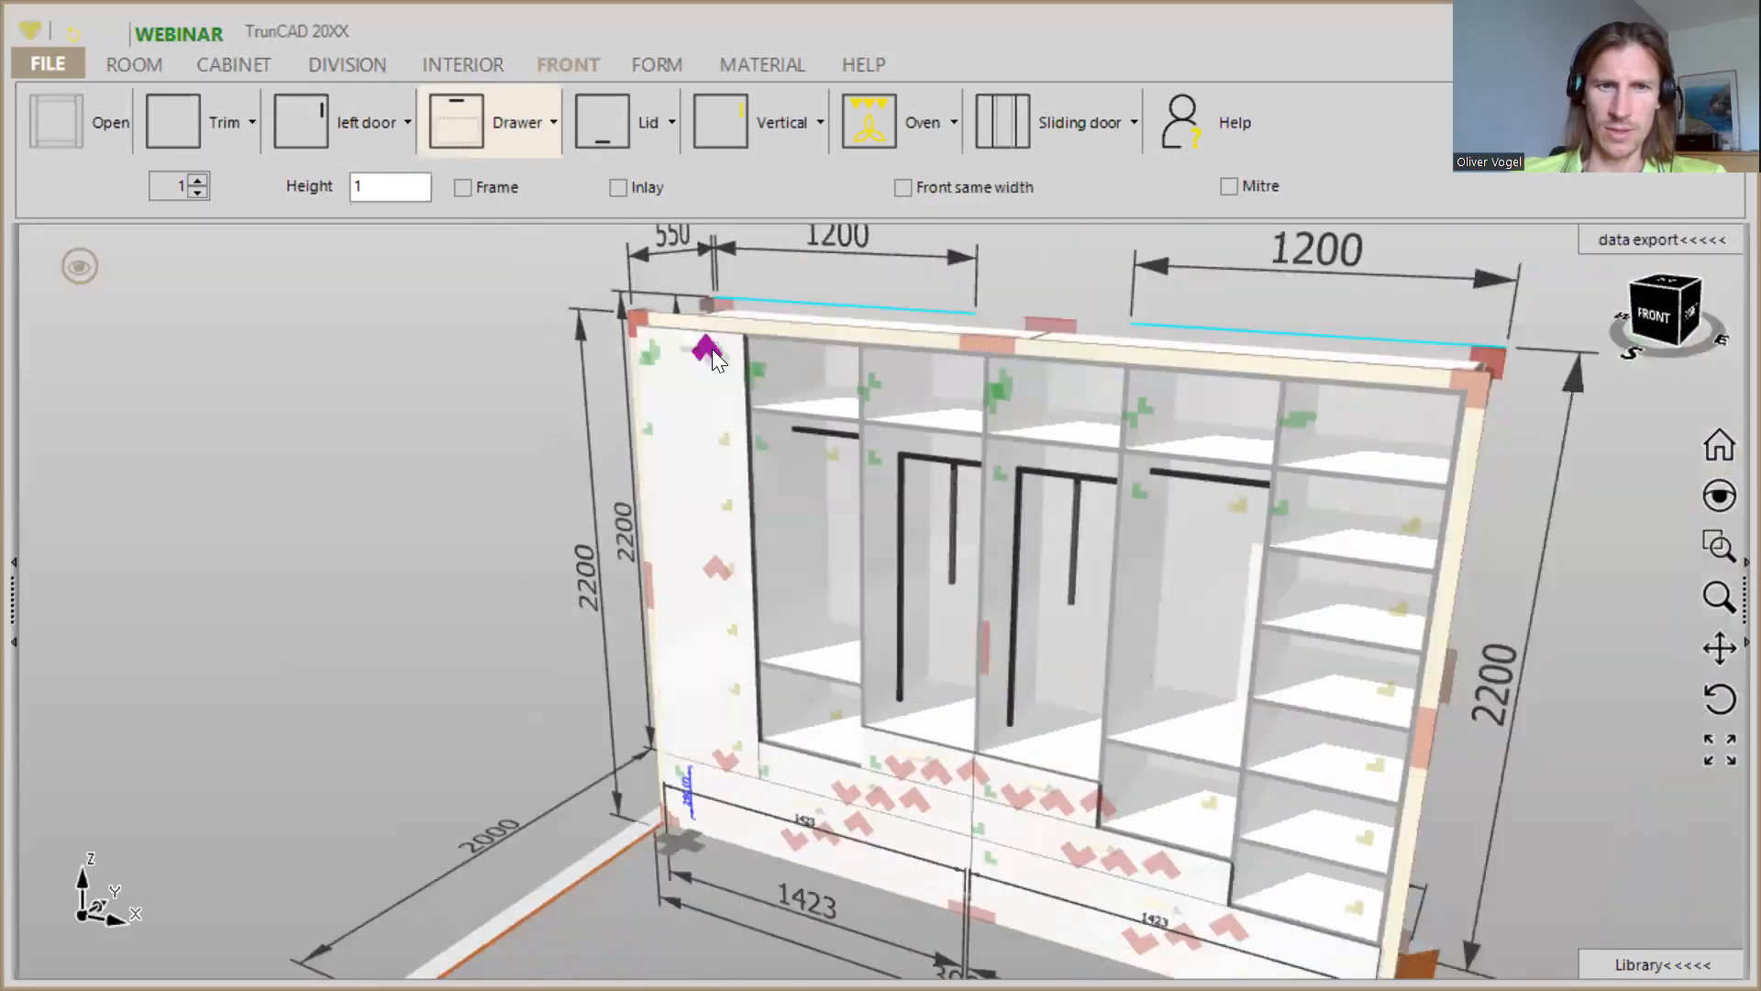
right_click(712, 352)
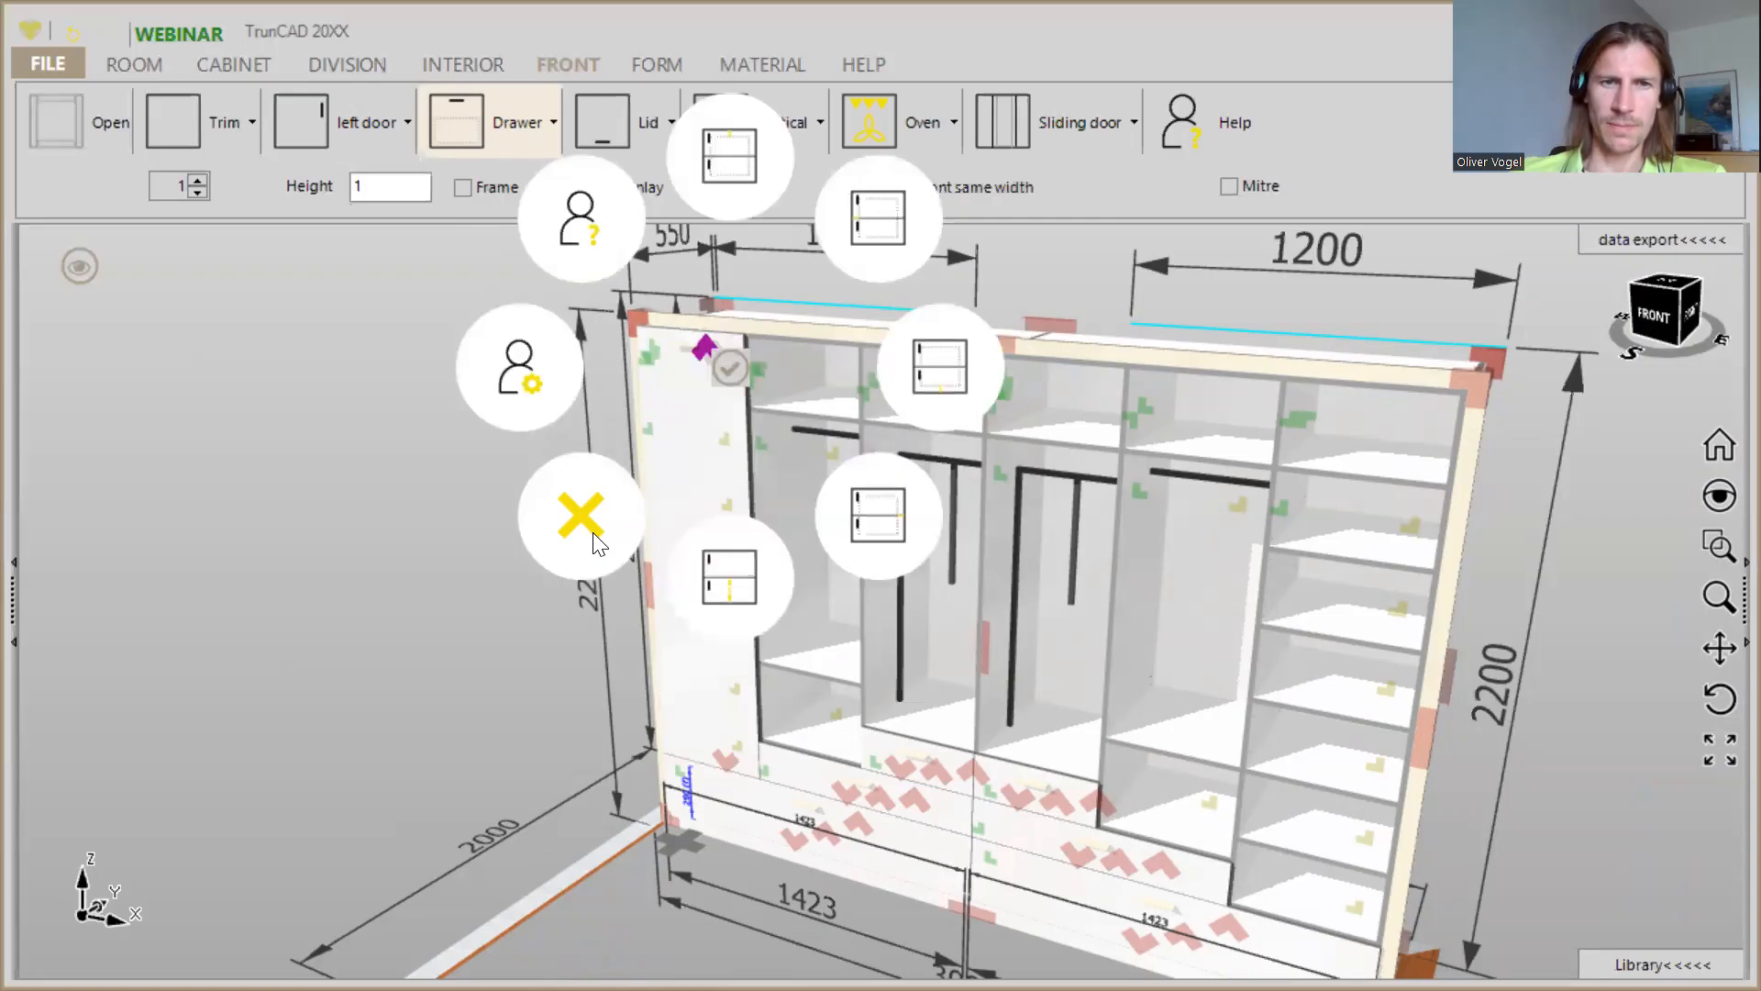
click(593, 532)
- Fit full-height left doors with Blum CLIP top INSERTA, 120° hinges over the three left columns above the drawers
middle_drag(662, 546, 767, 551)
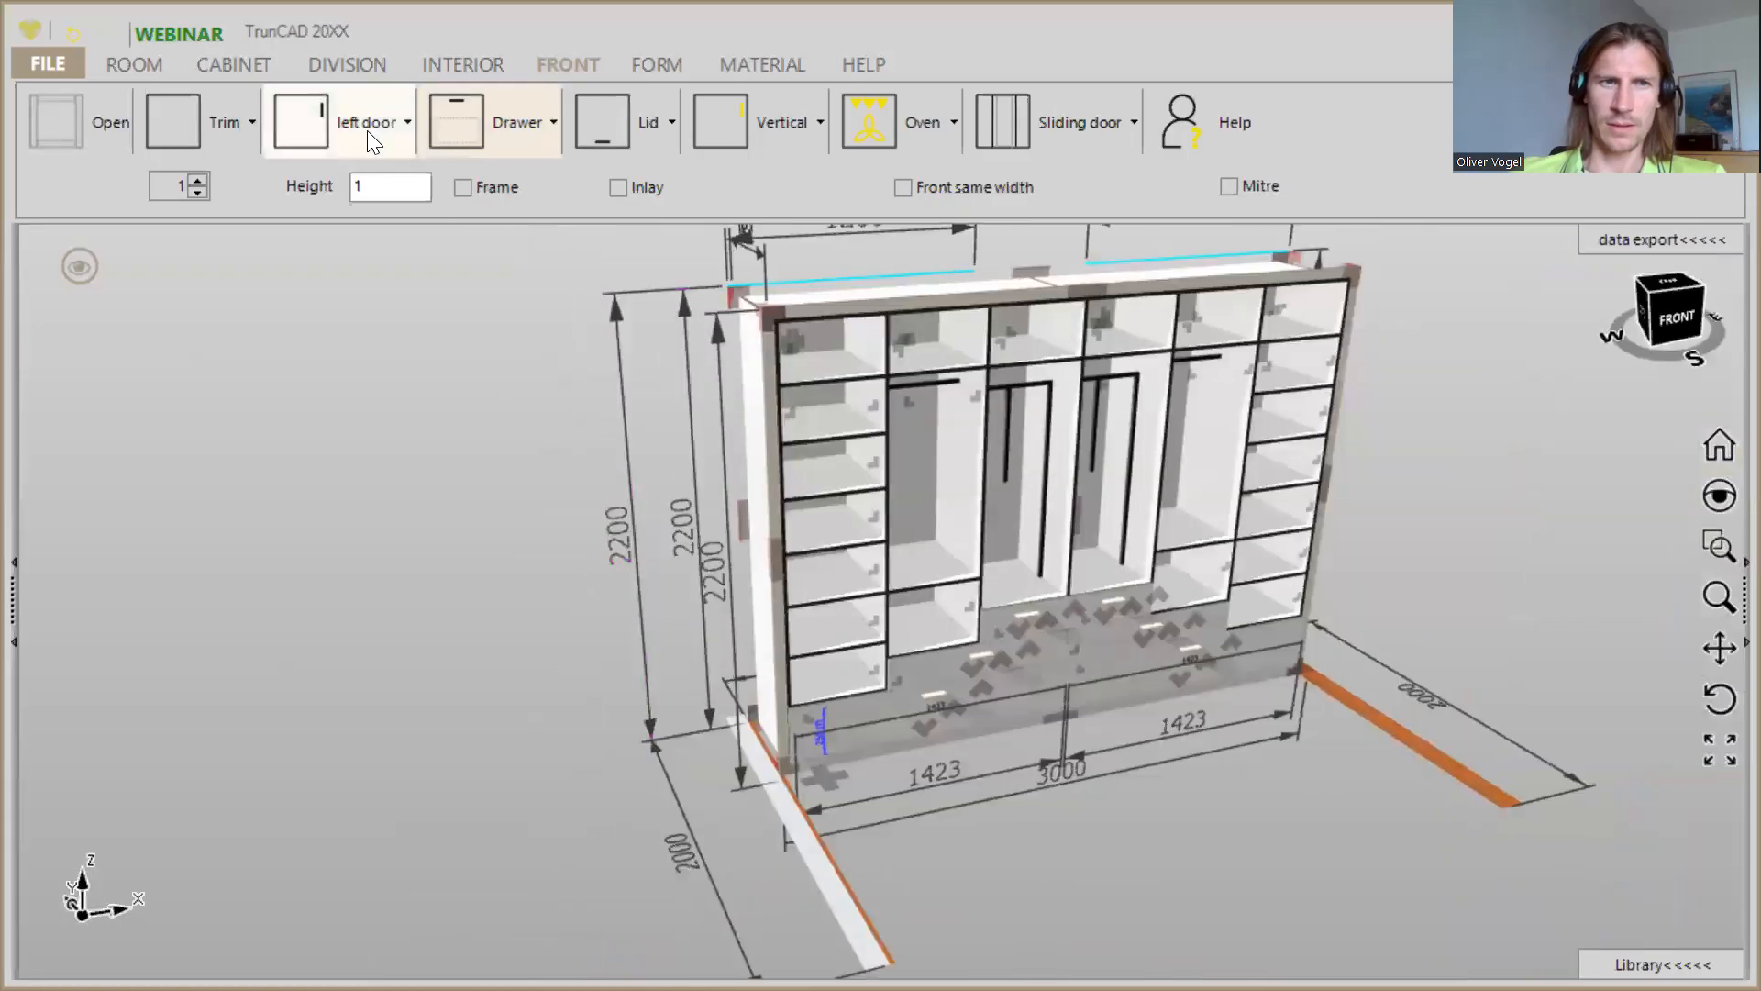
click(310, 110)
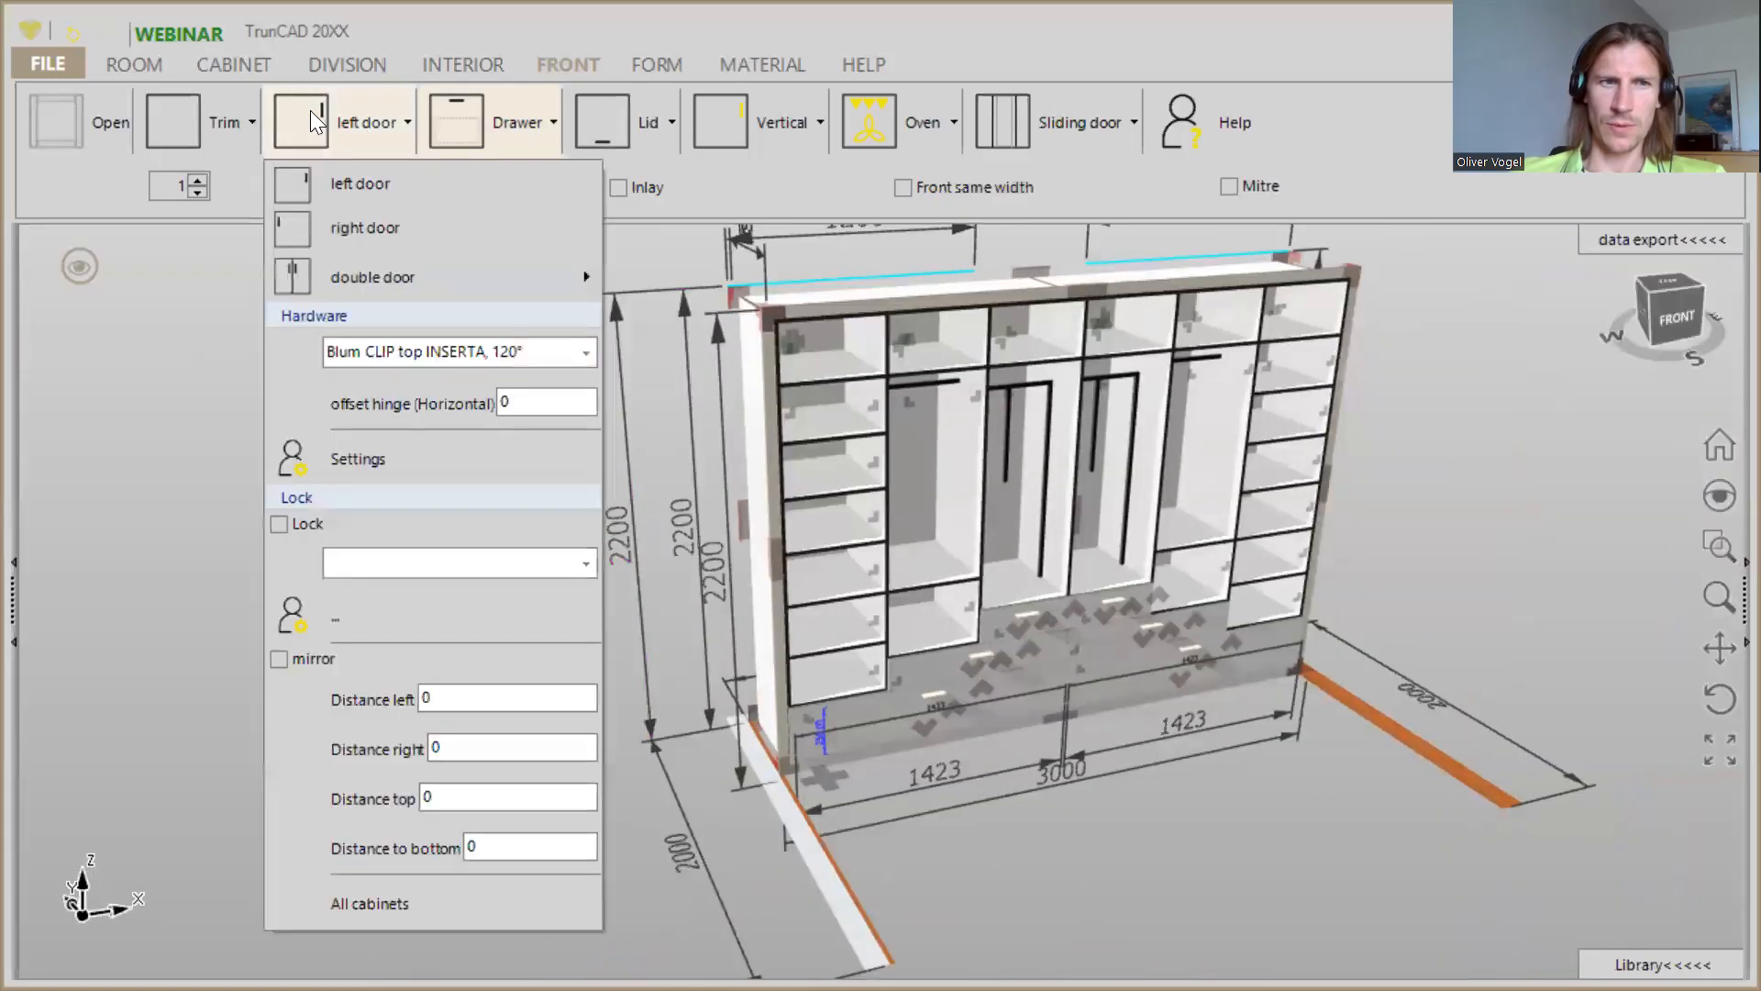
click(456, 122)
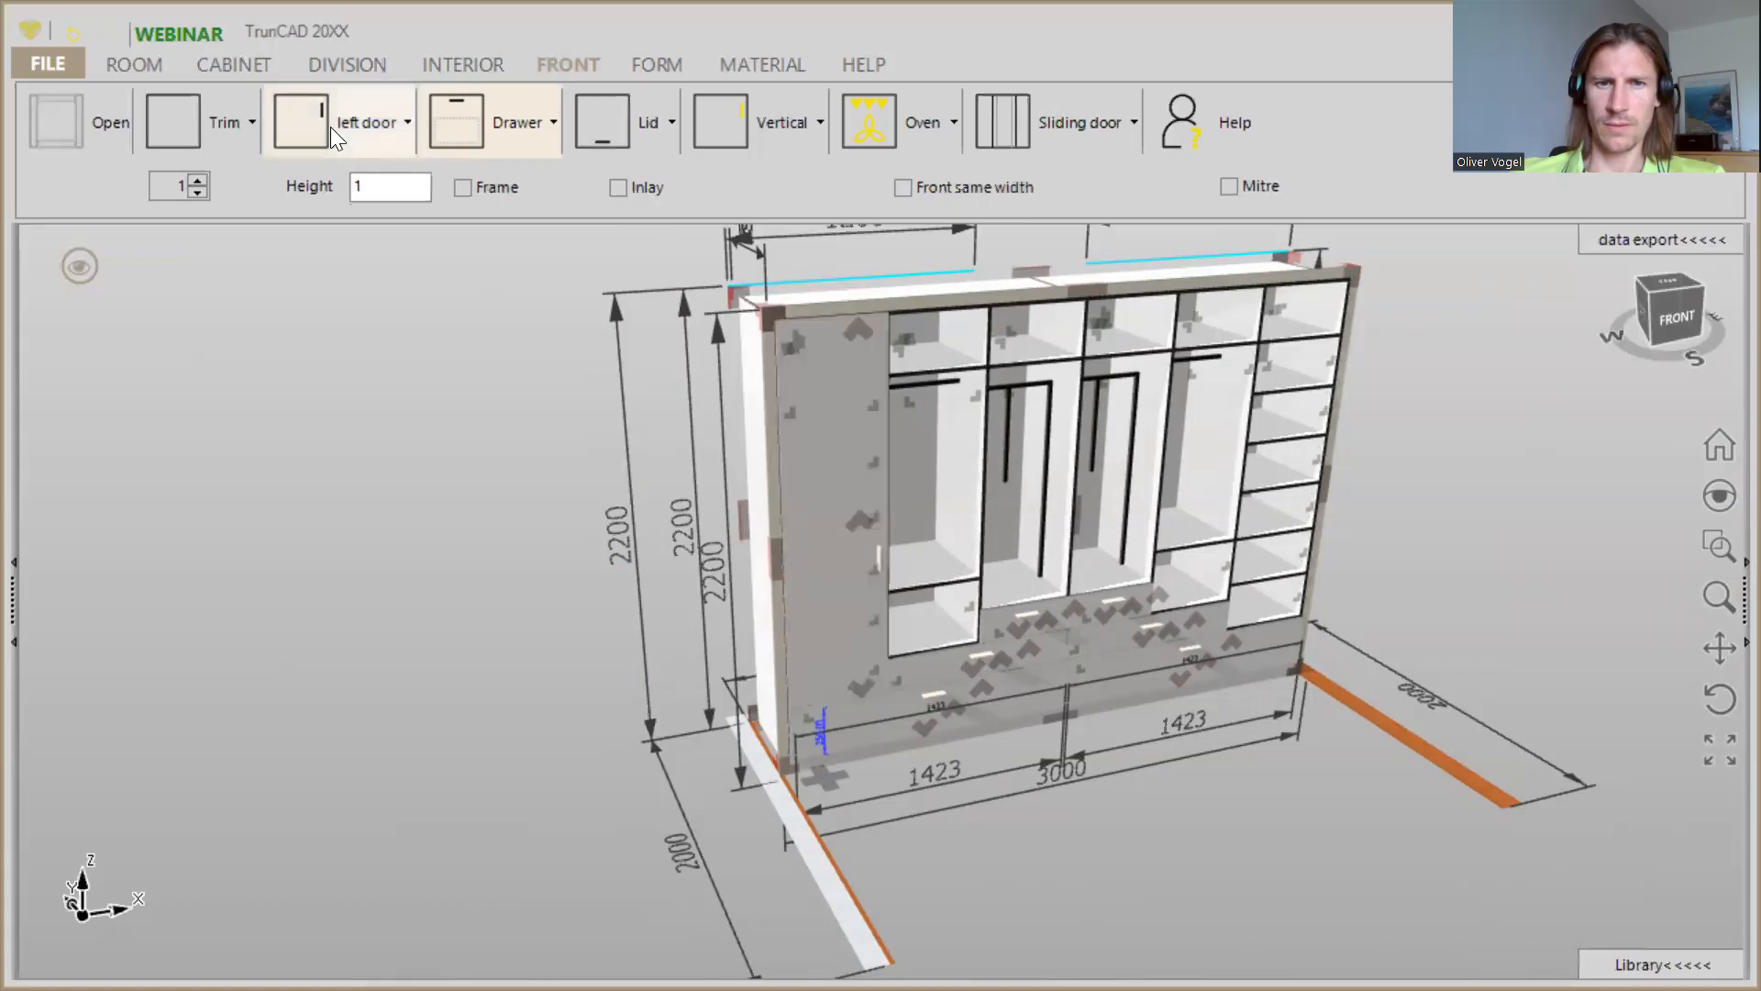
click(930, 368)
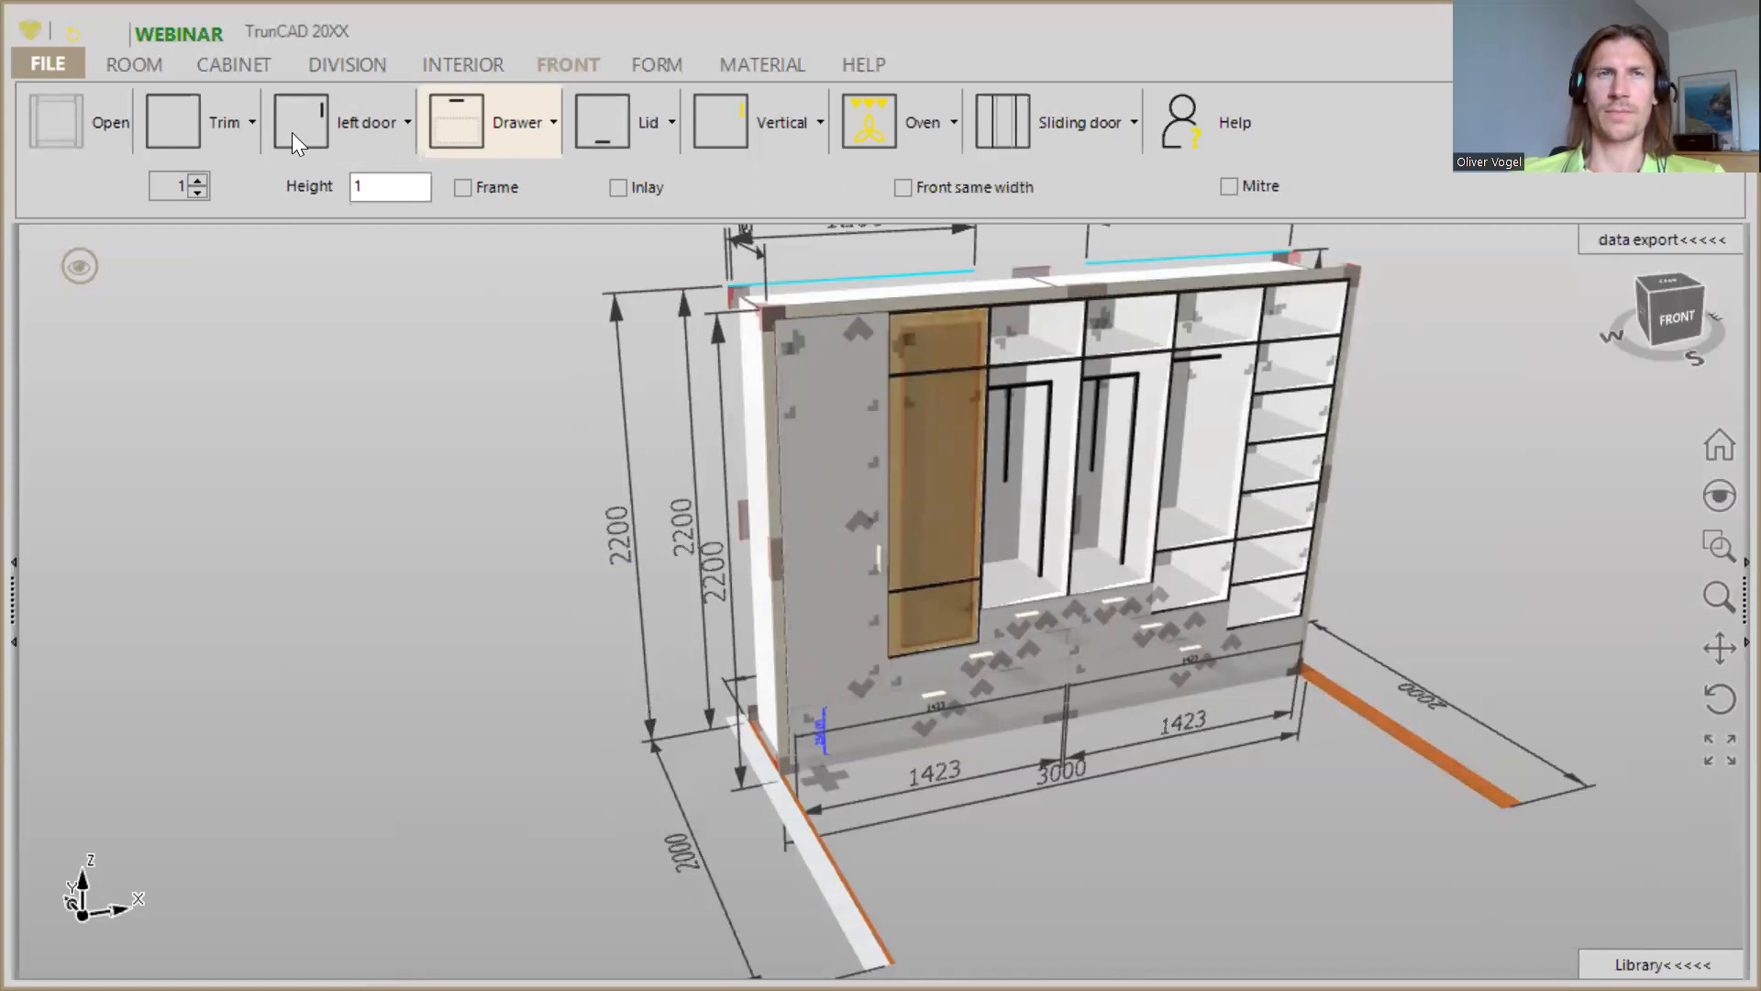
drag(291, 132, 1037, 356)
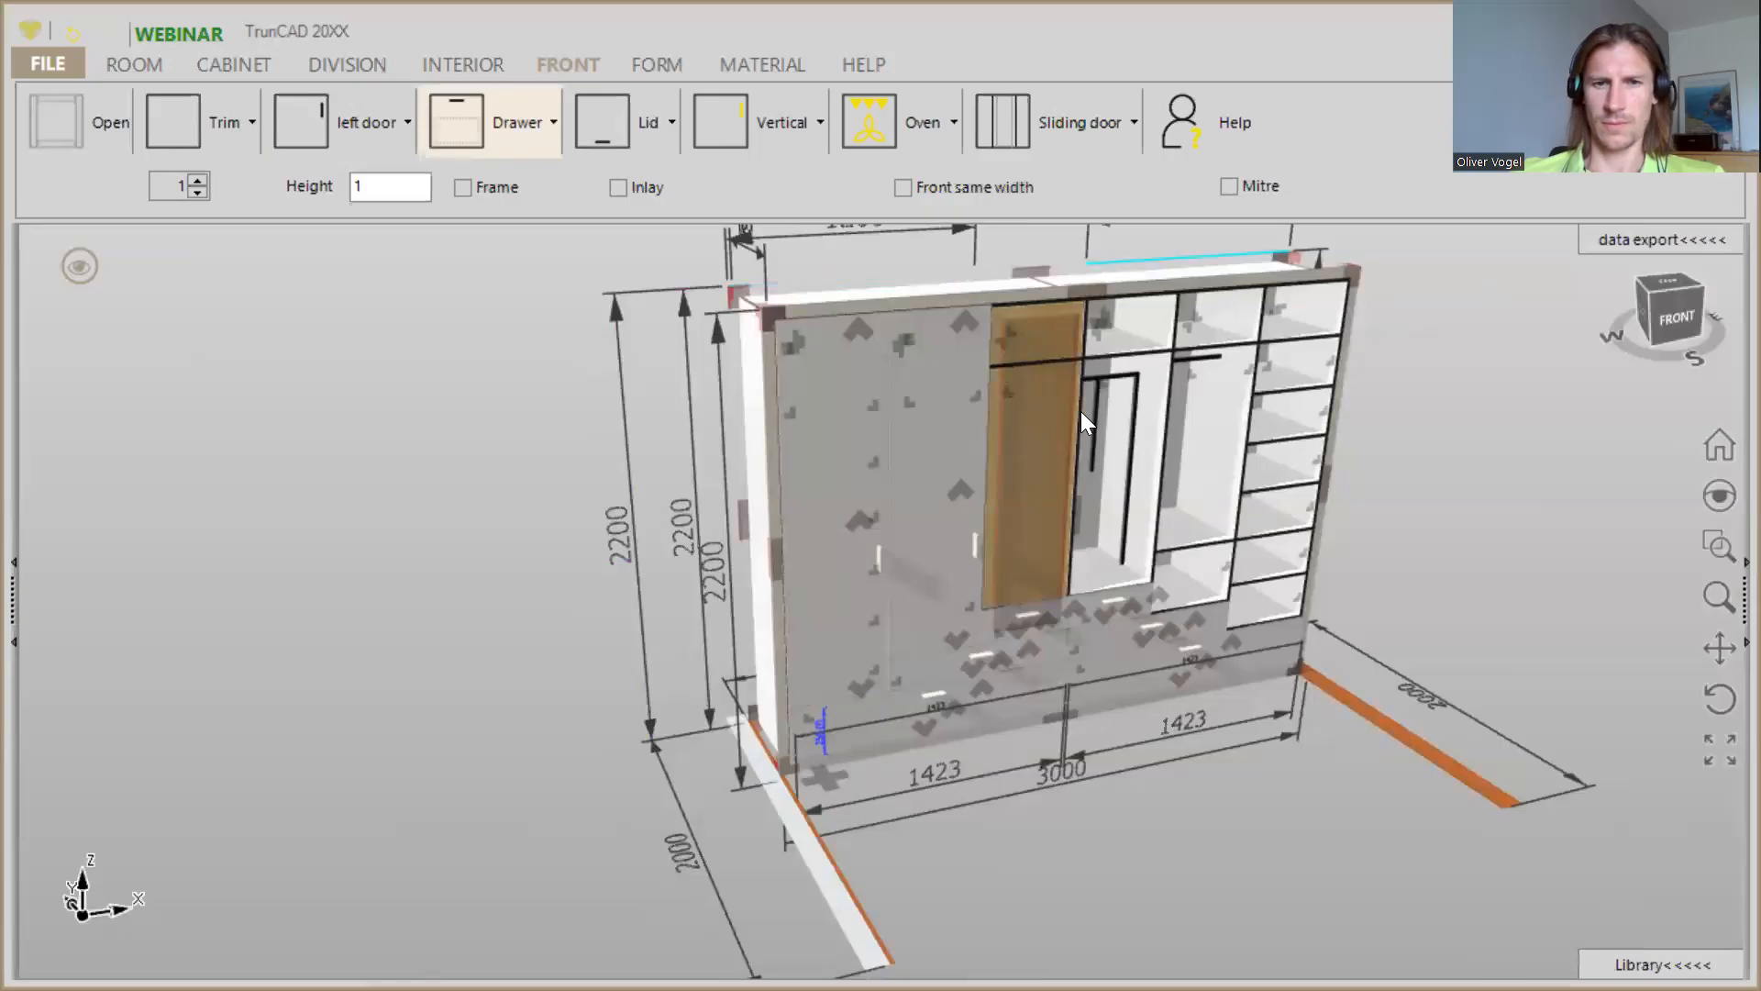
- Switch the door type to right door and fit one over the fourth column from the left, above the drawers
middle_drag(1106, 519, 826, 575)
middle_drag(871, 518, 769, 513)
scroll(875, 508, up, 2)
middle_drag(1097, 492, 1051, 552)
click(354, 131)
click(367, 227)
click(309, 131)
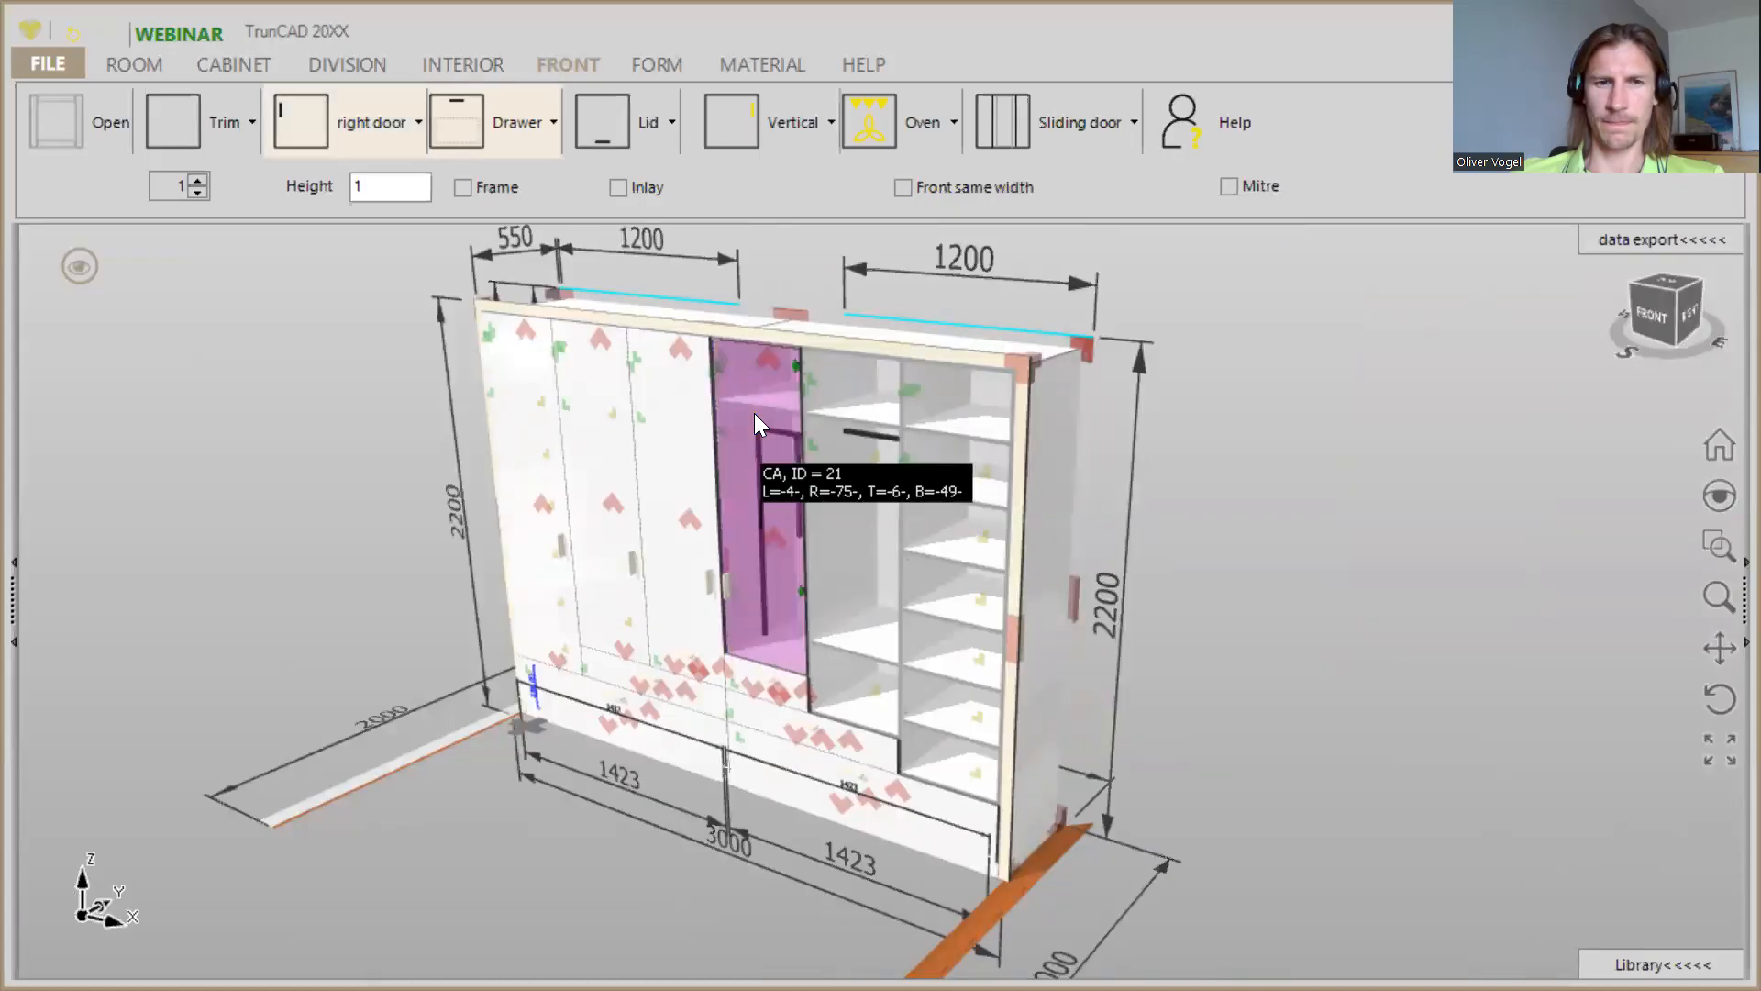
- Fit full-height right doors over the fifth and sixth columns from the left, above the drawers
click(940, 540)
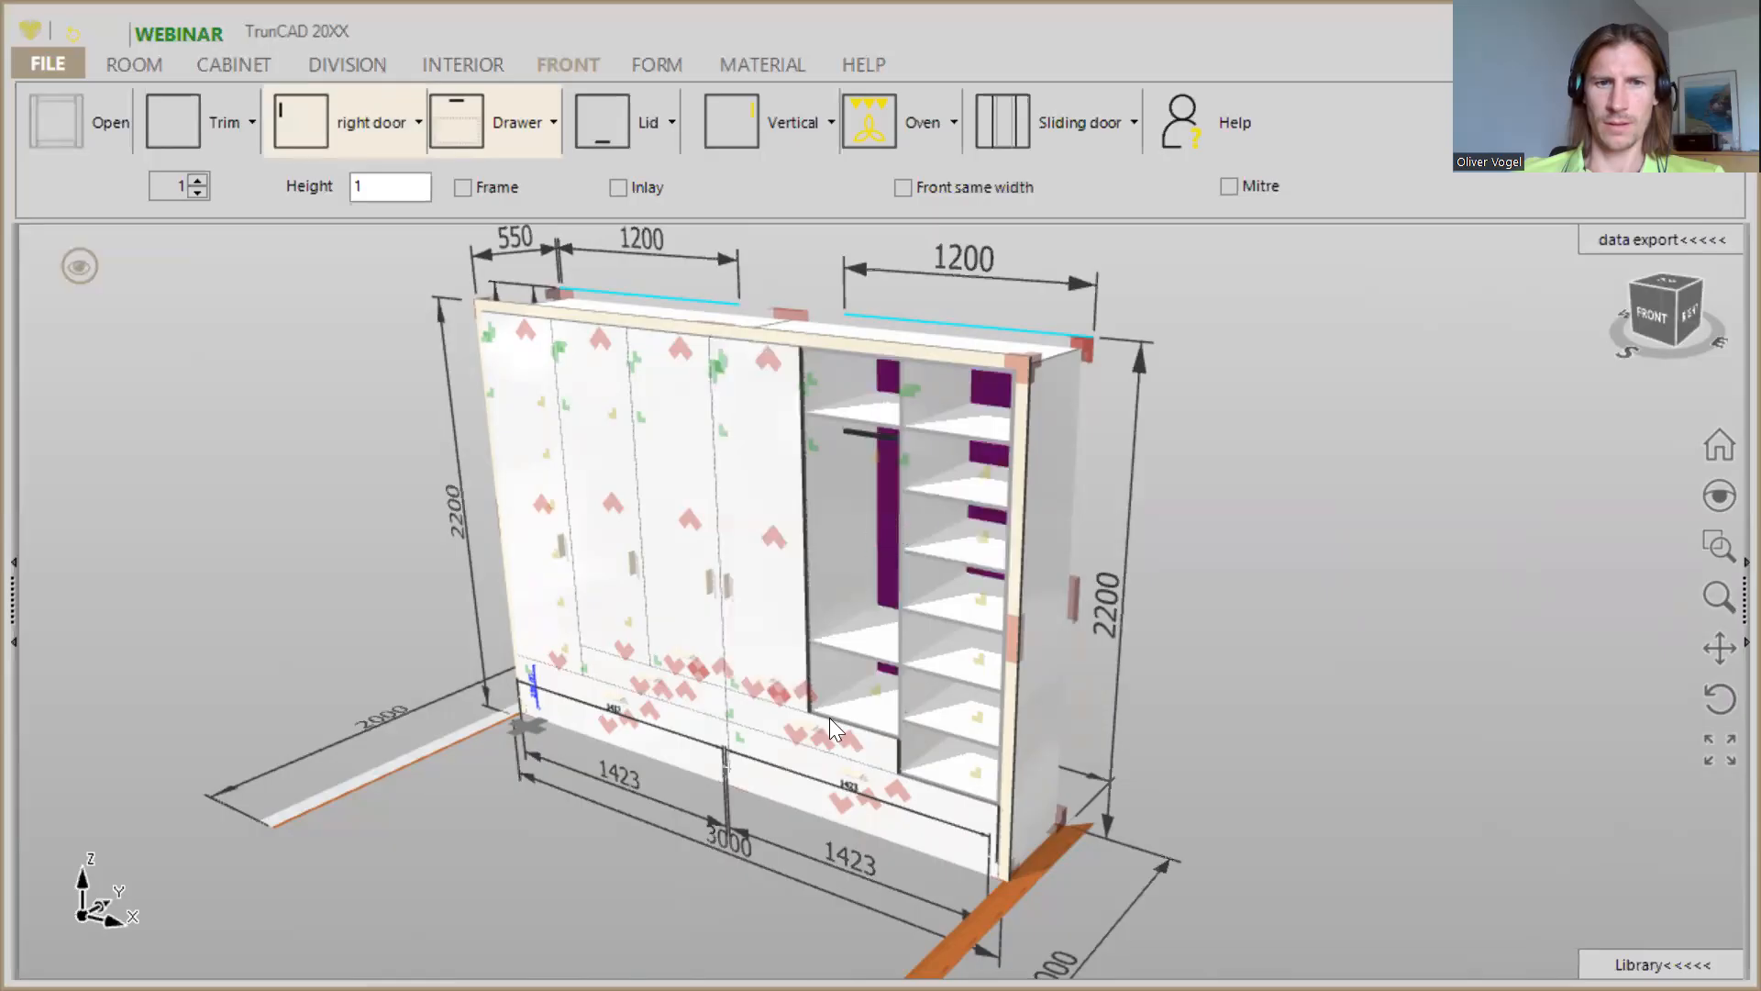
scroll(754, 723, up, 5)
middle_drag(798, 477, 845, 436)
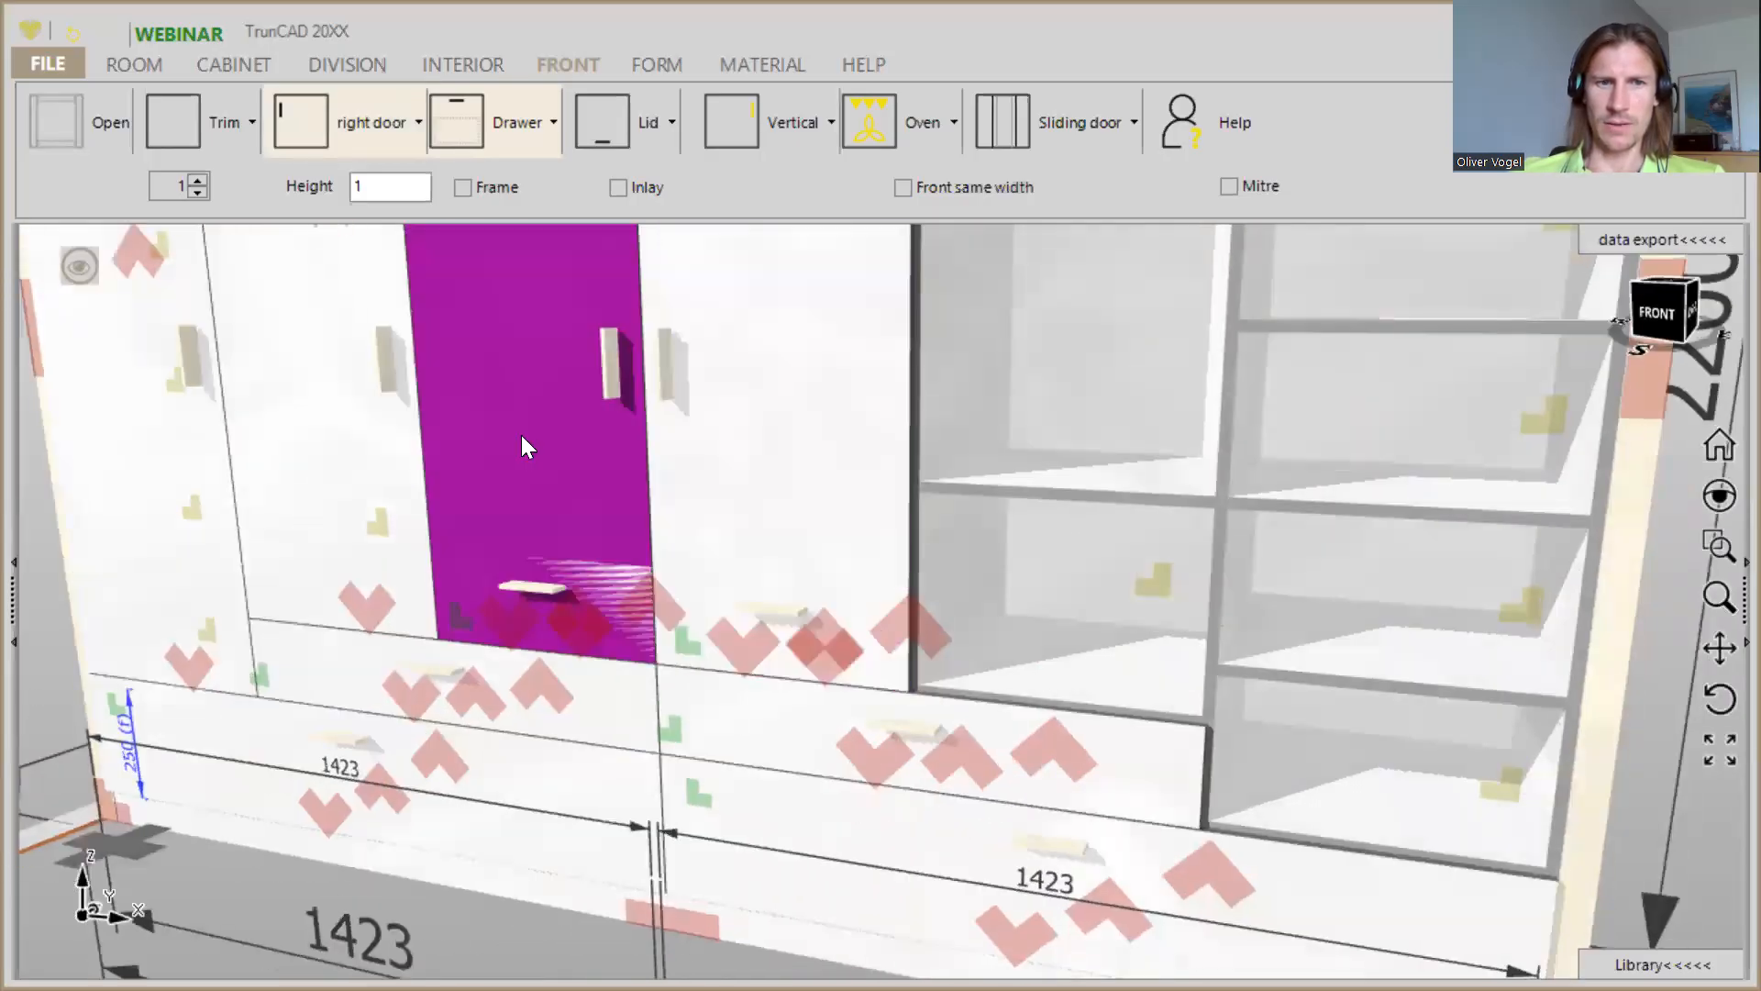
scroll(523, 440, down, 6)
middle_drag(554, 409, 569, 528)
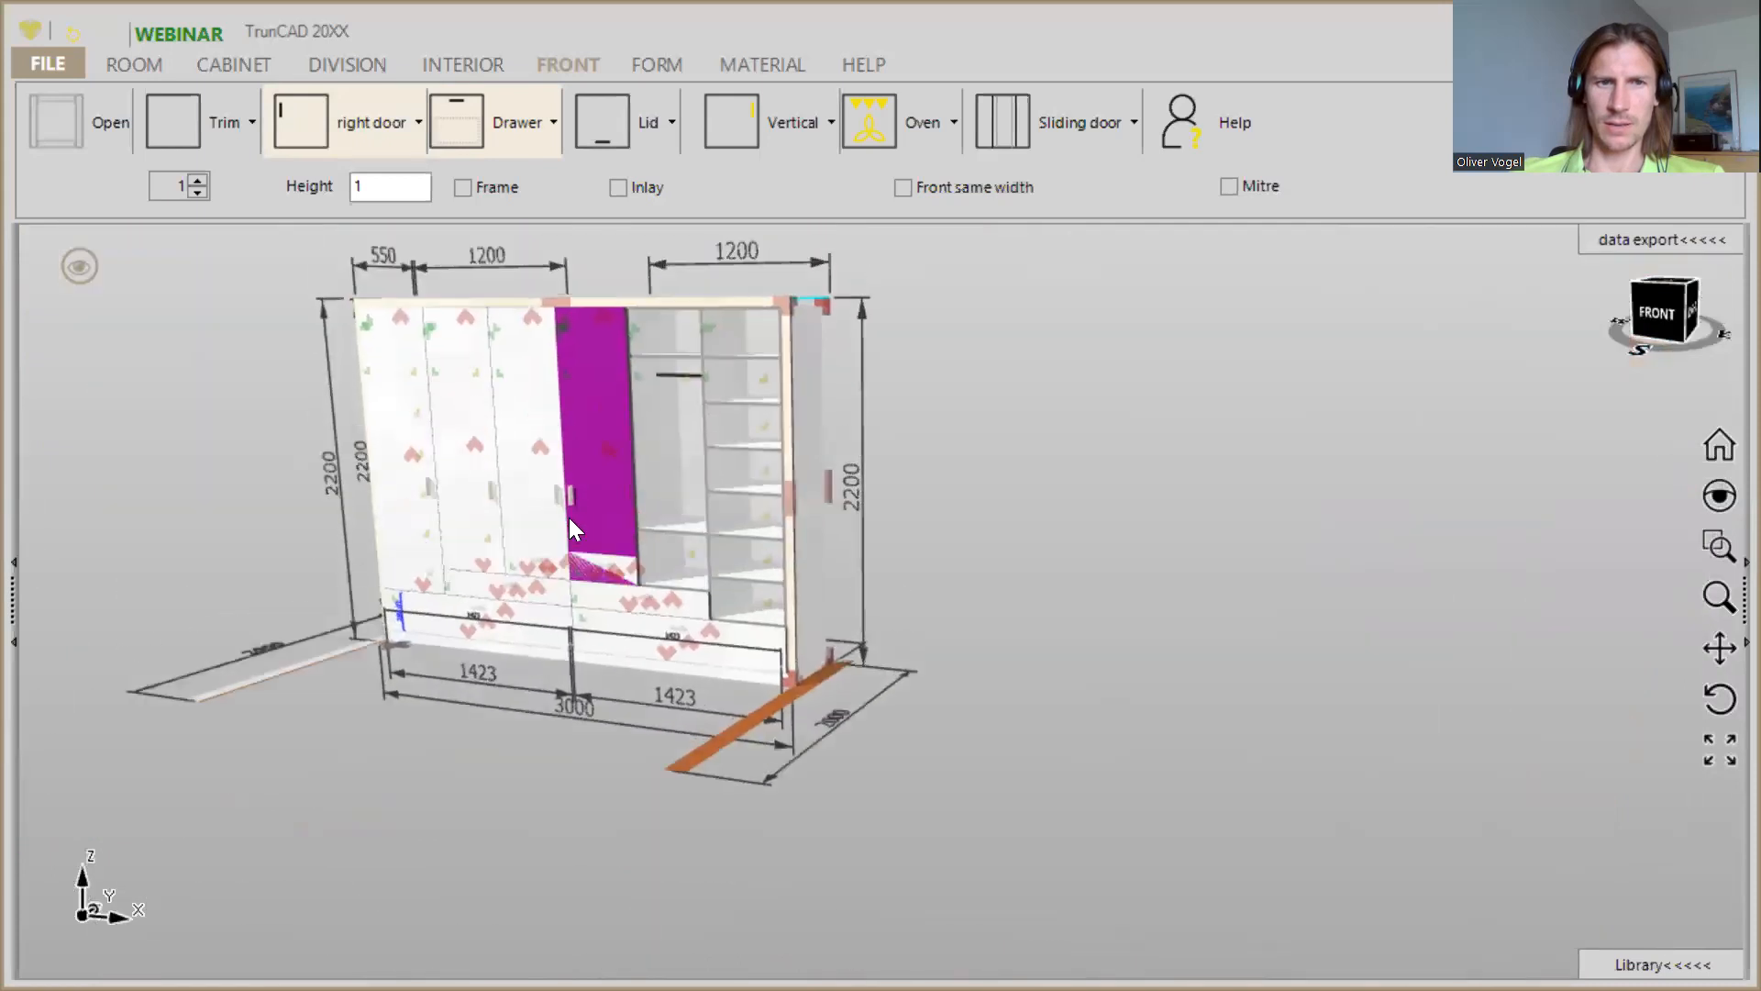
scroll(495, 454, up, 3)
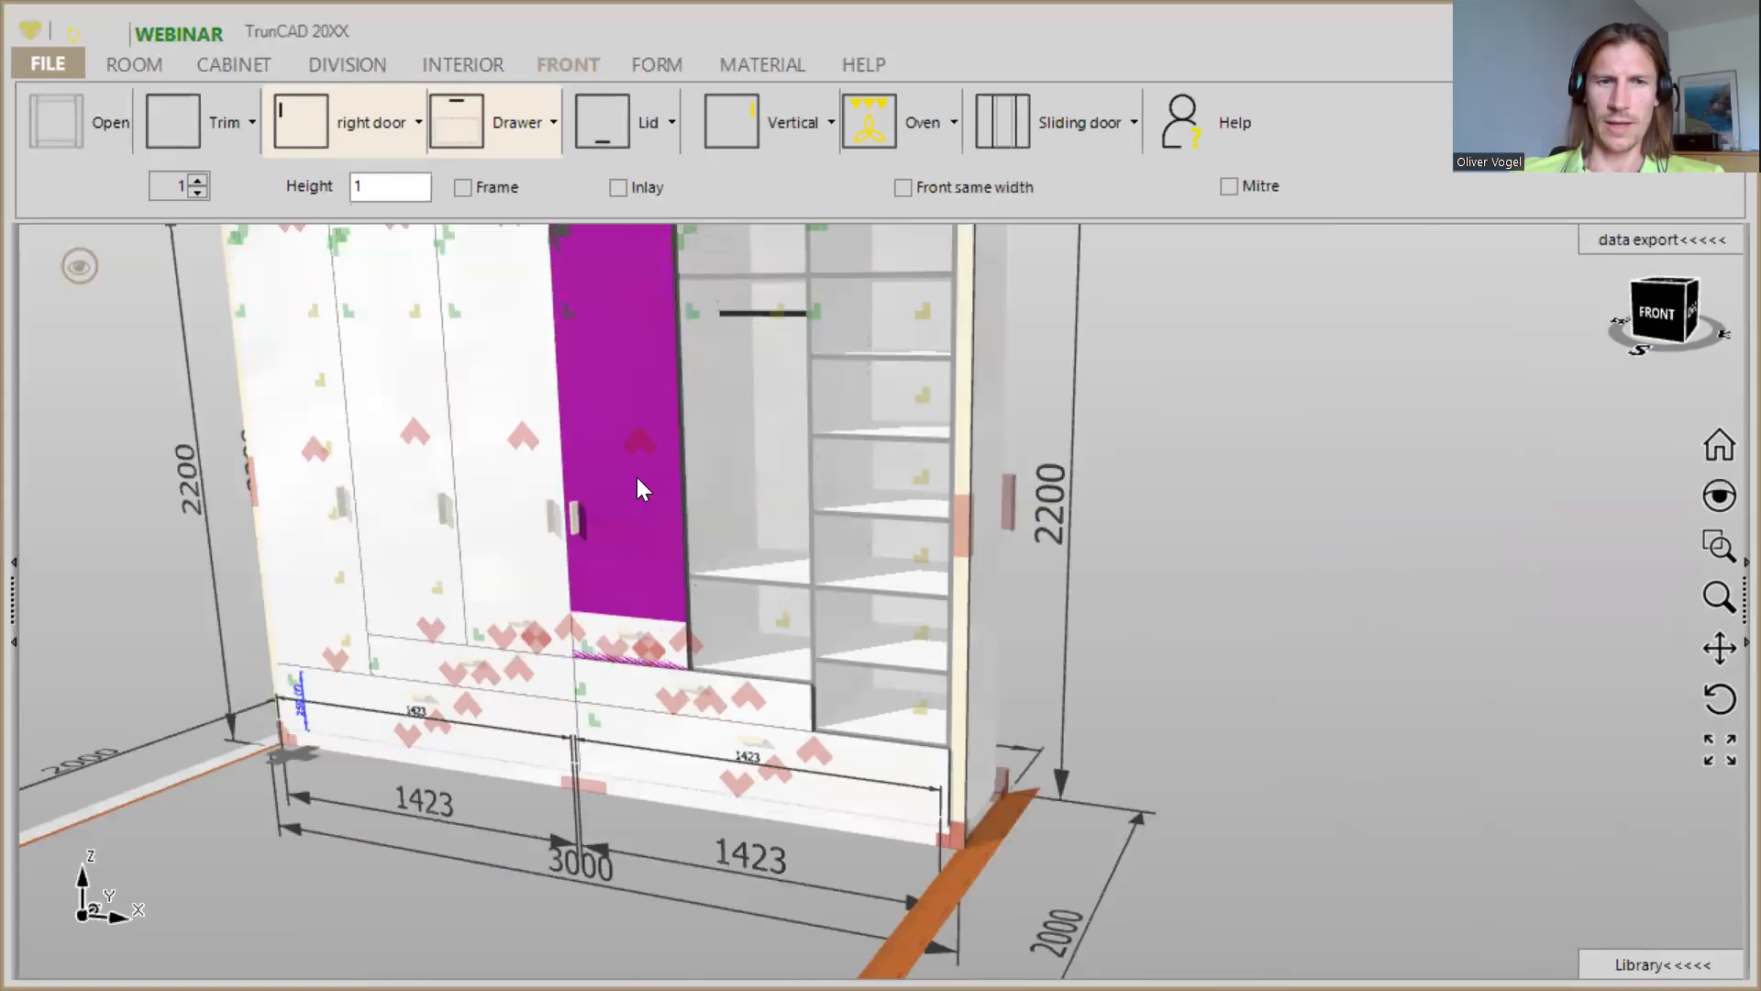
click(296, 119)
middle_drag(688, 510, 621, 646)
click(341, 123)
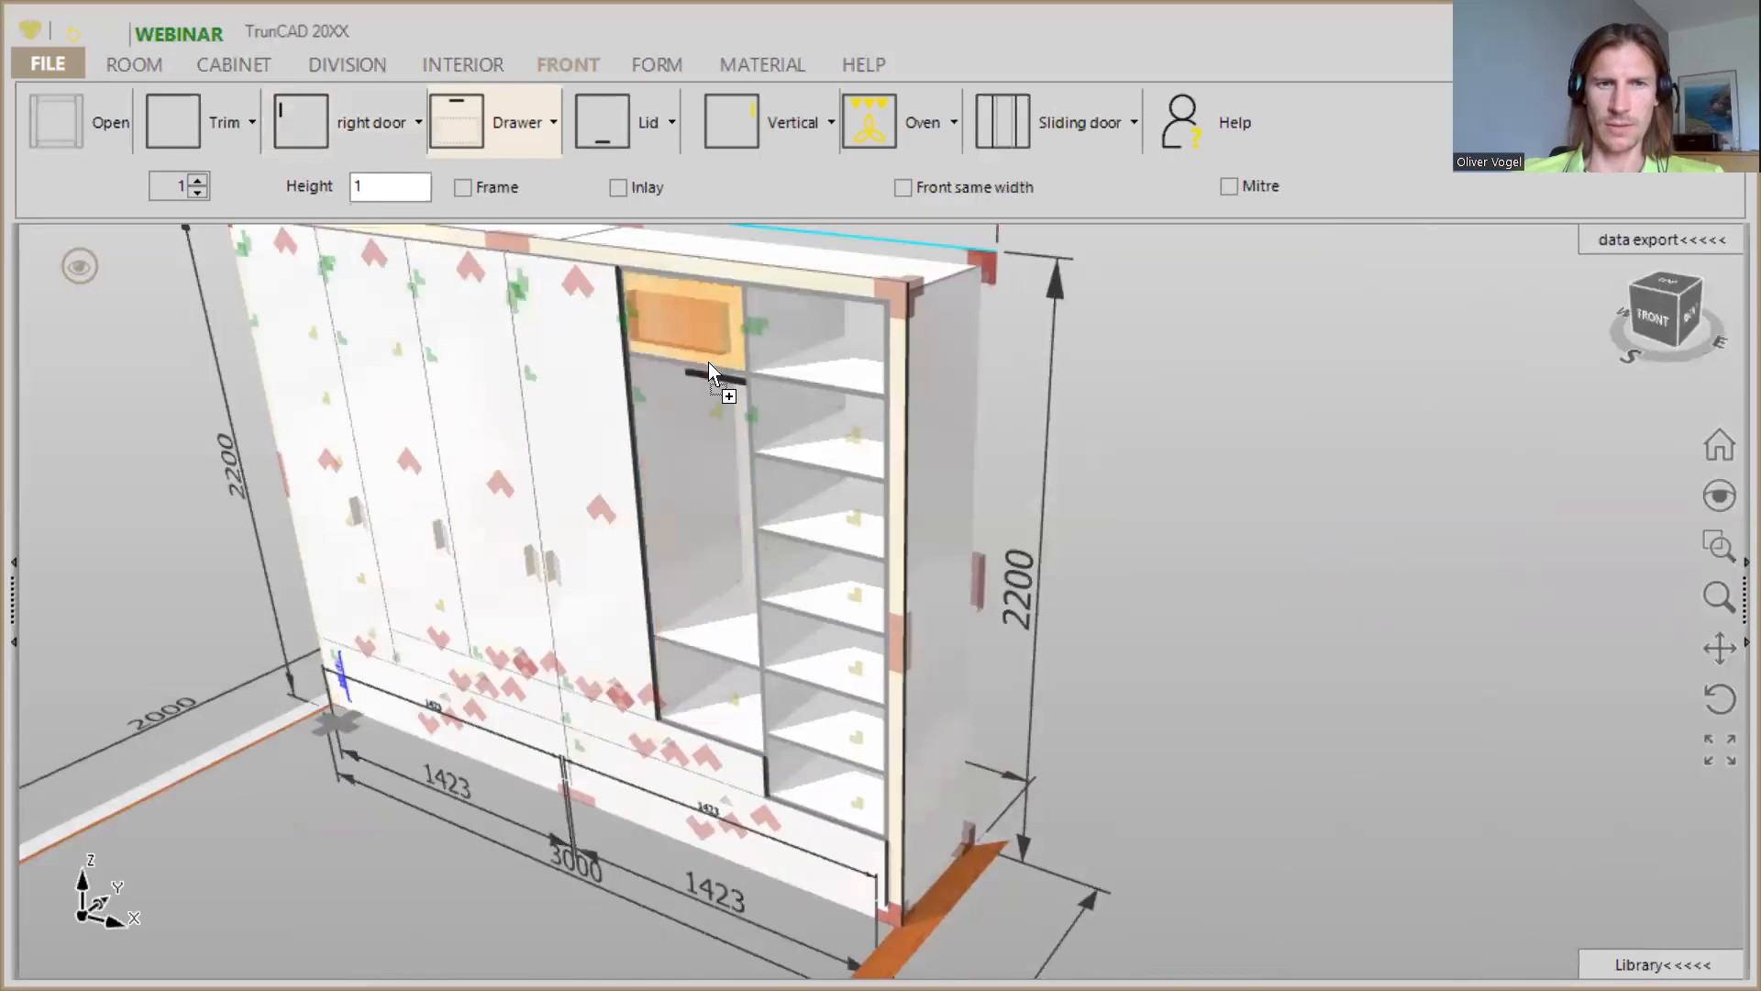
click(306, 110)
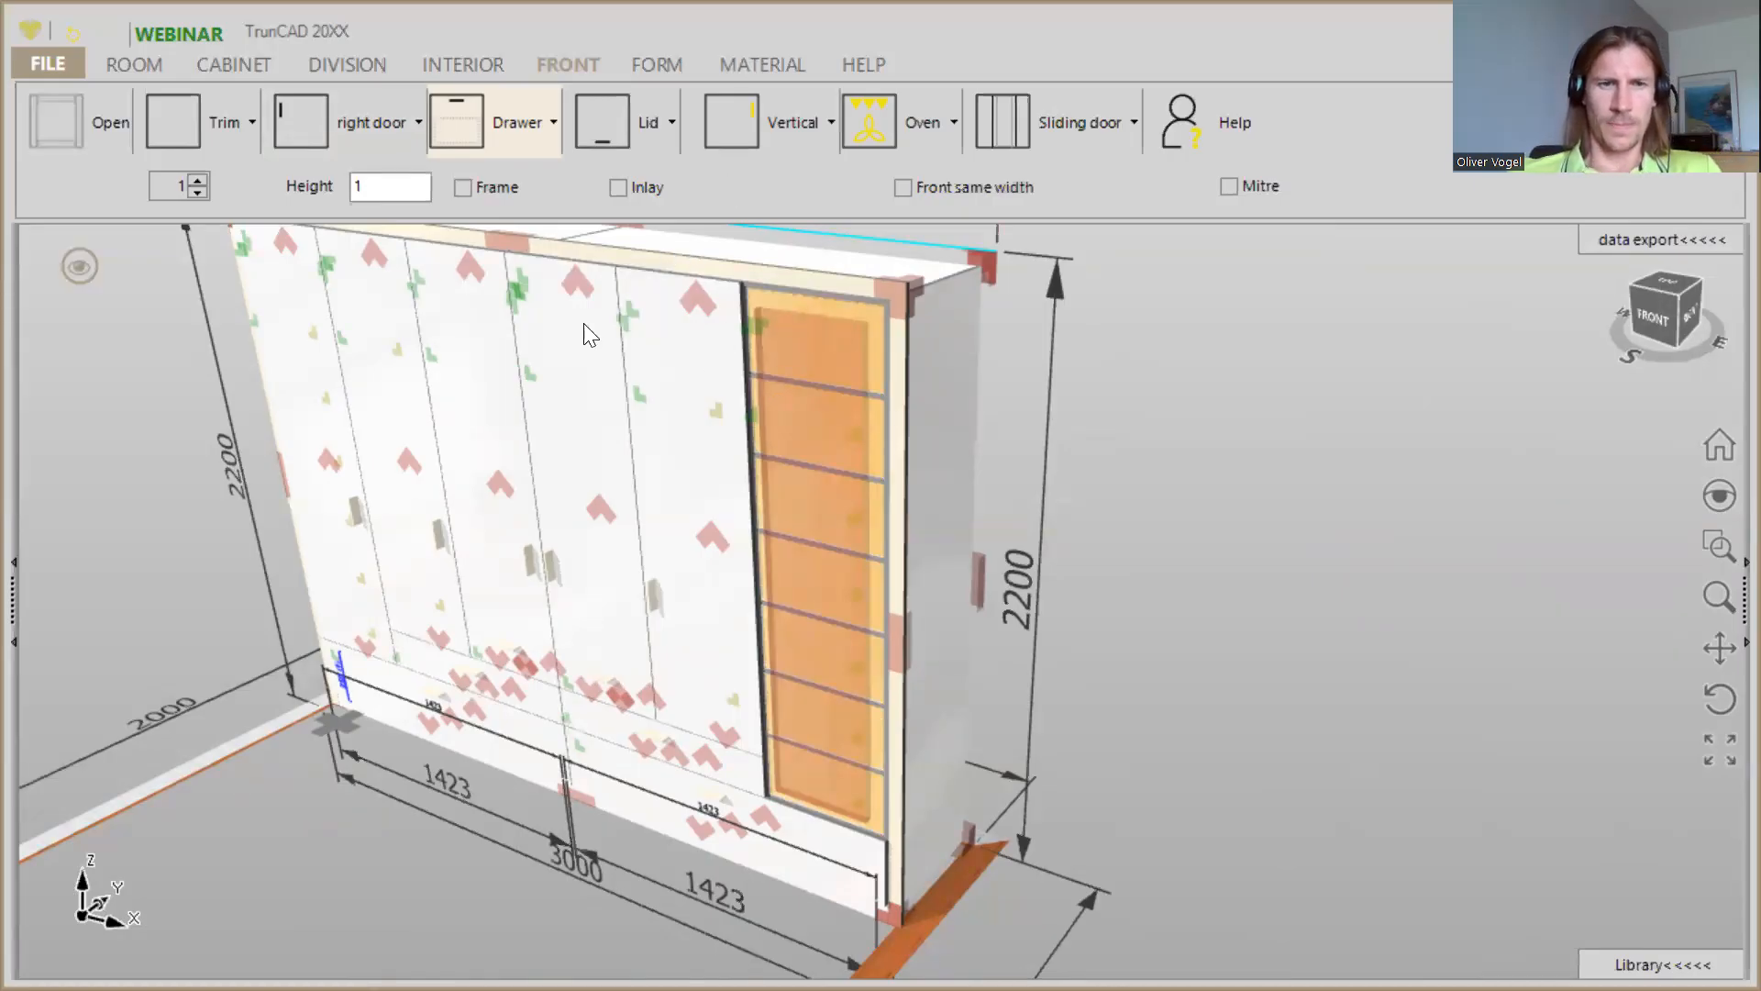
- Delete the doors of the two middle columns, the third and fourth from the left
middle_drag(680, 646, 722, 589)
scroll(589, 717, up, 3)
scroll(589, 718, up, 2)
middle_drag(605, 626, 585, 655)
scroll(496, 553, down, 2)
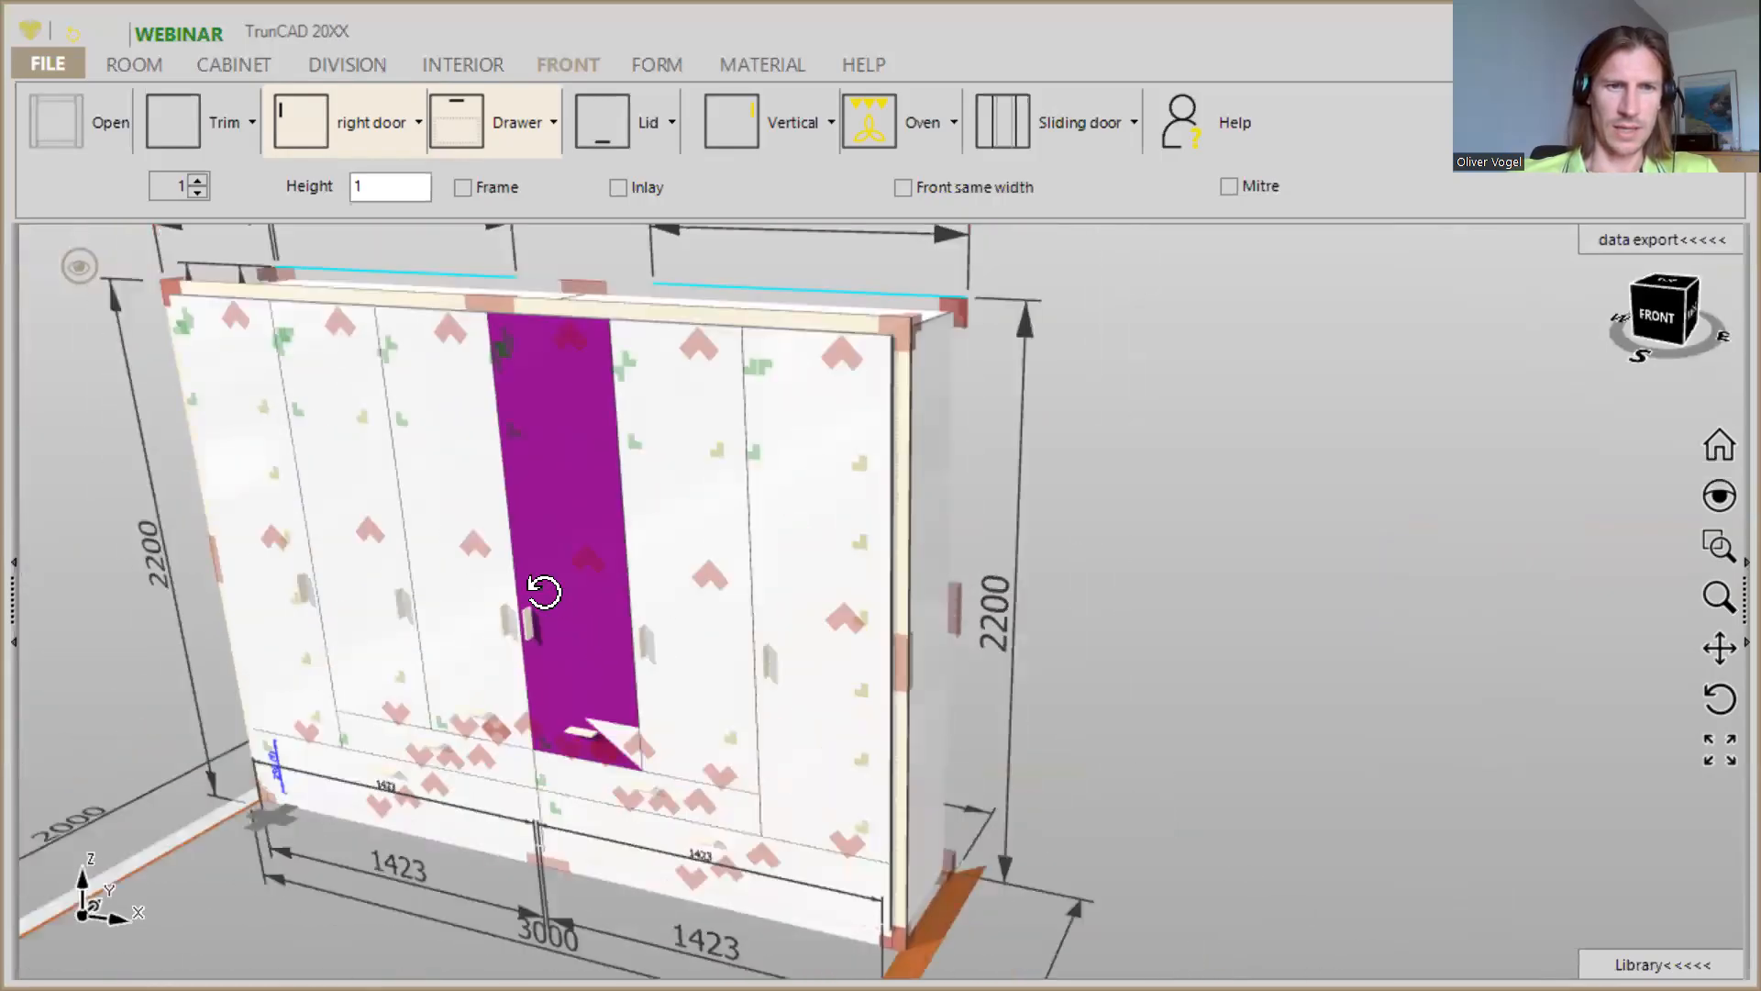
middle_drag(544, 592, 521, 559)
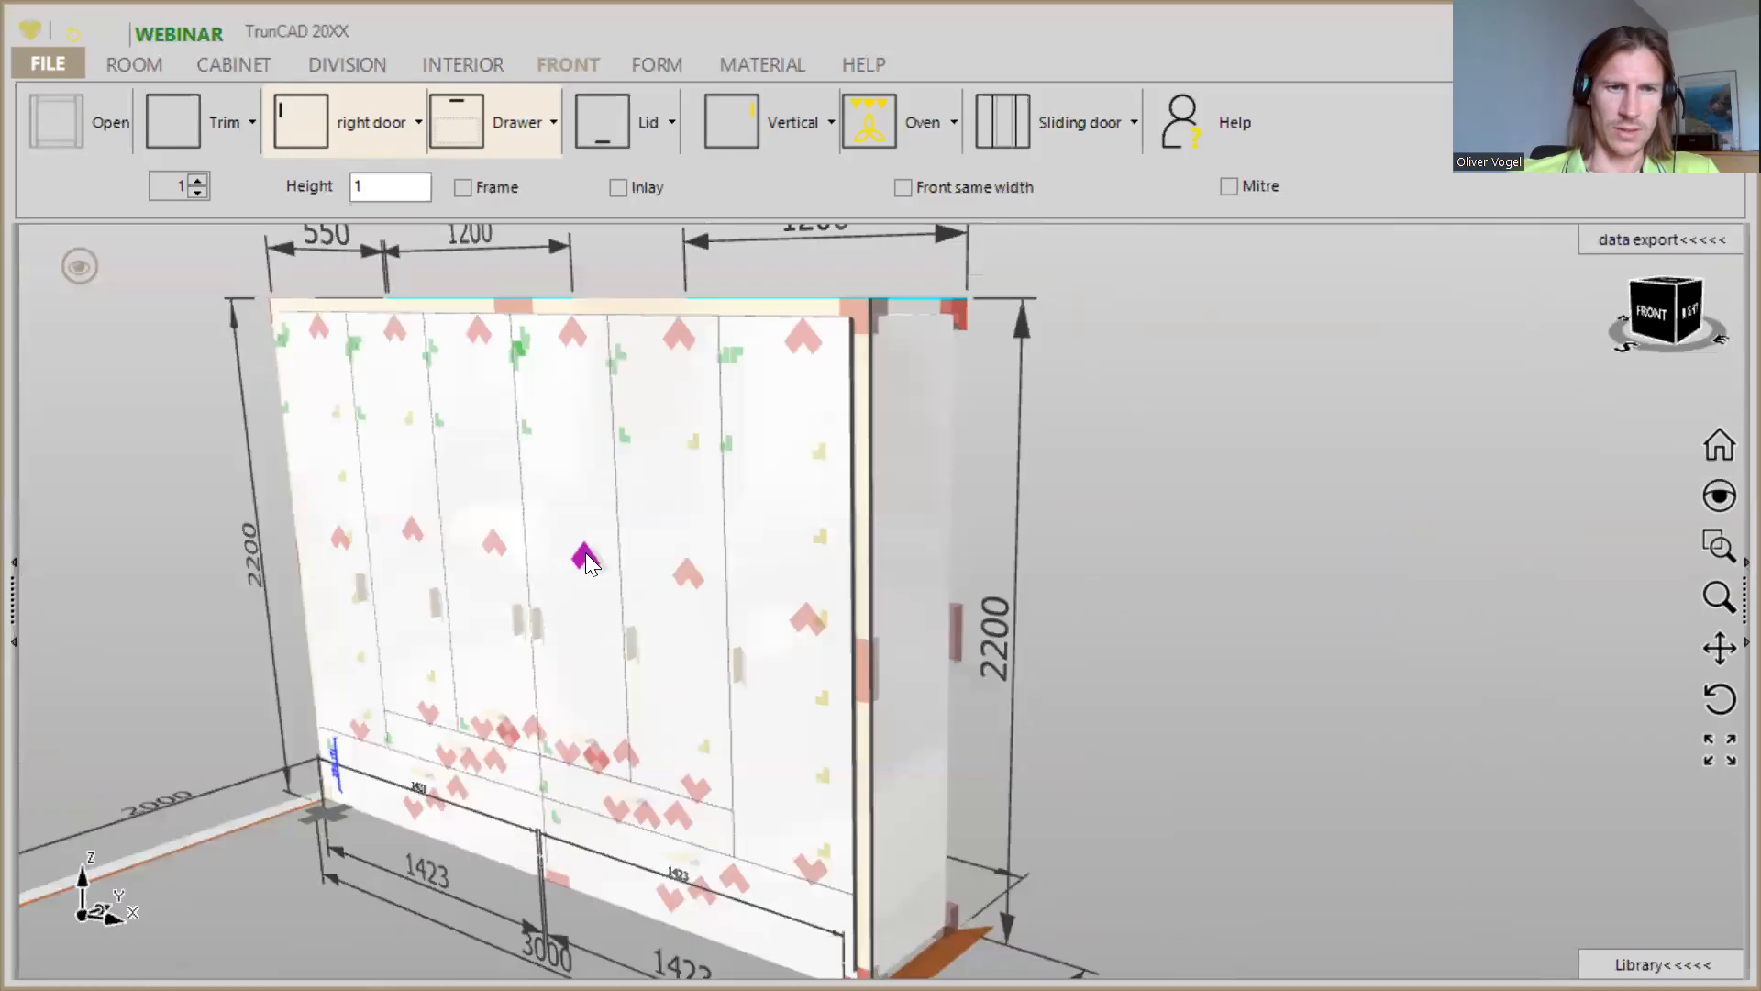
right_click(586, 555)
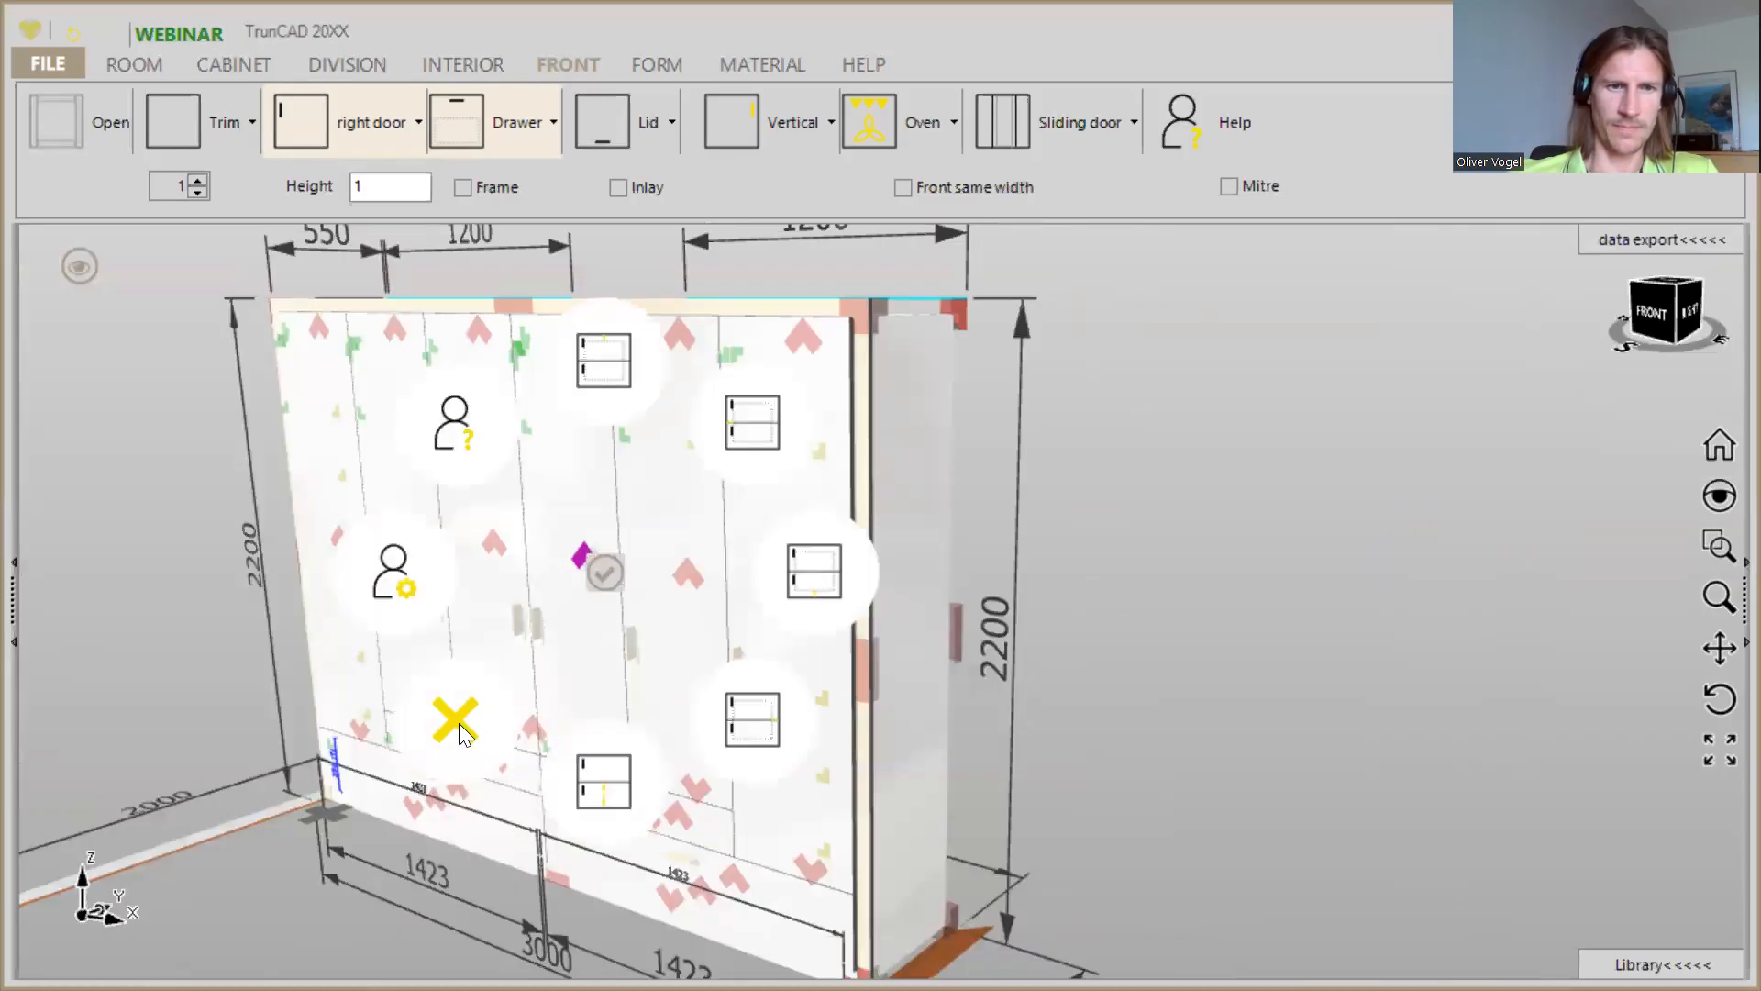
click(481, 543)
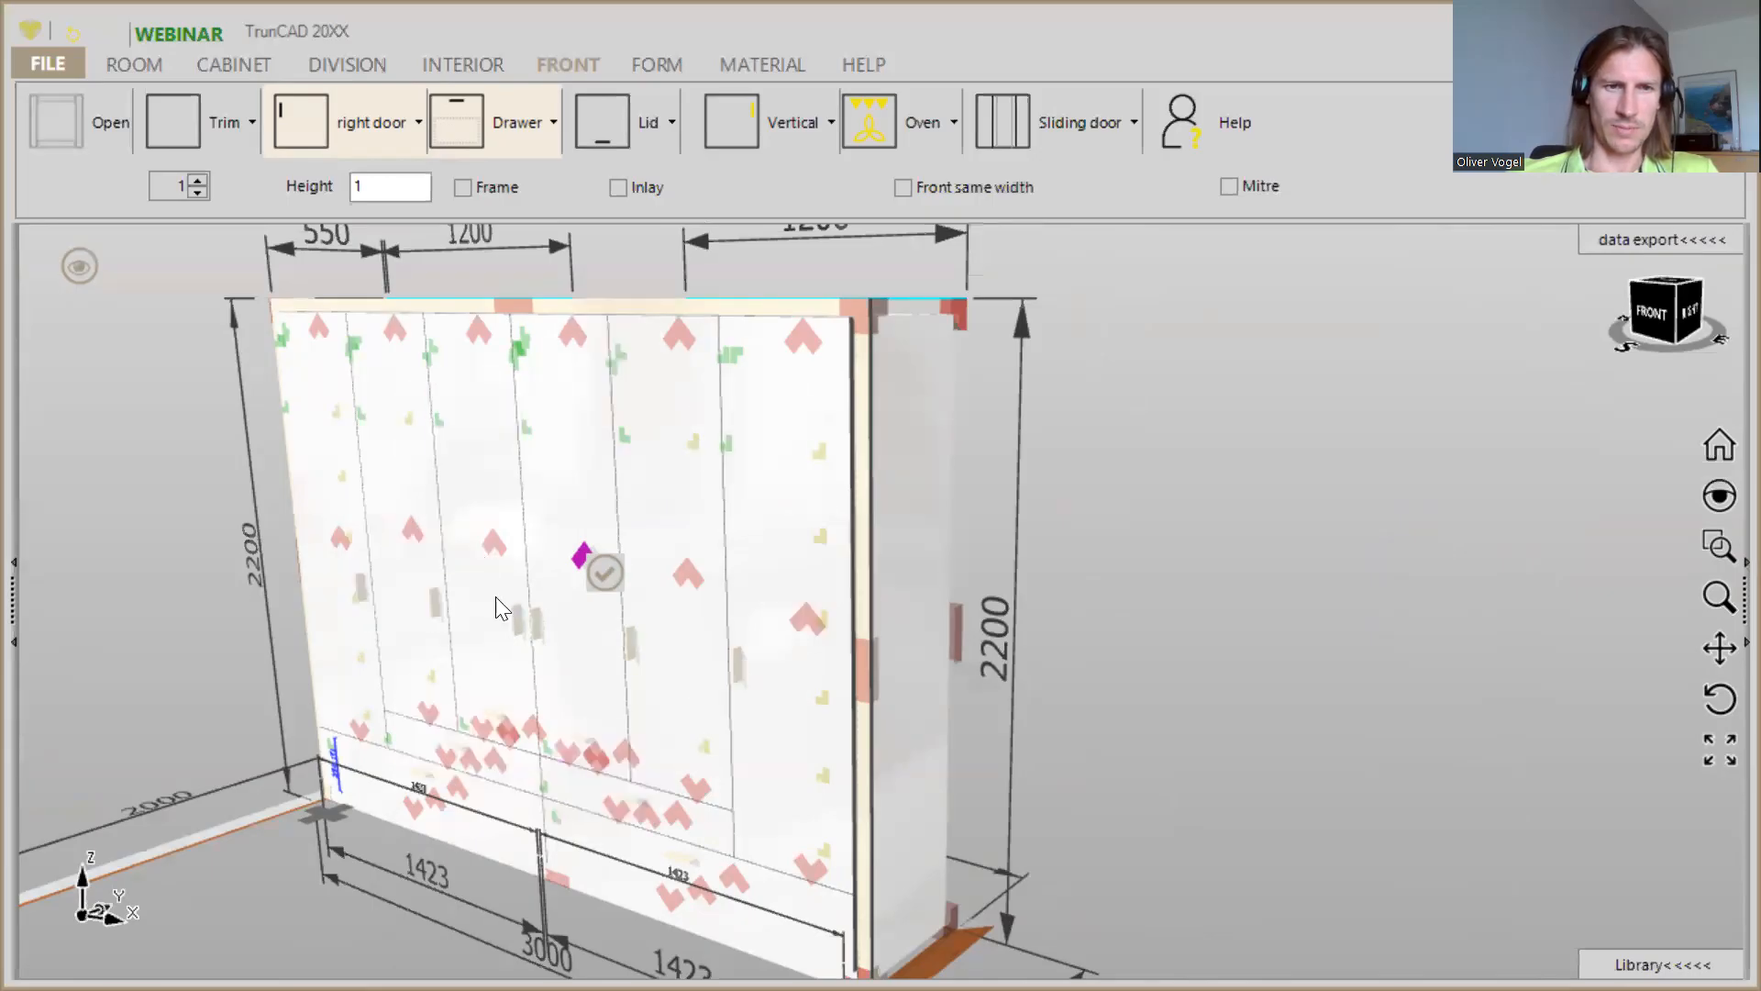
right_click(492, 545)
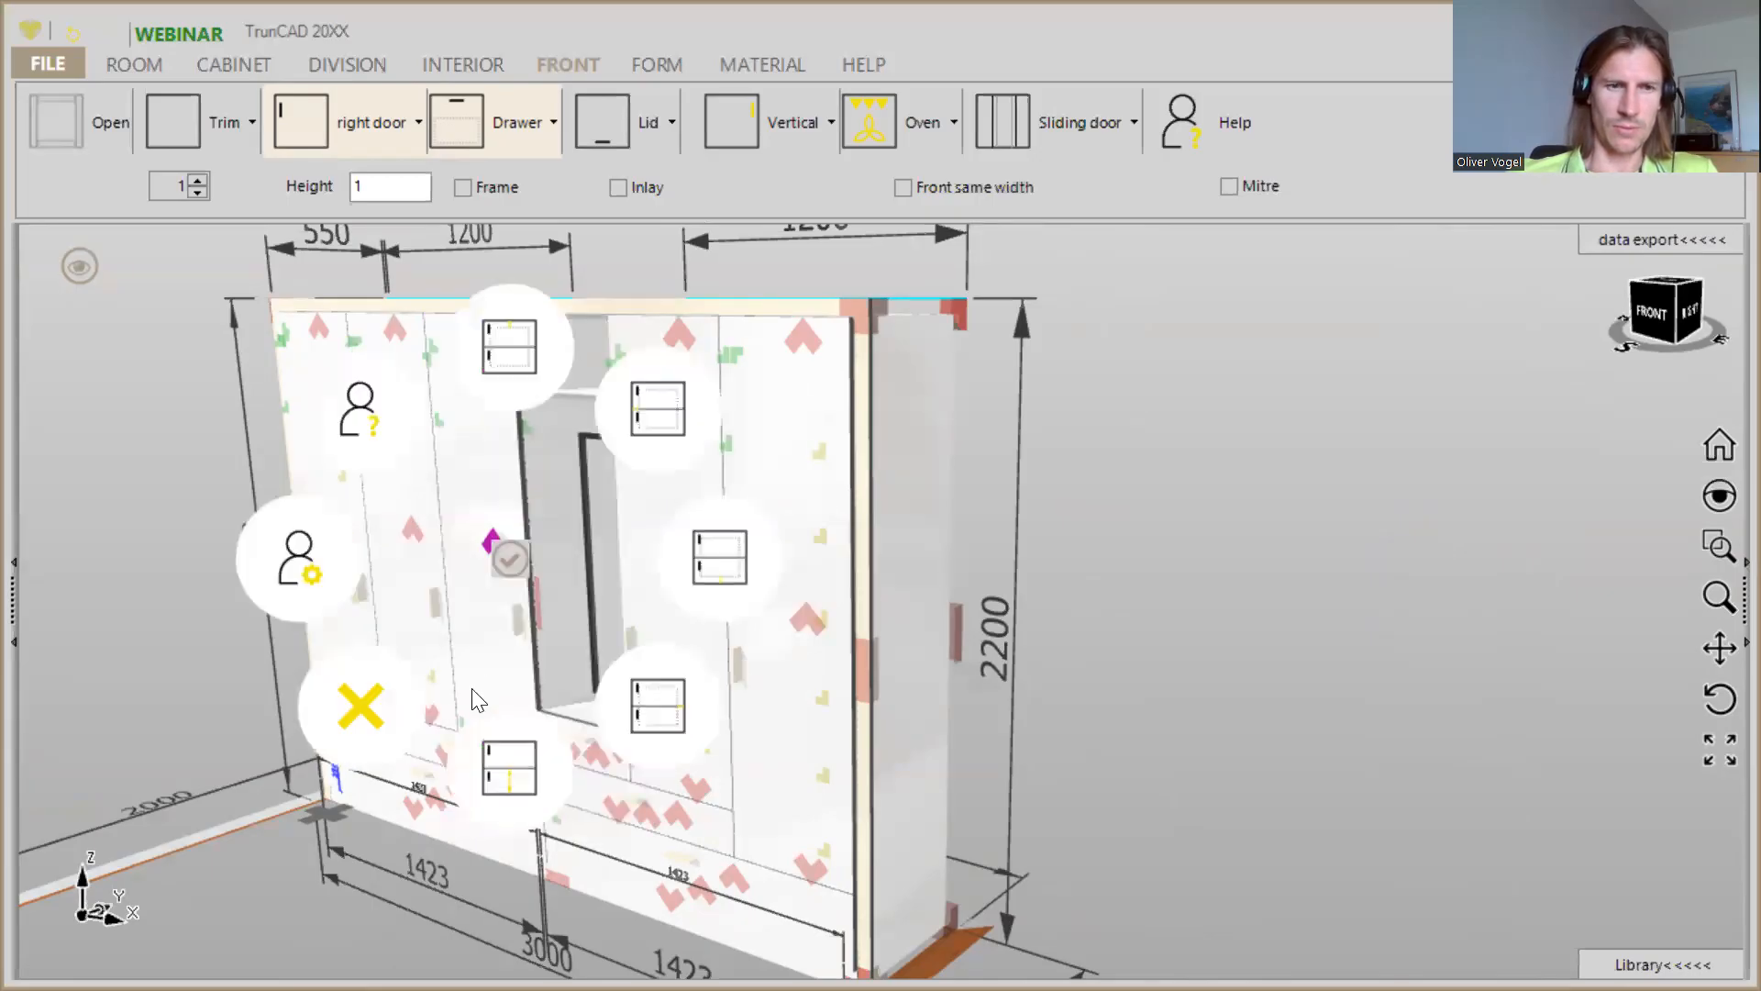
click(366, 716)
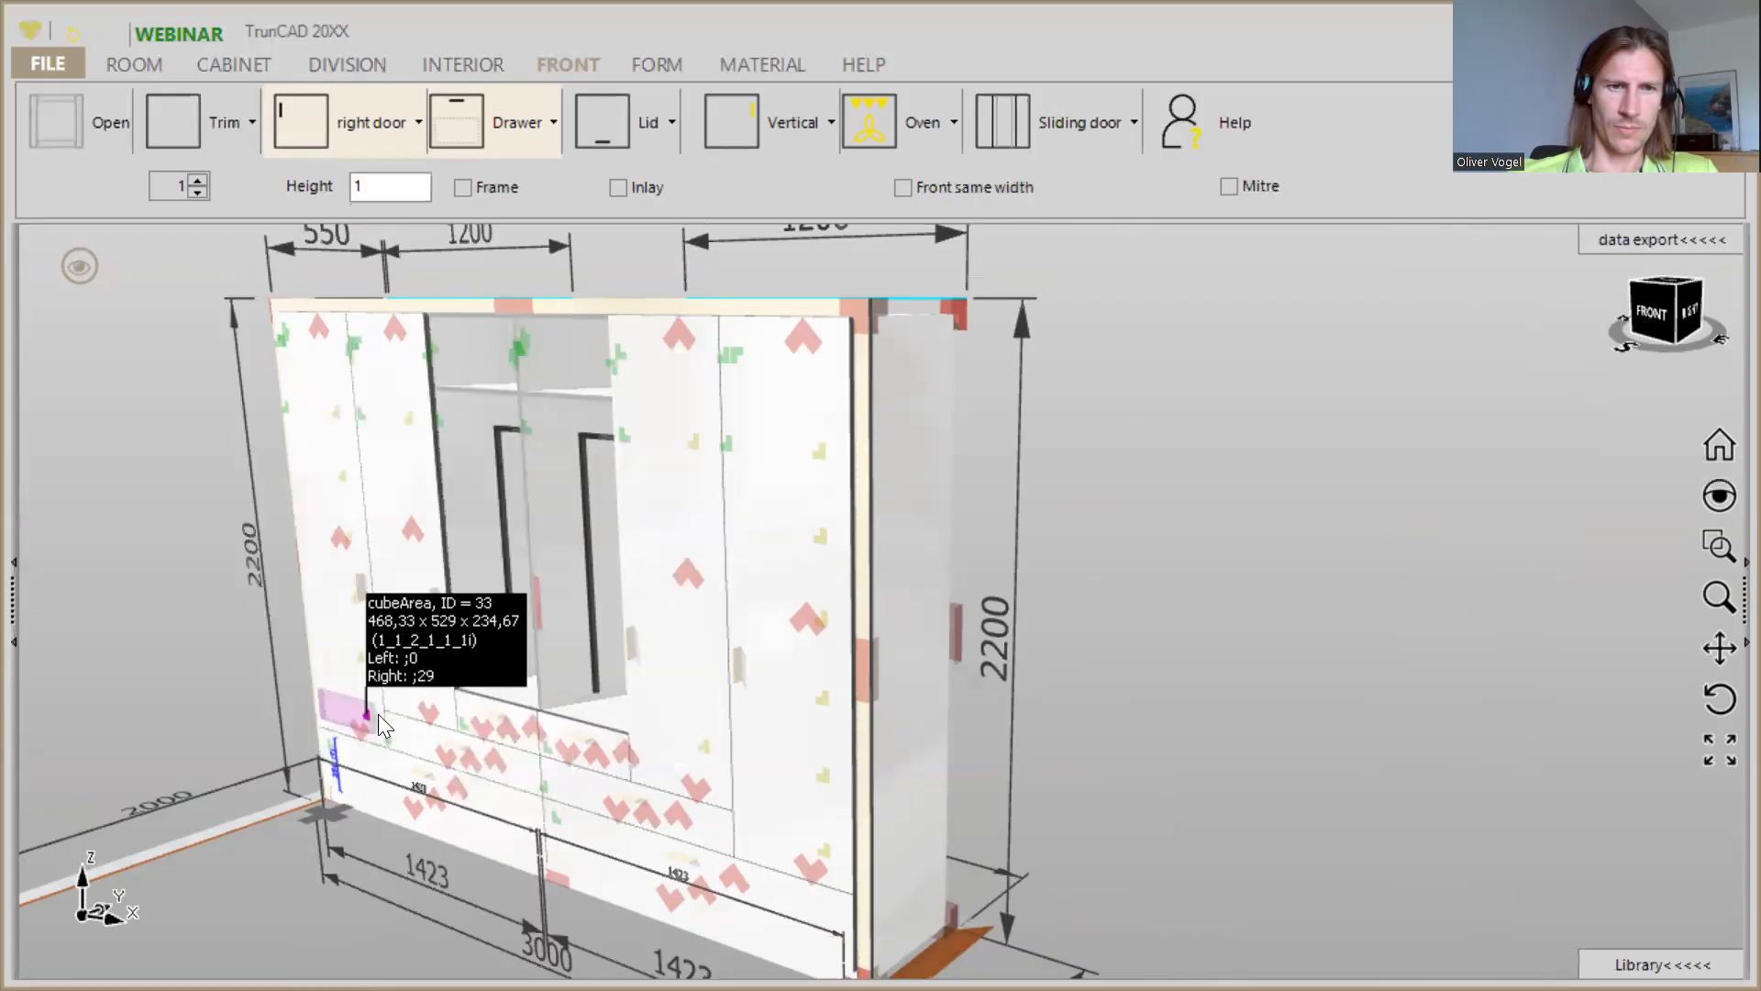
- Delete the two uppermost small drawers beneath the openings of the two middle columns
middle_drag(585, 706, 605, 774)
scroll(602, 775, up, 2)
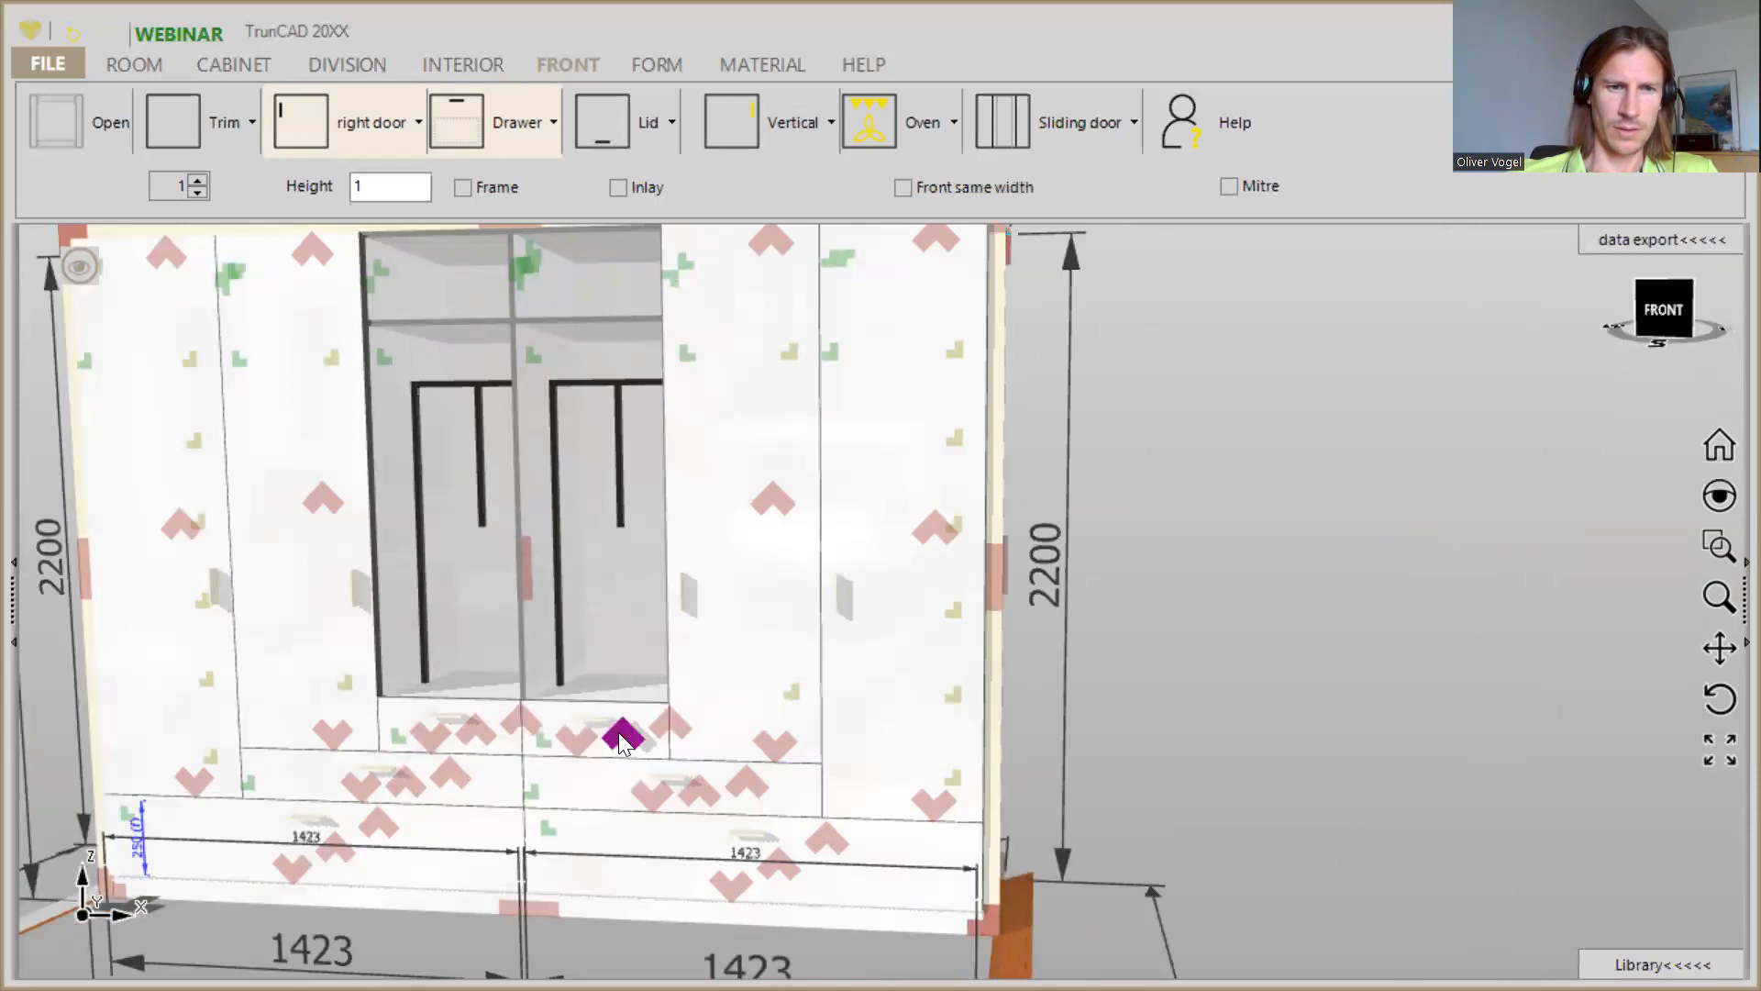
right_click(622, 741)
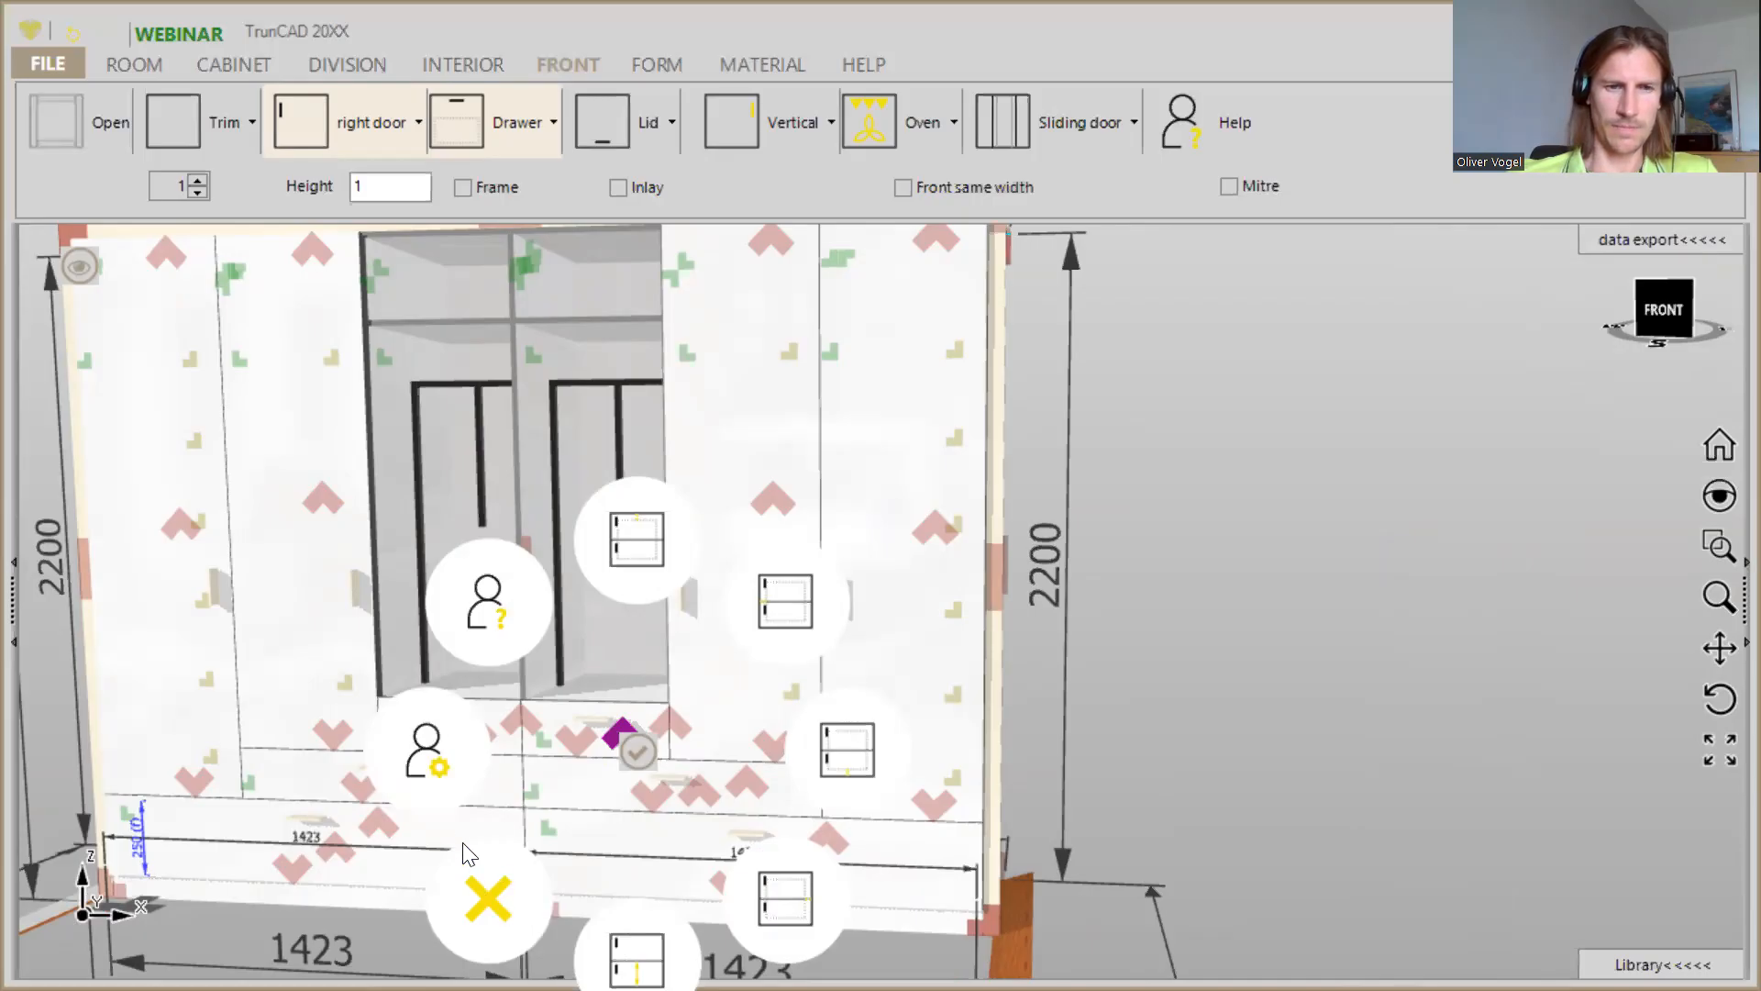
click(454, 734)
right_click(422, 732)
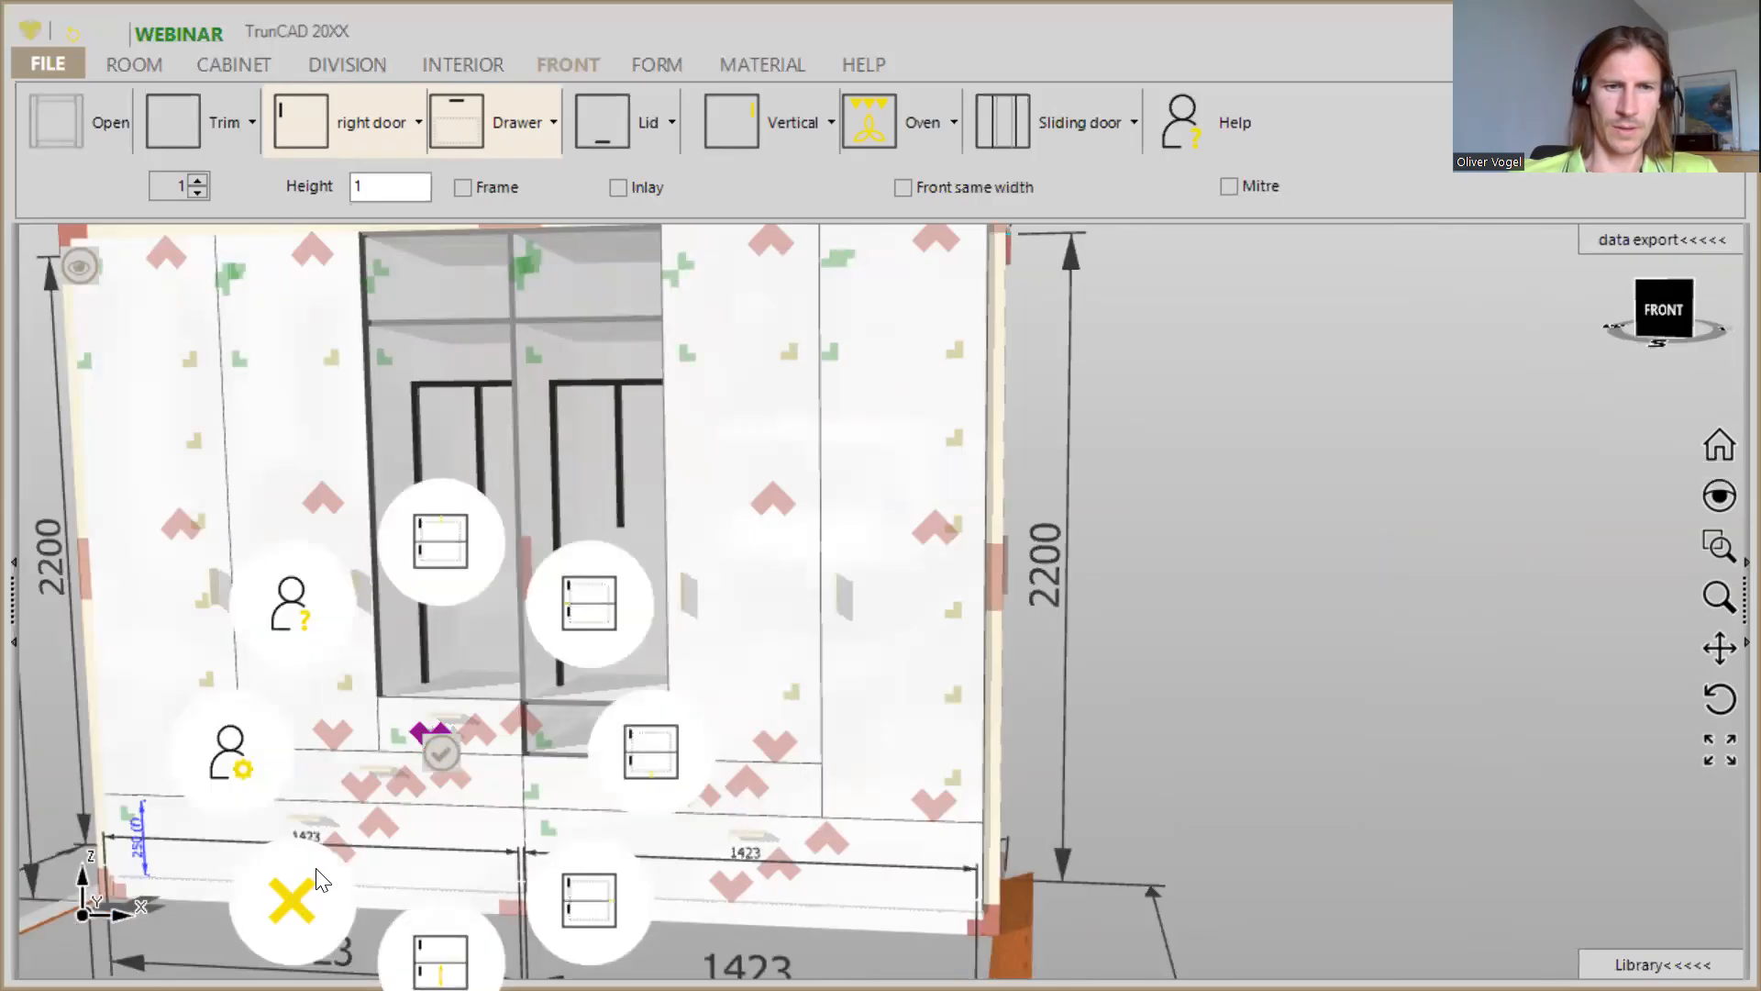
click(317, 865)
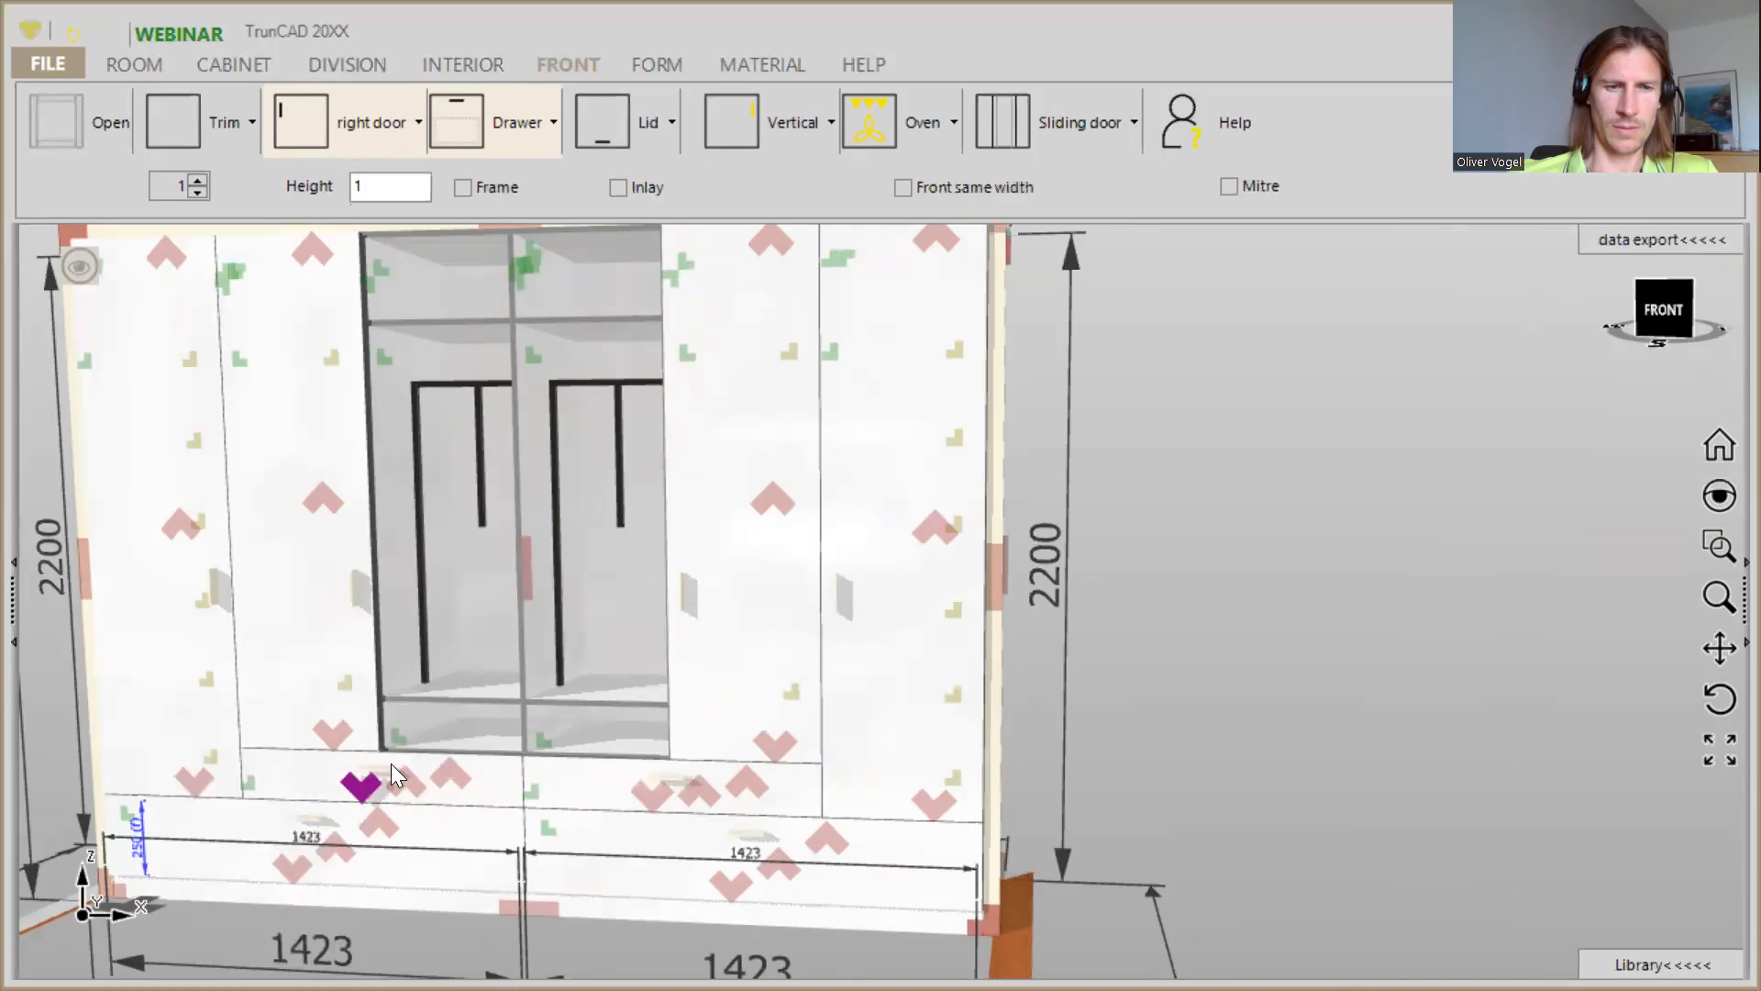
- Clear the shelves and clothes lift out of the third column from the left
middle_drag(466, 688, 512, 726)
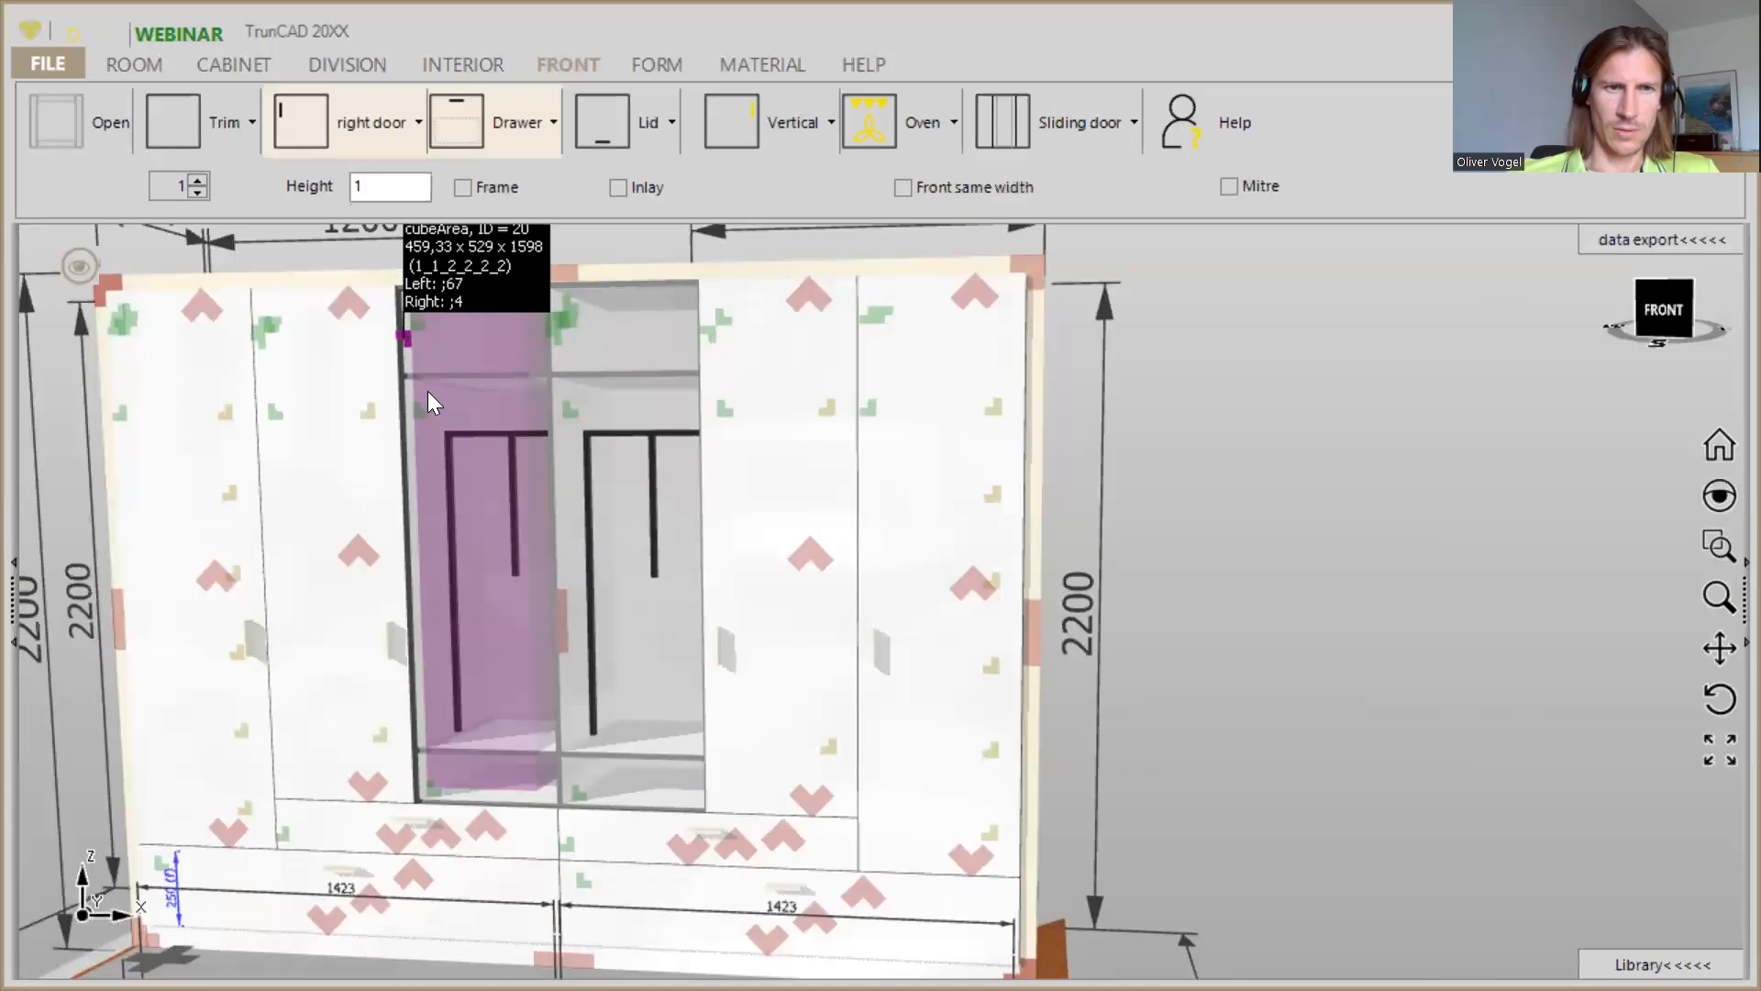
right_click(403, 341)
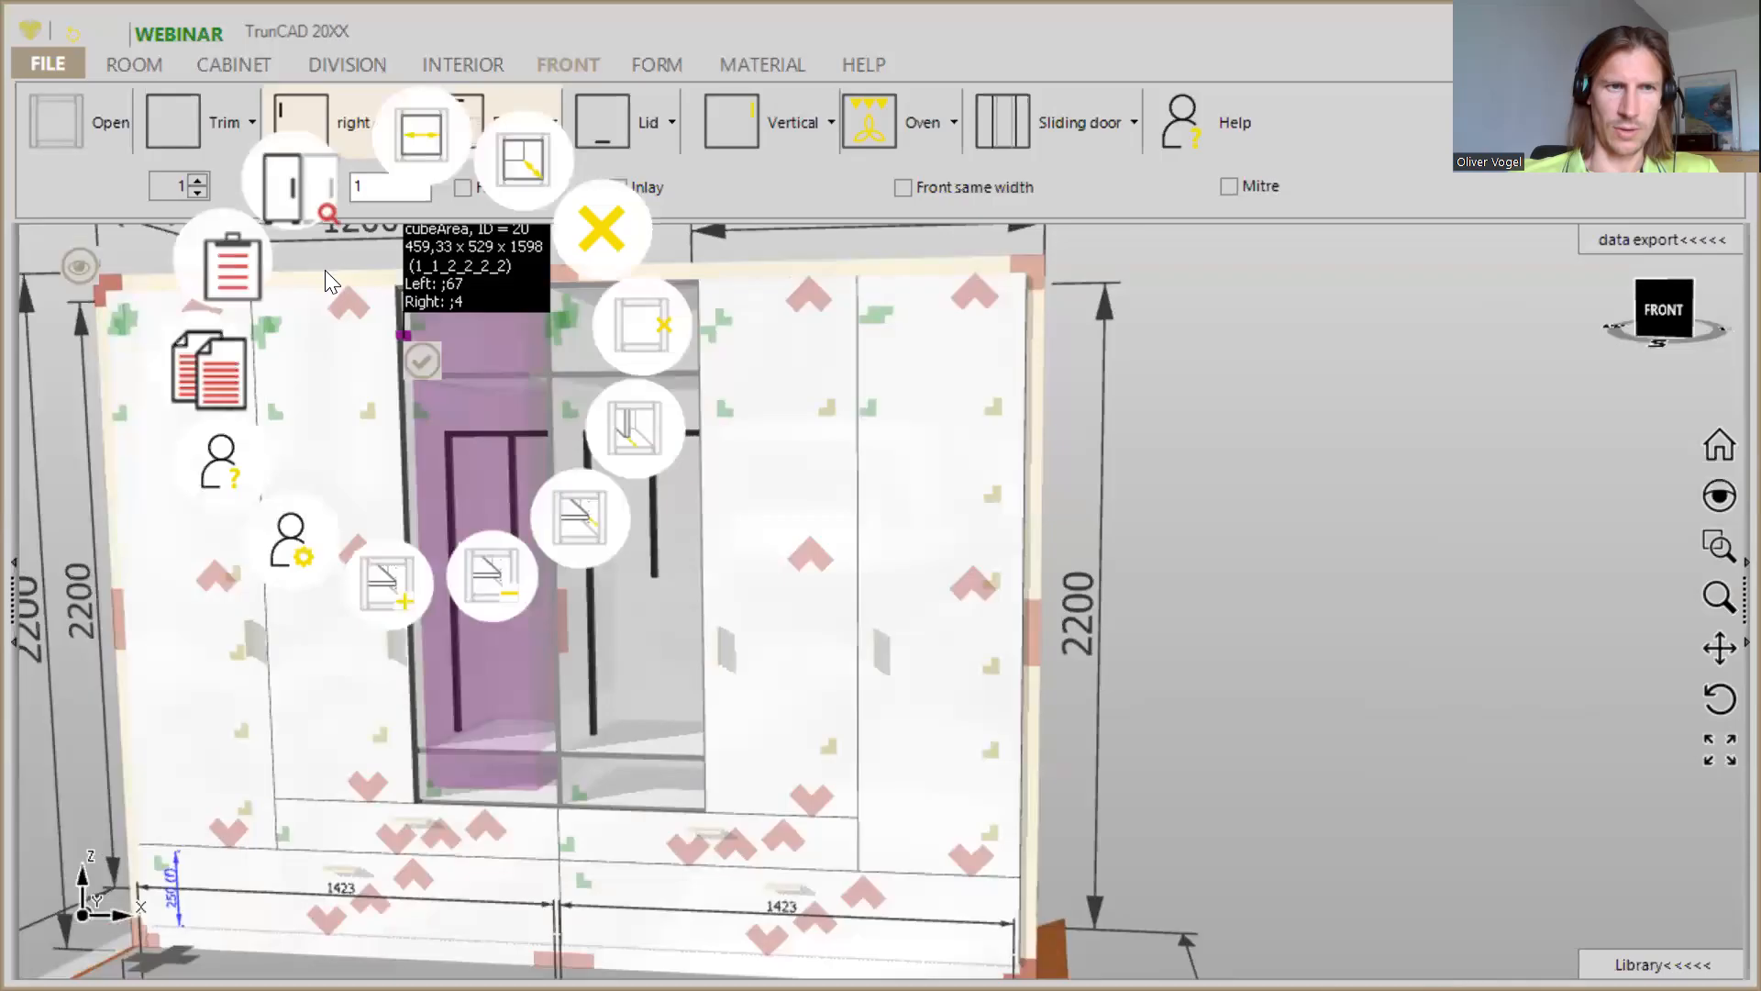
click(579, 287)
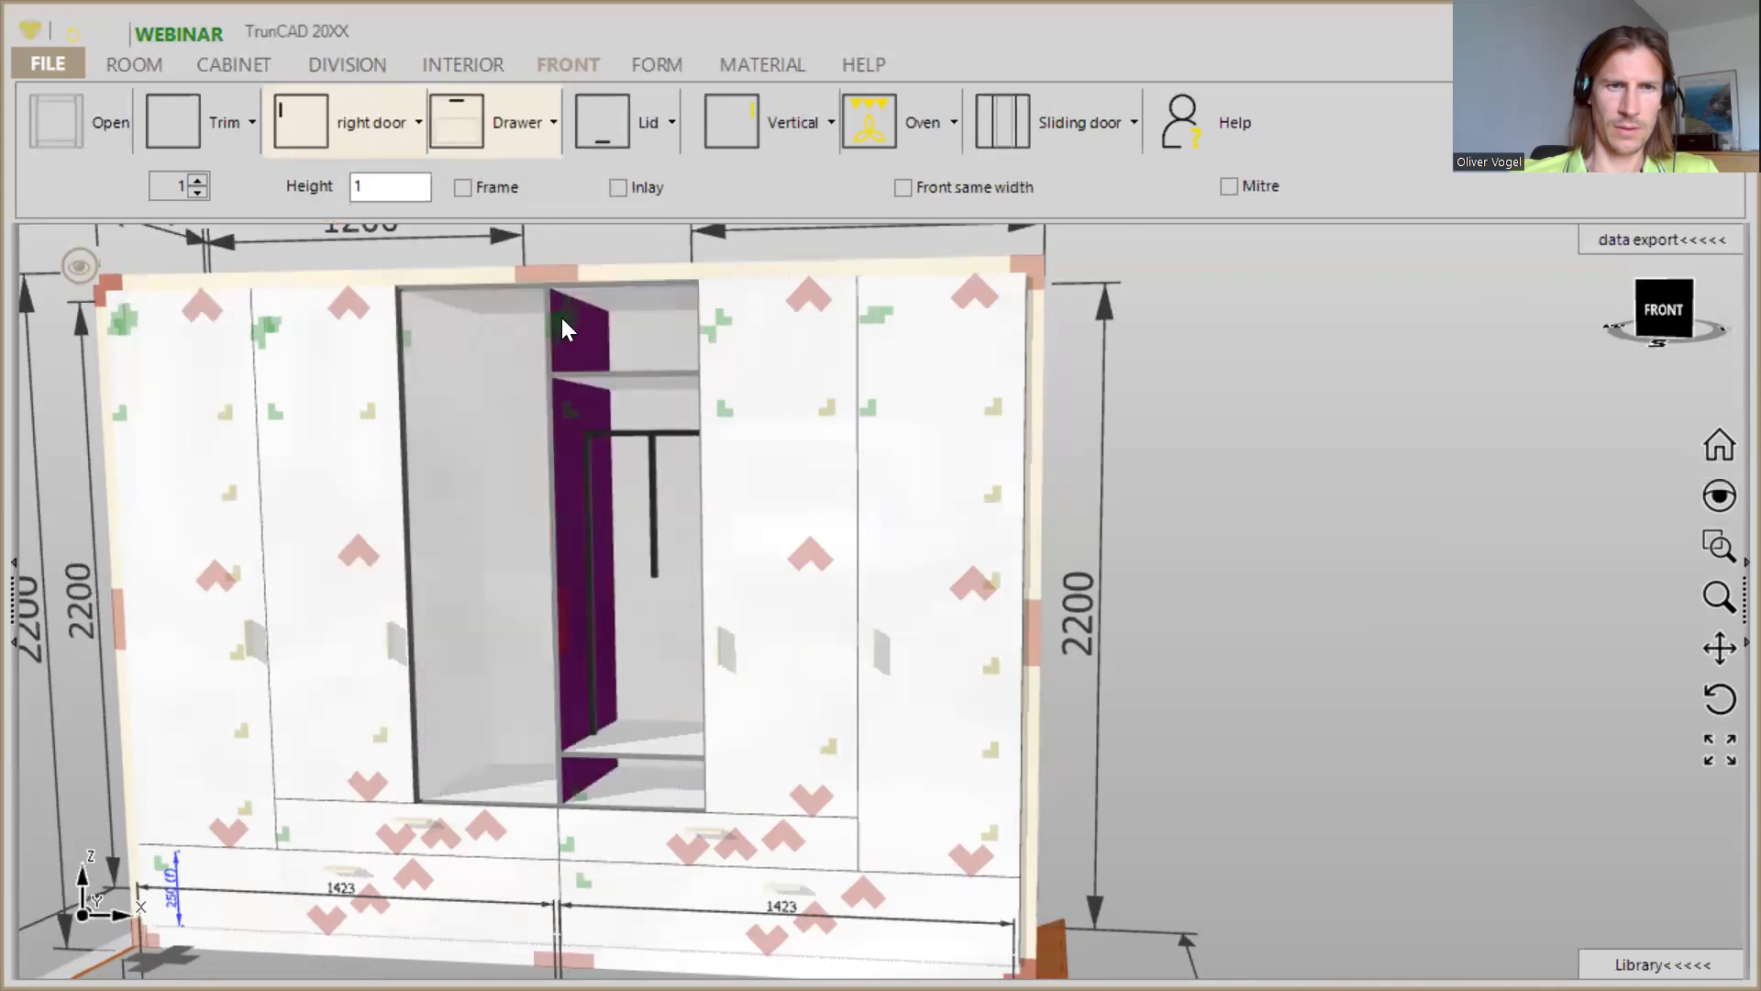
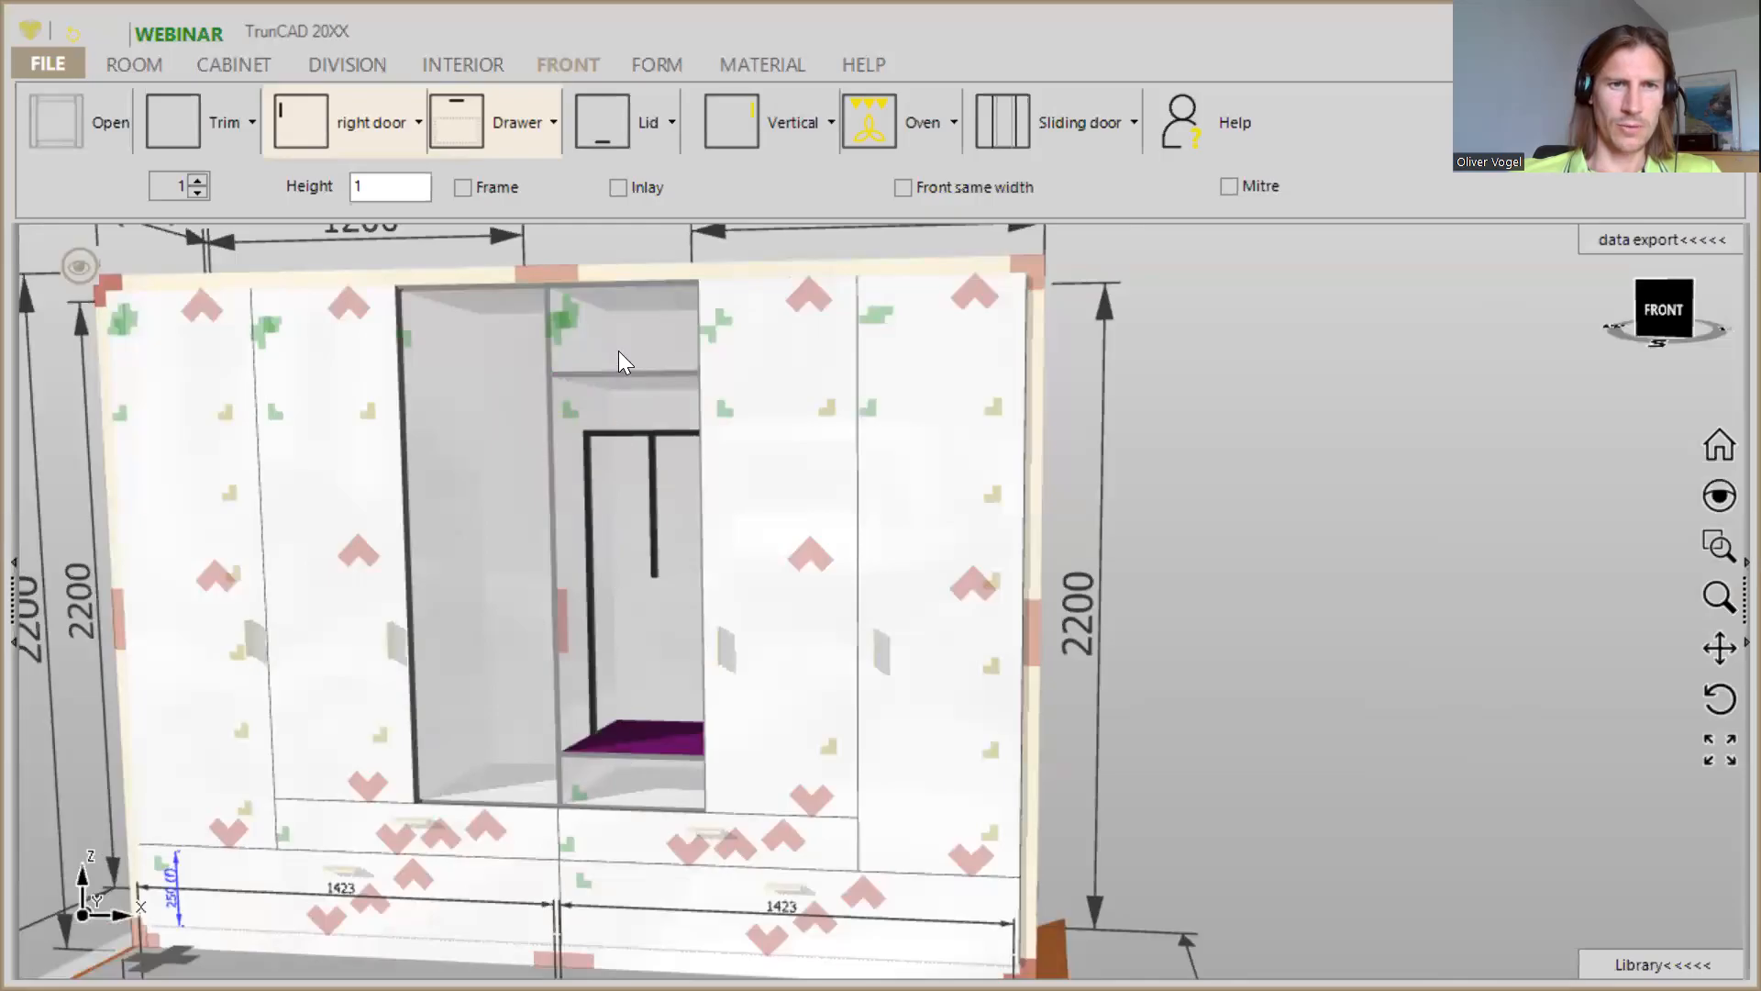
- Clear the shelves and clothes lift out of the fourth column from the left
right_click(555, 334)
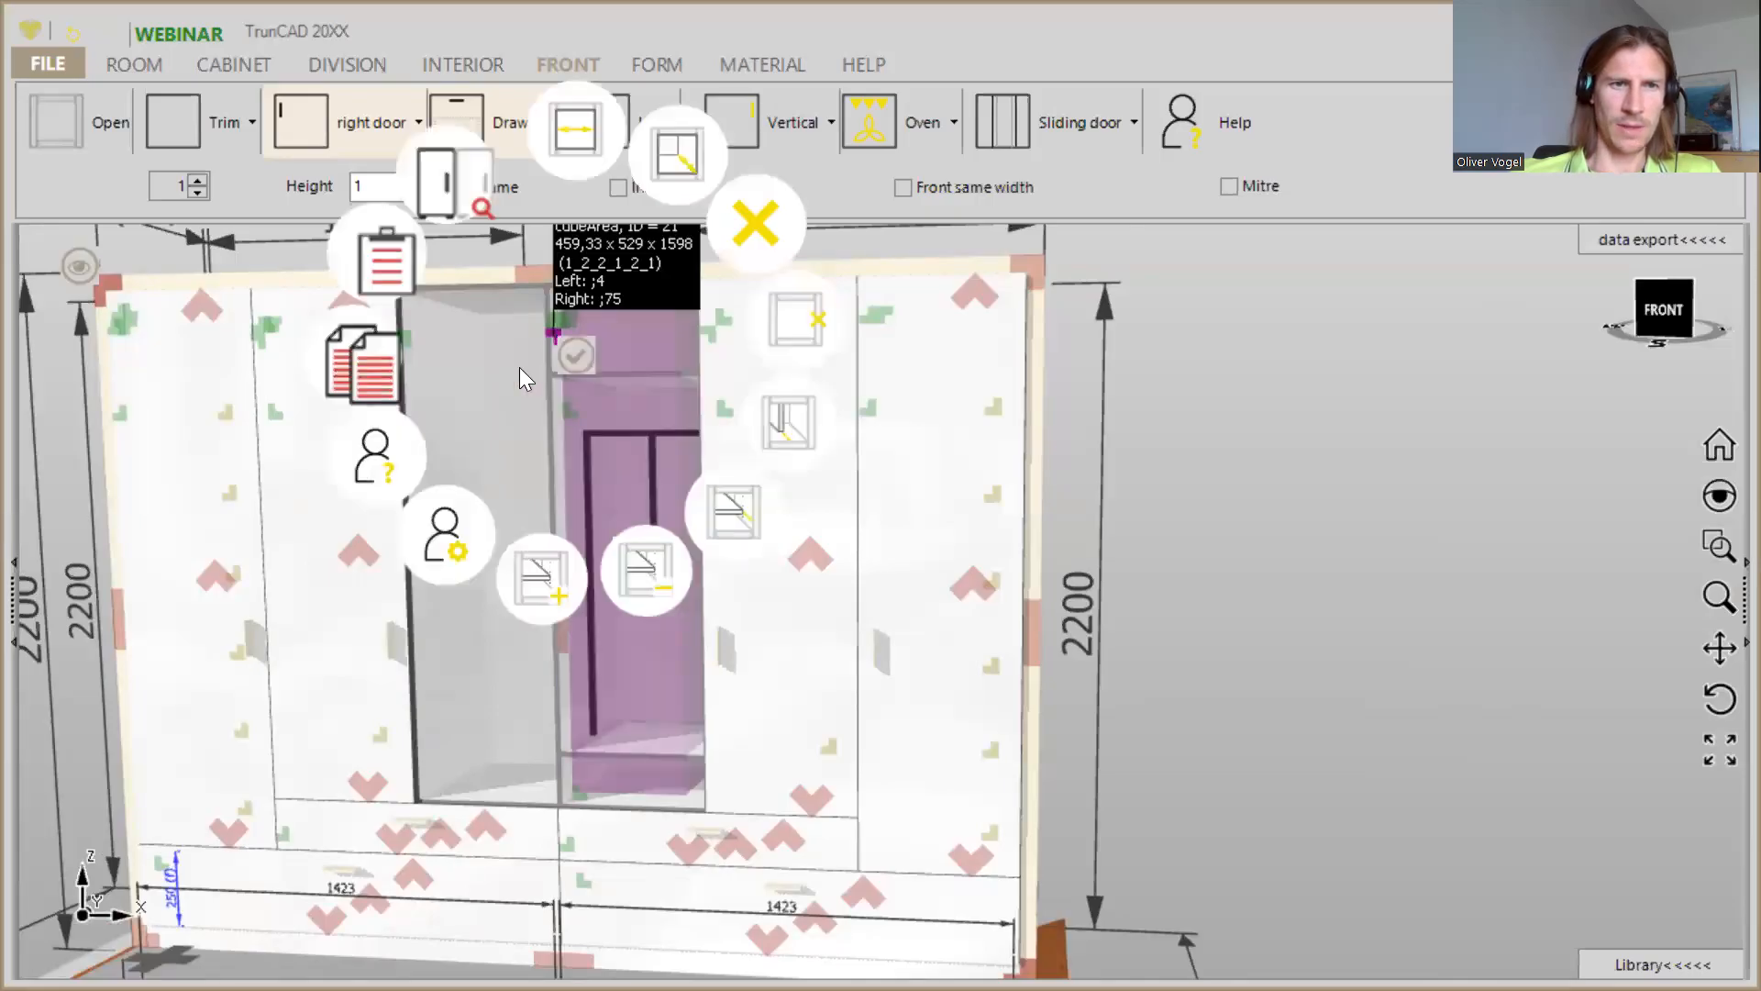
click(755, 220)
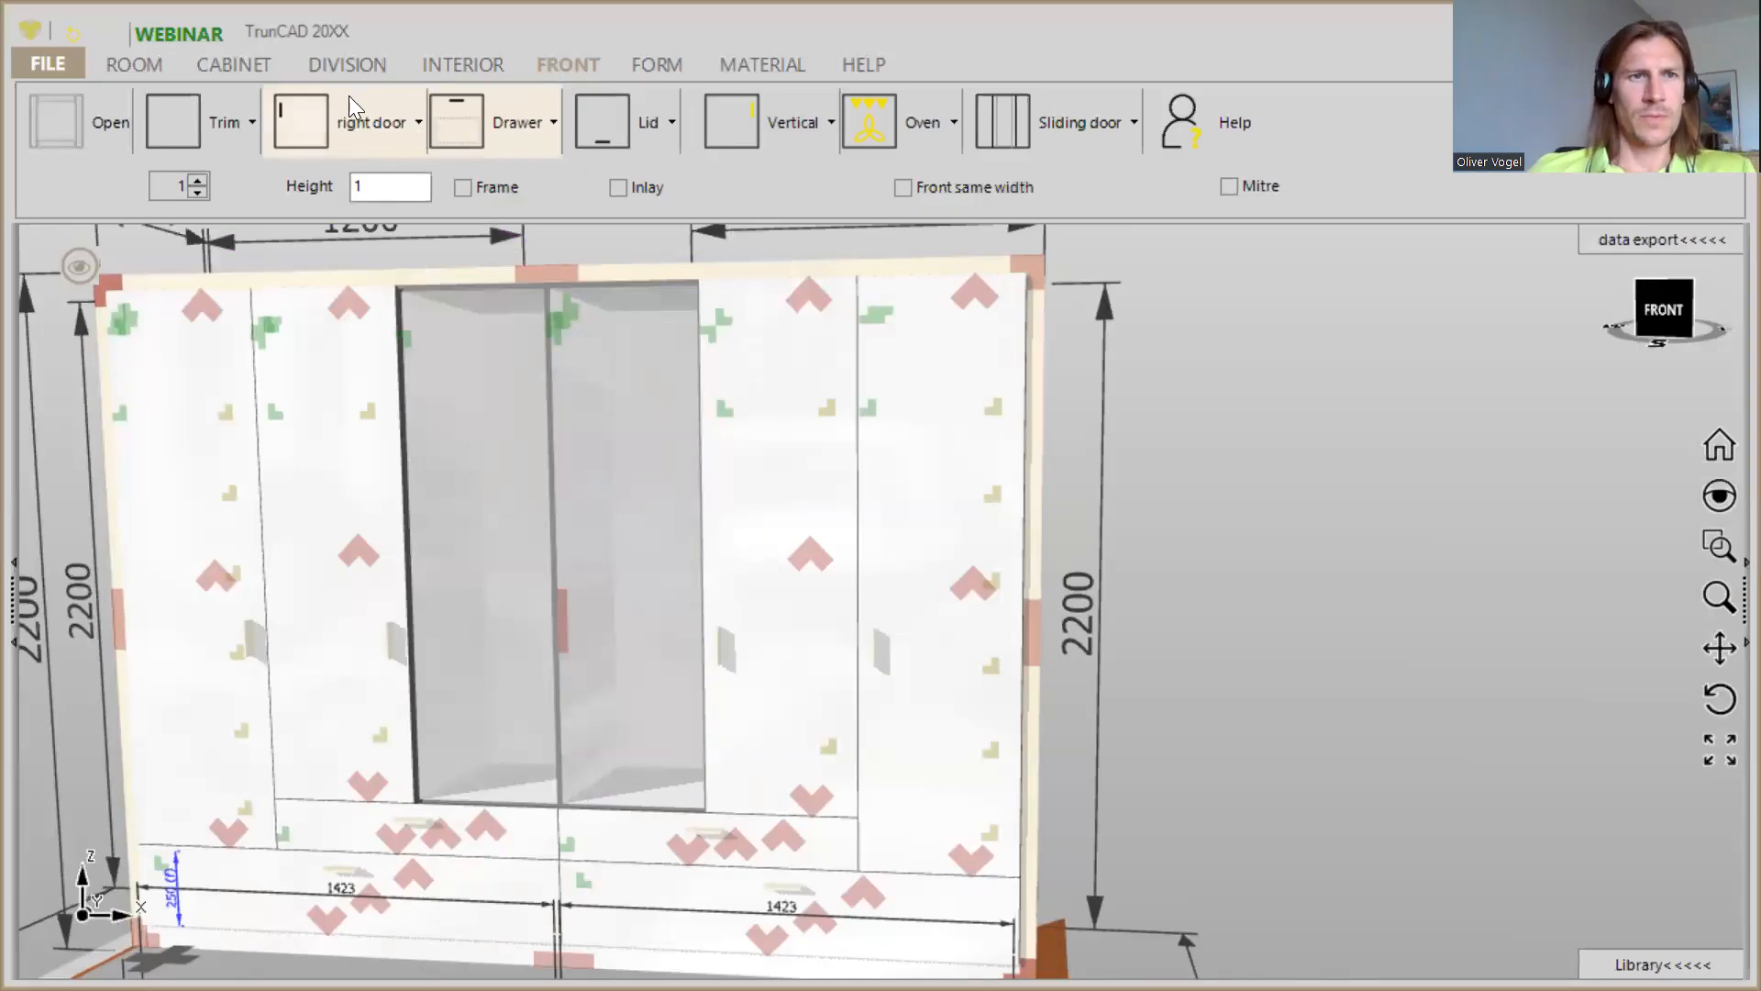
- Add one horizontal division to the empty third column from the left and remove the clothes lift from that column
click(344, 66)
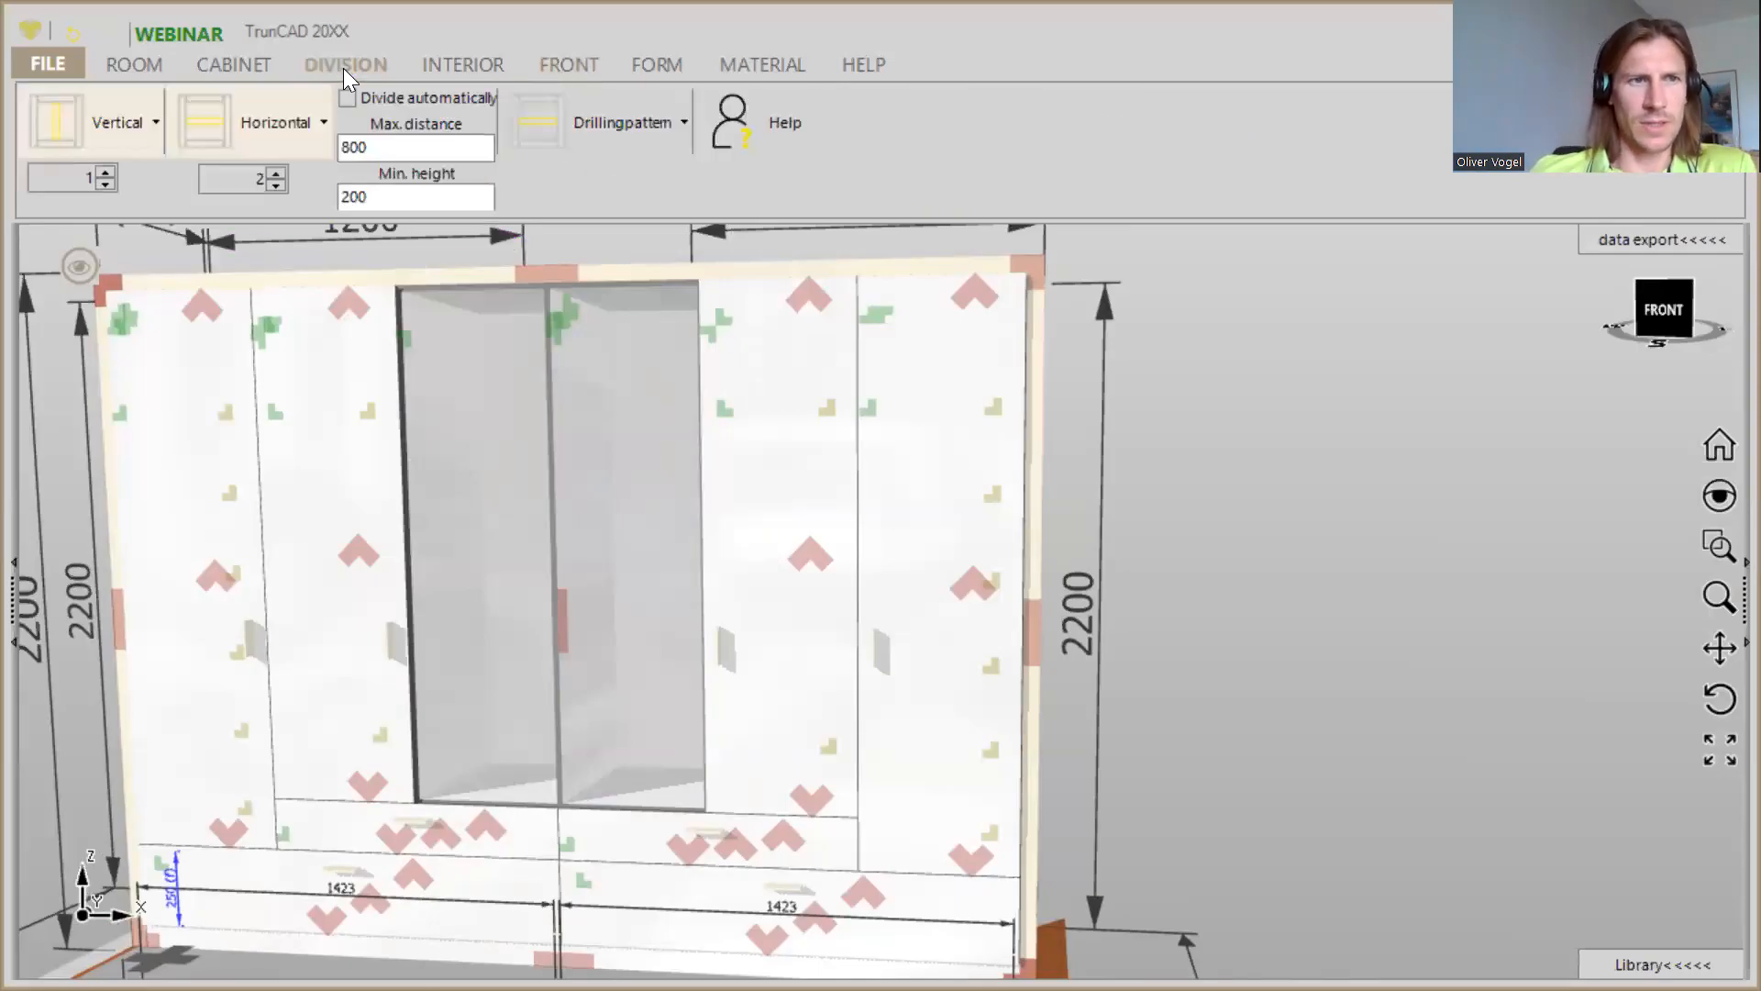
click(276, 185)
drag(221, 130, 503, 534)
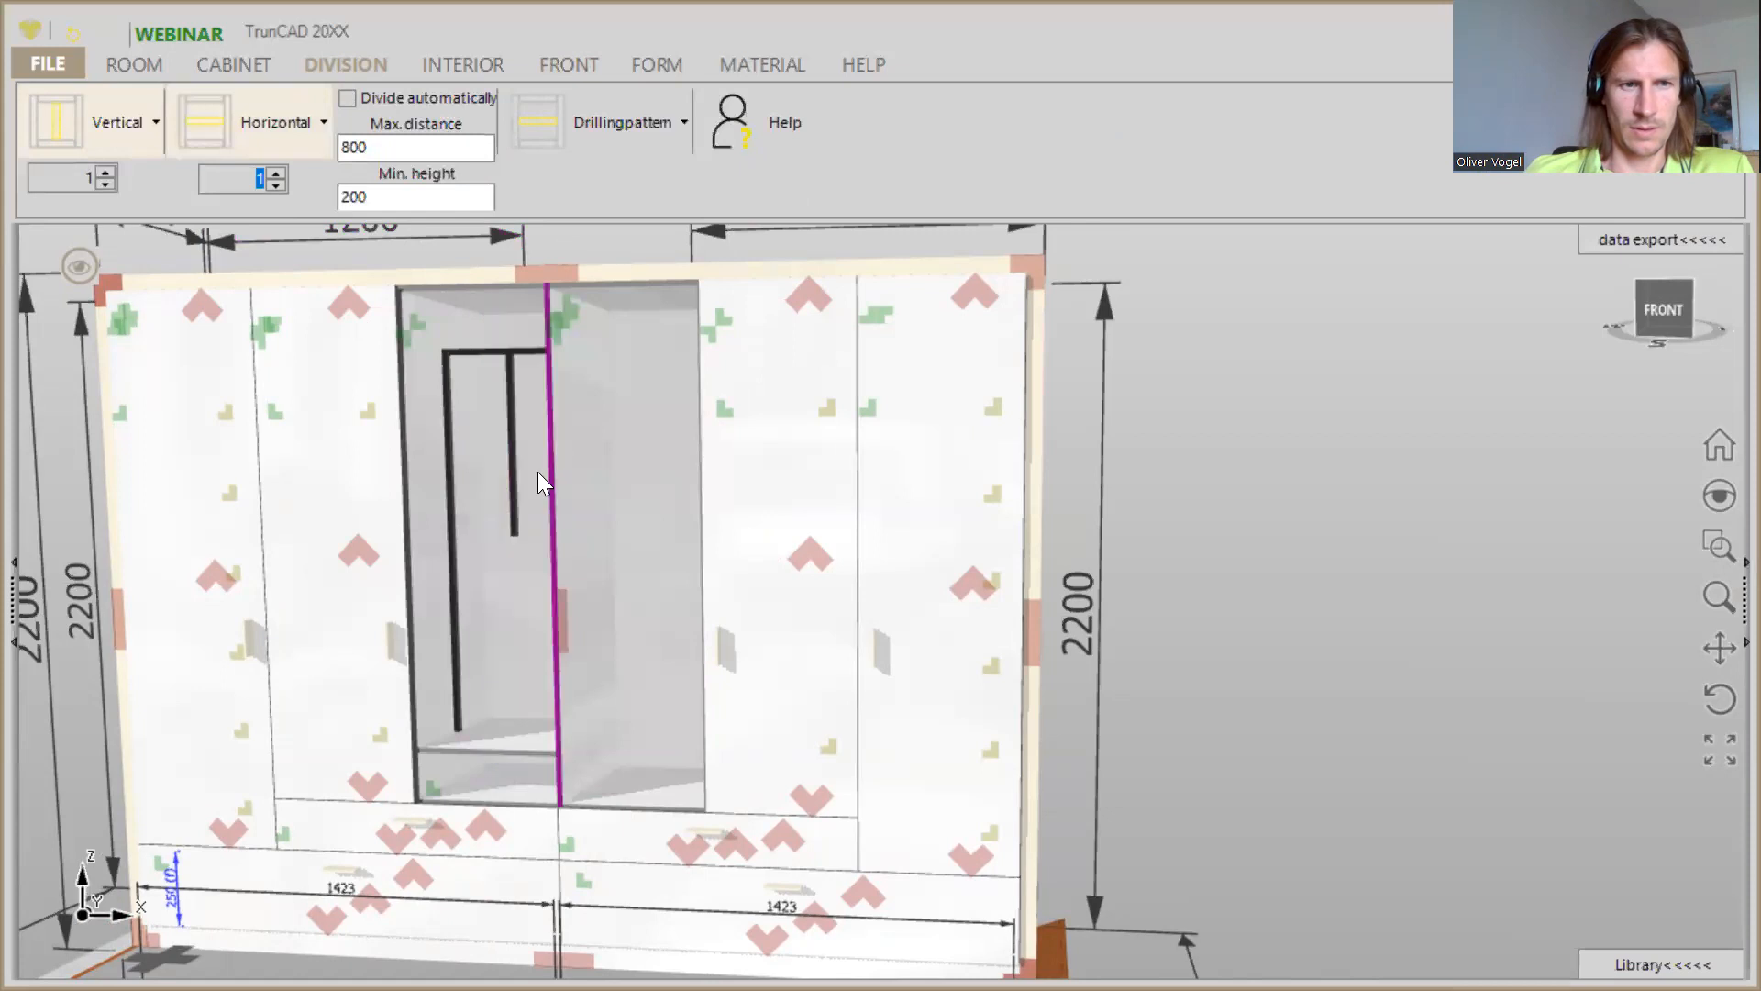
click(450, 66)
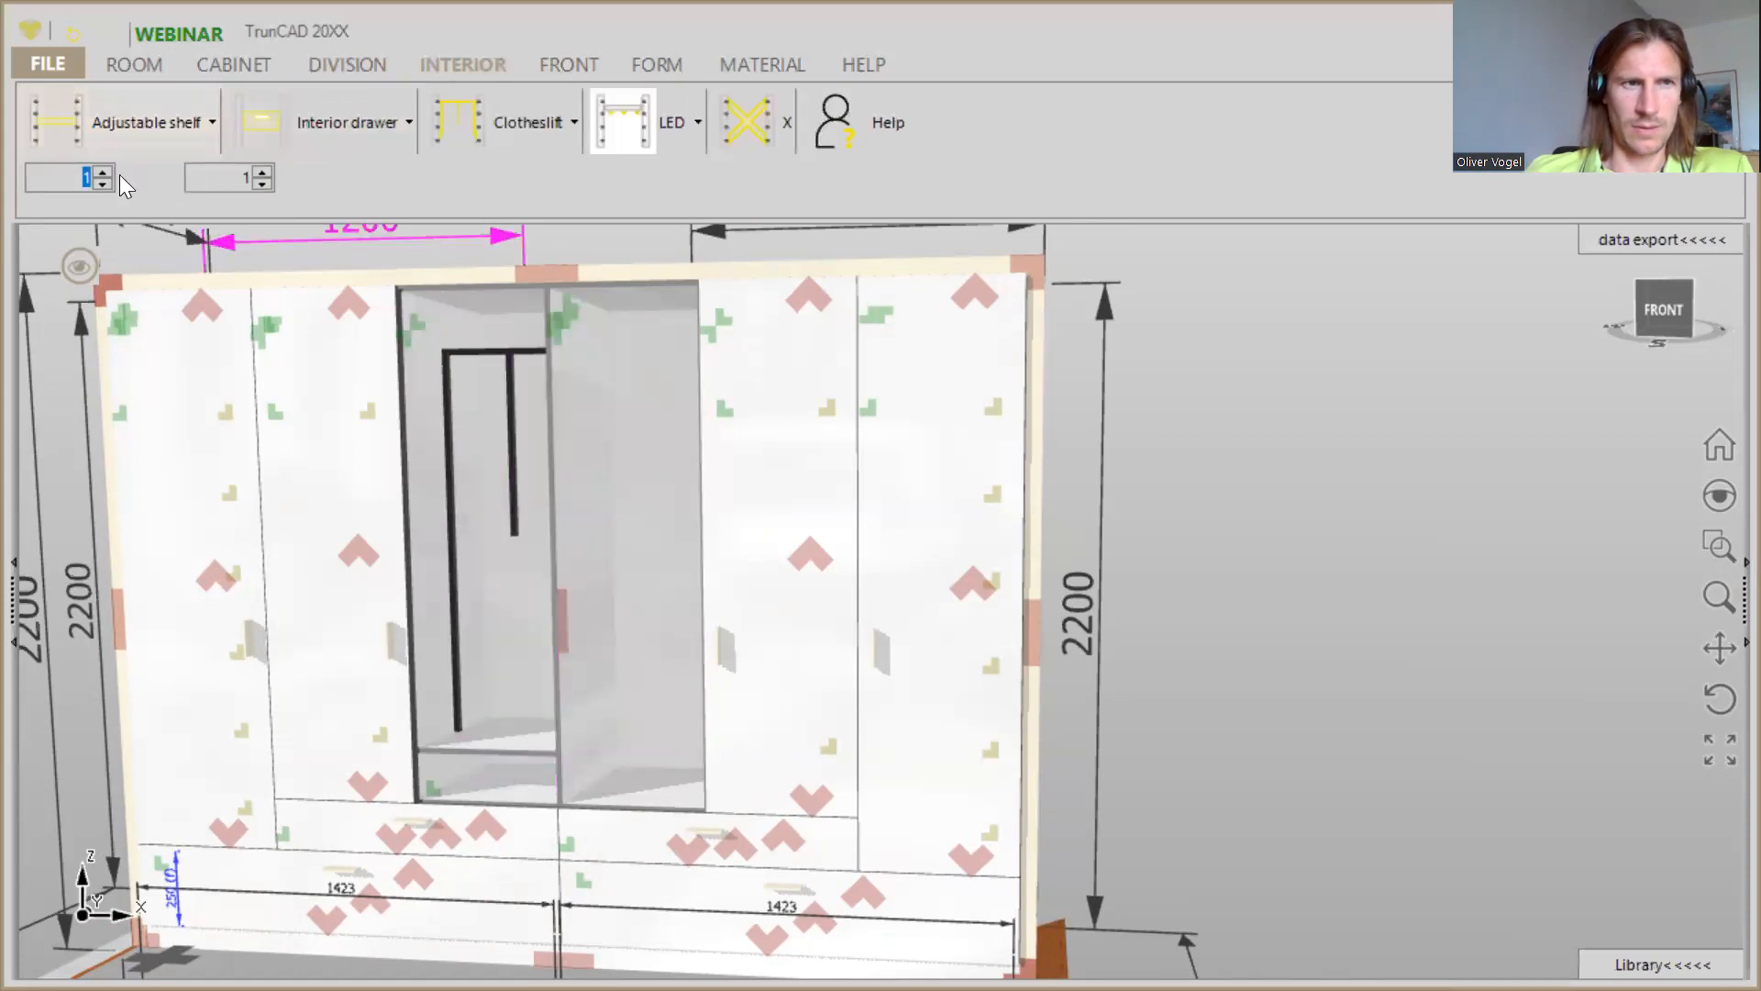
click(263, 185)
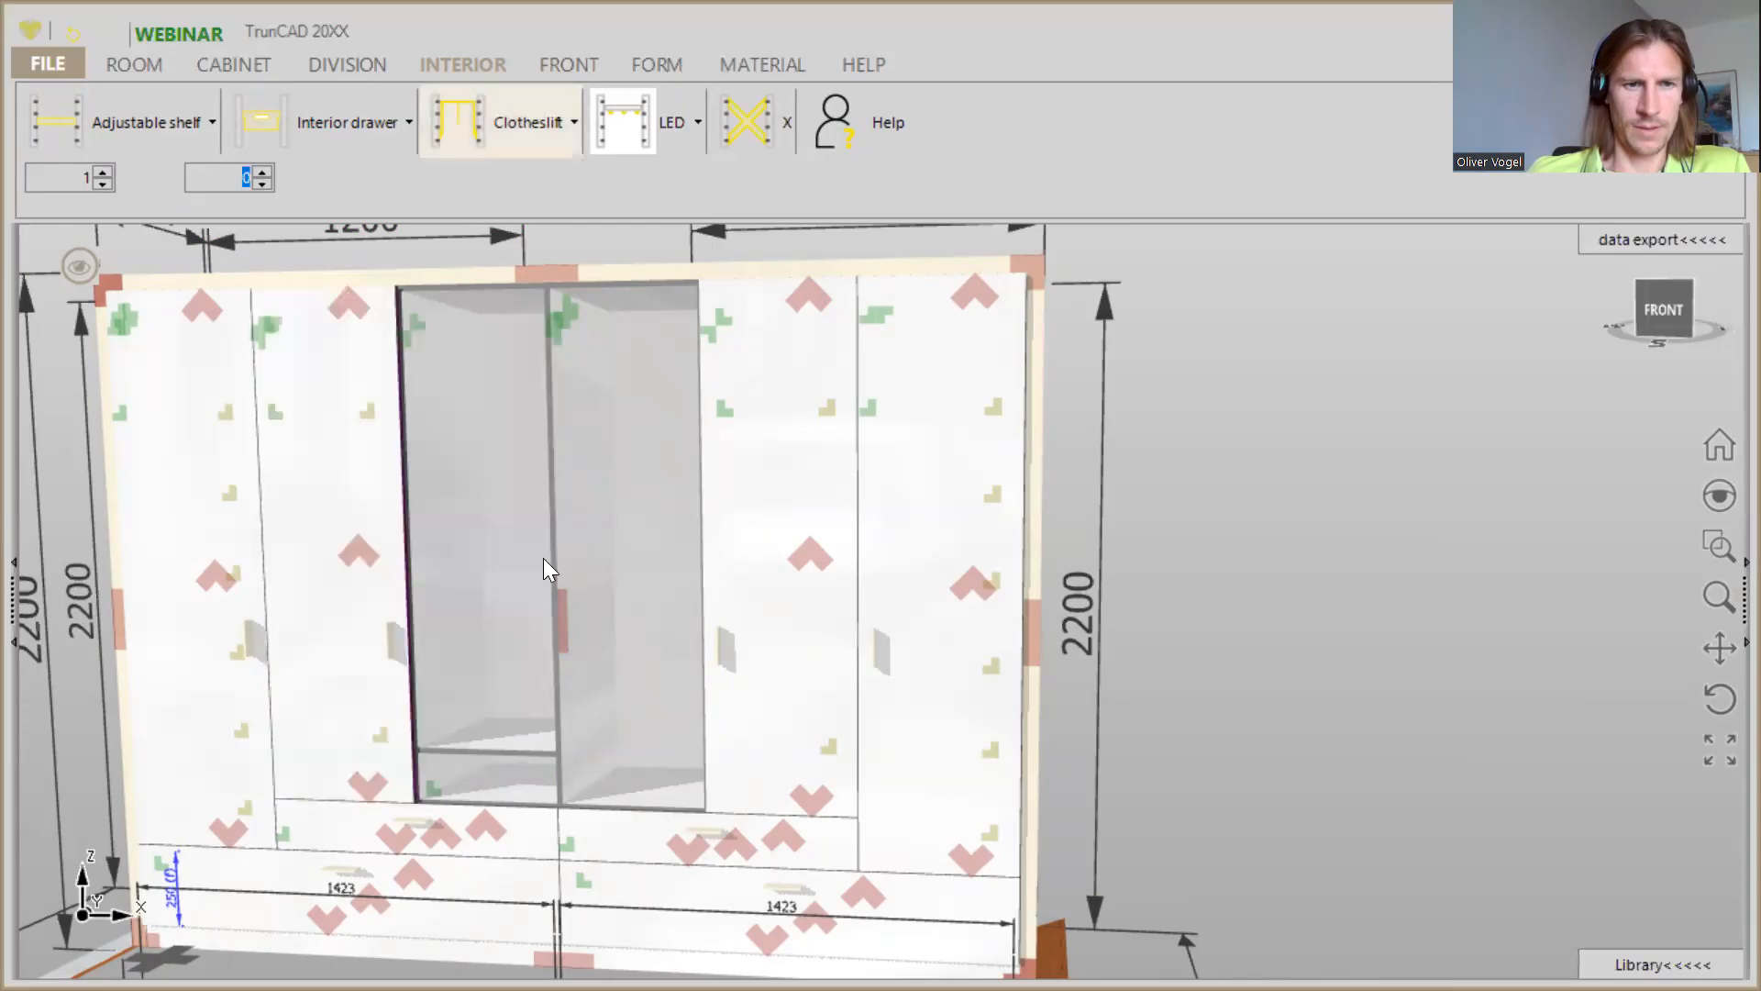
- Set the height of the lower compartment in the third column to 1
right_click(433, 792)
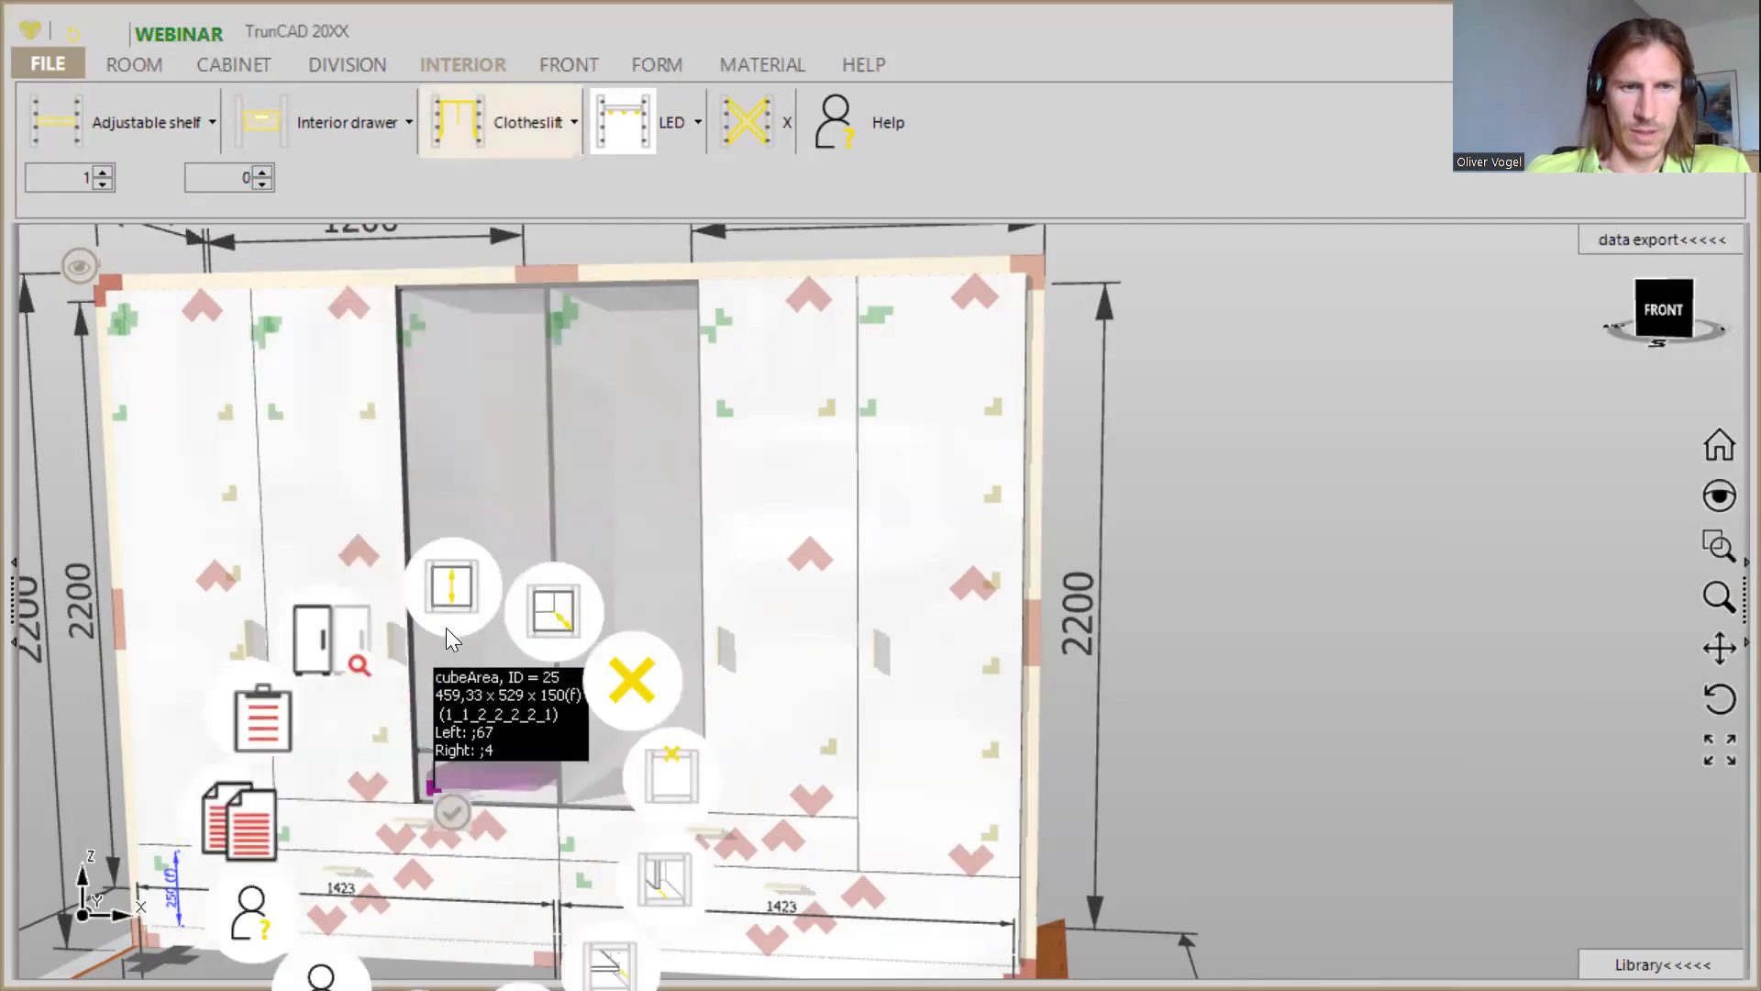
click(450, 589)
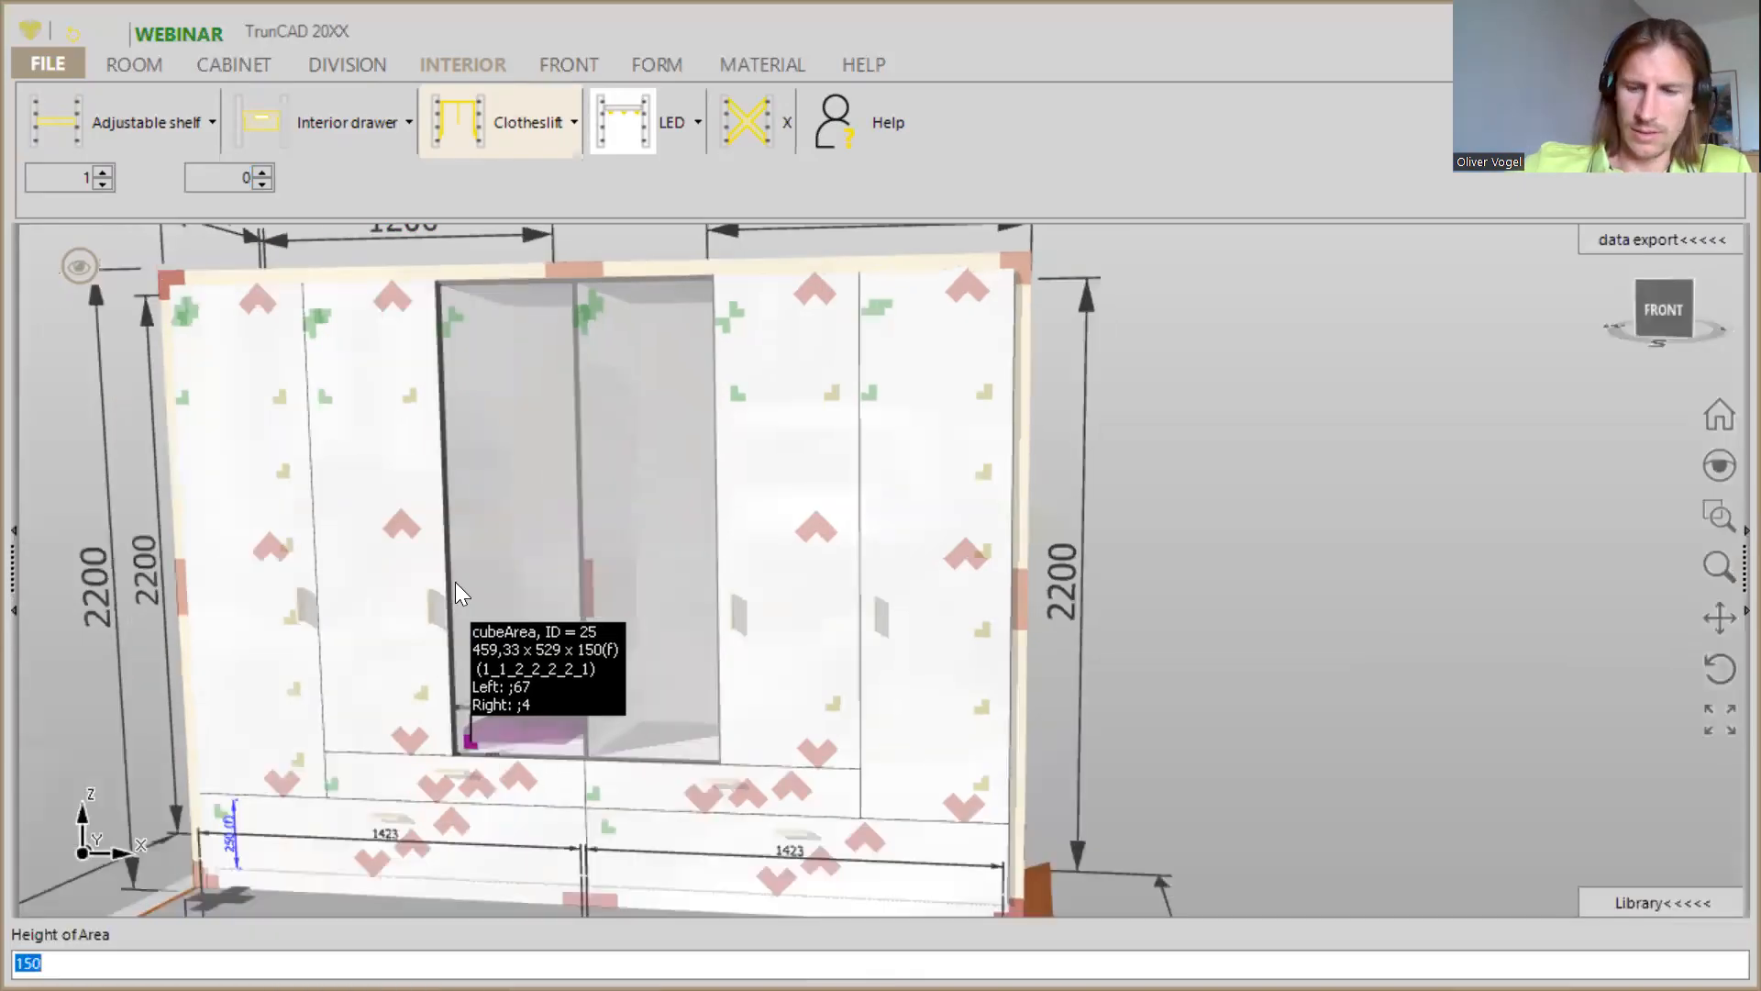
text(1)
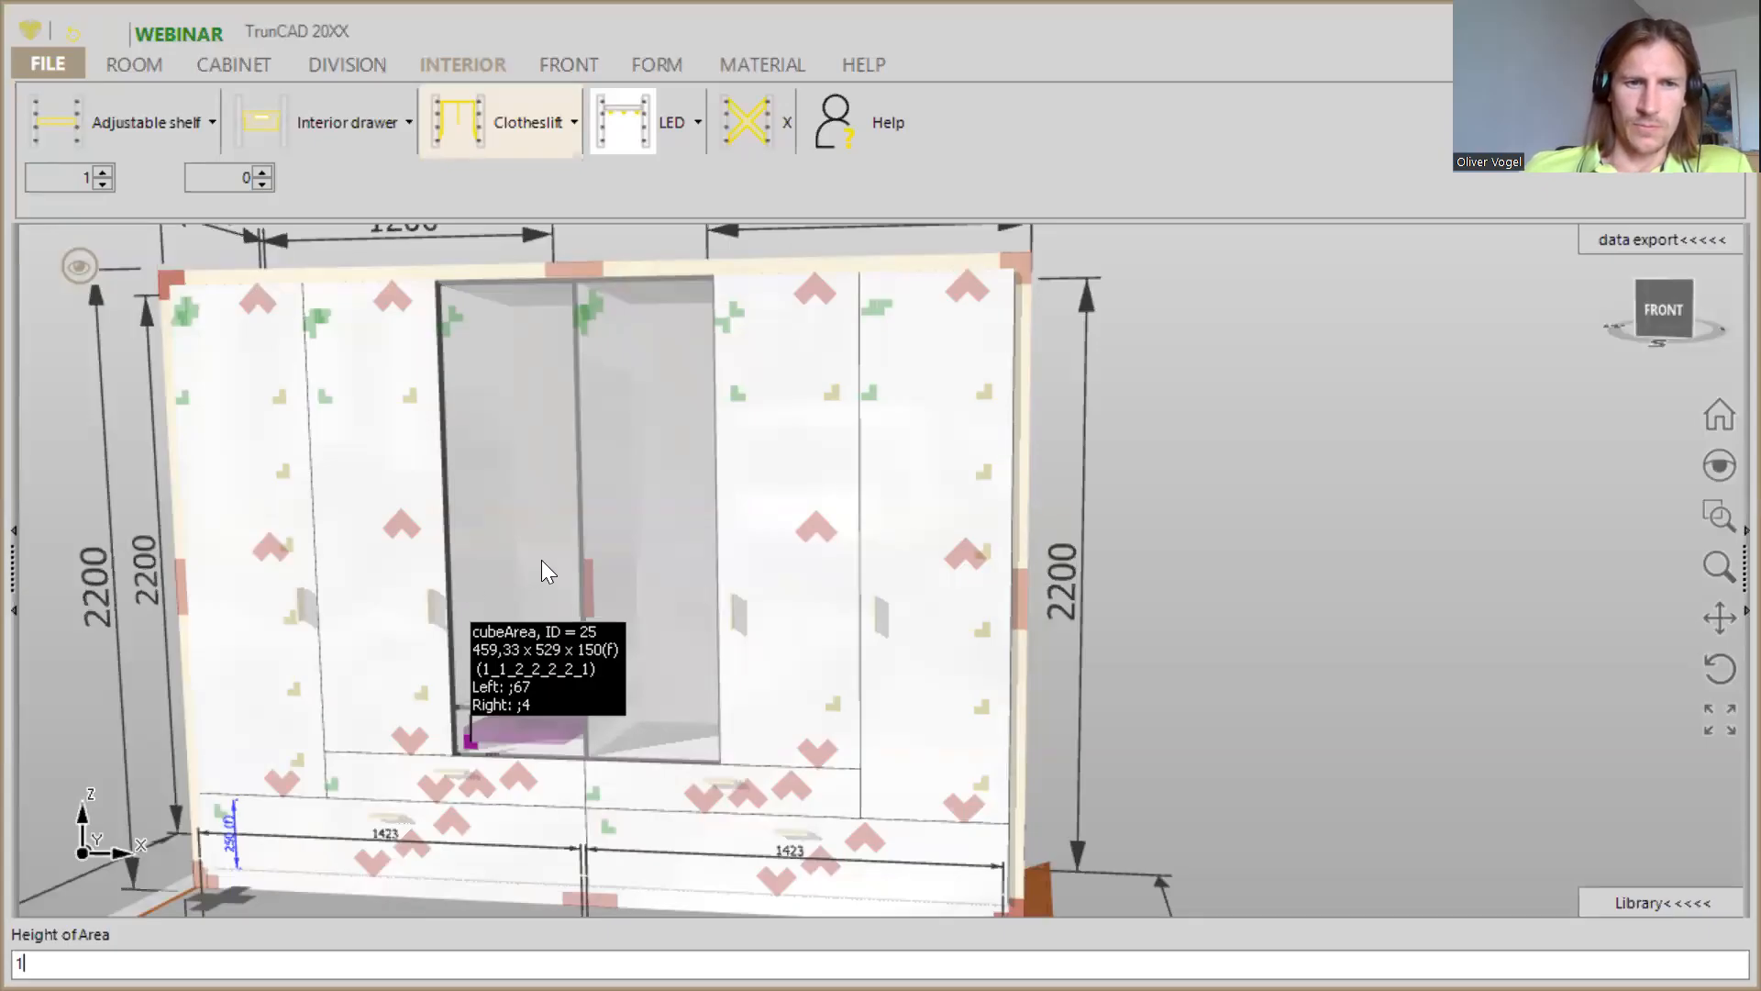
key(Return)
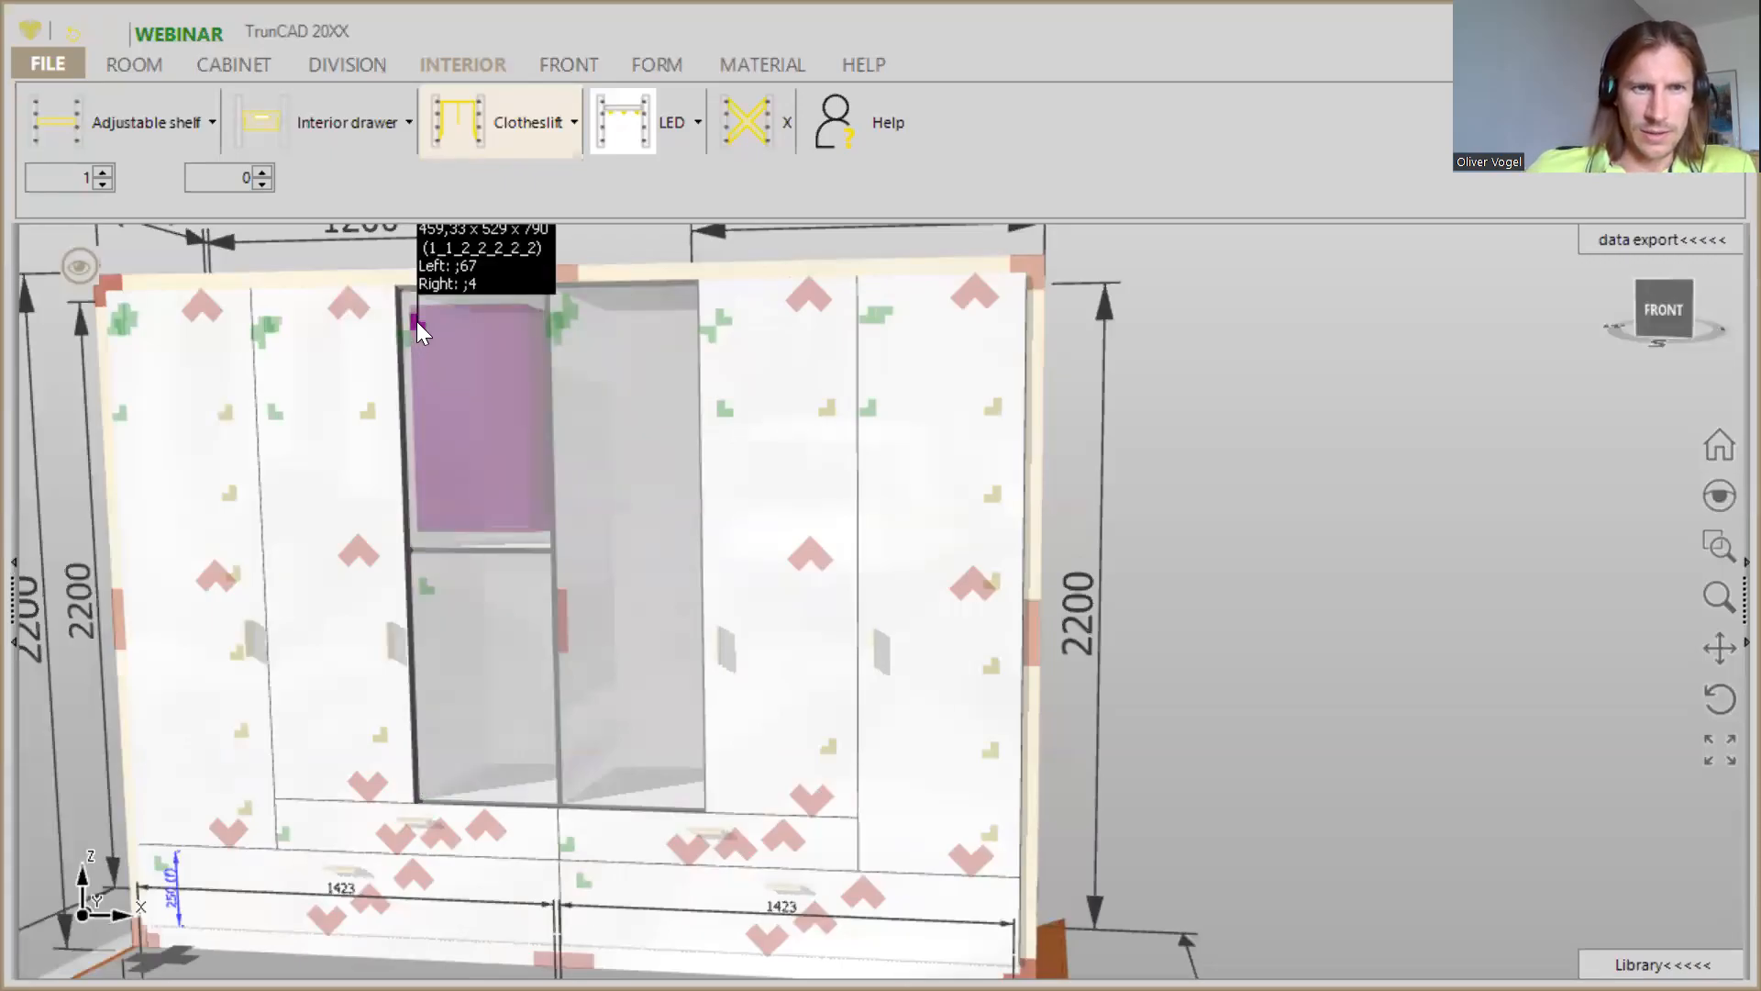
- Set the height of the upper compartment in the third column to 250
right_click(416, 321)
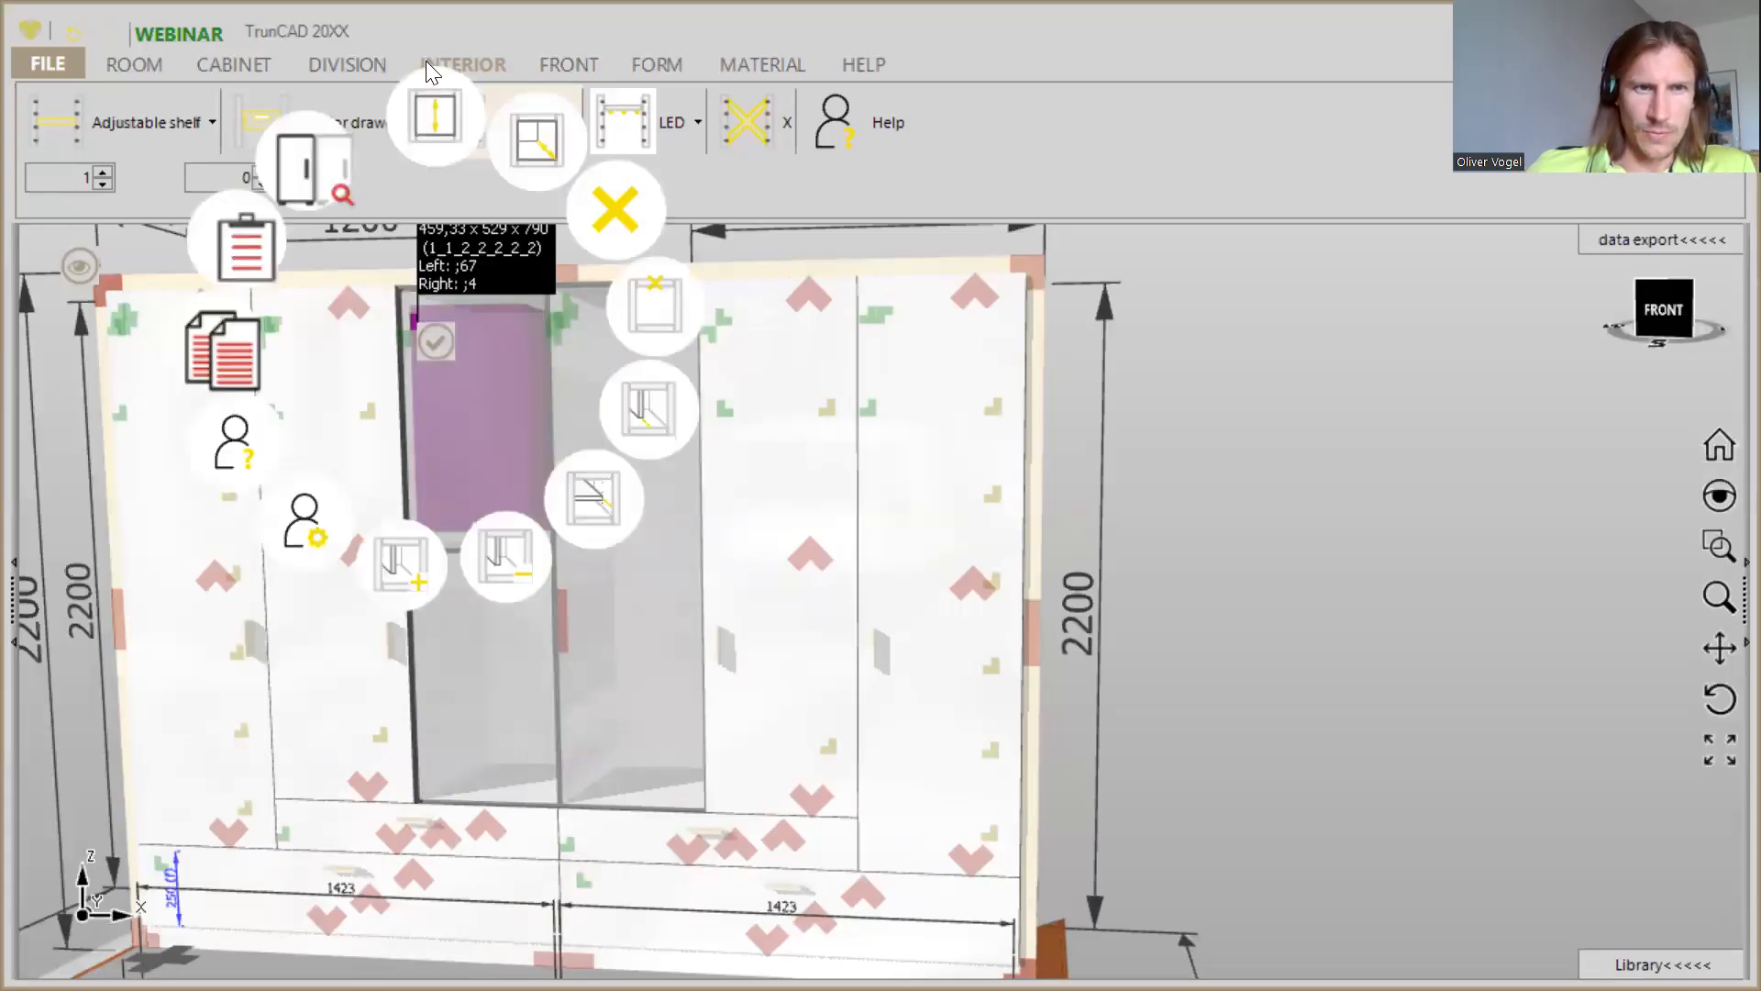
click(436, 116)
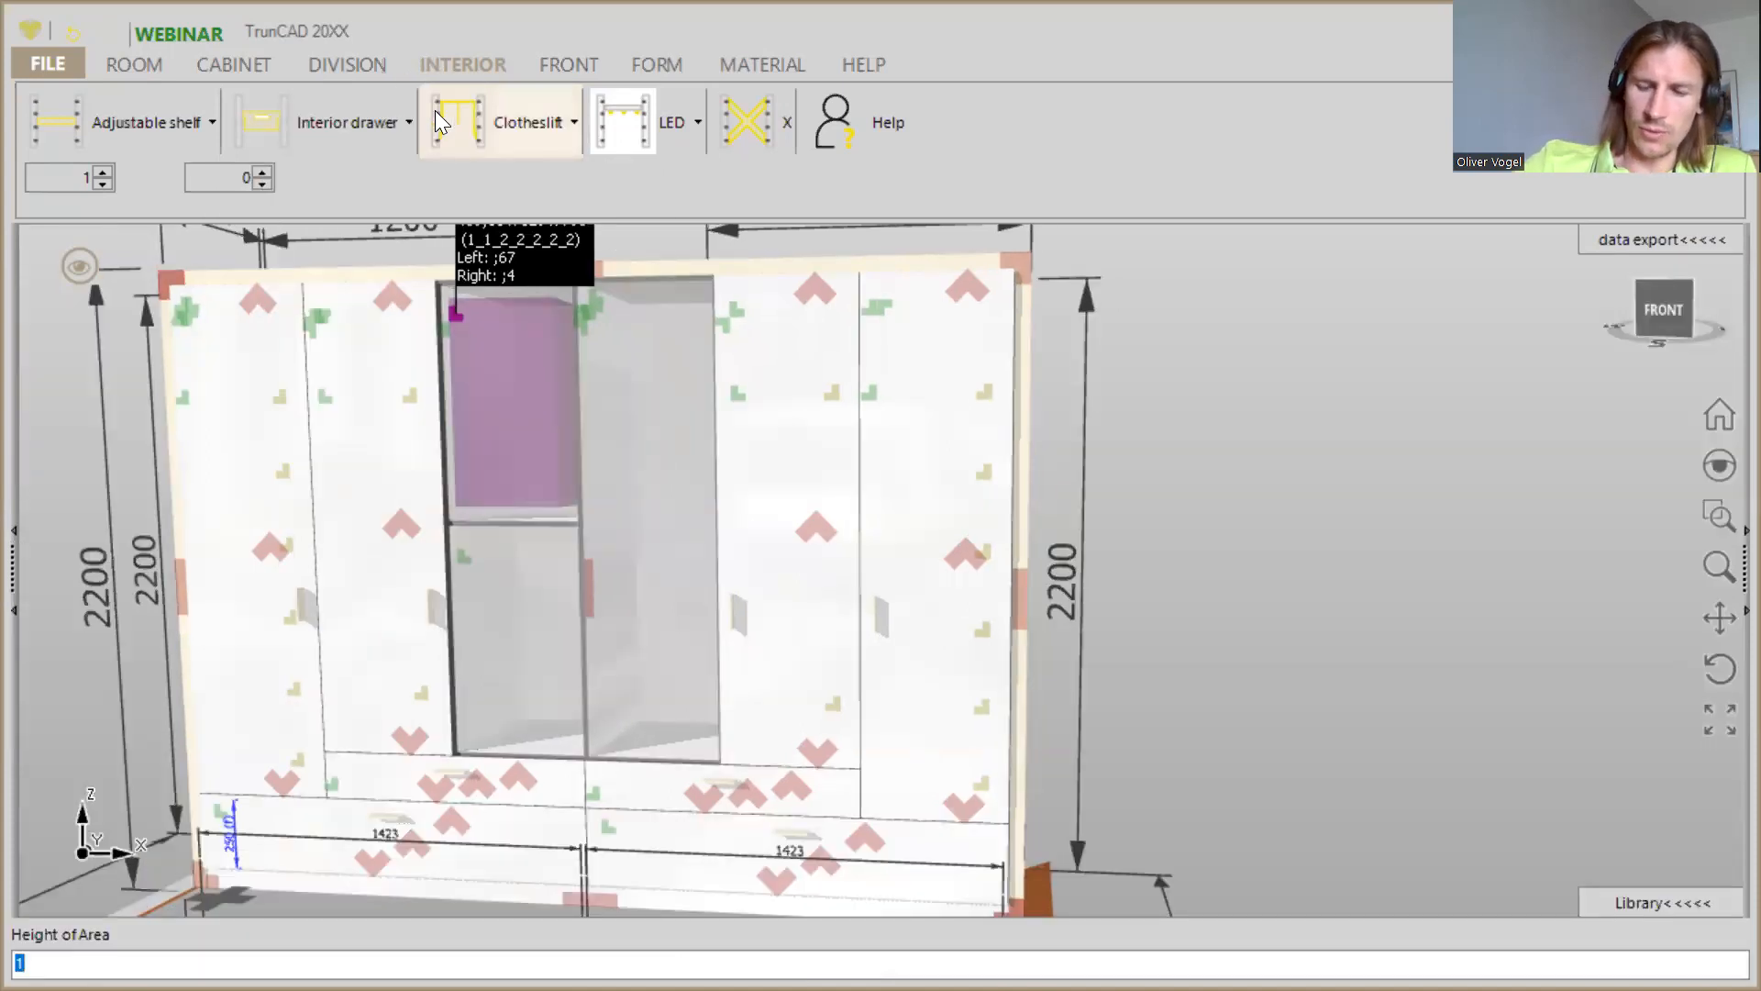
text(250)
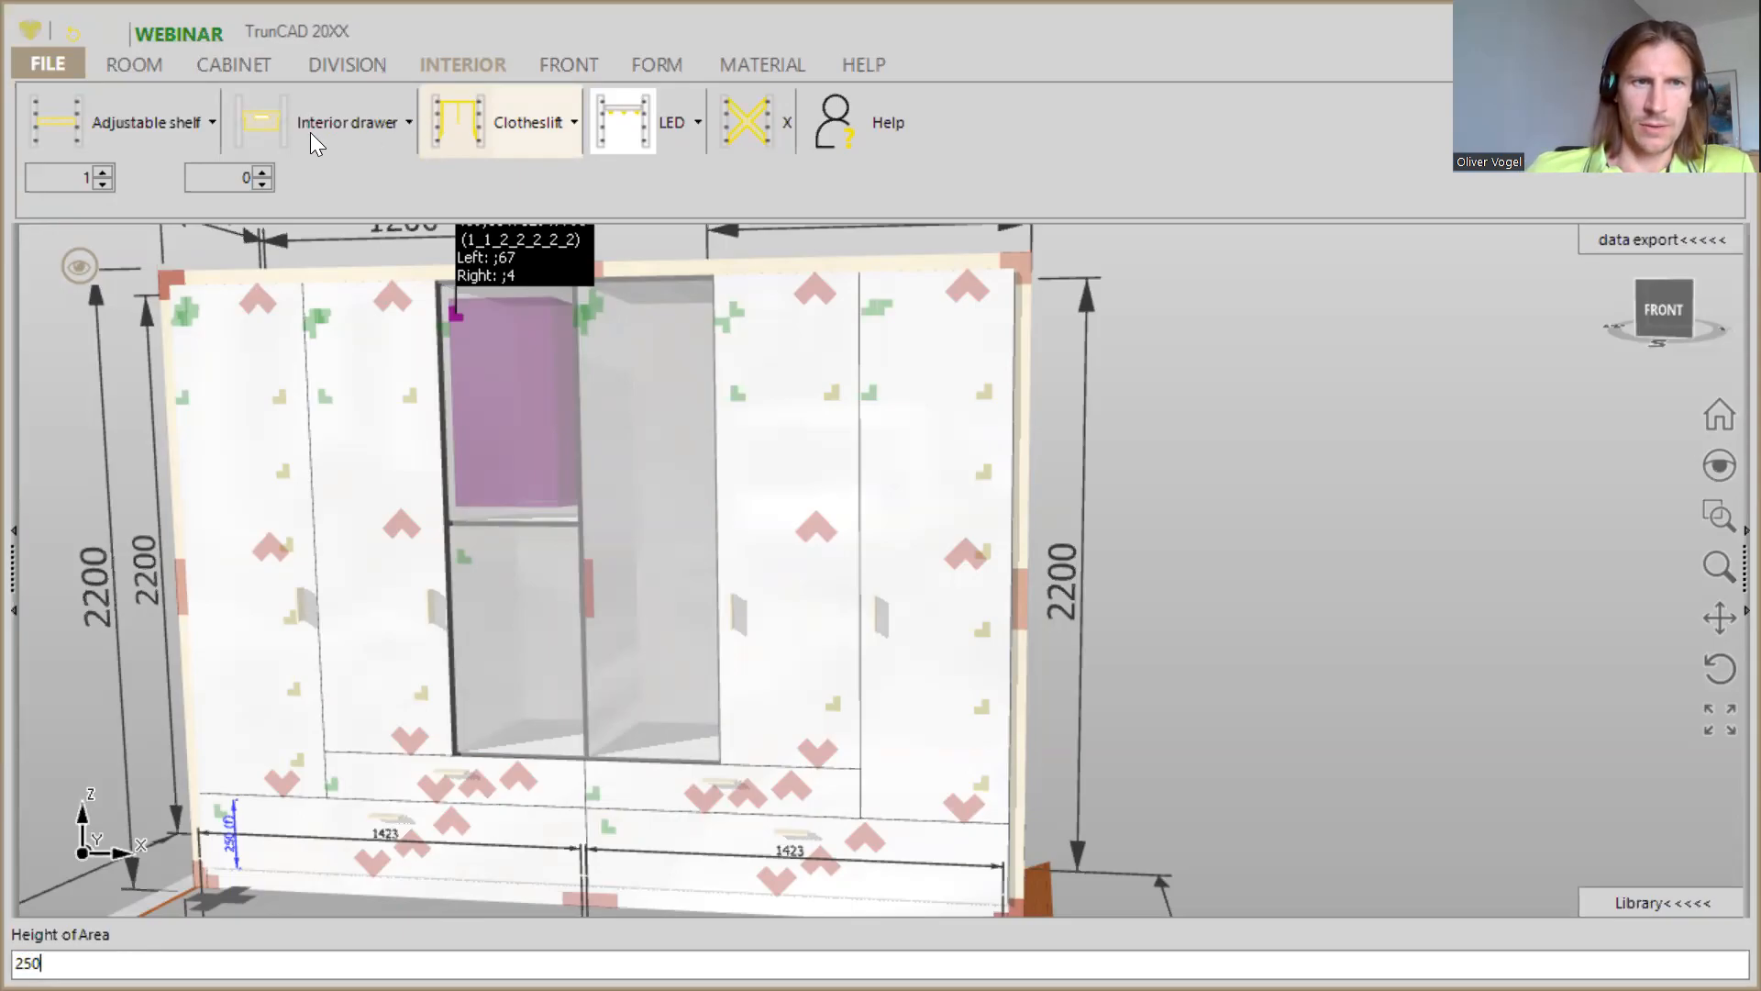
key(Return)
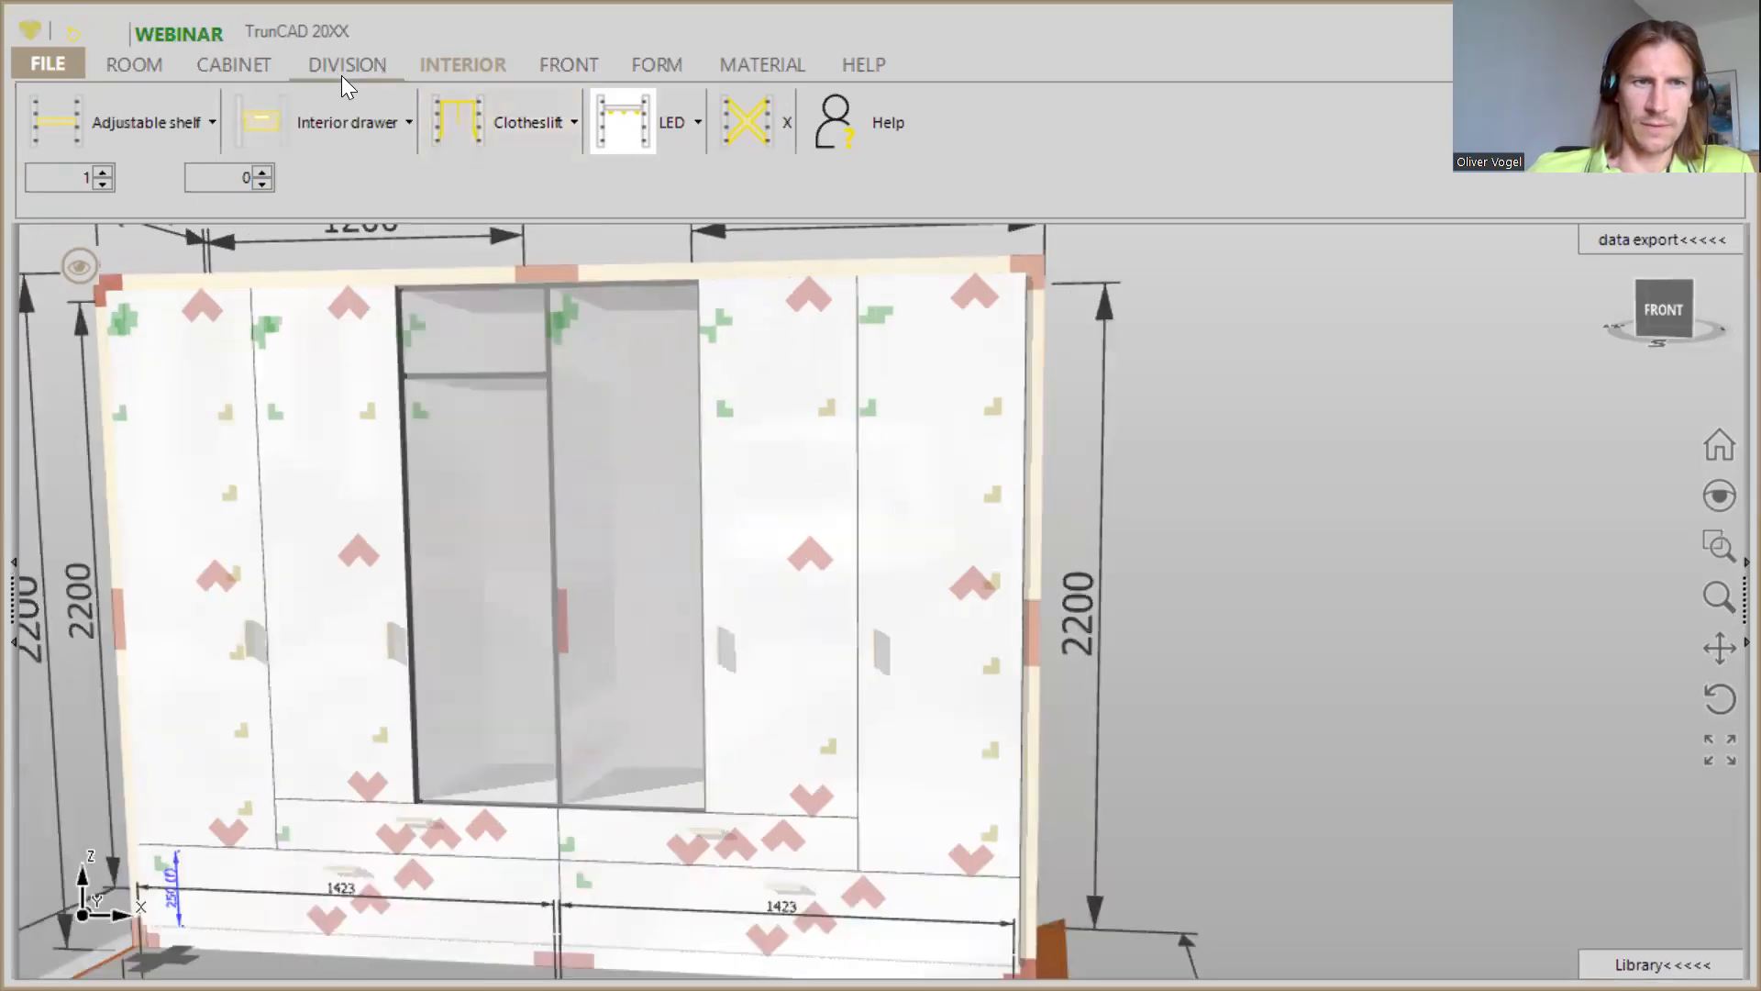
- Add one horizontal division to the tall compartment below the upper shelf in the third column
click(341, 69)
drag(195, 128, 456, 690)
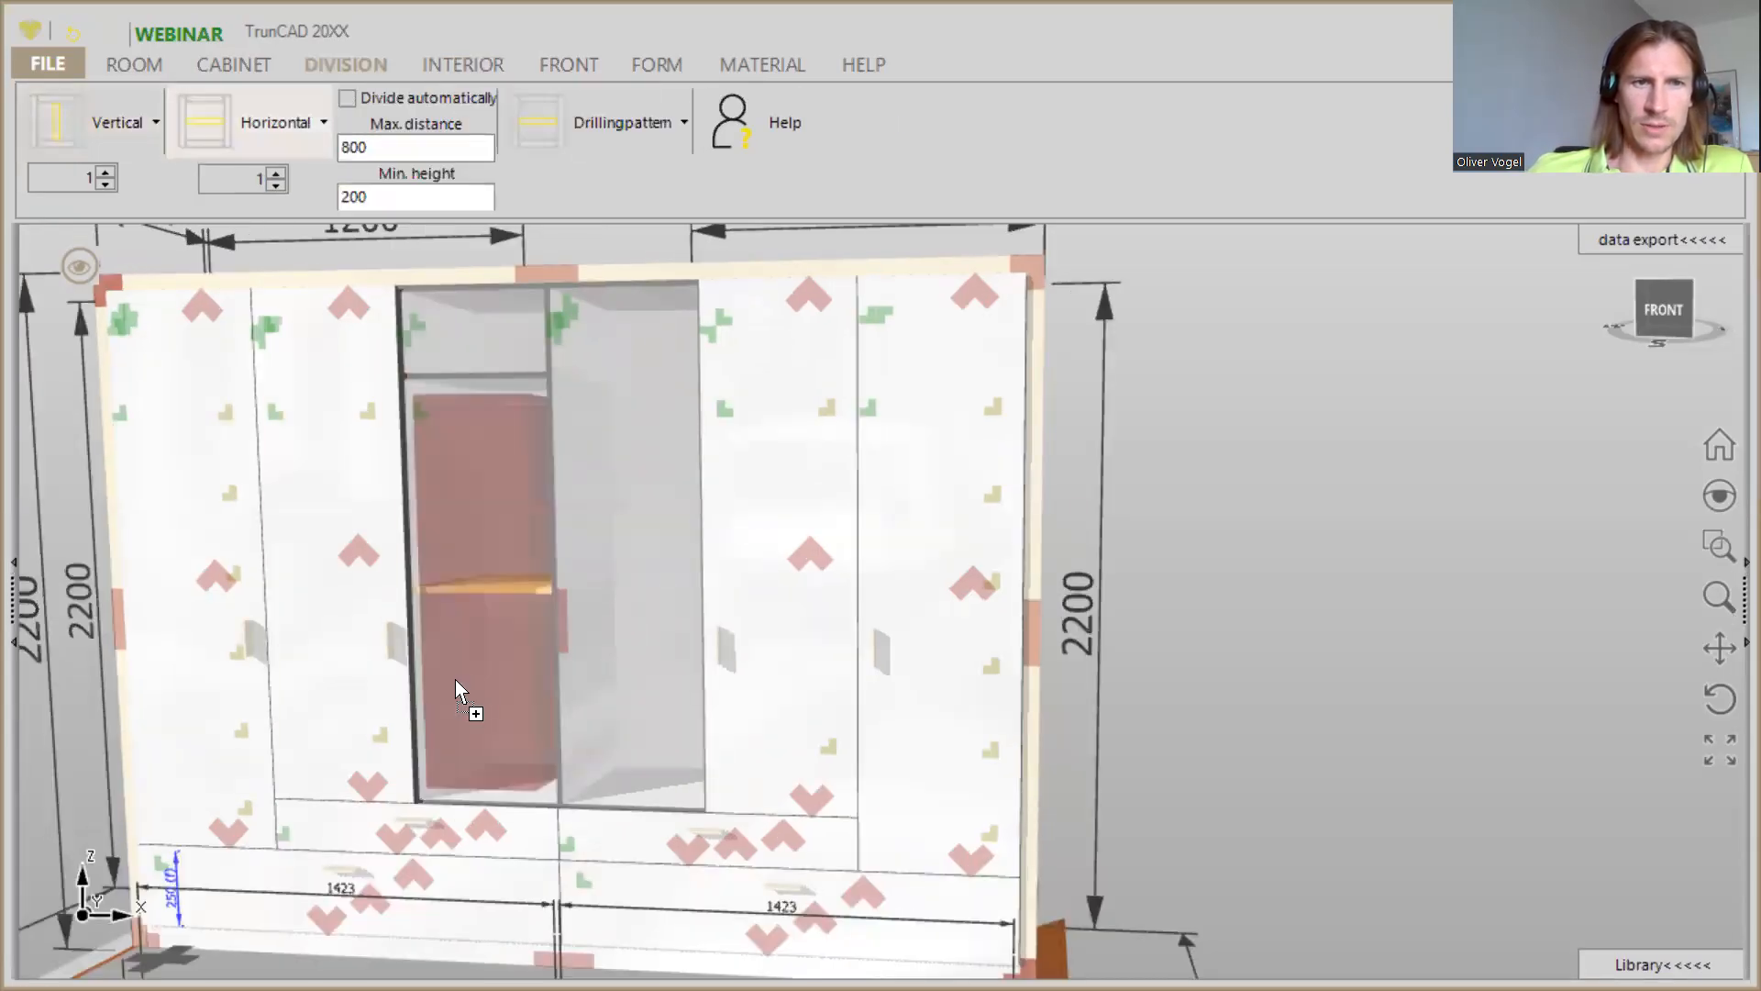
drag(502, 633, 505, 635)
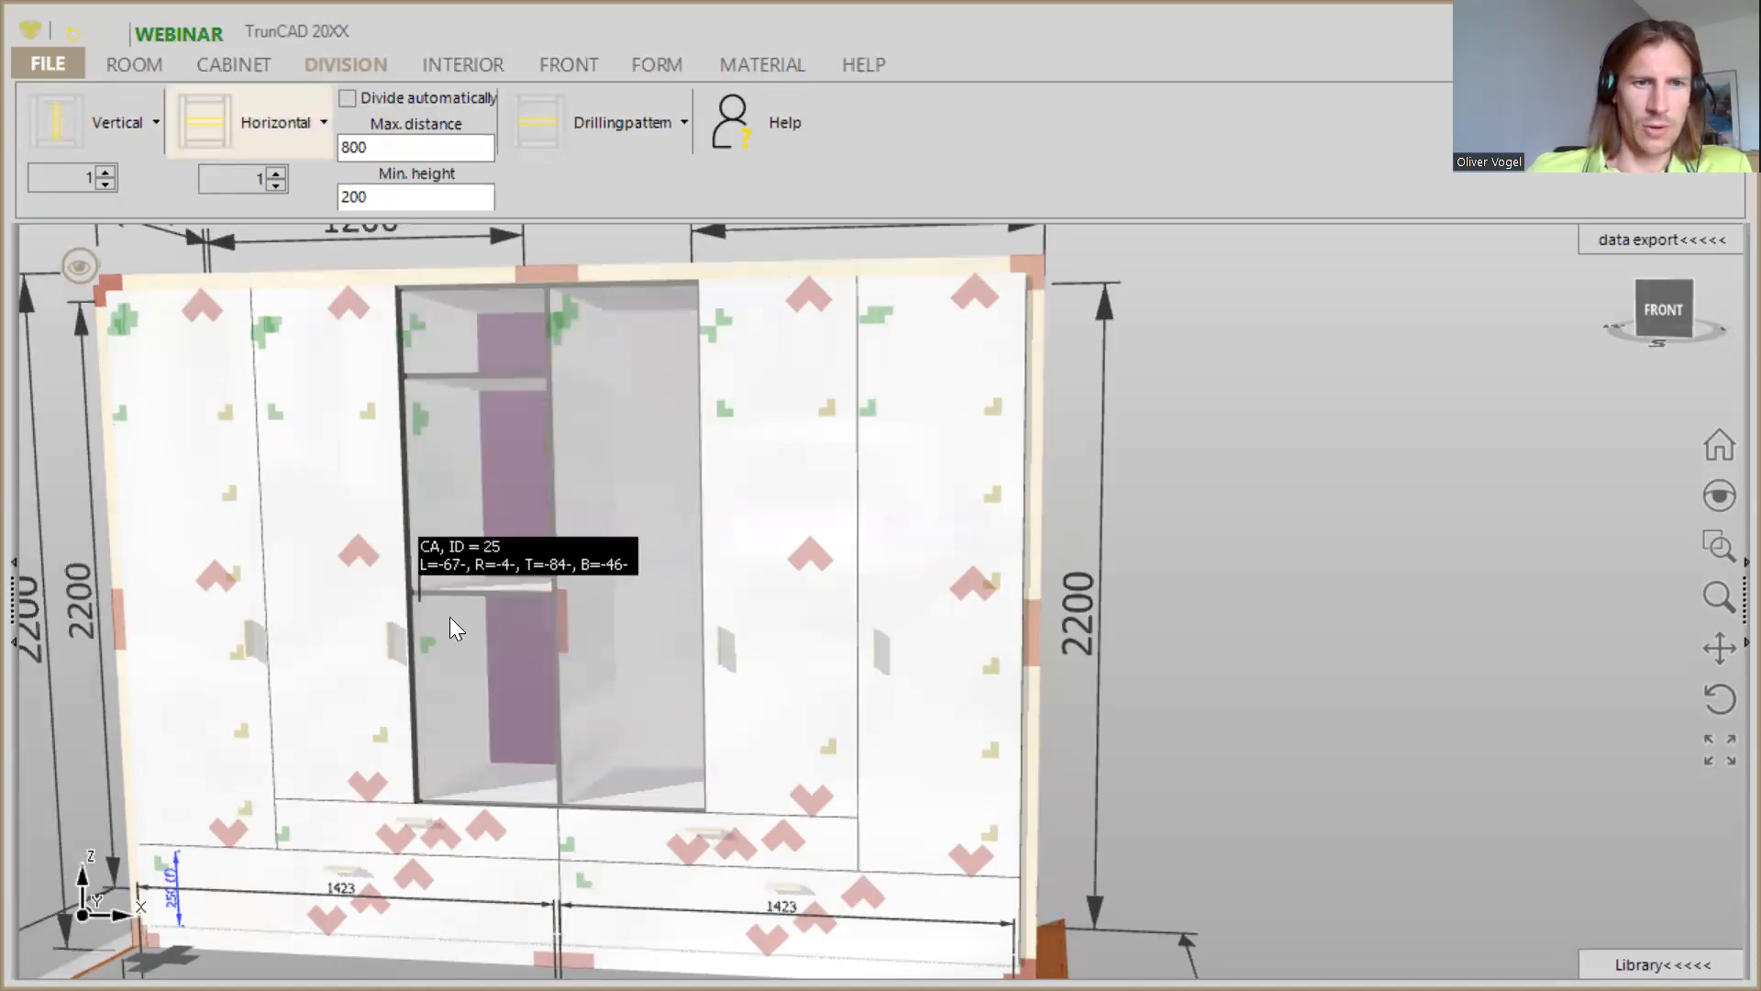
key(Return)
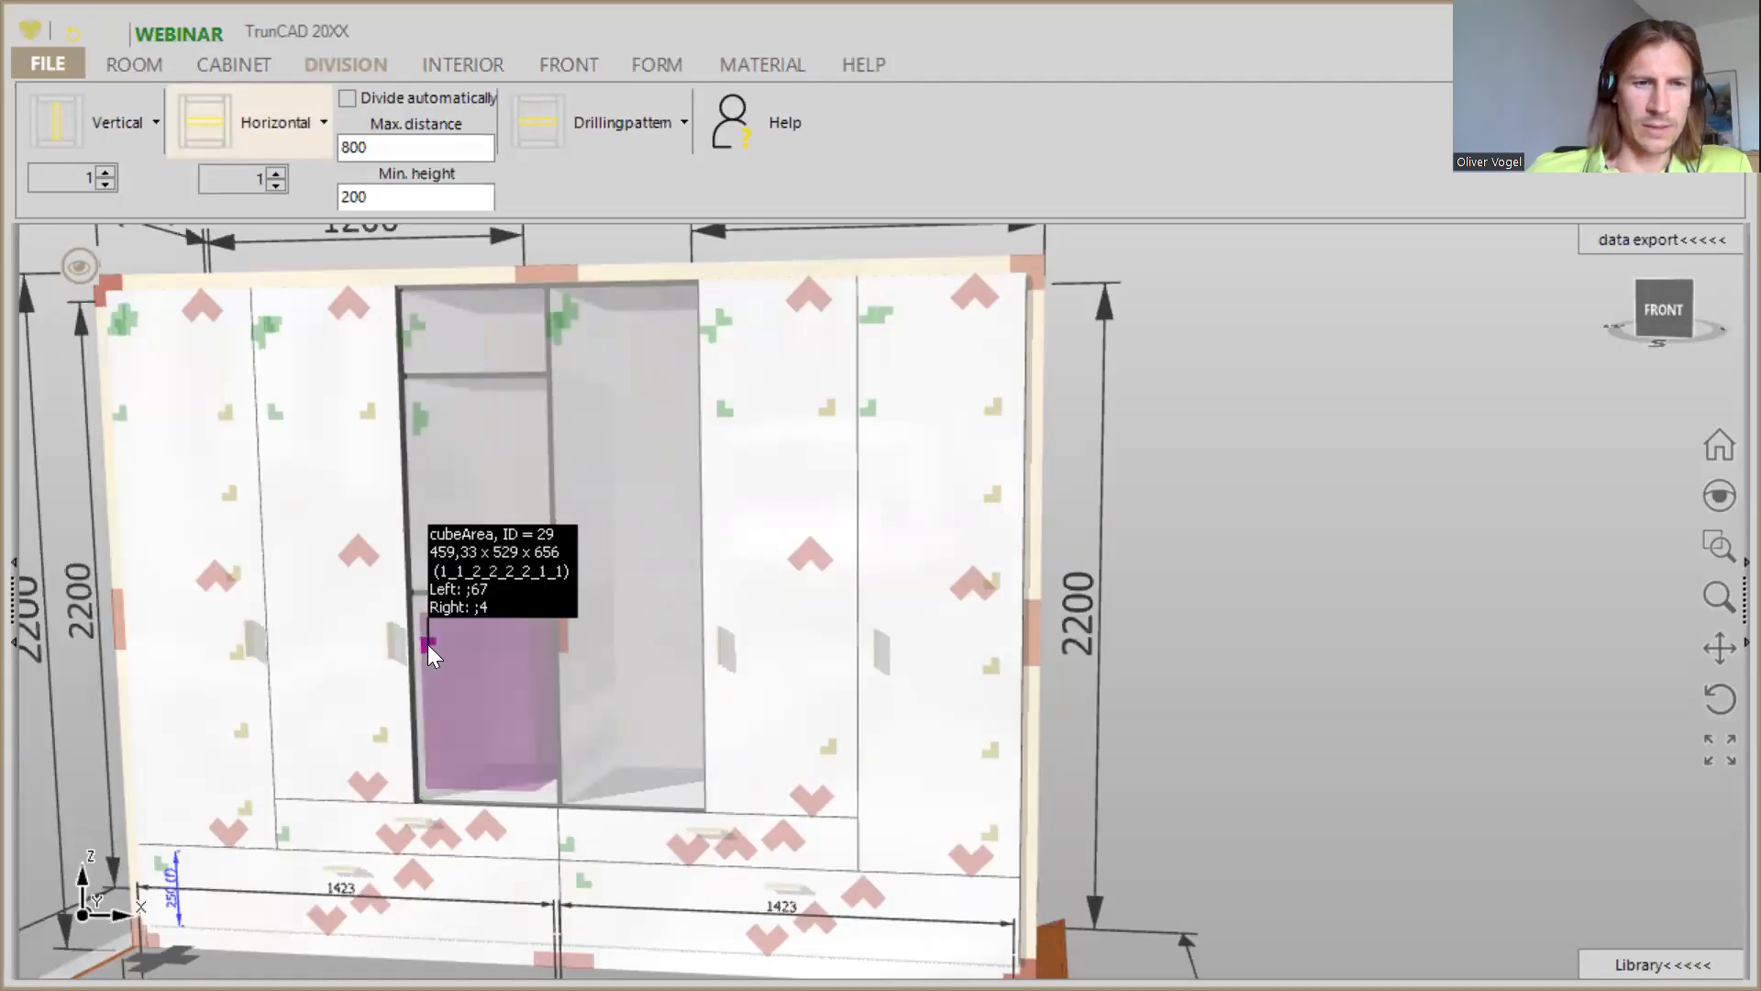
- Set the height of the bottom compartment in the third column to 150
right_click(427, 644)
click(442, 448)
text(150)
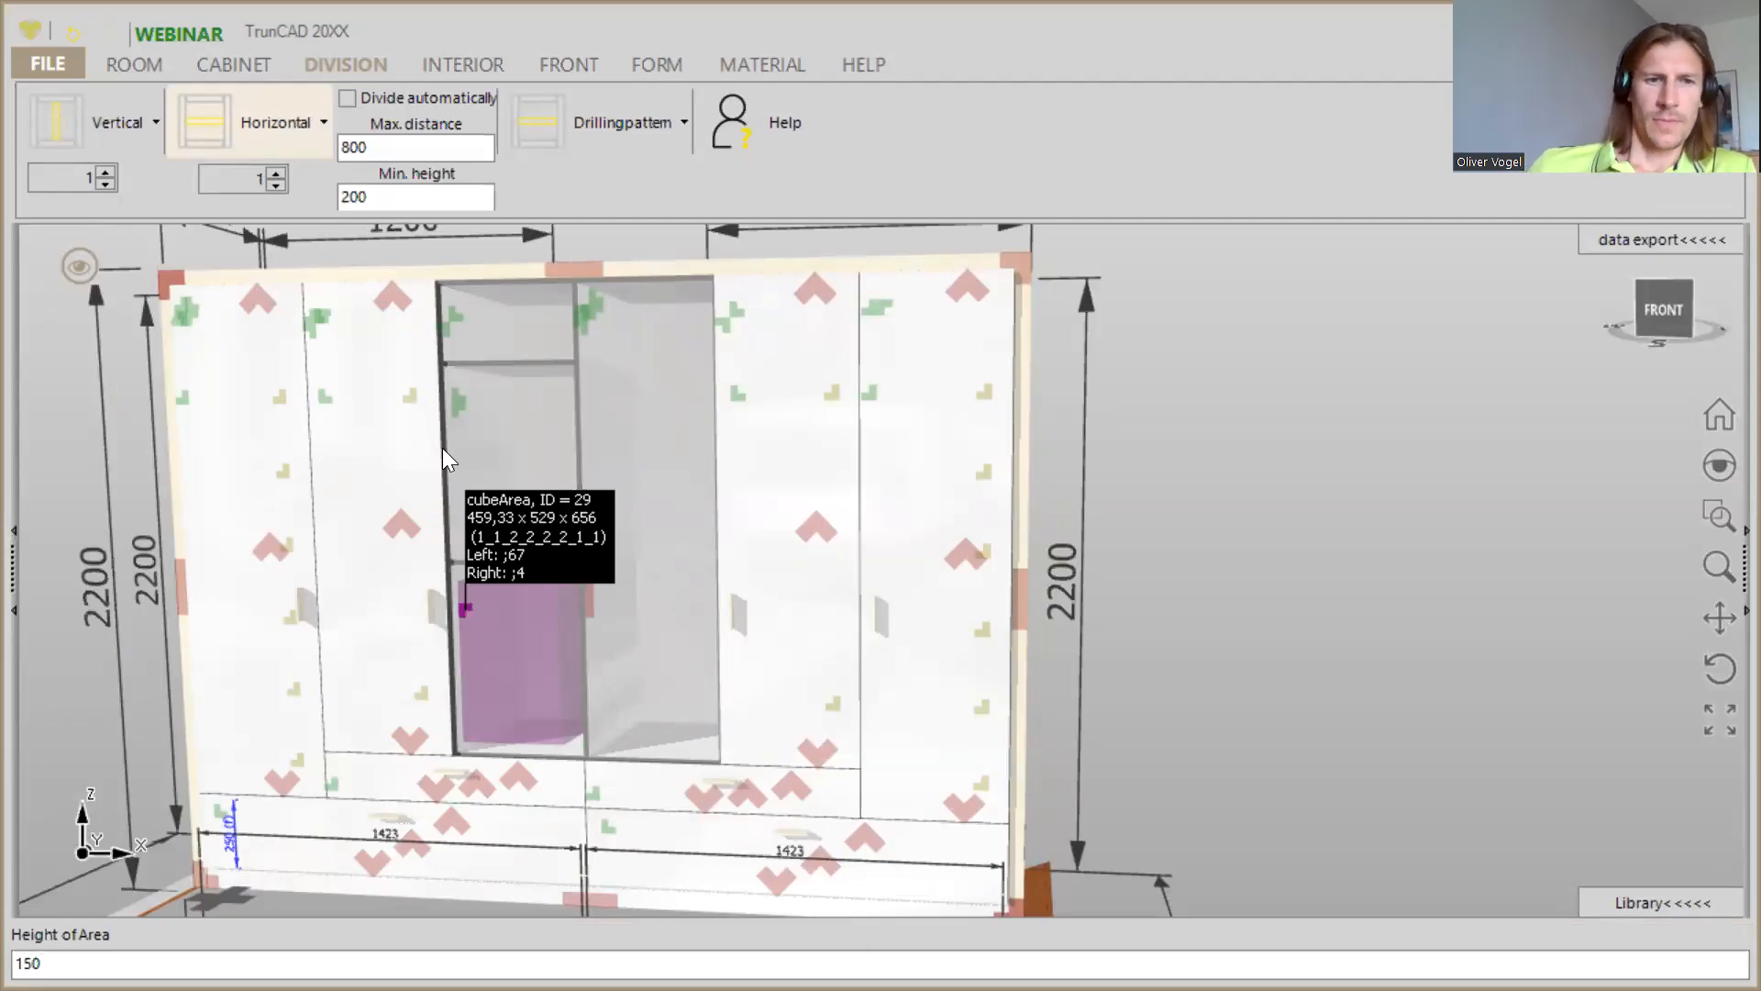
key(Return)
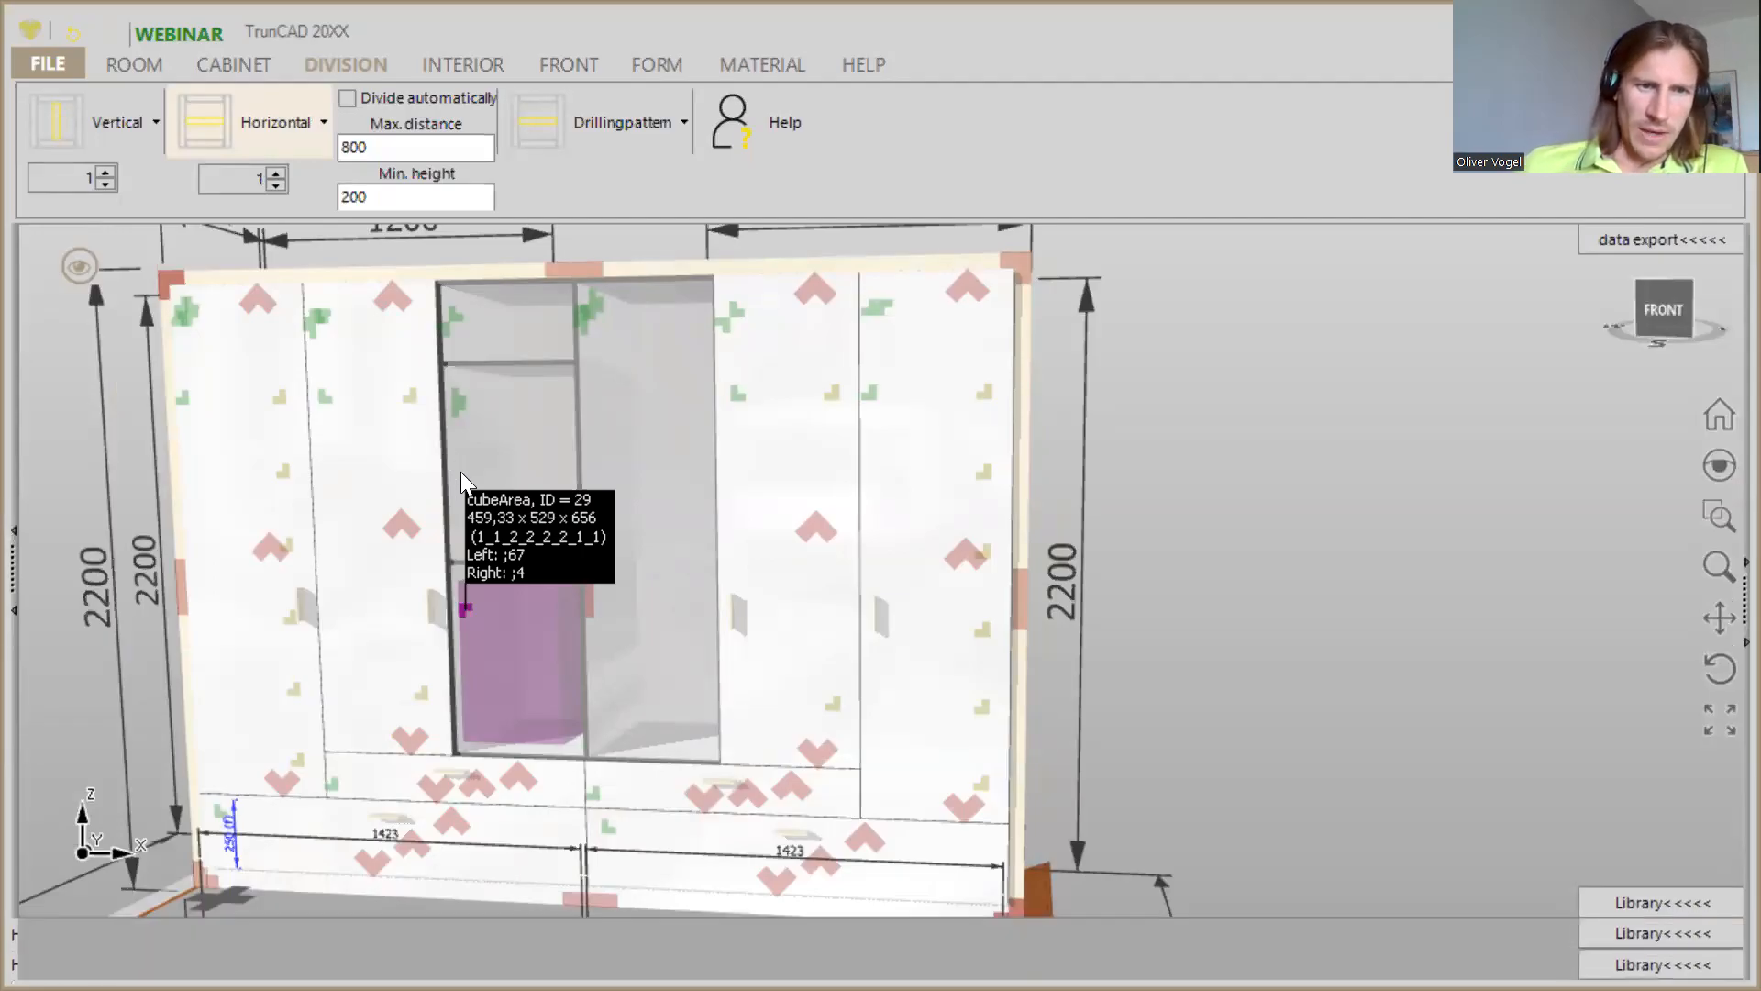
- Fit a left door over the tall middle compartment between the two shelves of the third column
click(569, 64)
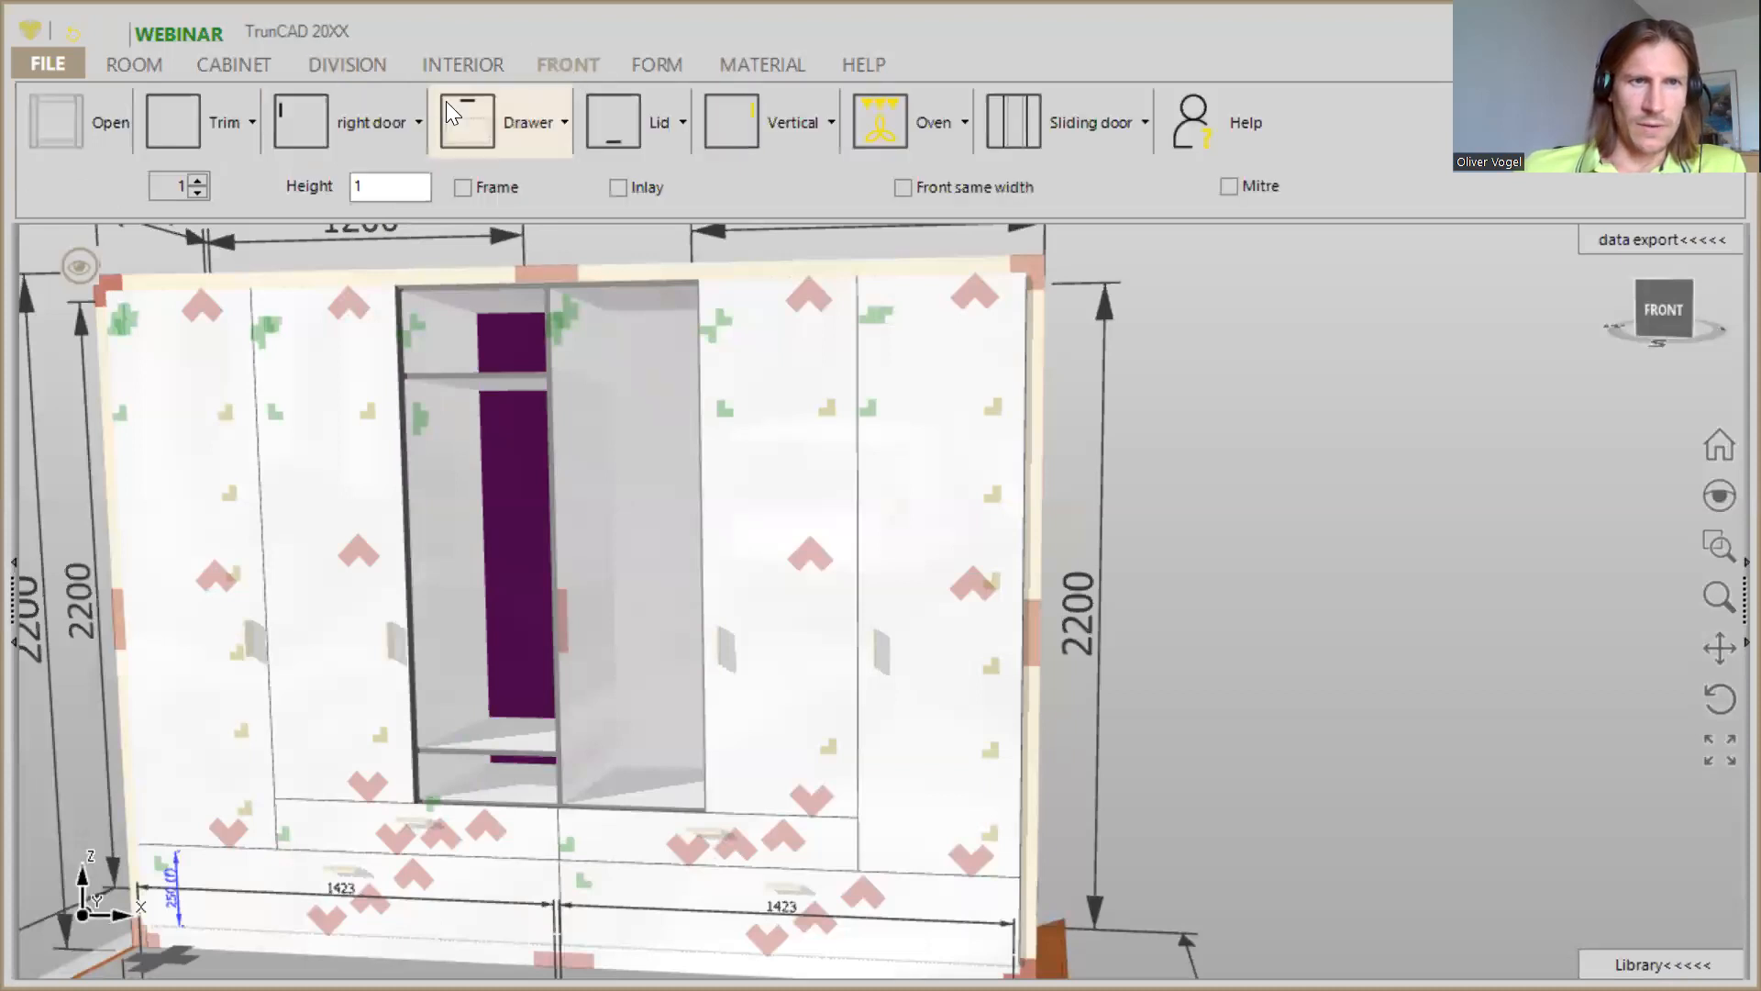
click(339, 138)
click(350, 188)
drag(318, 129, 466, 477)
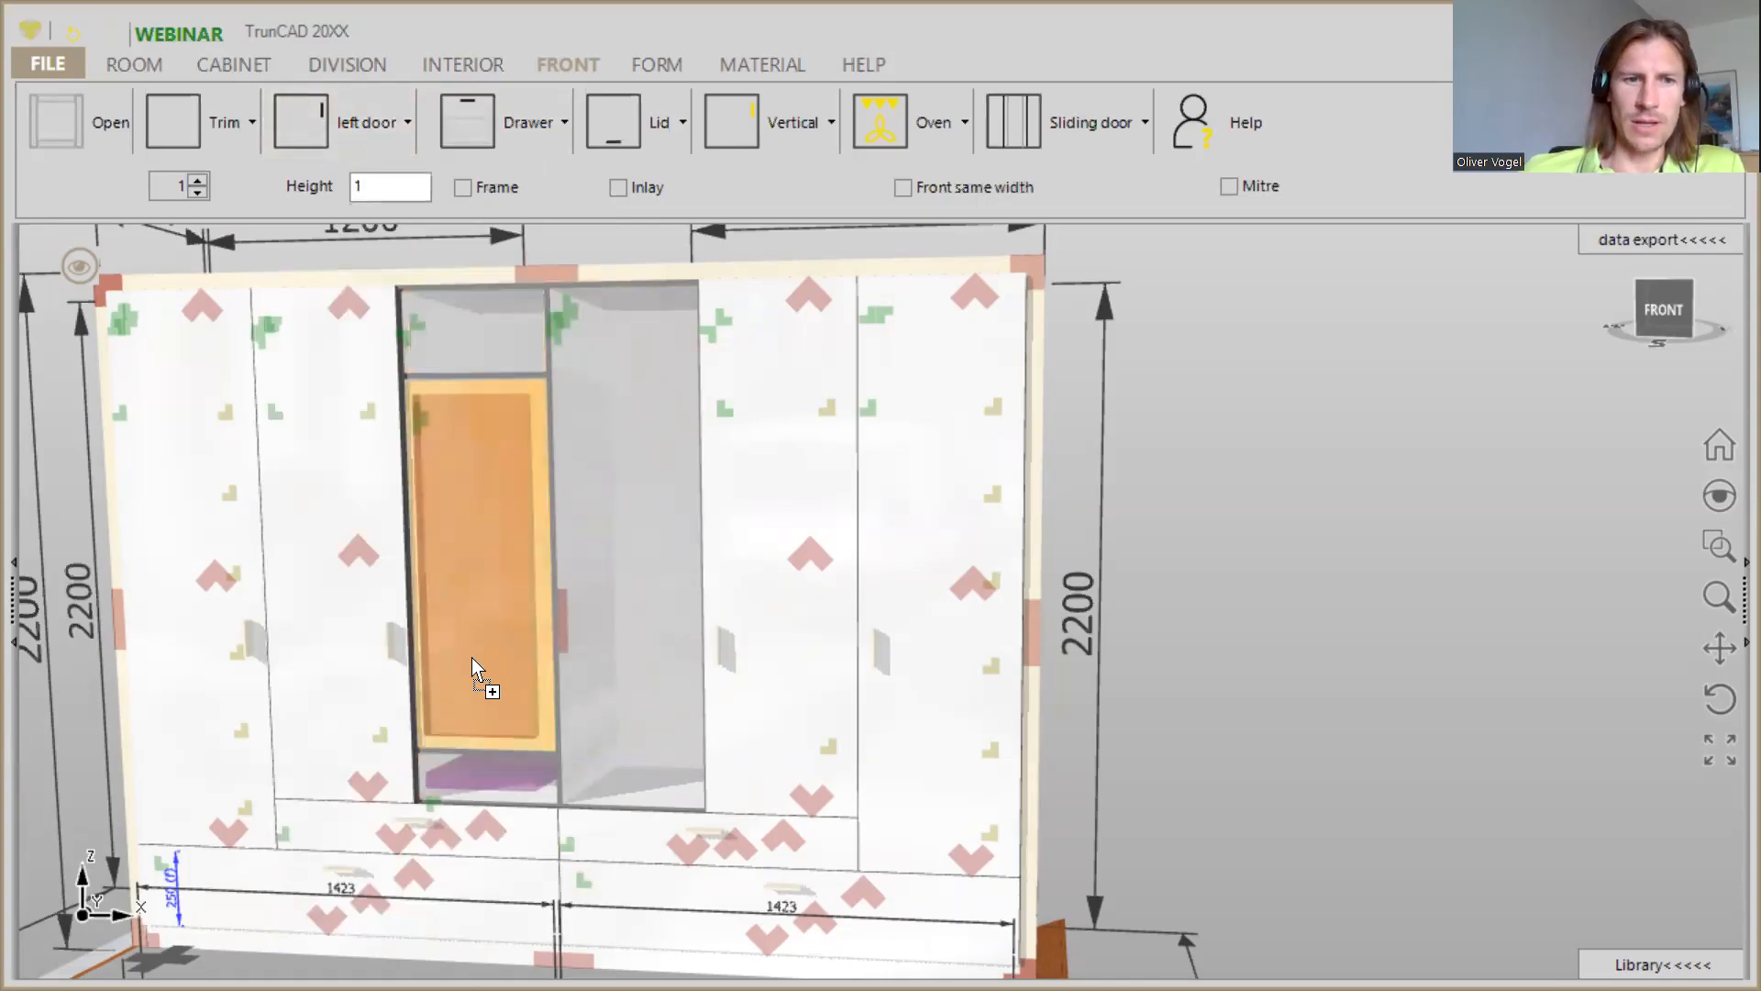
drag(492, 756, 495, 611)
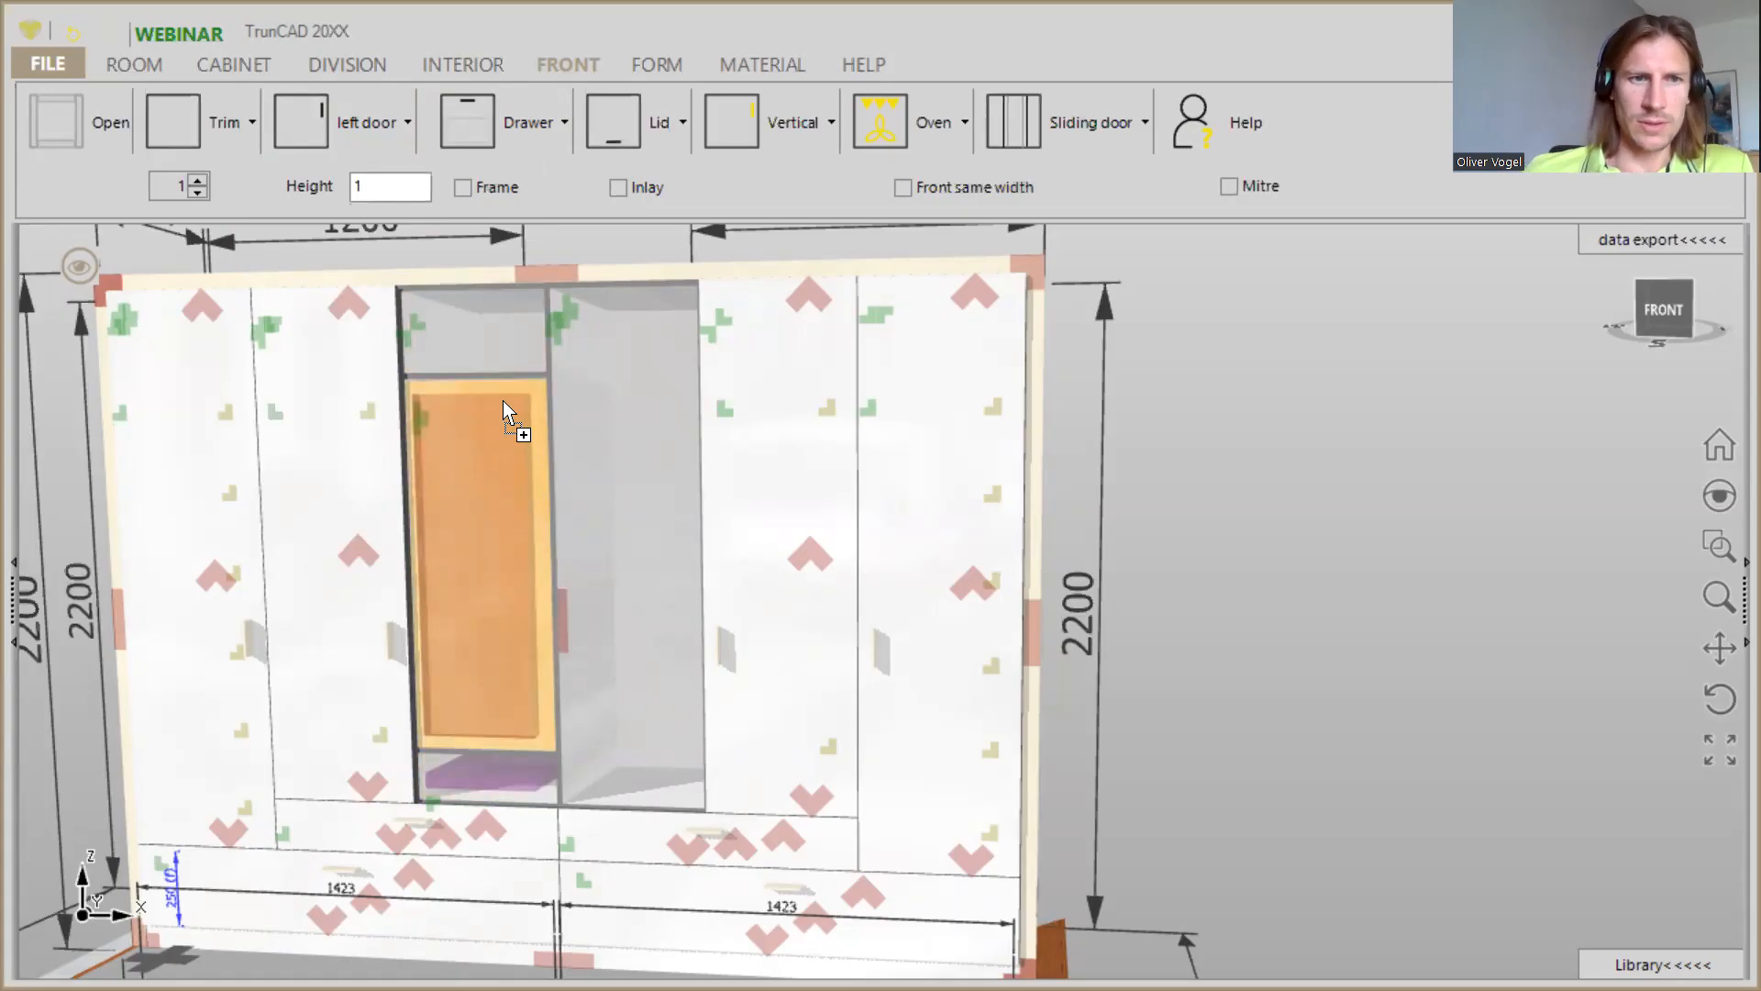
drag(502, 400, 496, 378)
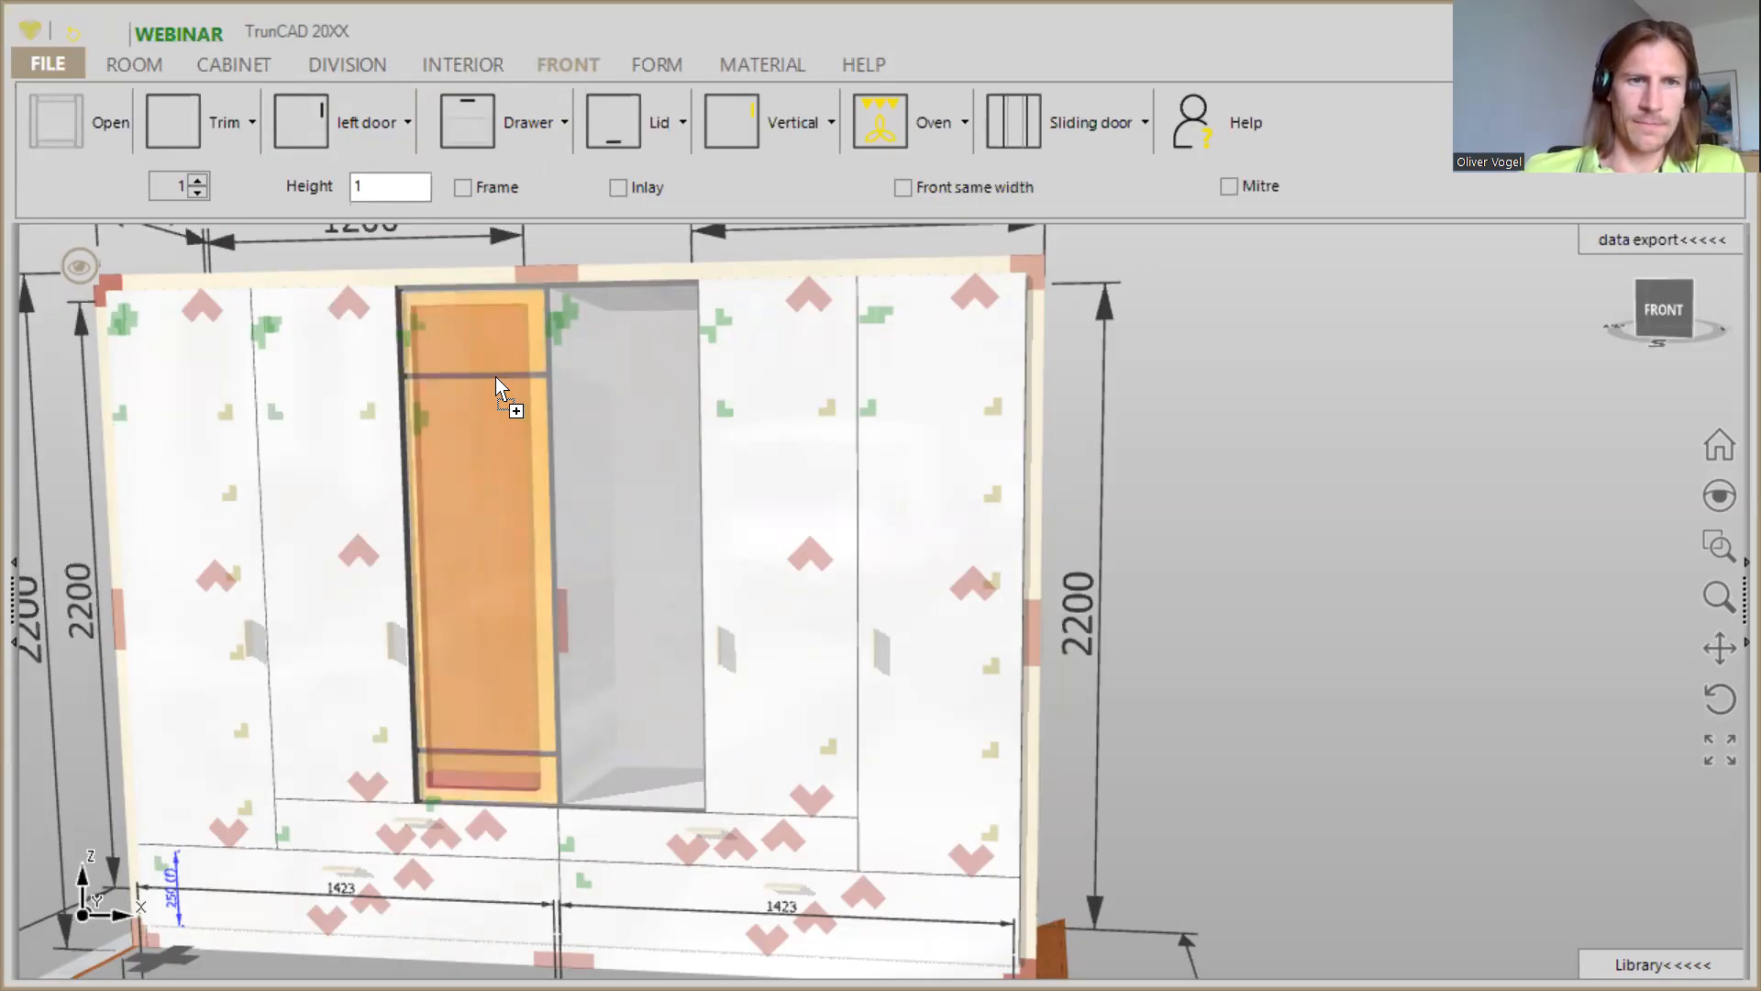
drag(495, 376, 494, 536)
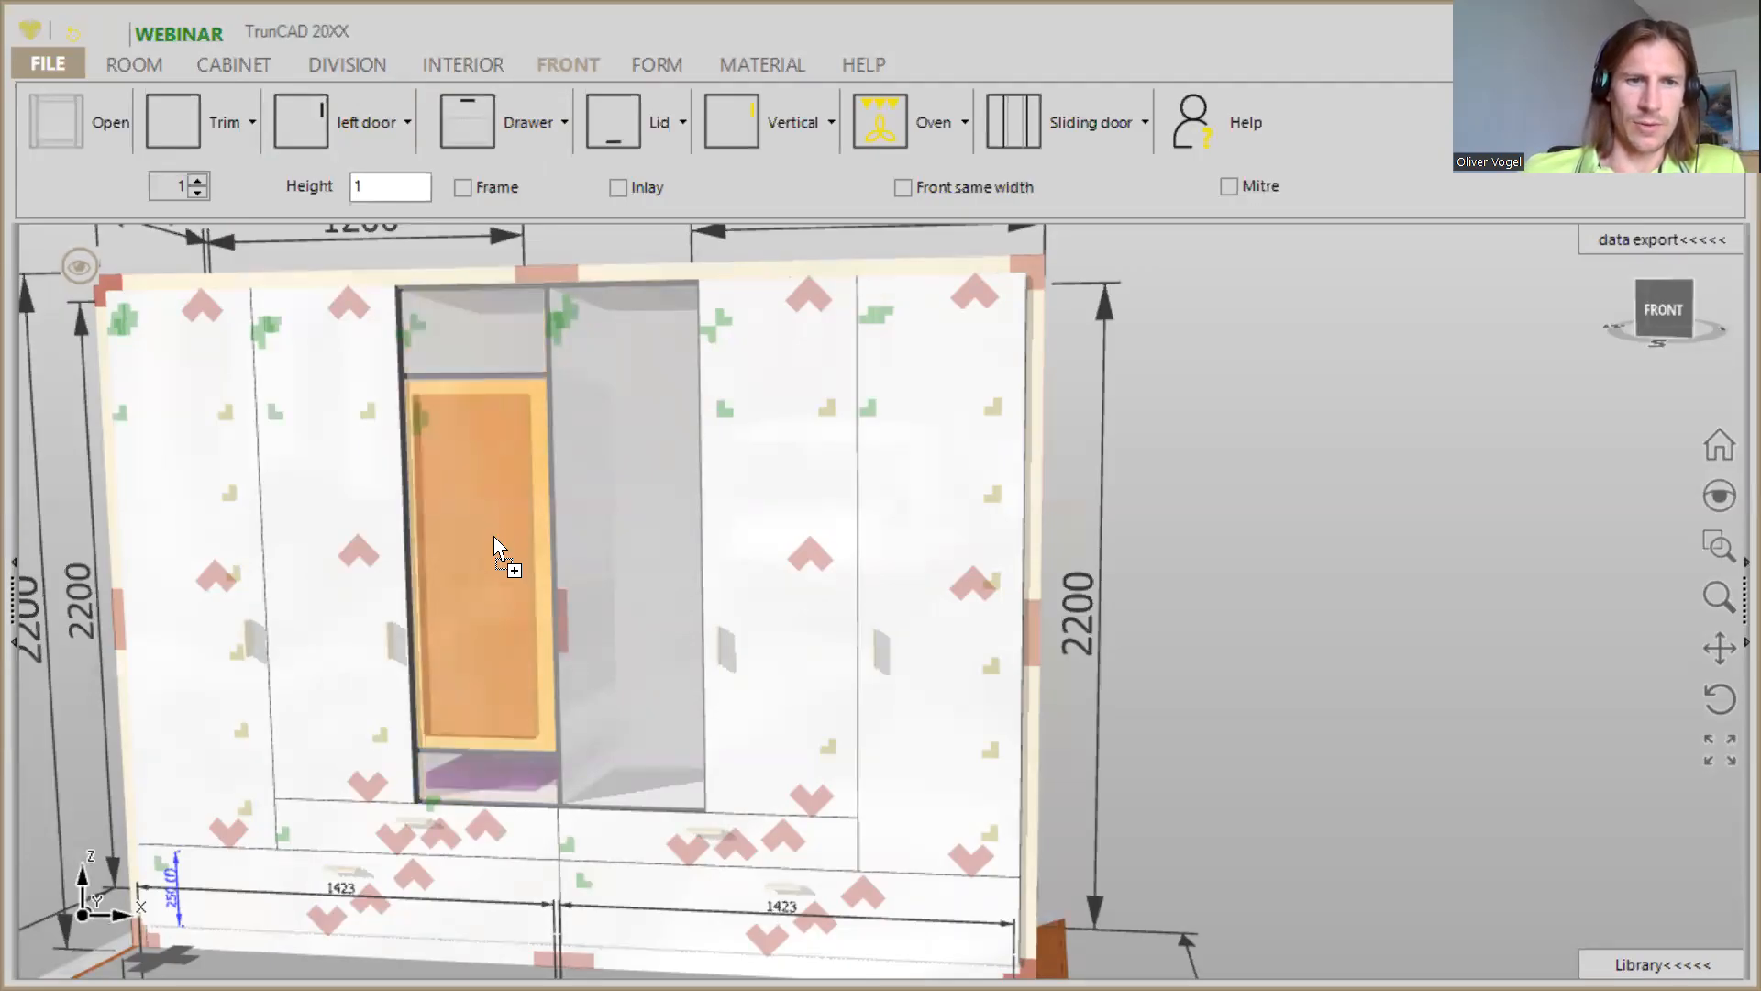
drag(489, 747, 481, 444)
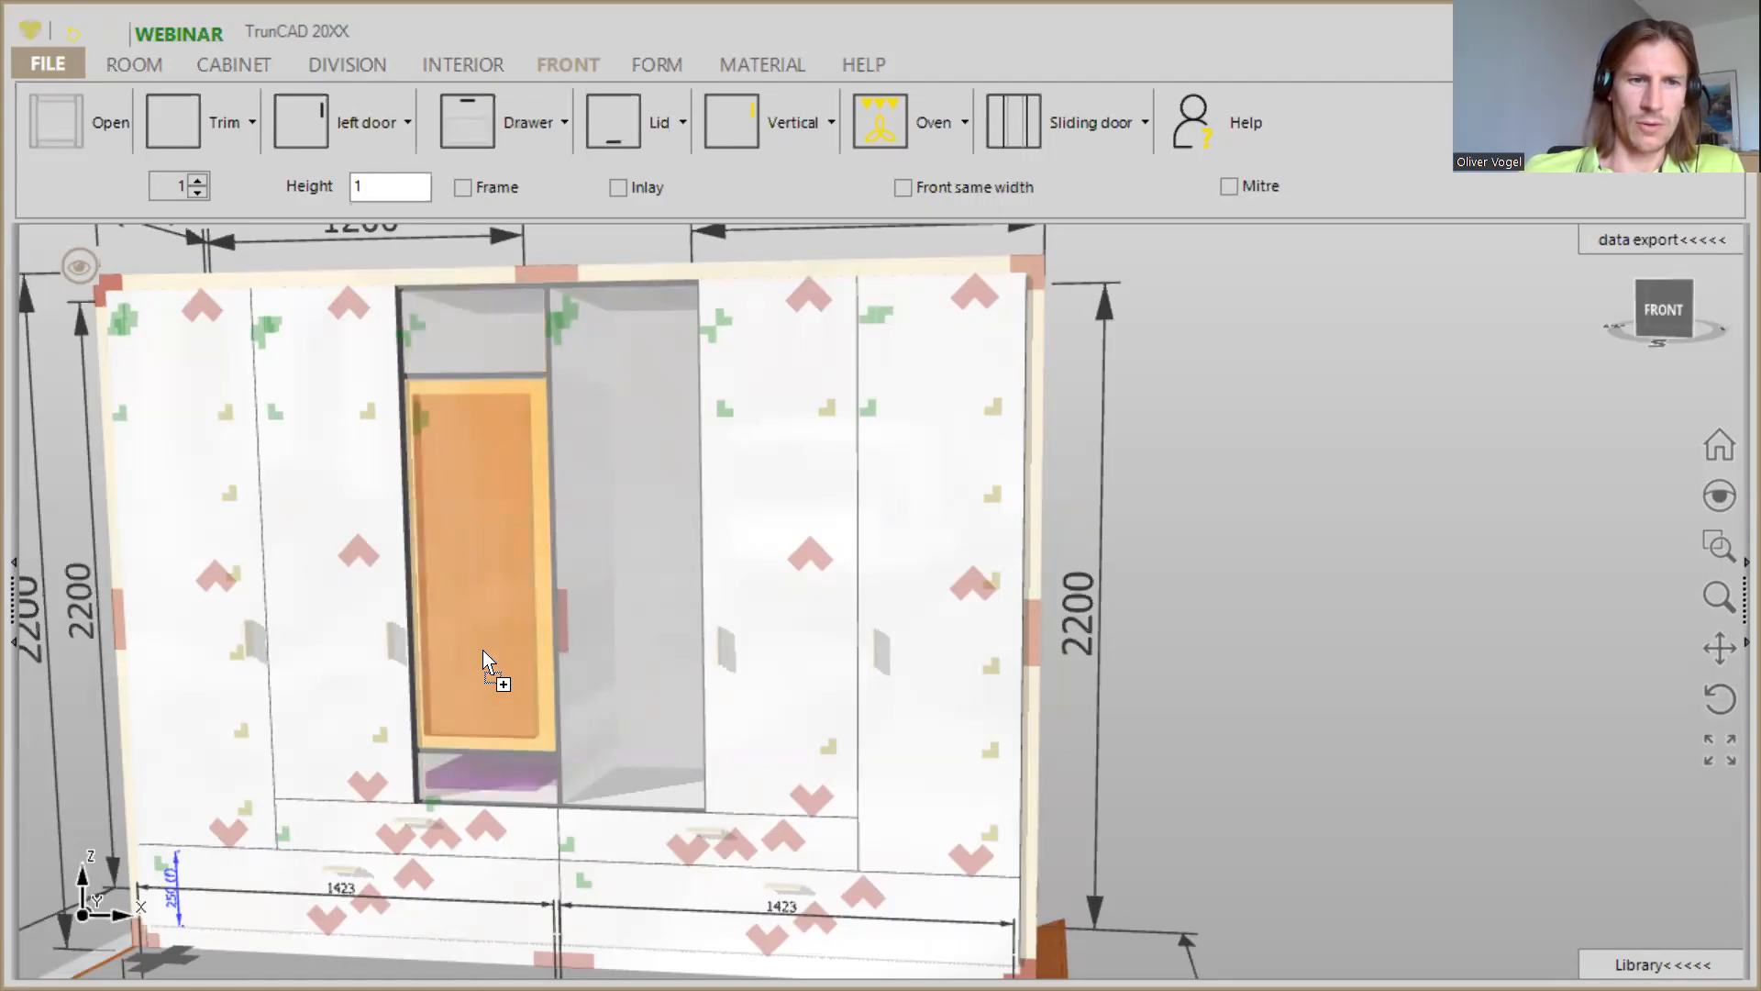
drag(484, 690, 478, 750)
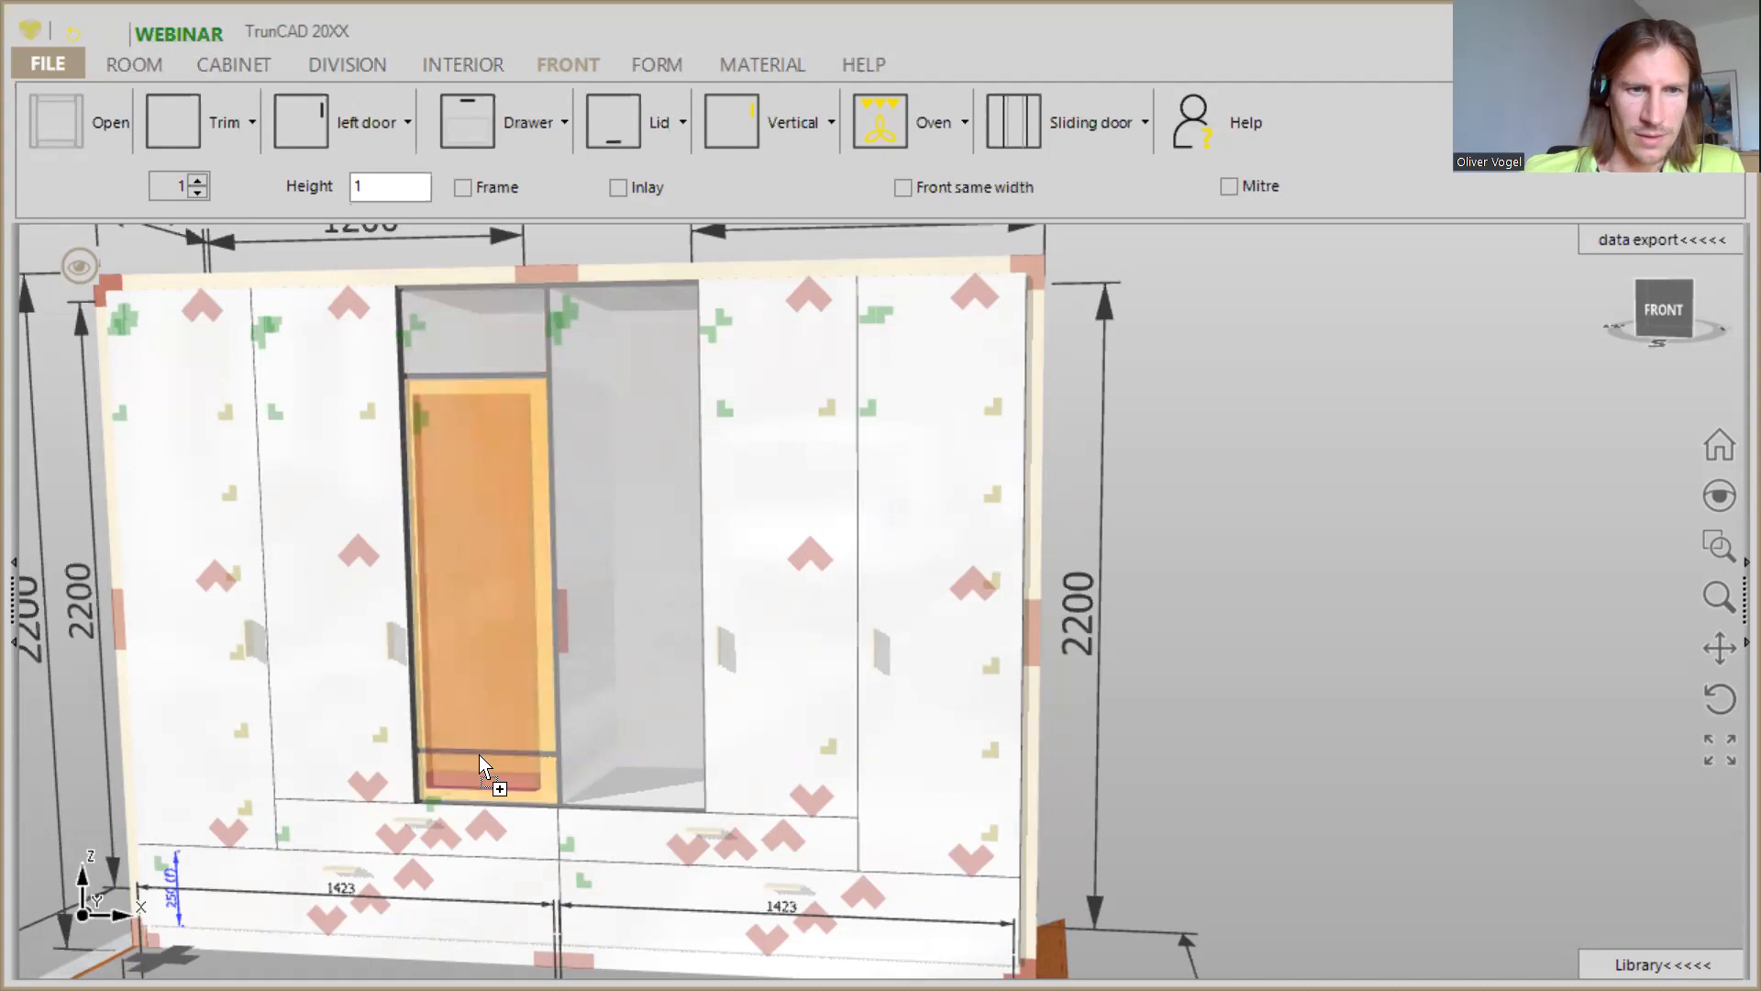
drag(481, 745, 479, 485)
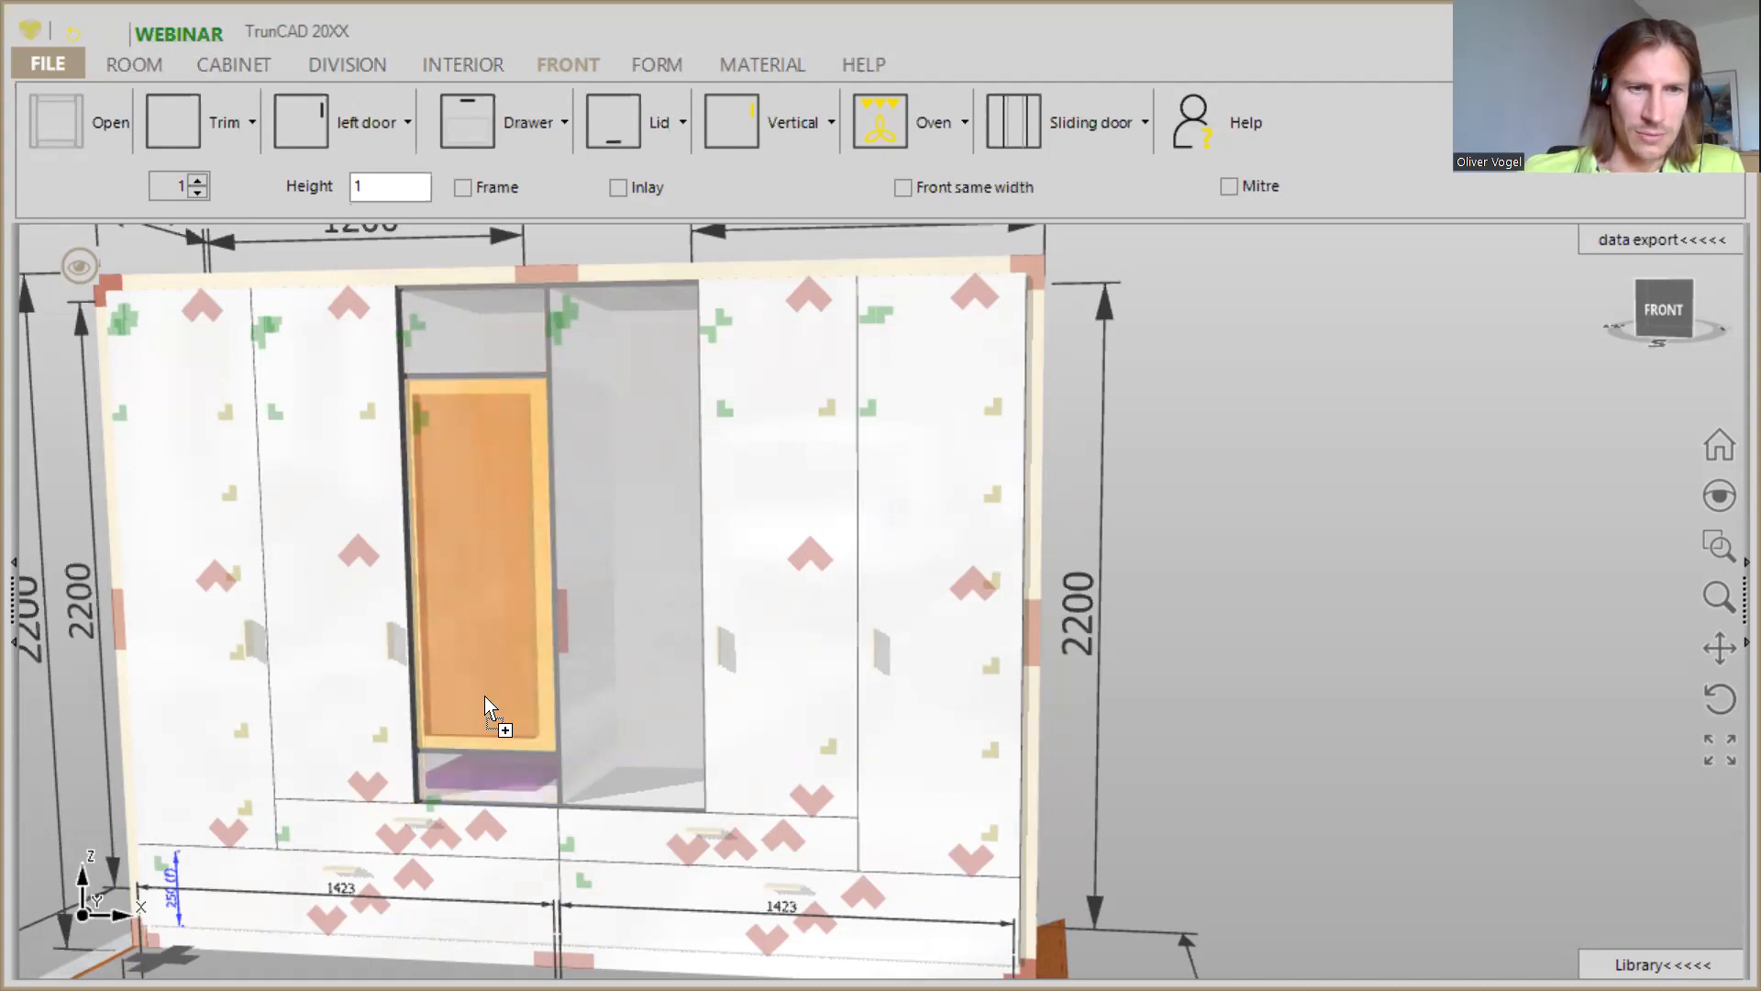
drag(490, 750, 492, 646)
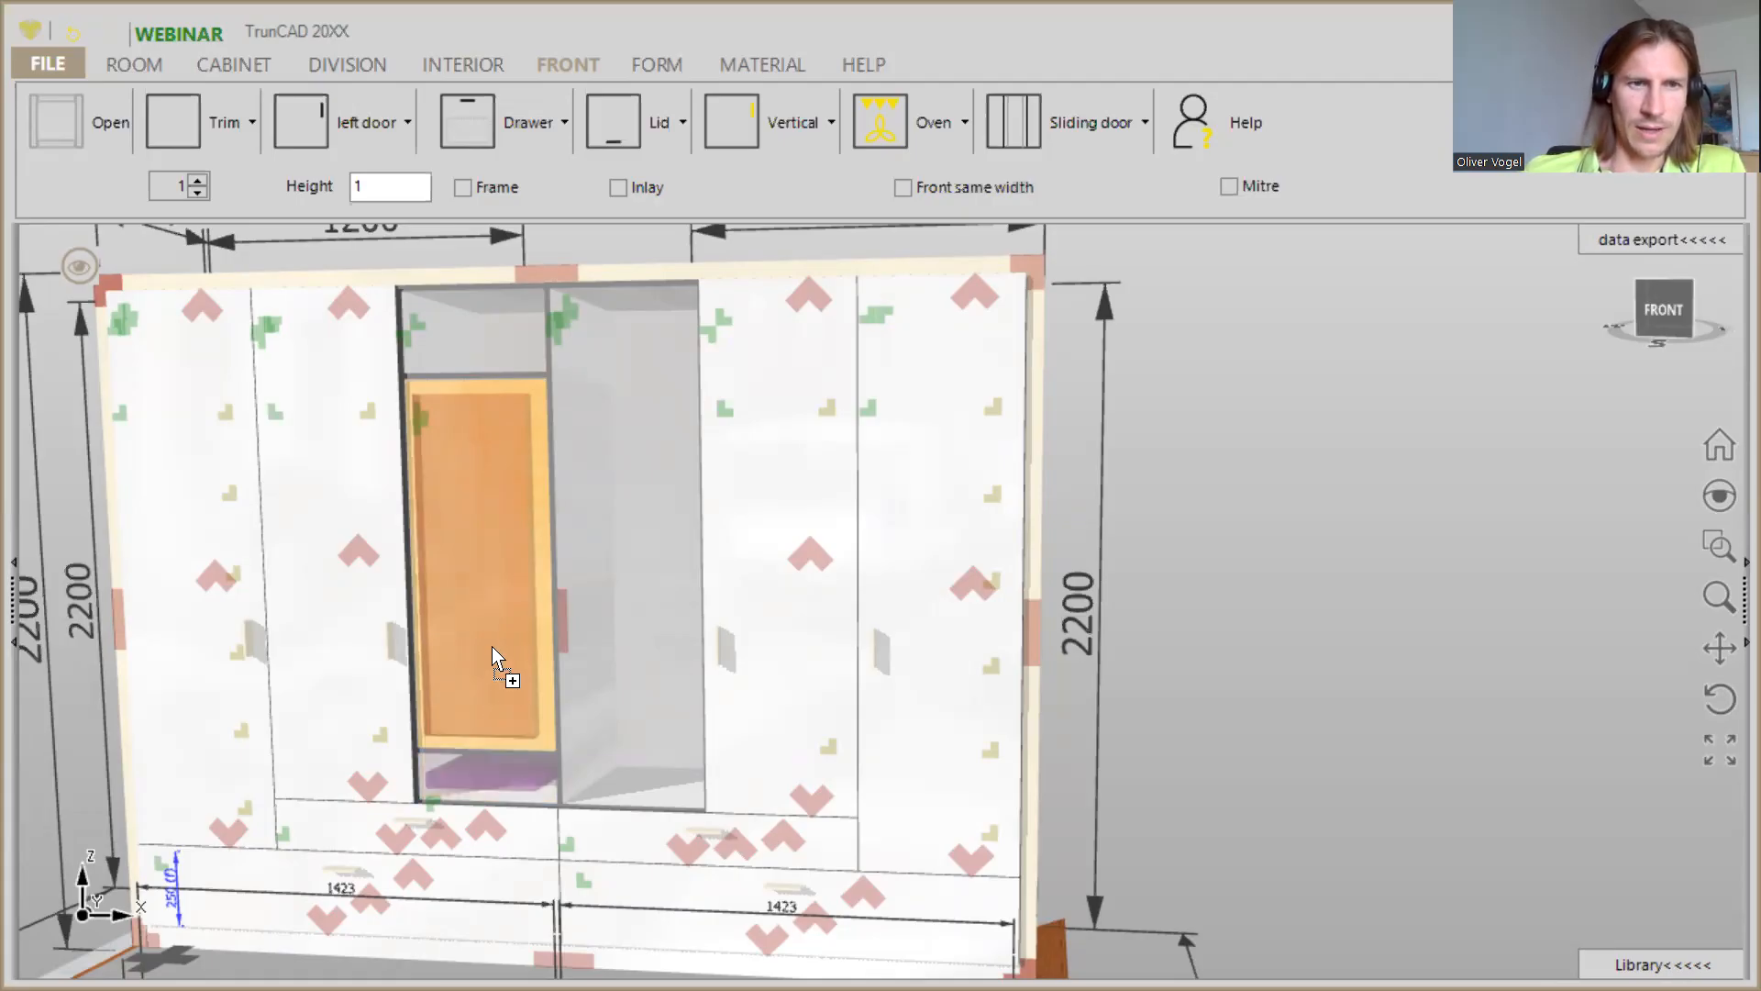
drag(494, 359, 494, 484)
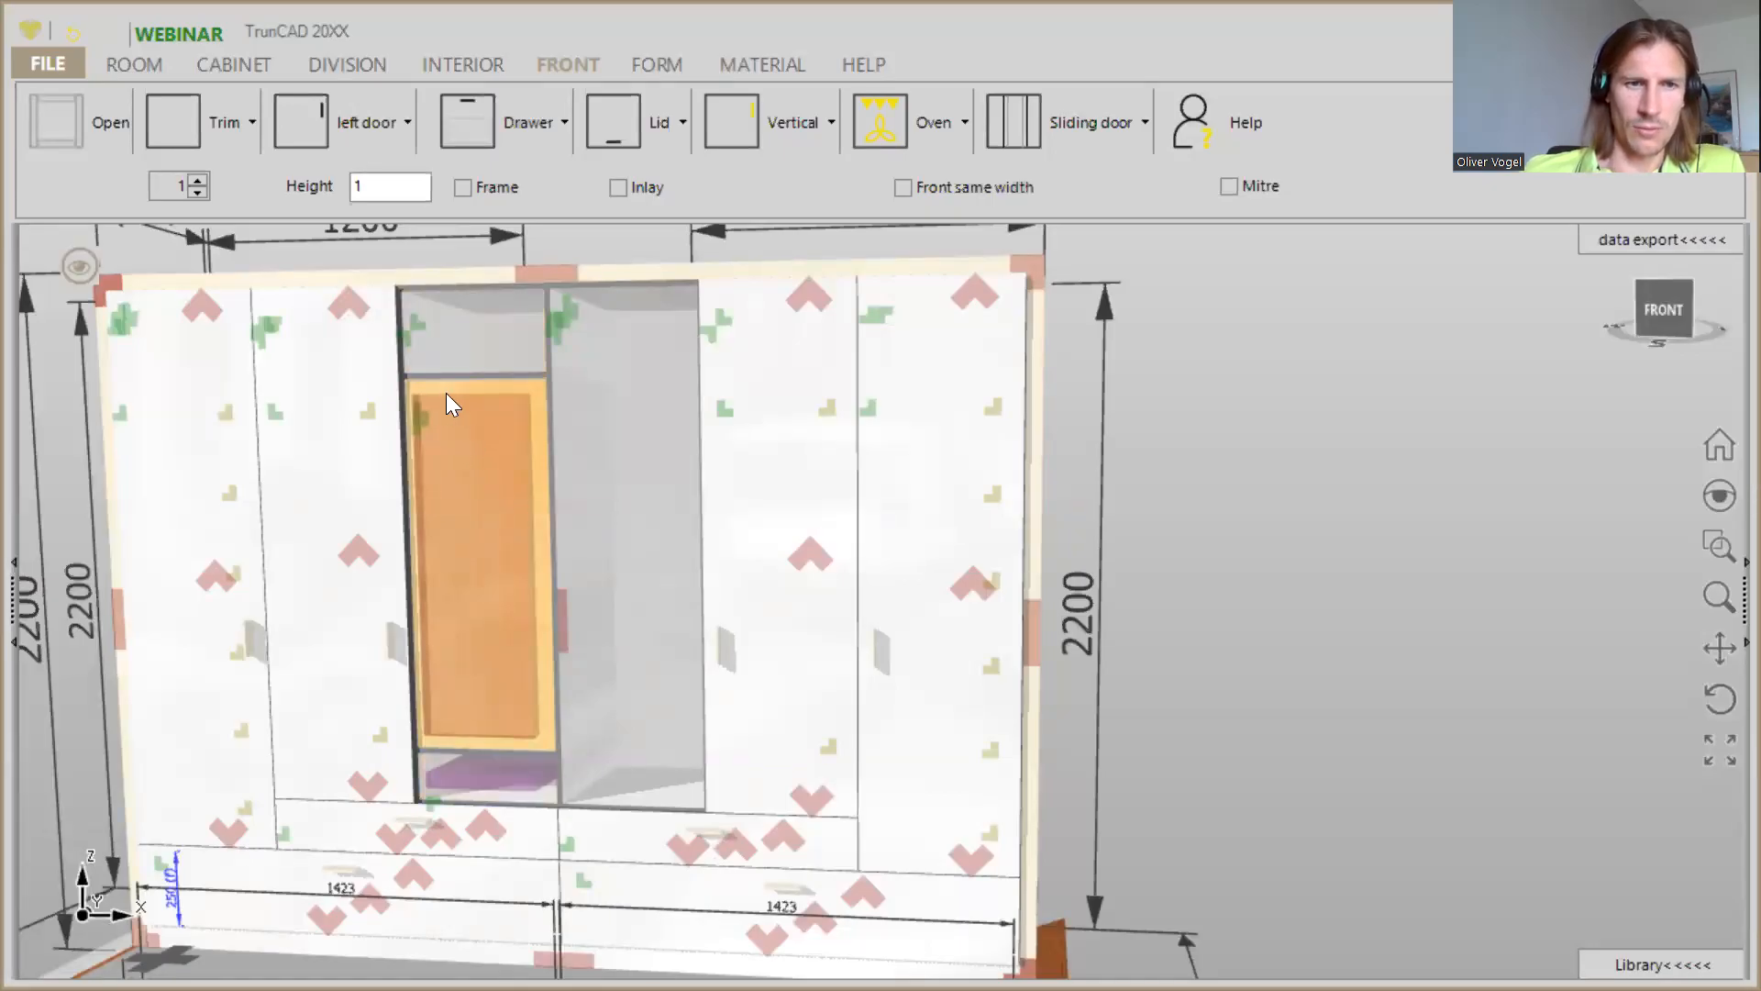
drag(457, 290, 459, 288)
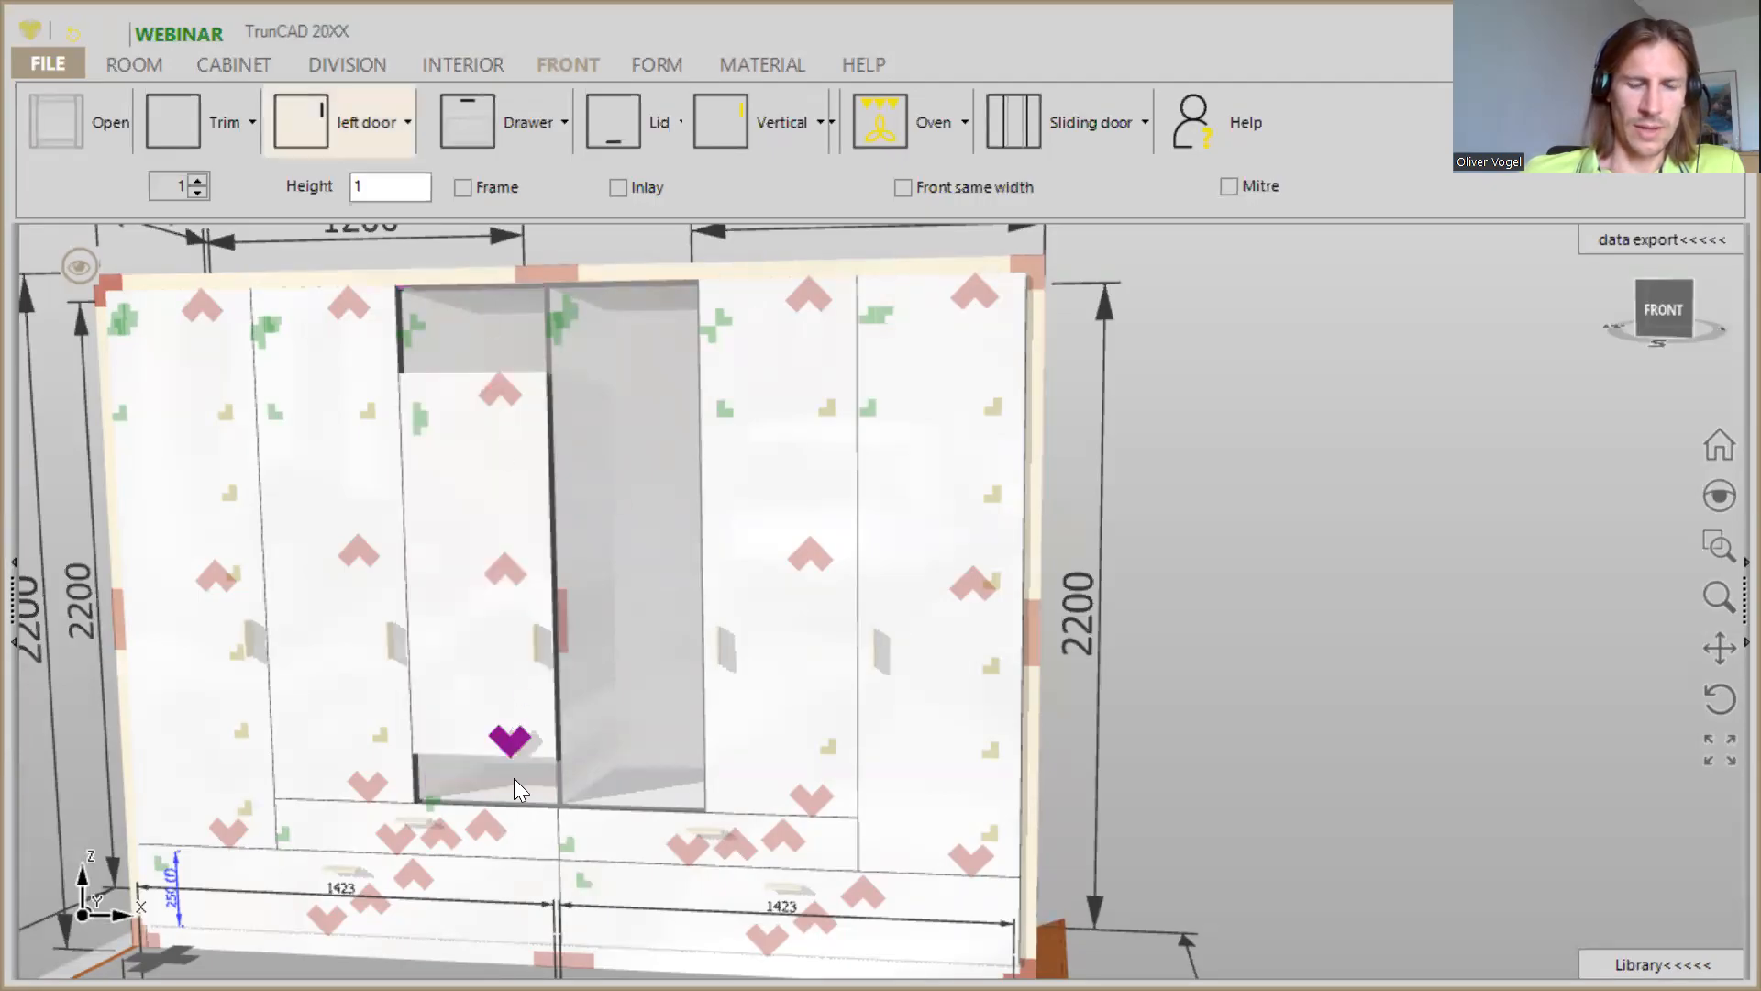
- Delete the third column's door and clear the lower horizontal division out of the compartment beneath the upper shelf
right_click(505, 570)
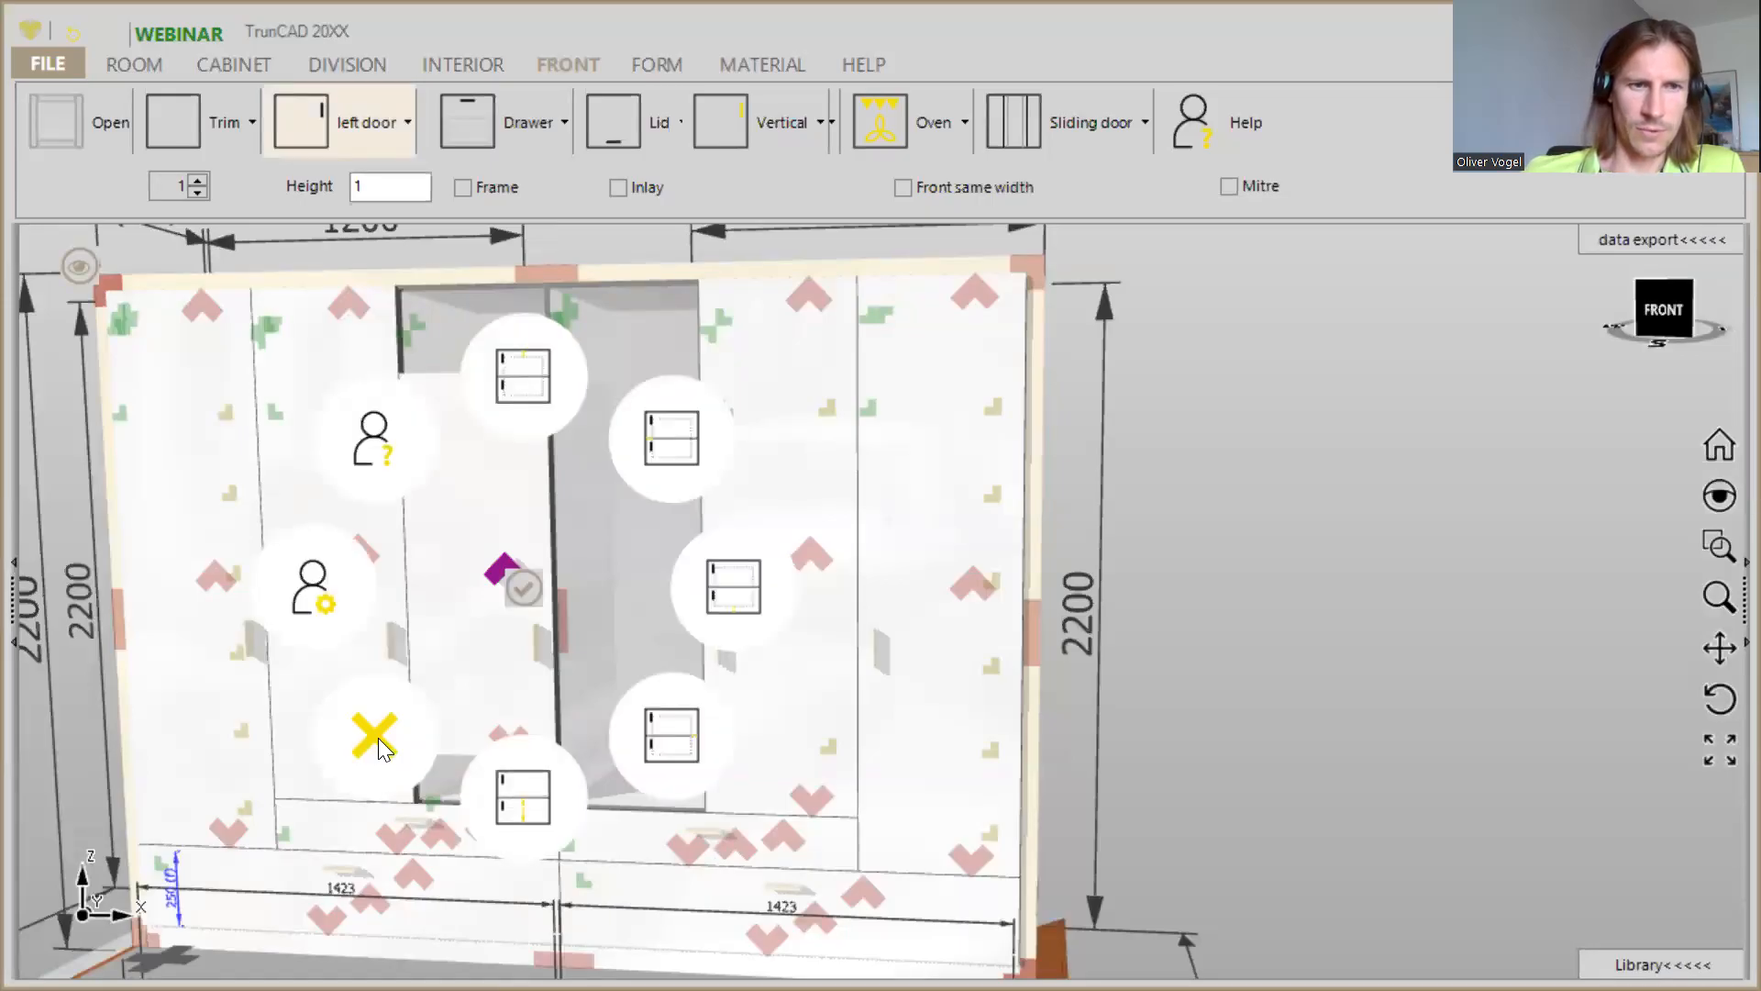
click(376, 736)
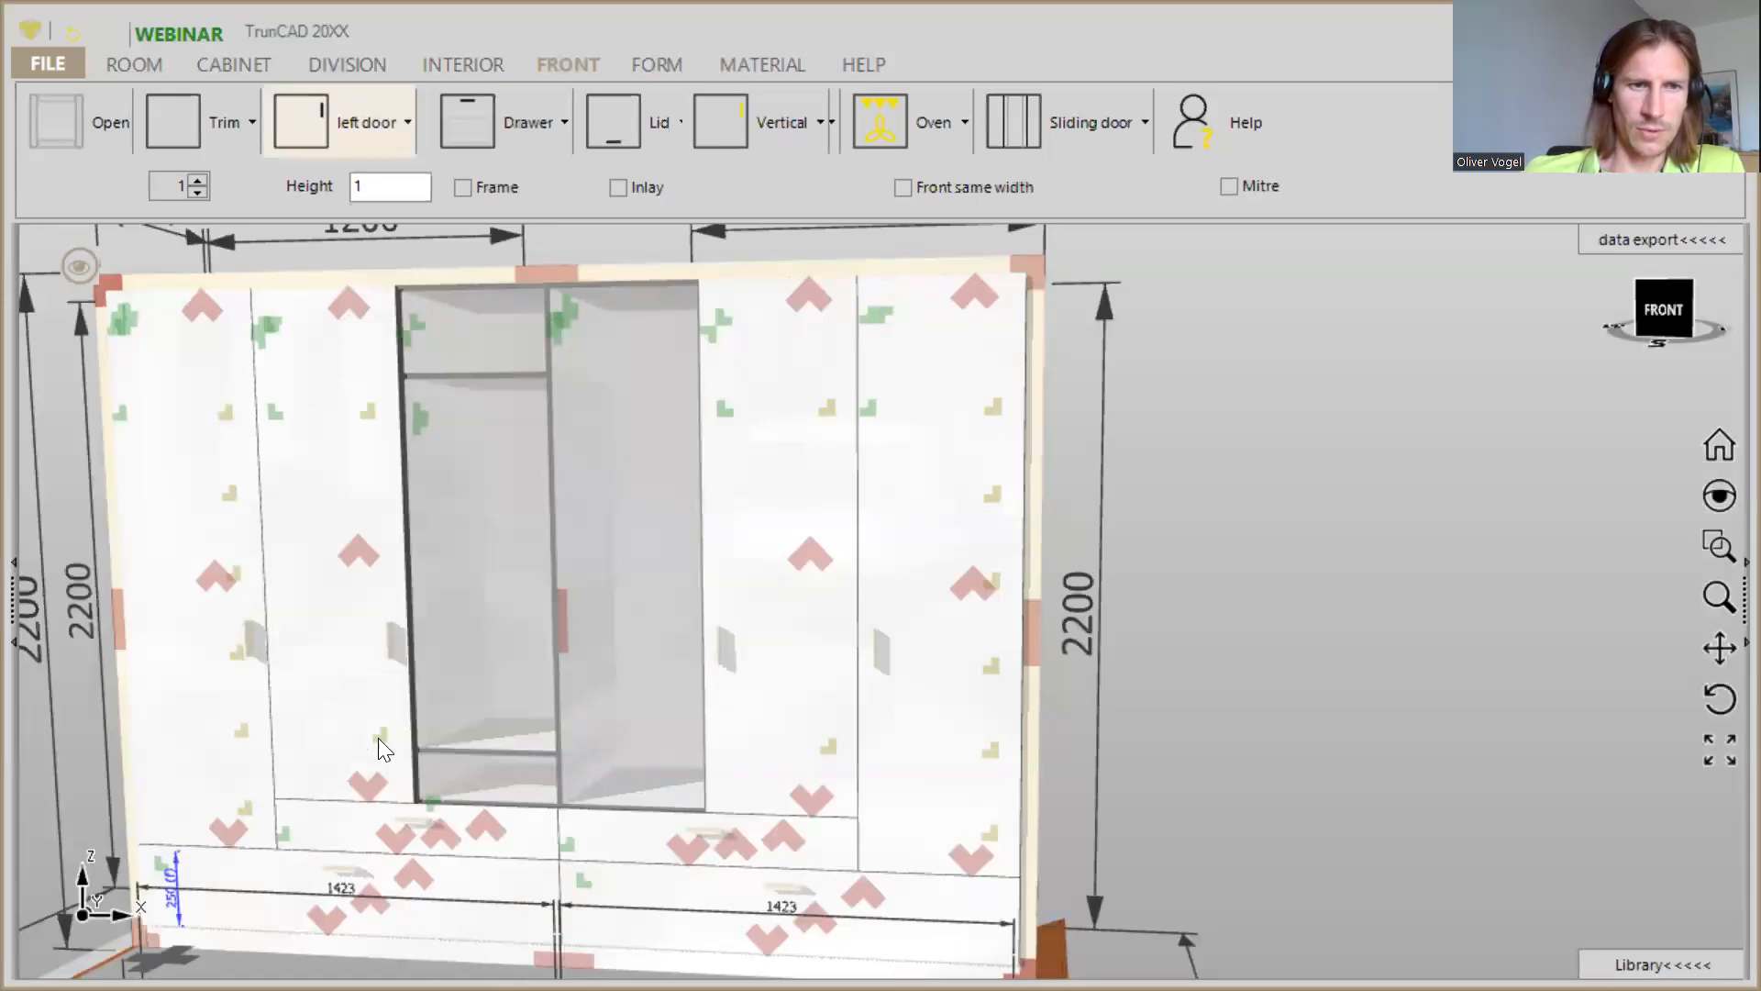
right_click(422, 411)
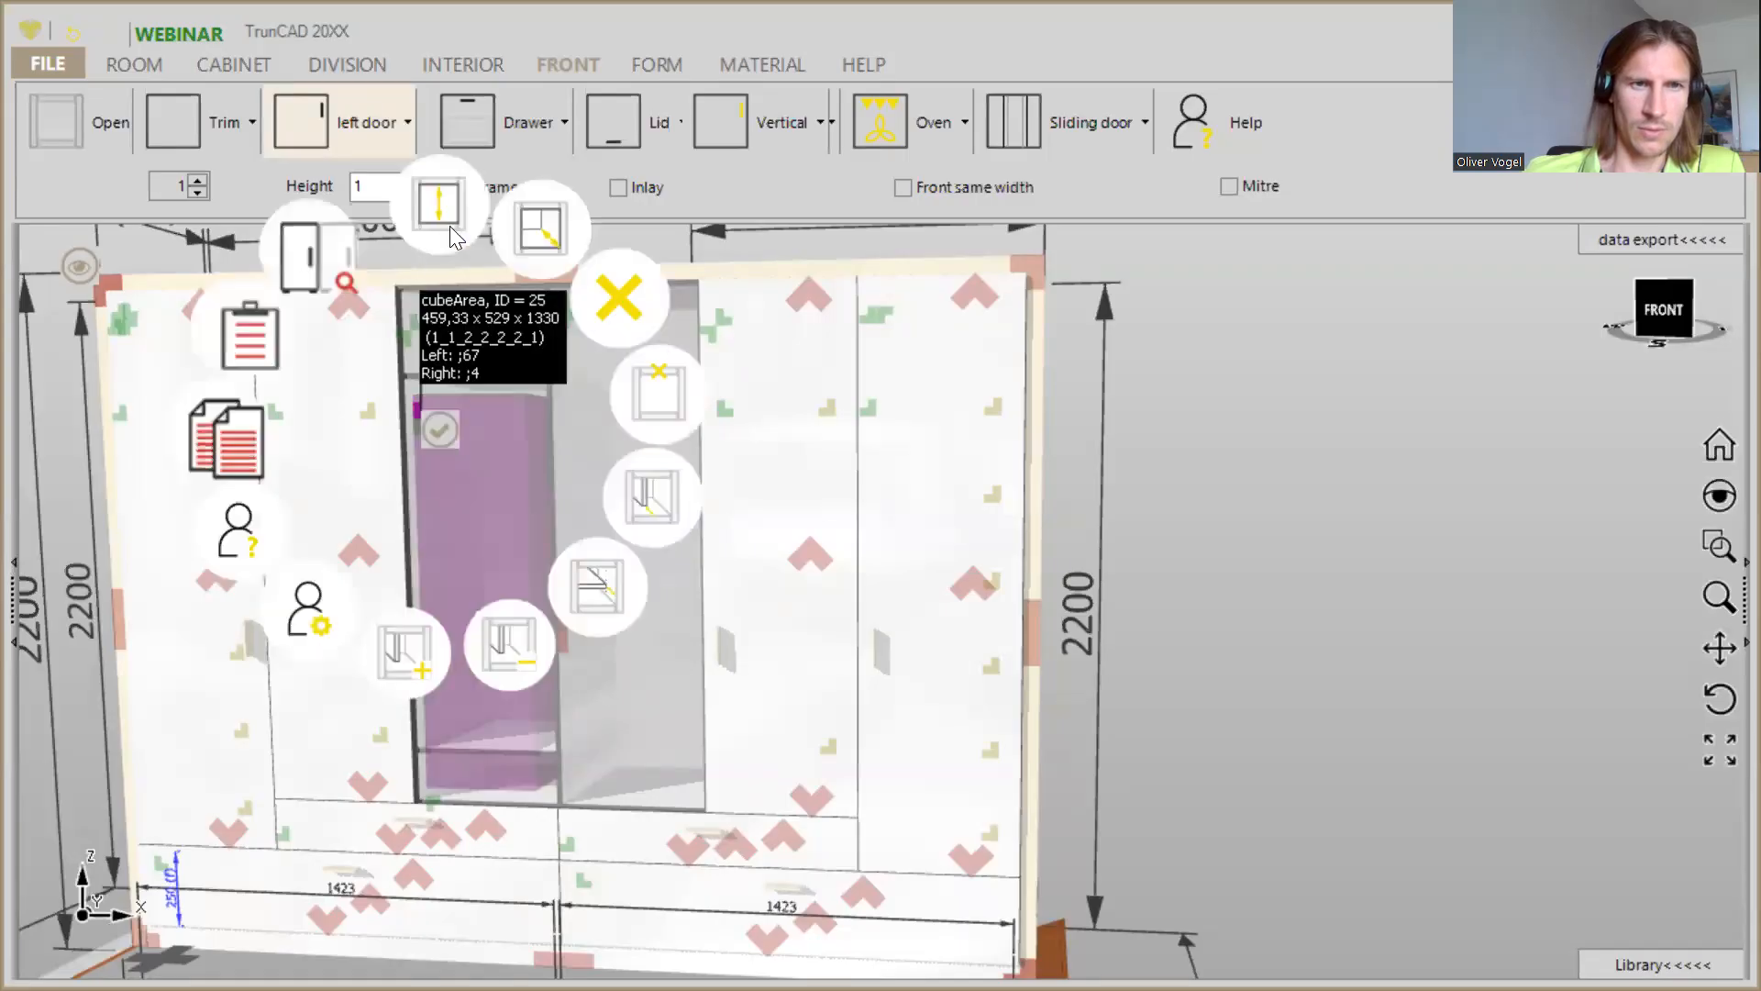
click(615, 287)
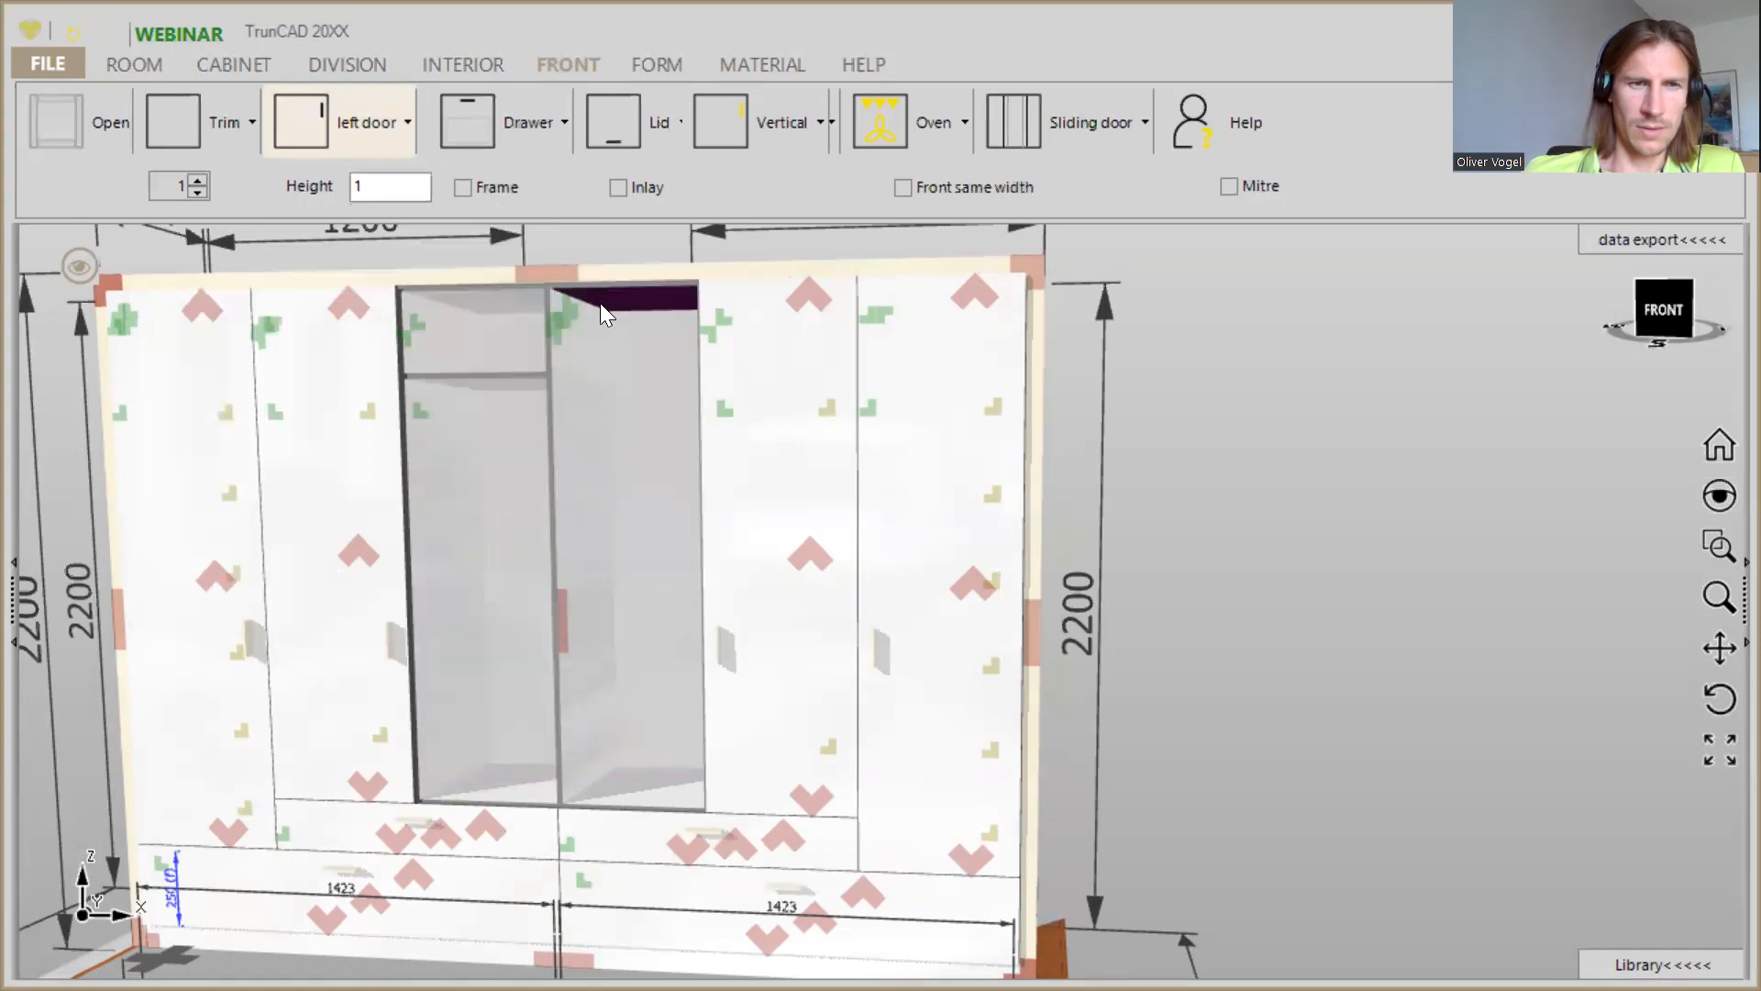
- Set the height of the third column's top compartment to 1
click(420, 323)
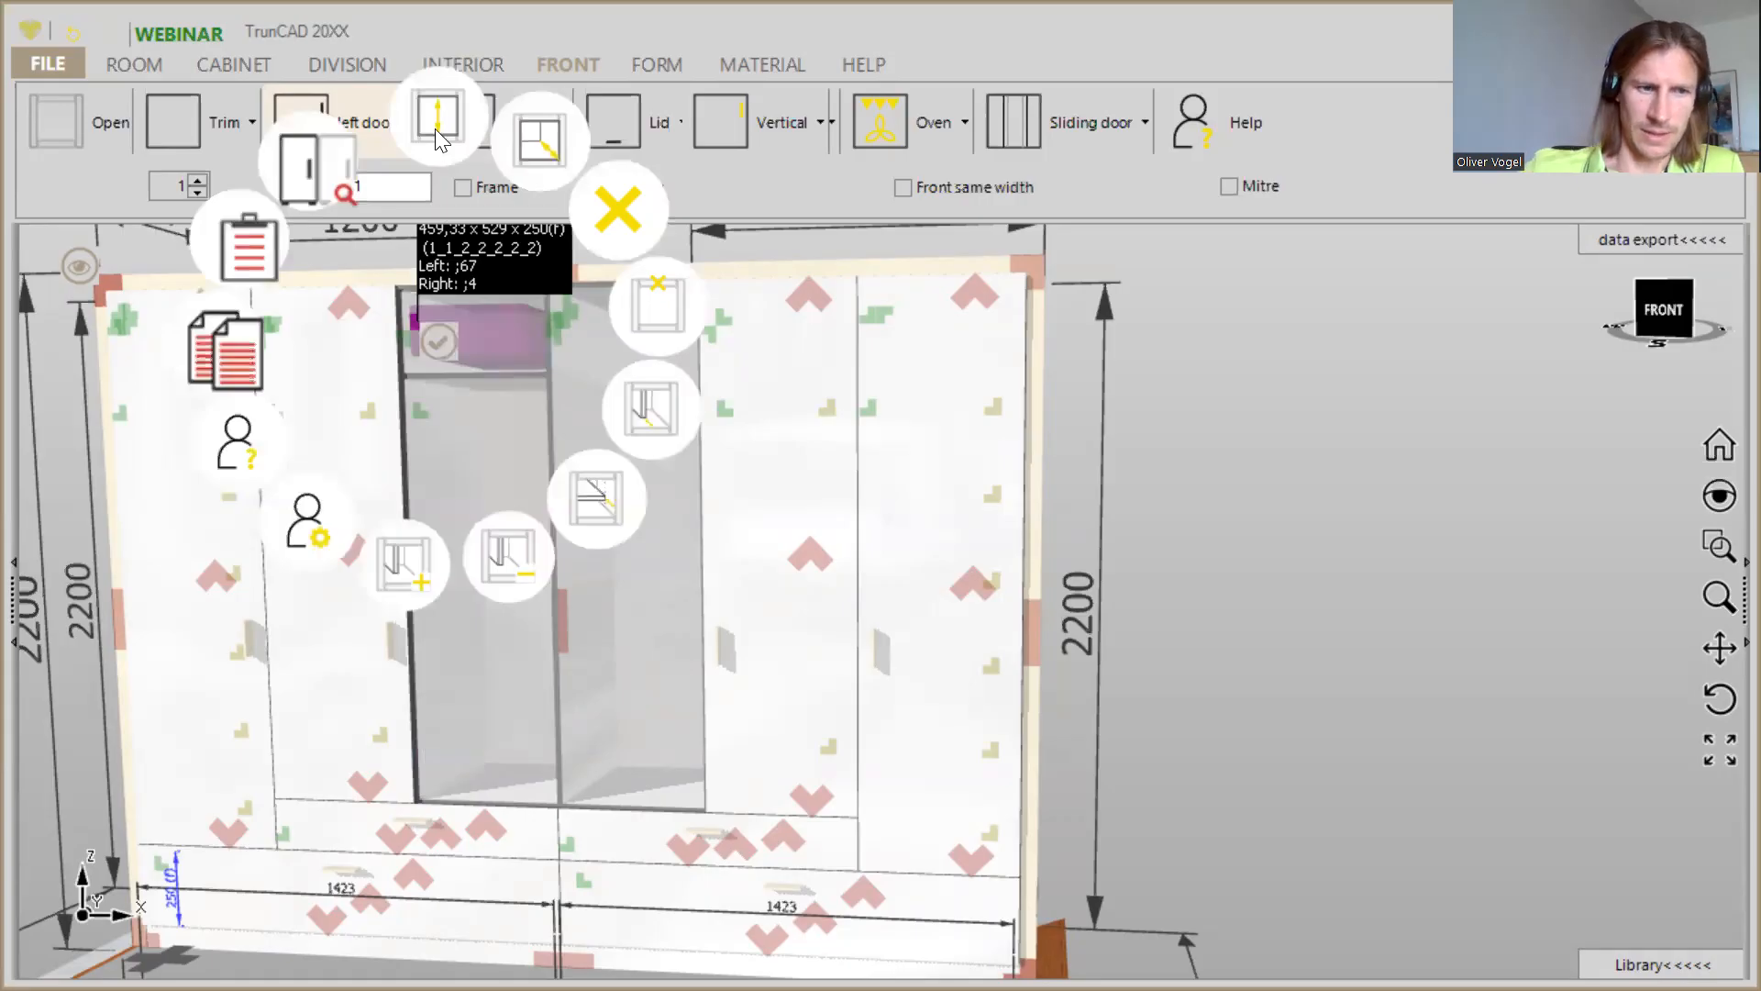
click(435, 128)
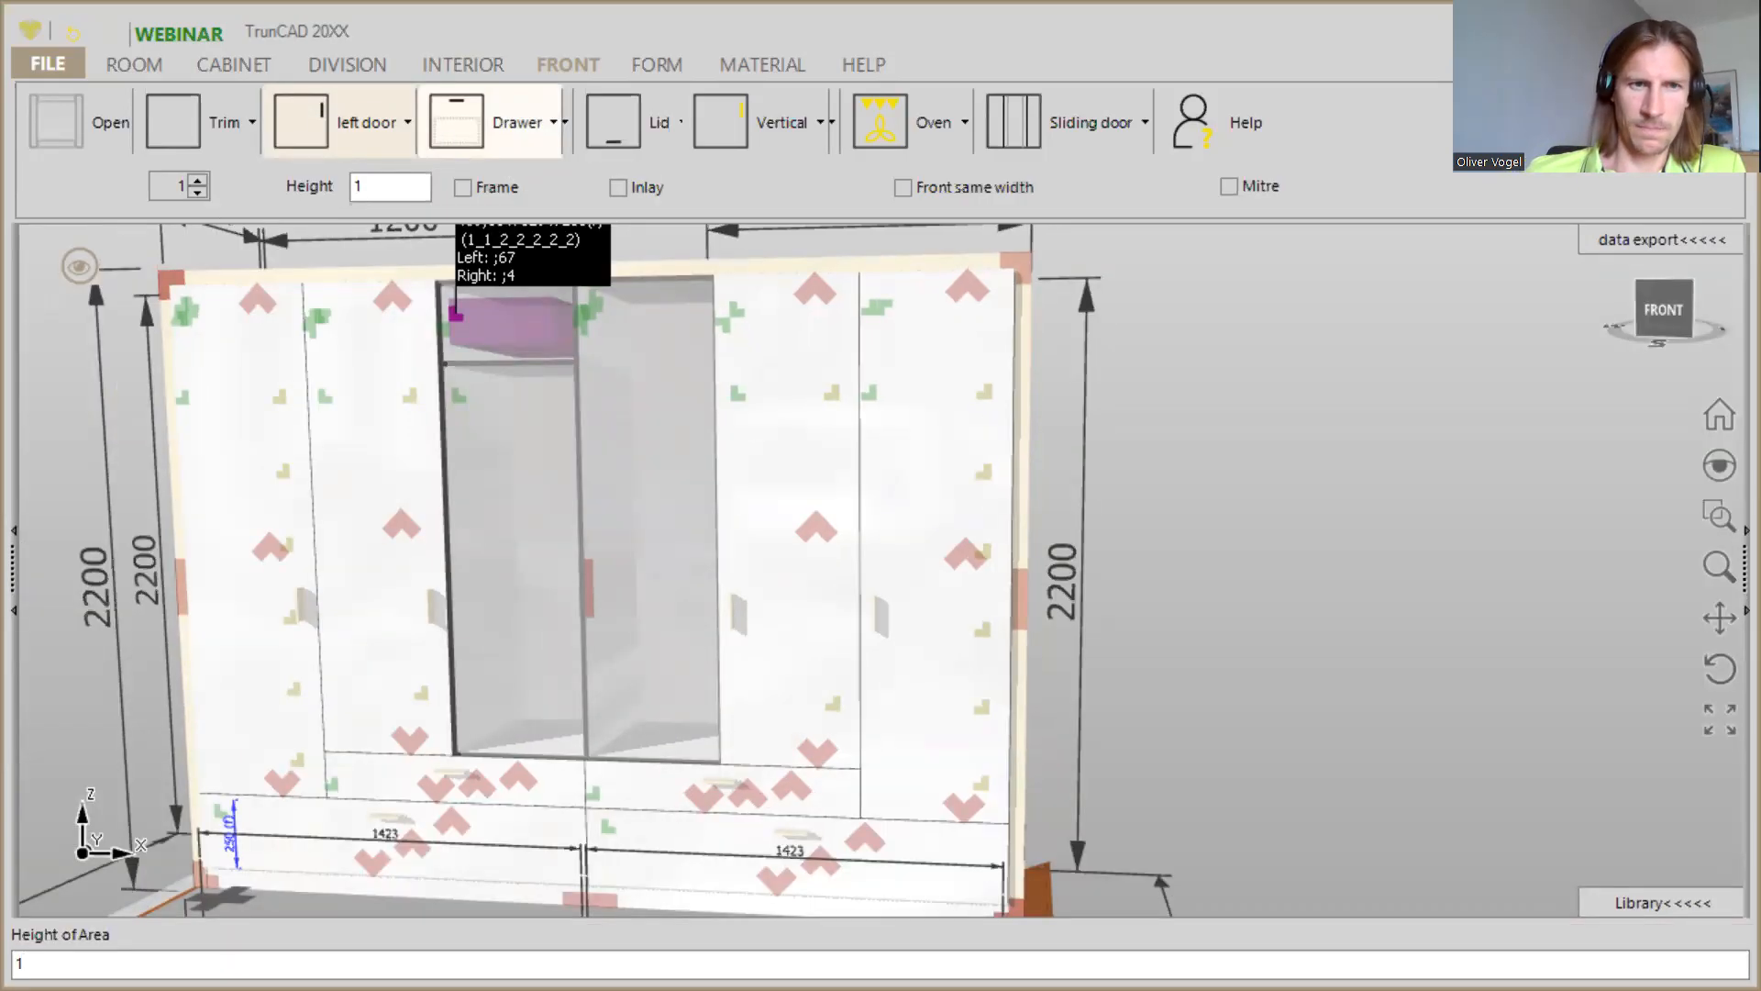
key(Return)
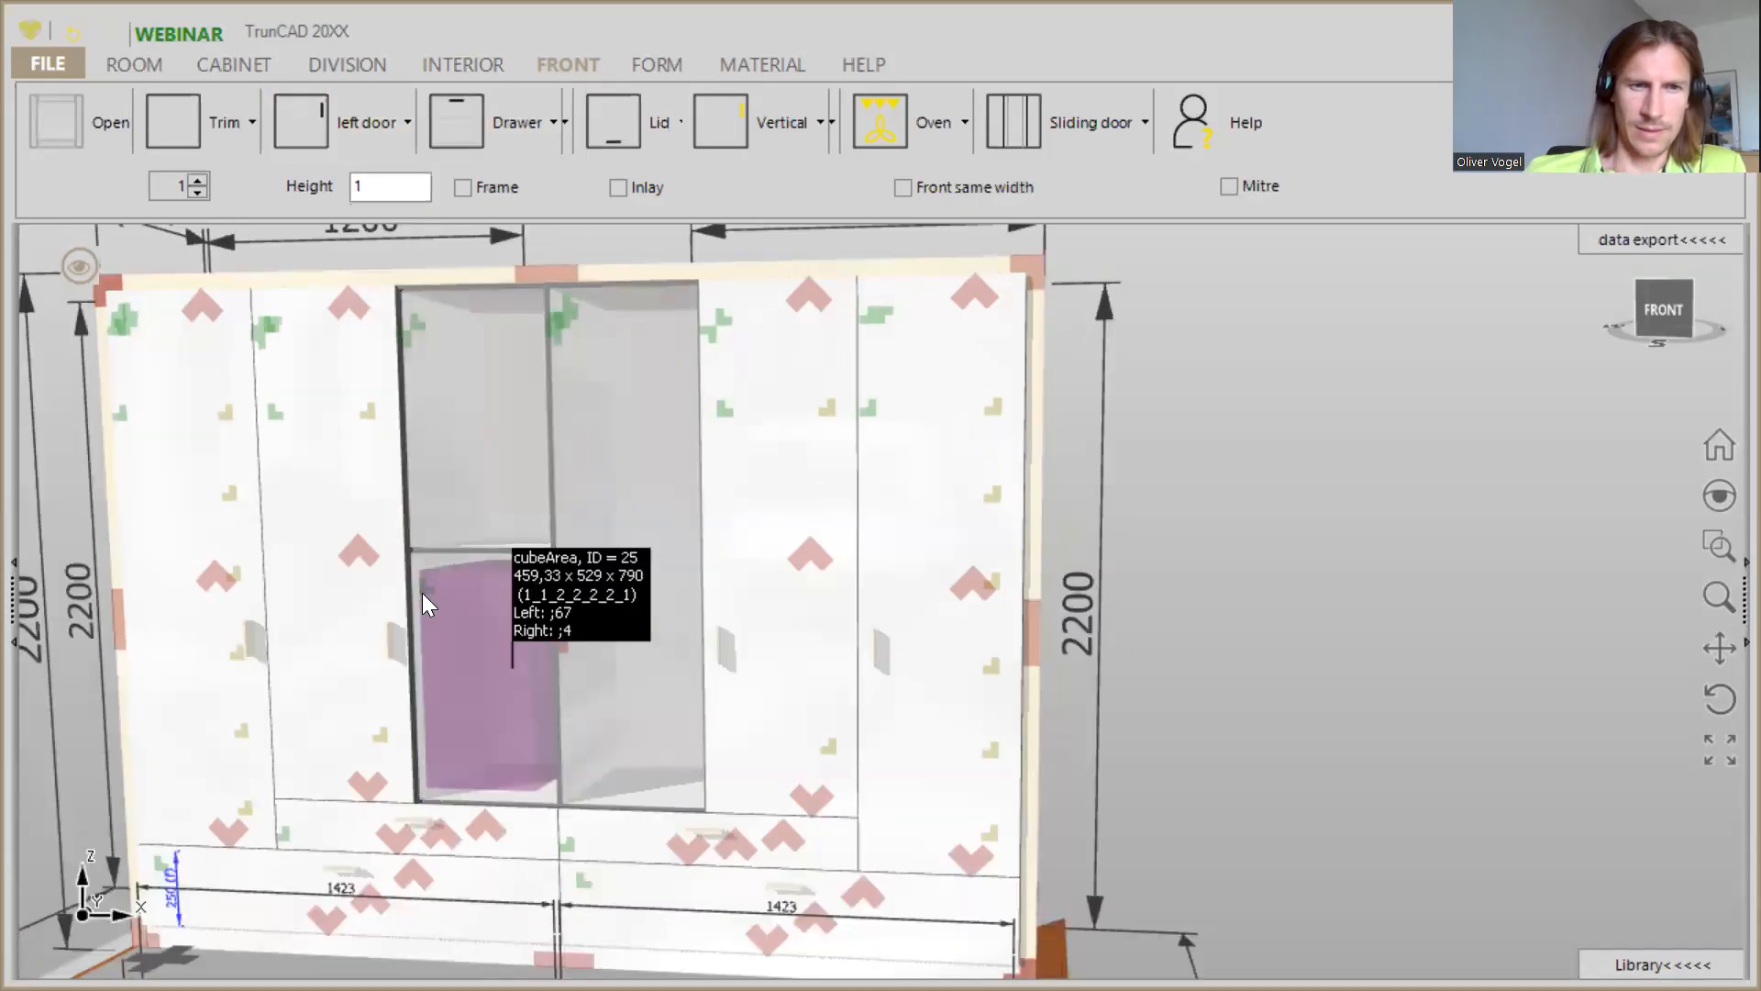
- Set the height of the third column's bottom compartment to 150
click(422, 592)
click(1286, 406)
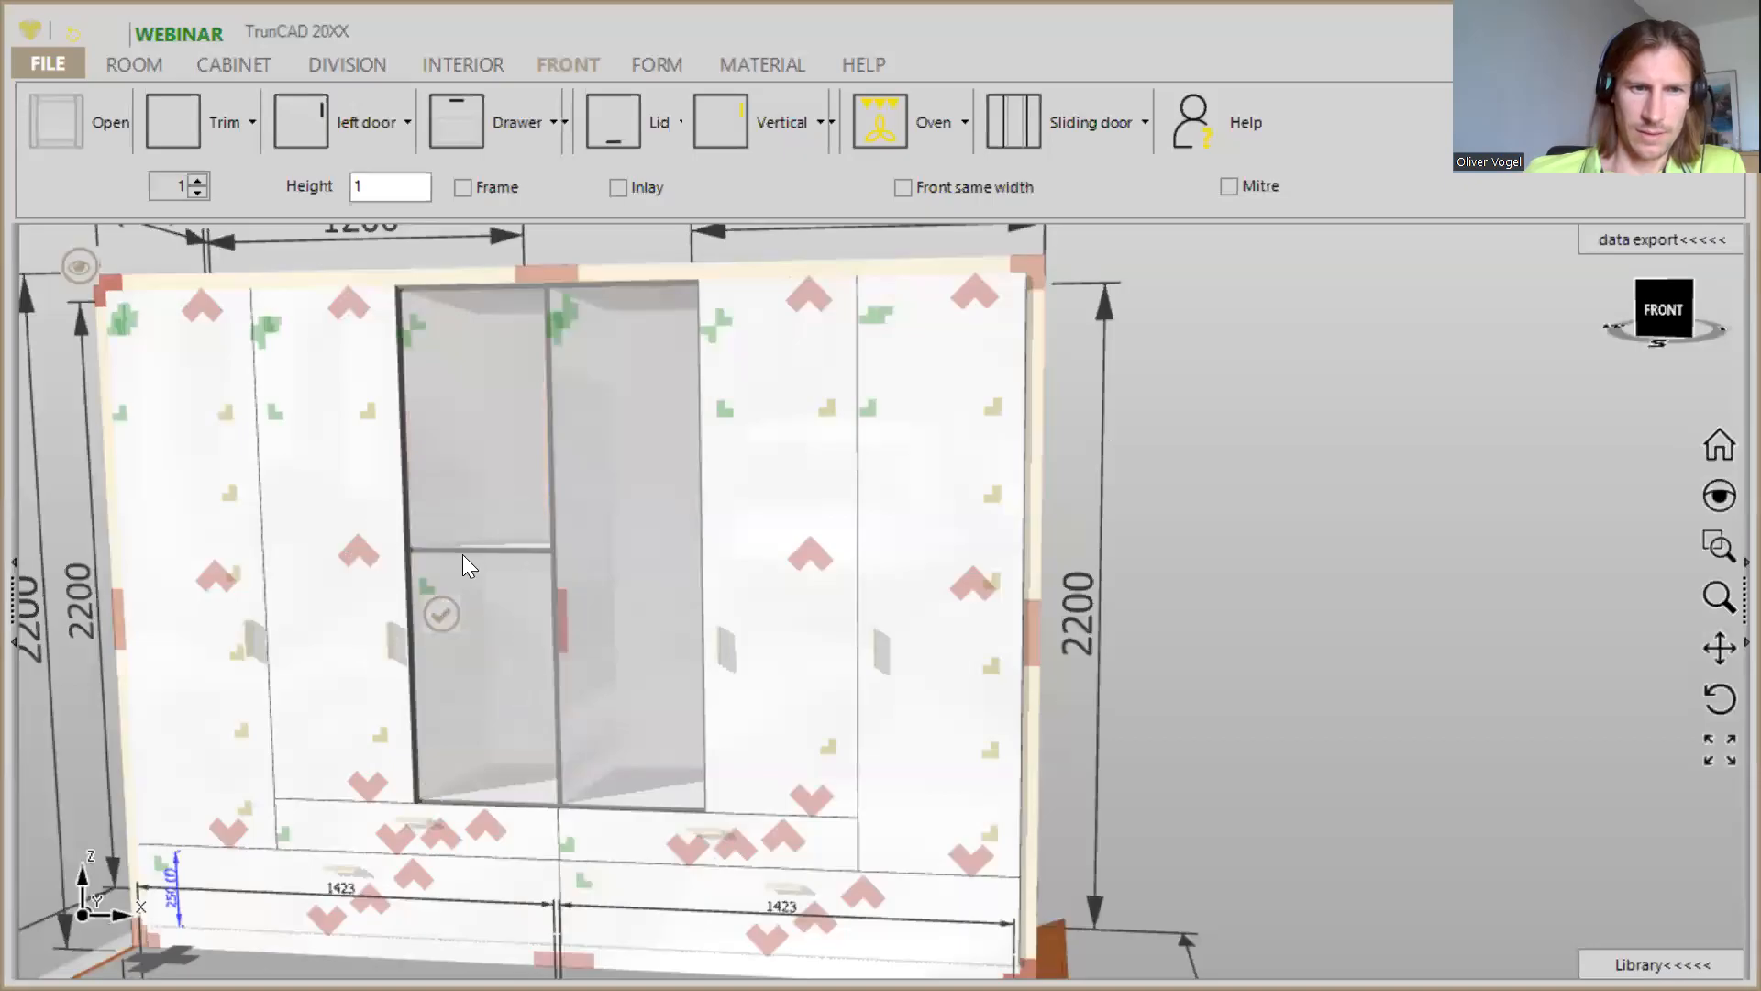
scroll(426, 658, up, 3)
scroll(426, 547, down, 3)
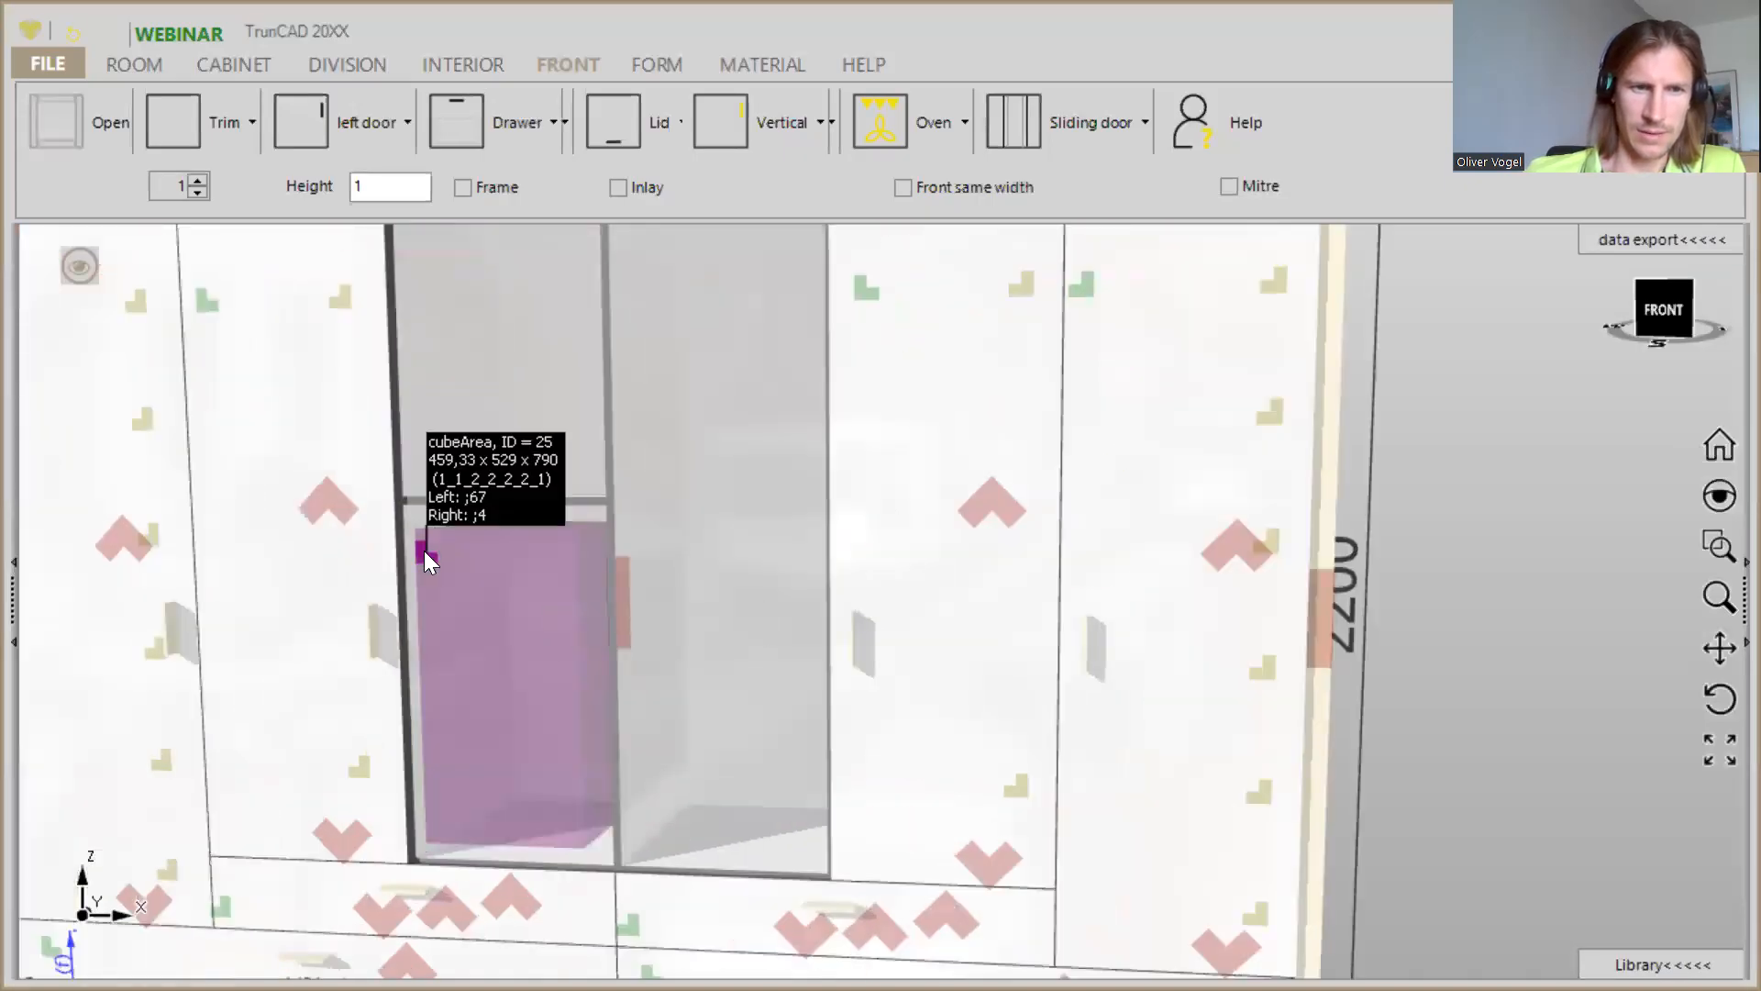
click(424, 550)
click(437, 336)
text(150)
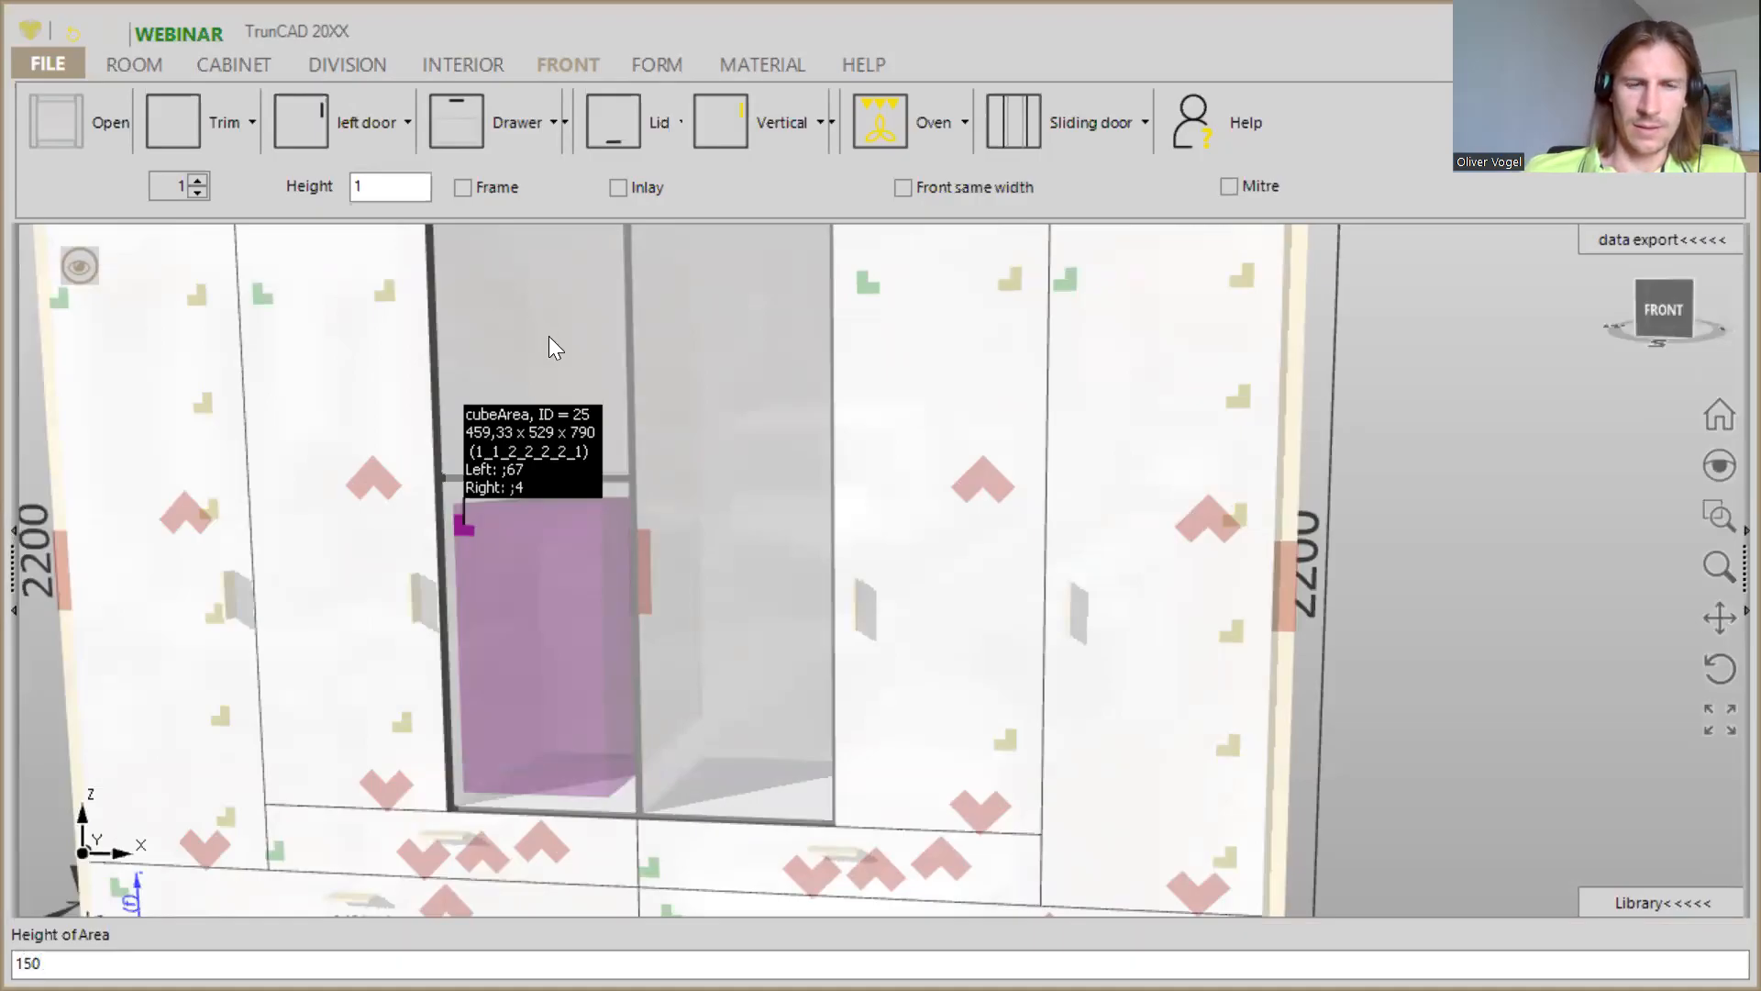
key(Return)
scroll(548, 341, down, 5)
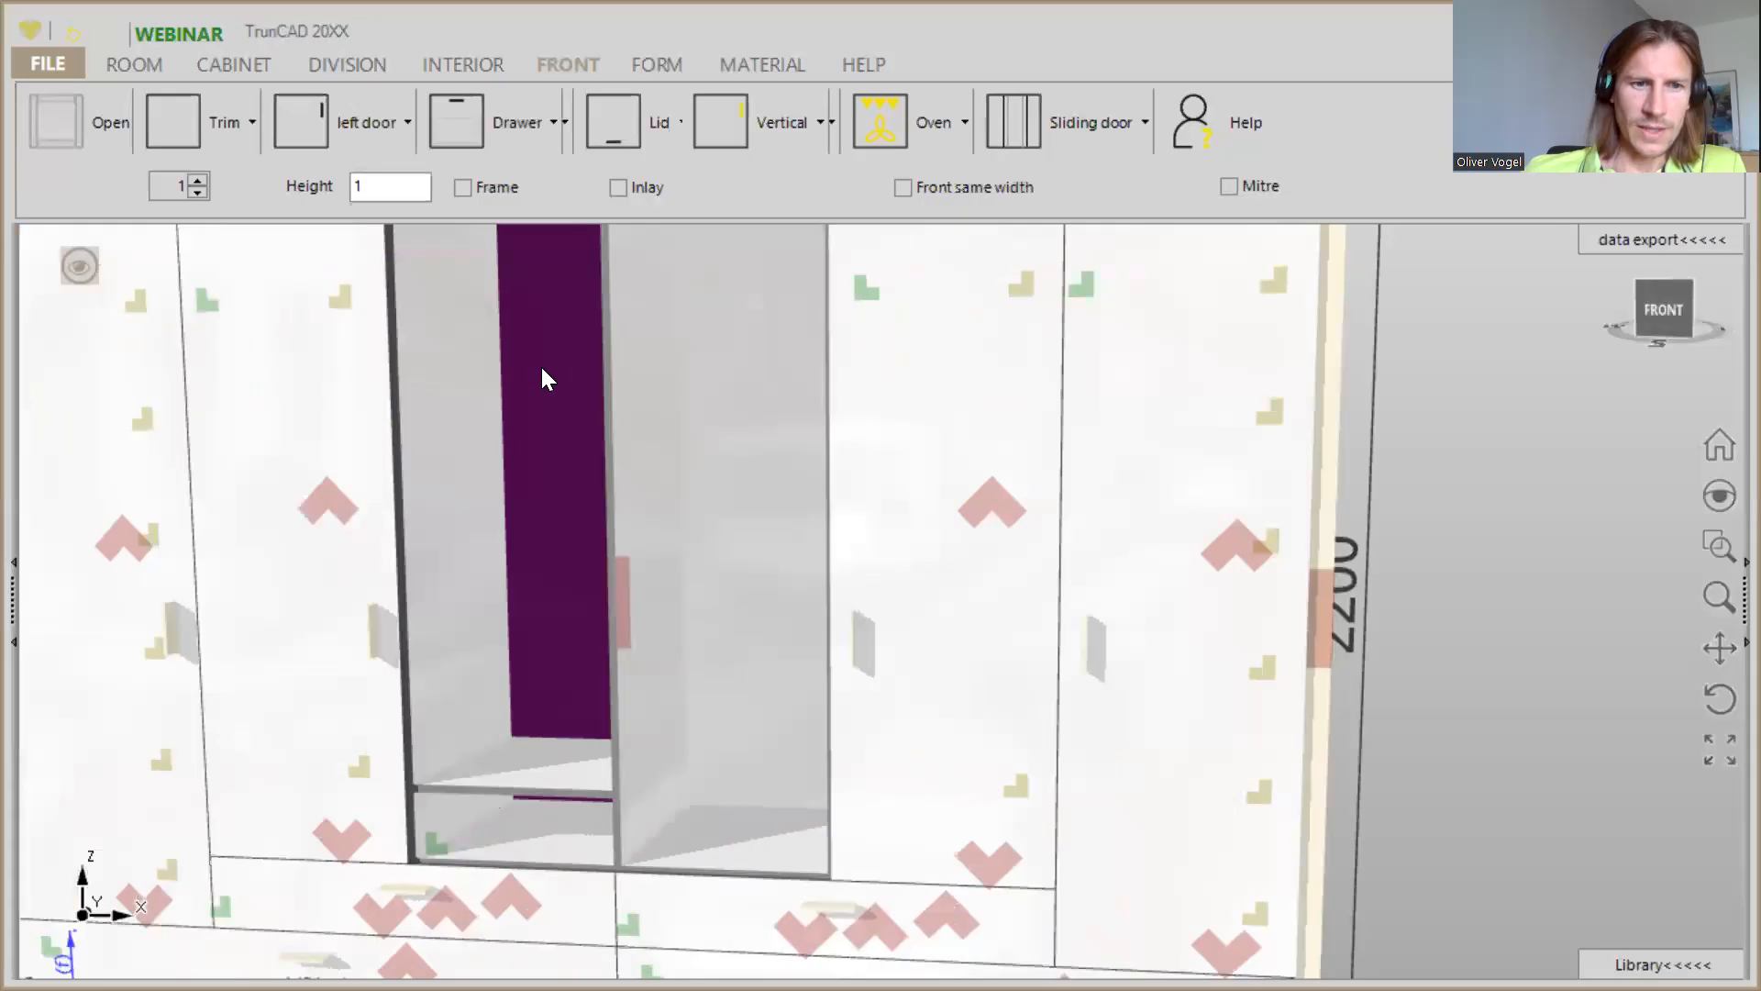
middle_drag(526, 429, 539, 500)
click(306, 123)
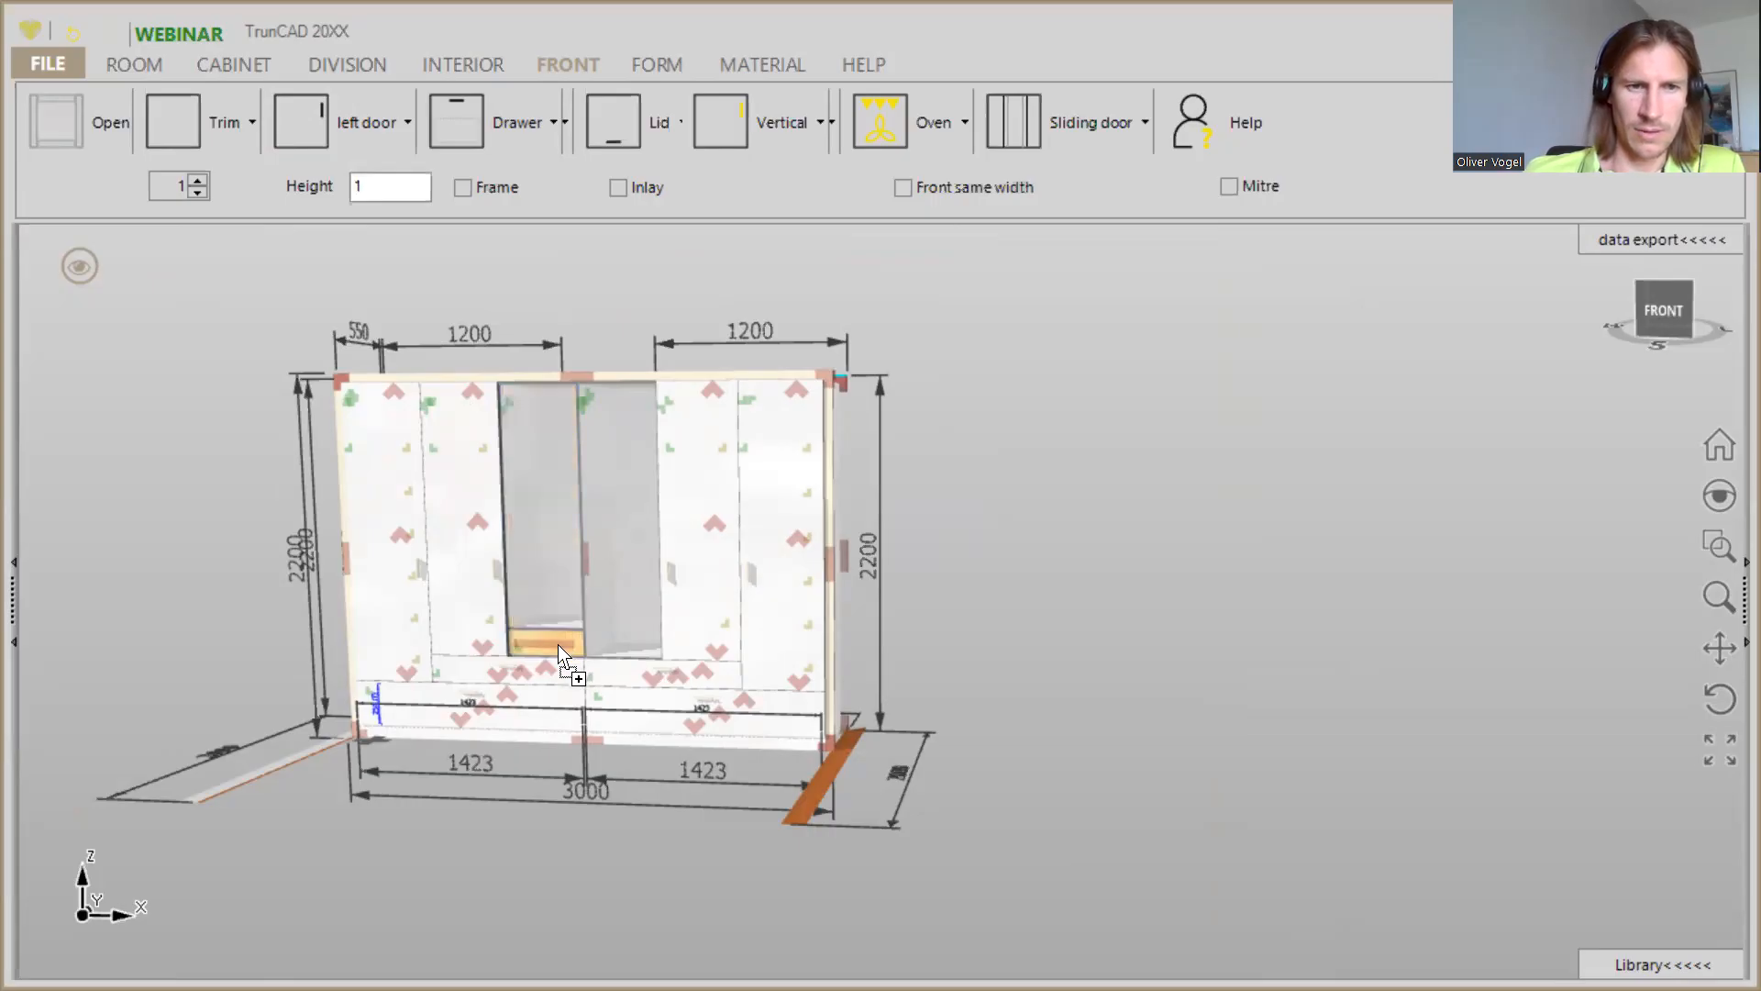
drag(558, 644, 290, 139)
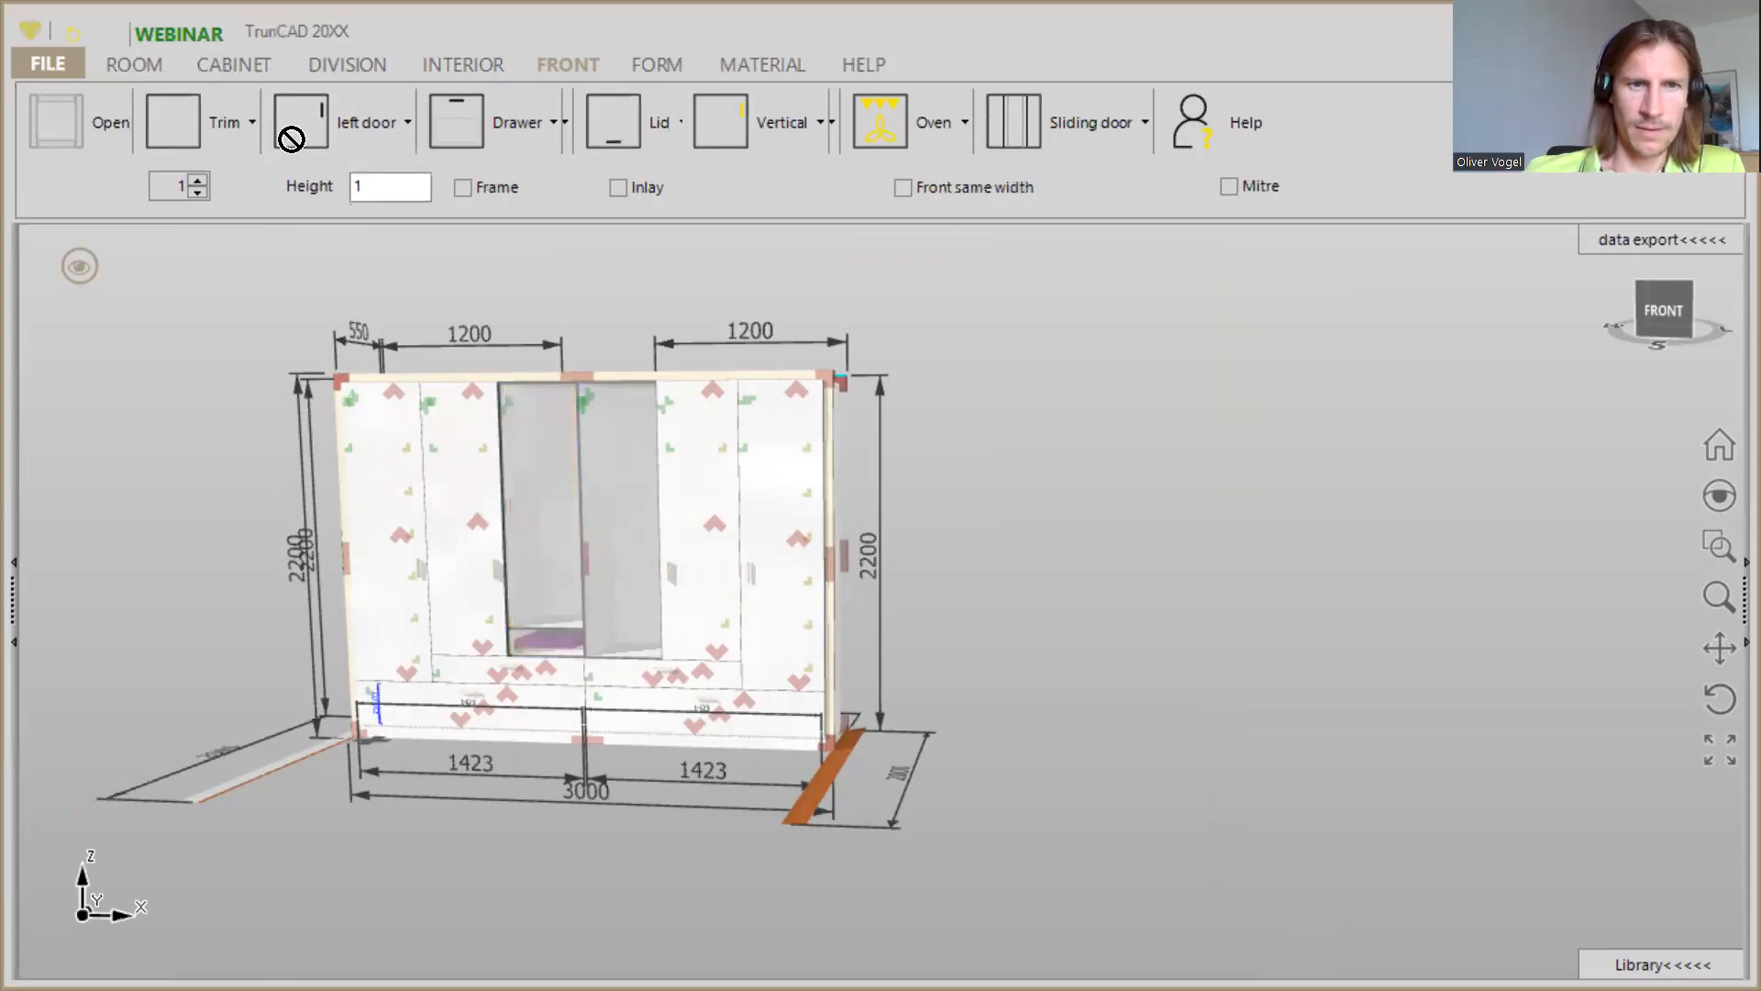
click(461, 66)
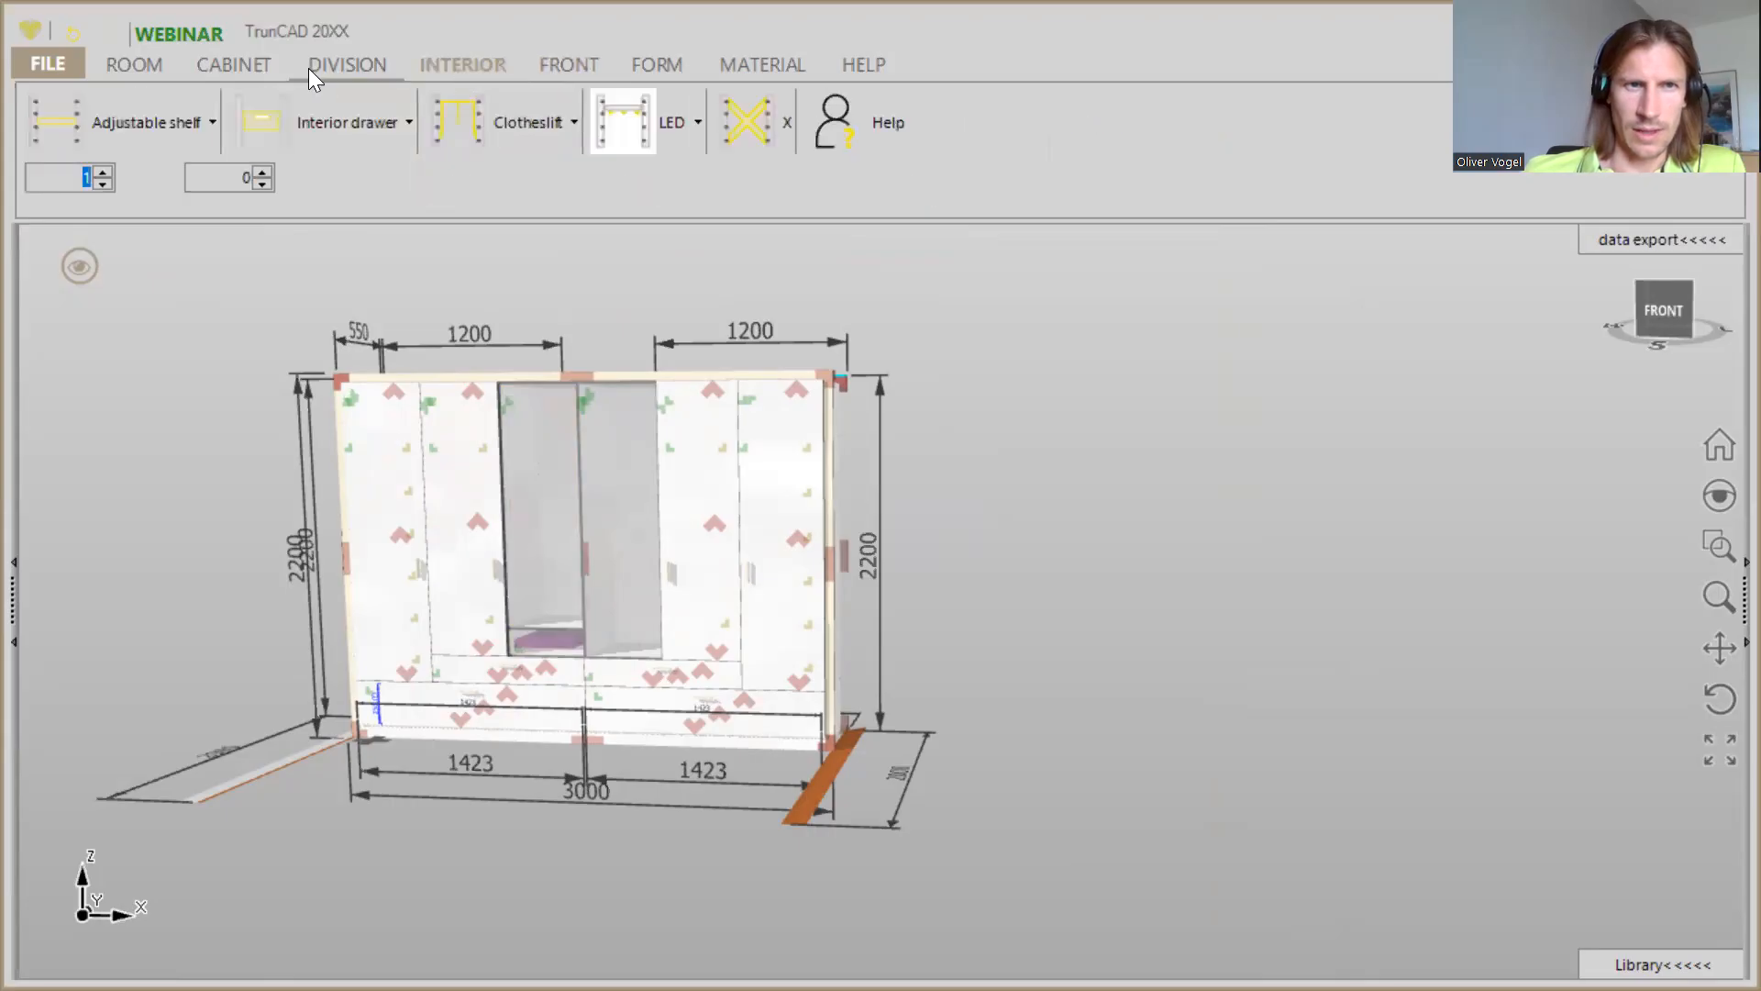
- Add one horizontal division to the tall compartment above the low bottom compartment in the third column
click(312, 66)
scroll(532, 481, up, 3)
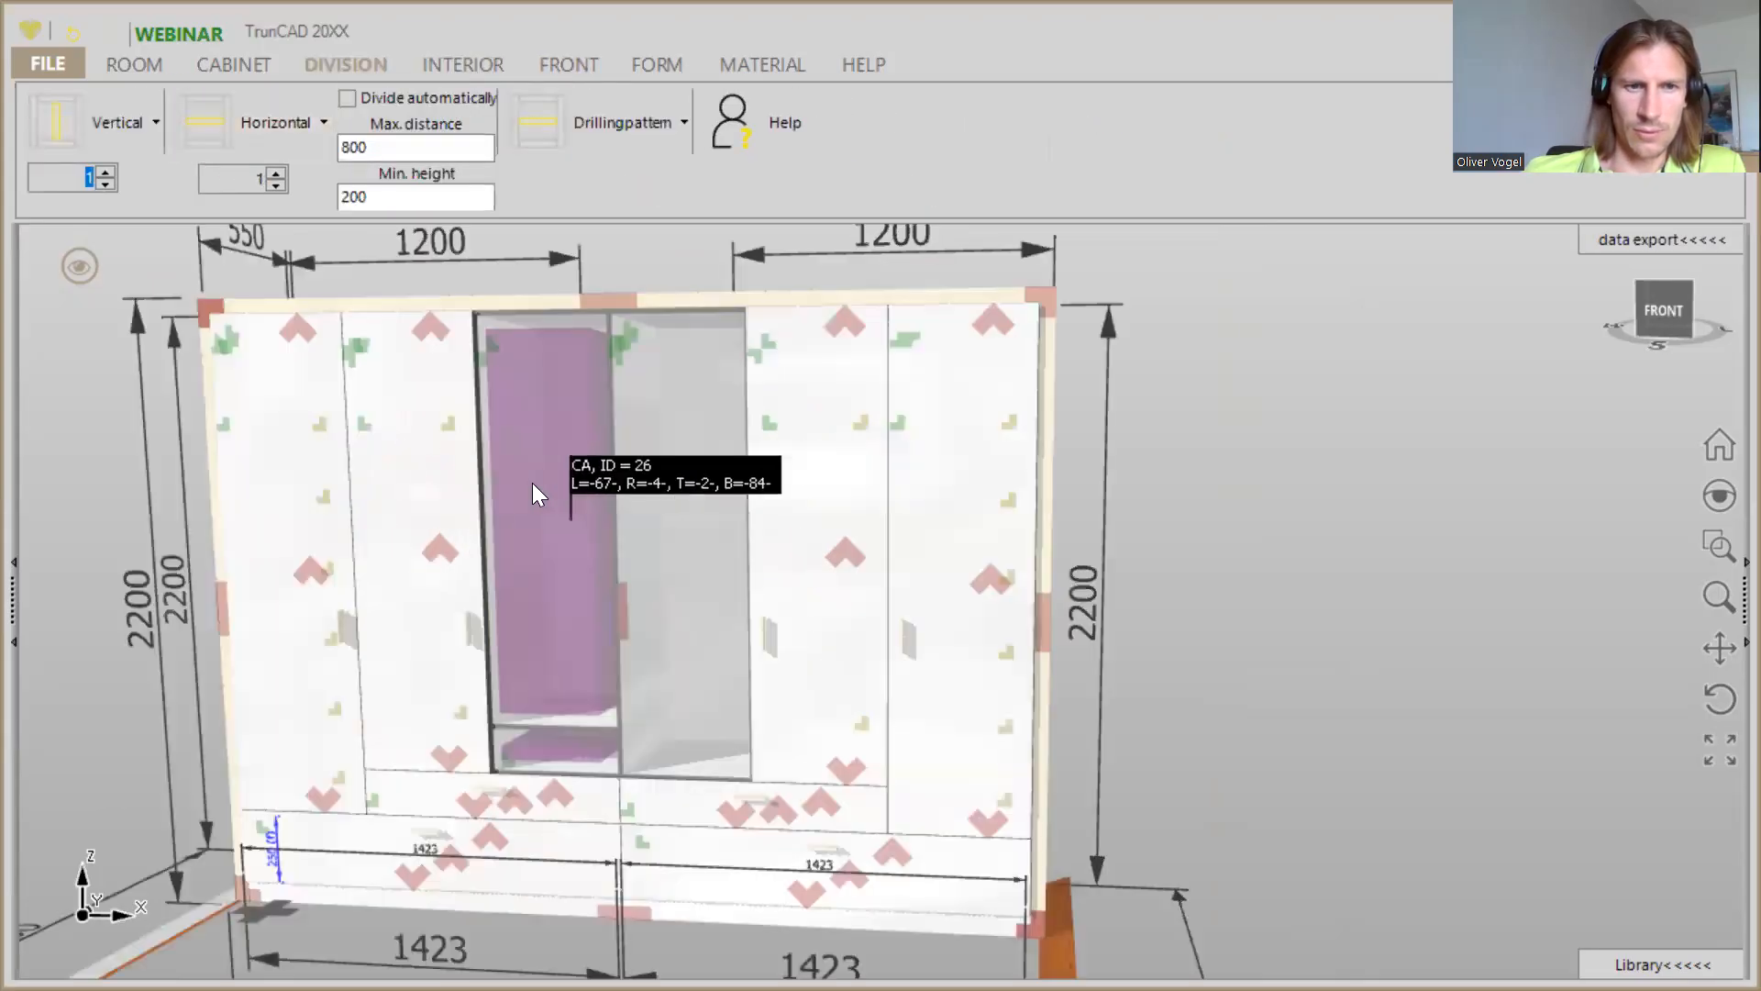
drag(280, 127, 556, 420)
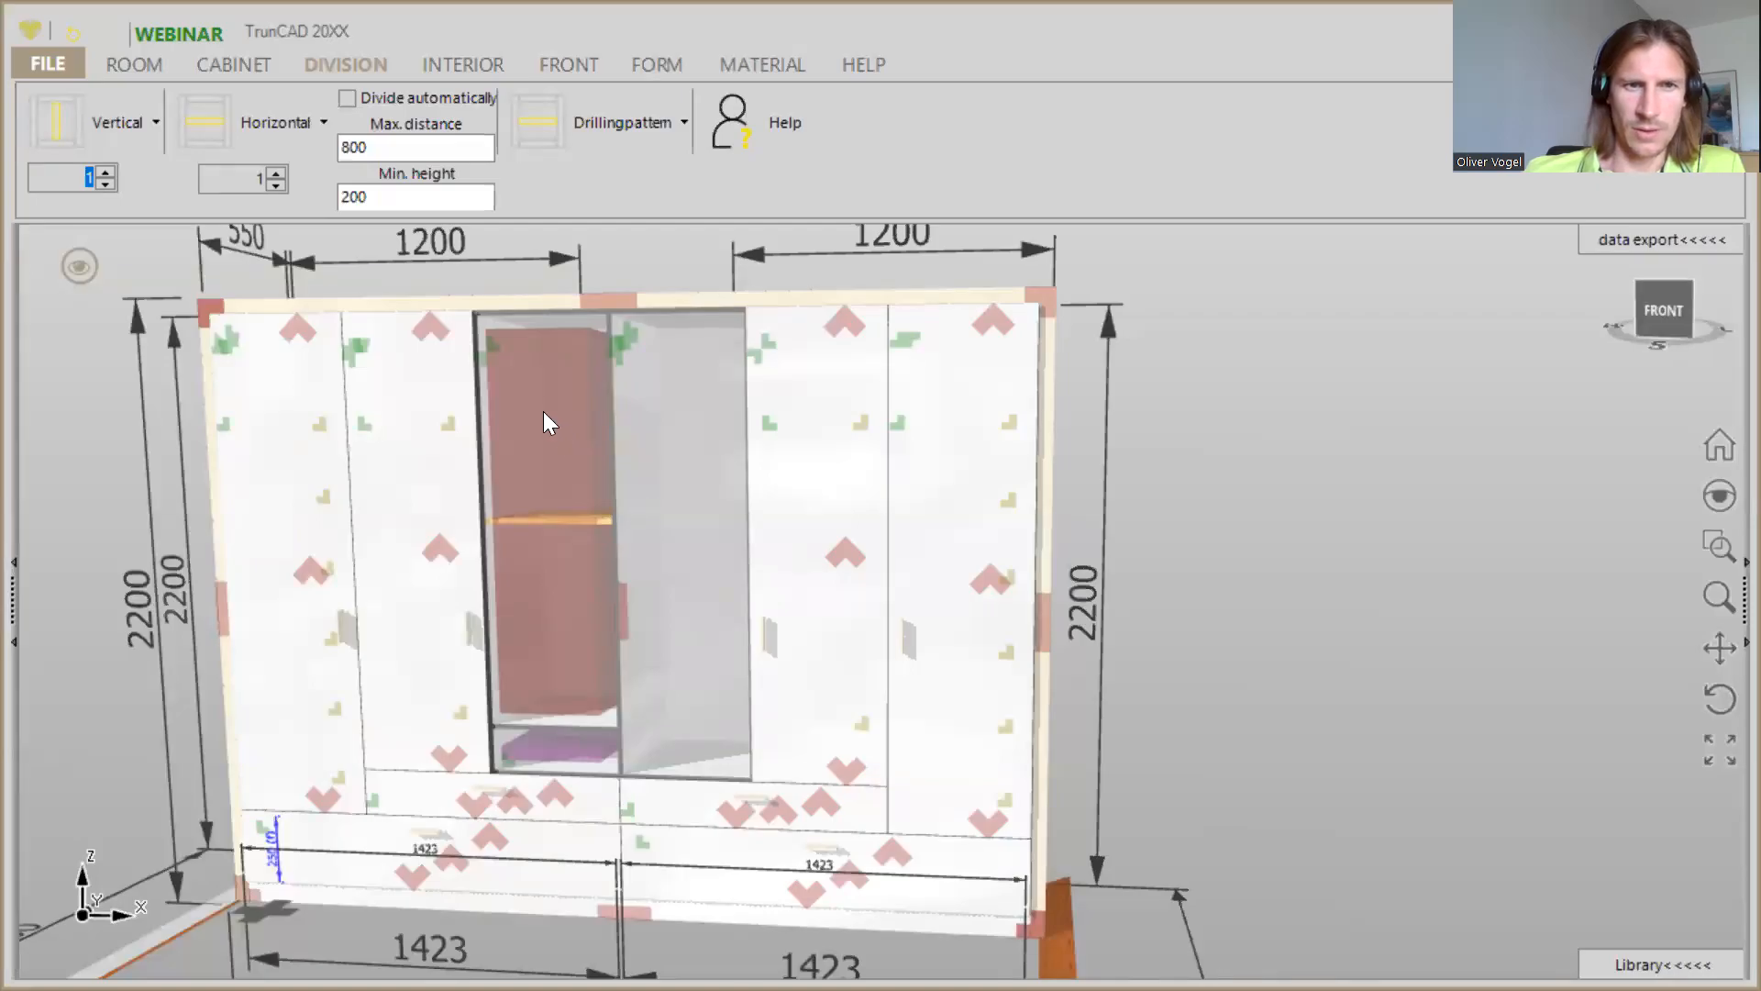
drag(533, 404, 515, 378)
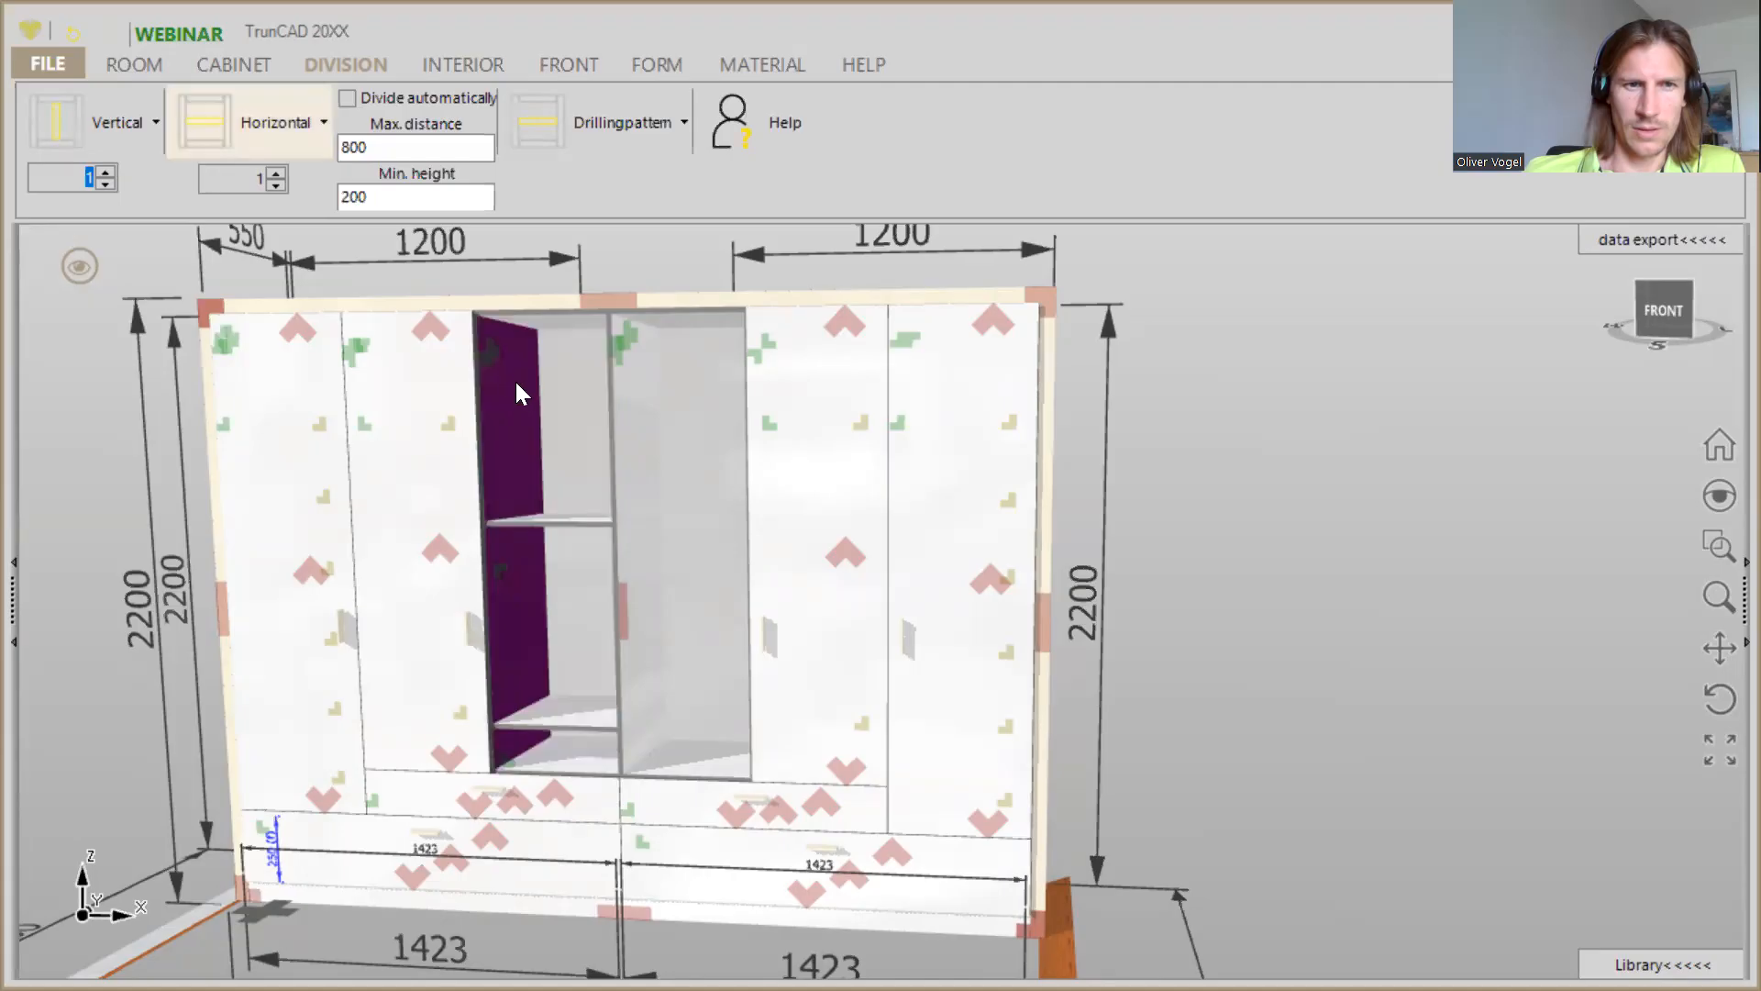
- Set the height of the uppermost compartment in the third column to 250
right_click(491, 344)
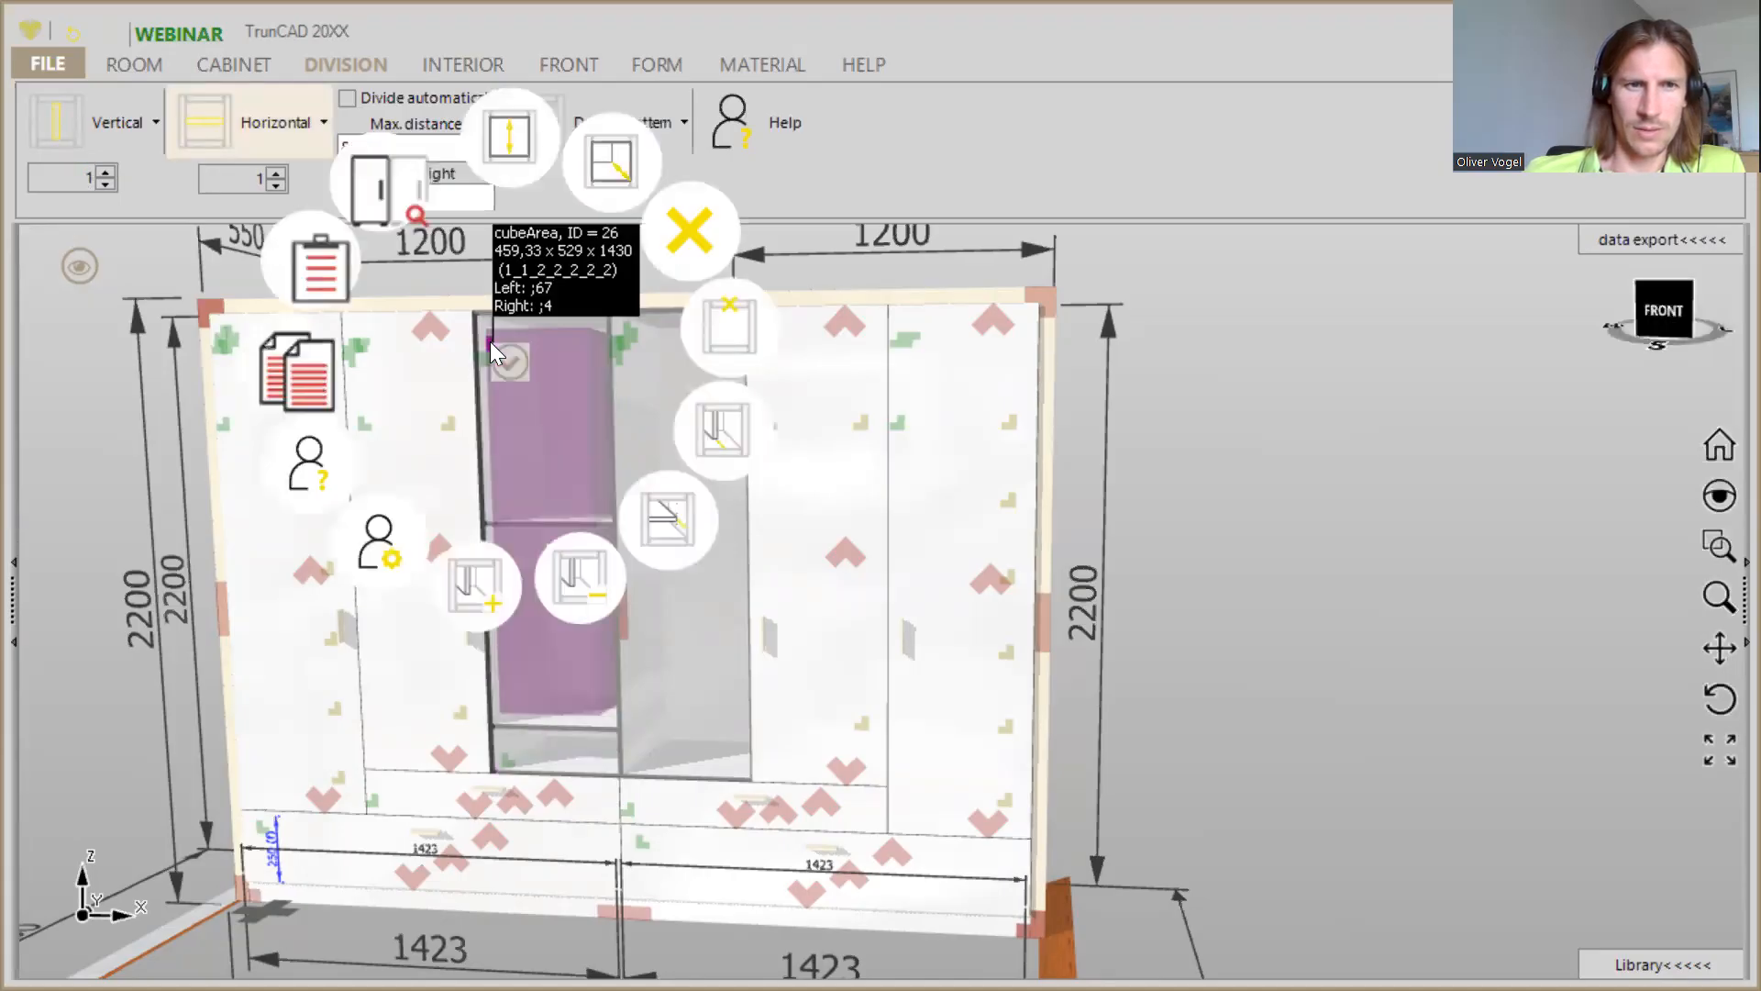
click(1204, 293)
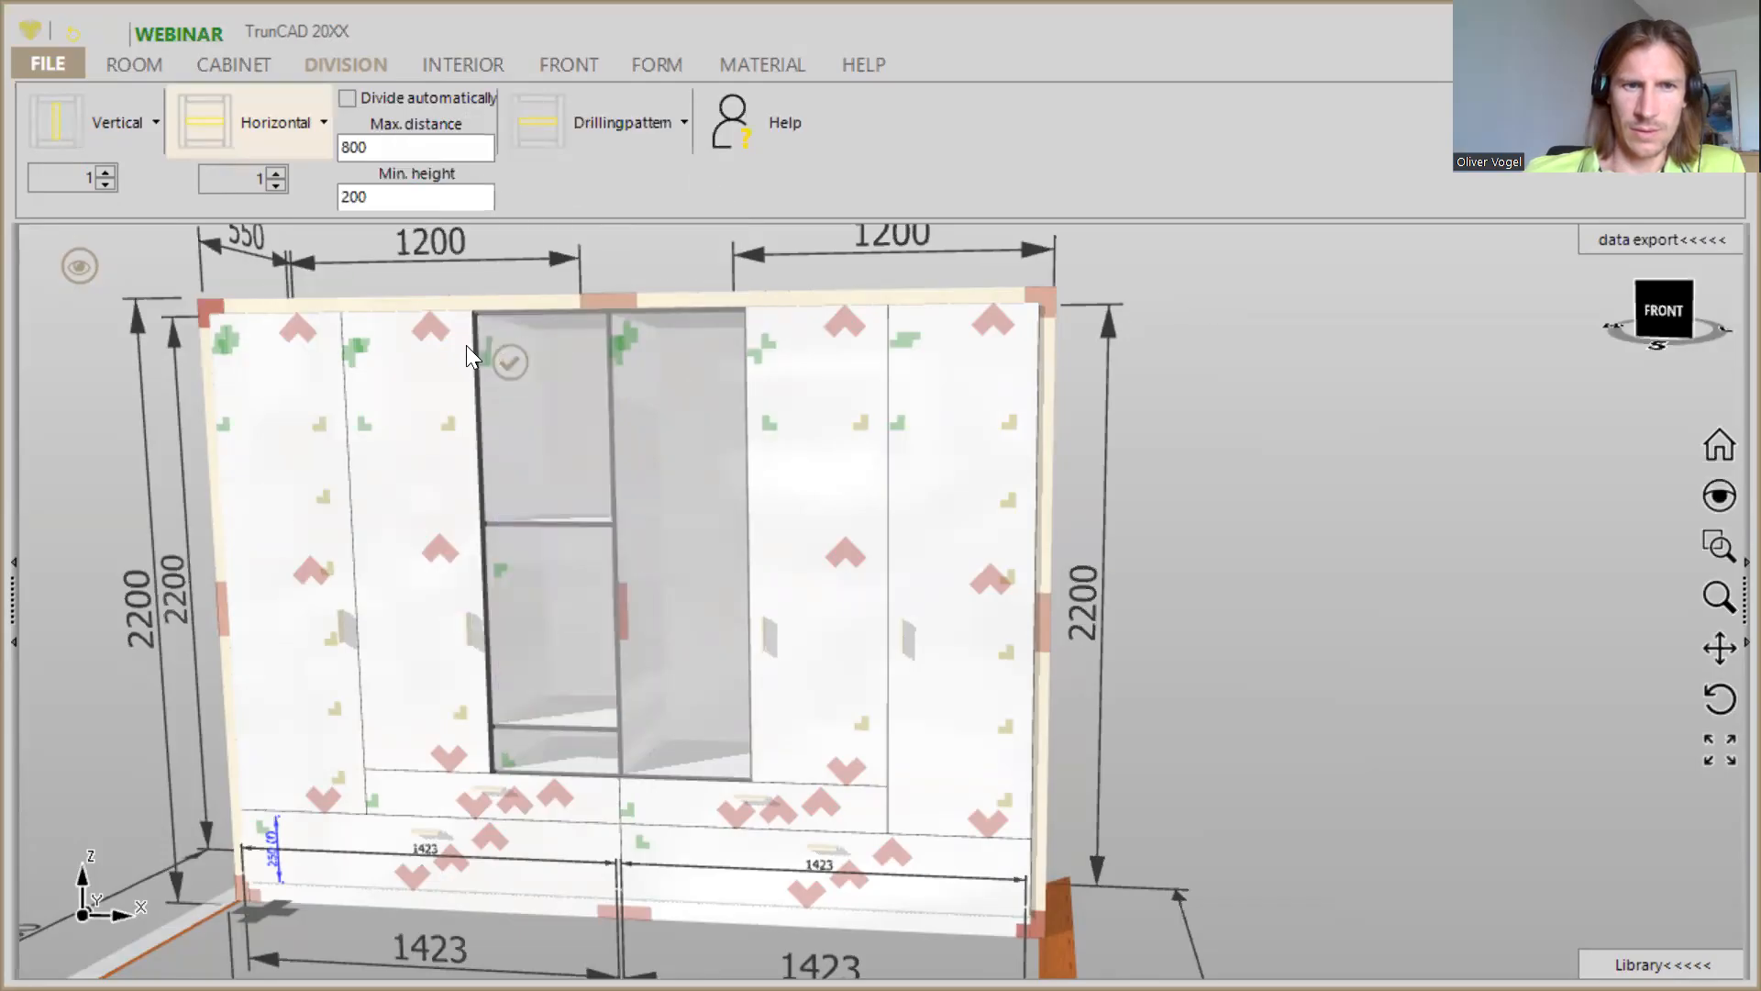
right_click(494, 352)
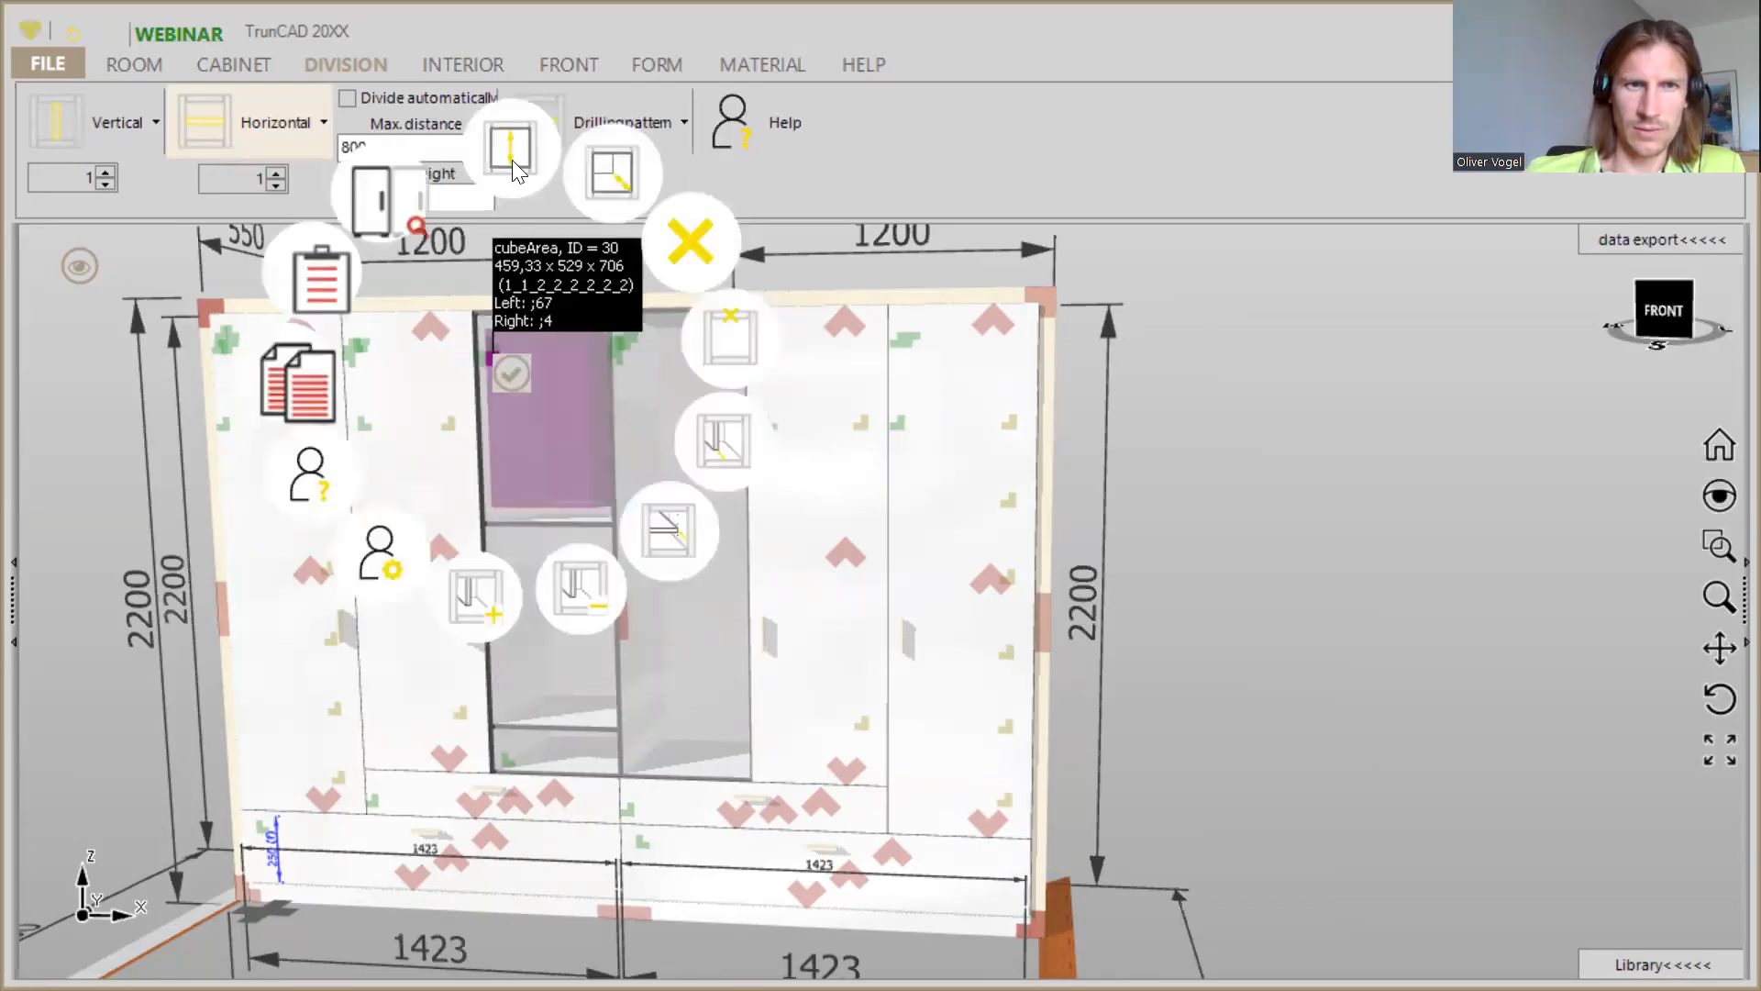
click(512, 160)
text(250)
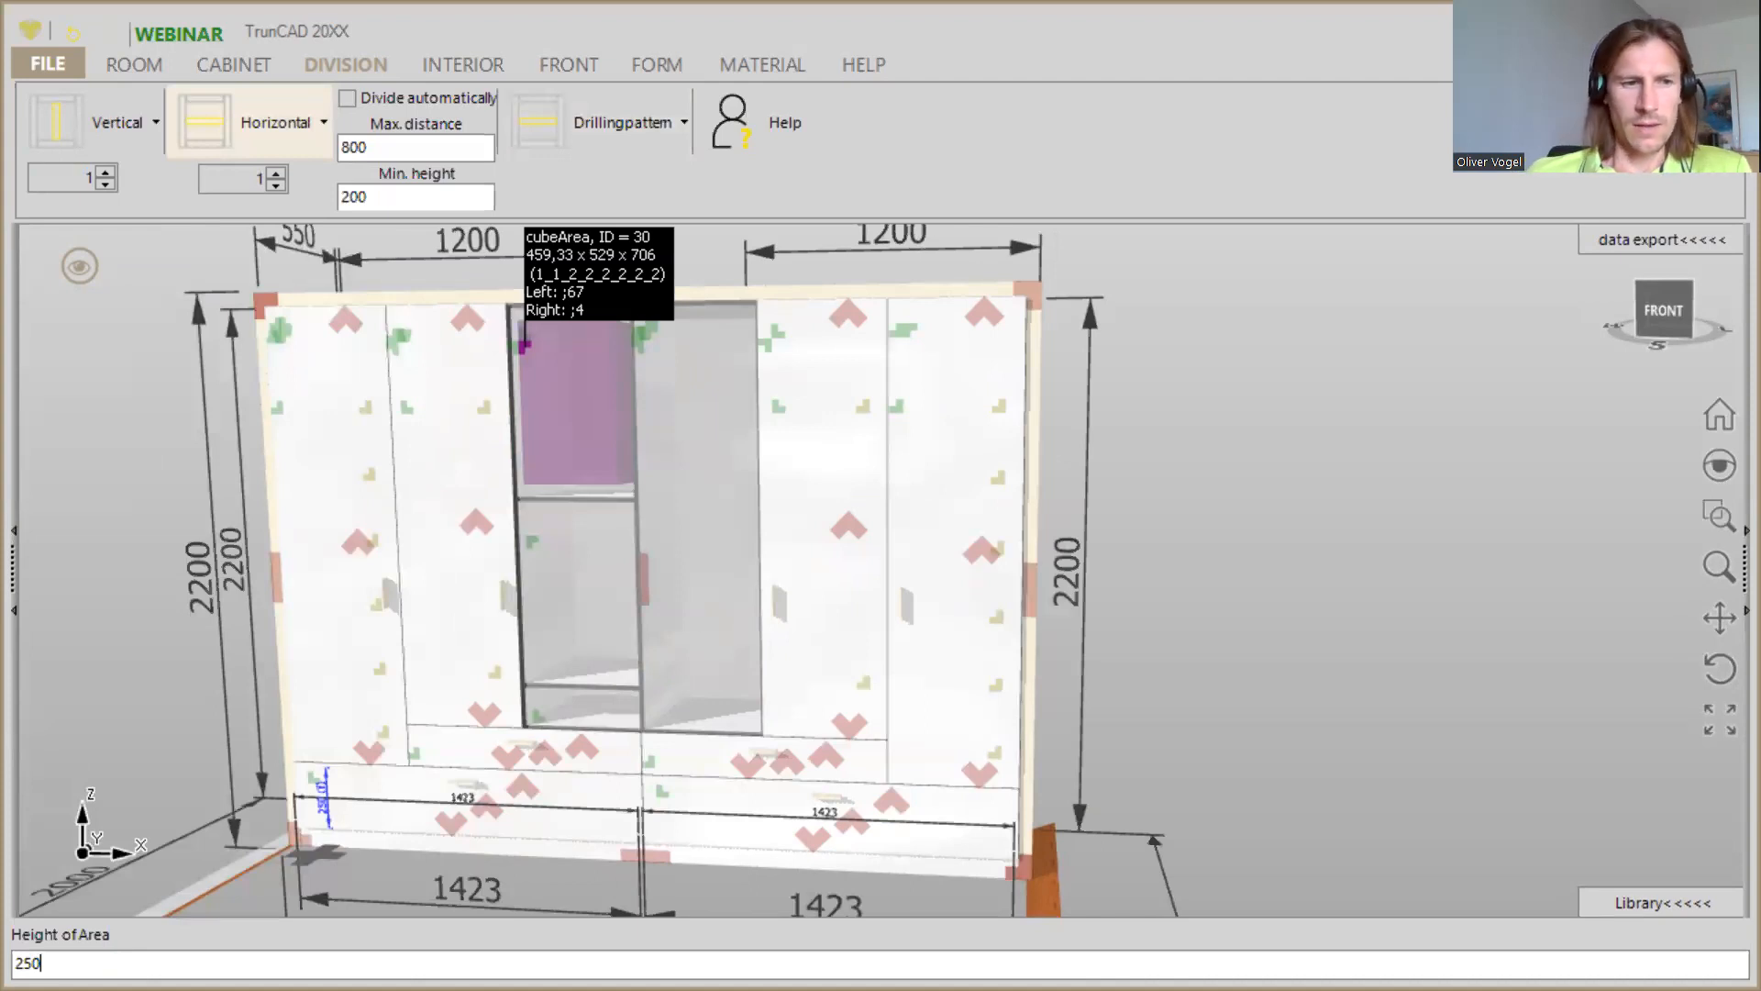
key(Return)
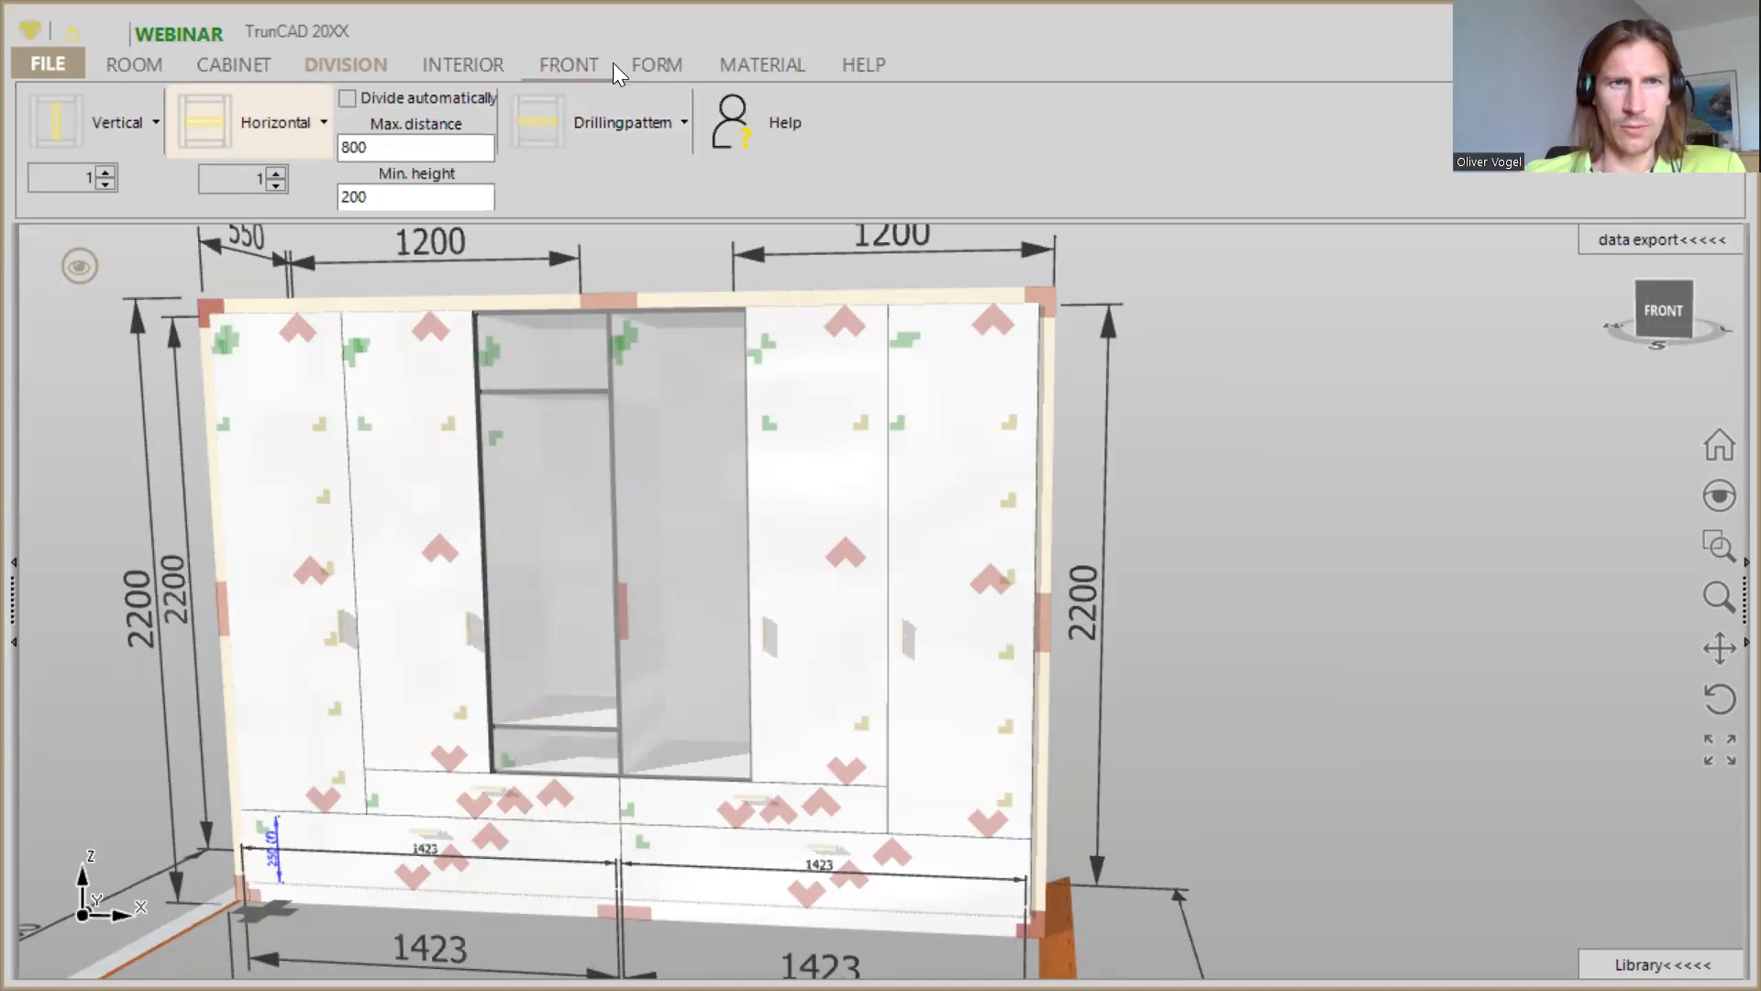
- Fit one interior drawer in the third column's tall middle compartment and remove it again with a quantity of 0
click(439, 63)
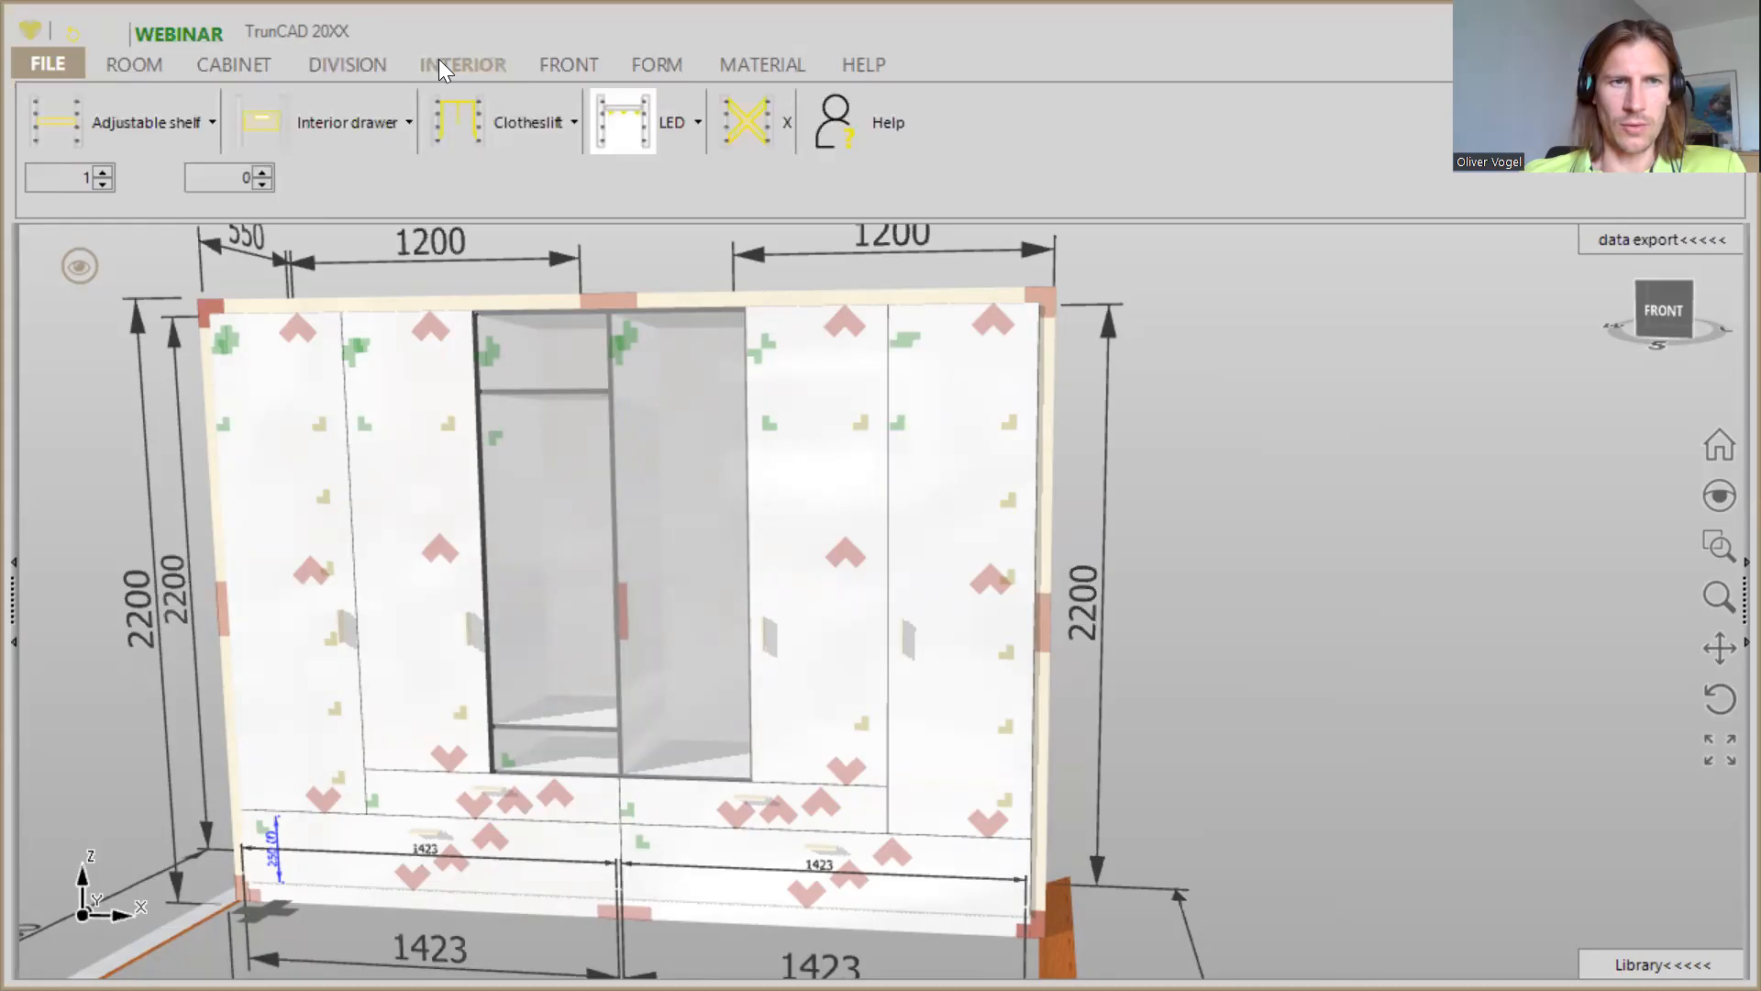
click(263, 124)
drag(266, 131, 519, 484)
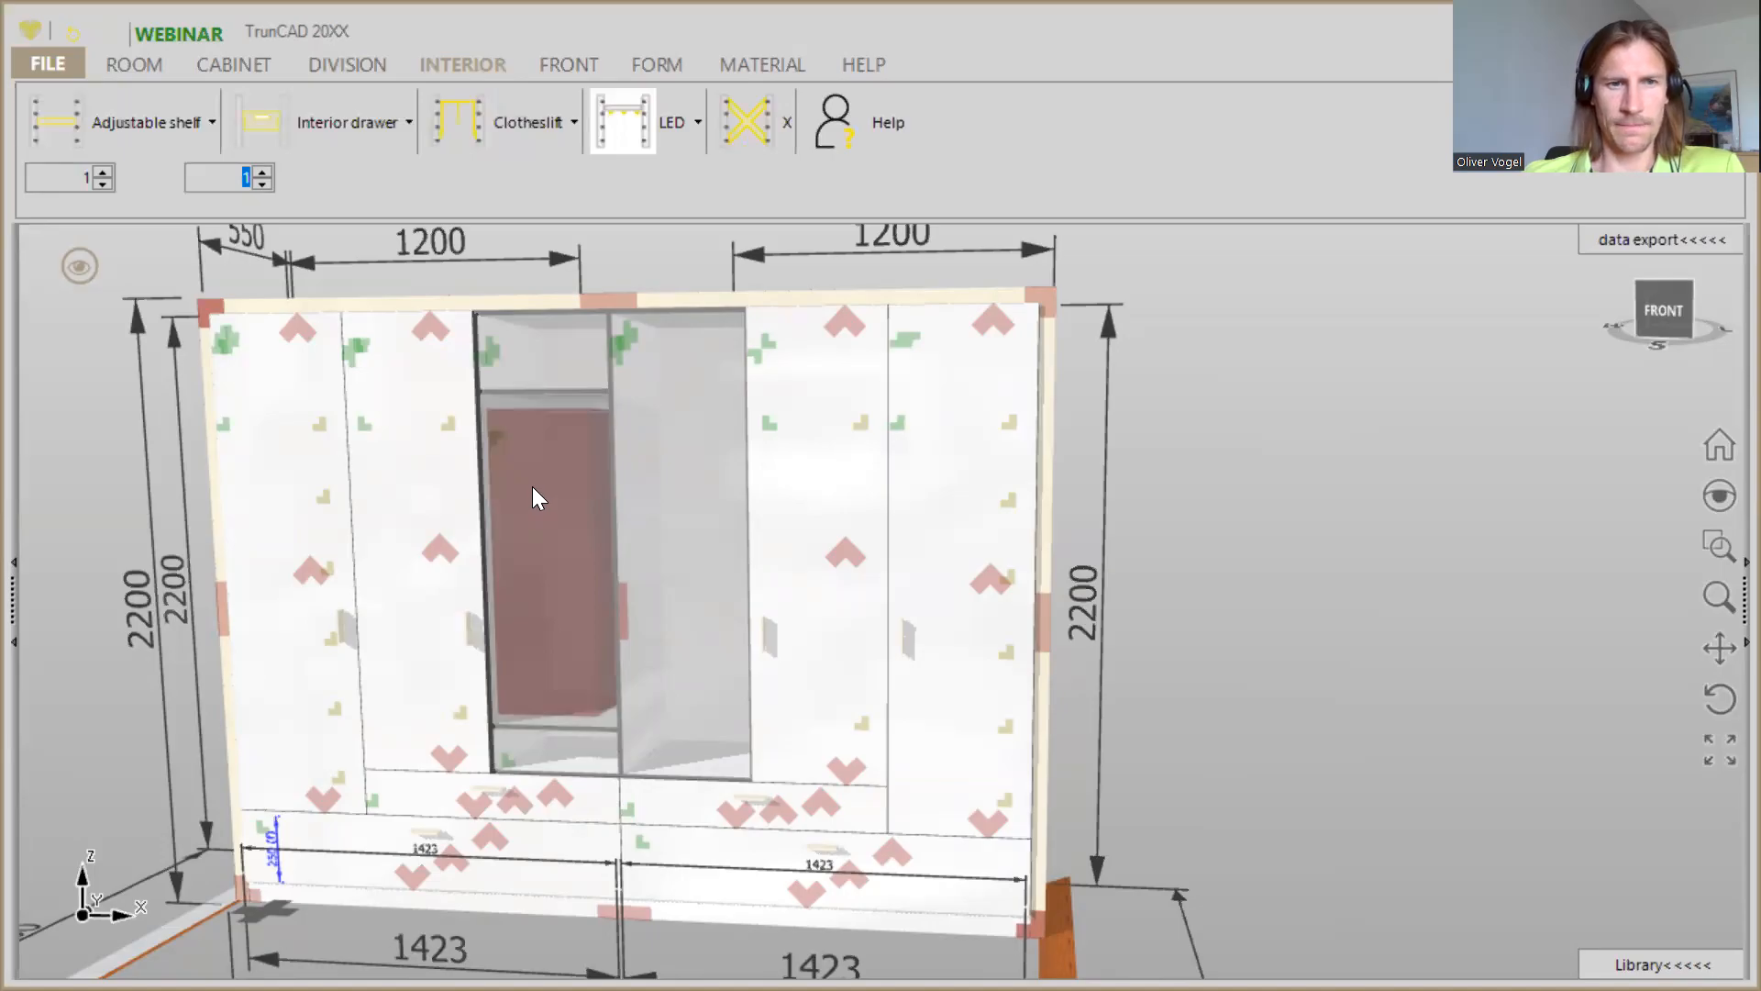
drag(532, 486, 532, 486)
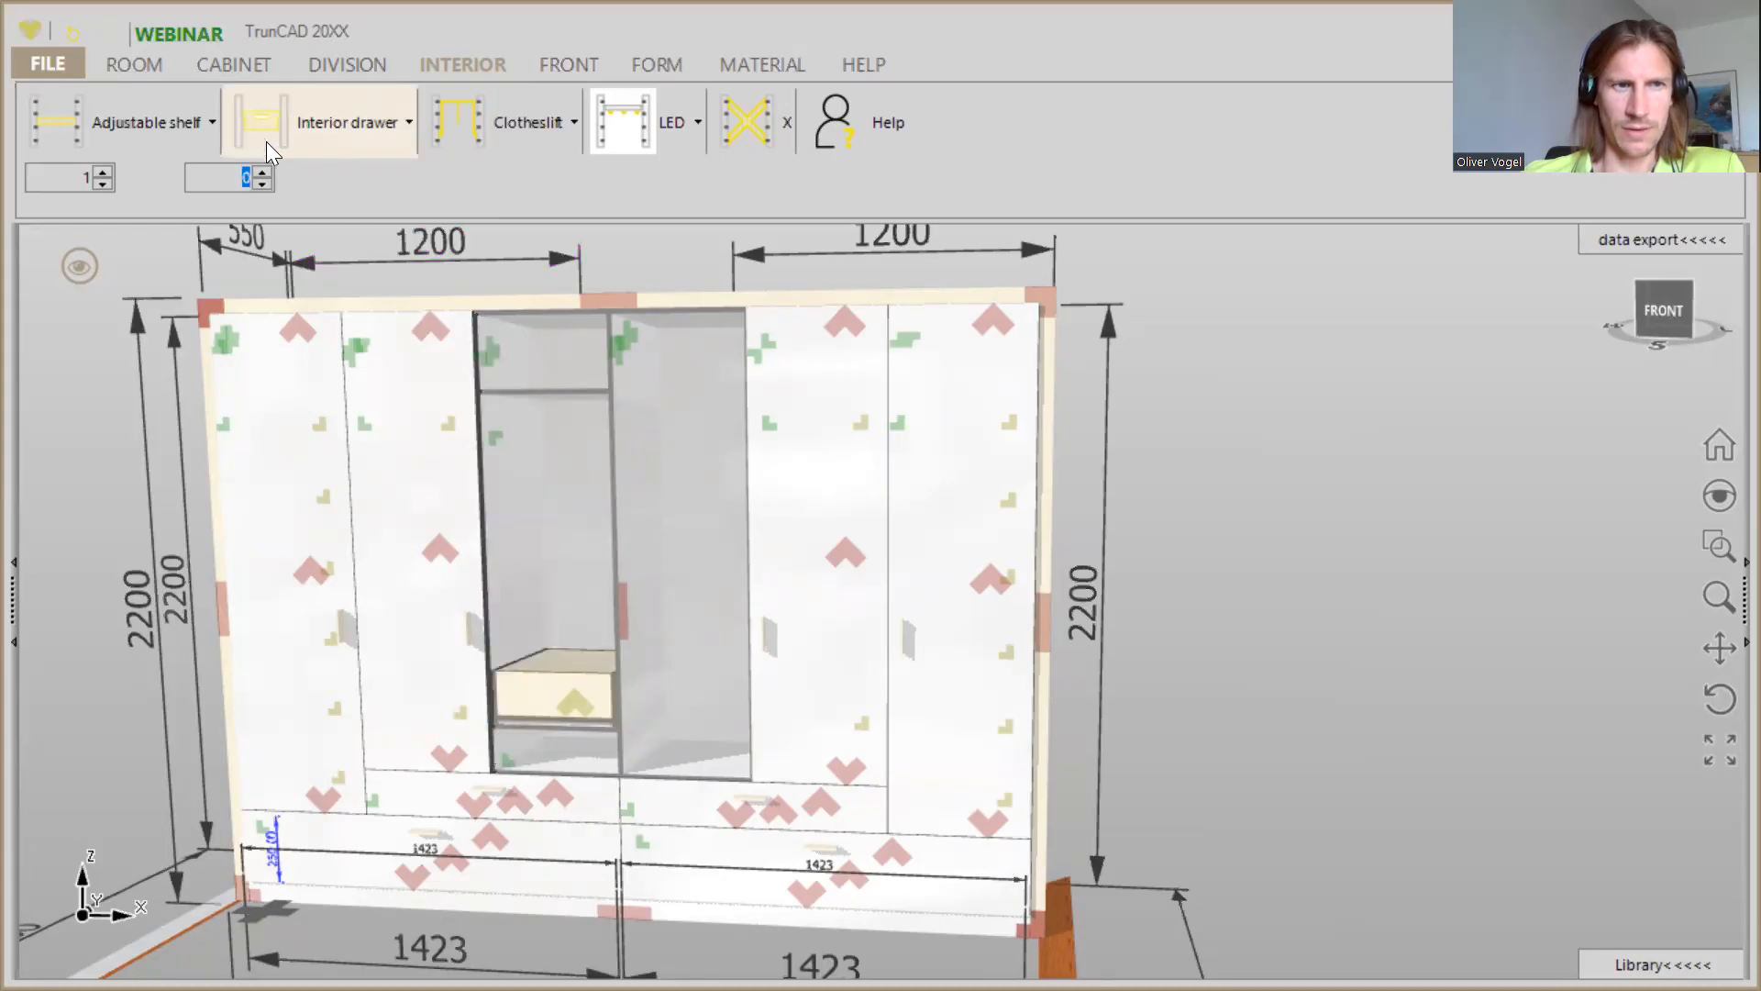
drag(267, 118, 554, 484)
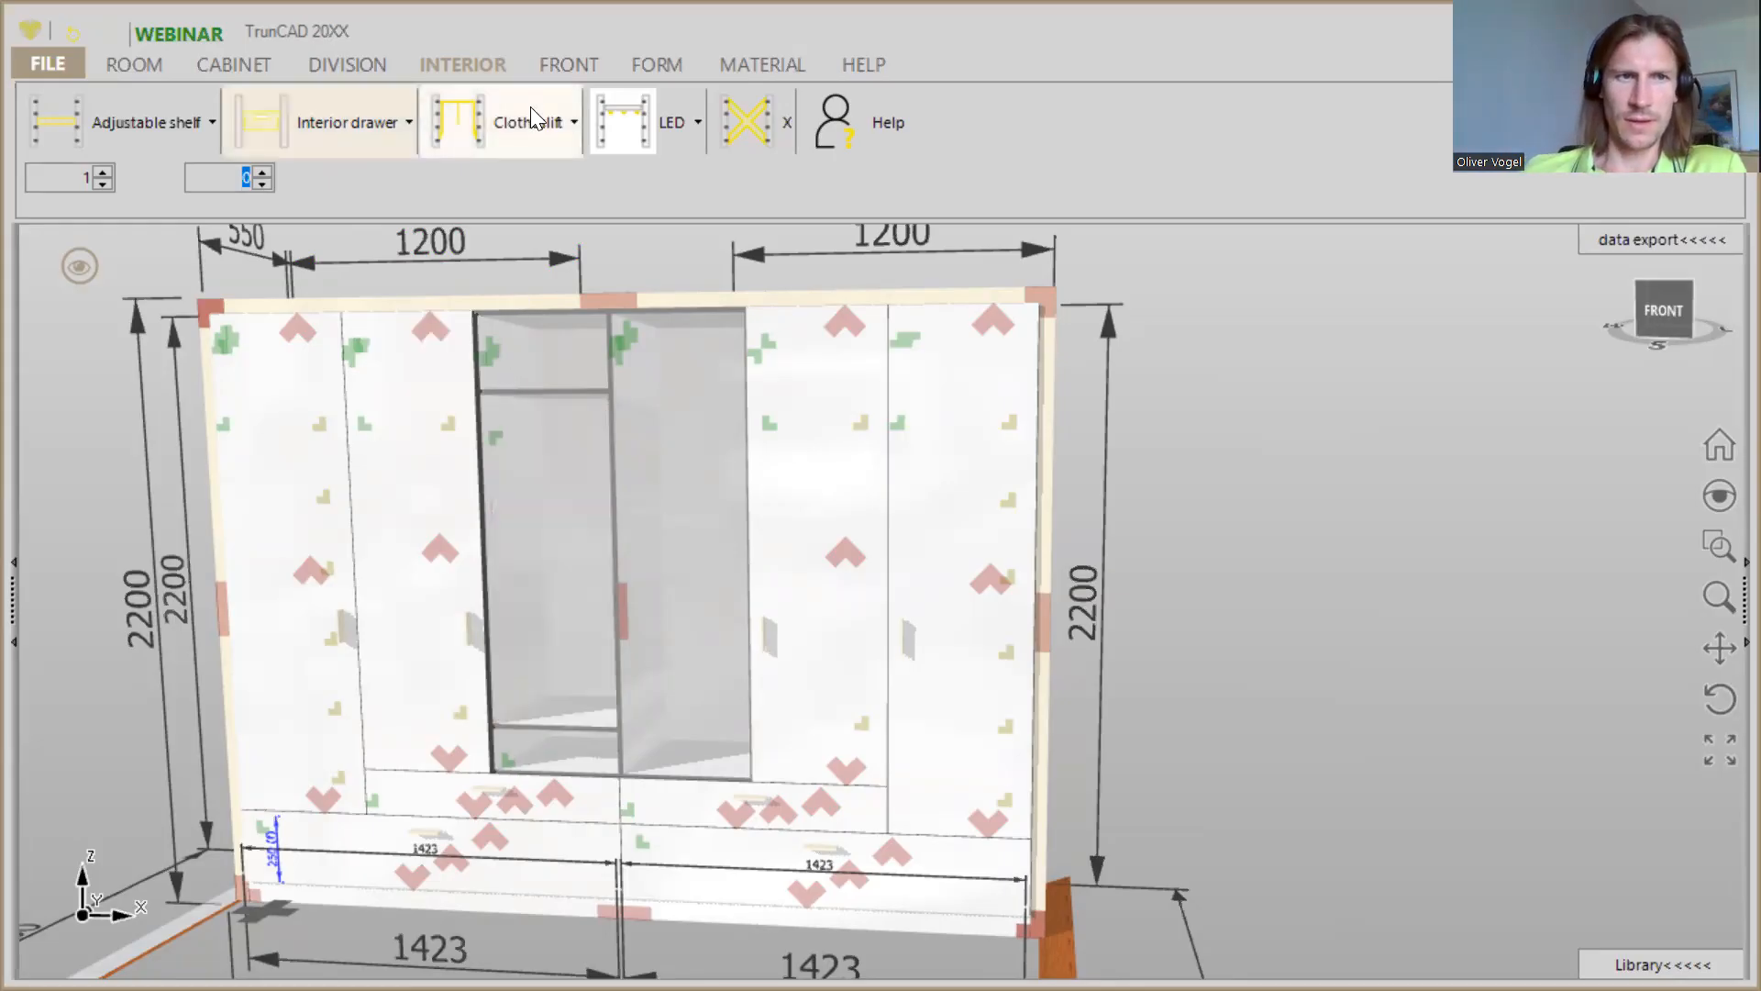
- Fit one clothes lift in the tall middle compartment of the third column
click(263, 171)
drag(462, 117, 511, 446)
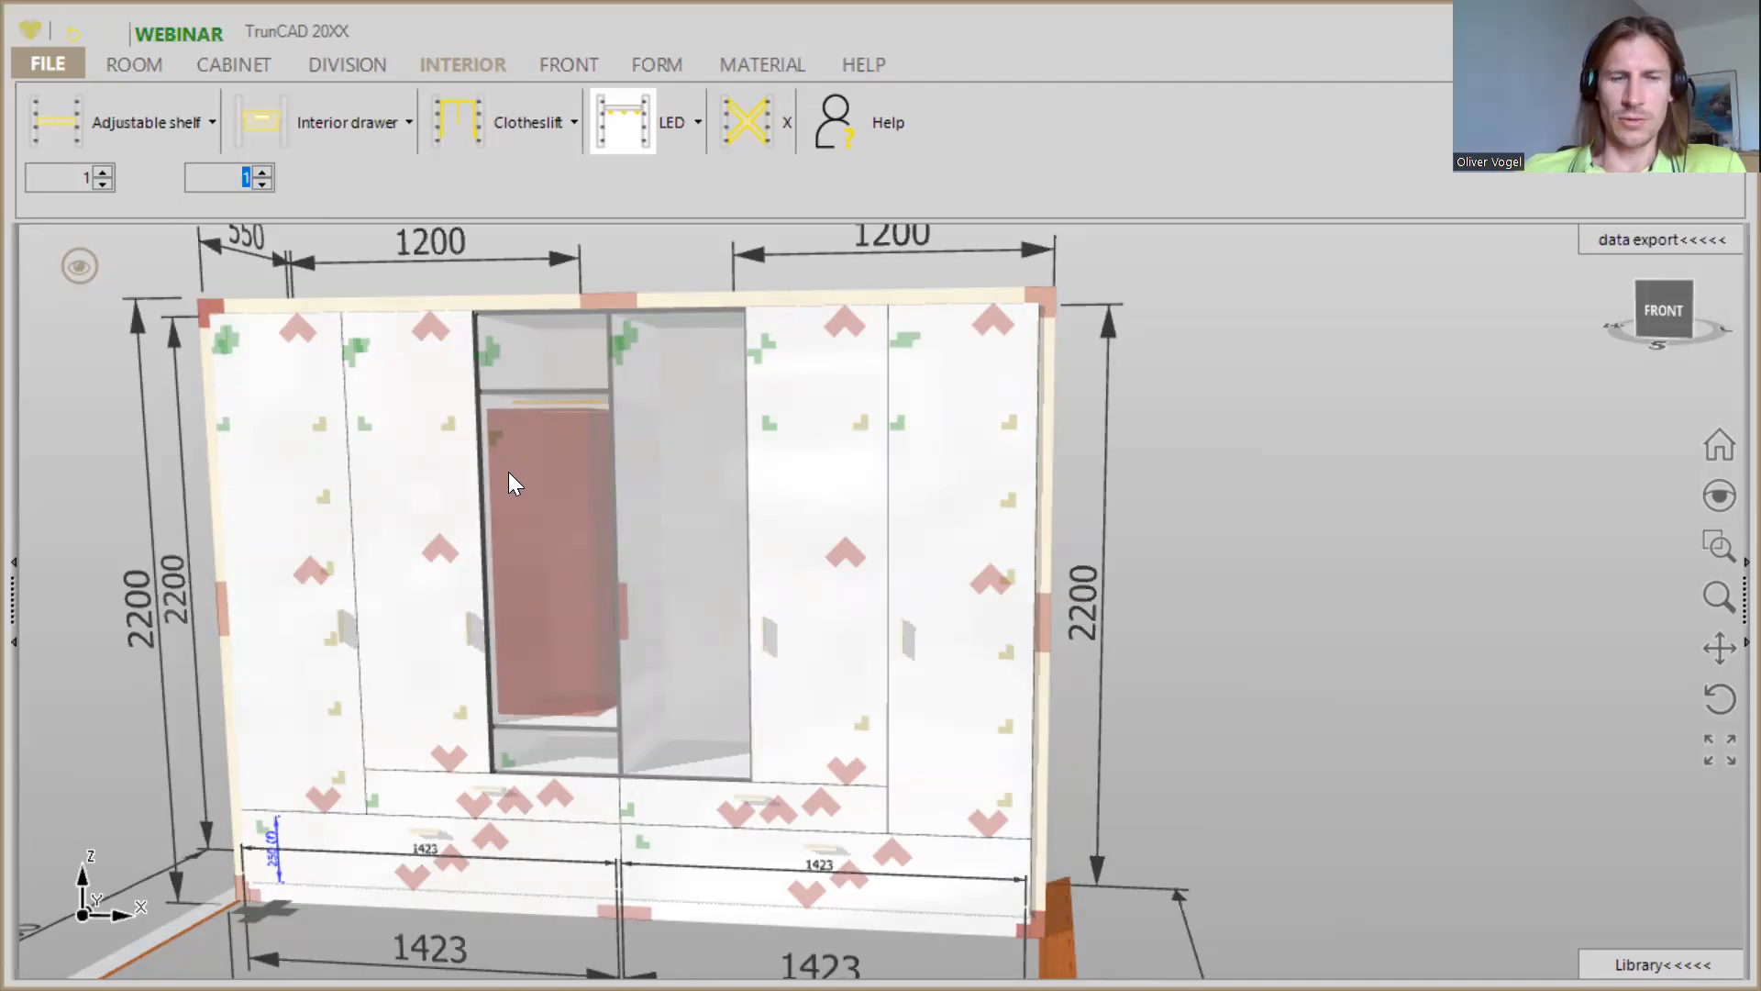
drag(525, 343, 600, 347)
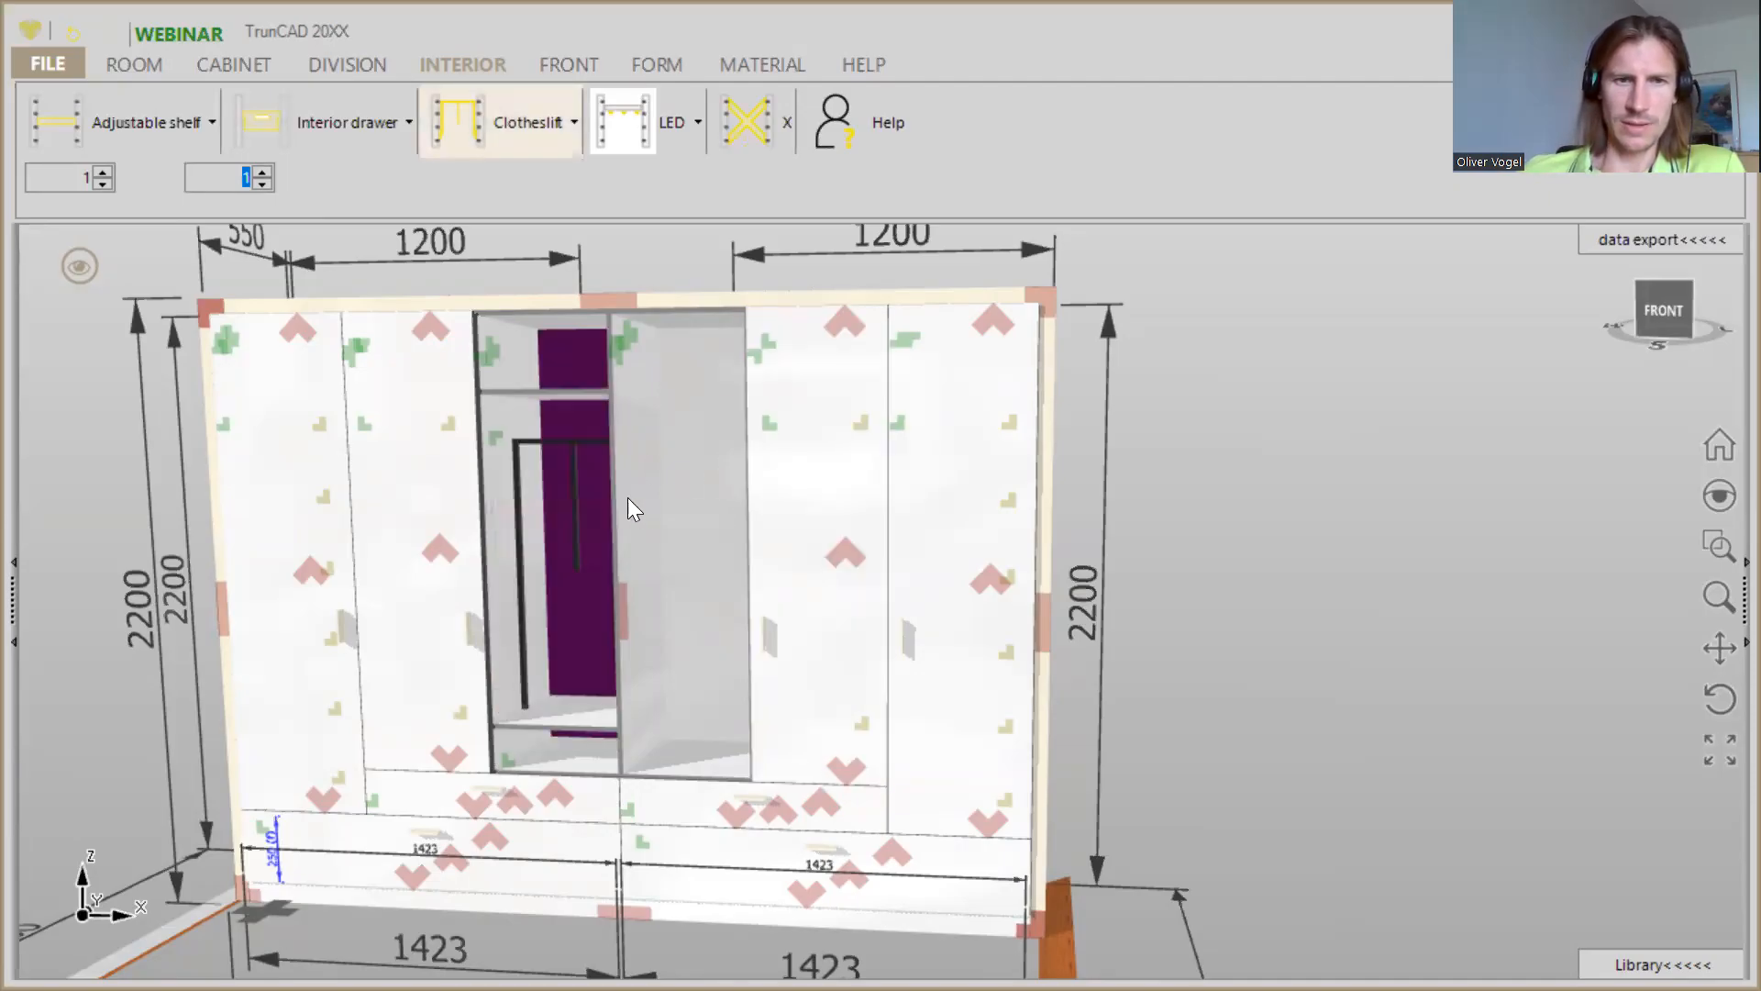
- Cover the third column's upper two compartments with one left door and fit a drawer in its bottom compartment
middle_drag(687, 507, 675, 506)
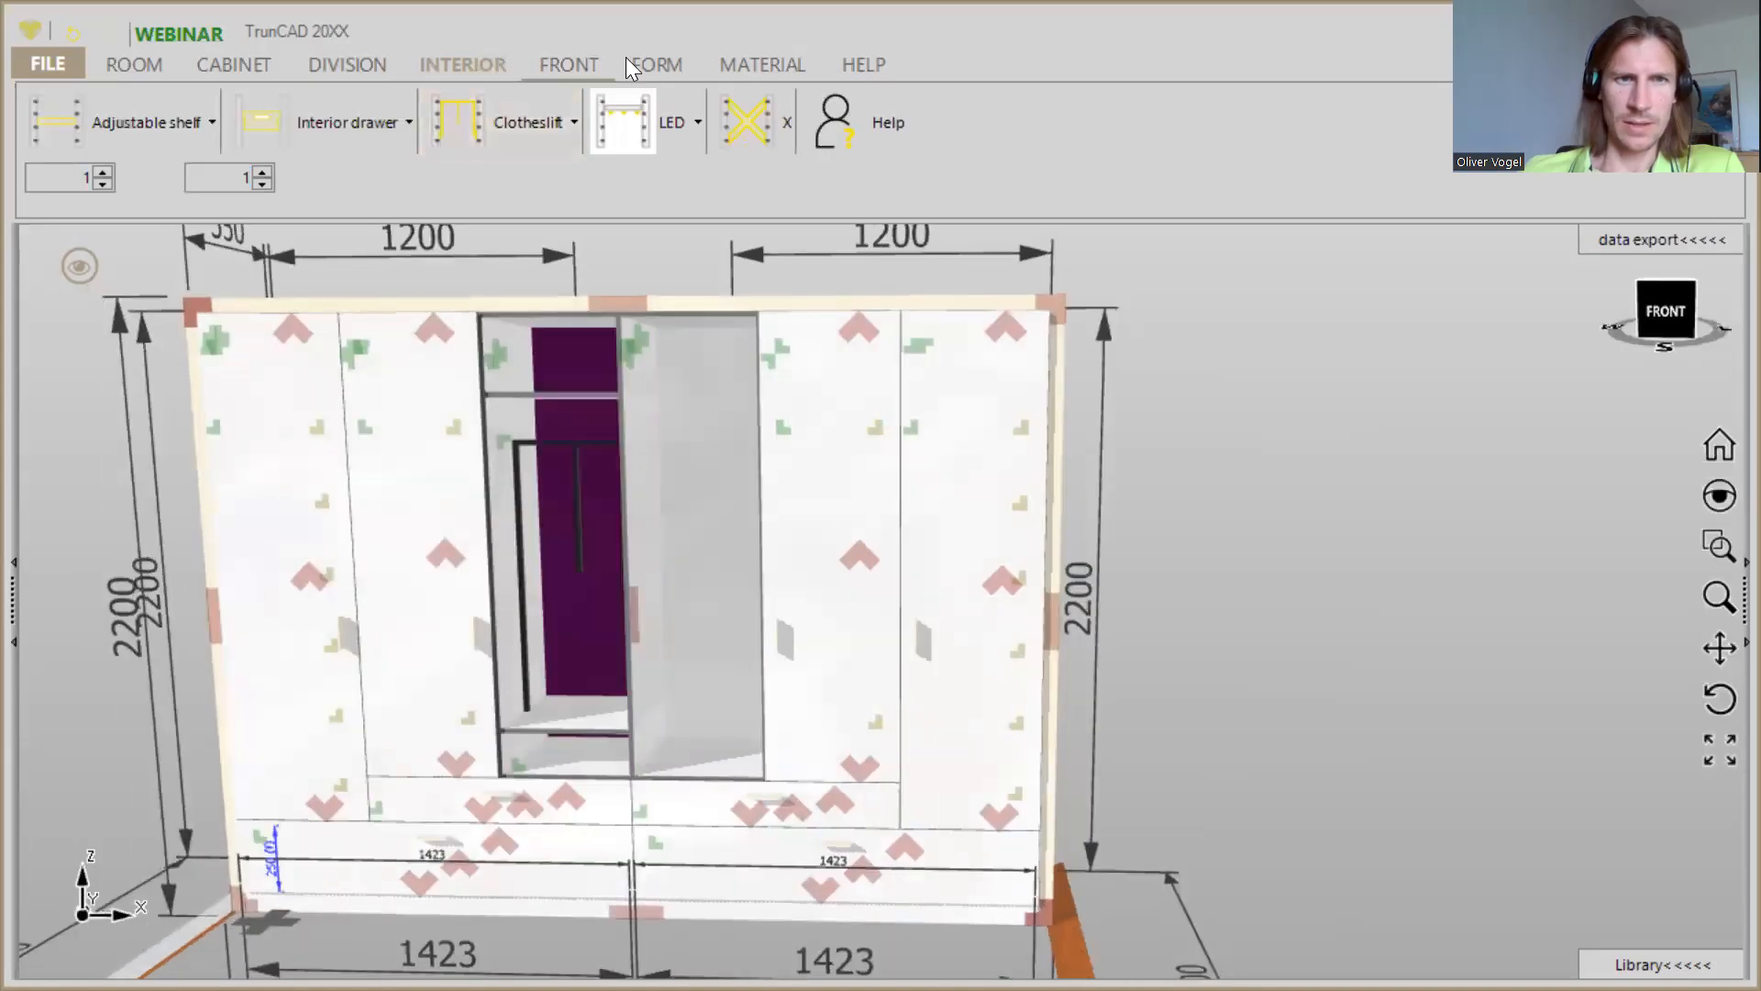
click(568, 66)
click(292, 118)
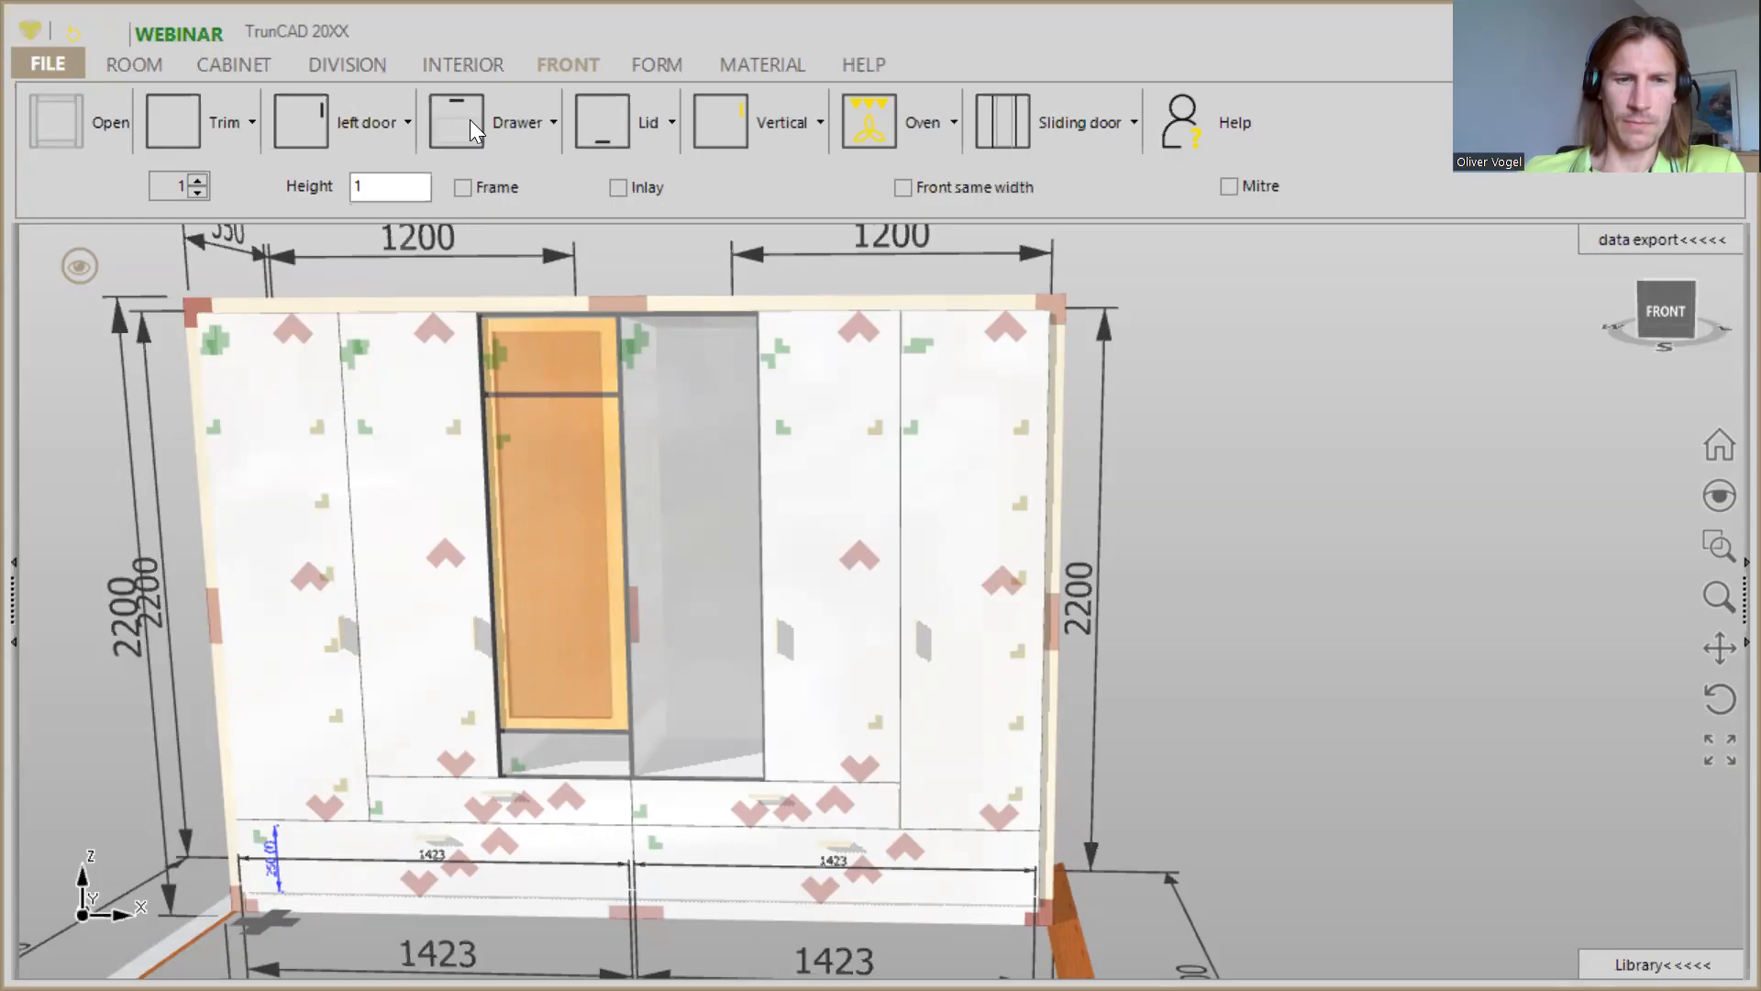
drag(470, 118, 559, 759)
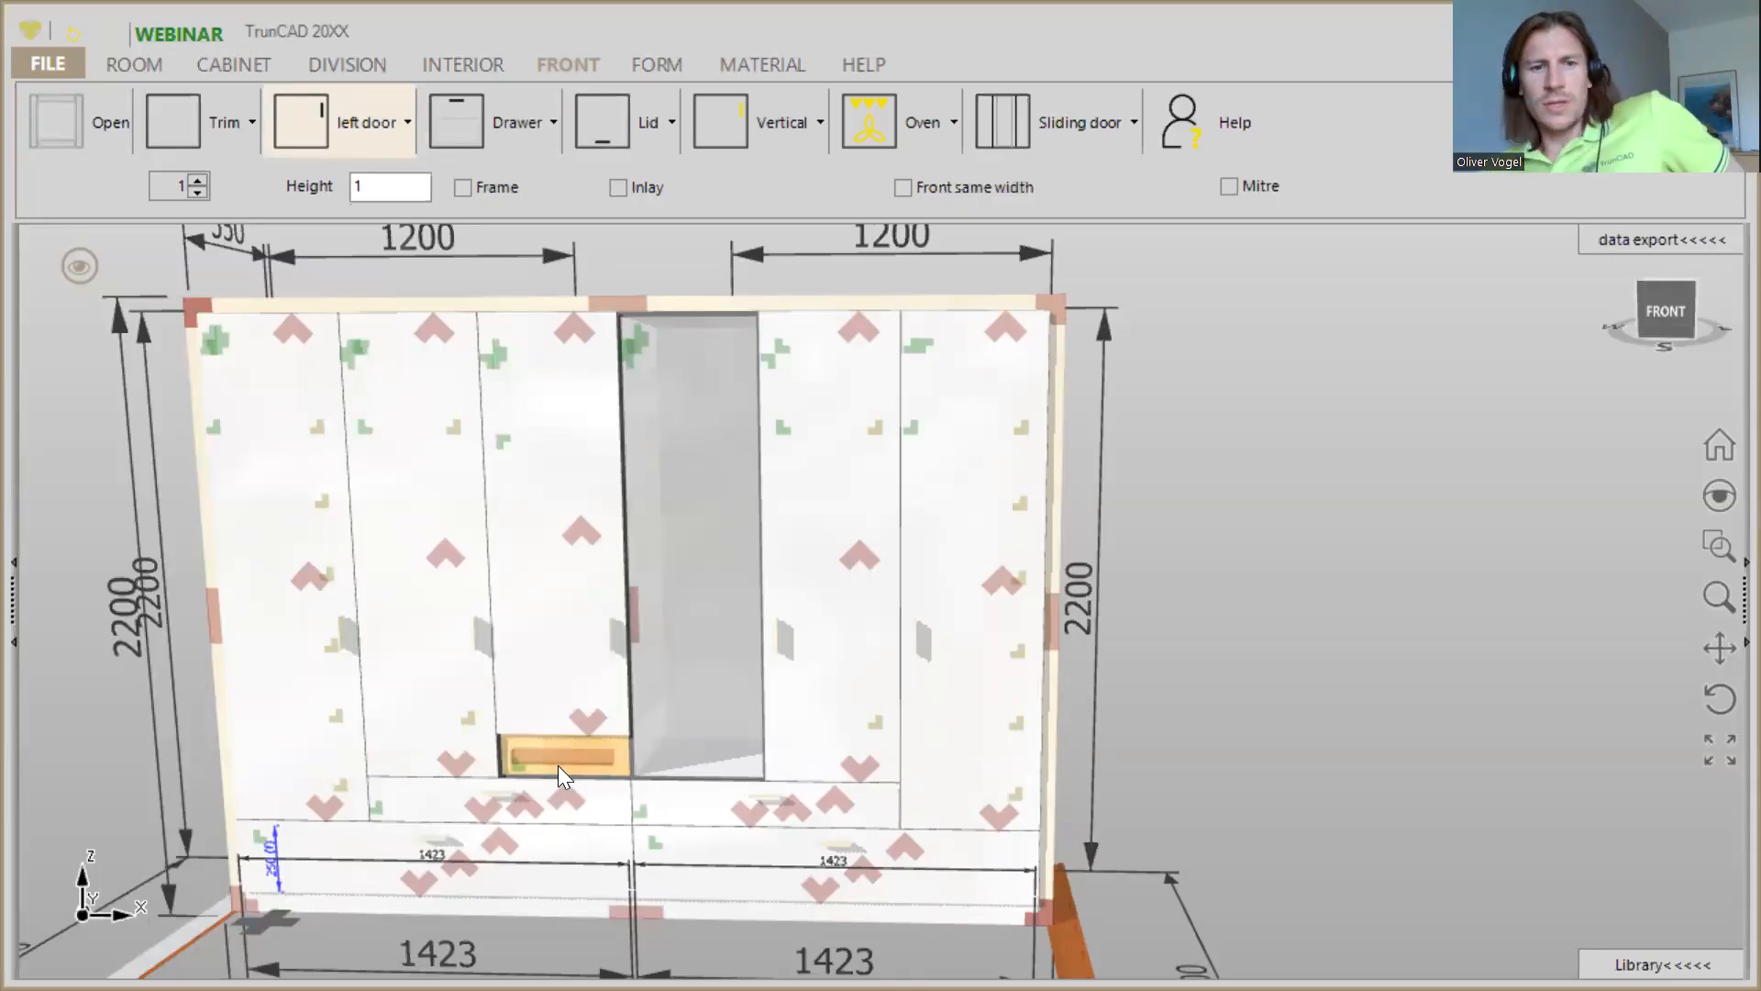
click(558, 765)
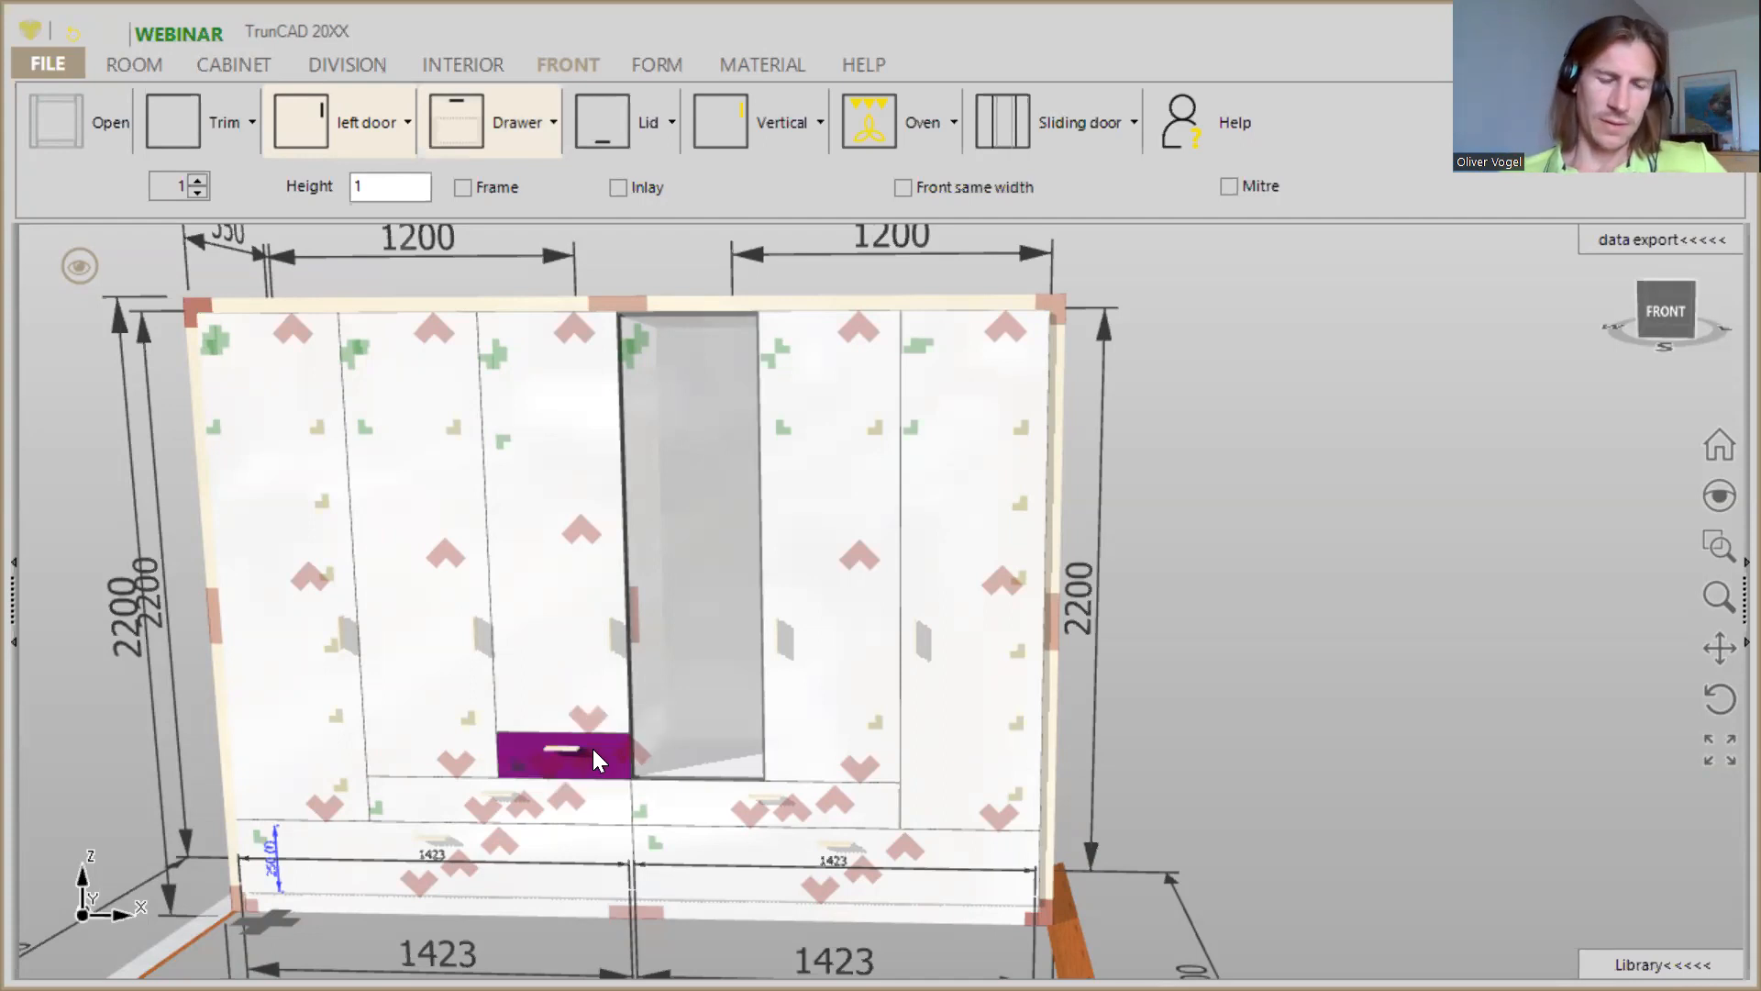
- Add a horizontal division to the open fourth column, leaving a low compartment at its bottom
scroll(596, 758, up, 3)
scroll(756, 763, down, 3)
scroll(800, 738, down, 2)
mouse_move(802, 736)
middle_down()
mouse_move(874, 714)
mouse_move(782, 723)
middle_up()
scroll(782, 723, up, 5)
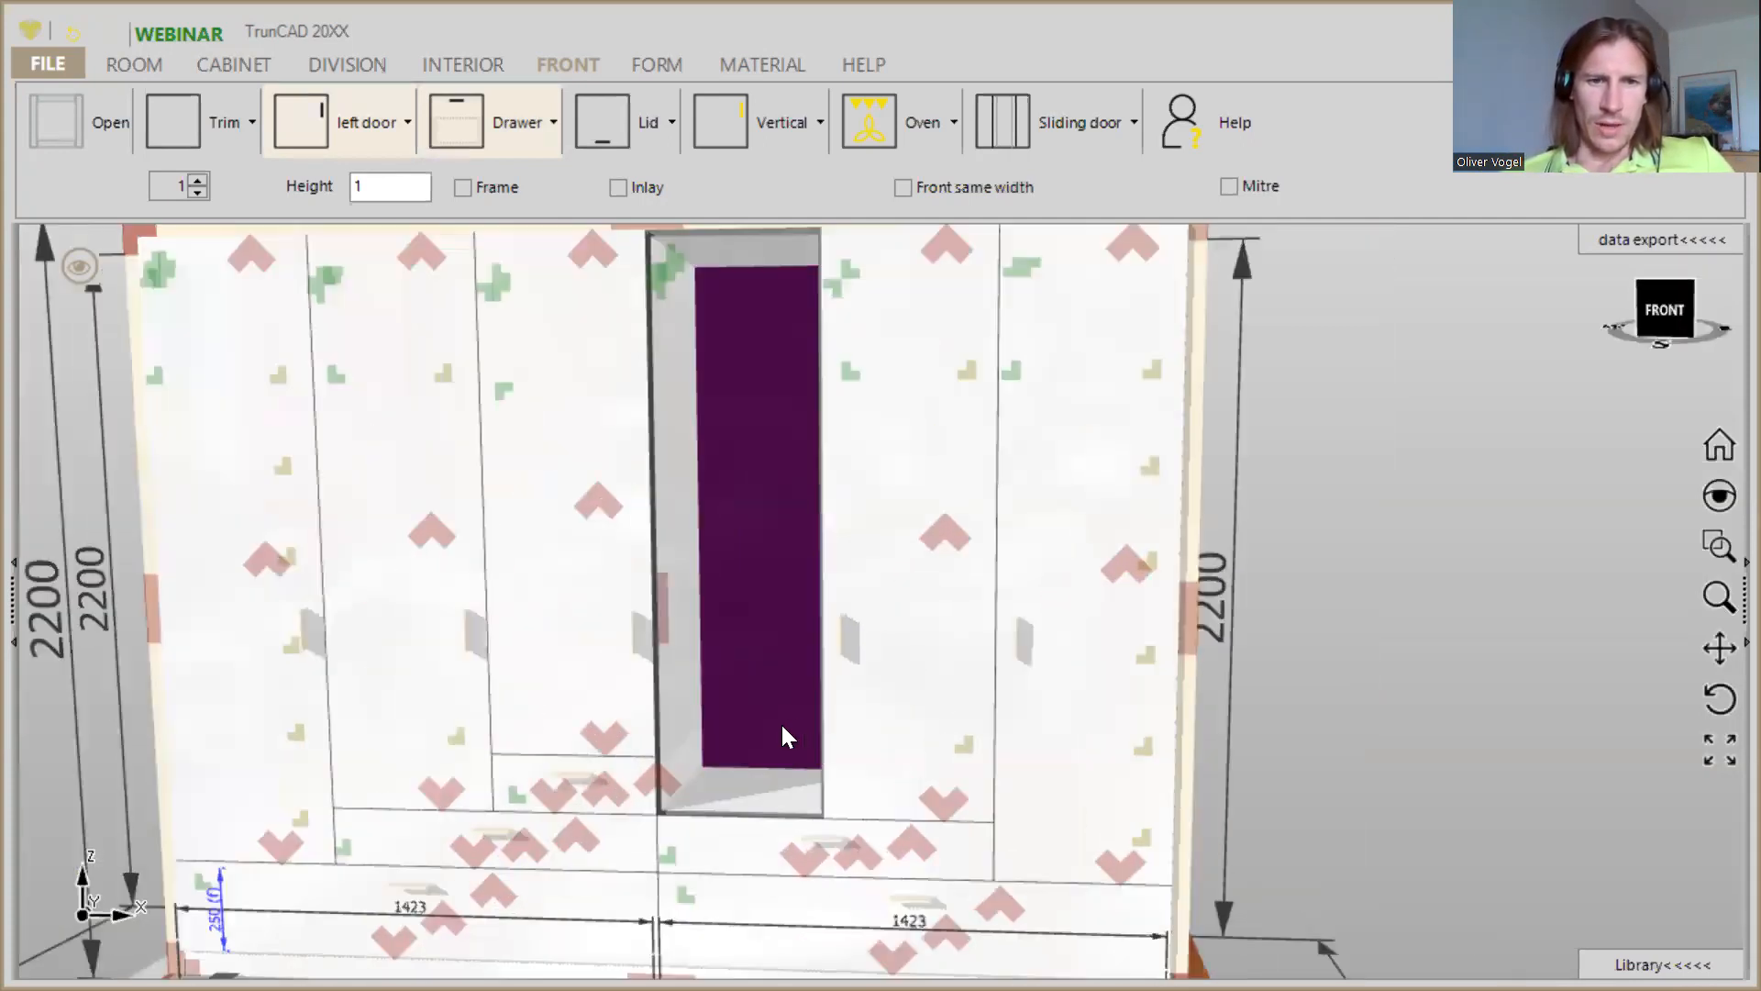
scroll(801, 711, down, 2)
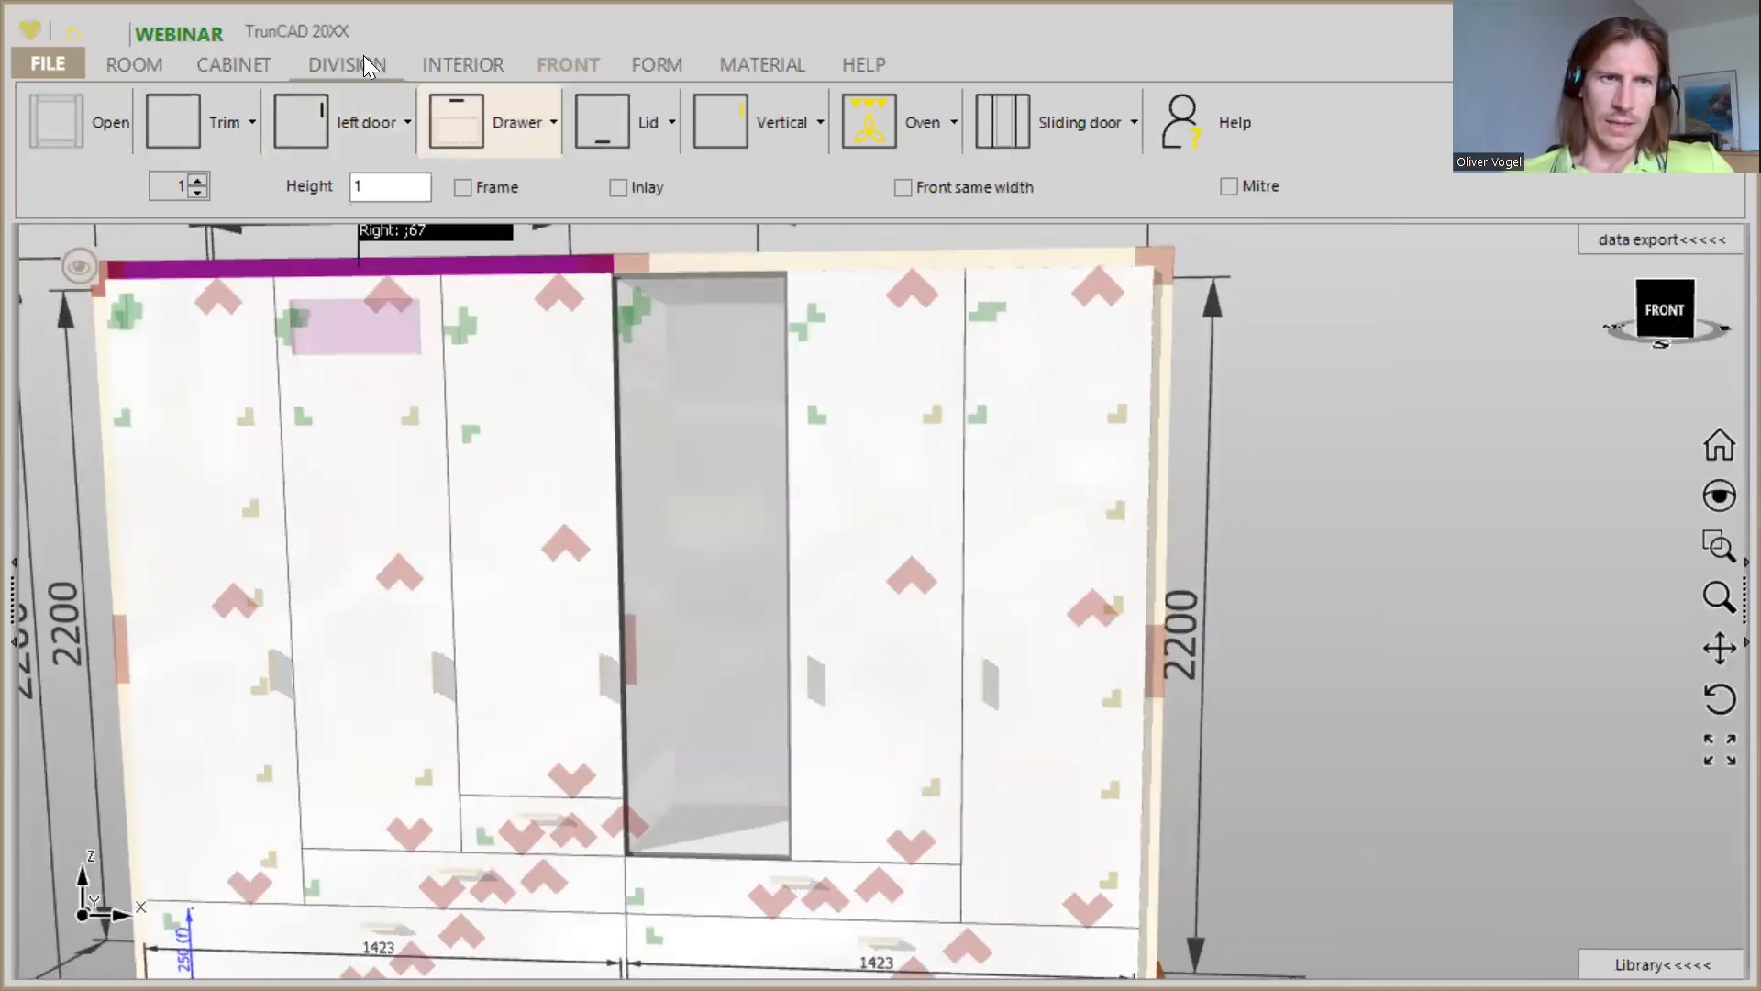
click(363, 60)
click(223, 131)
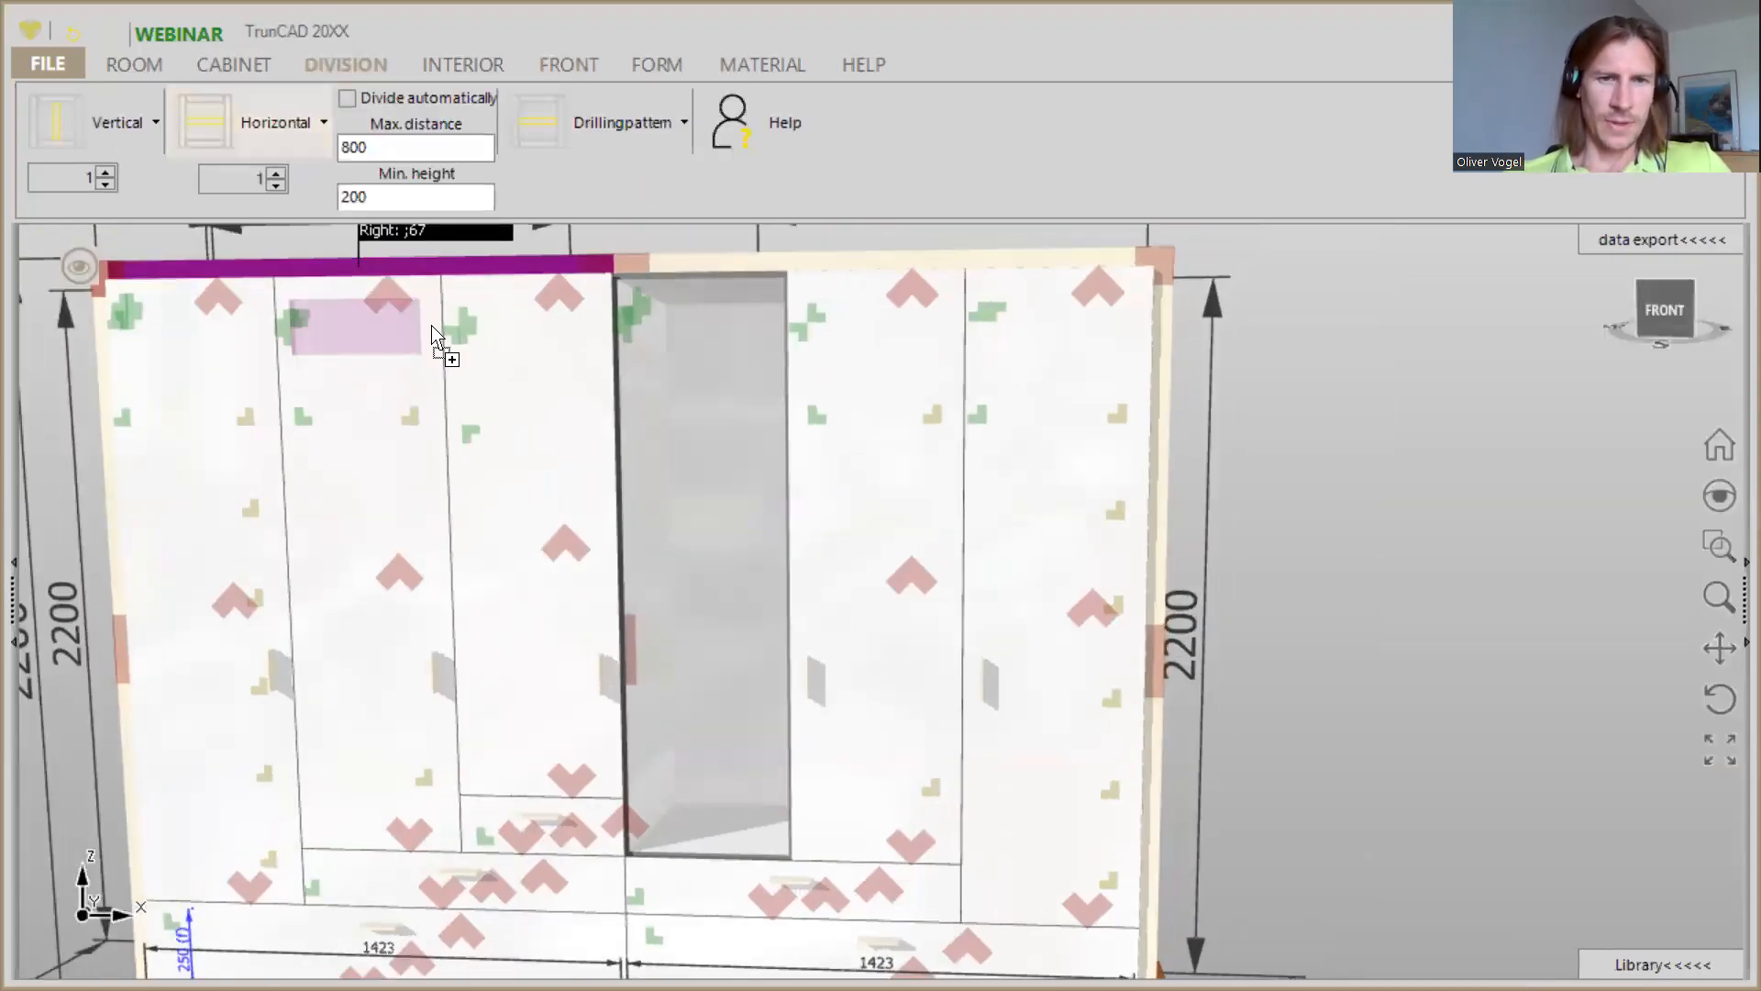
click(718, 627)
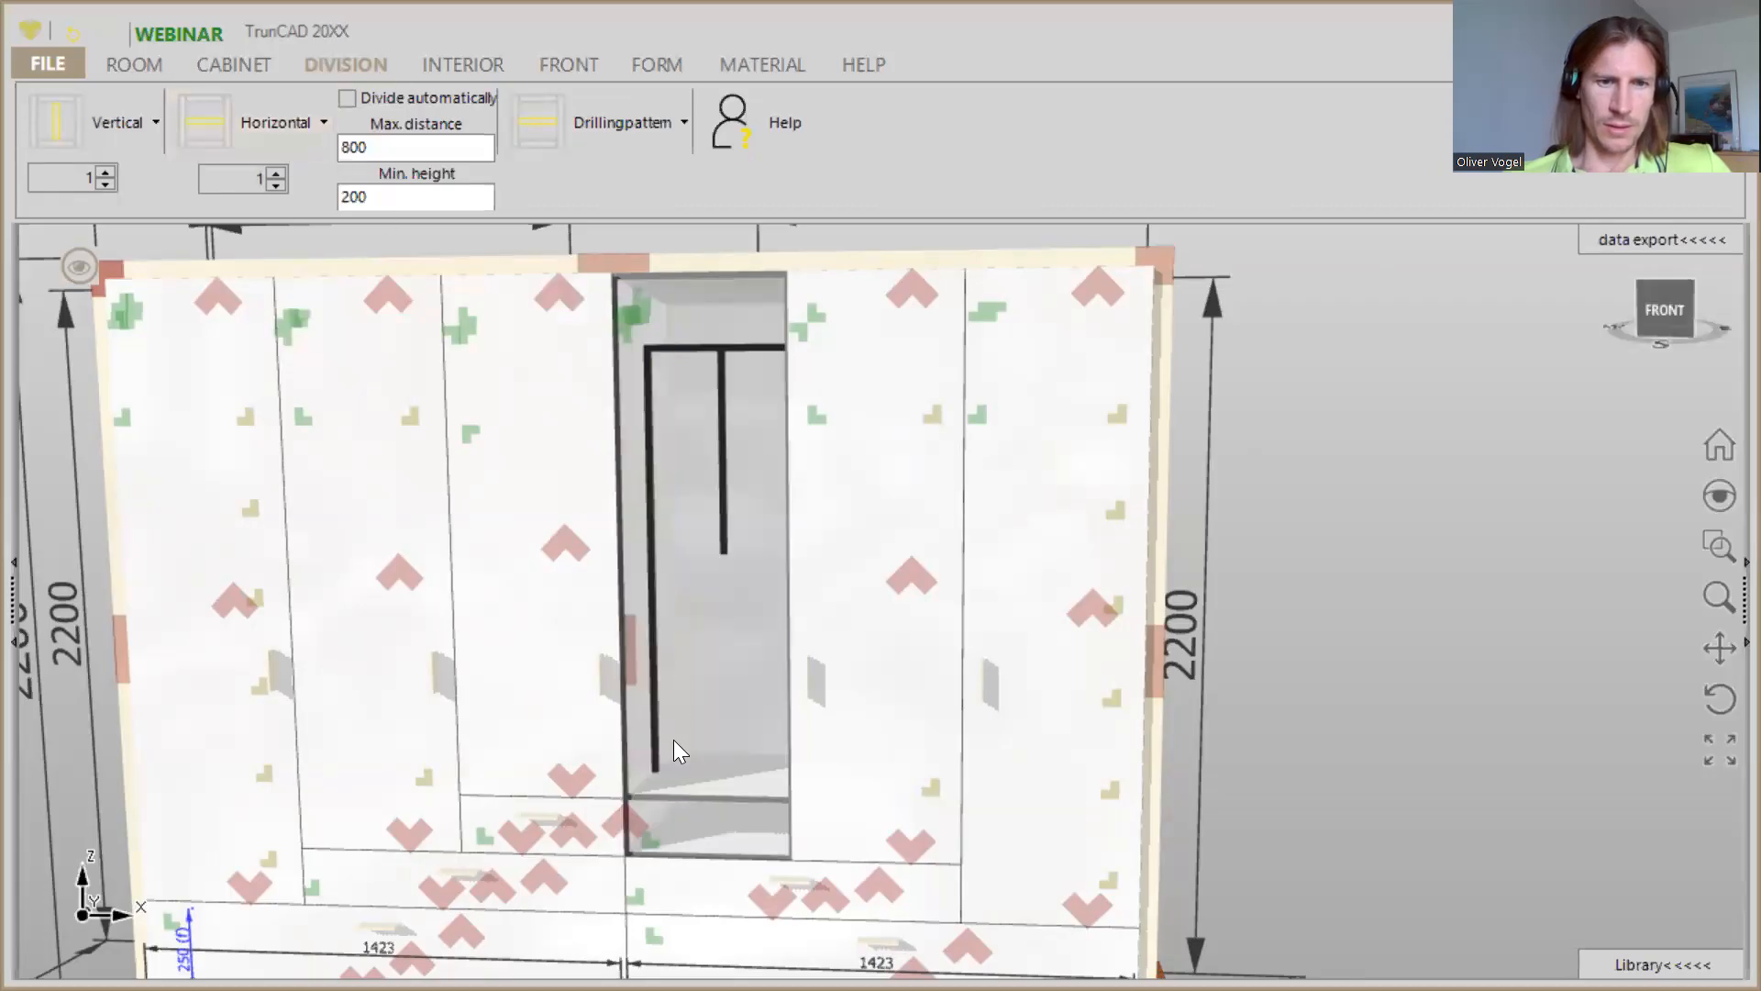
- Remove the clothes lift from the fourth column's tall compartment by applying a quantity of 0
scroll(657, 864, up, 3)
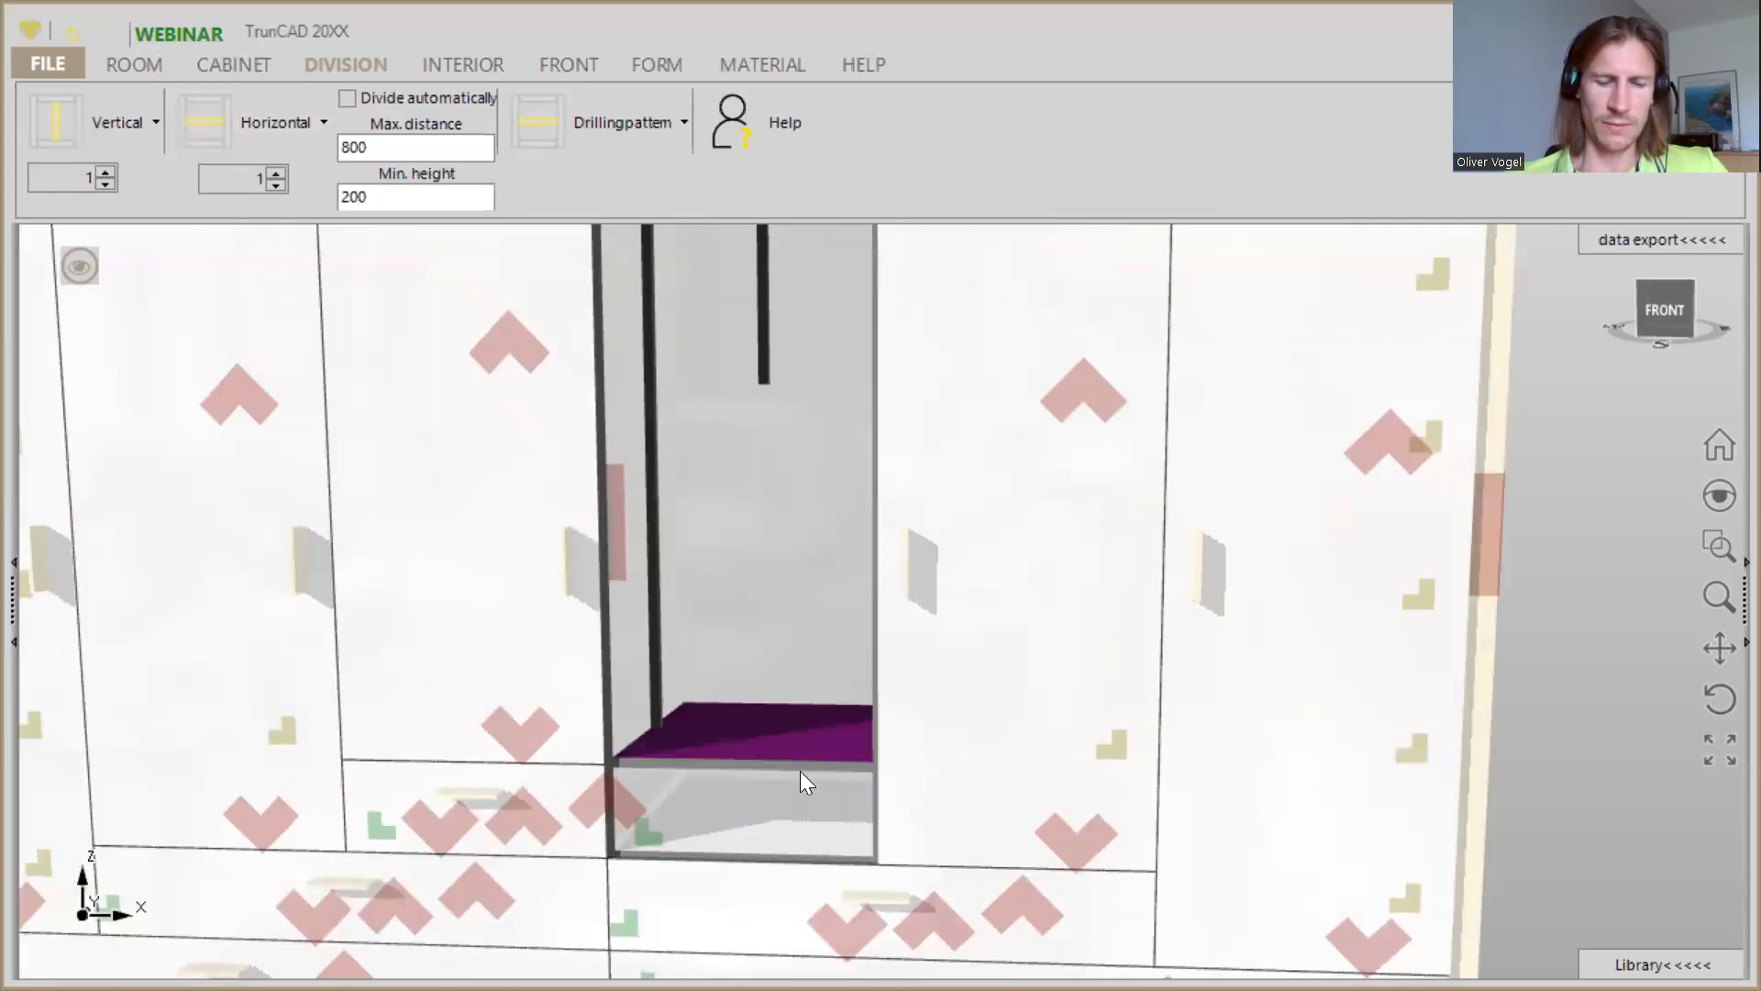
scroll(800, 771, down, 5)
click(446, 70)
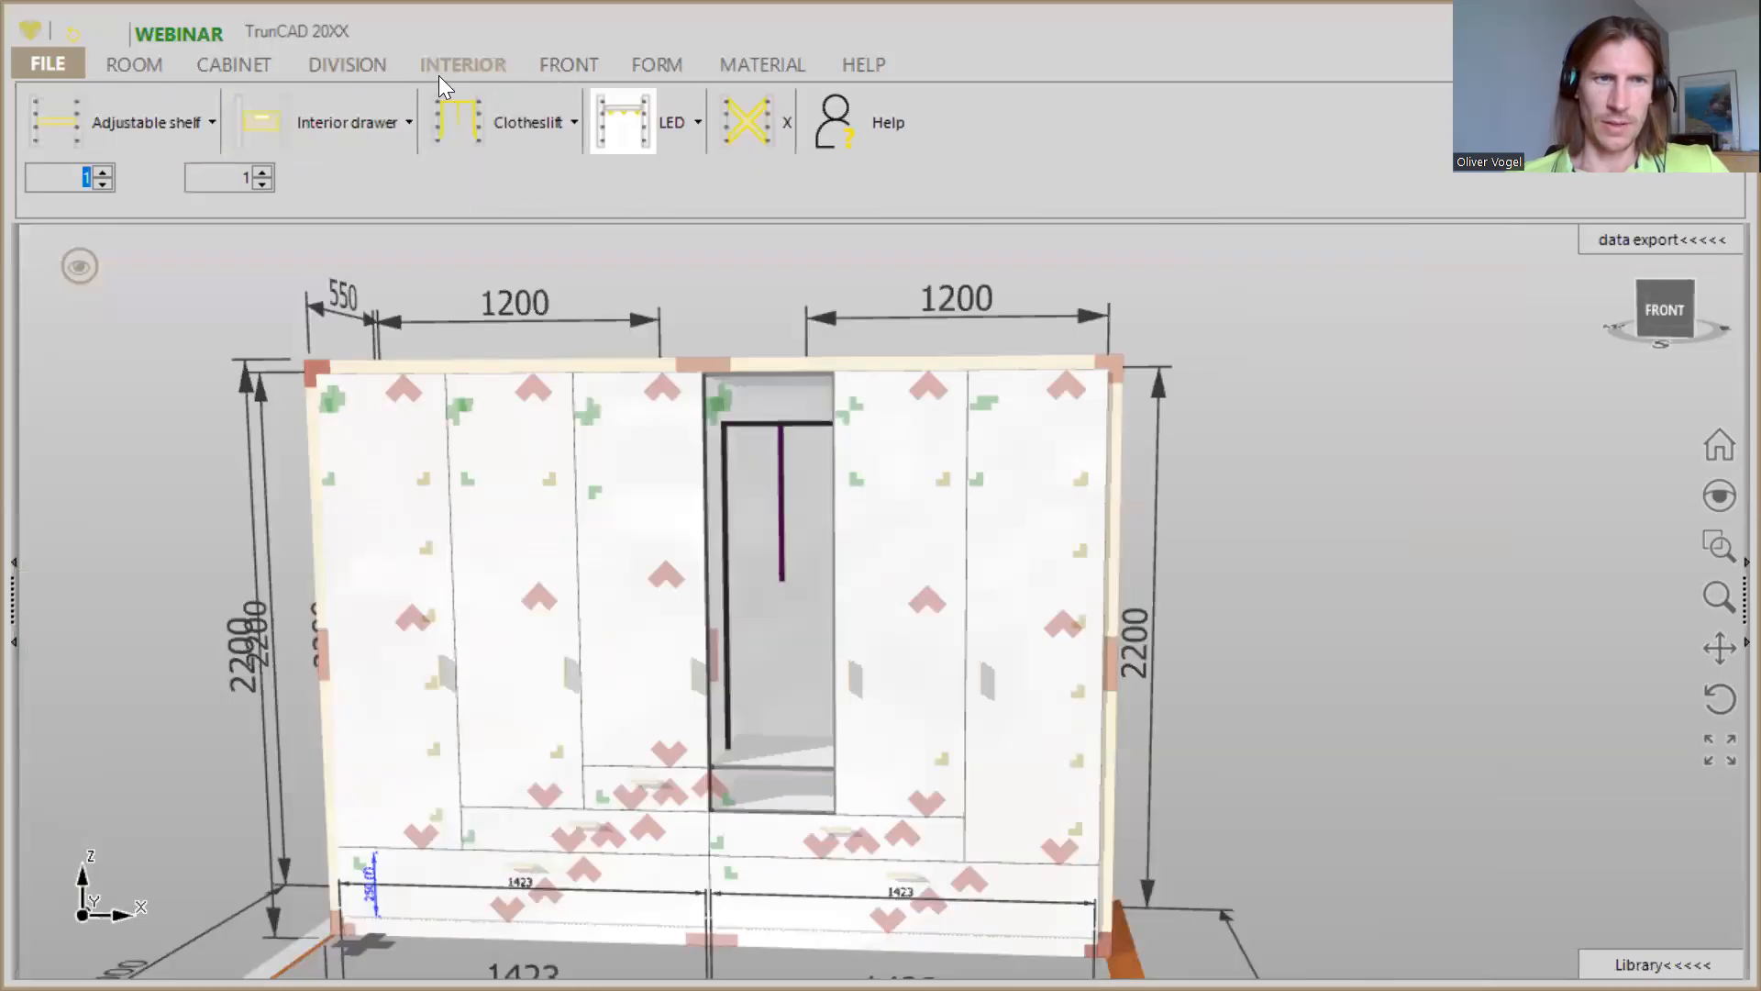
click(256, 187)
drag(405, 121, 793, 549)
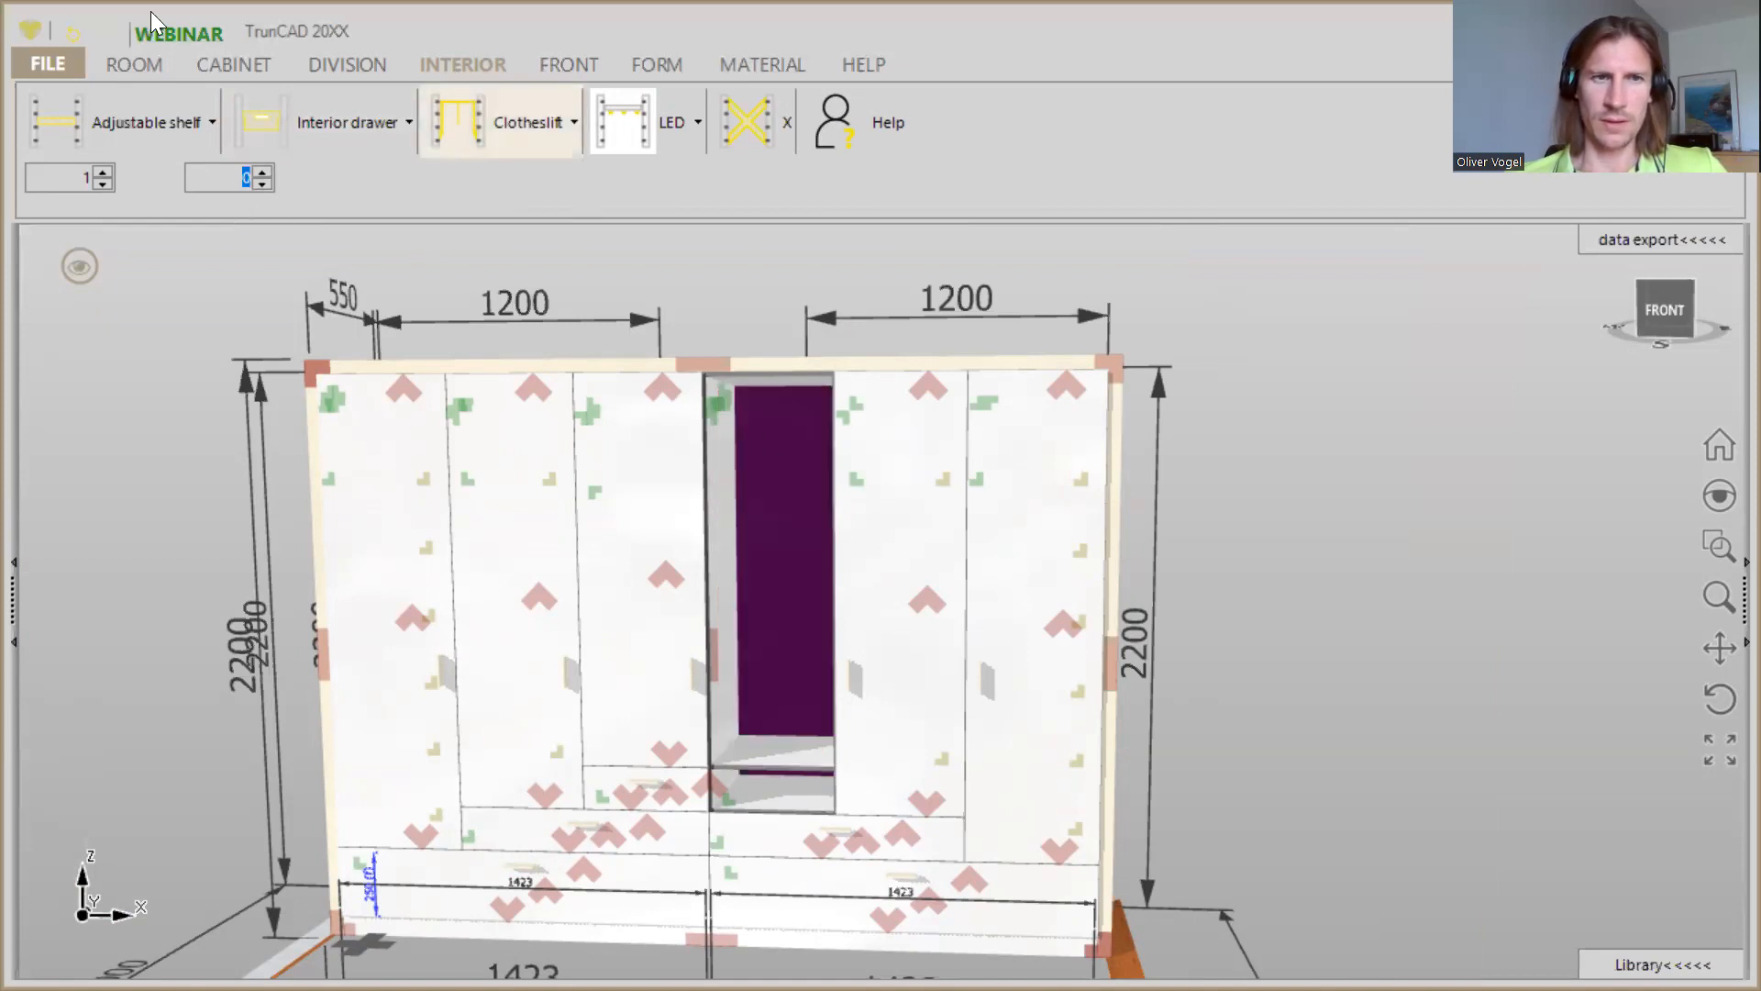
- Add one horizontal division to the tall compartment of the open fourth column
click(315, 71)
drag(203, 122, 756, 541)
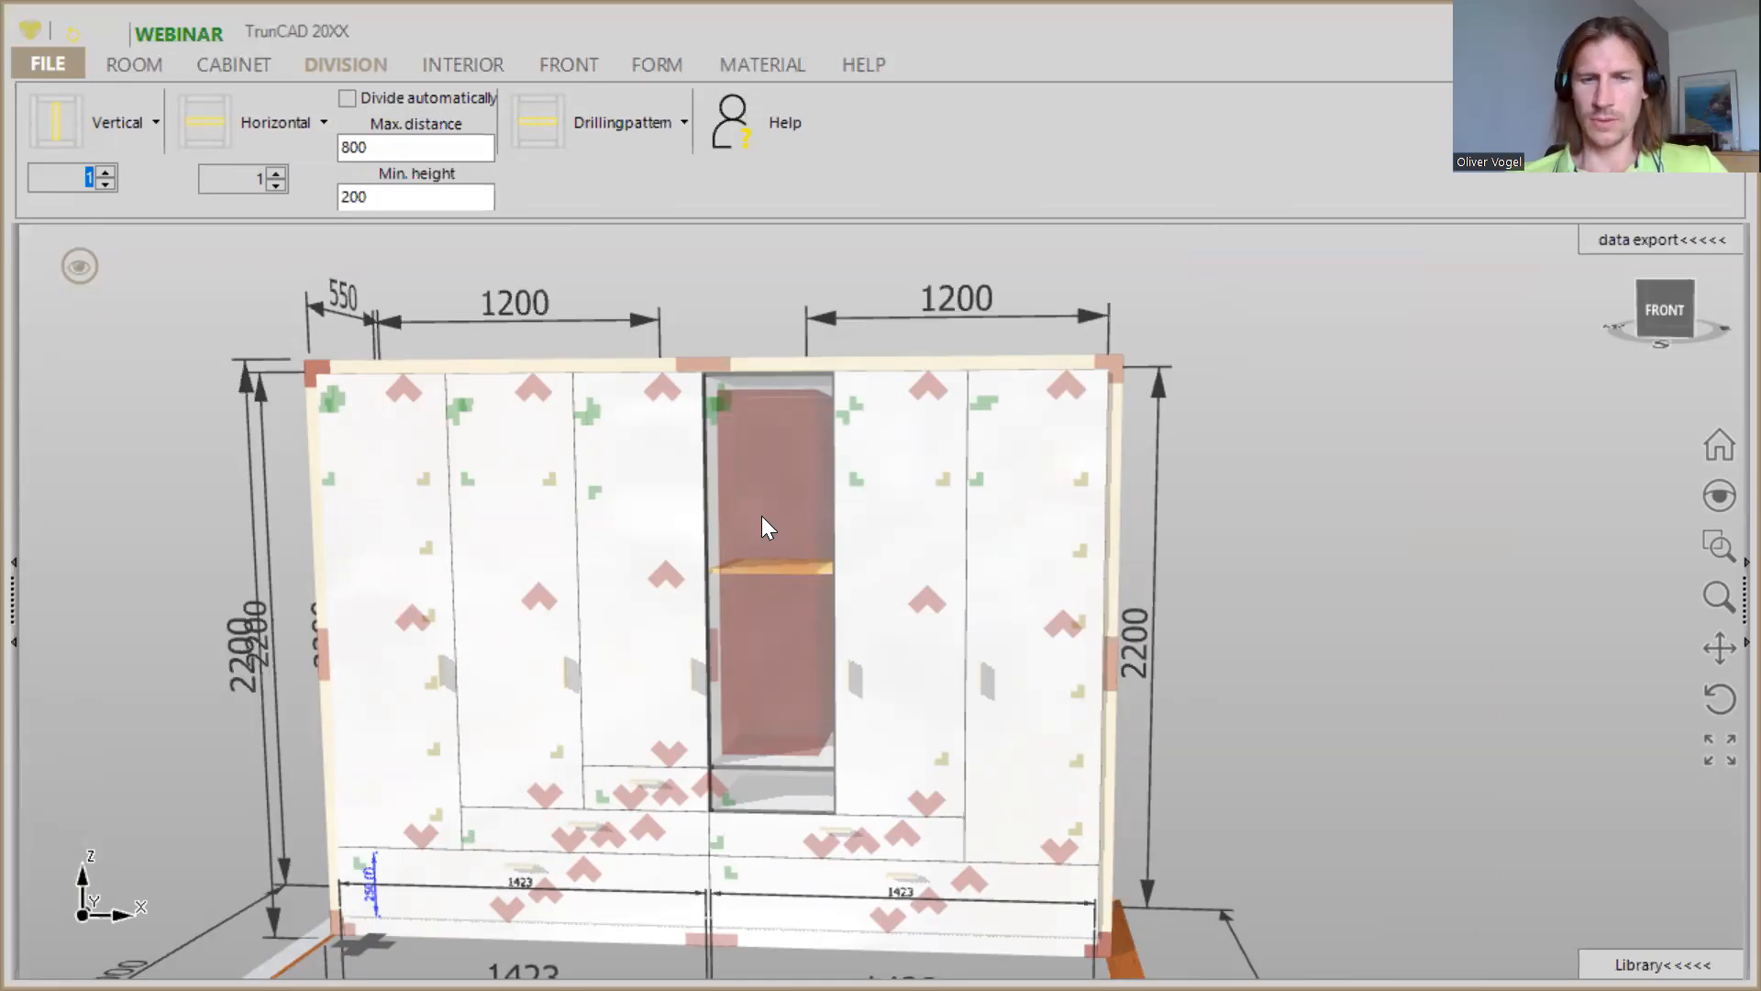
click(762, 527)
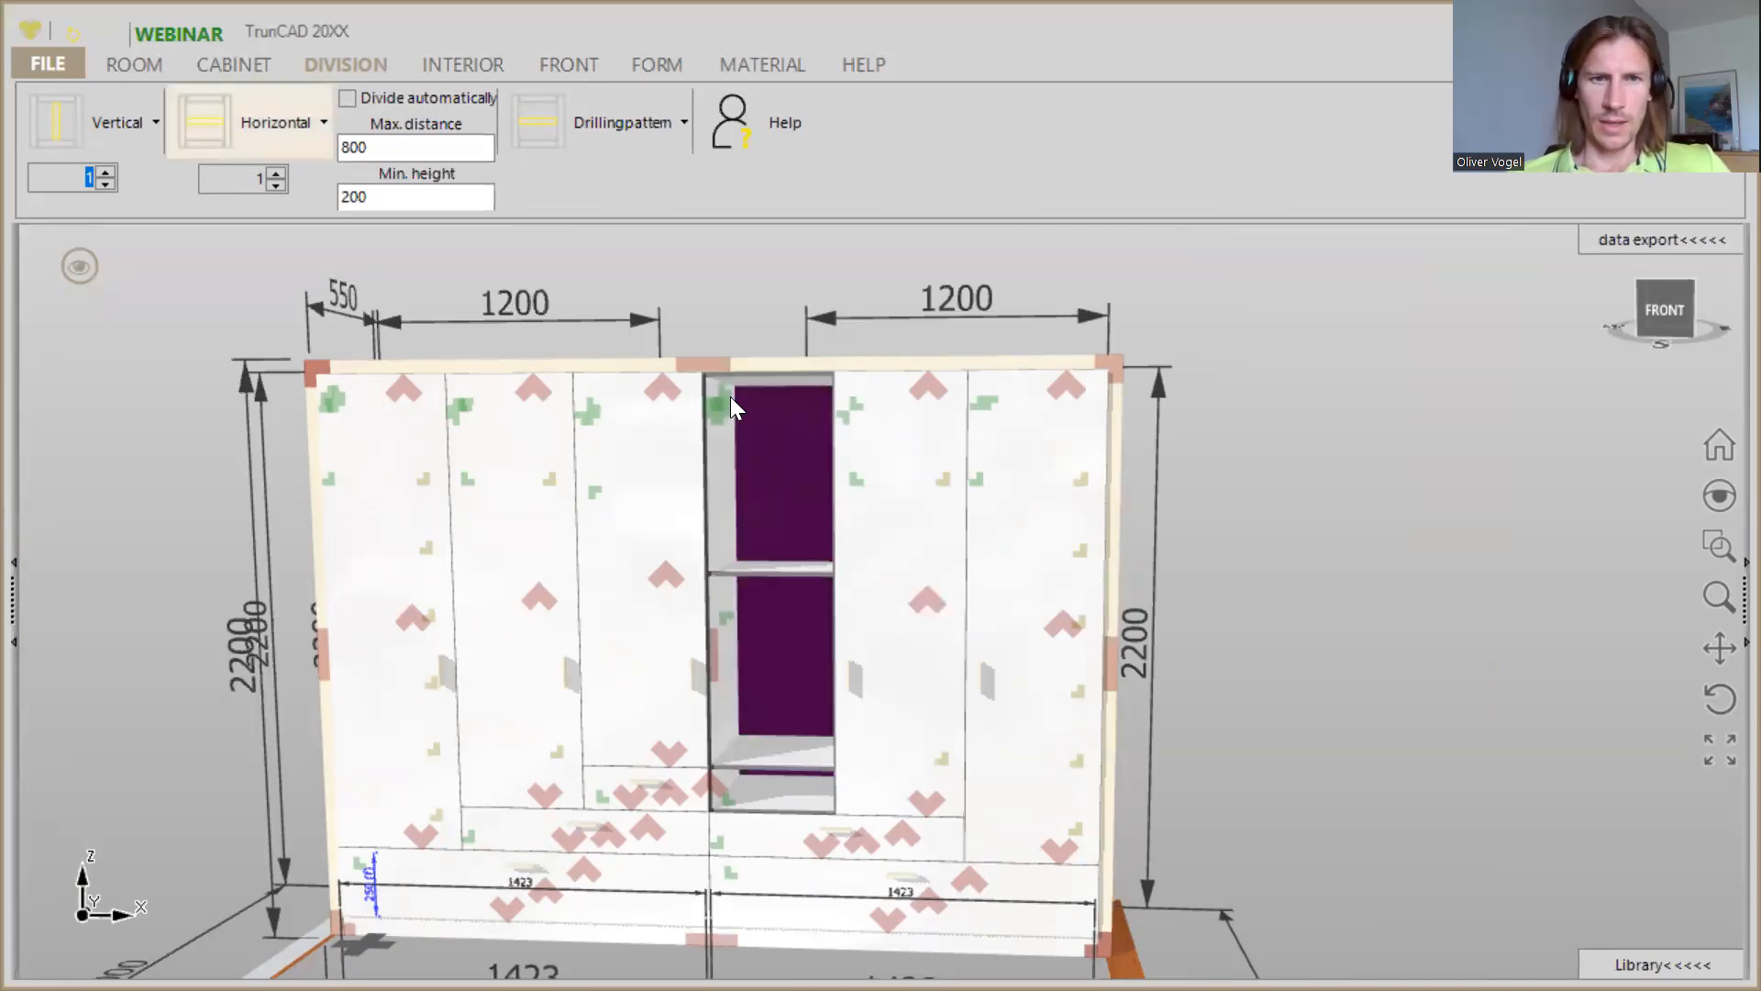
- Set the height of the fourth column's top compartment to 250
scroll(732, 404, up, 2)
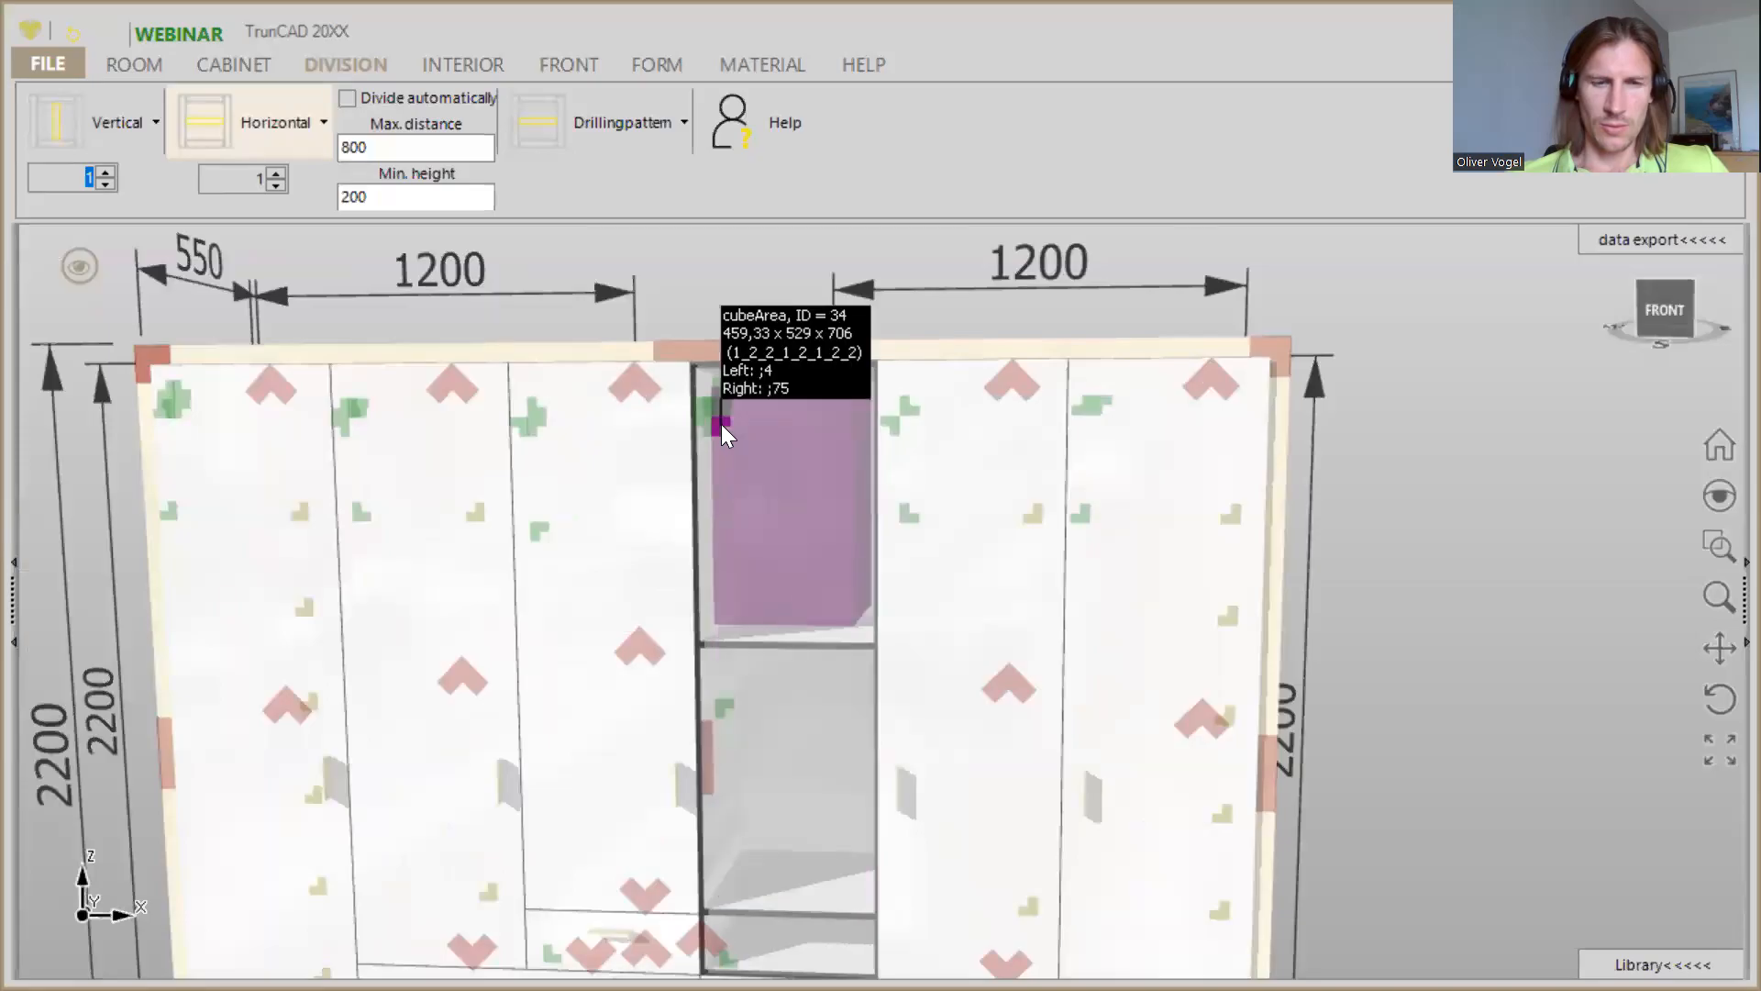
scroll(721, 423, down, 1)
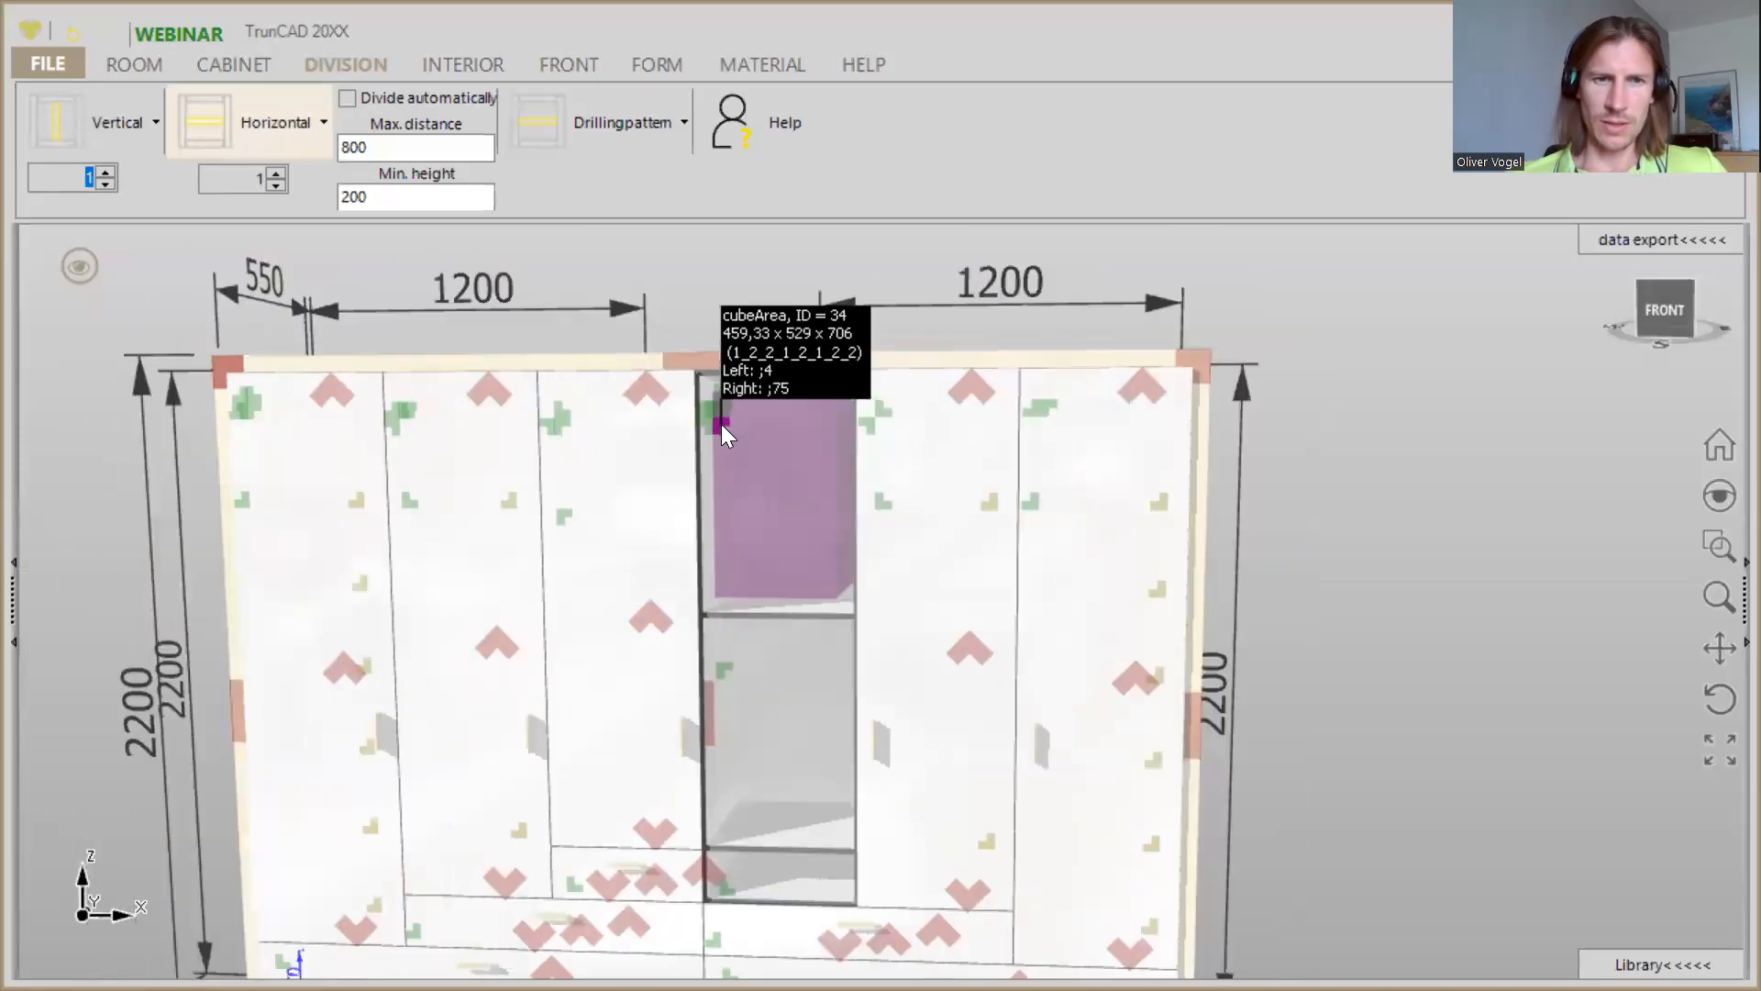
right_click(721, 424)
click(741, 231)
text(250)
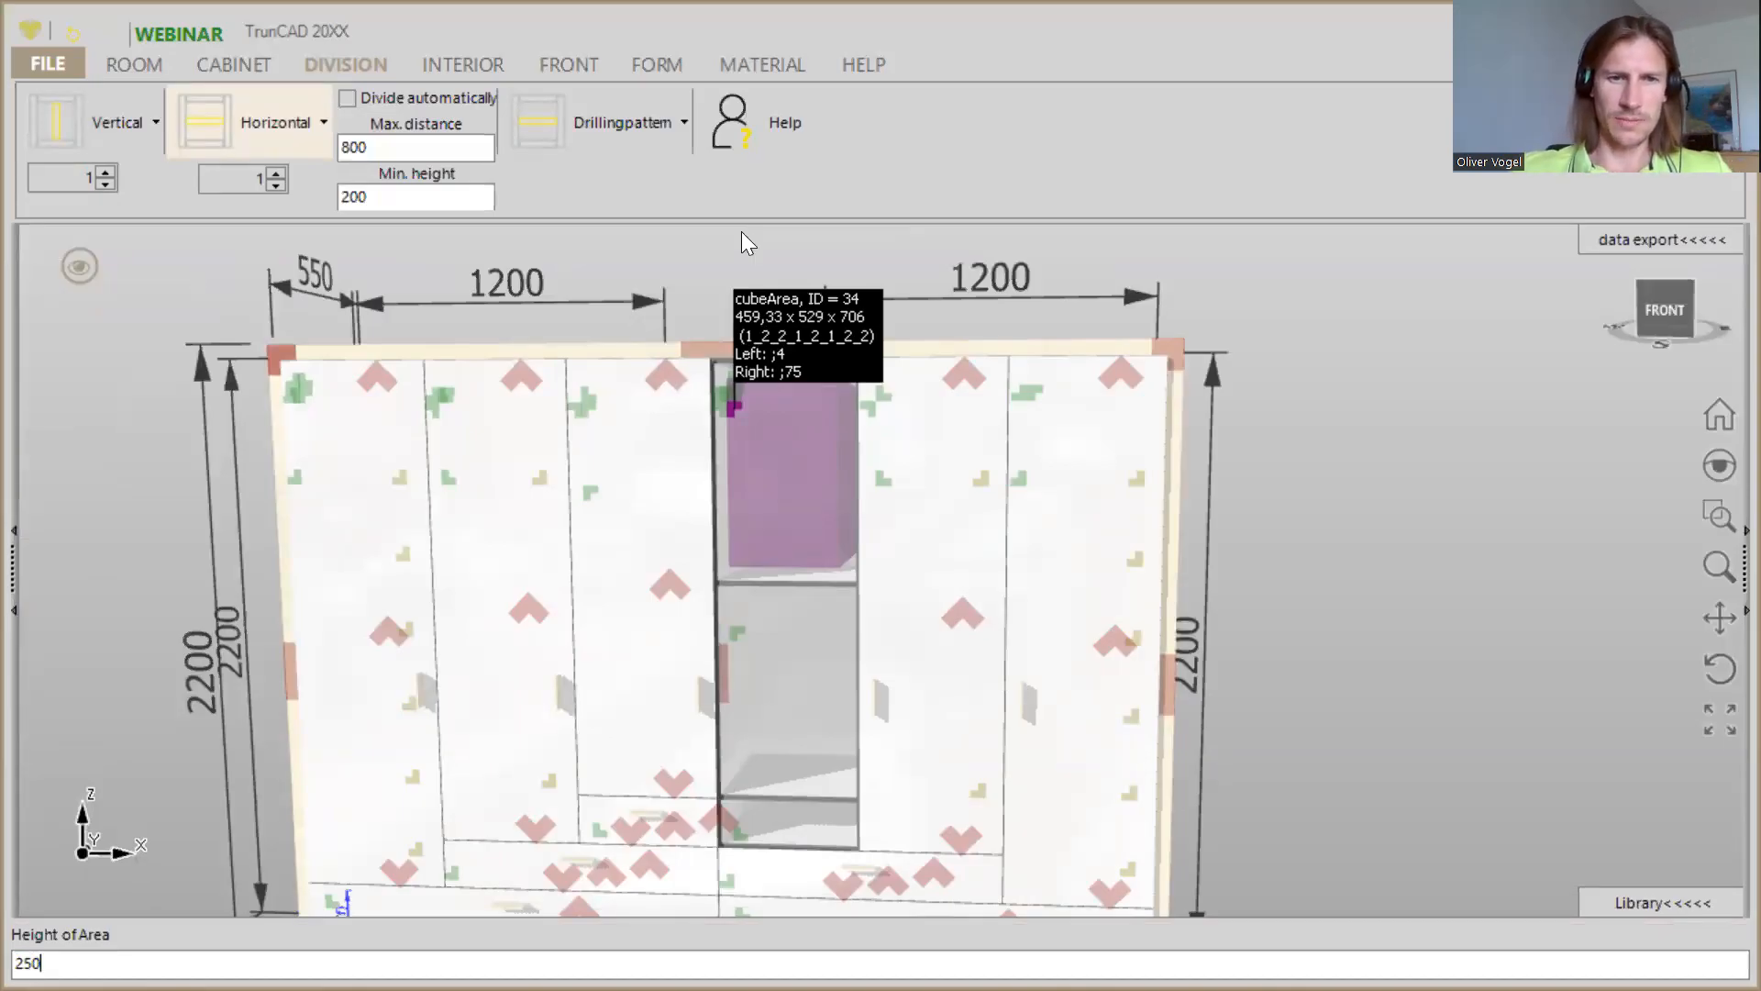
key(Return)
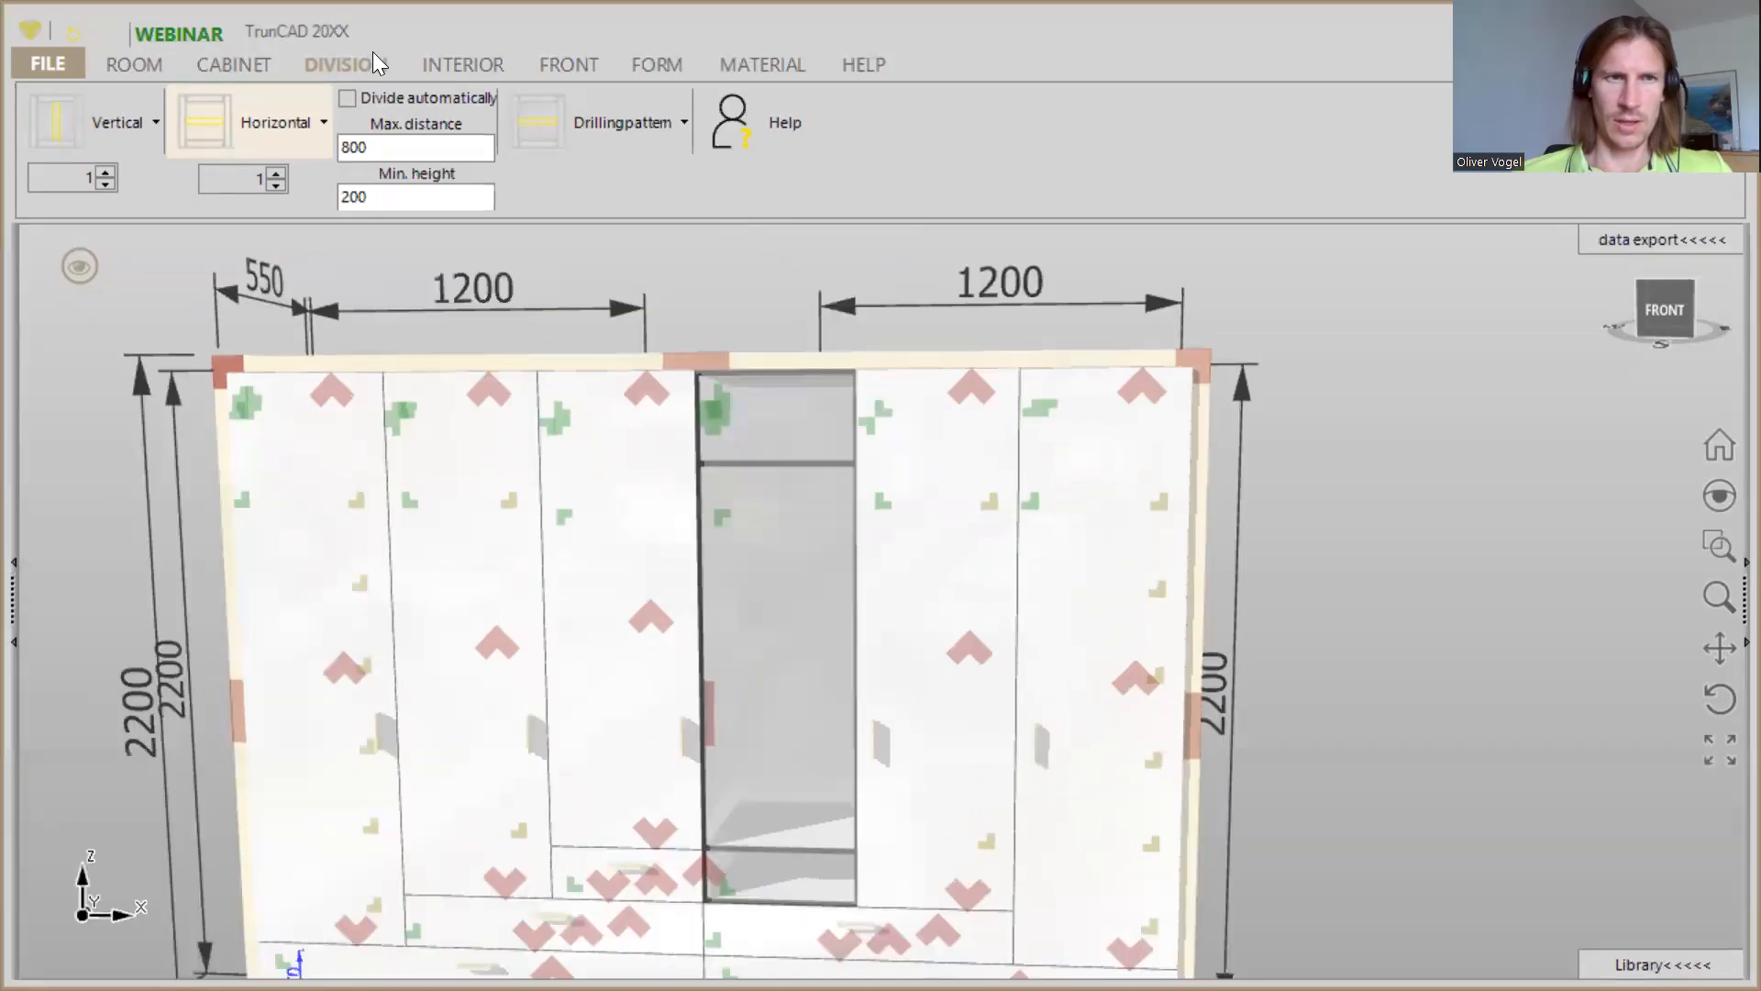
- Fit one clothes lift in the tall middle compartment of the fourth column
click(431, 67)
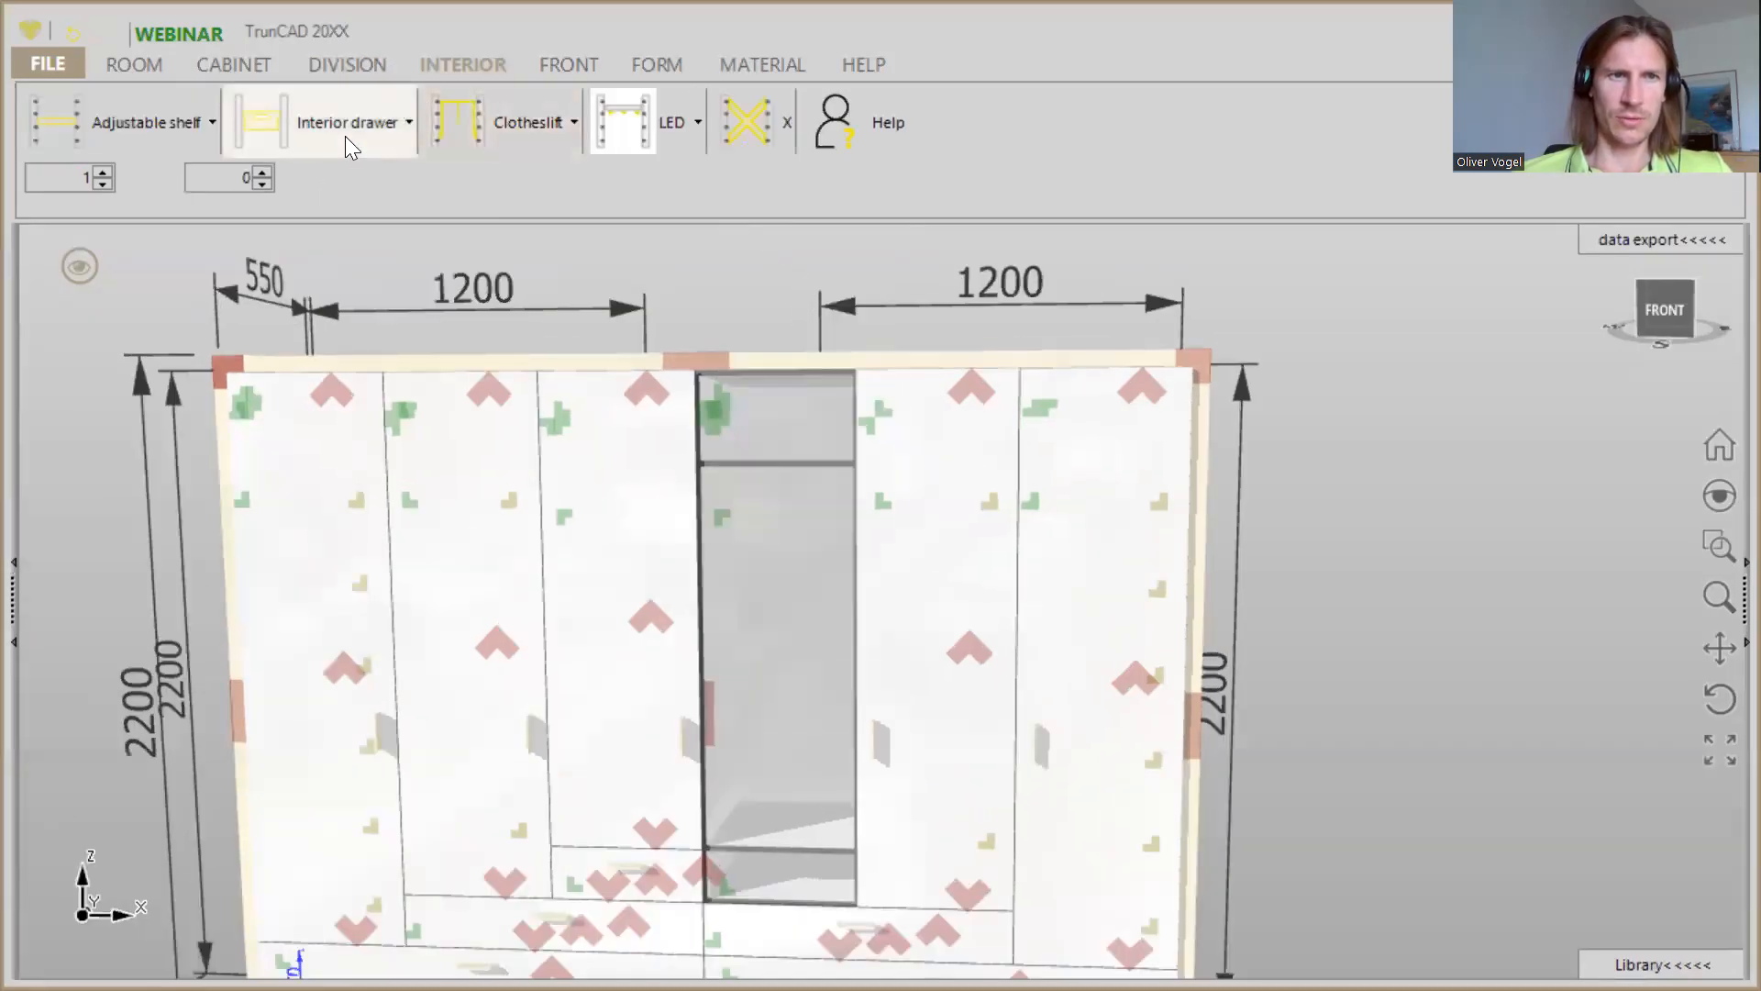
click(259, 170)
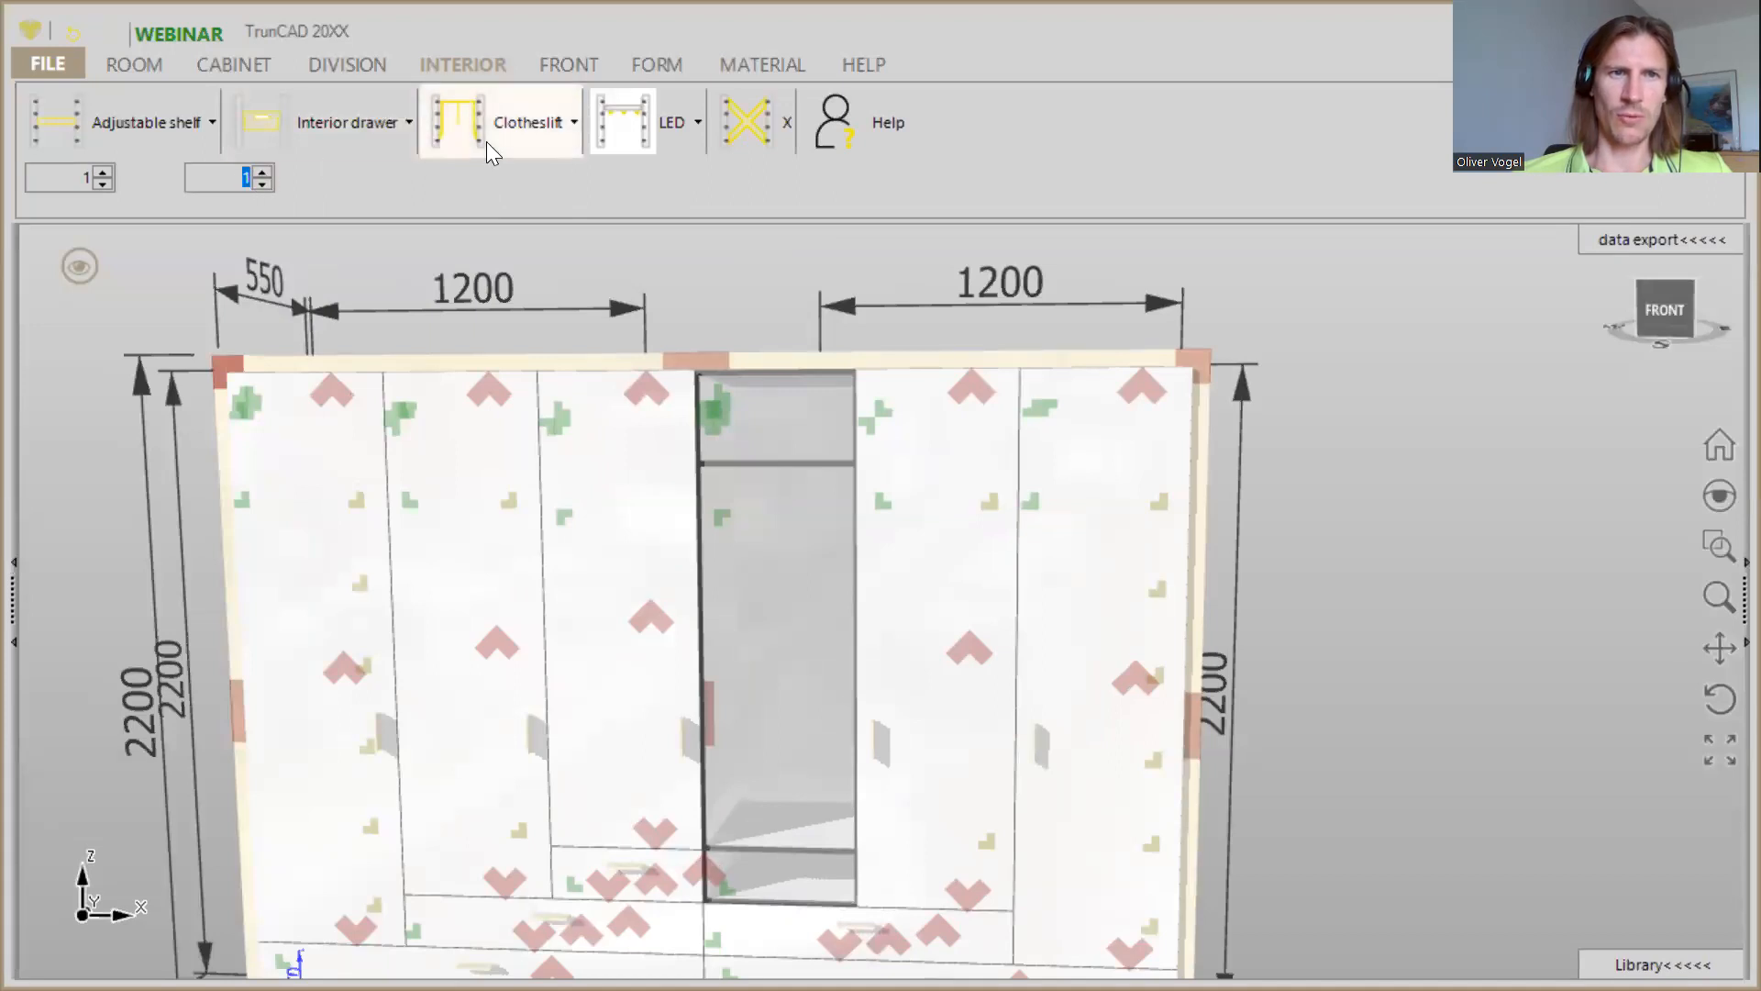
click(471, 123)
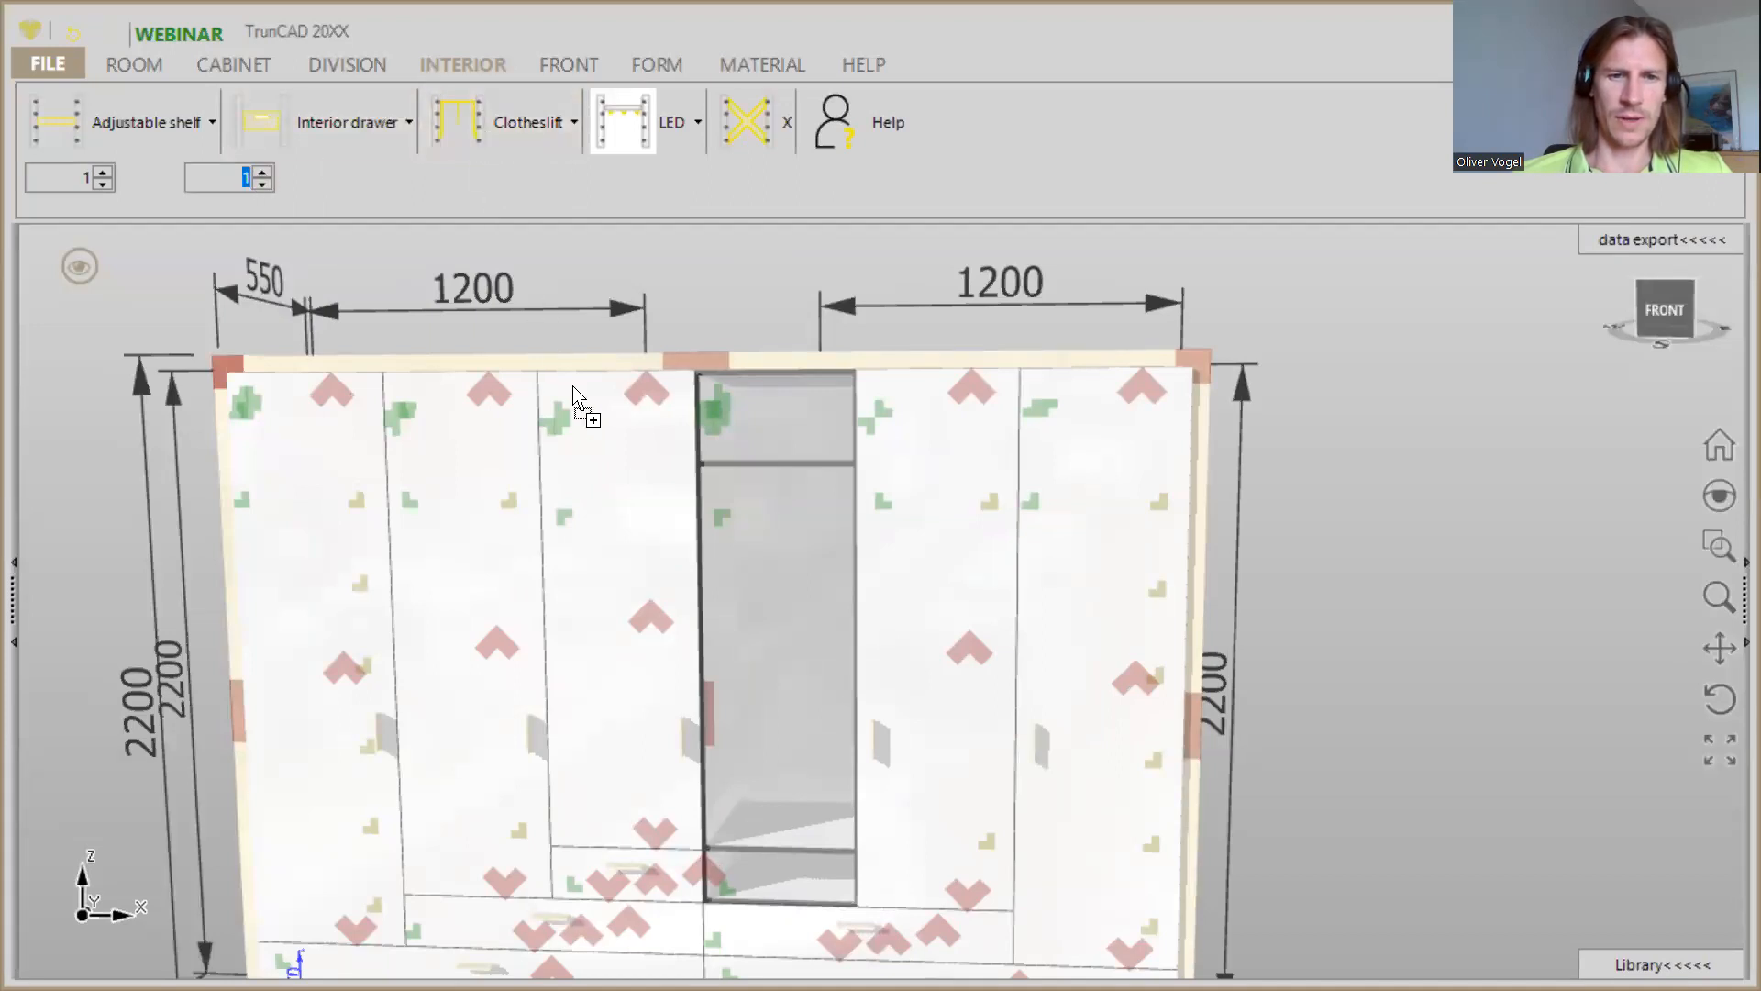
click(734, 558)
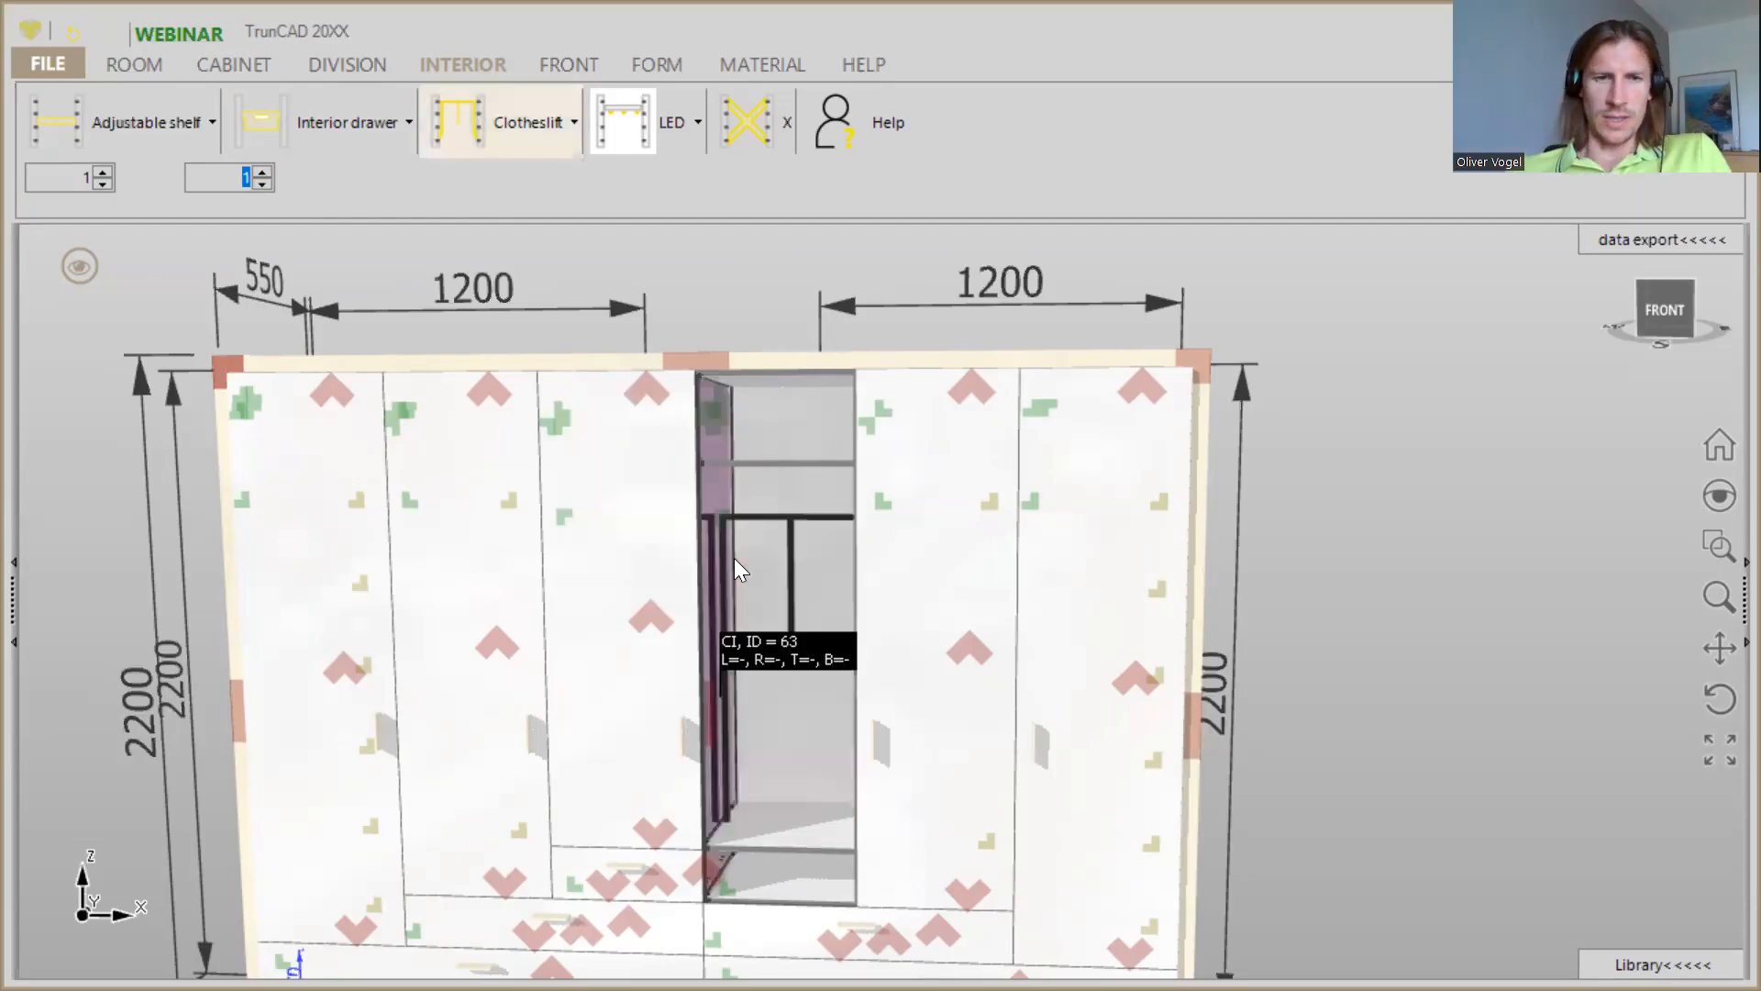
- Fit a drawer in the fourth column's bottom compartment and cover its upper two compartments with one right door
click(574, 66)
click(496, 138)
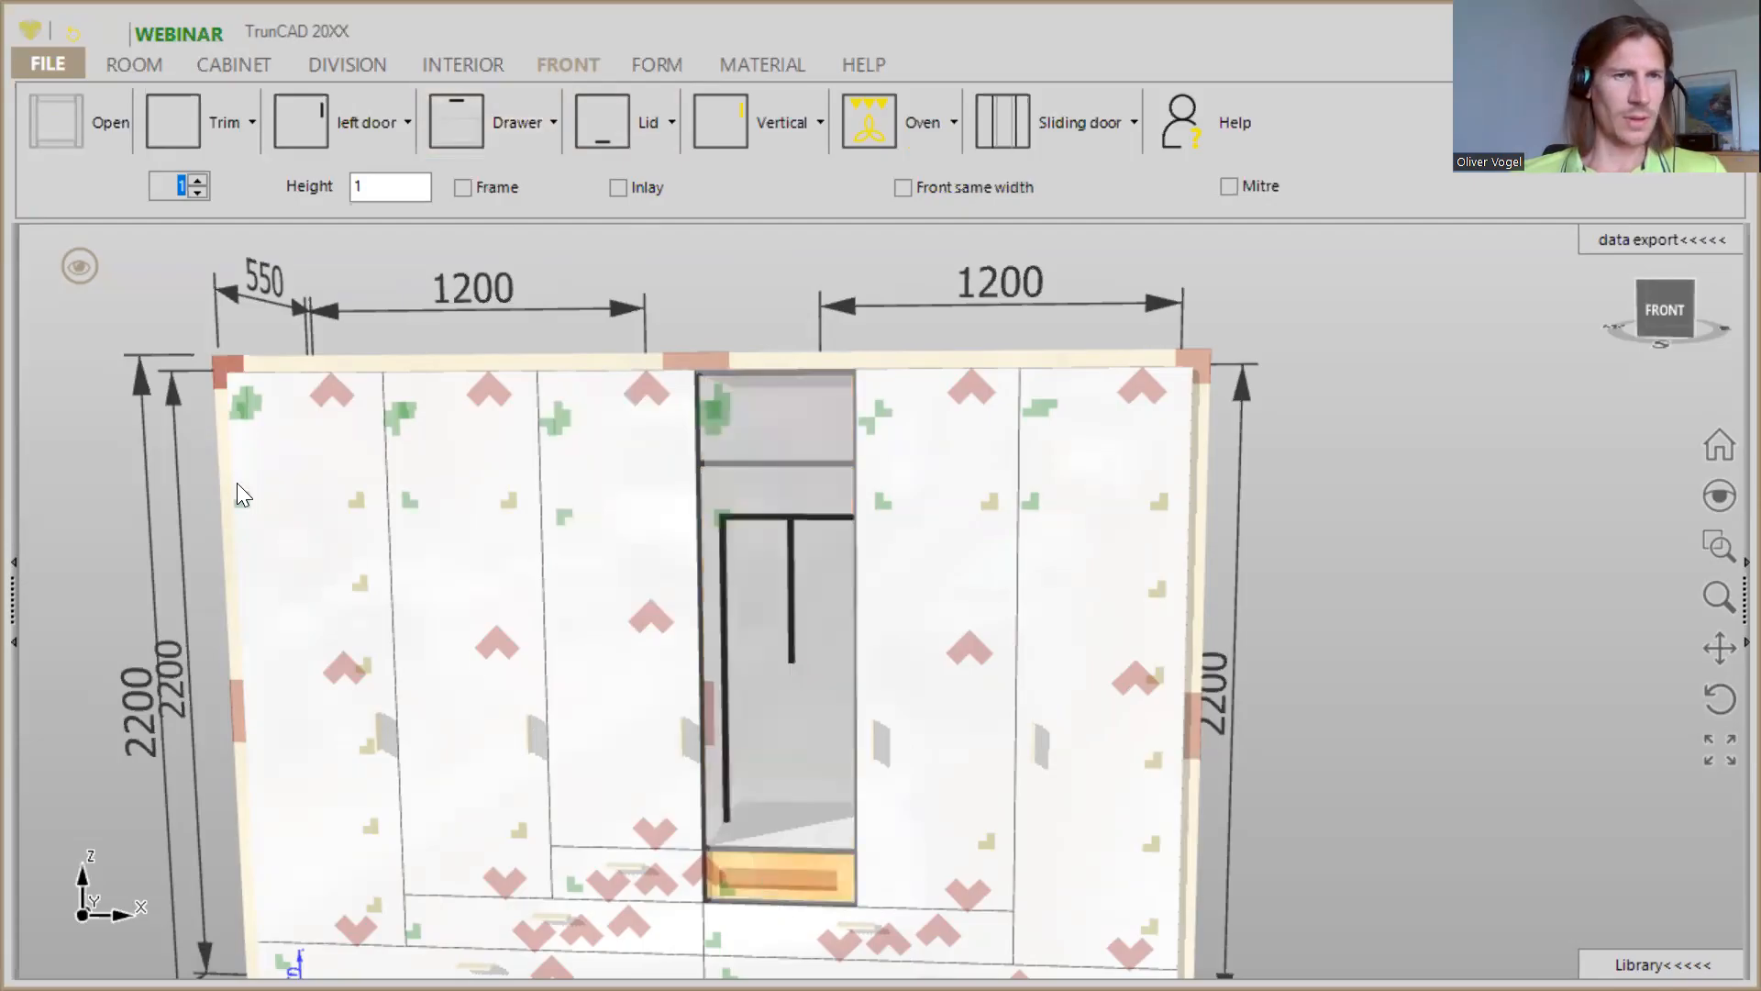
click(372, 117)
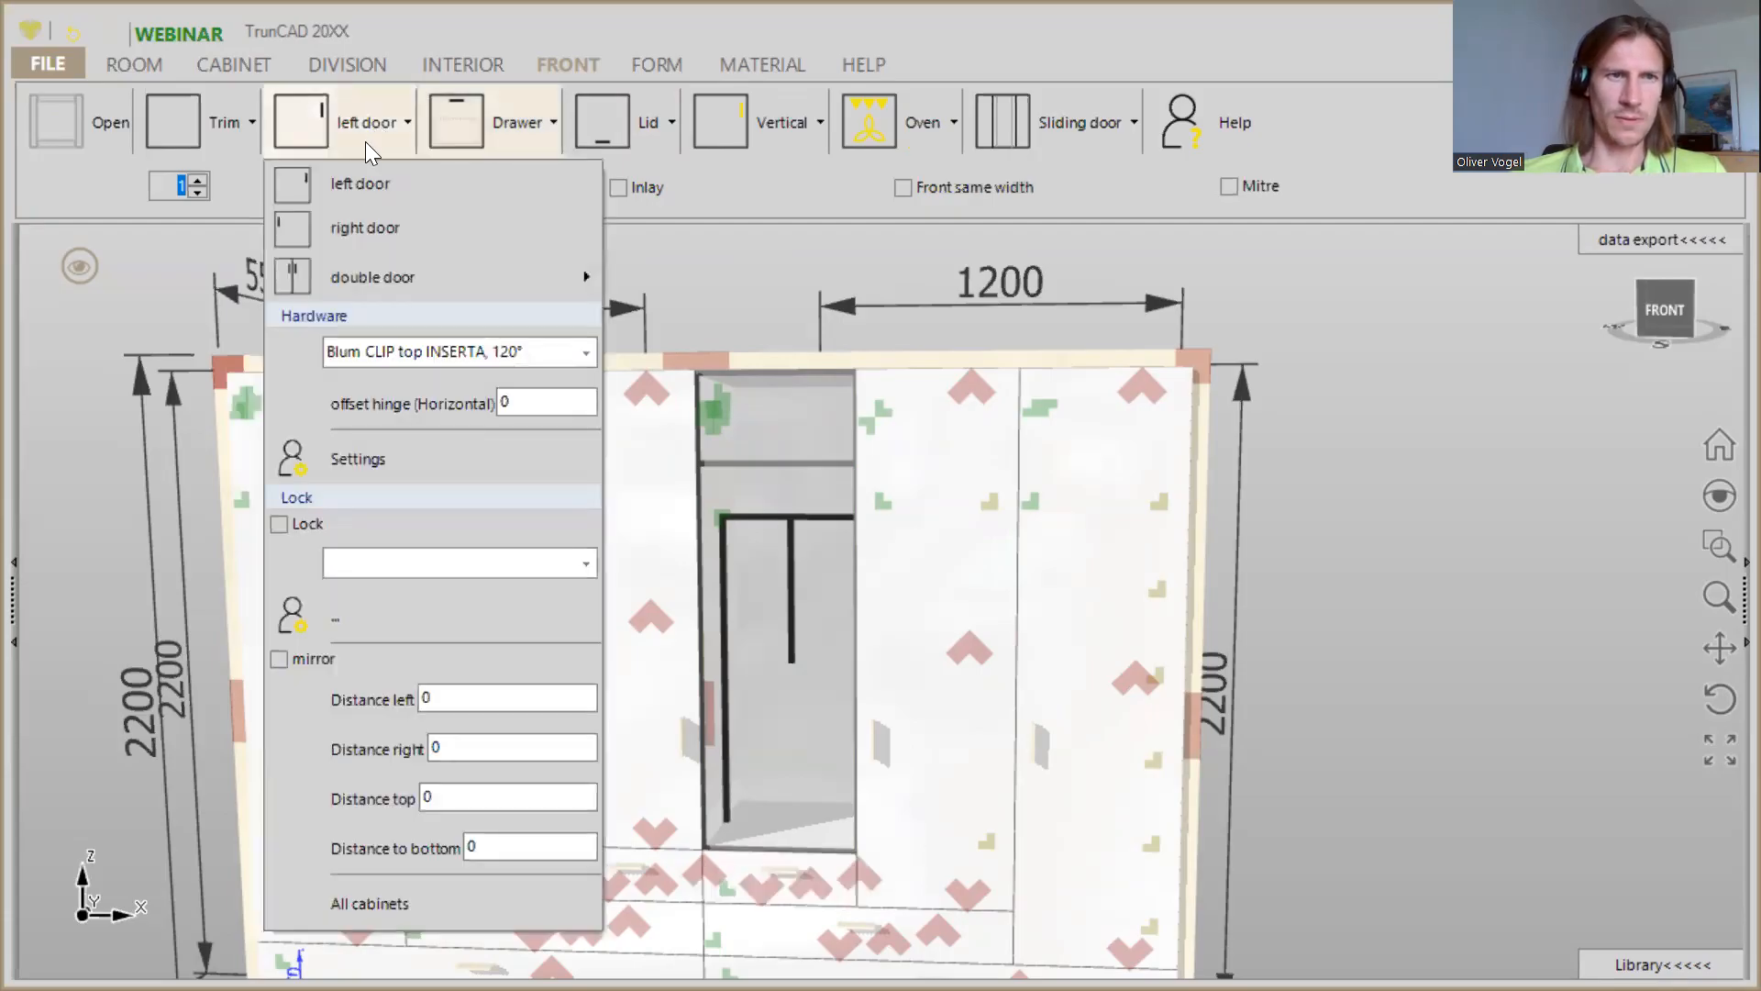
click(372, 231)
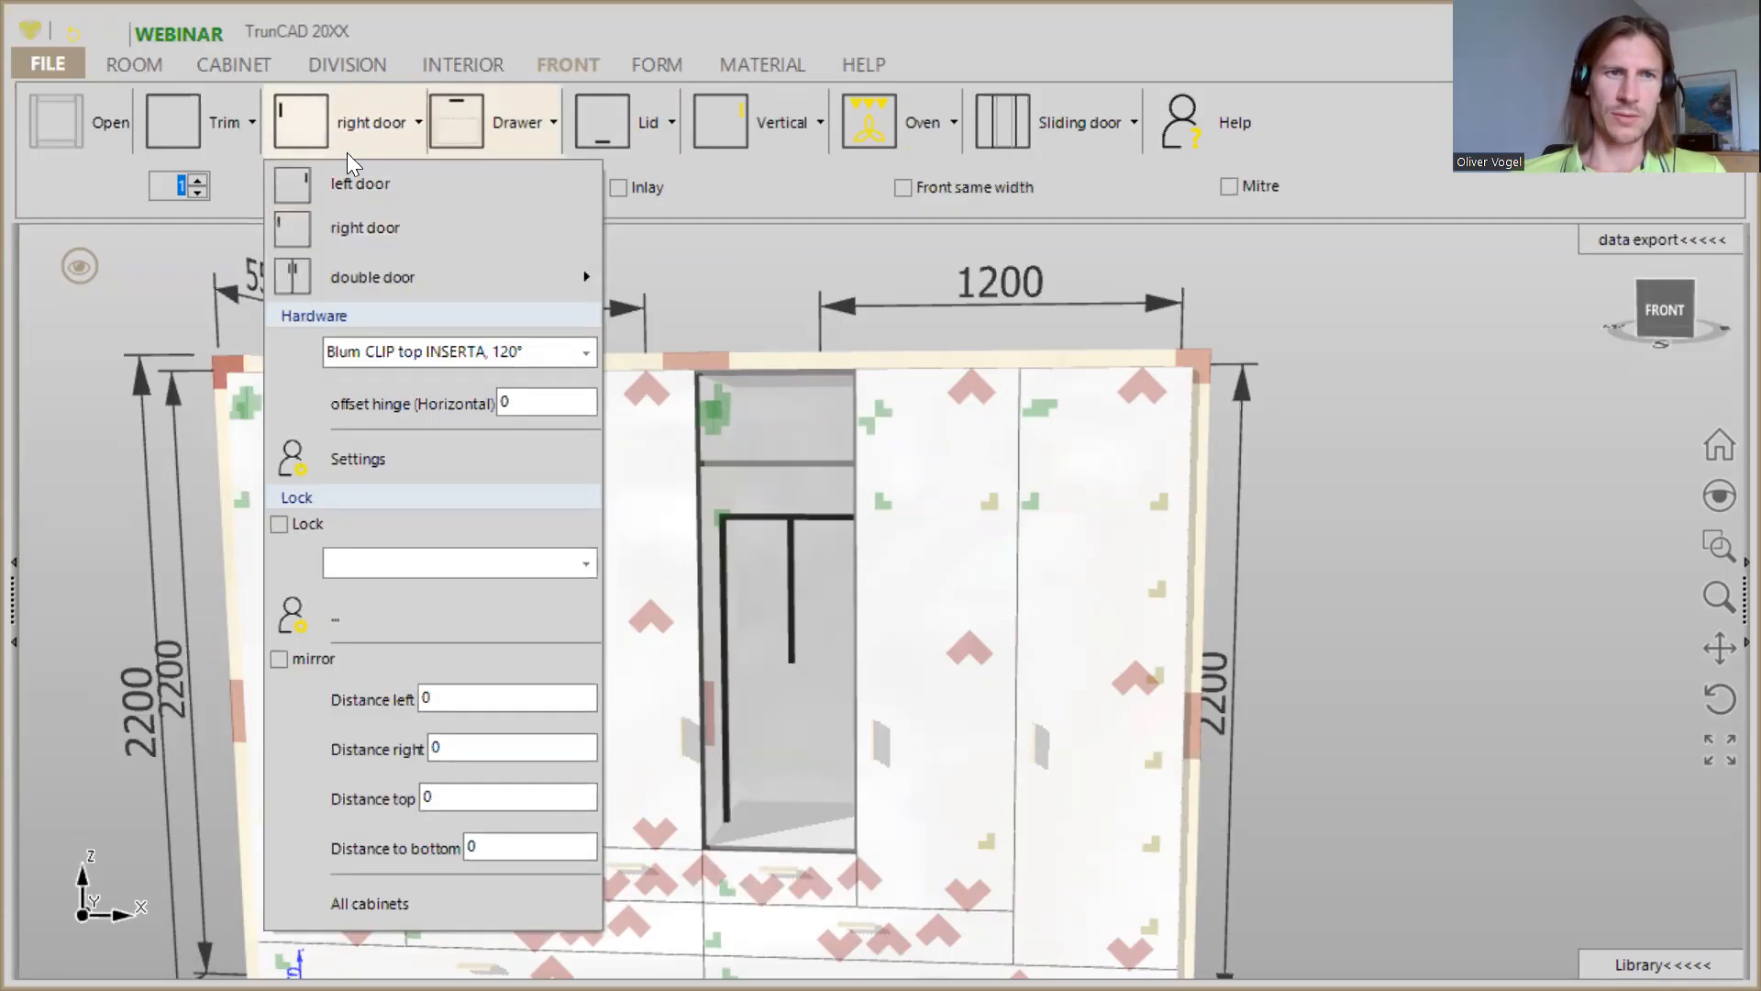
click(297, 117)
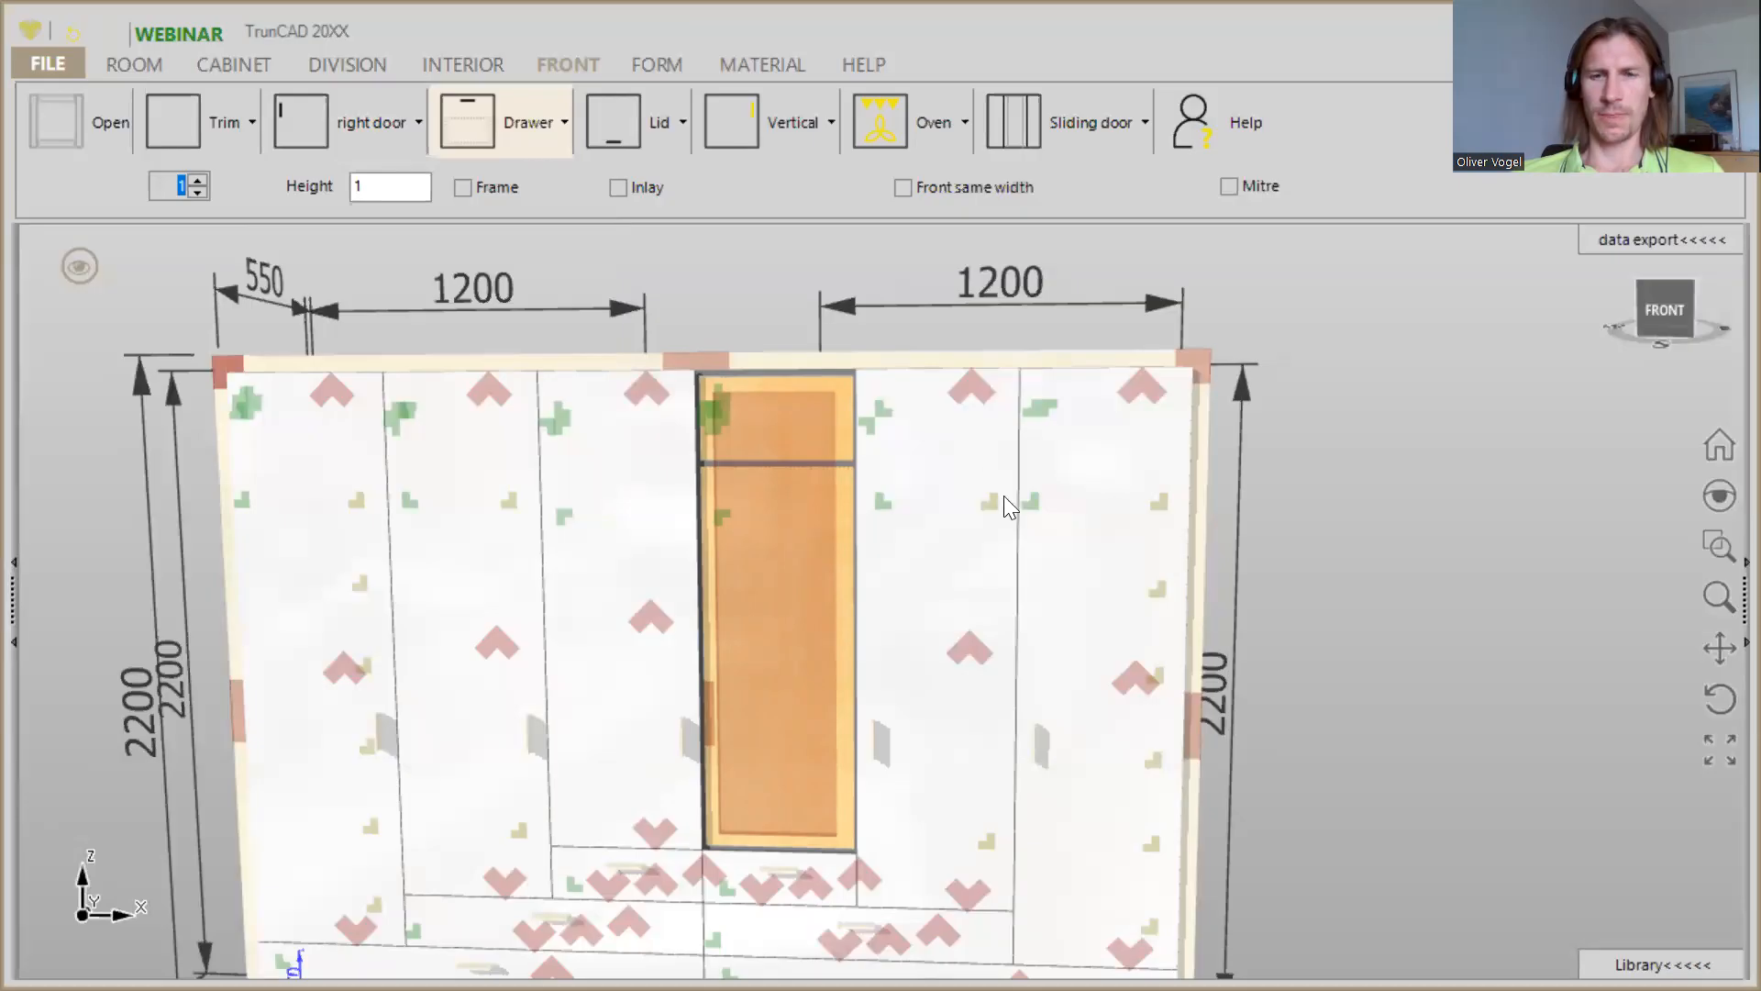
- Hide the dimensions and marker symbols on the wardrobe in the 3D view
scroll(1367, 524, down, 3)
middle_drag(1385, 528, 1218, 478)
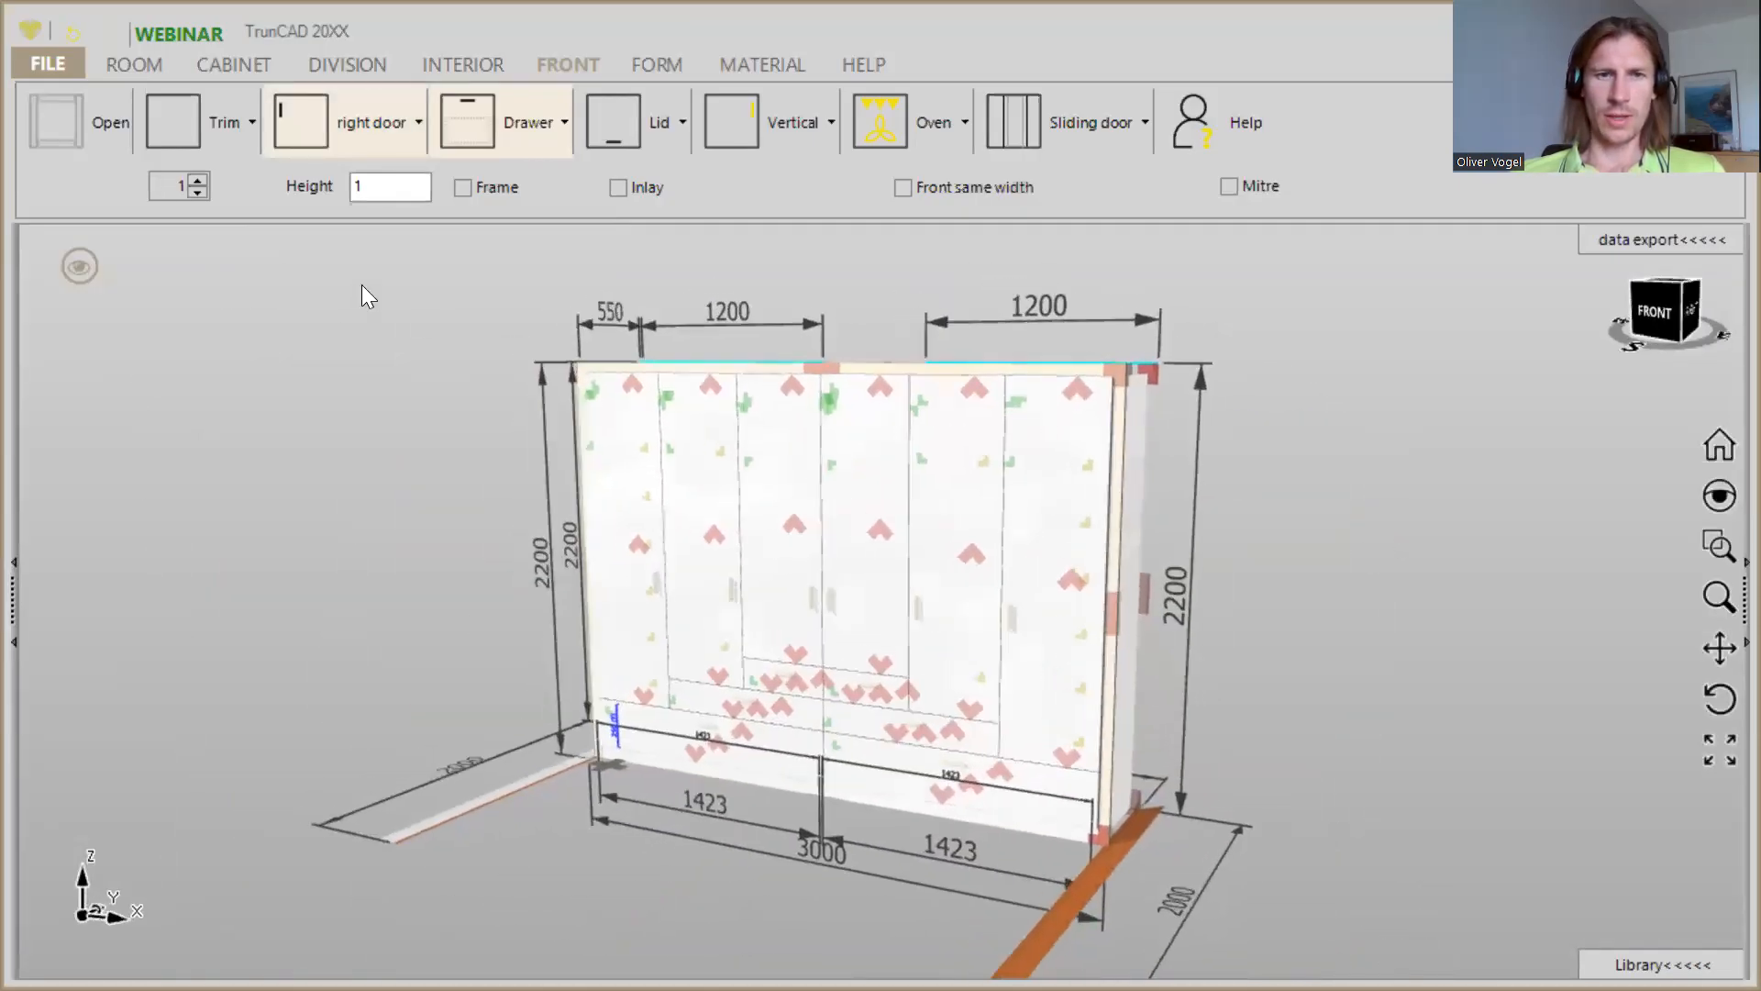
click(79, 268)
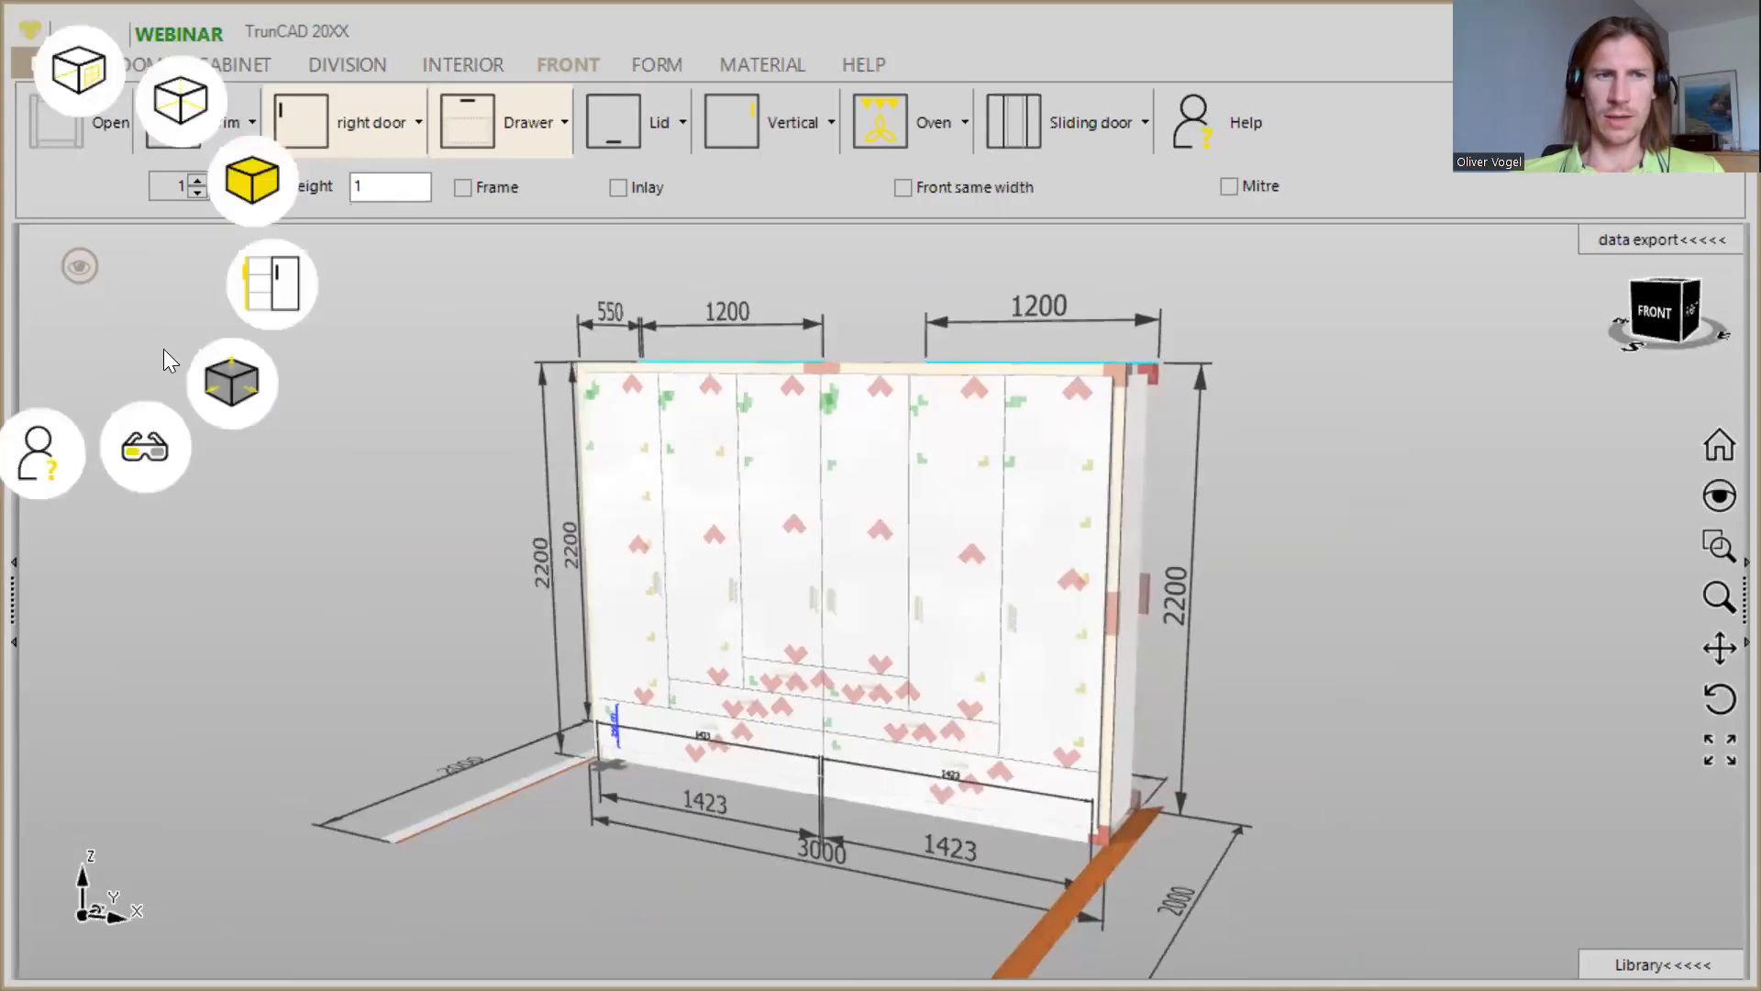
click(239, 392)
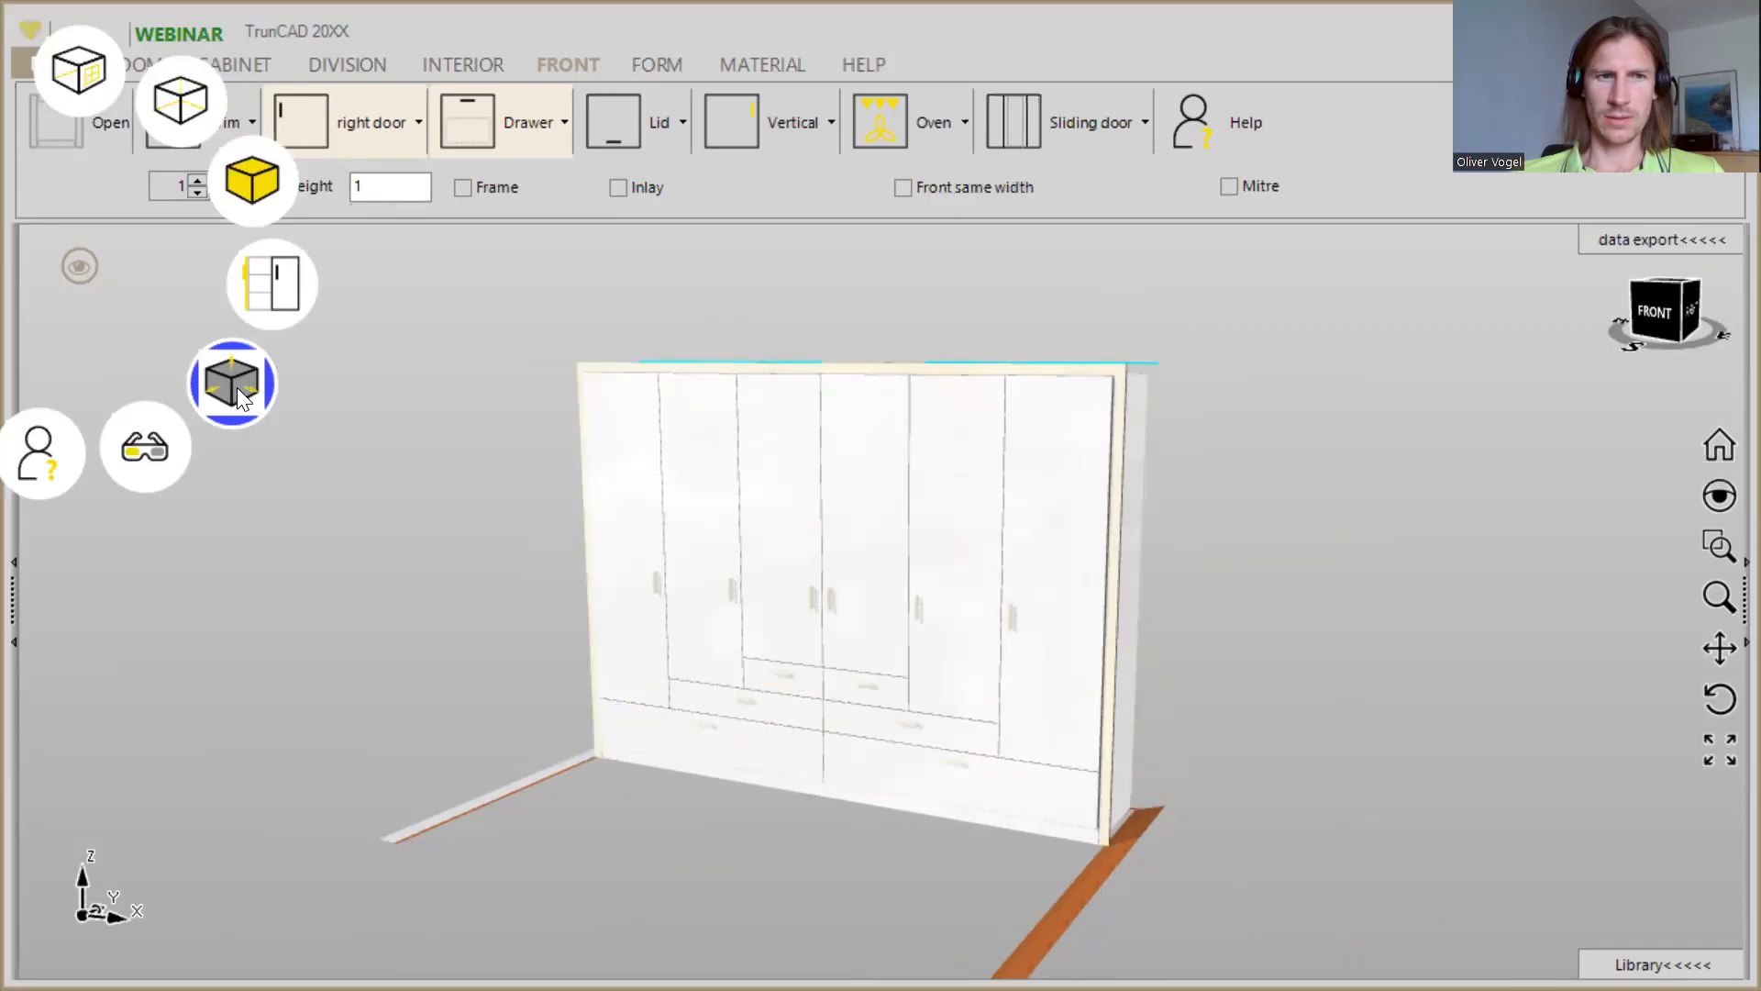
- Display the wardrobe as a transparent wireframe and examine the interior fittings and drawers behind the fronts
click(266, 200)
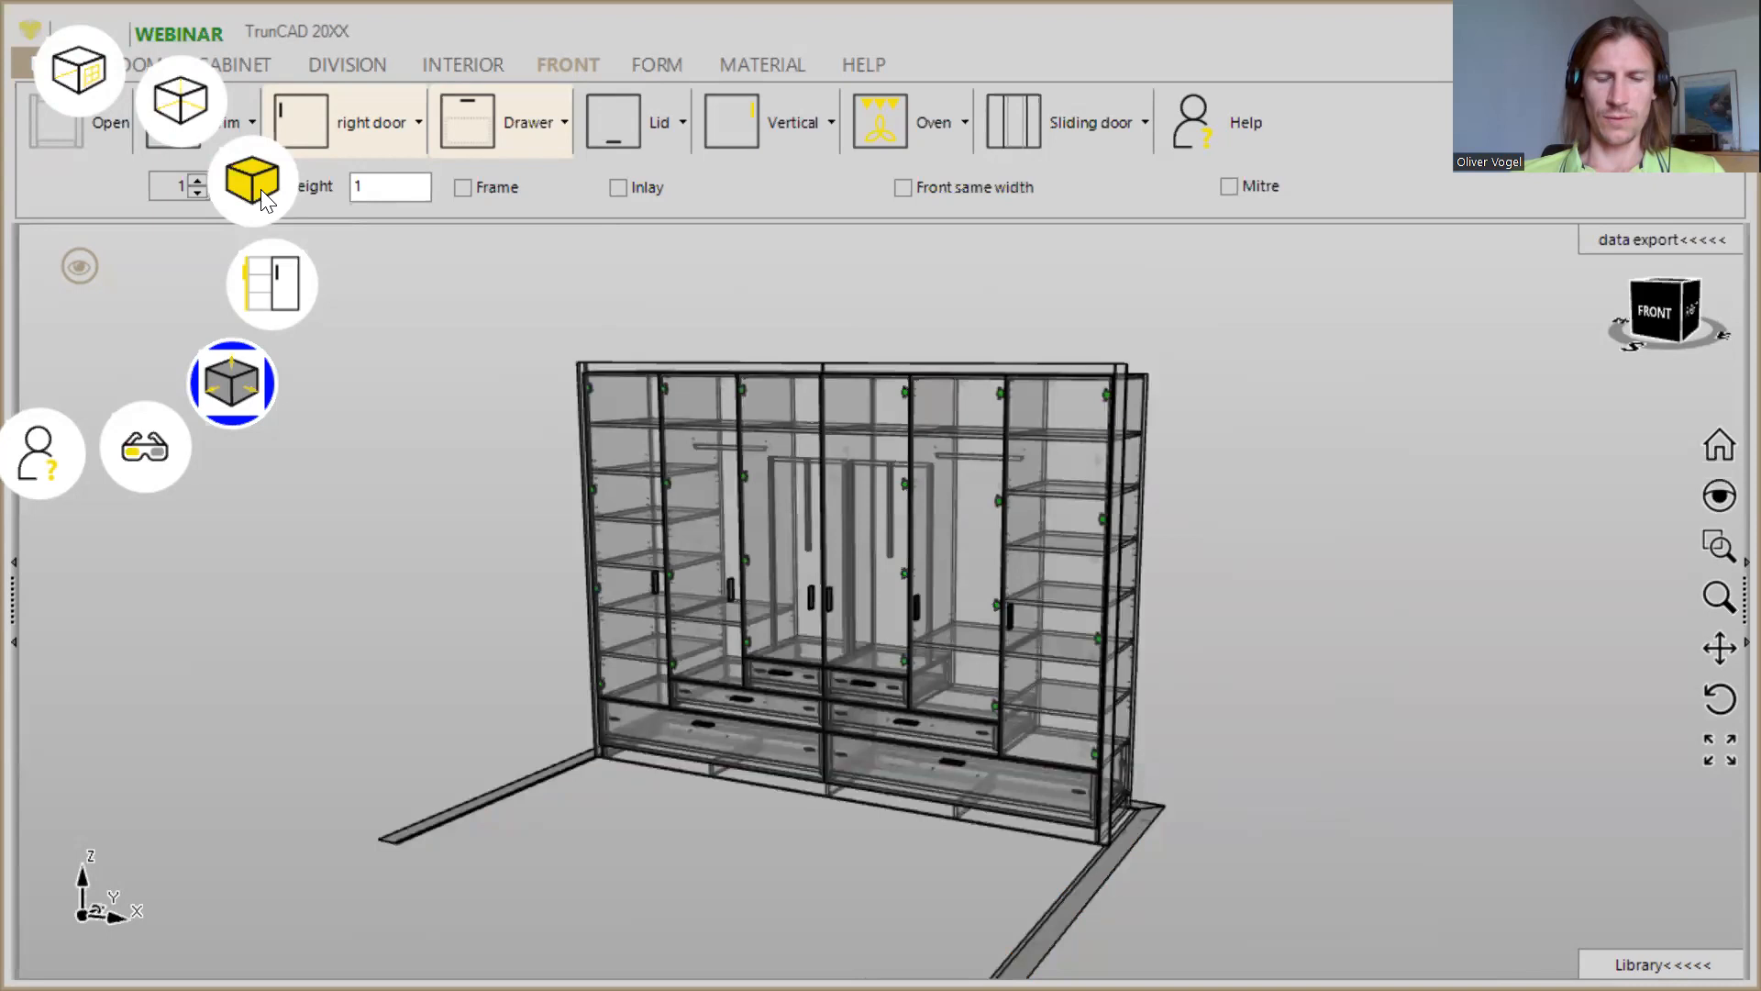
scroll(864, 715, up, 4)
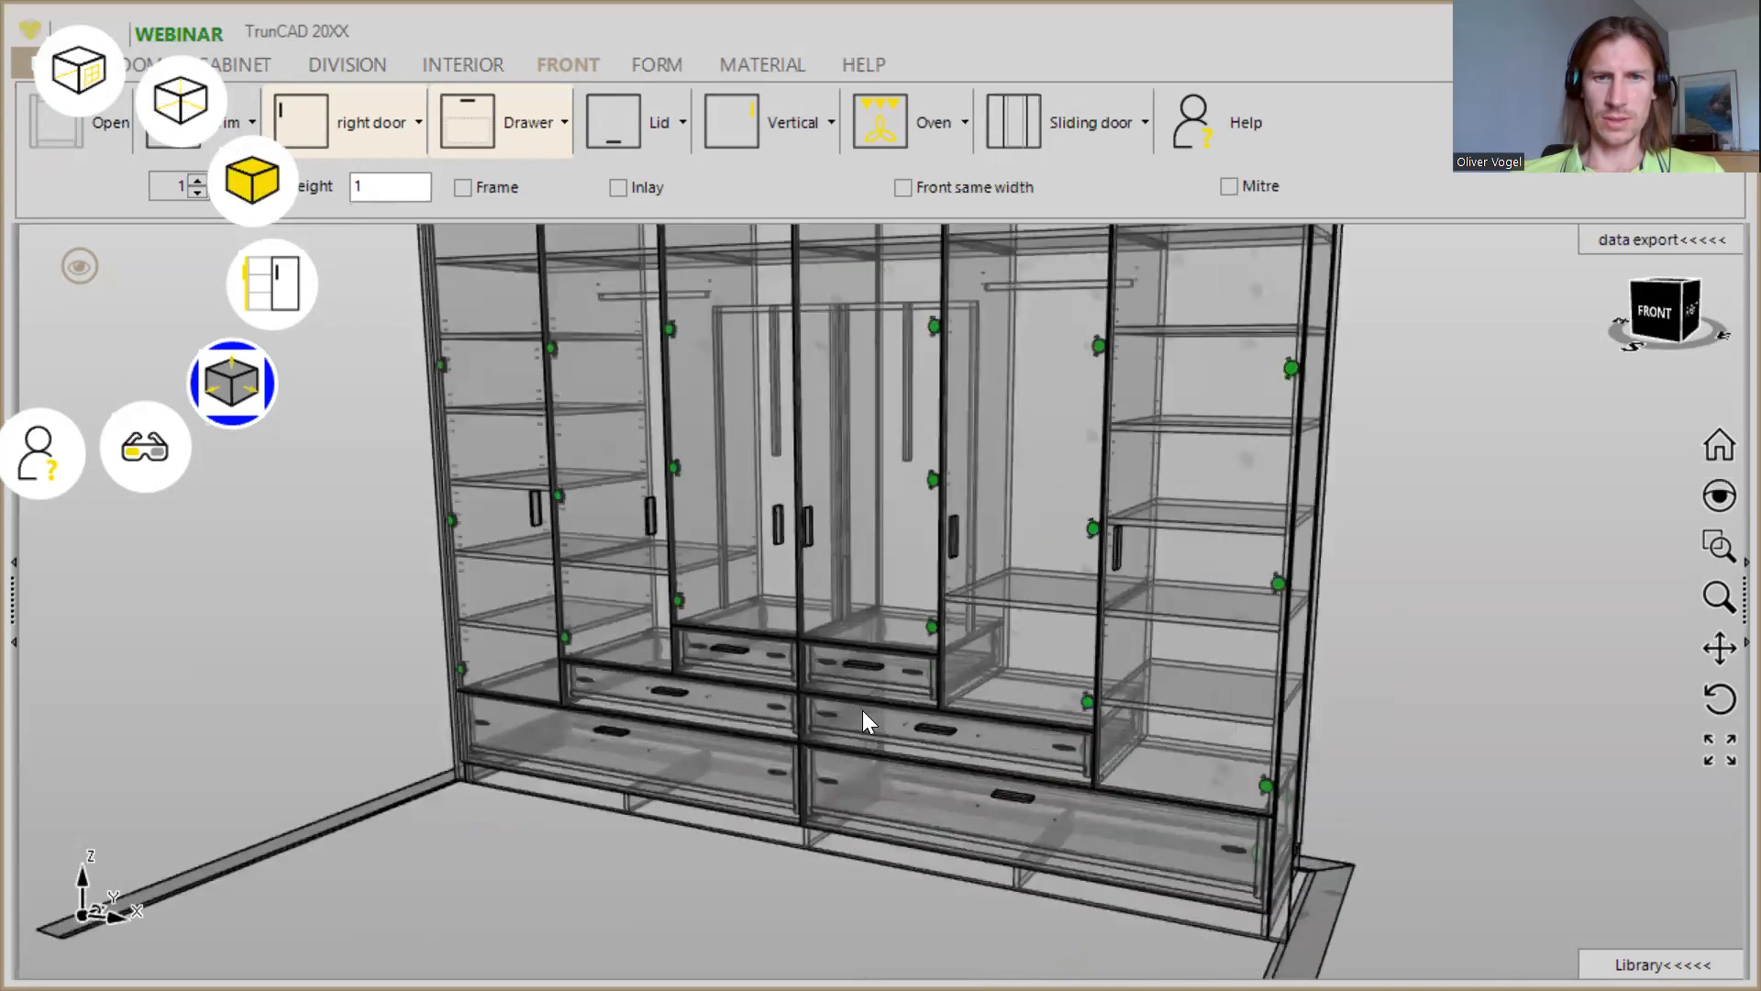
mouse_move(887, 702)
middle_down()
mouse_move(833, 660)
mouse_move(883, 697)
middle_up()
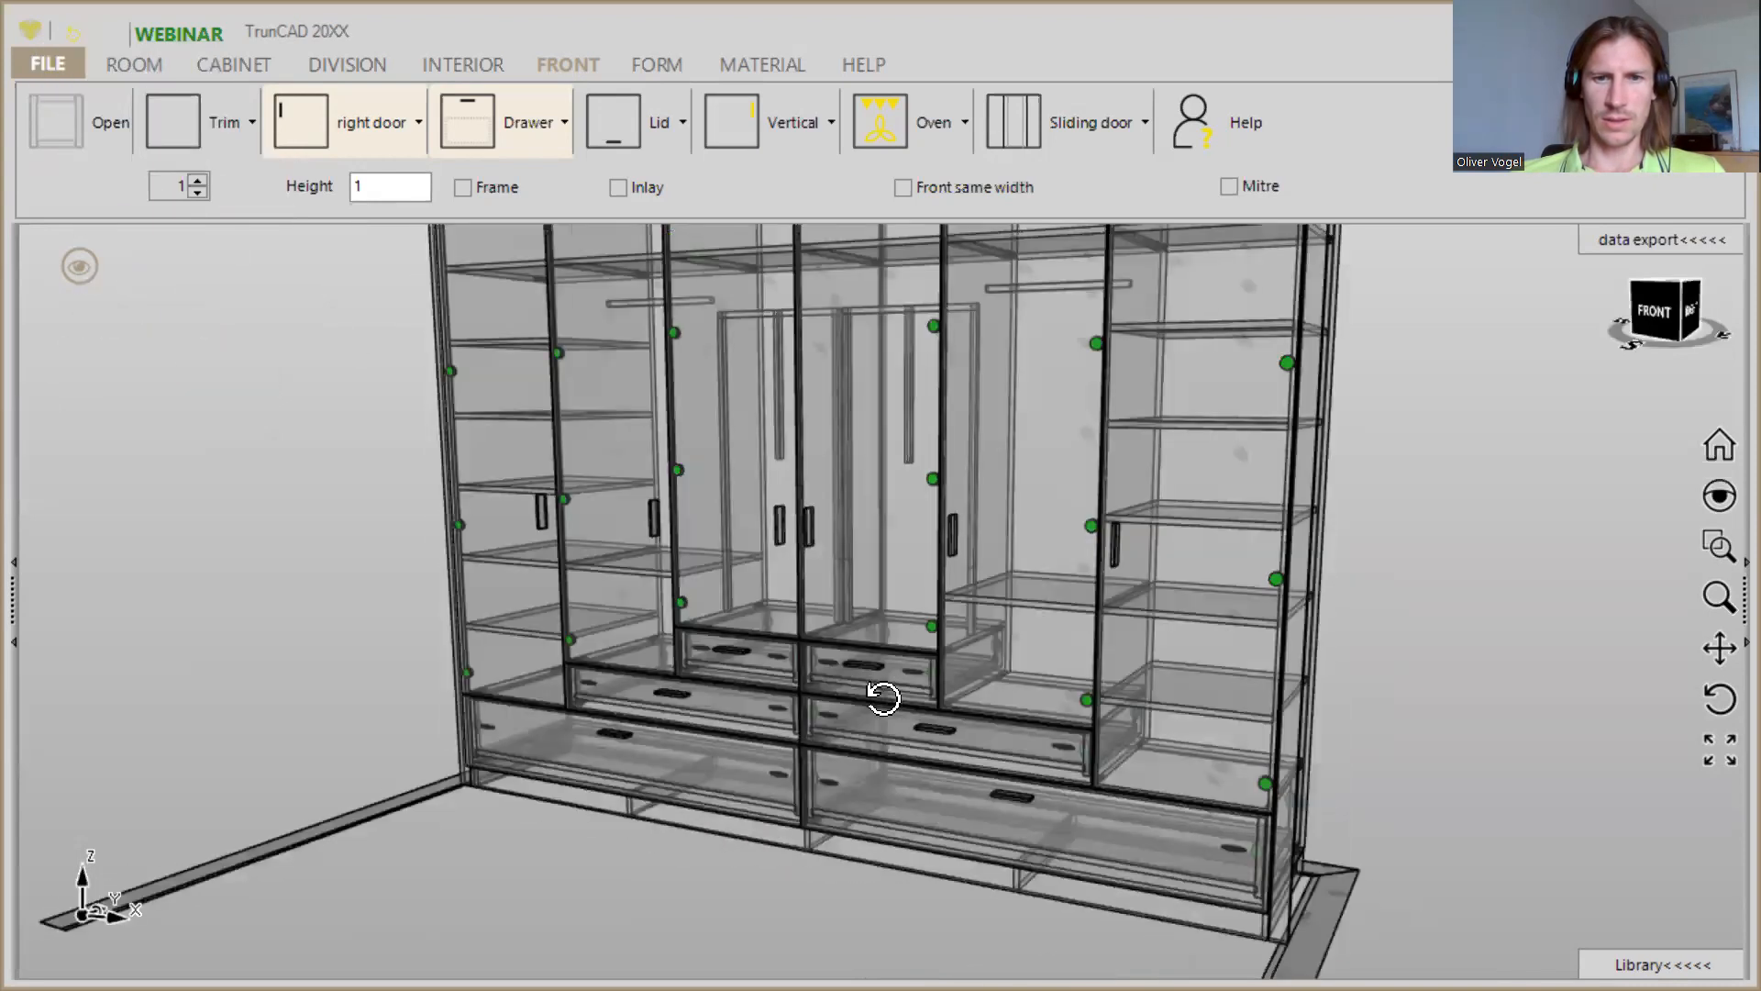
scroll(885, 690, down, 4)
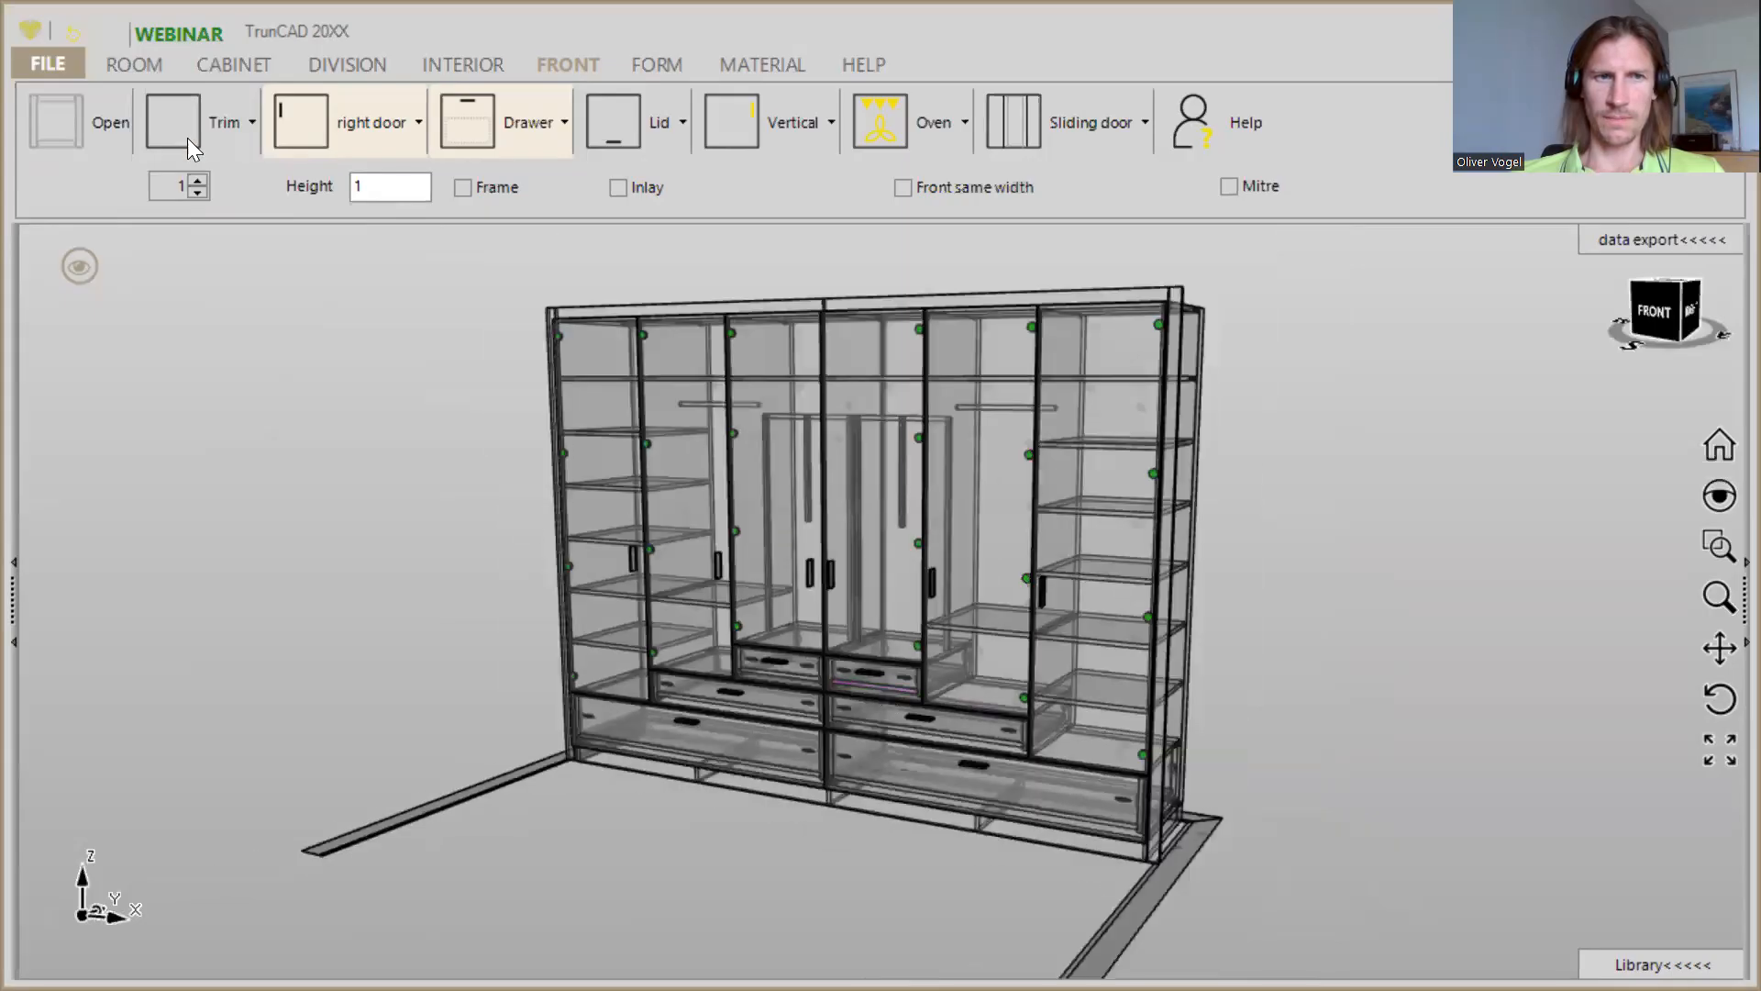
- Change the wardrobe's display to solid surfaces with black edges
click(90, 261)
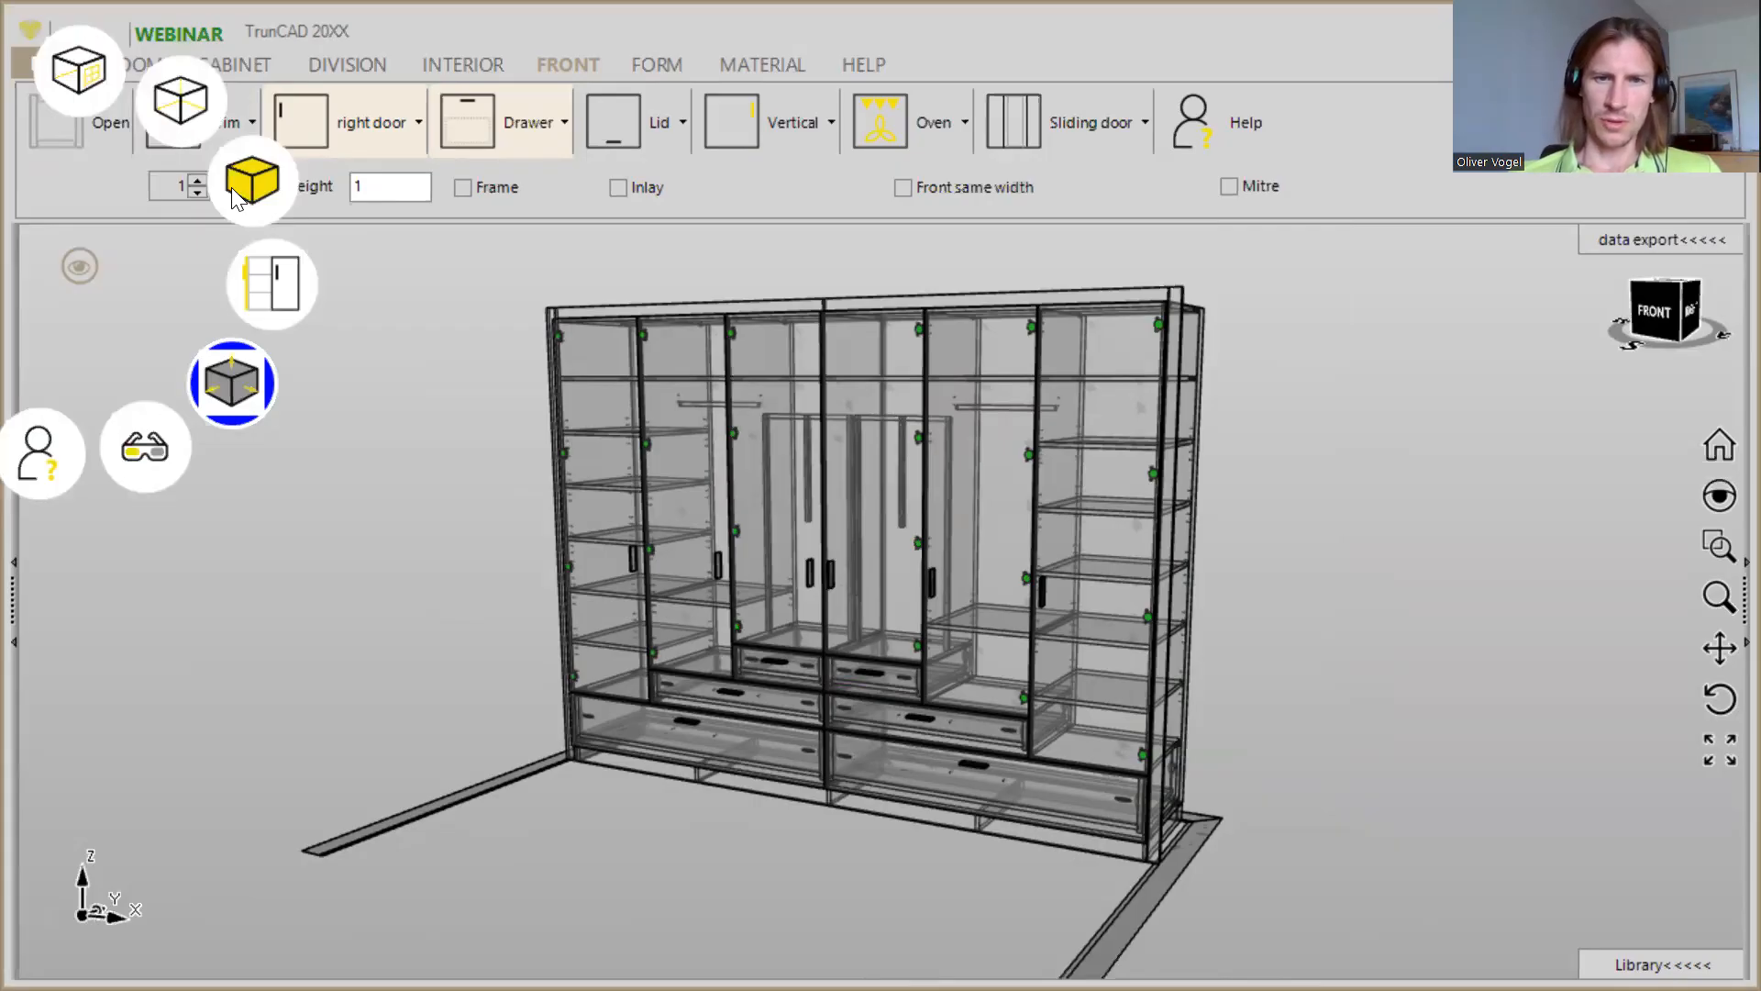
click(240, 187)
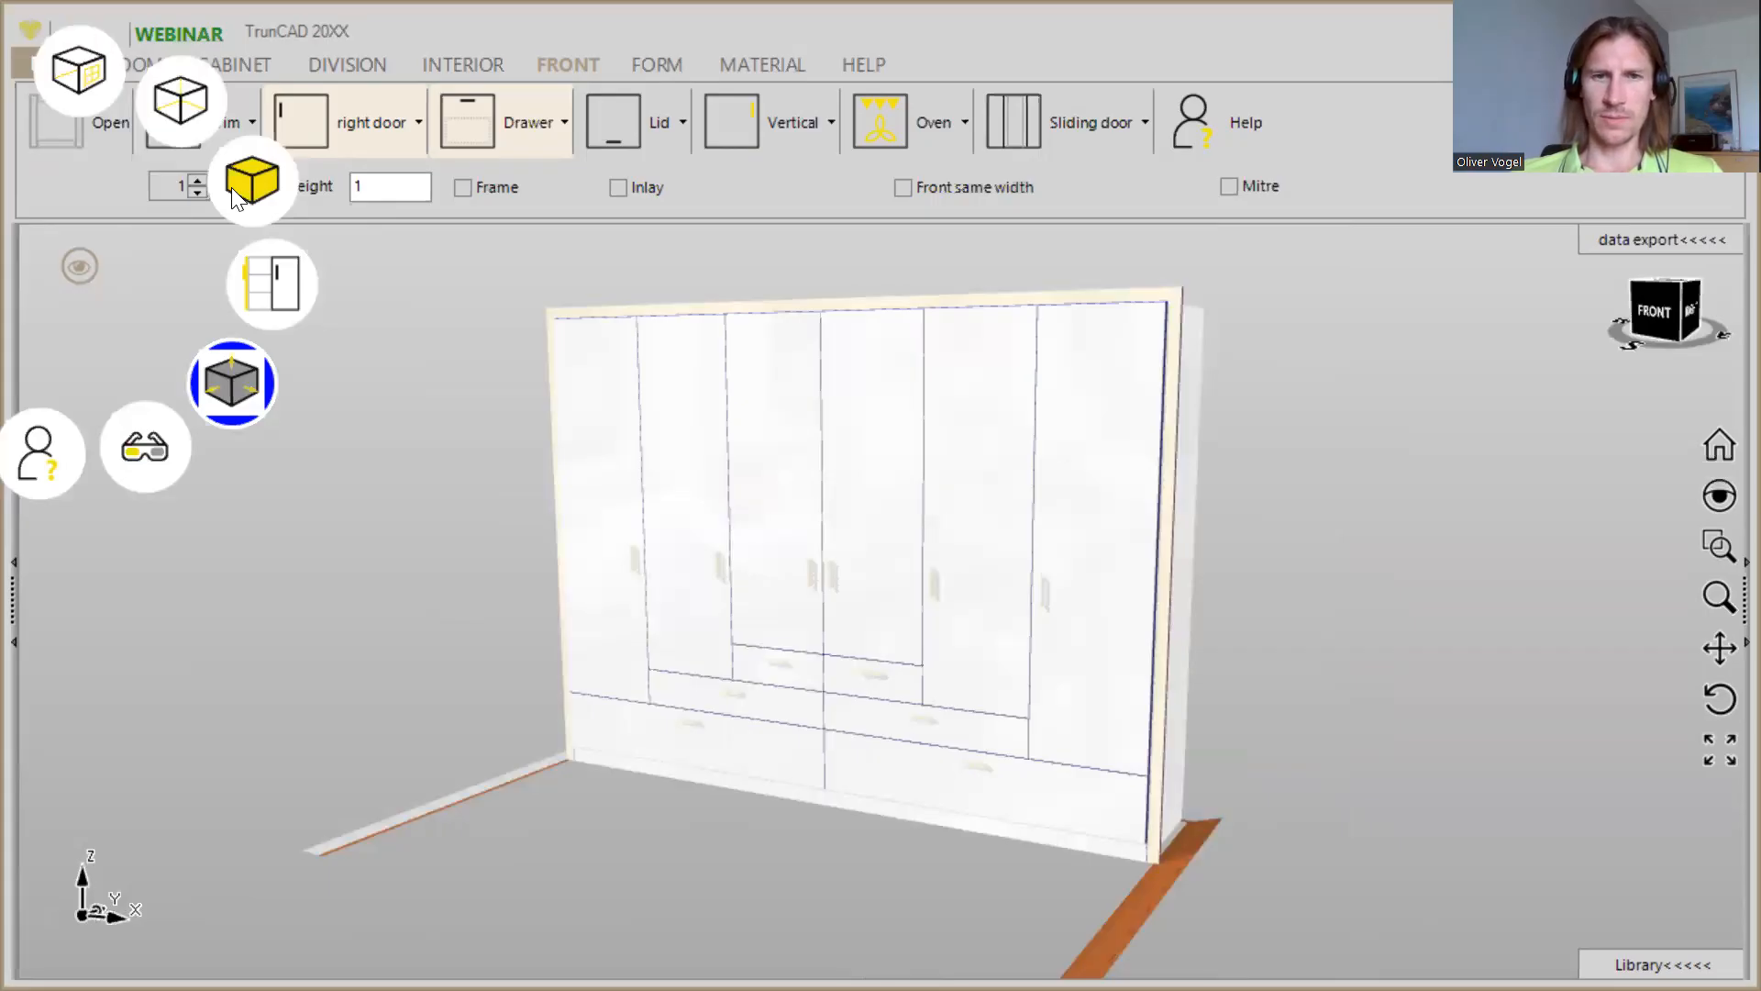
click(233, 189)
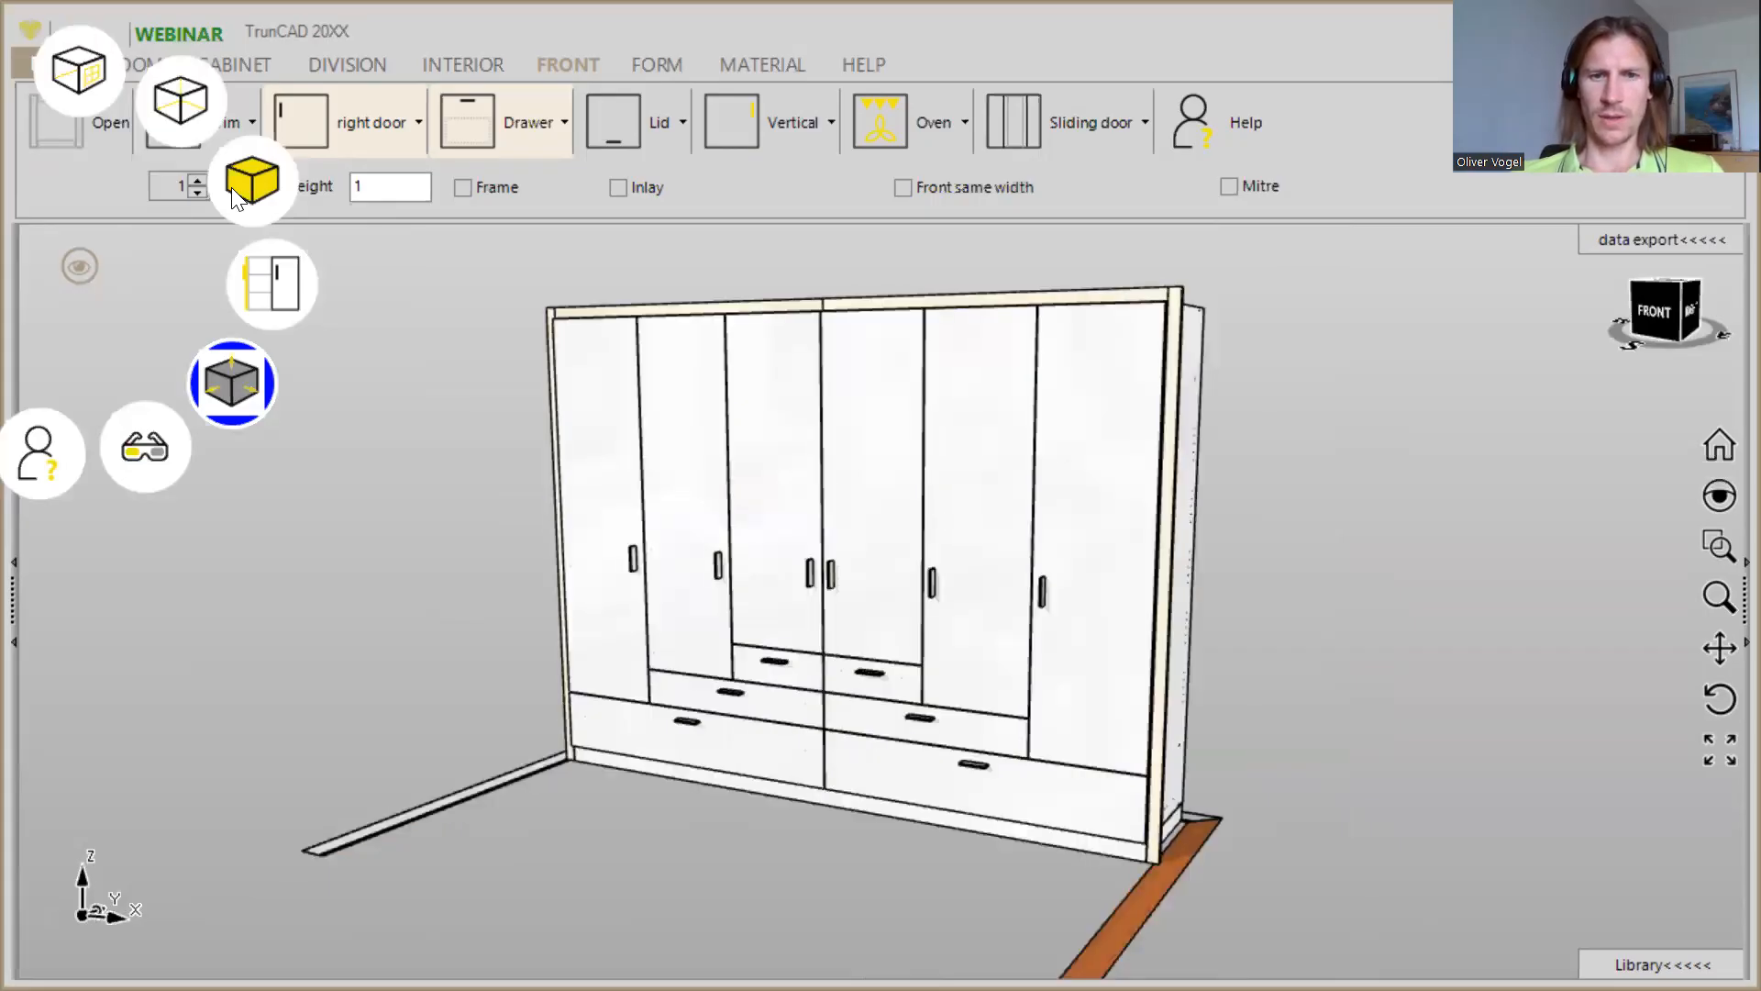
- Filter the materials to 18 mm, then apply Egger H1334 to the right cabinet's three doors and Egger H1199 to all drawer fronts
click(763, 65)
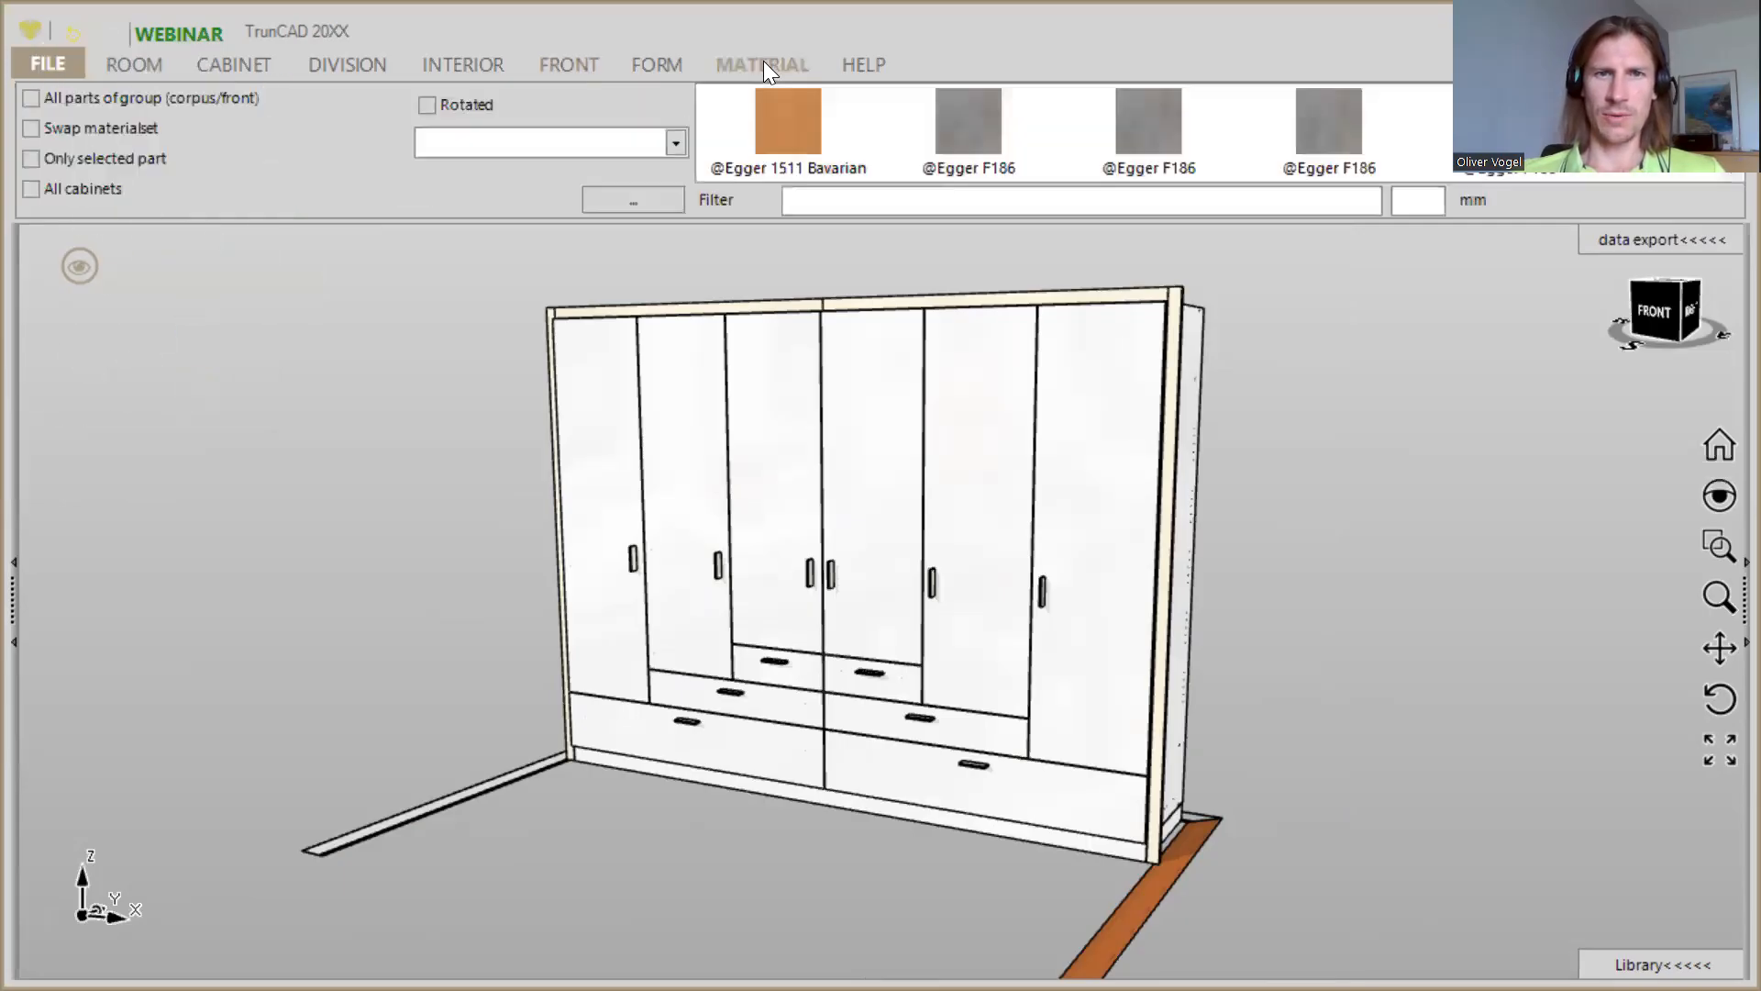
click(1414, 201)
text(18)
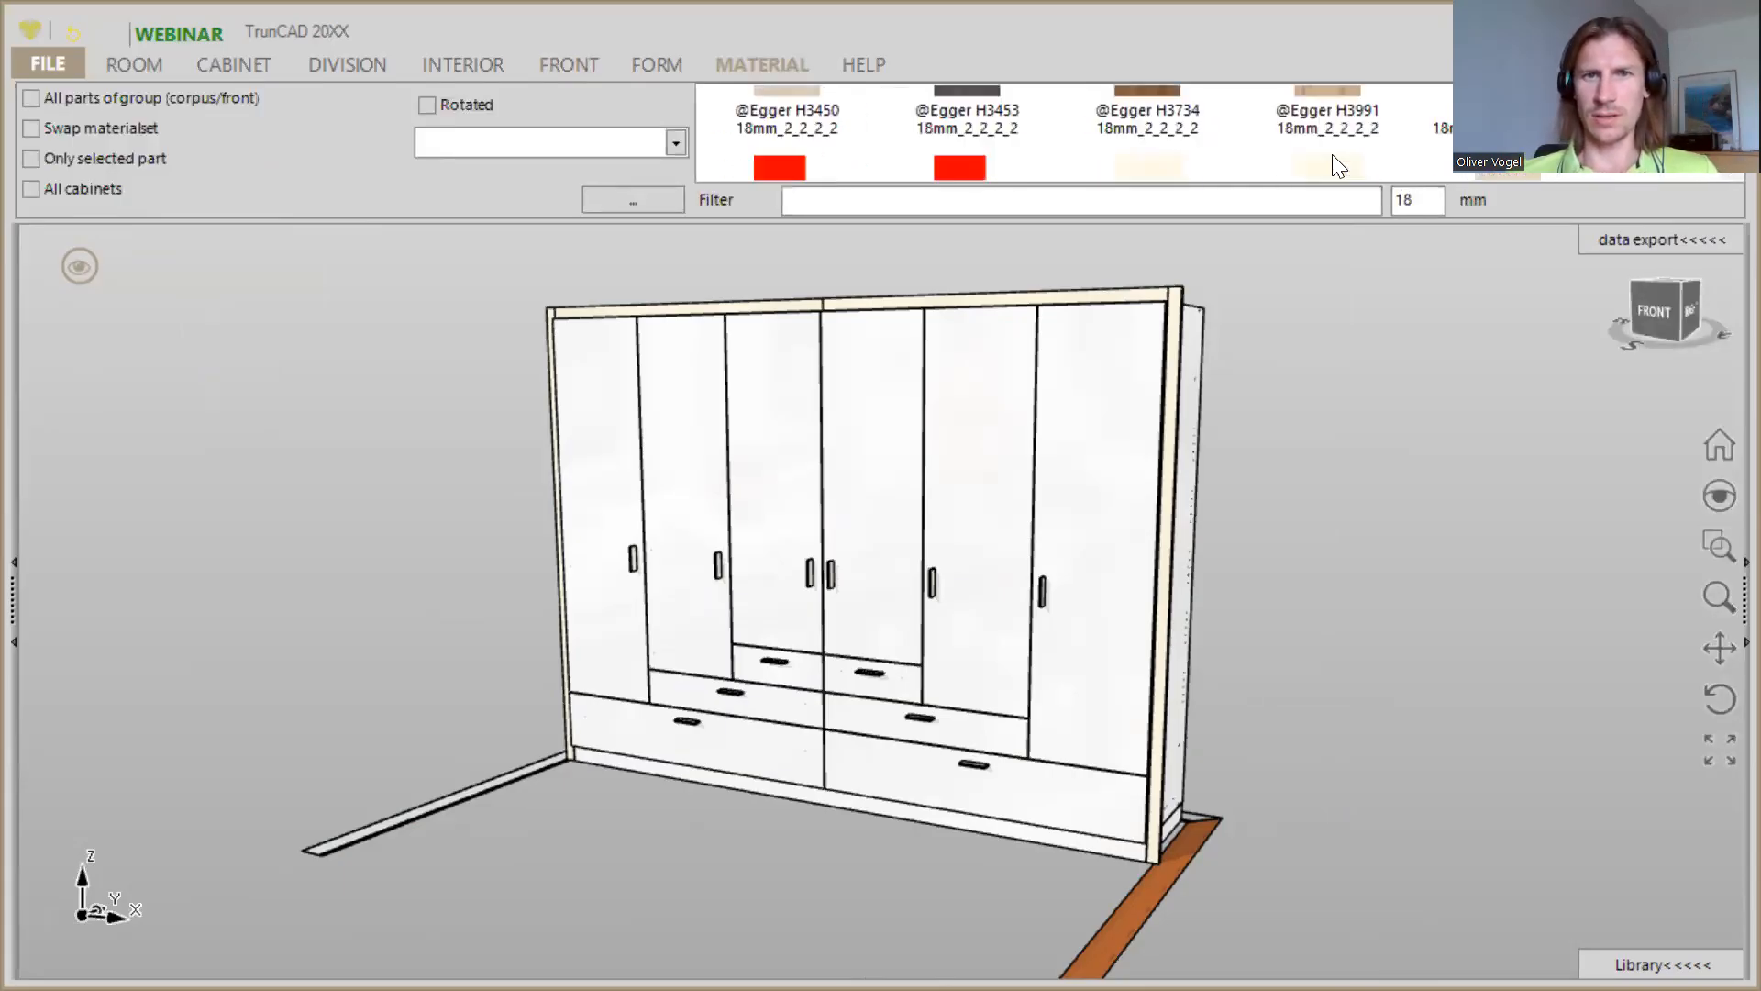
drag(971, 92, 1060, 403)
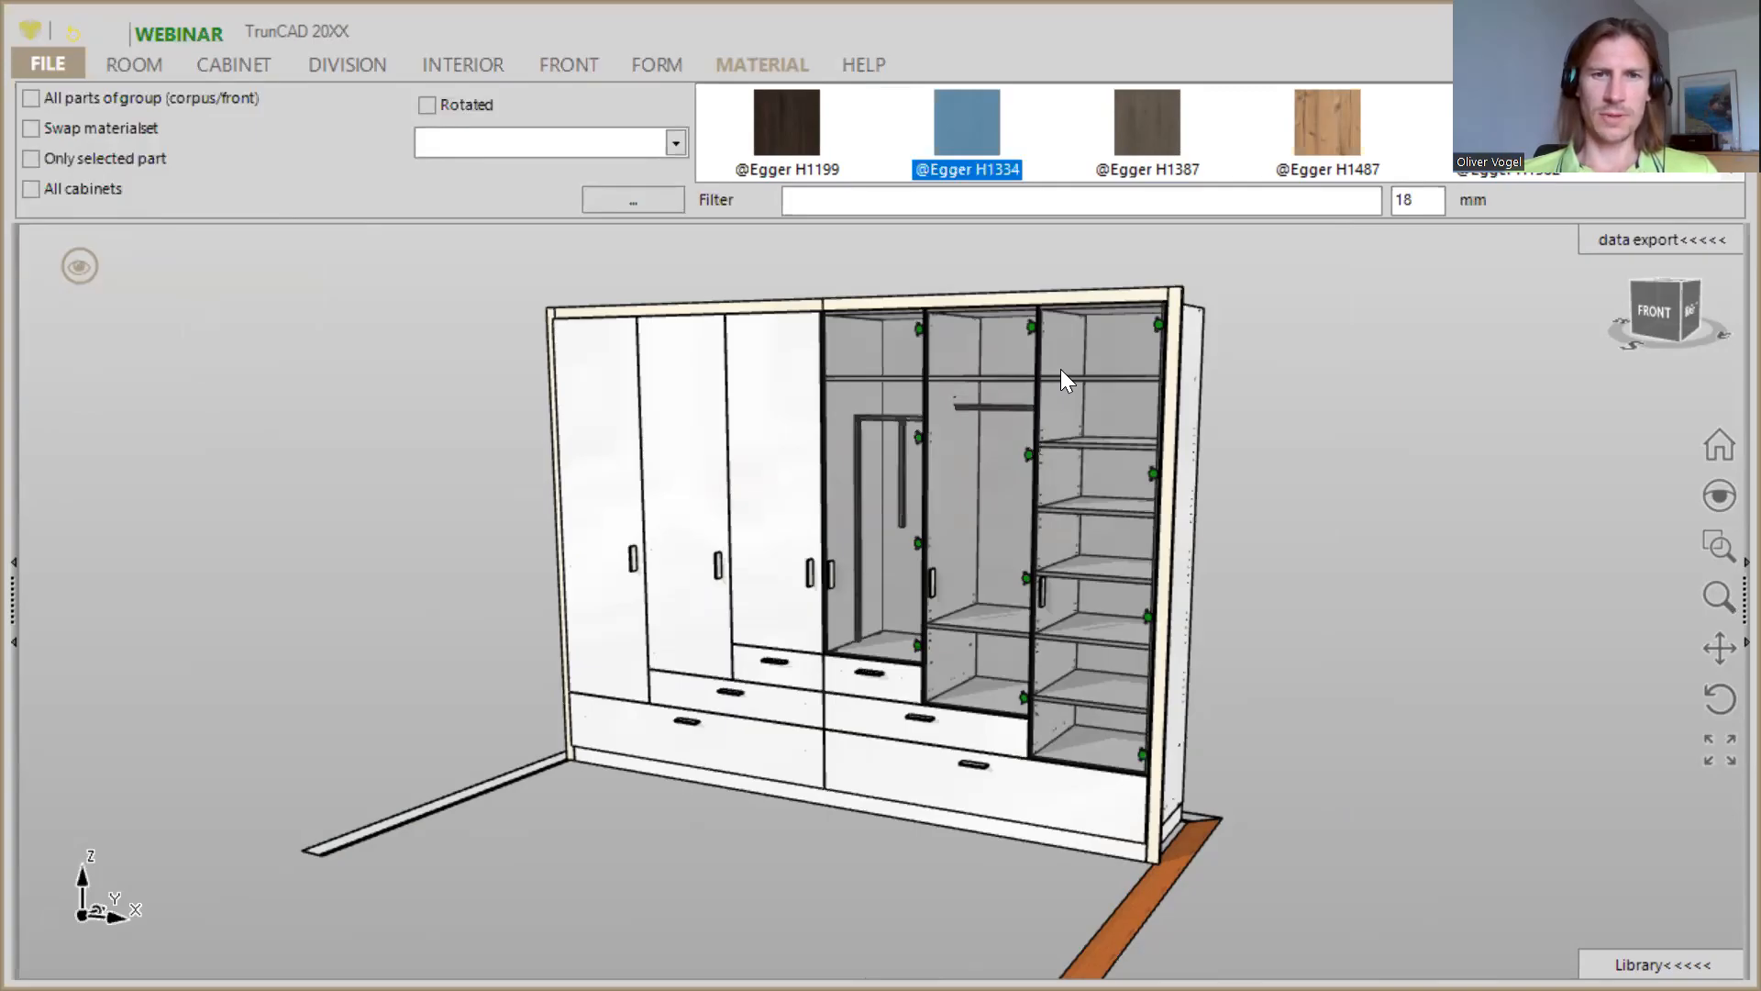
click(942, 427)
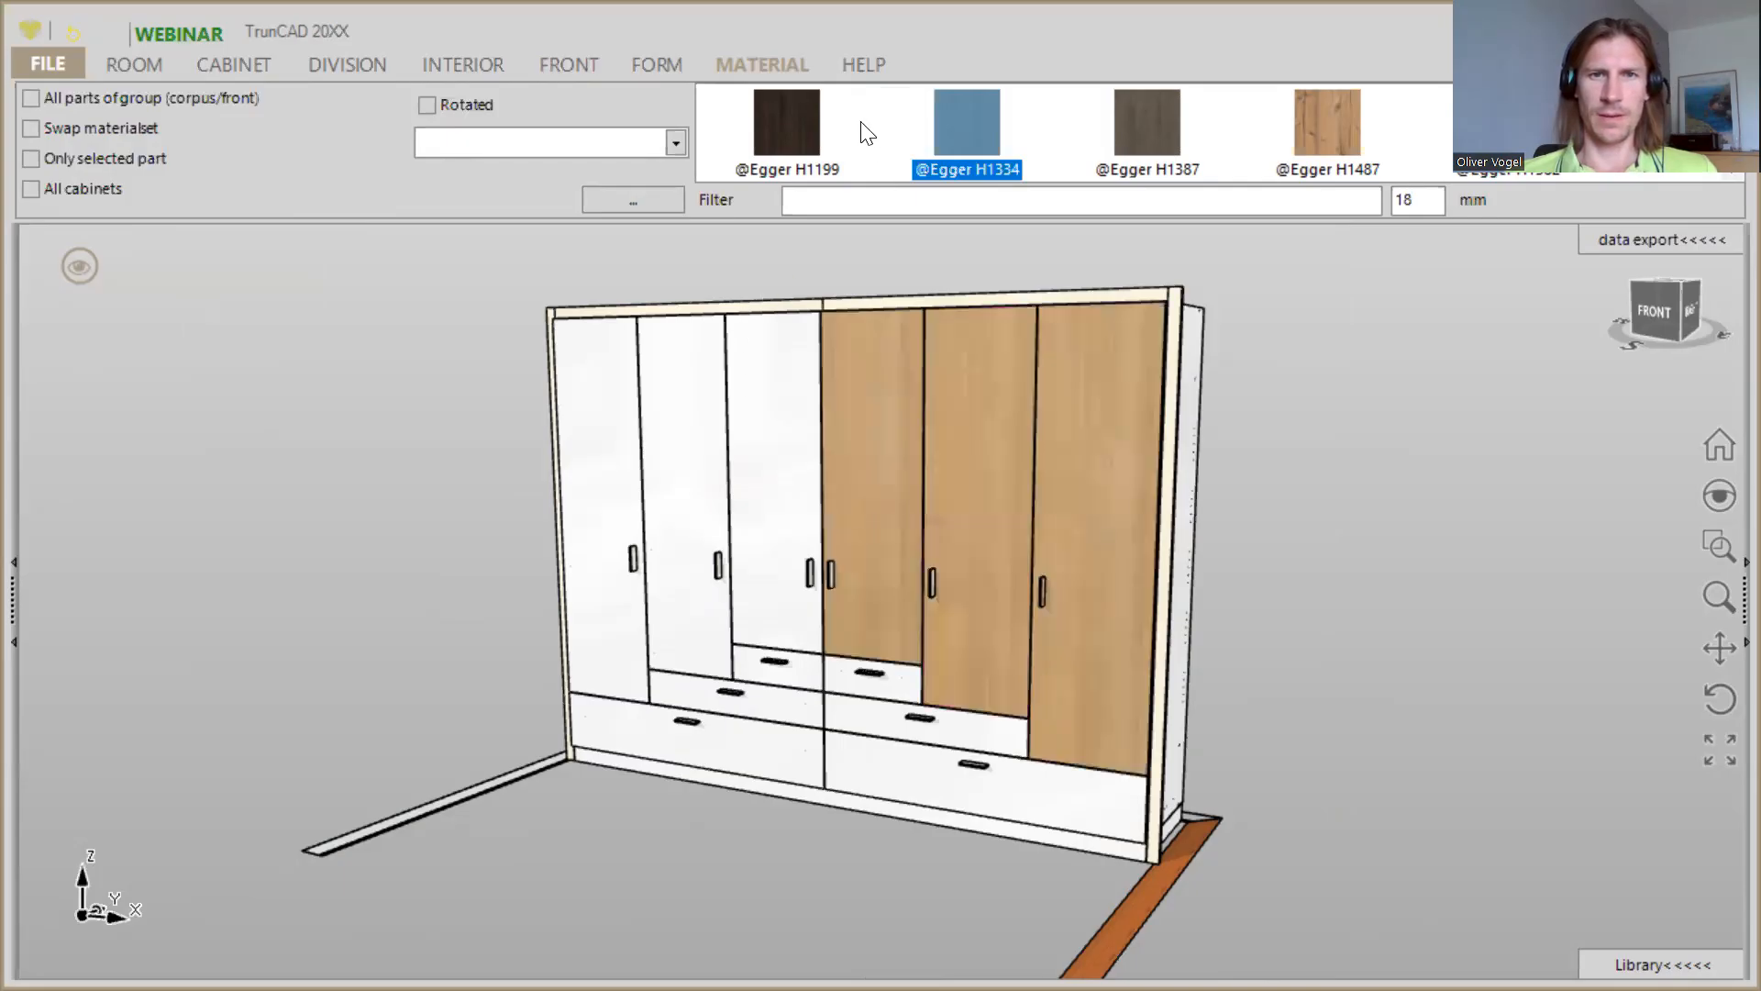
click(785, 123)
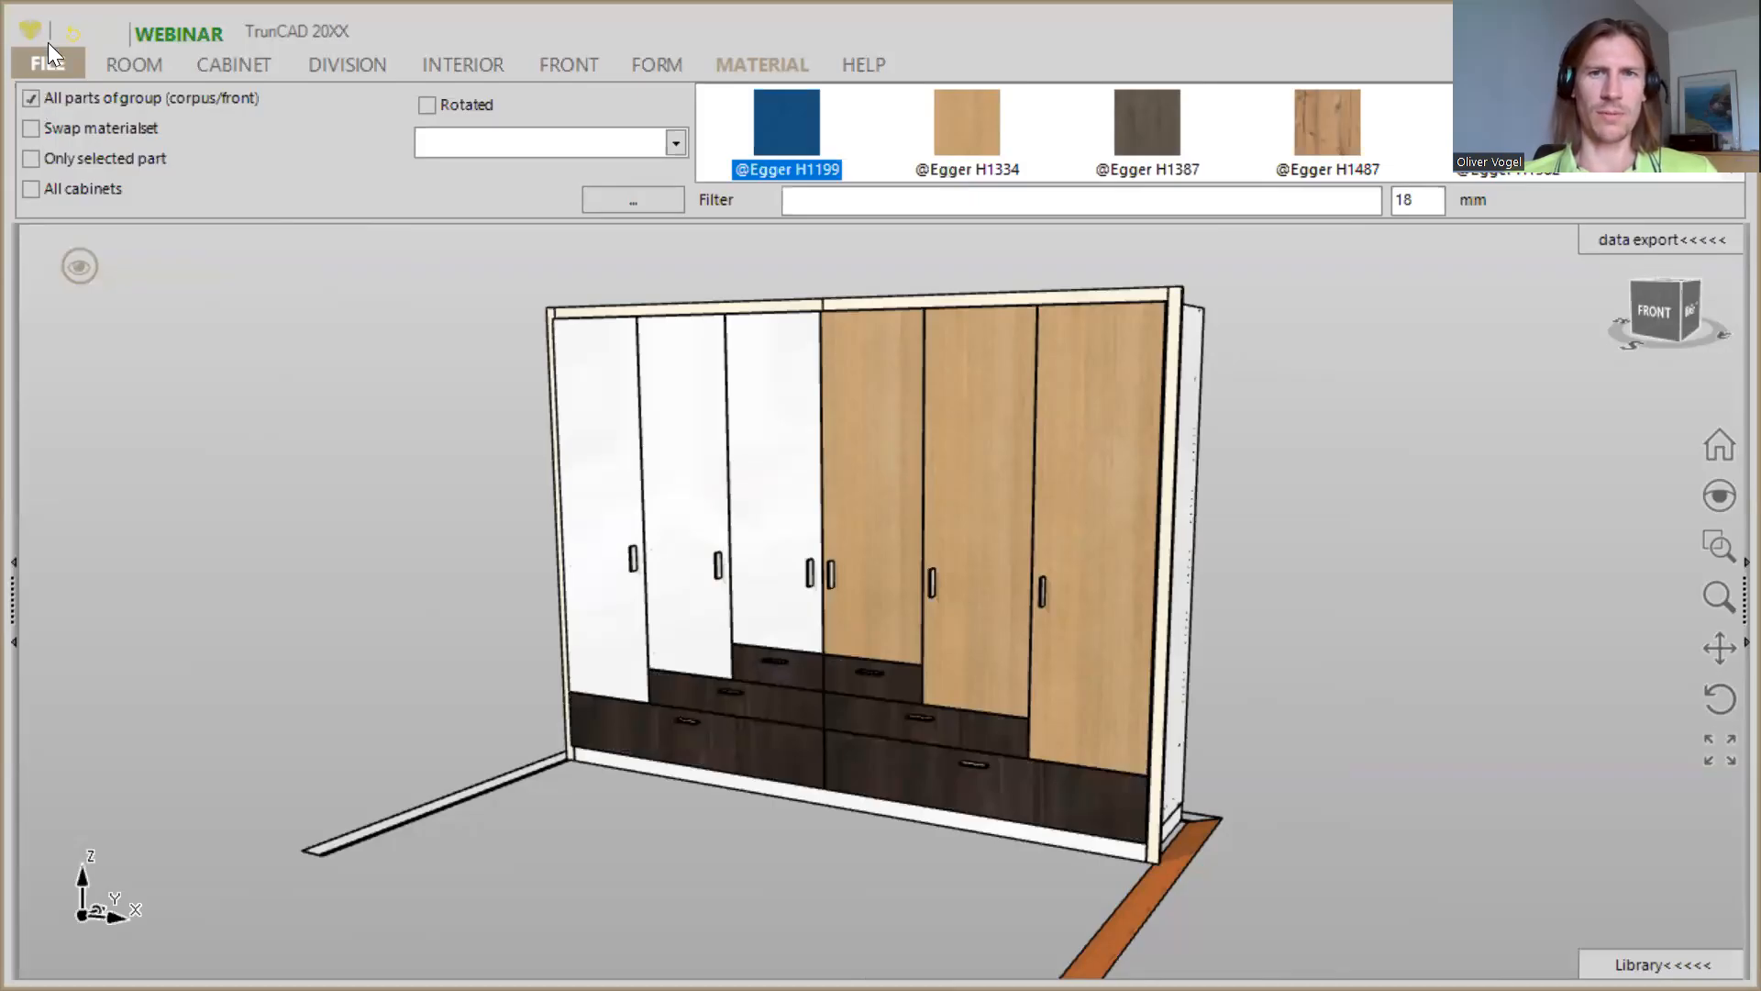
- Apply the Egger H3090 material to all the wardrobe's doors and drawer fronts
scroll(1191, 123, down, 3)
scroll(1191, 133, down, 3)
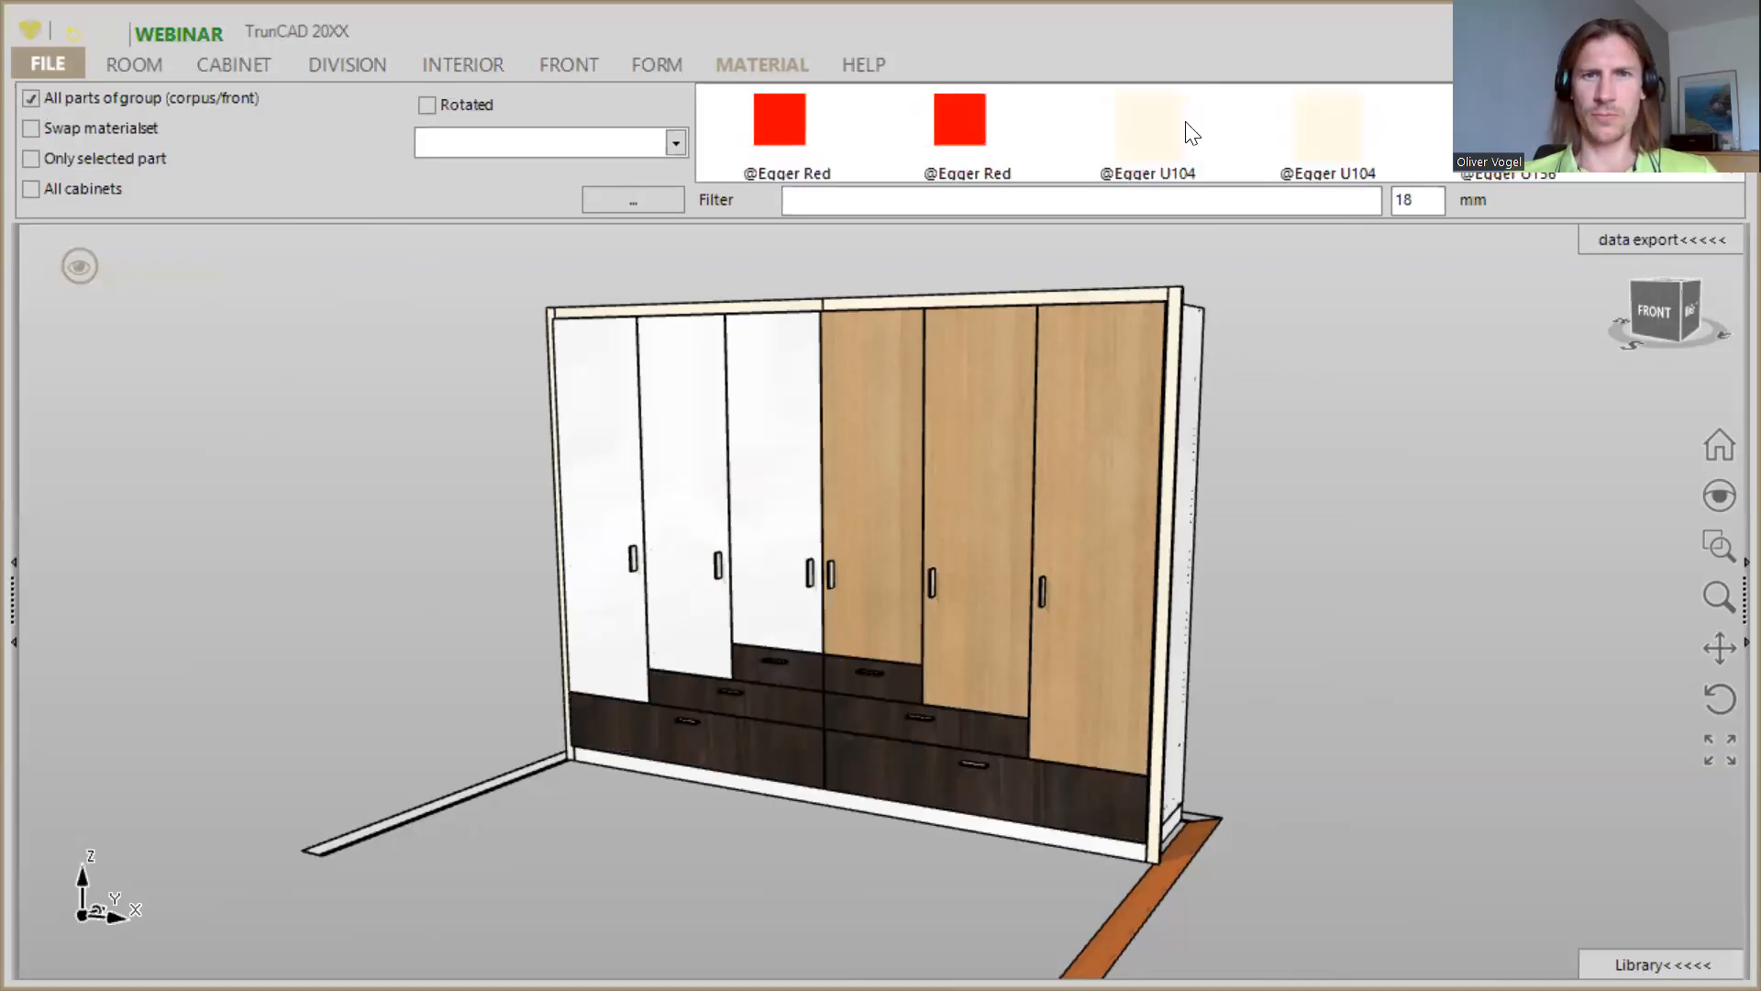
scroll(1190, 133, down, 3)
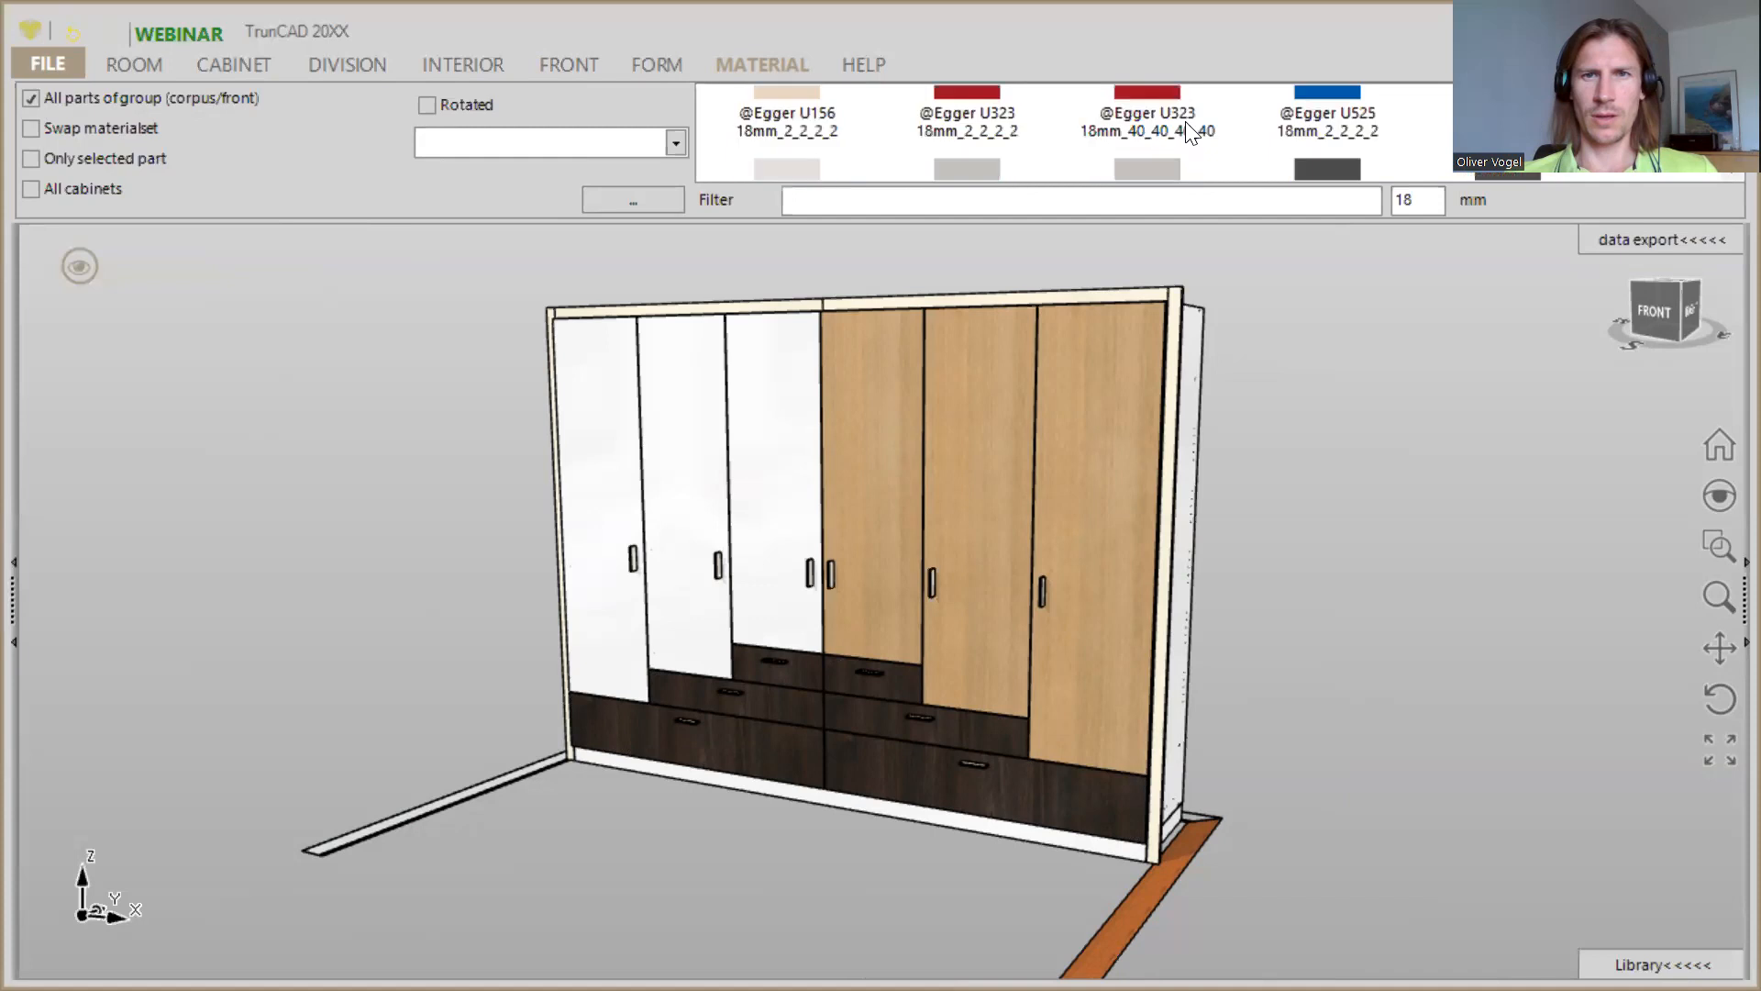
scroll(1191, 133, down, 1)
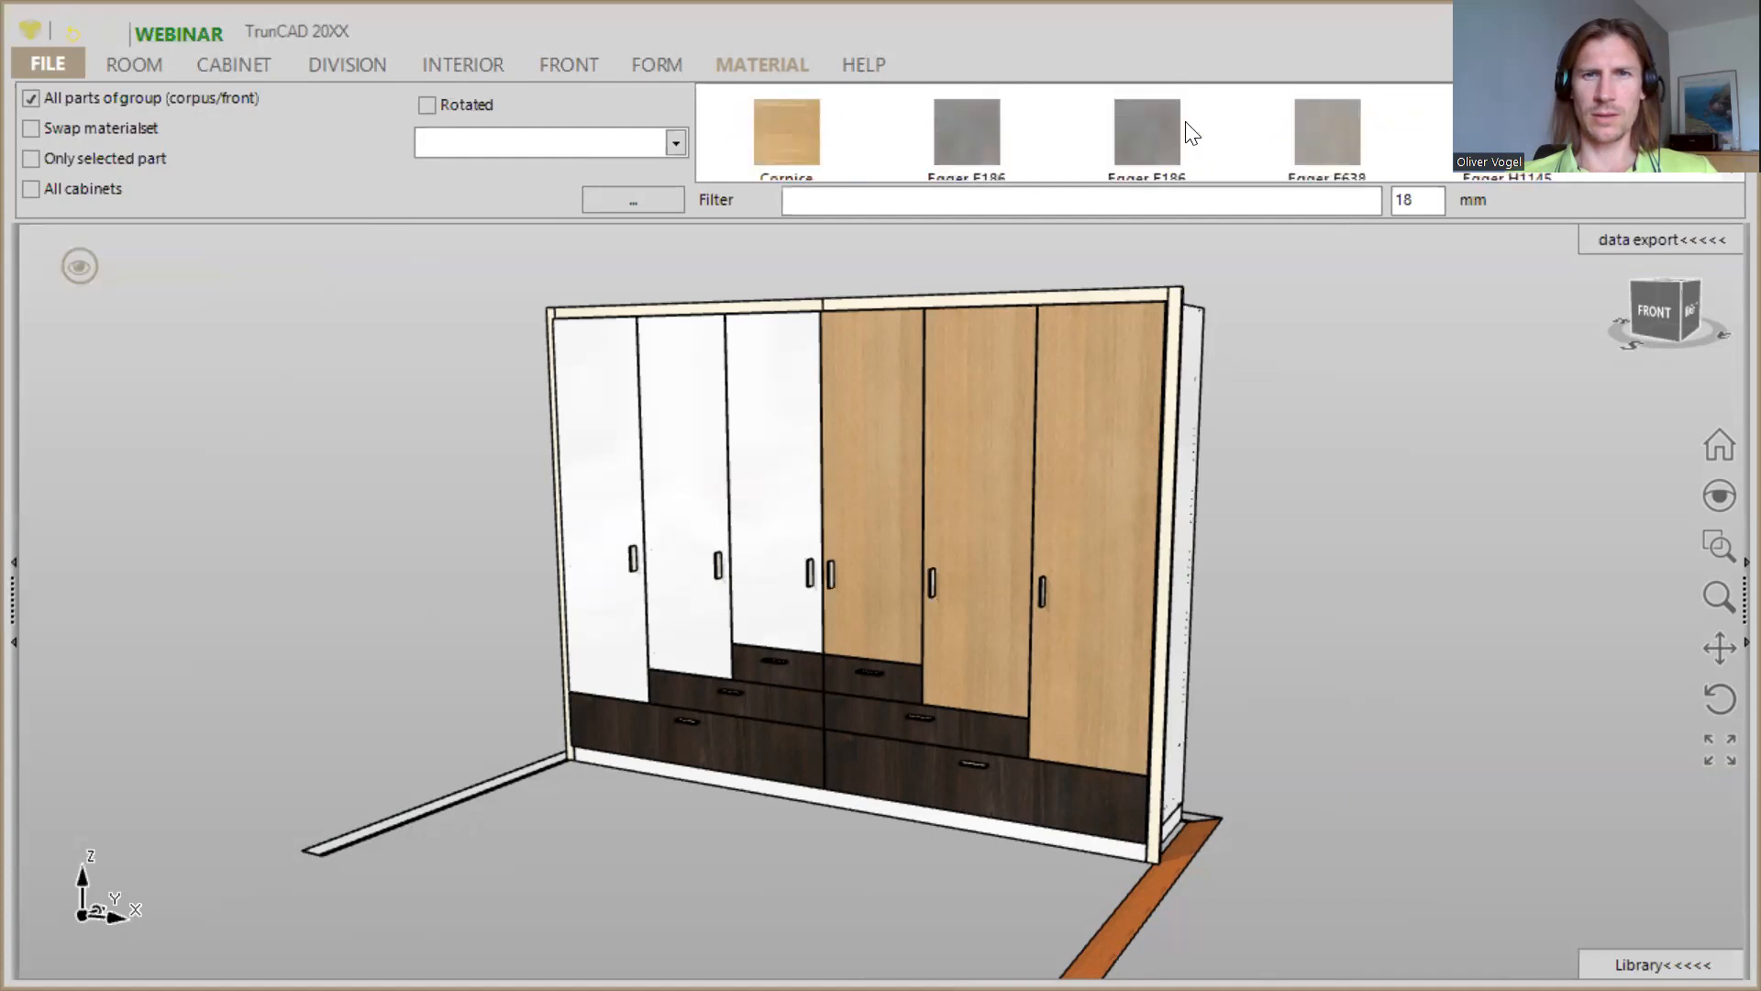
scroll(1191, 133, down, 3)
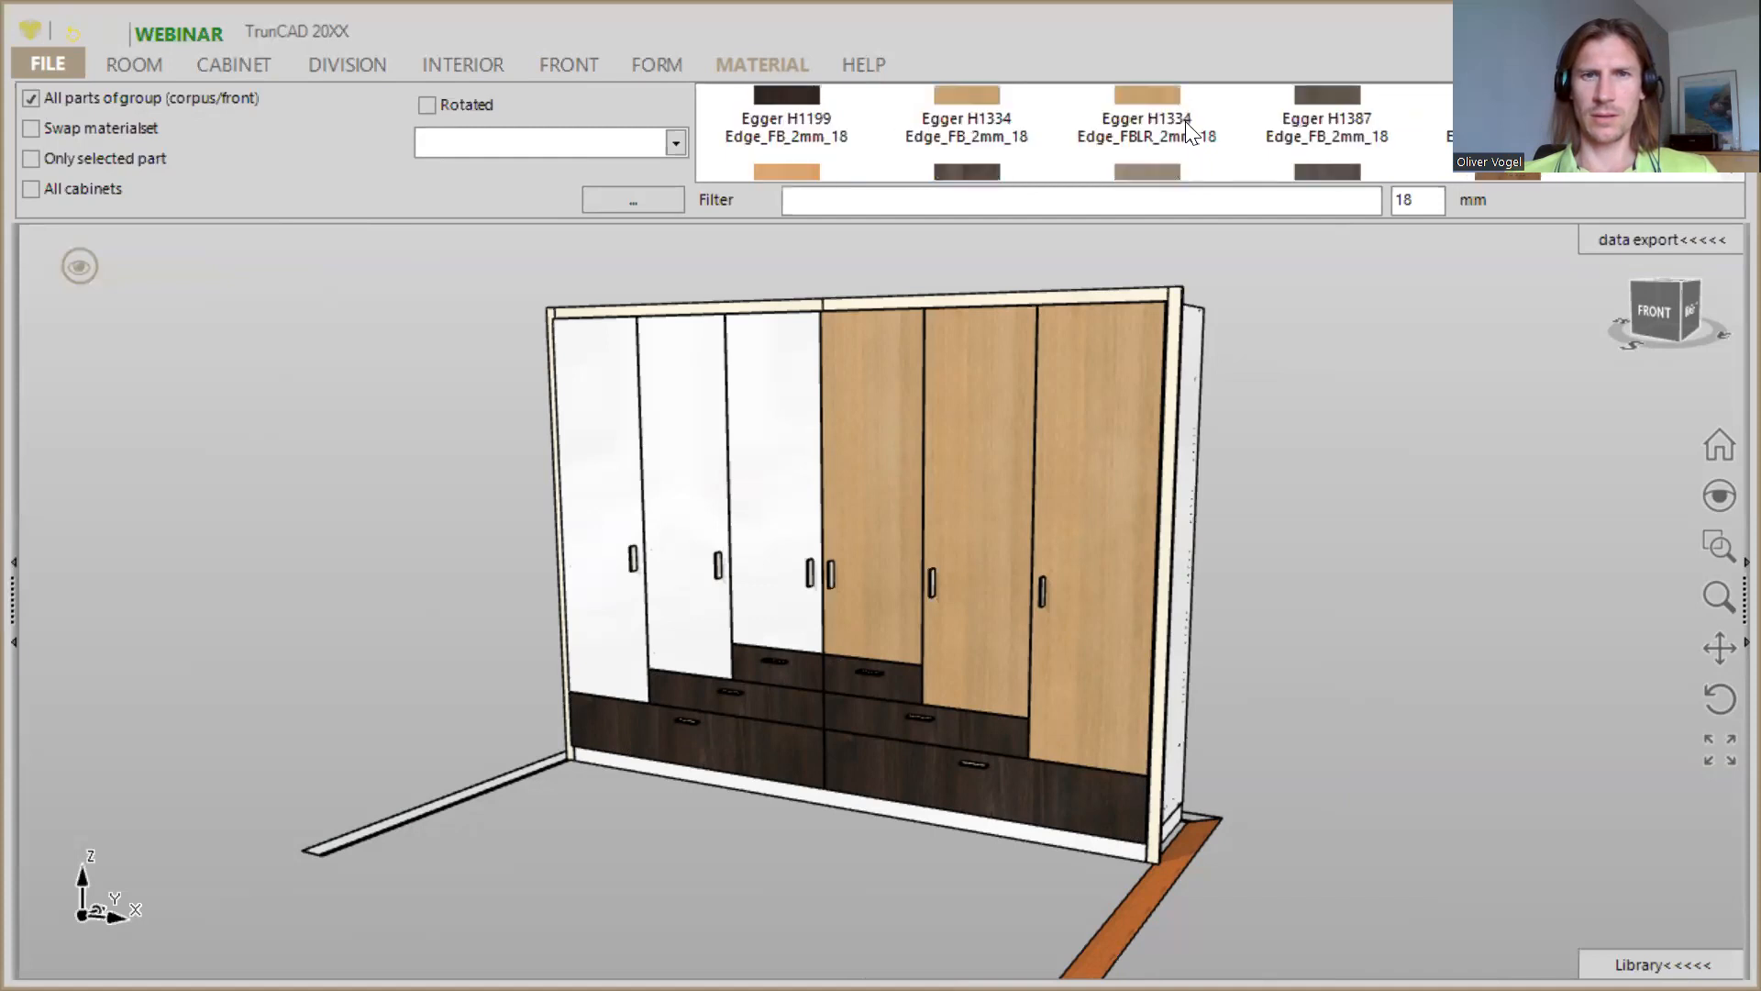
scroll(1190, 133, down, 1)
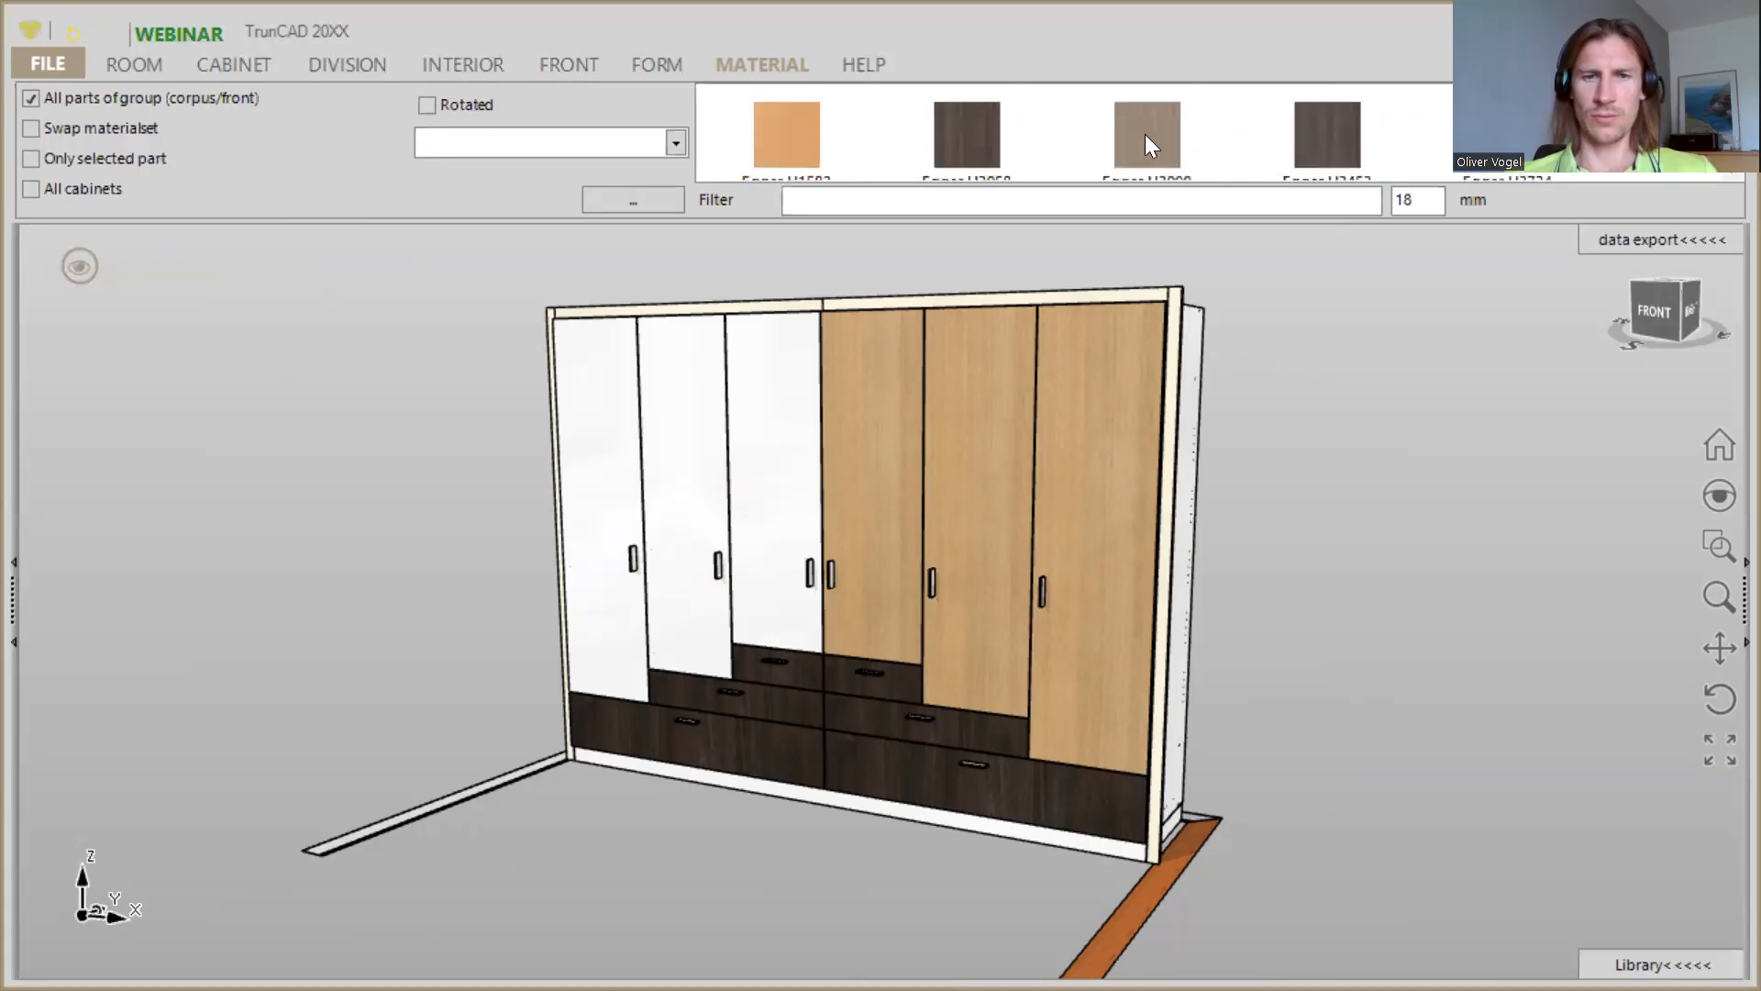
click(1145, 134)
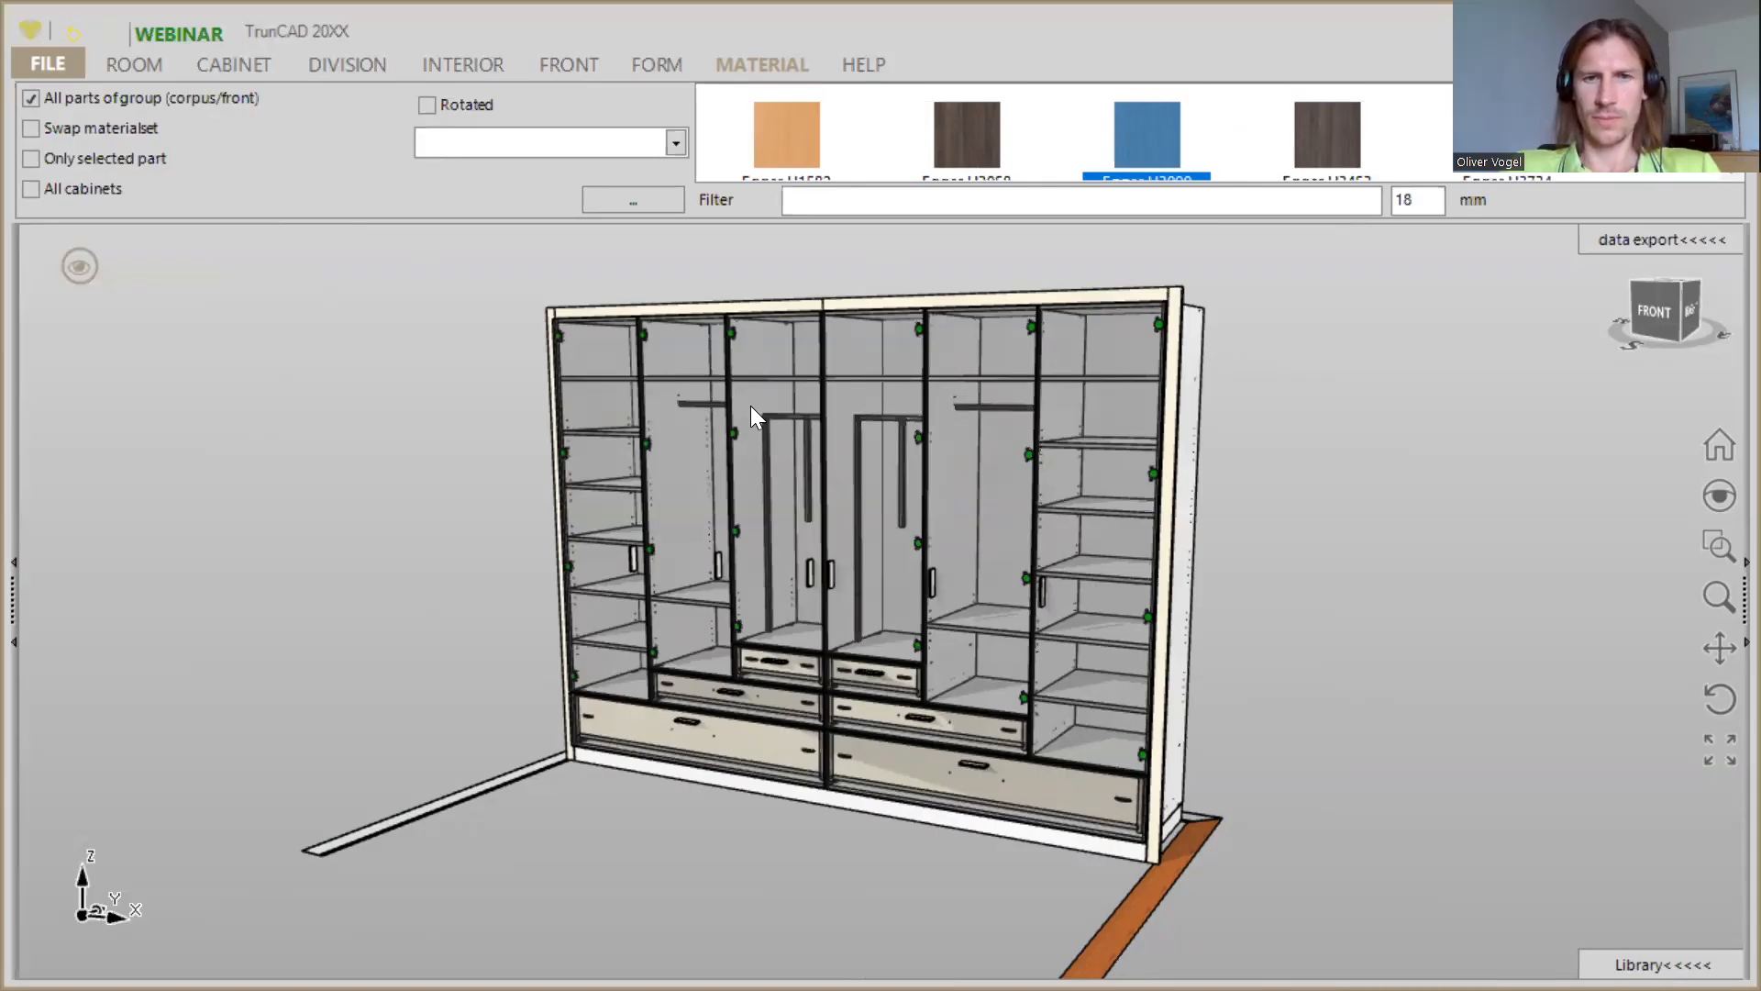
click(750, 405)
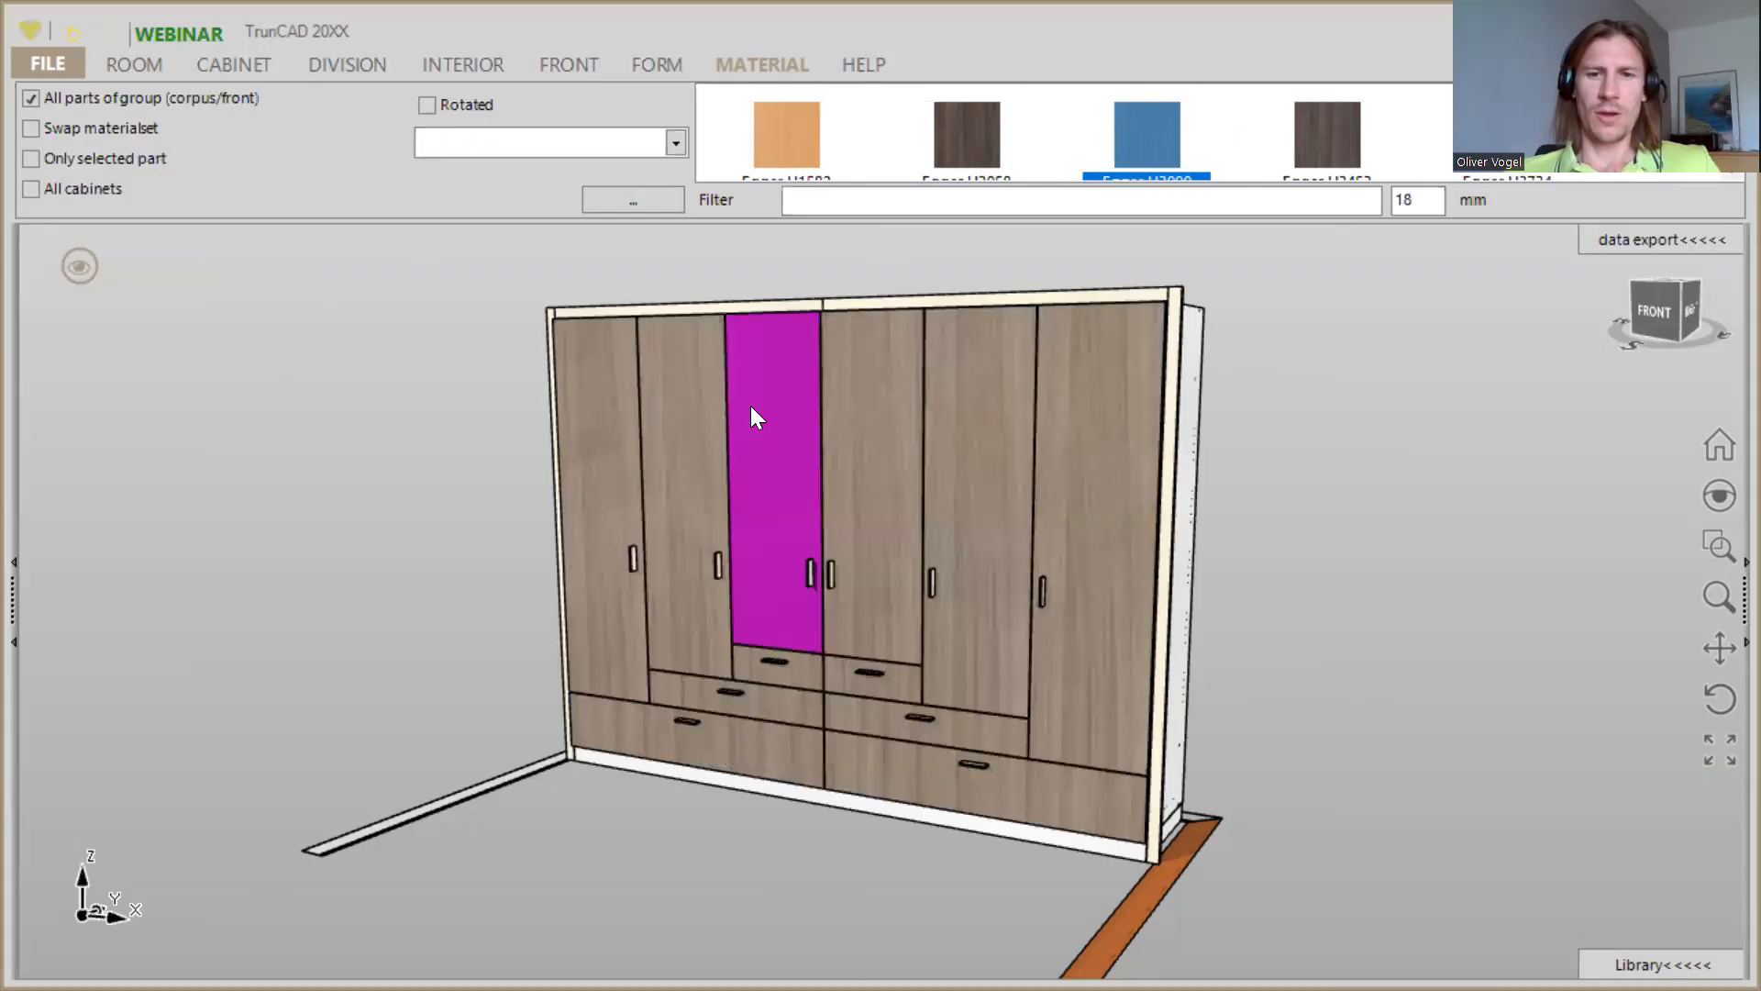
- Show the room's walls and floor around the wardrobe and apply the light orange Egger H1582 wood material to the floor
click(83, 264)
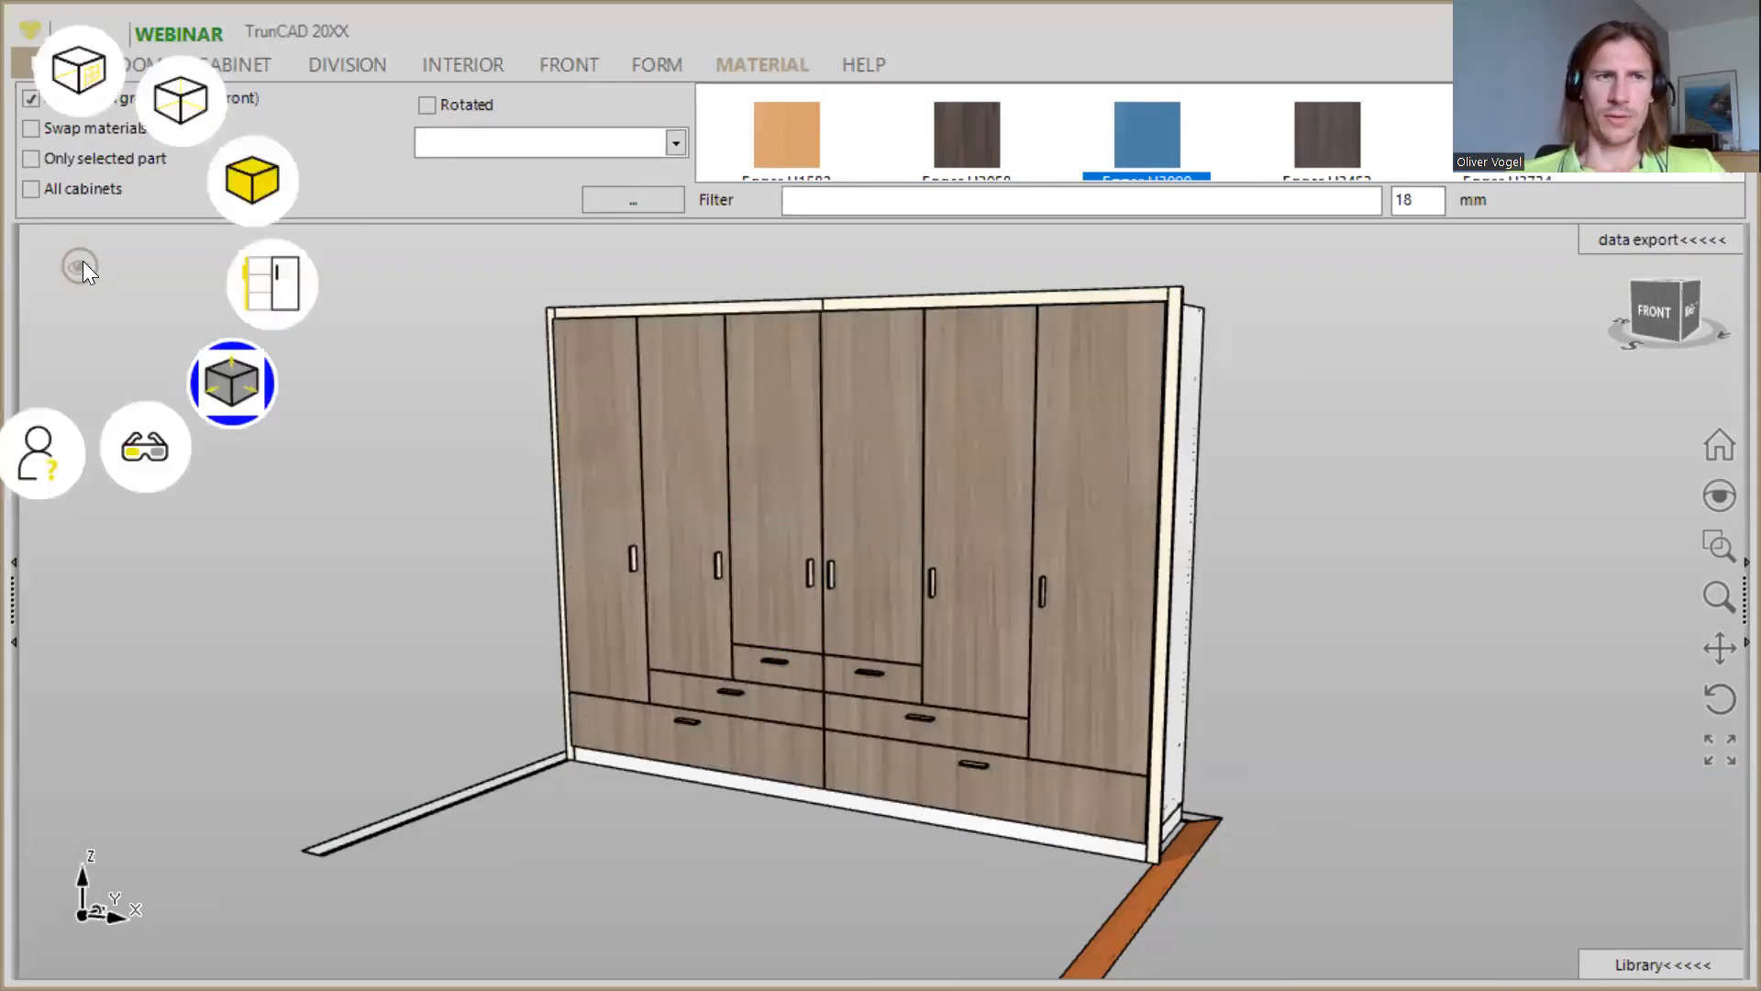
click(88, 92)
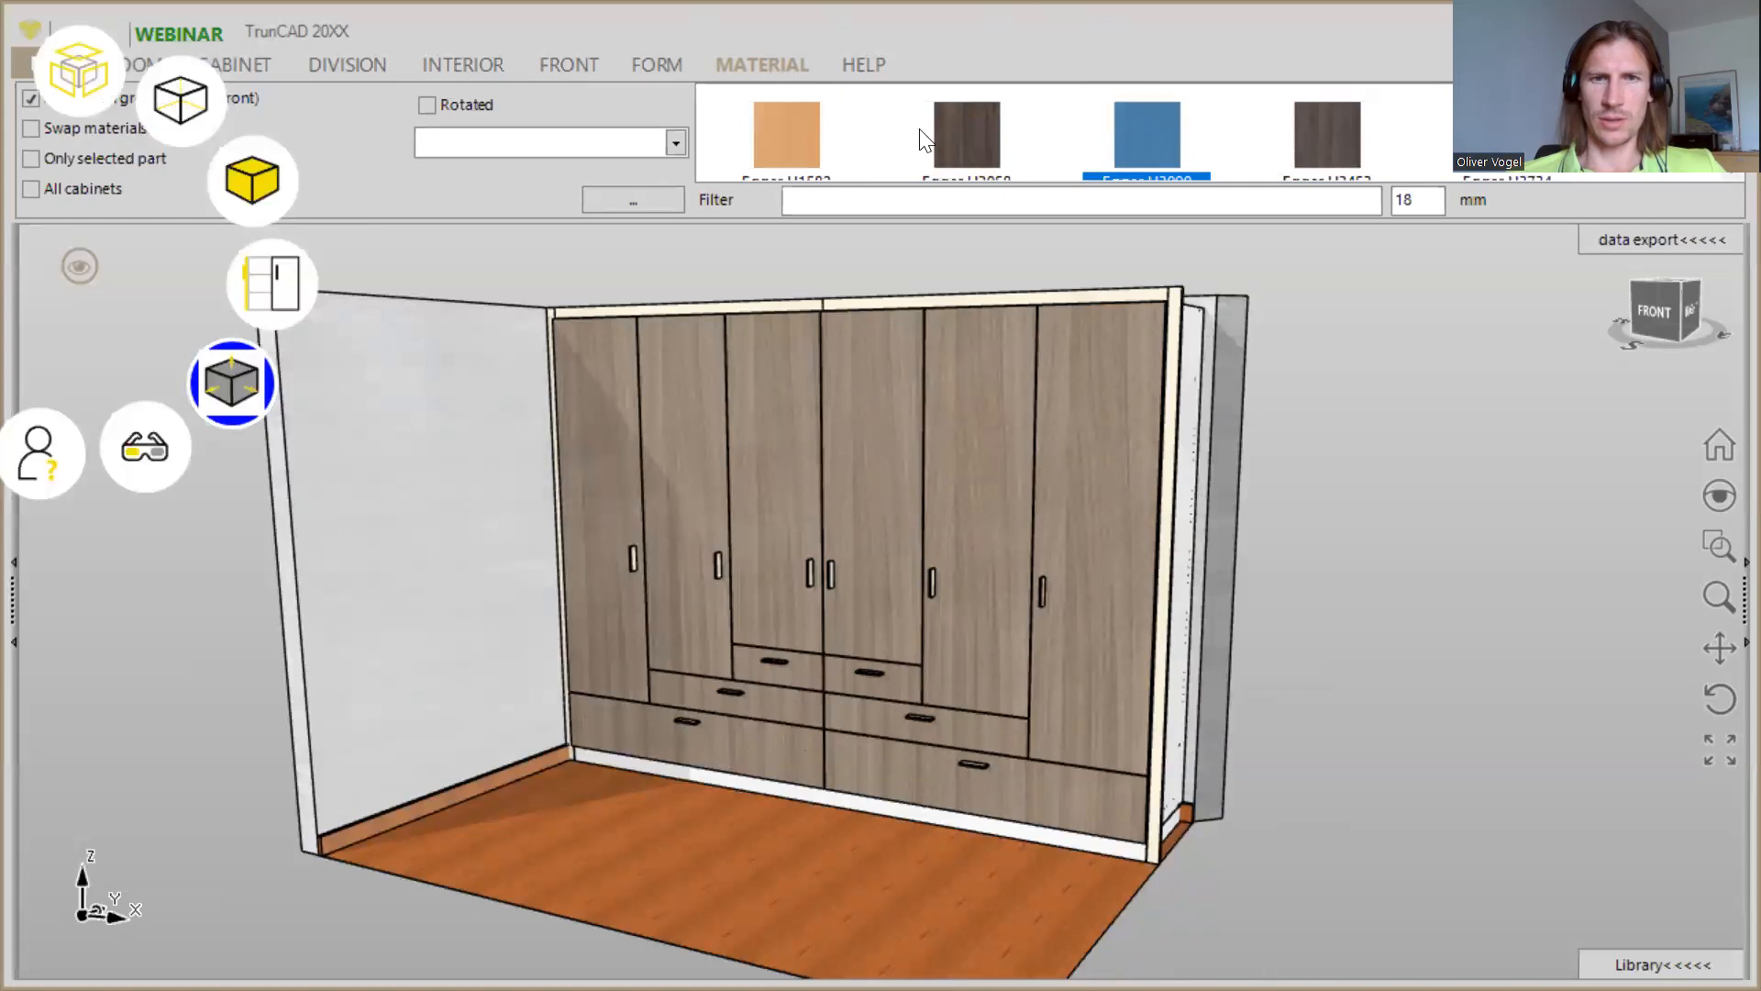
click(789, 136)
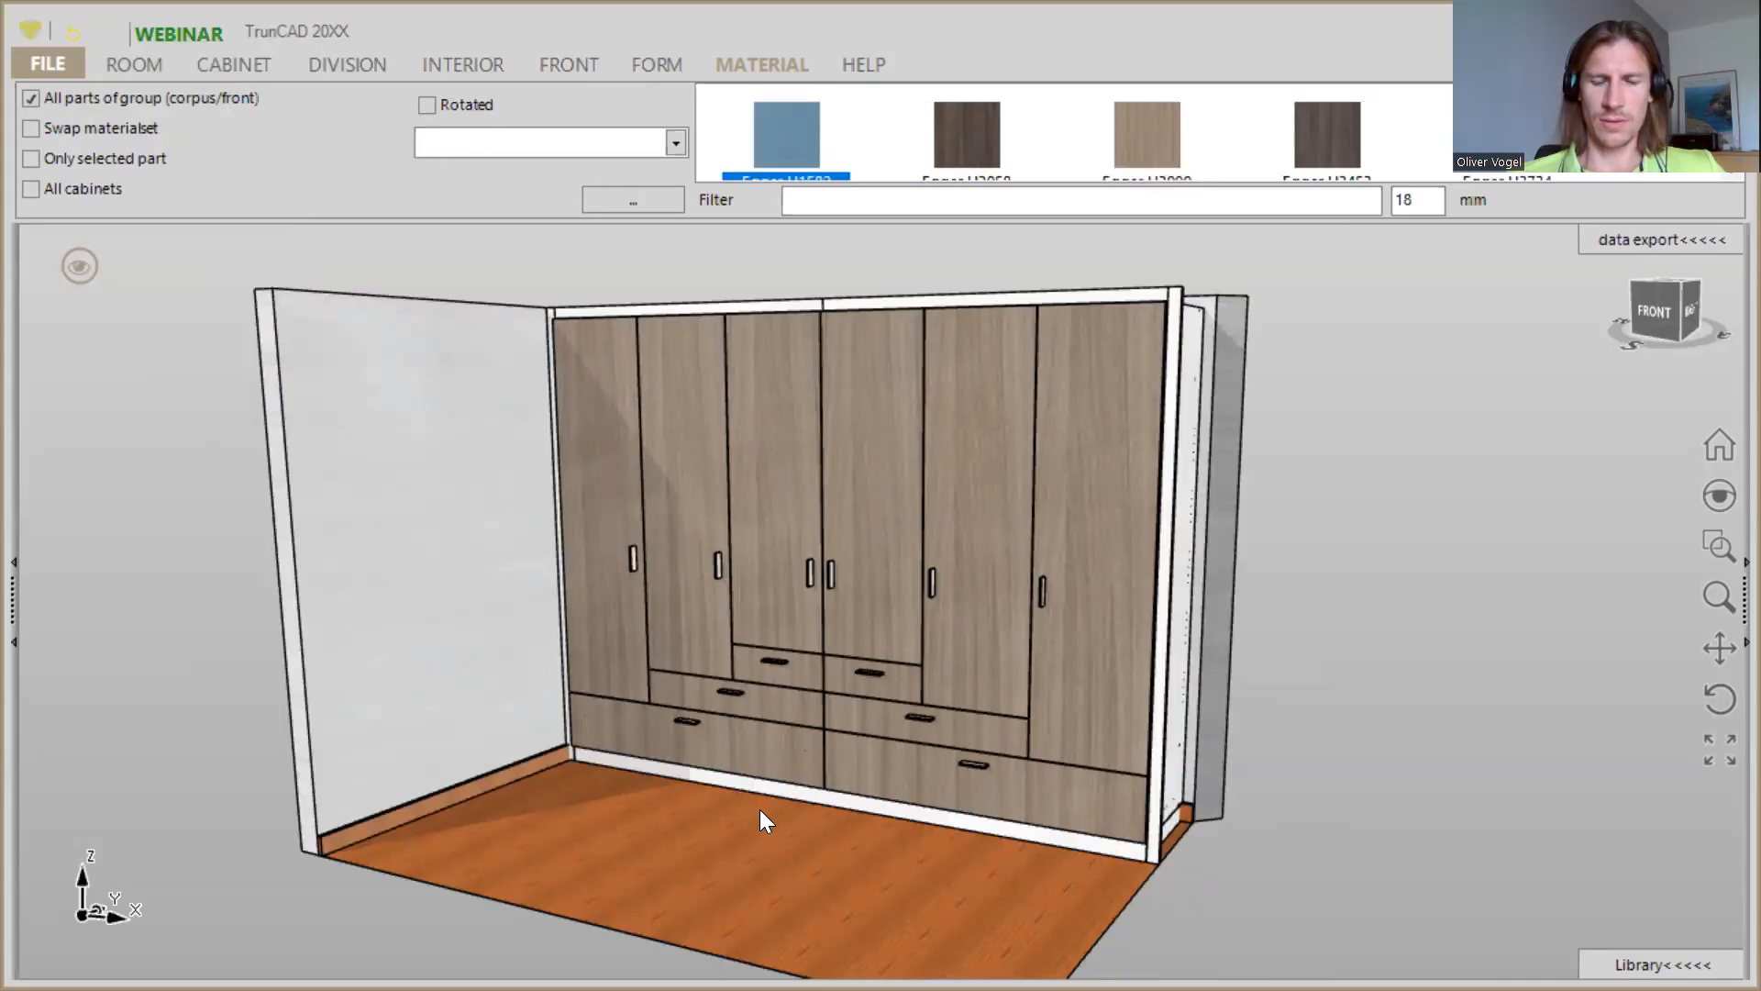
click(761, 812)
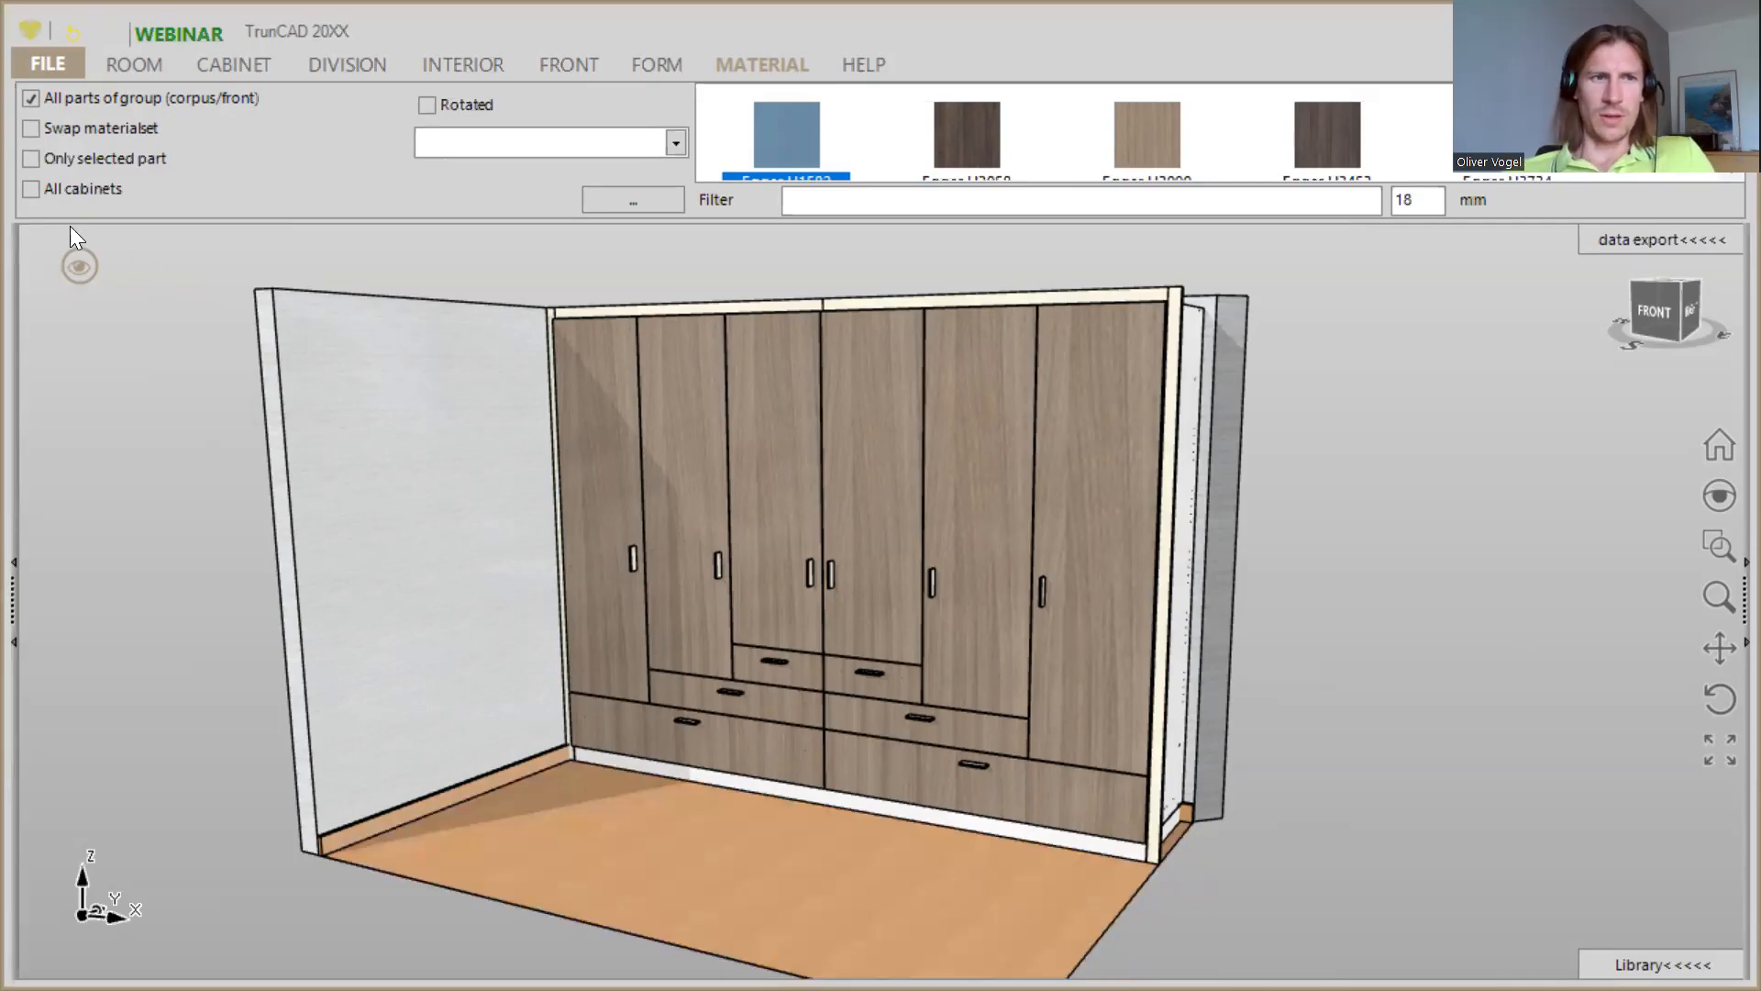
- Display the wardrobe with all its doors and drawers open
click(79, 267)
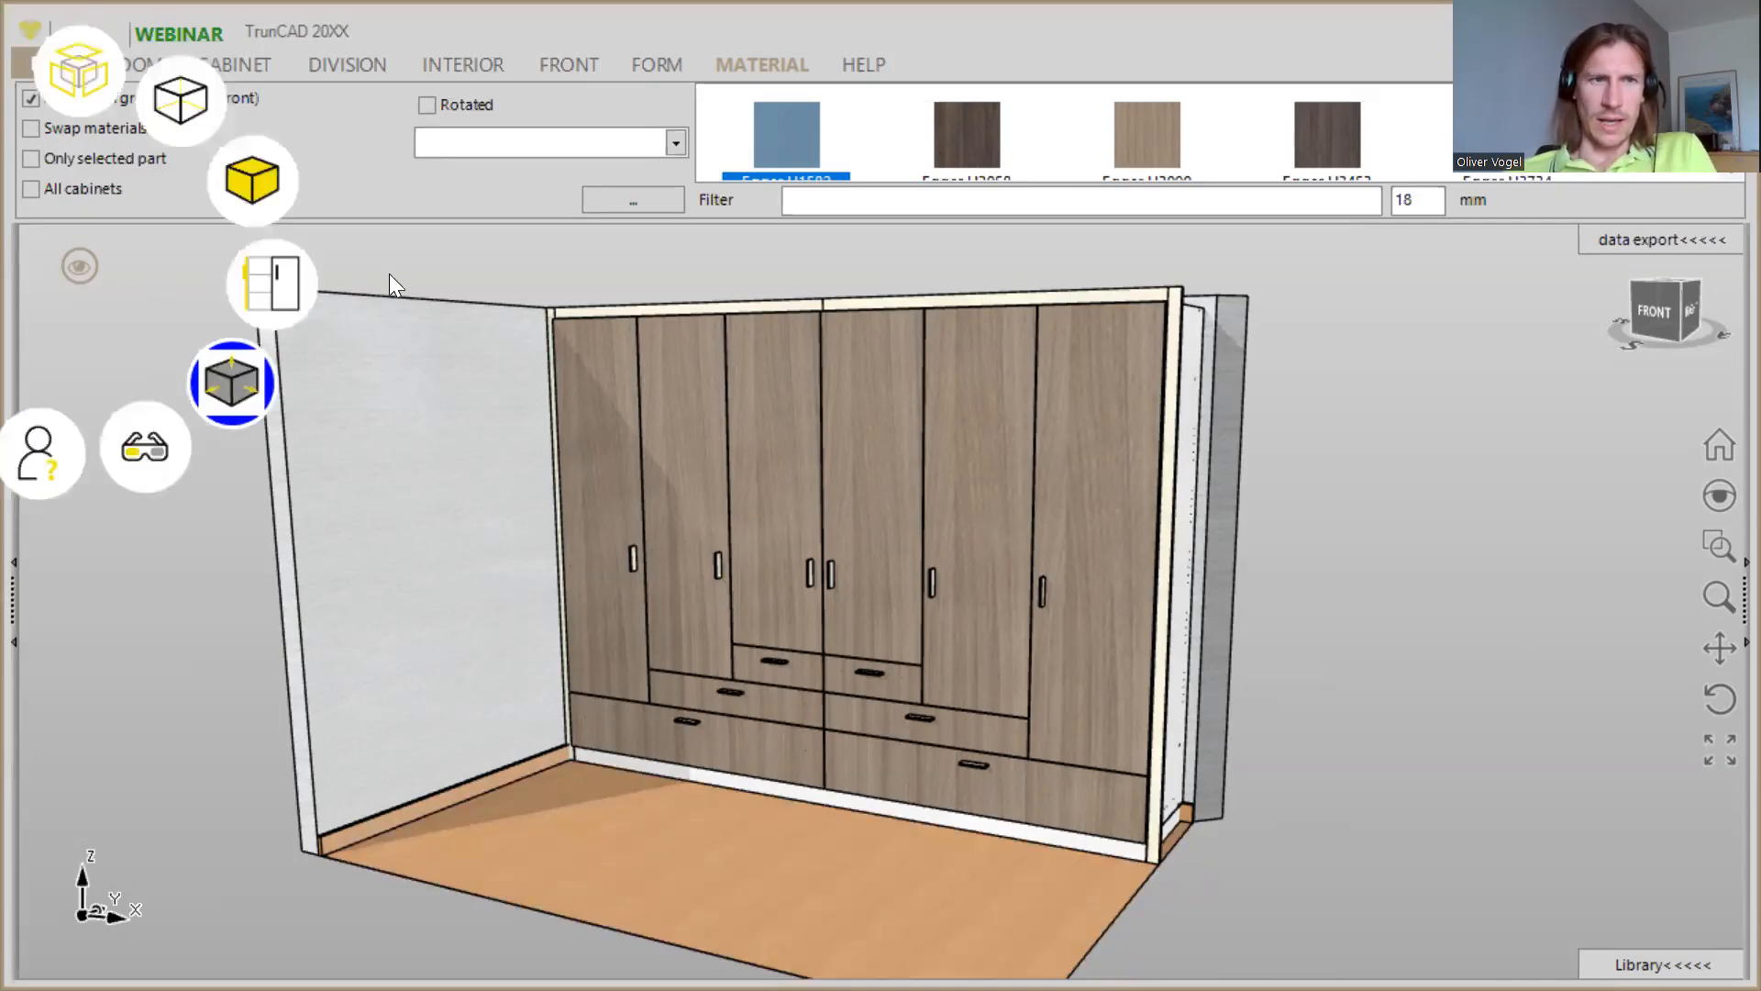
click(281, 288)
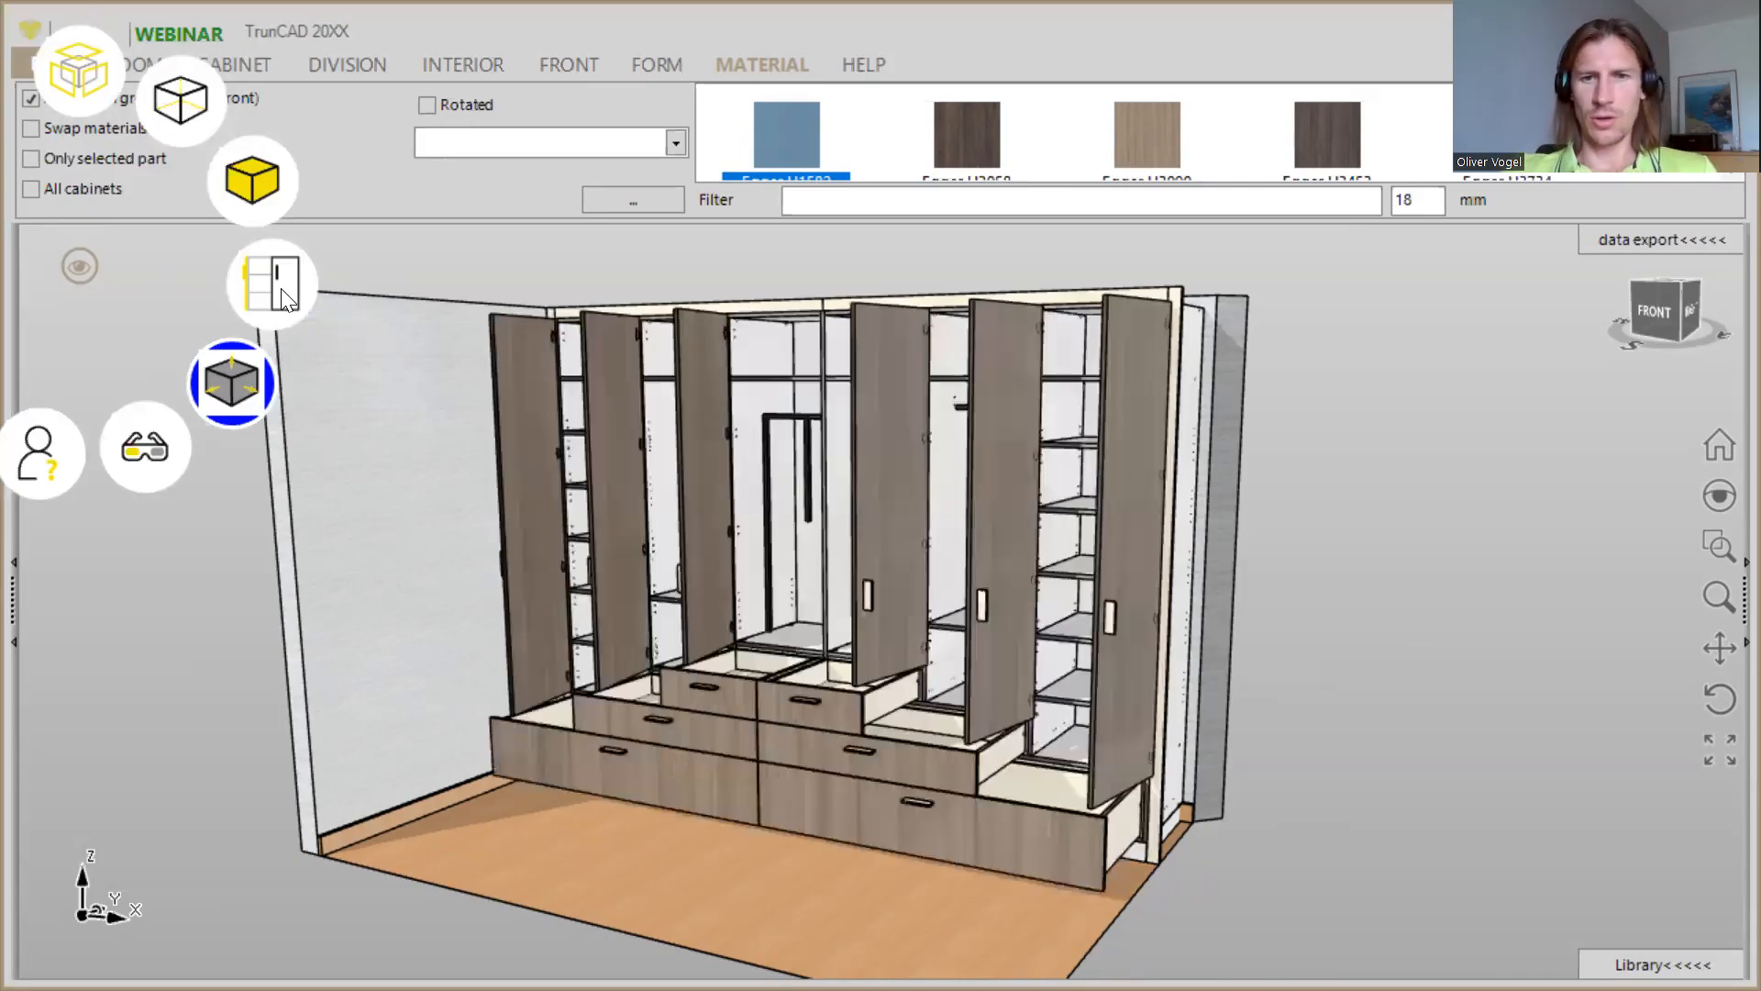
mouse_move(1383, 463)
middle_down()
mouse_move(1531, 432)
mouse_move(1373, 449)
mouse_move(1427, 493)
mouse_move(1309, 366)
mouse_move(1400, 492)
mouse_move(1389, 478)
middle_up()
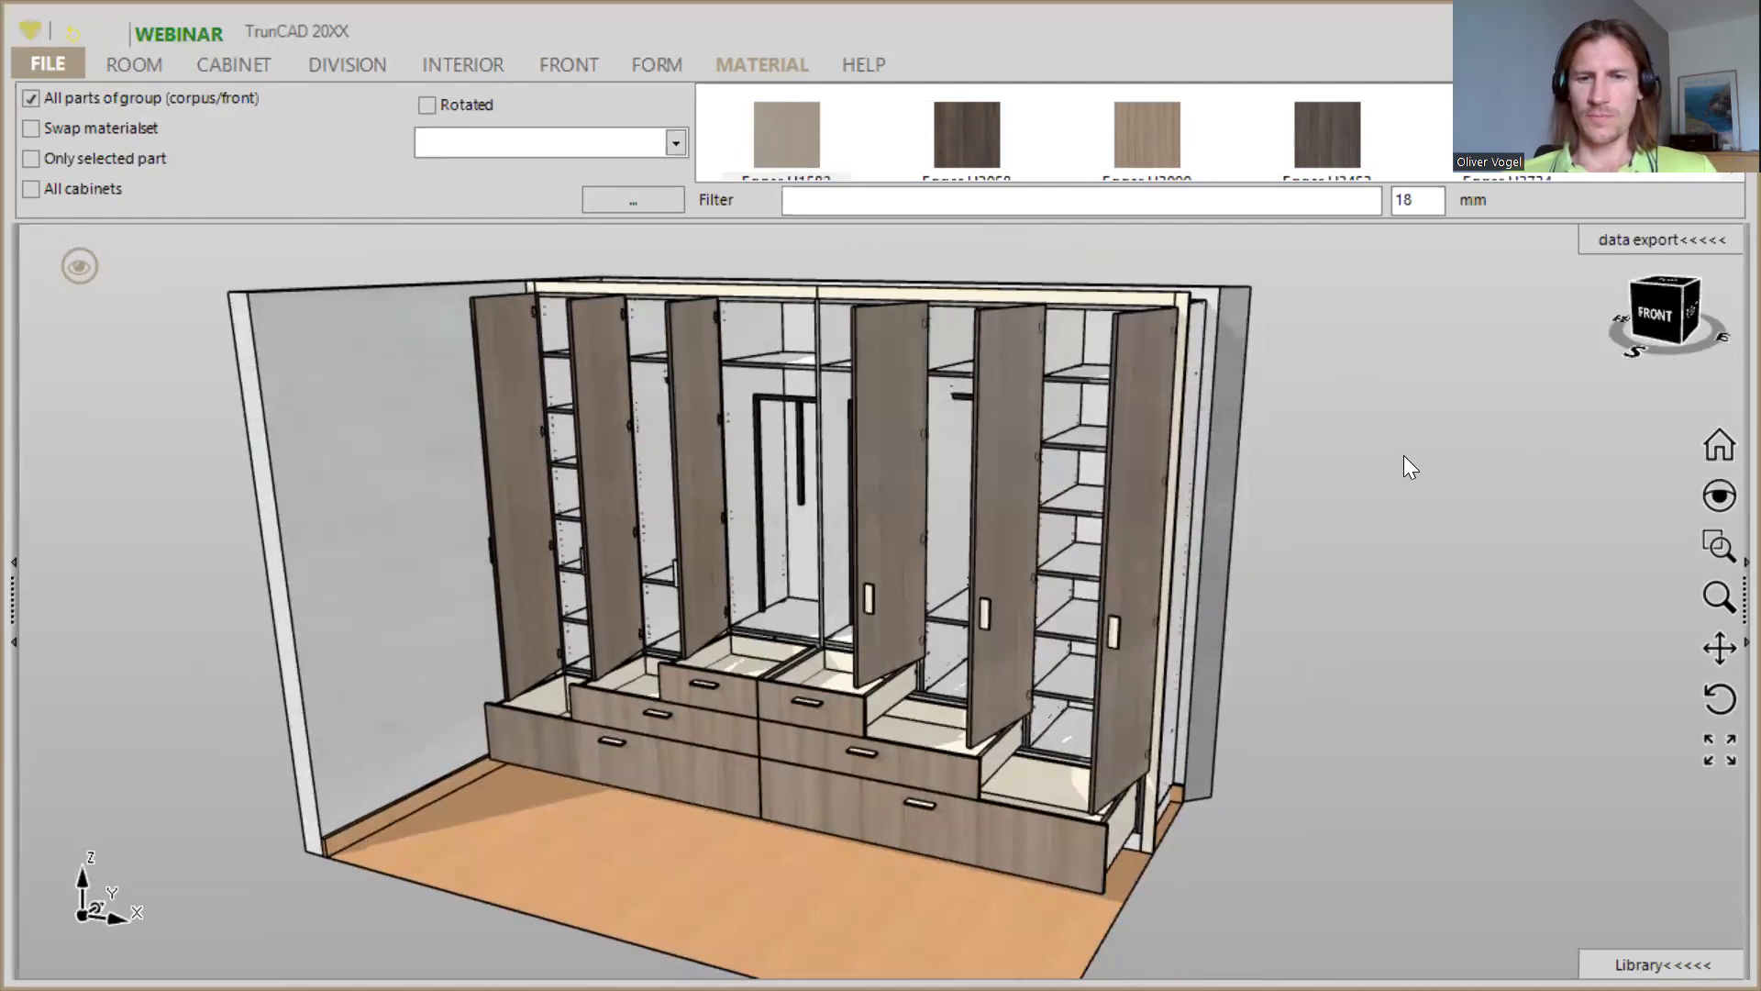
- Show the wardrobe's parts list beside the model and review the parts' finished sizes, materials and edges
click(1604, 241)
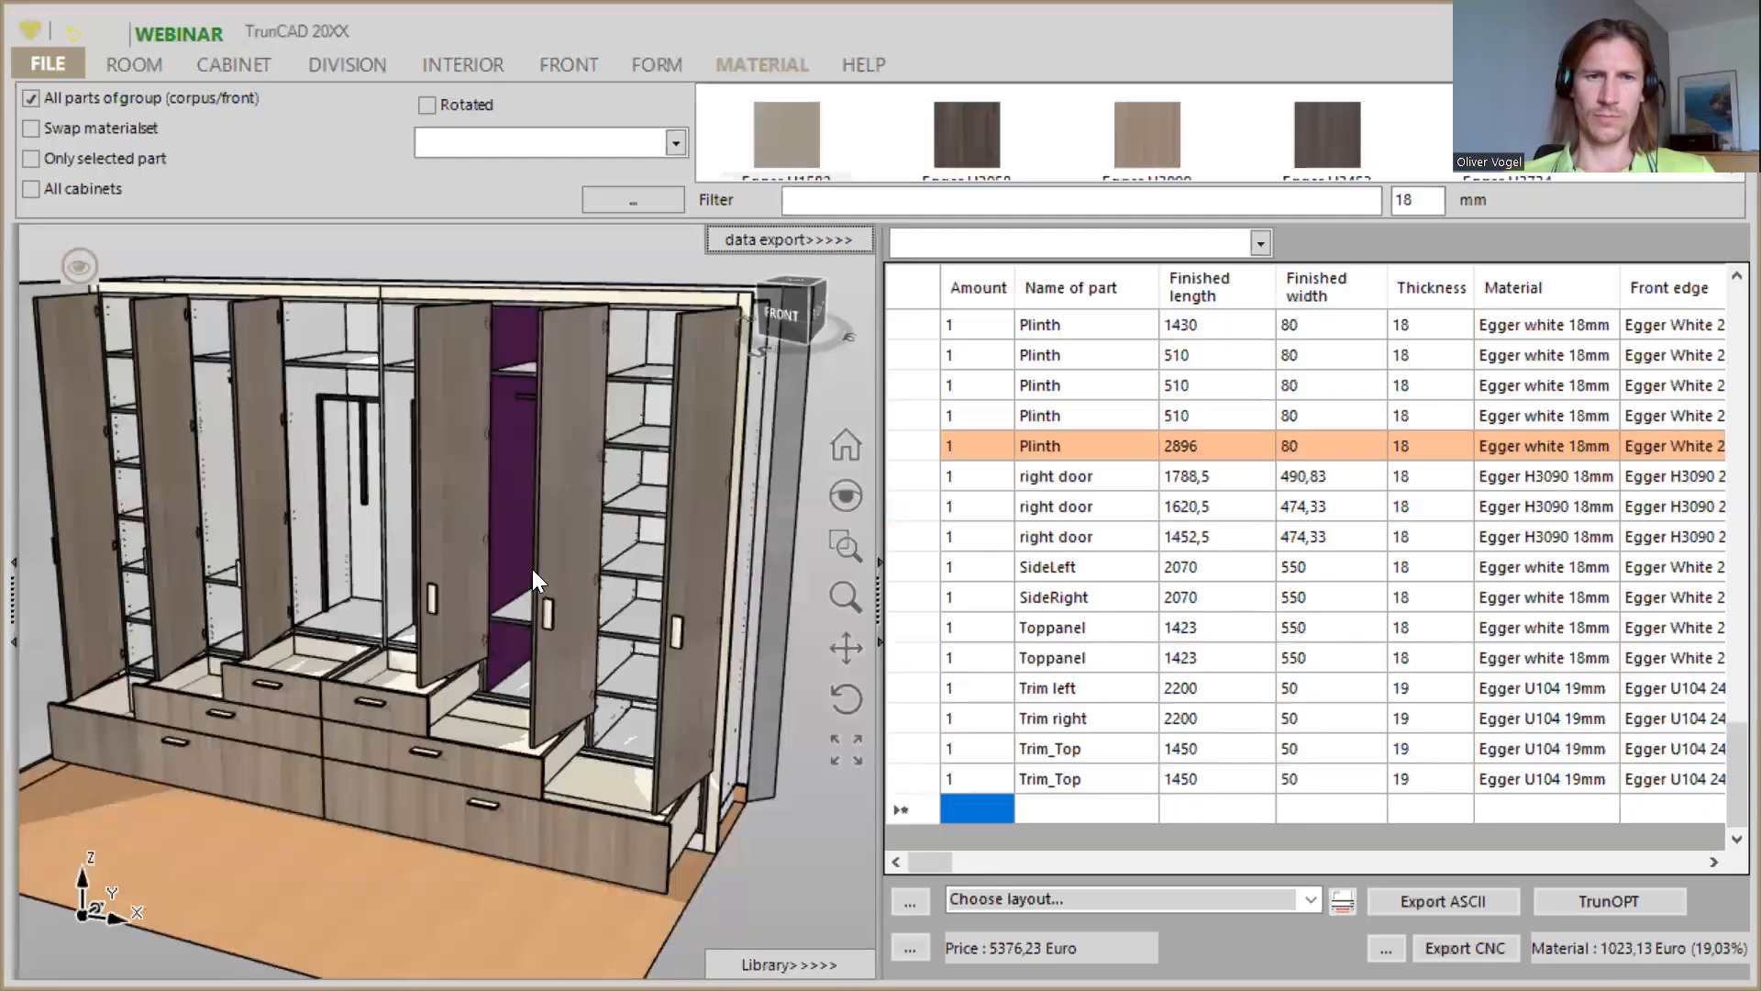
scroll(532, 568, down, 2)
middle_drag(532, 567, 609, 569)
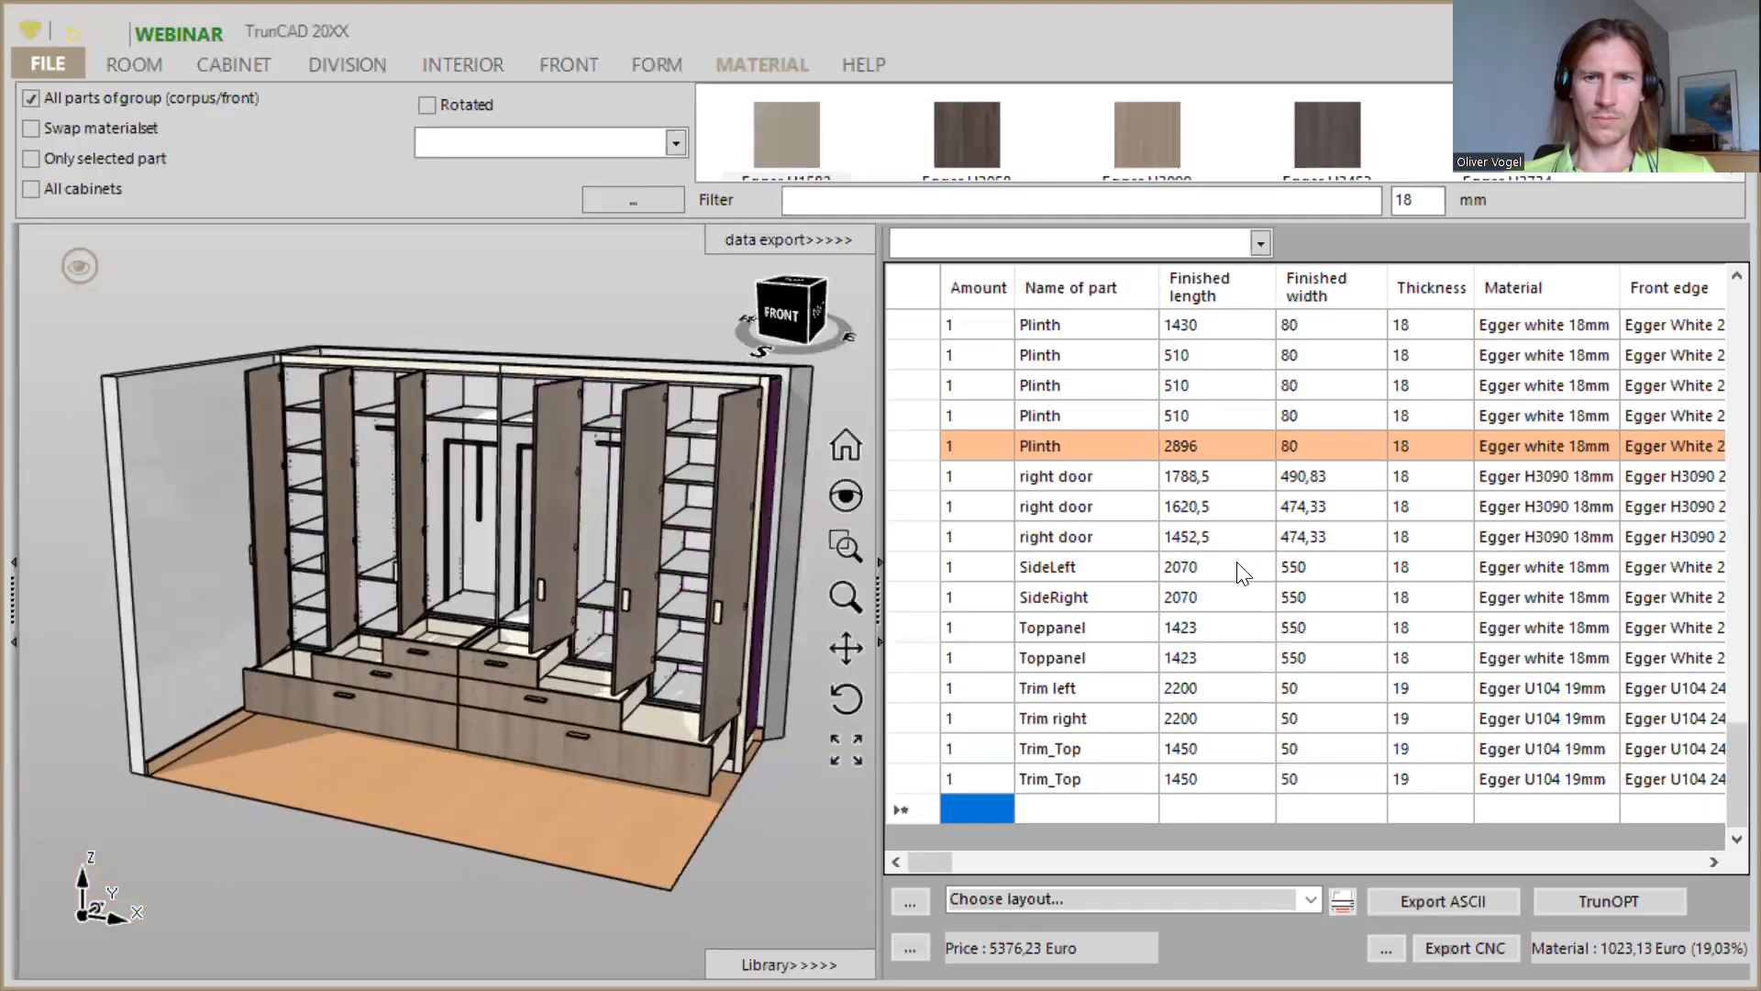
scroll(1257, 564, up, 11)
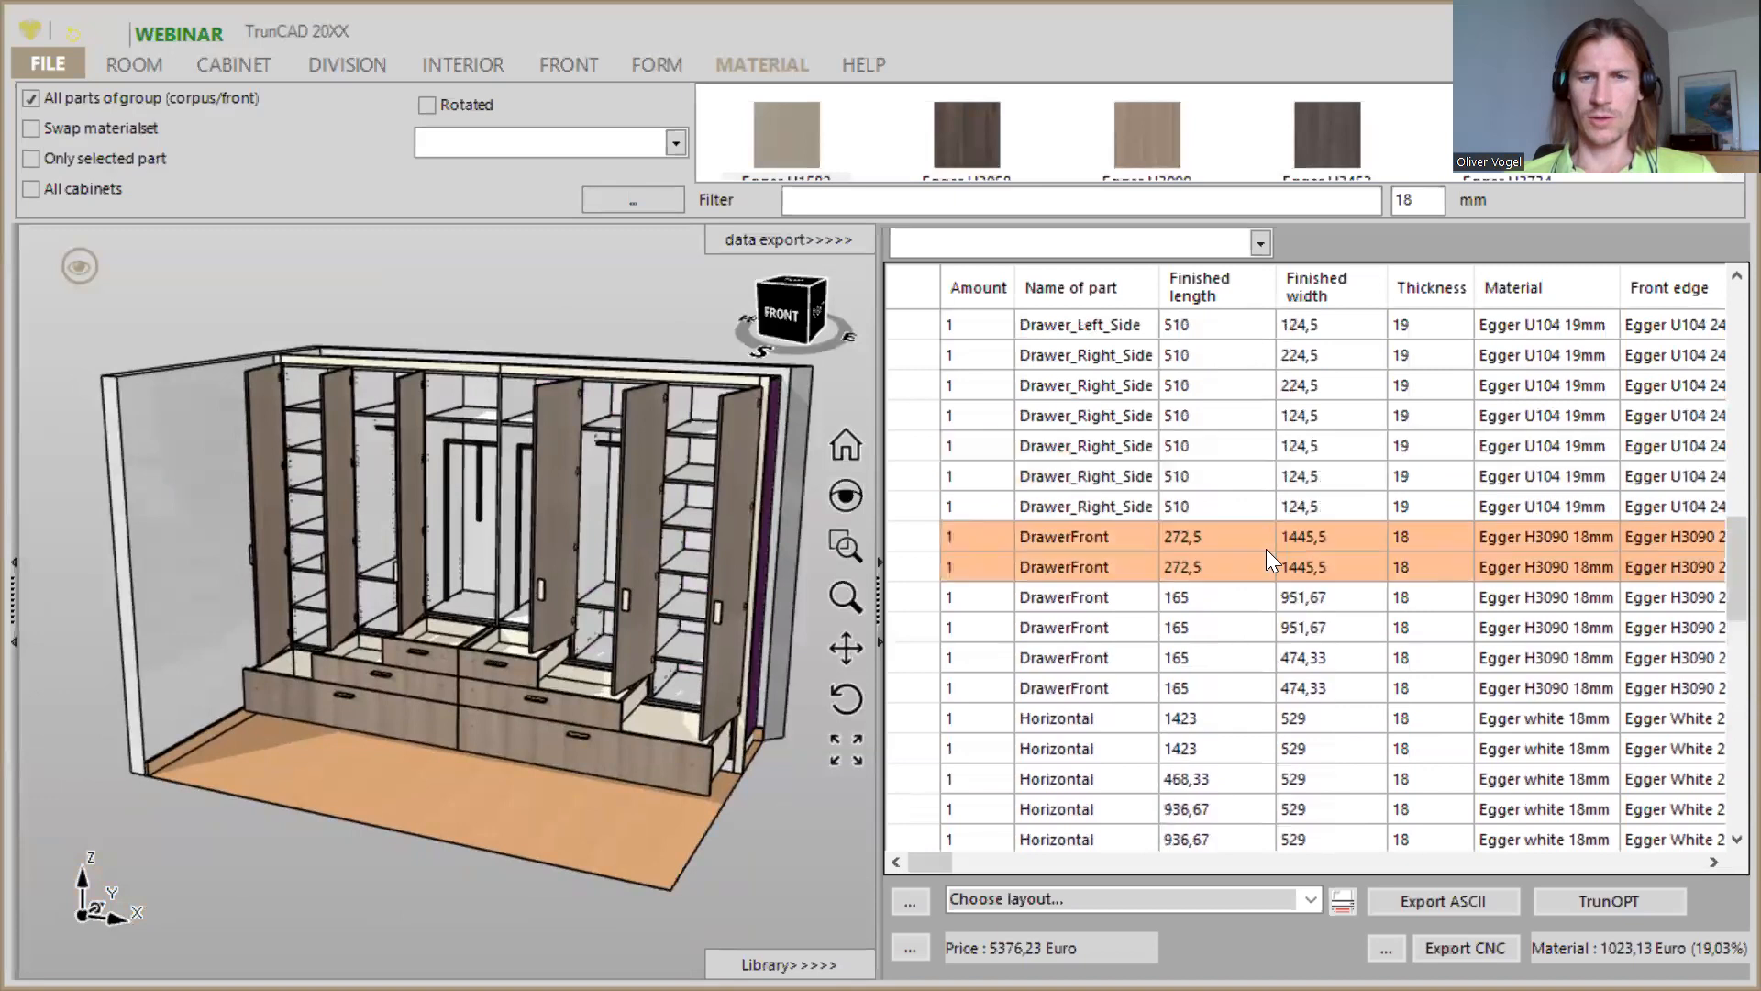
scroll(1265, 549, up, 10)
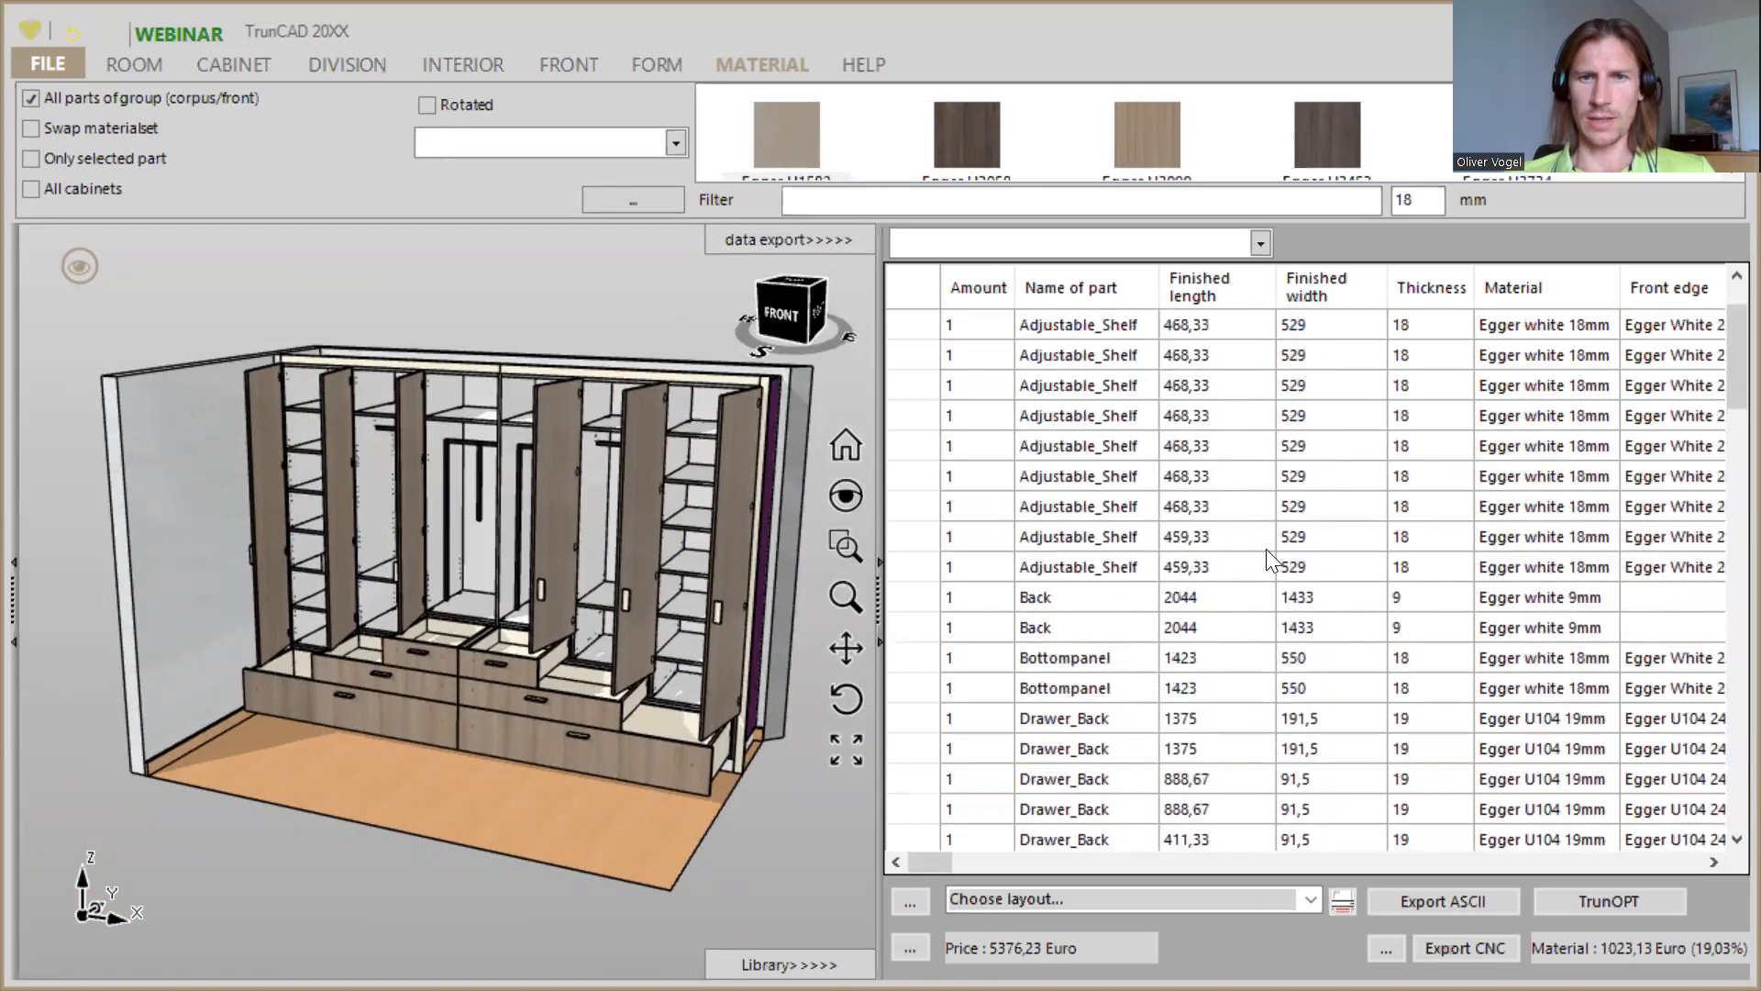
scroll(1266, 549, up, 1)
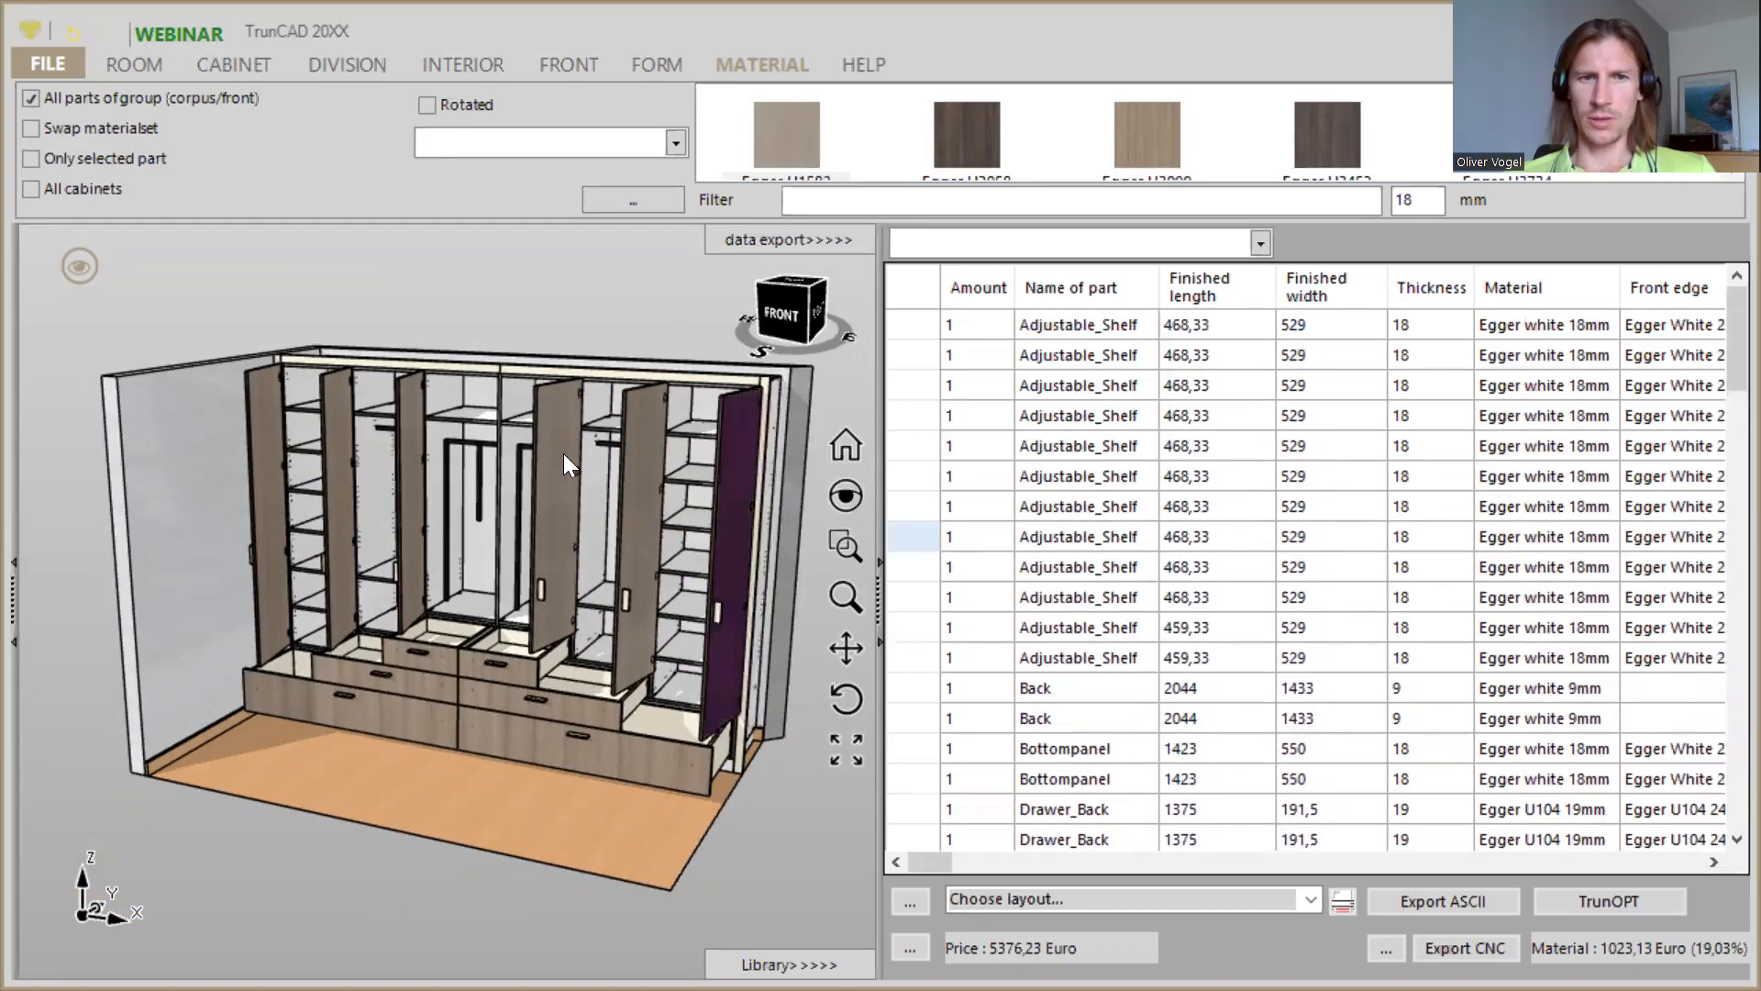
middle_drag(590, 291, 576, 299)
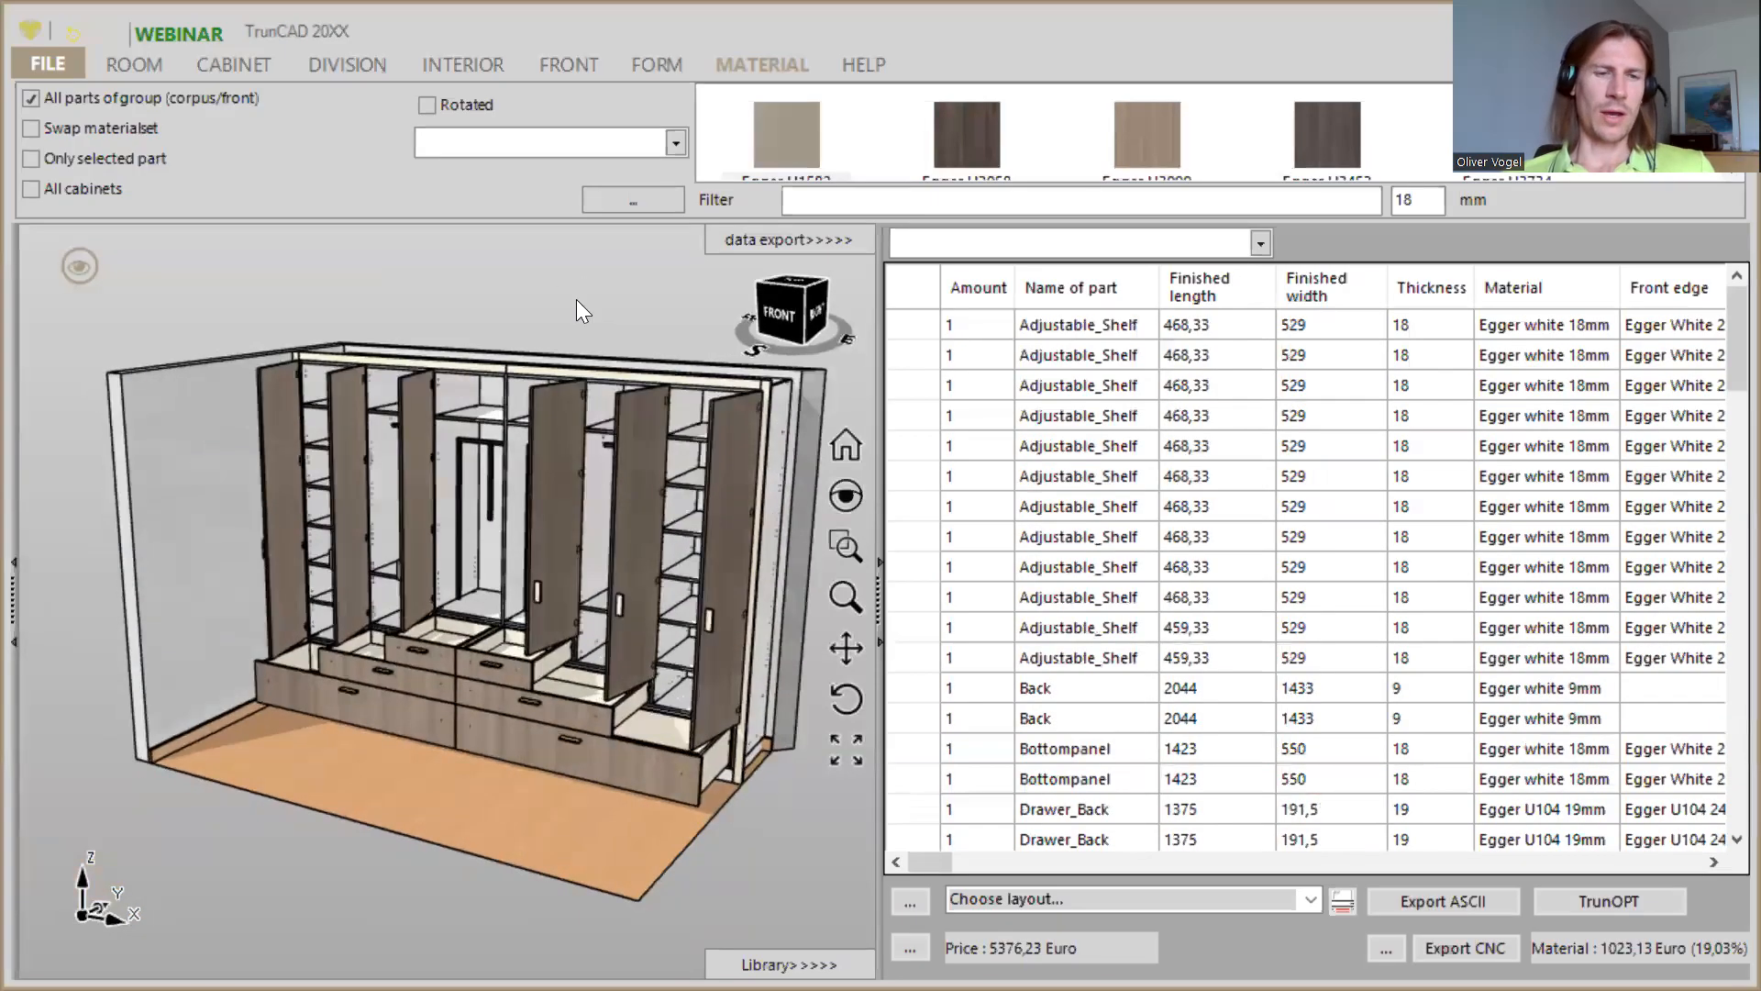